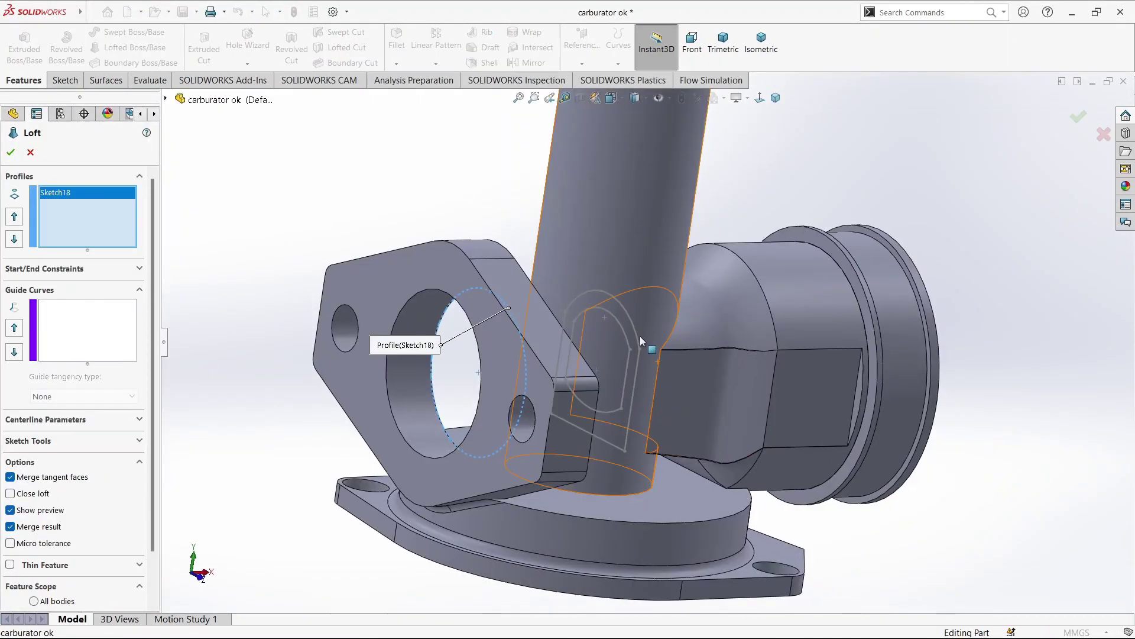
- Abandon the loft, exit the sketch, and start a boss extrusion of Sketch18 in the flange bore
click(641, 337)
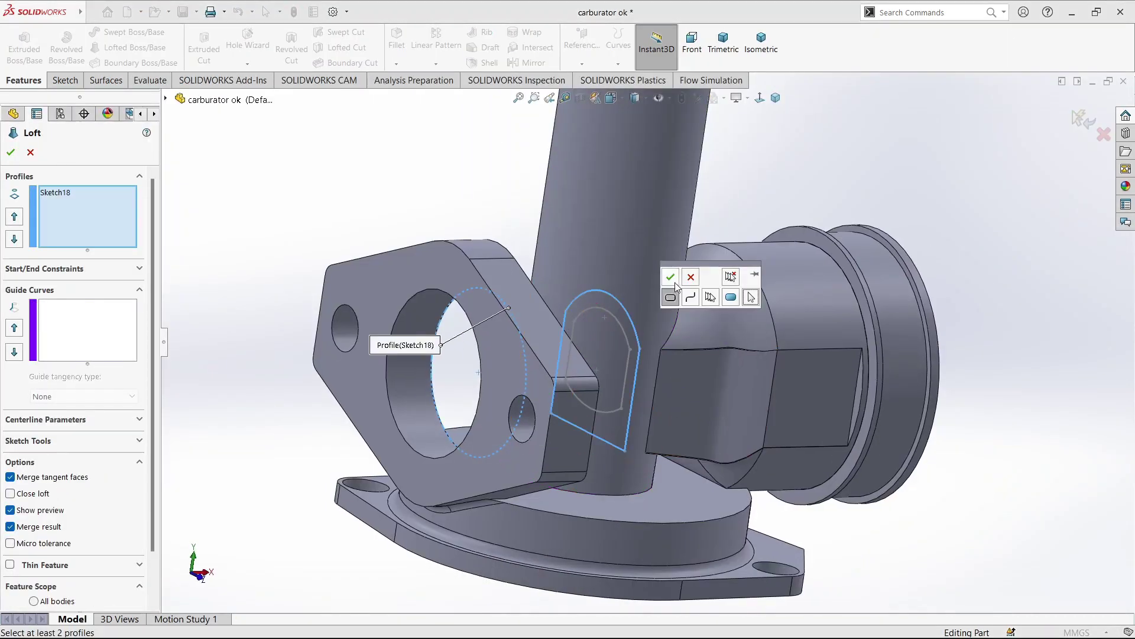
click(32, 153)
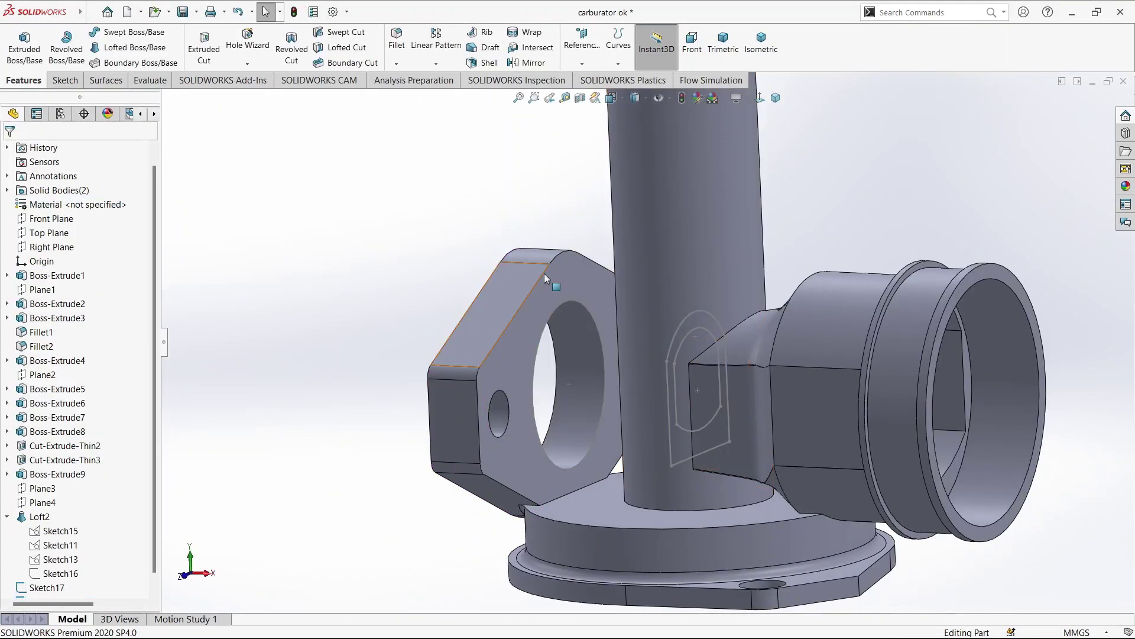
click(44, 586)
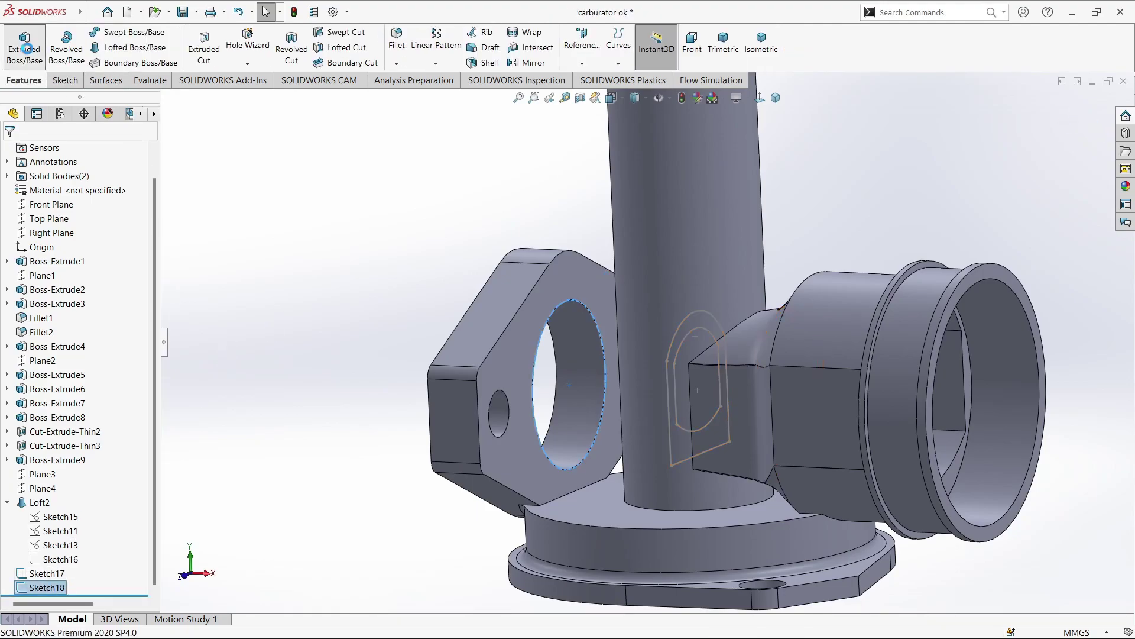
click(26, 48)
- Extrude the bore circle with draft up to the central tube's surface, creating Boss-Extrude12
click(62, 329)
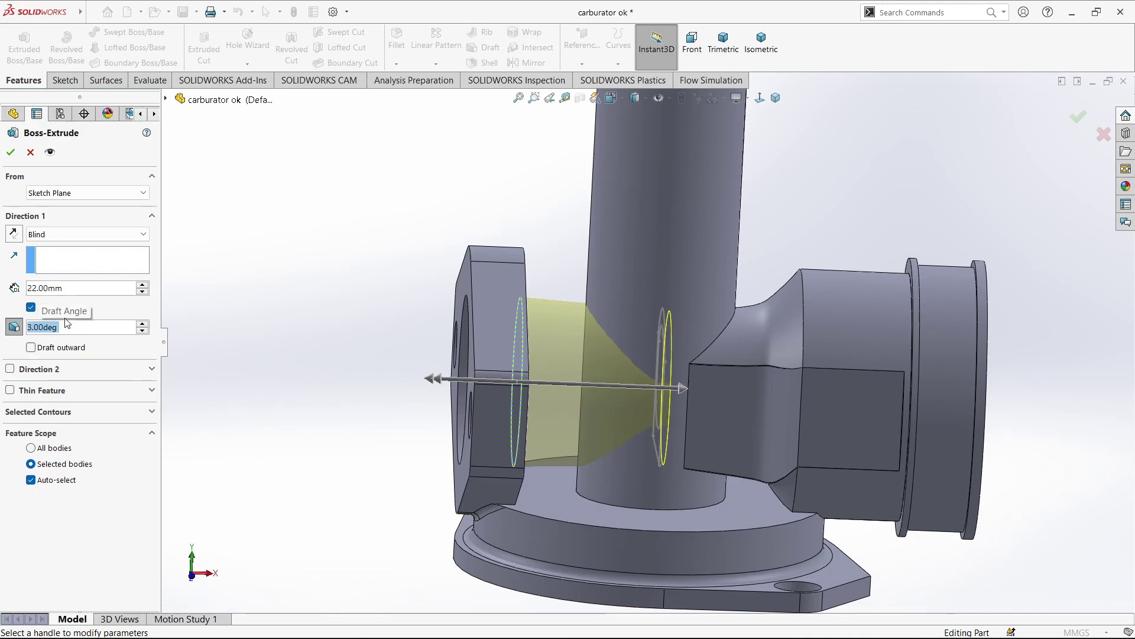
click(30, 152)
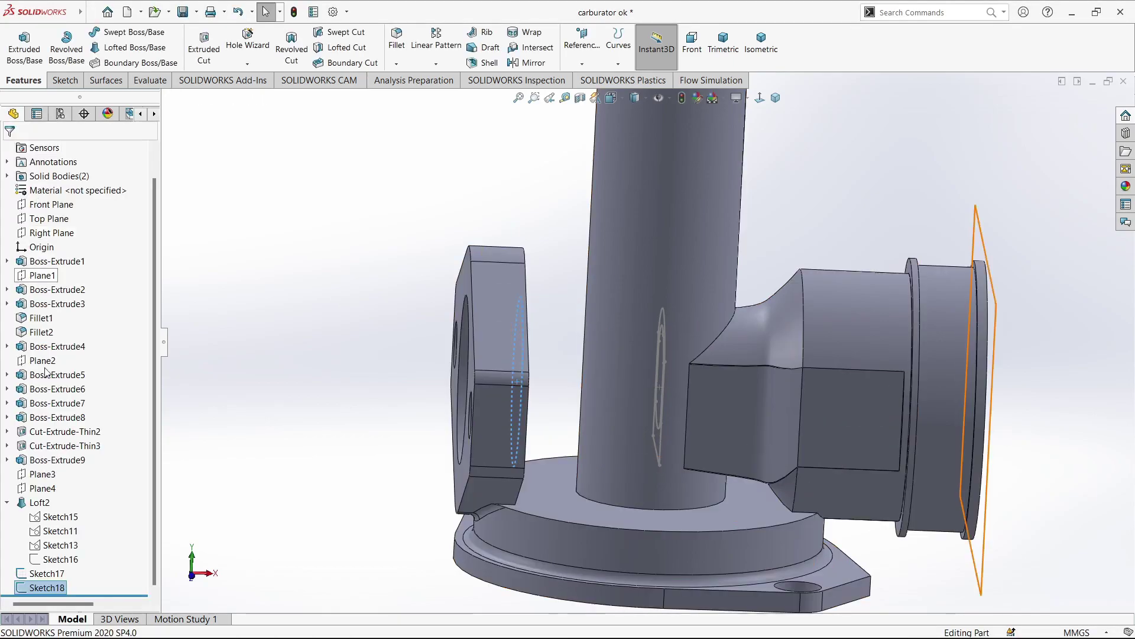
click(23, 38)
click(62, 330)
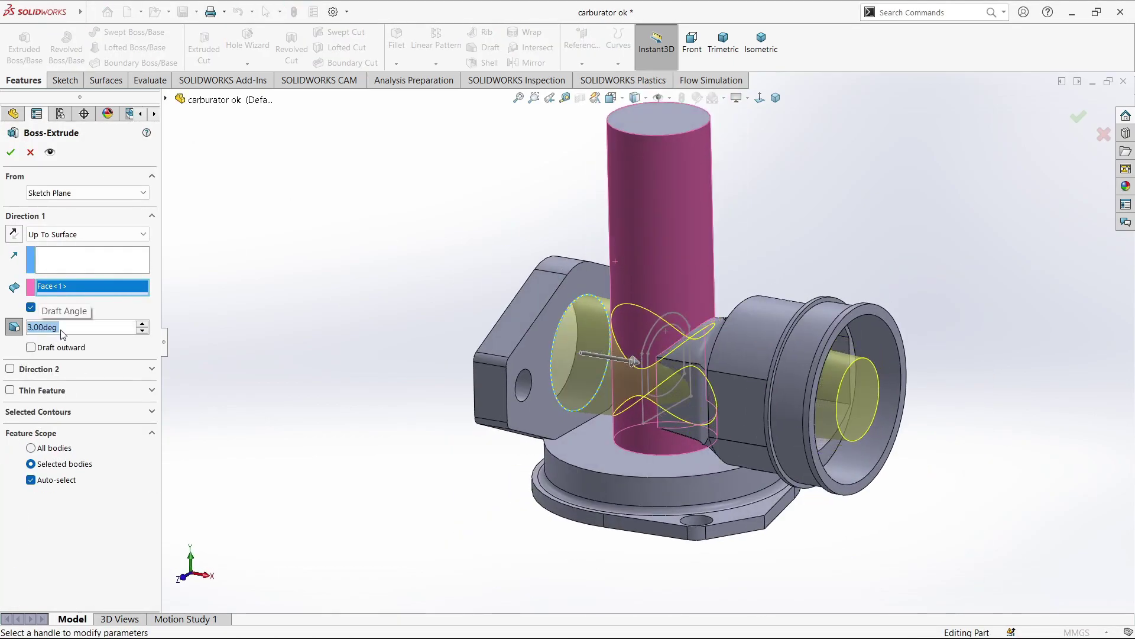
scroll(63, 331, up, 2)
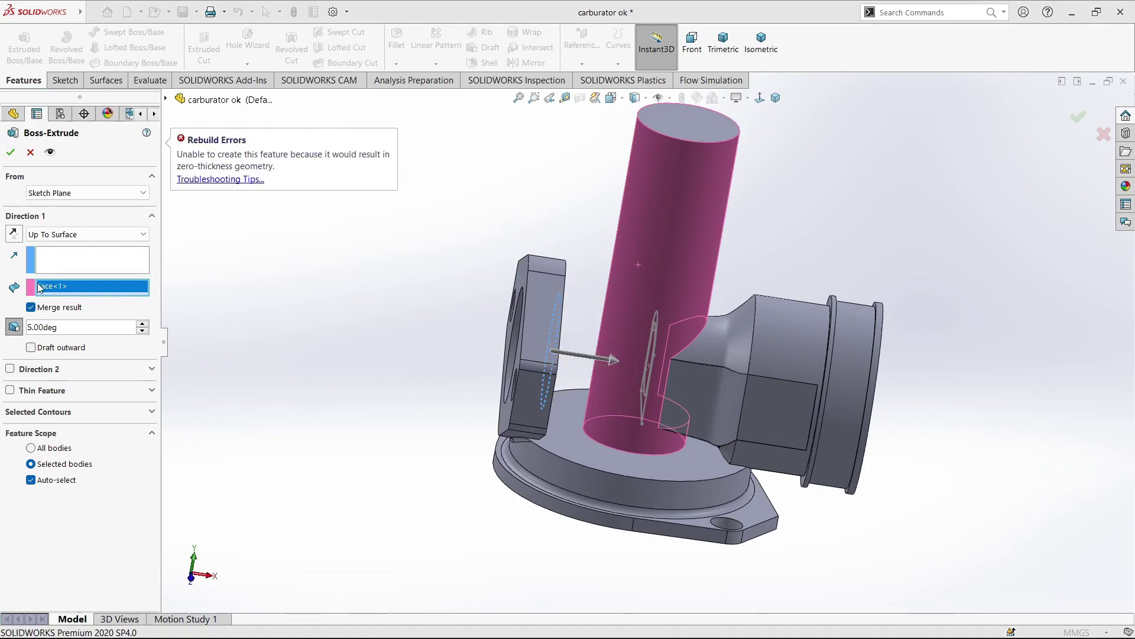
key(Escape)
mouse_move(623, 379)
middle_down()
mouse_move(647, 356)
mouse_move(576, 418)
mouse_move(647, 301)
middle_up()
scroll(576, 417, up, 5)
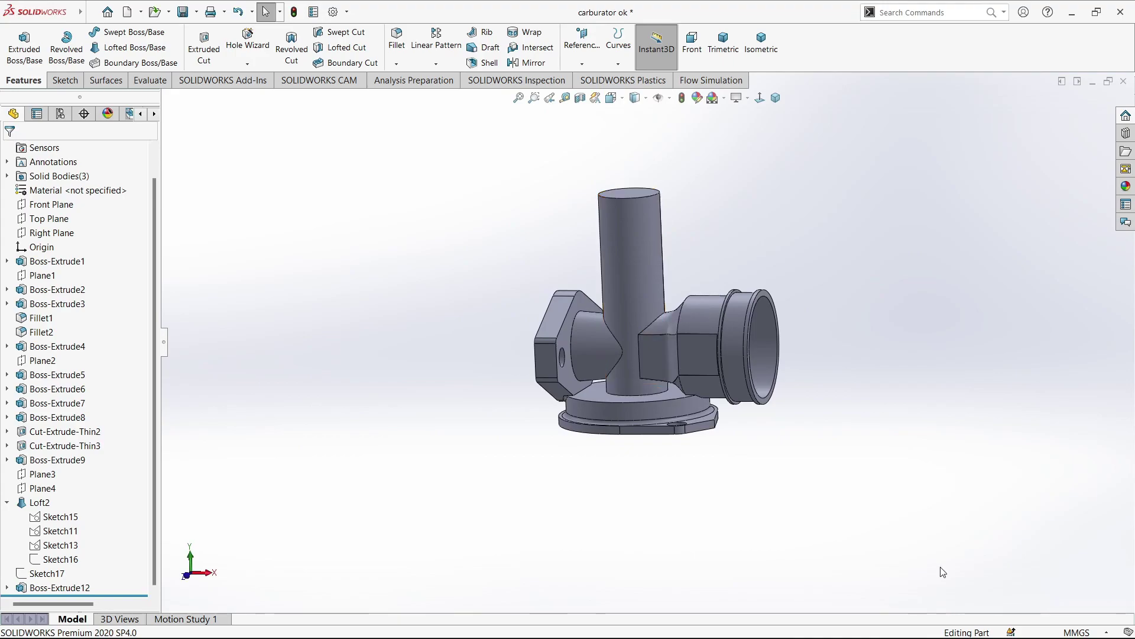
- Sketch a circle on the tube top, offset 0.8 mm from the outer edge
click(630, 193)
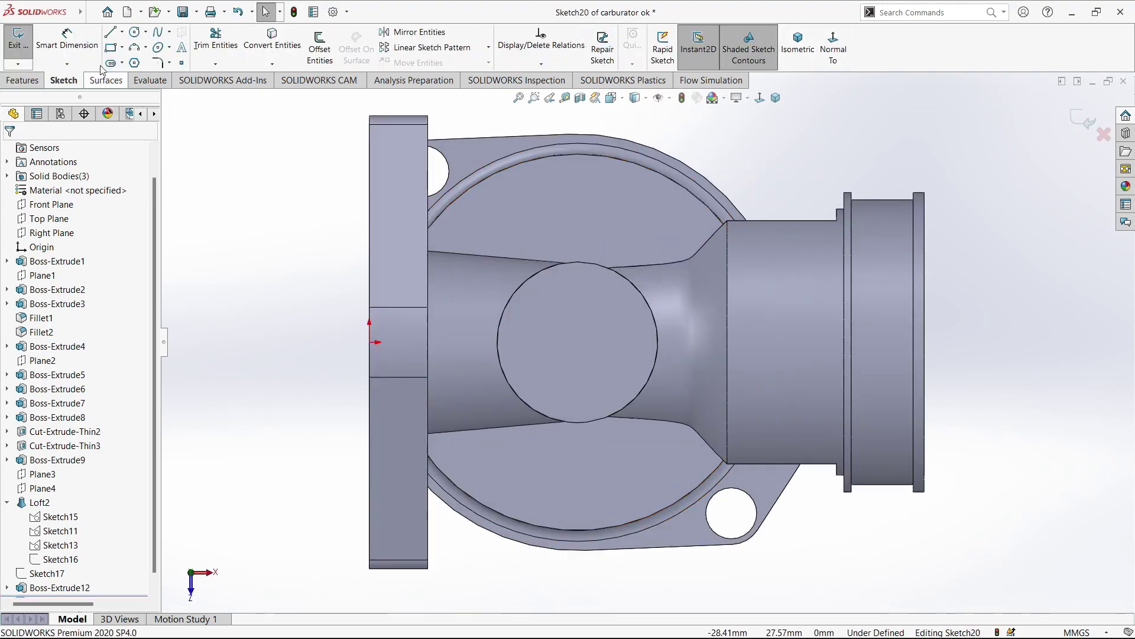
click(134, 31)
click(578, 342)
click(633, 373)
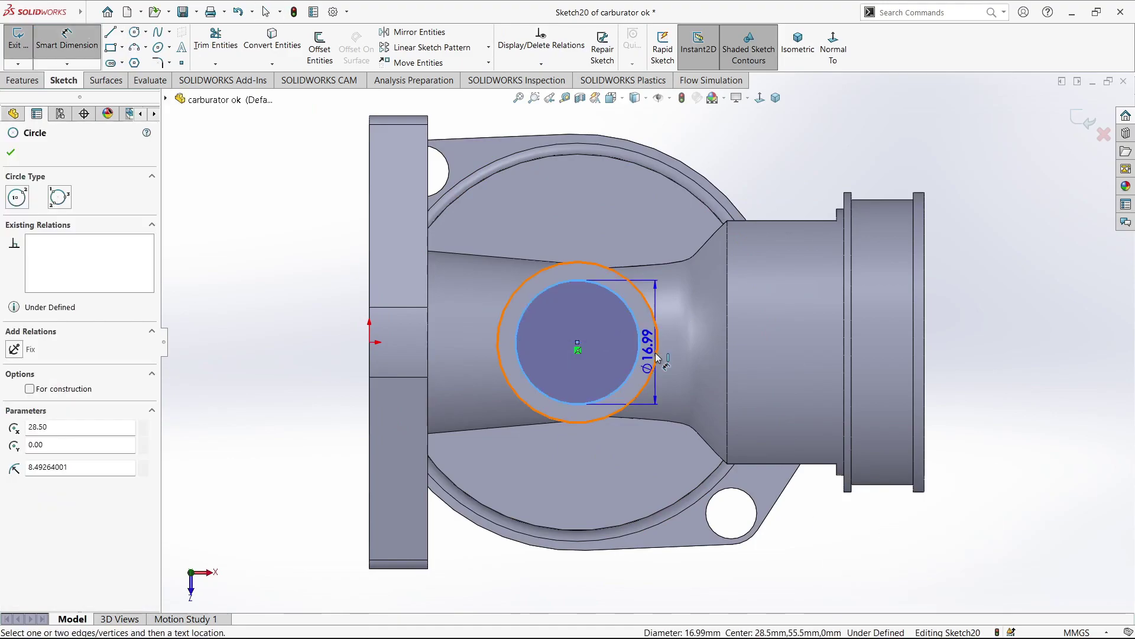
click(677, 286)
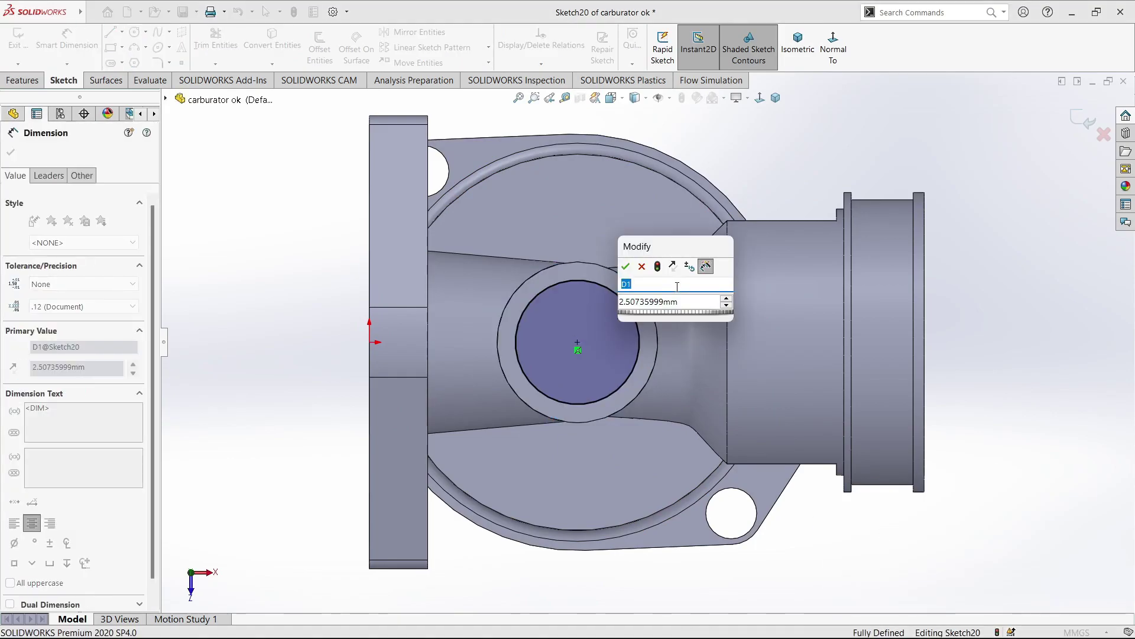
text(0.8)
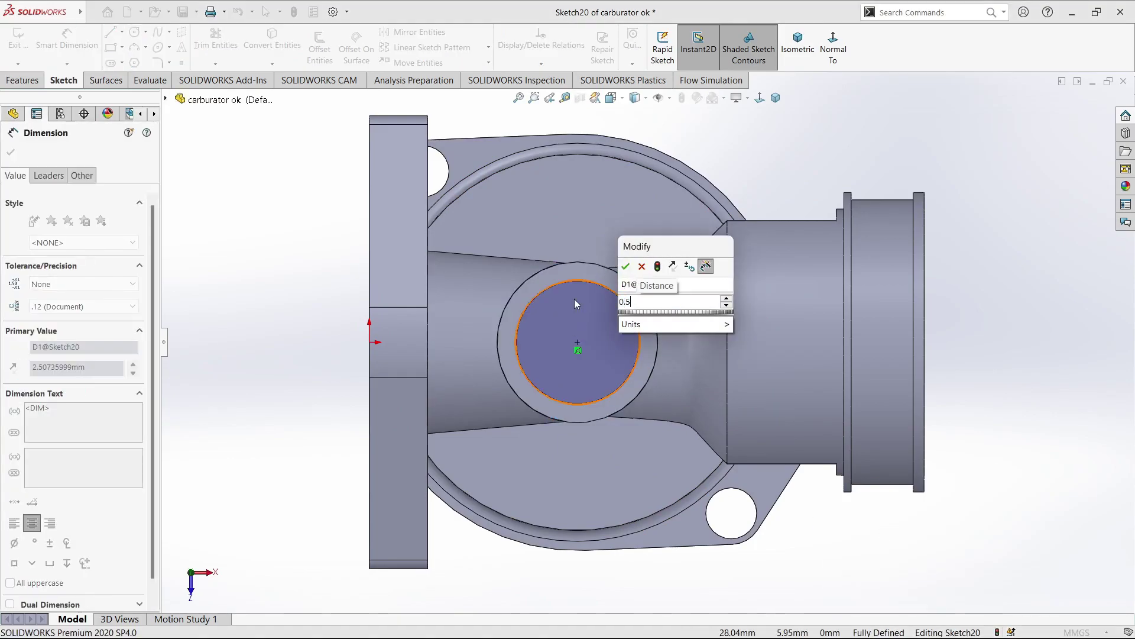
key(Return)
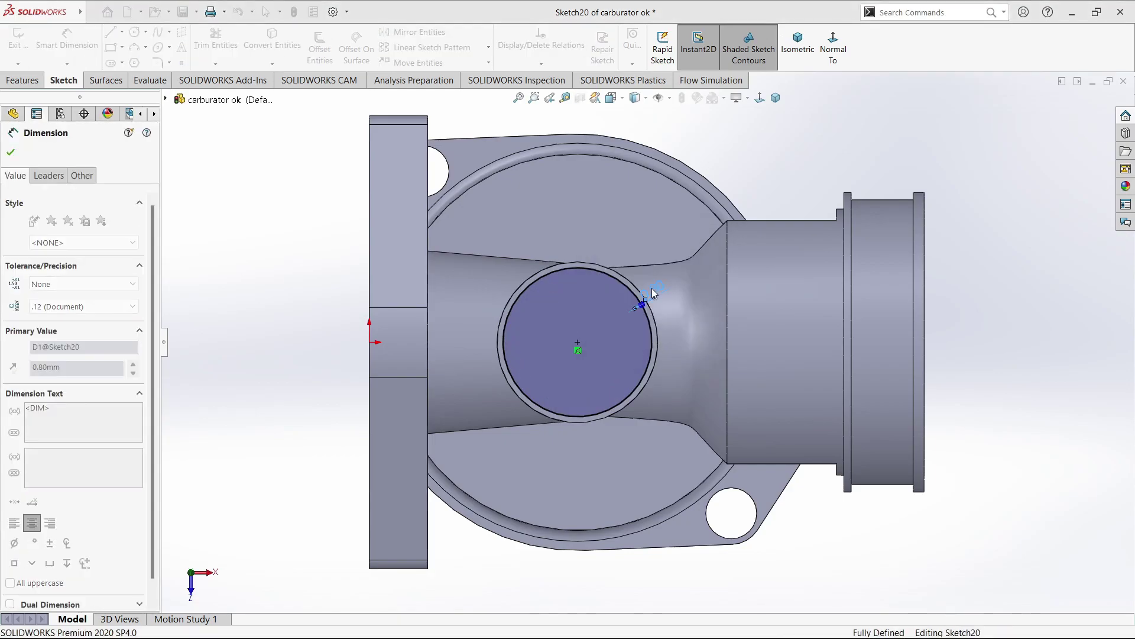
- Cut the sketch 20 mm deep to hollow the tube, forming Cut-Extrude1
click(23, 80)
click(204, 48)
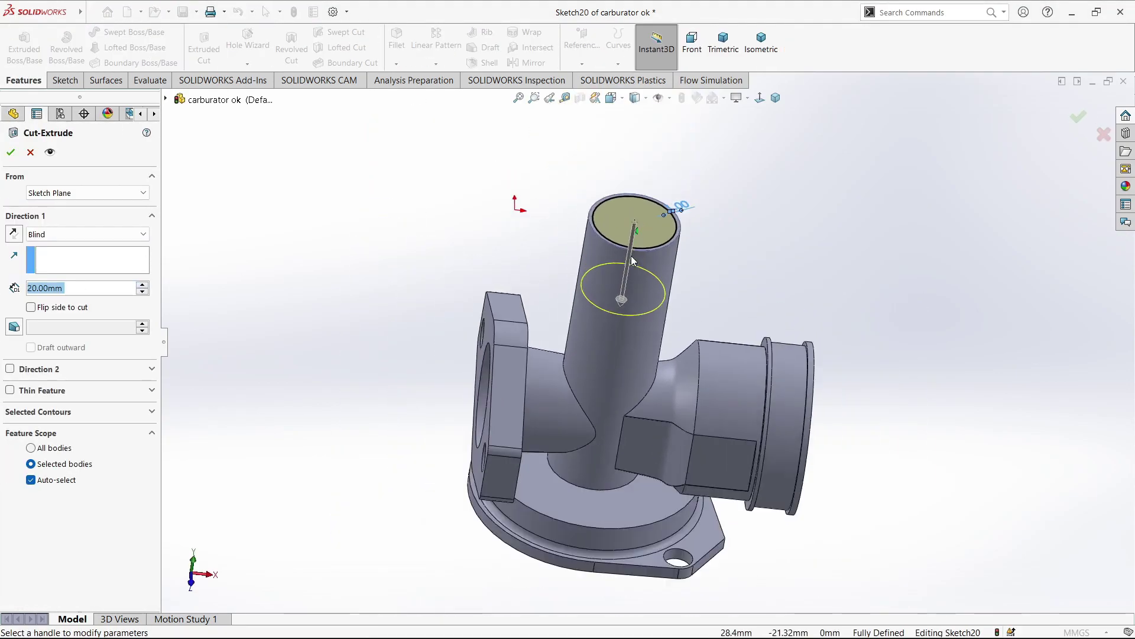
key(Return)
mouse_move(690, 324)
middle_down()
mouse_move(661, 345)
mouse_move(662, 416)
middle_up()
- Sketch a centred Ø5 mm circle on the tube's inner bottom face
click(612, 328)
click(654, 312)
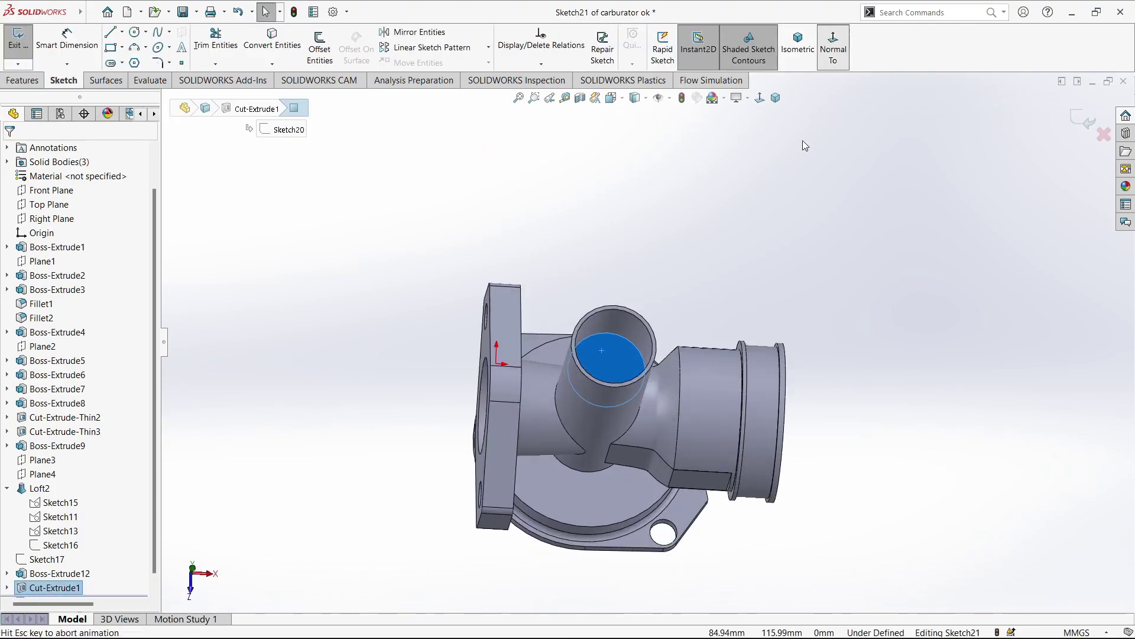
click(578, 343)
click(589, 343)
right_click(616, 443)
click(627, 459)
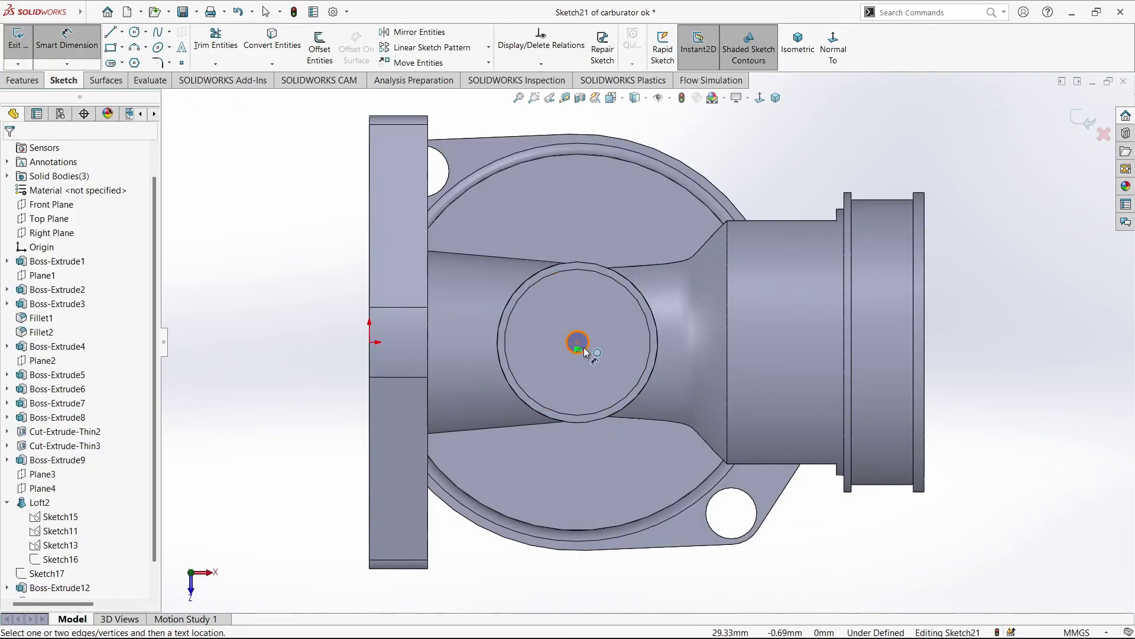
click(588, 349)
click(648, 346)
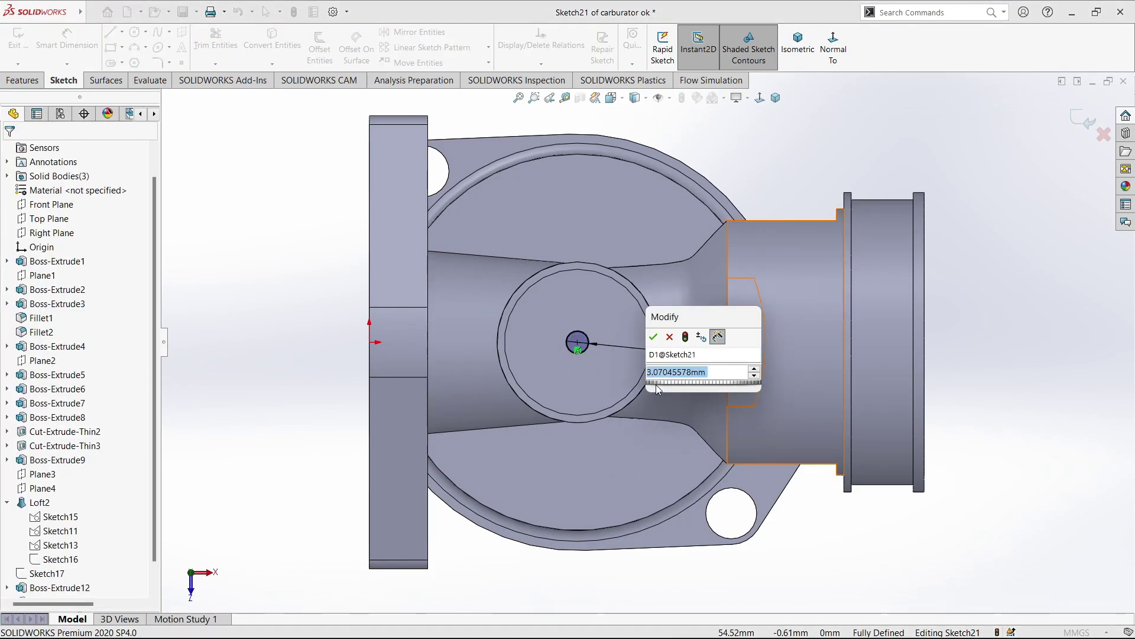
text(5)
key(Return)
- Cut the Ø5 circle 83 mm deep through the base and view the underside
click(23, 79)
click(202, 43)
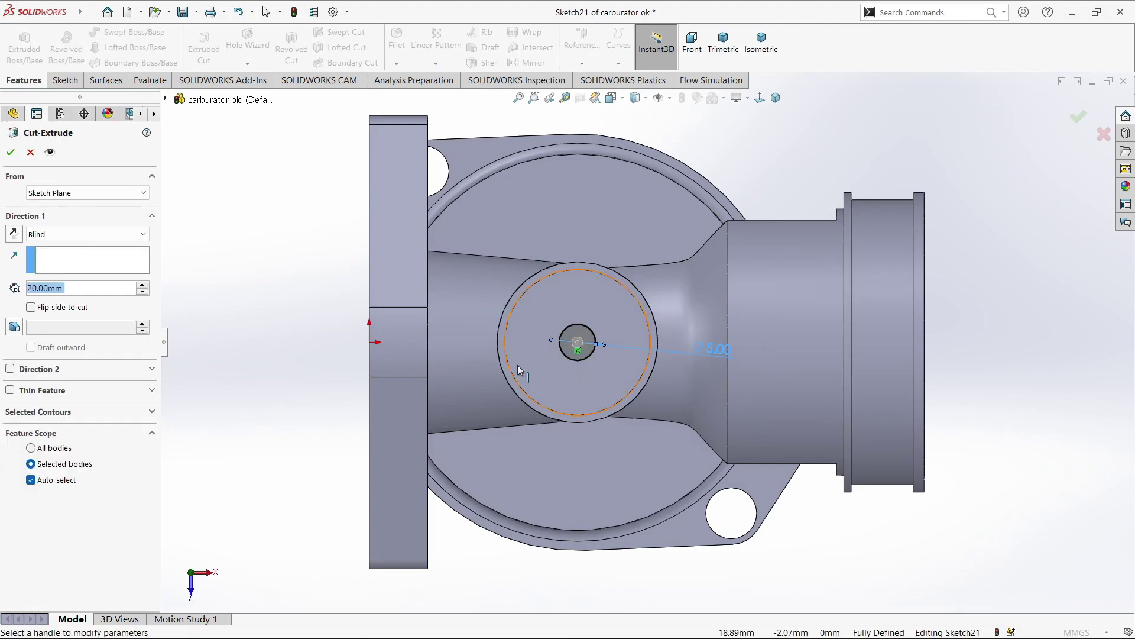
click(10, 152)
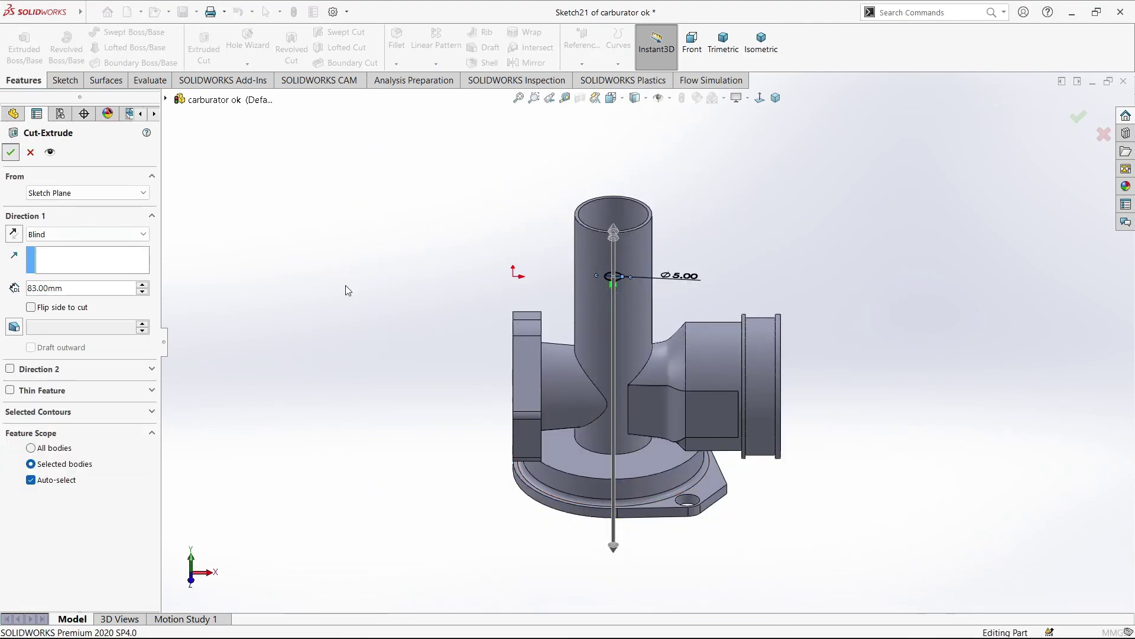
mouse_move(605, 315)
middle_down()
mouse_move(622, 440)
mouse_move(663, 385)
middle_up()
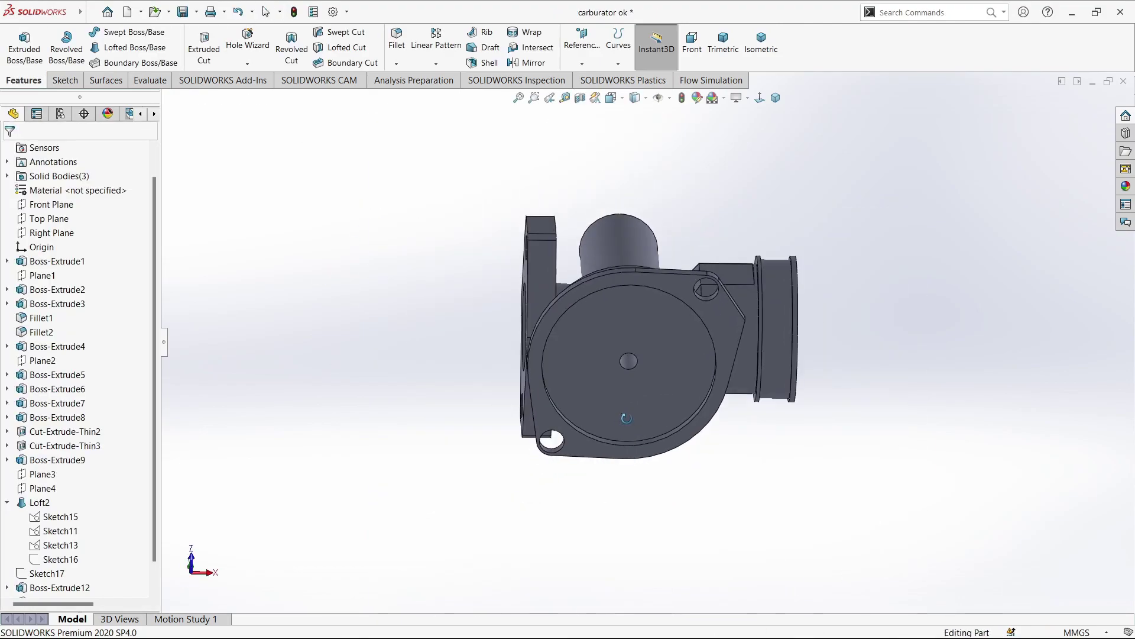
- Start a new sketch on the flange face on the far side of the part
click(680, 363)
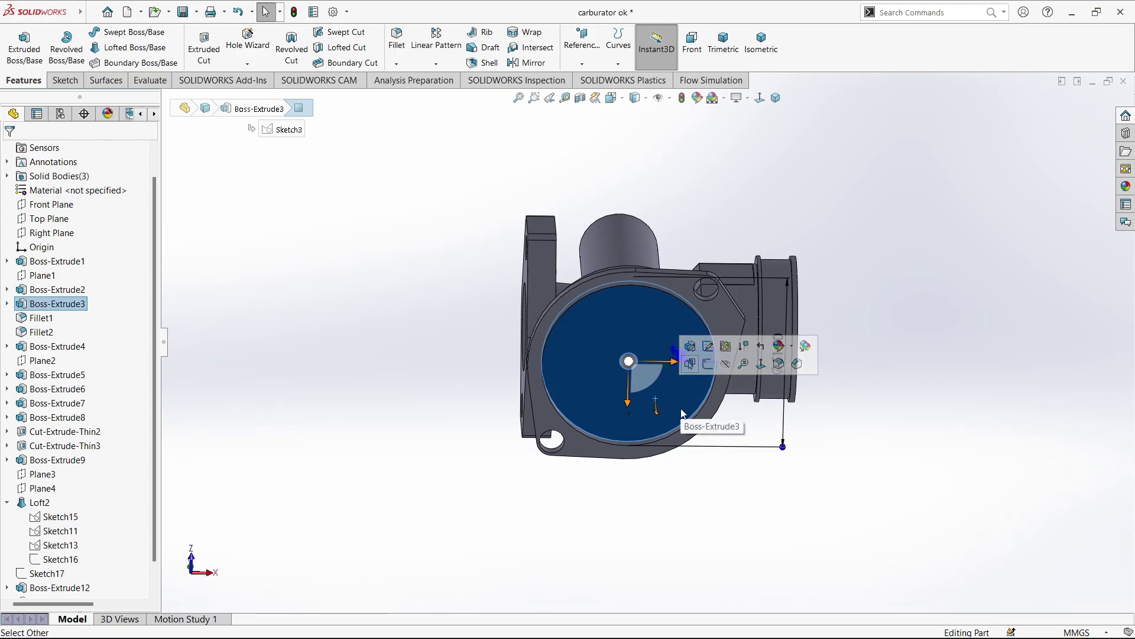
key(Escape)
mouse_move(681, 413)
middle_down()
mouse_move(615, 360)
mouse_move(583, 420)
mouse_move(585, 438)
middle_up()
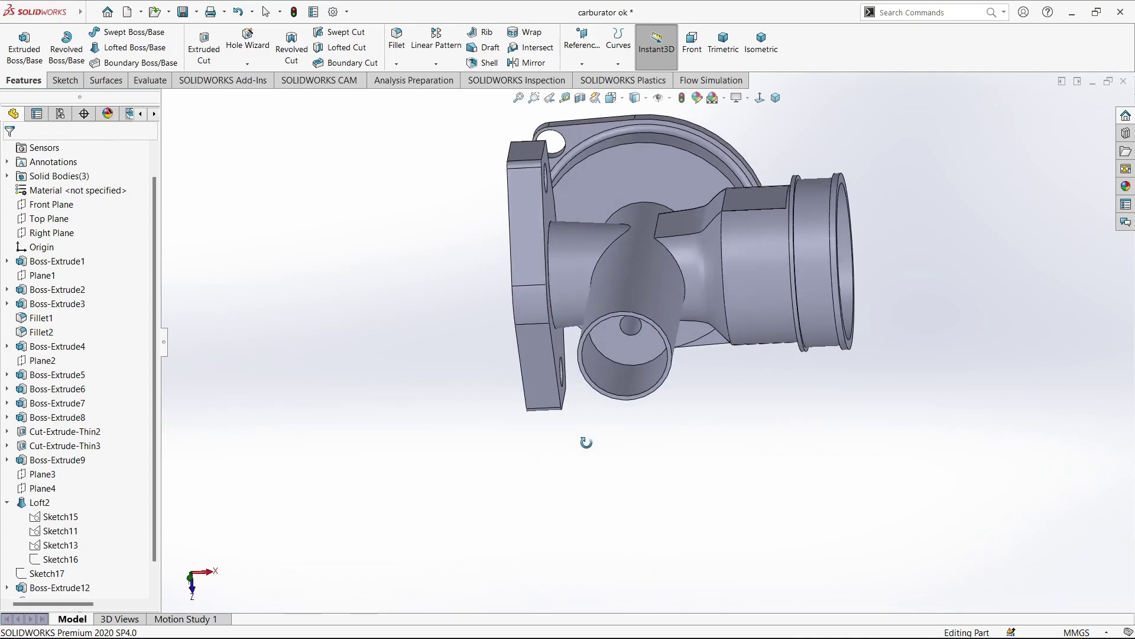
click(576, 157)
click(627, 127)
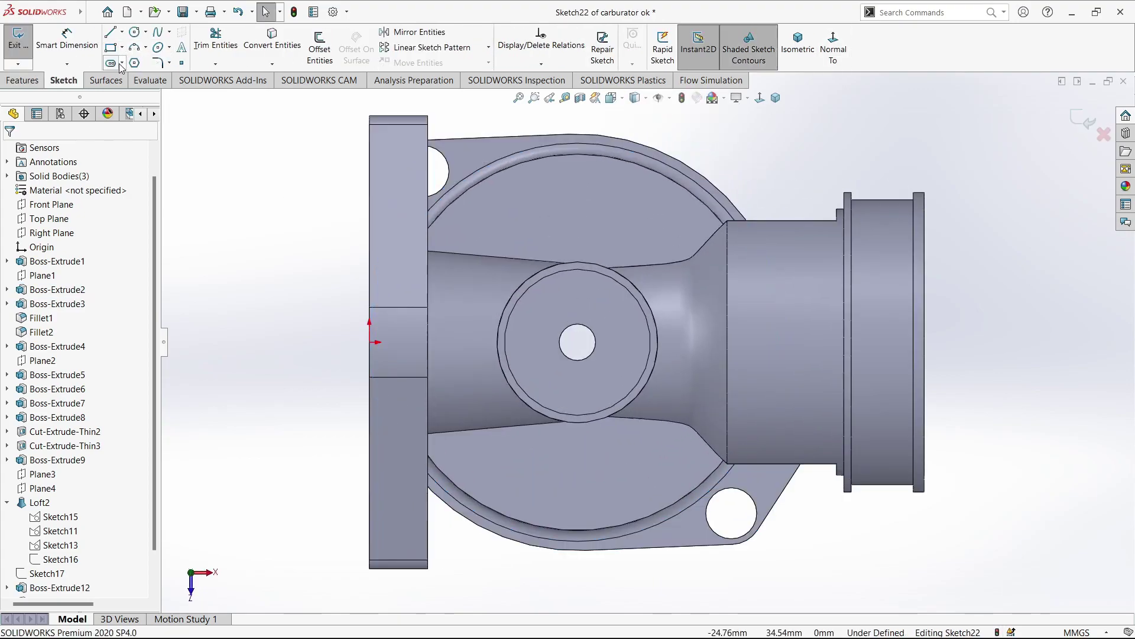
- Draw a slot over the flange edge with its top end tangent to the bolt hole
click(111, 63)
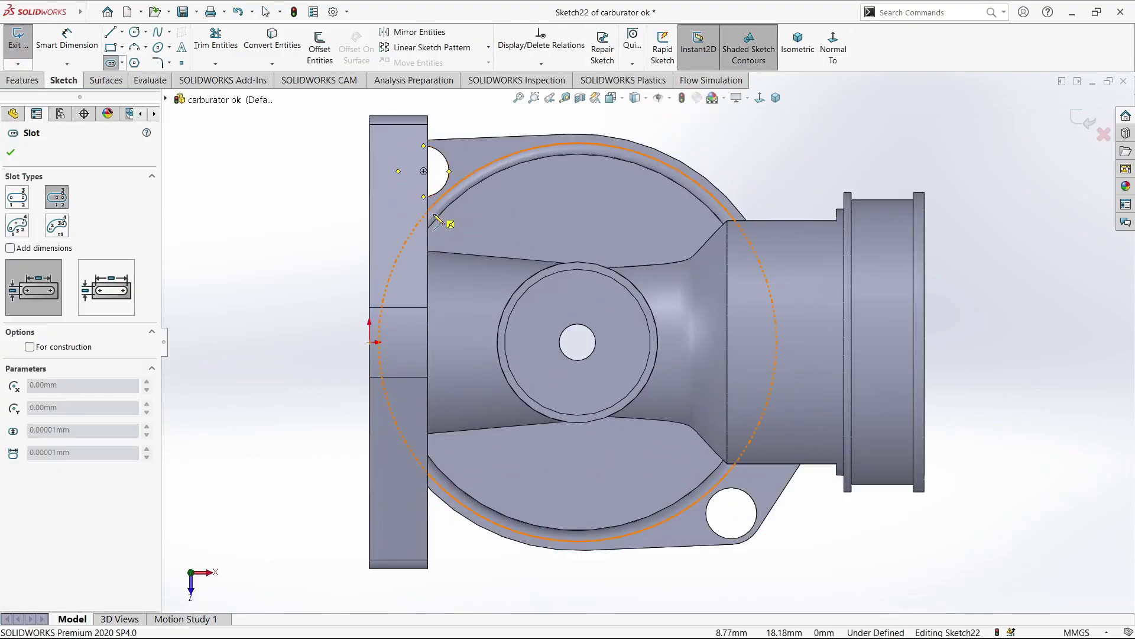
click(452, 175)
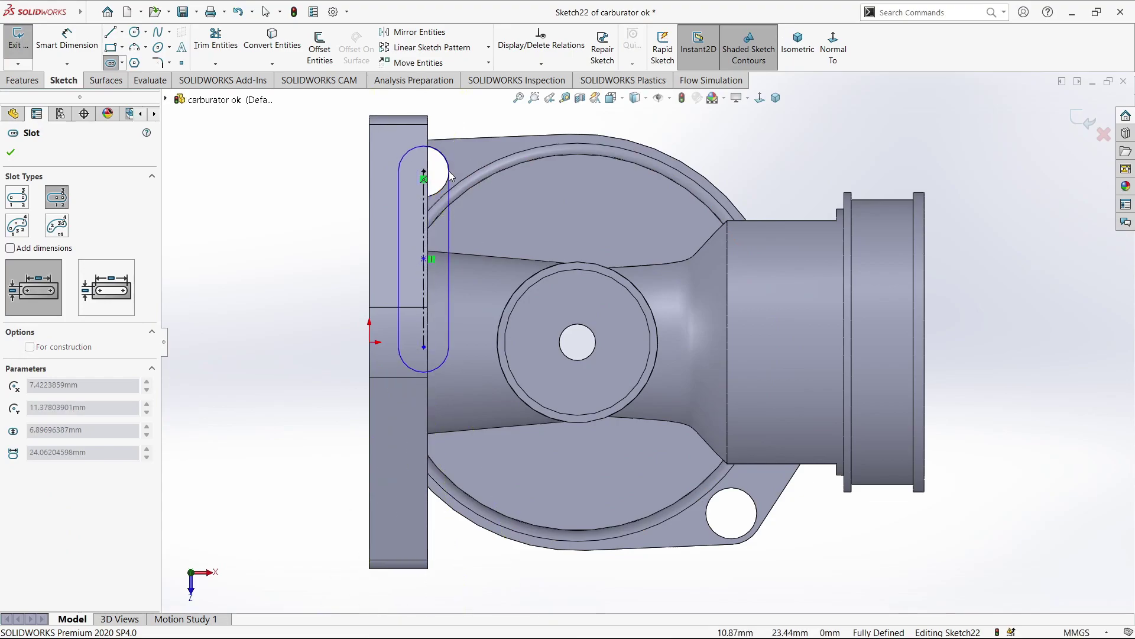
key(Escape)
click(441, 152)
ctrl+click(451, 161)
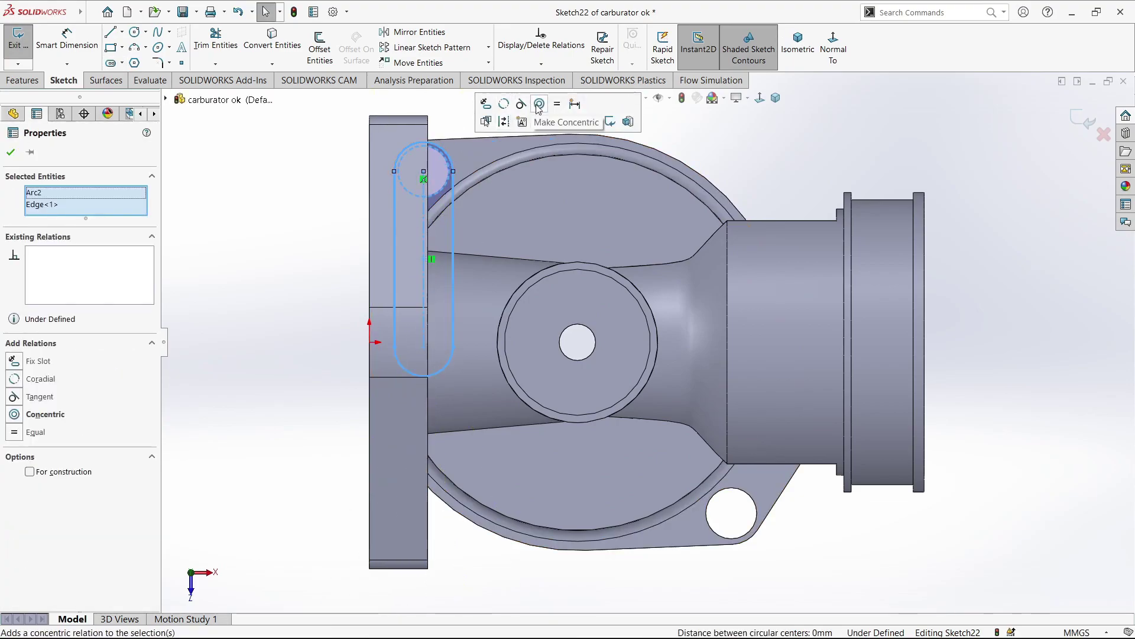
click(527, 111)
click(223, 203)
- Shorten the slot and dimension its length to 15 mm
scroll(449, 213, down, 2)
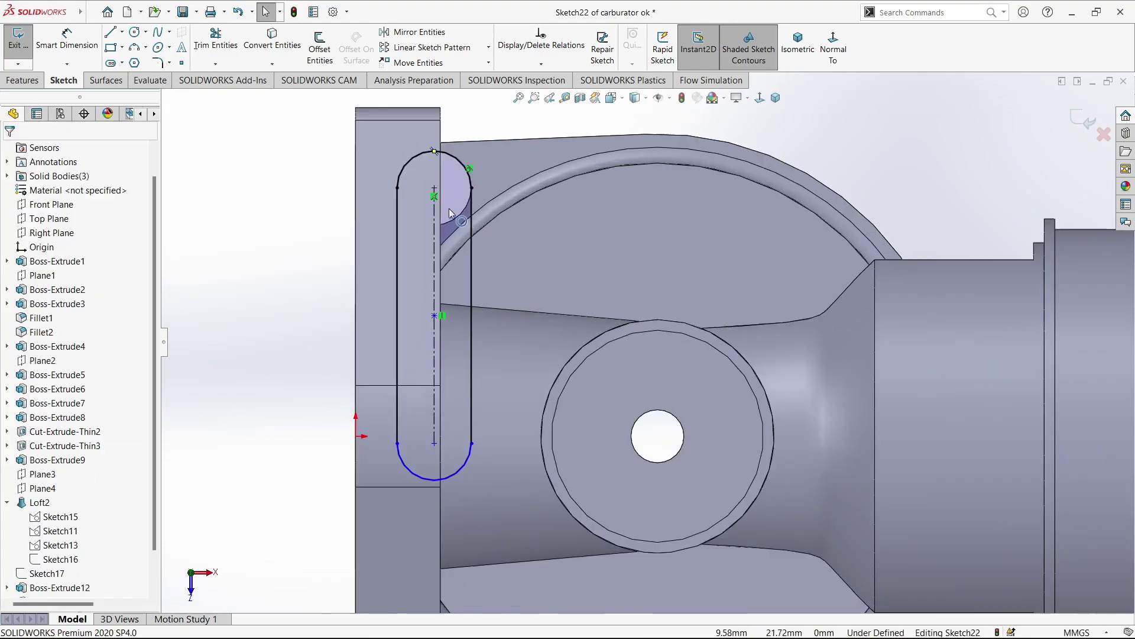
click(435, 385)
drag(434, 311, 433, 328)
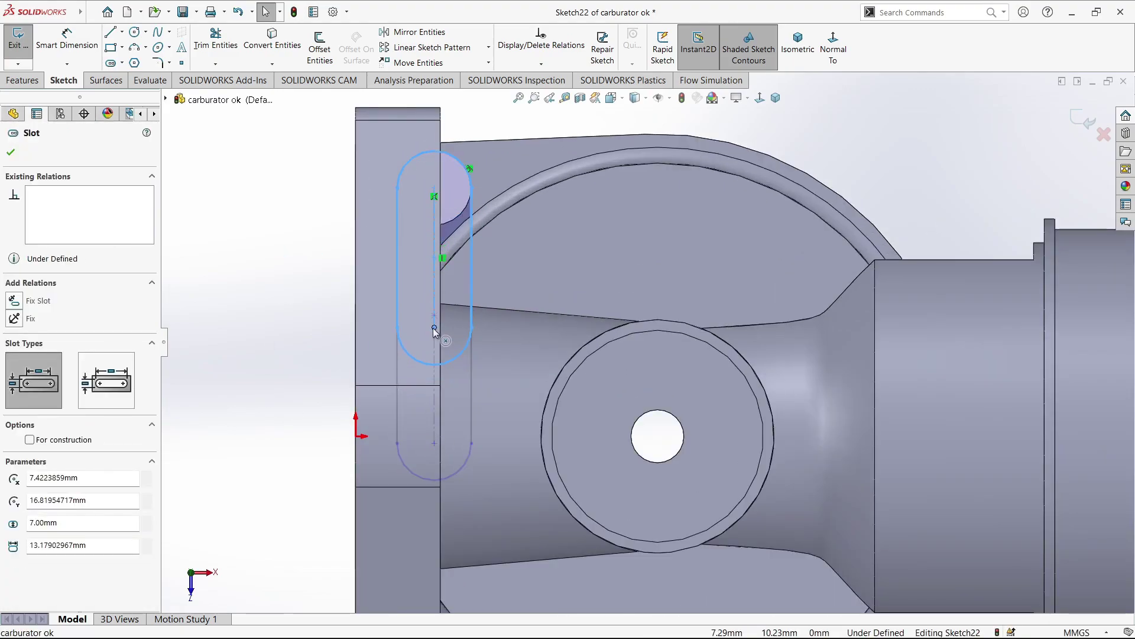
right_drag(275, 377, 275, 343)
click(397, 260)
click(301, 261)
text(15)
key(Return)
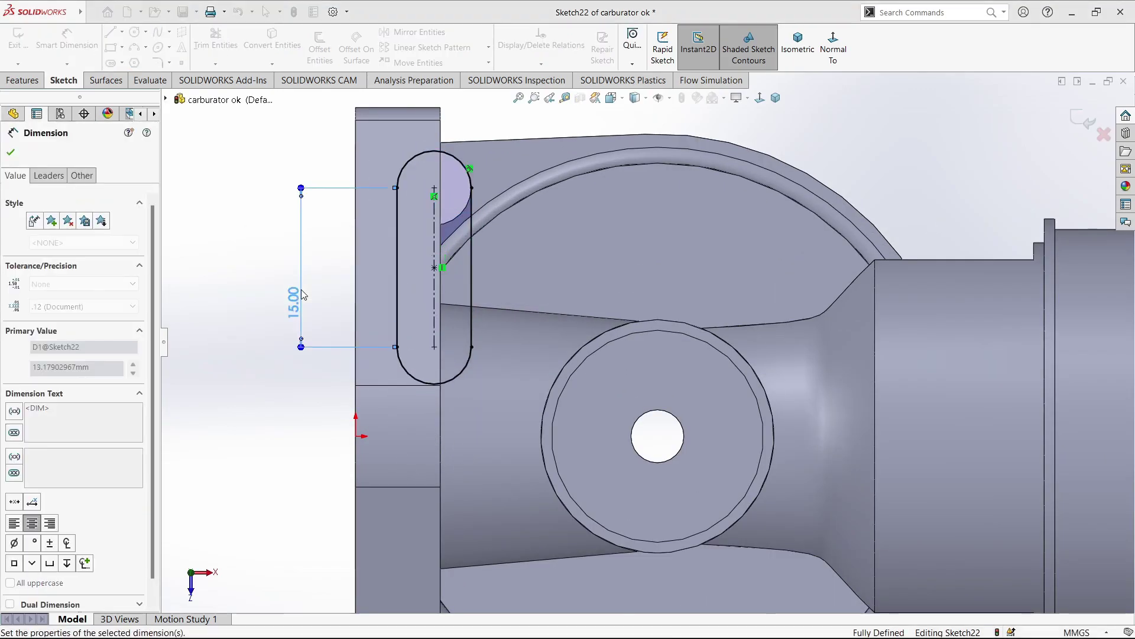
key(Escape)
- Try a 5 mm boss extrusion of the slot, then cancel the failed zero-thickness result
scroll(532, 325, up, 3)
middle_drag(533, 355, 414, 295)
click(22, 81)
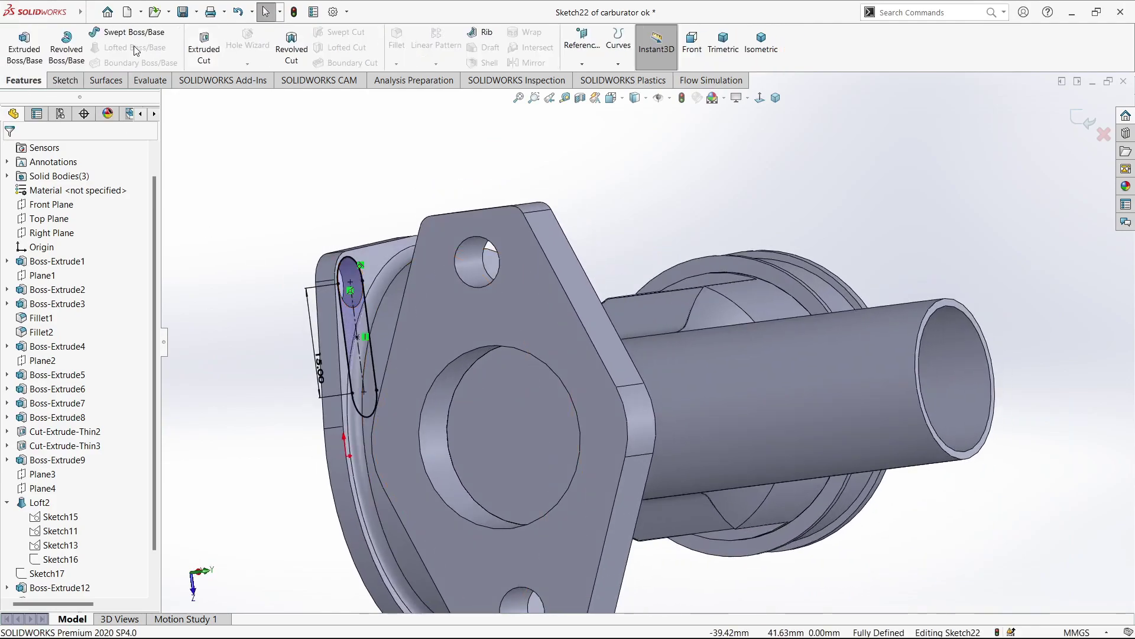
click(39, 53)
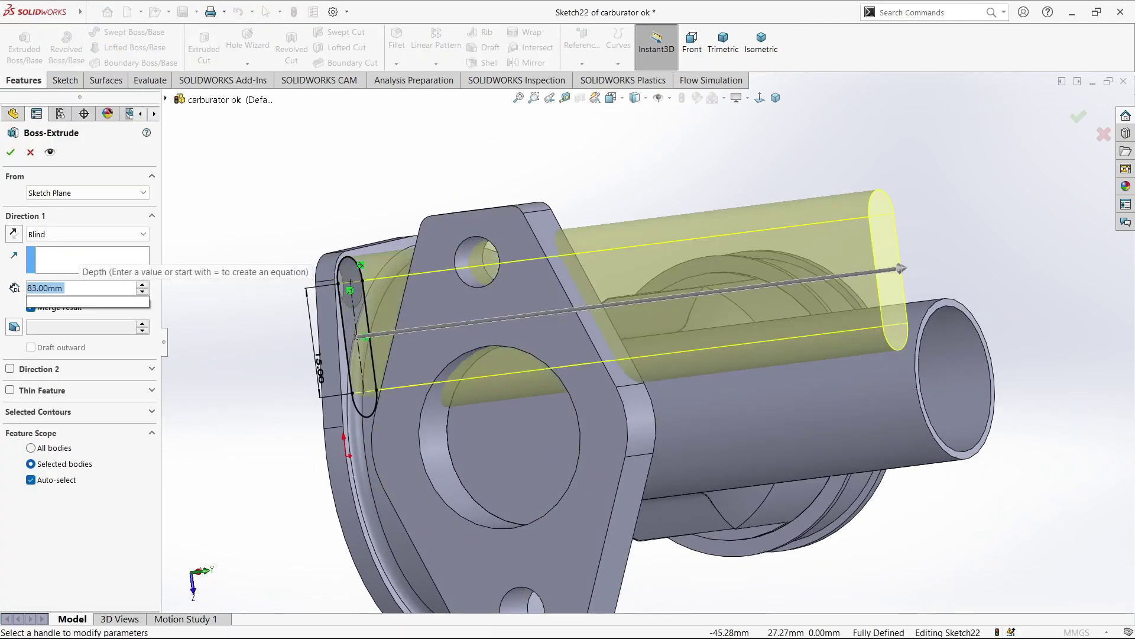
text(5)
key(Return)
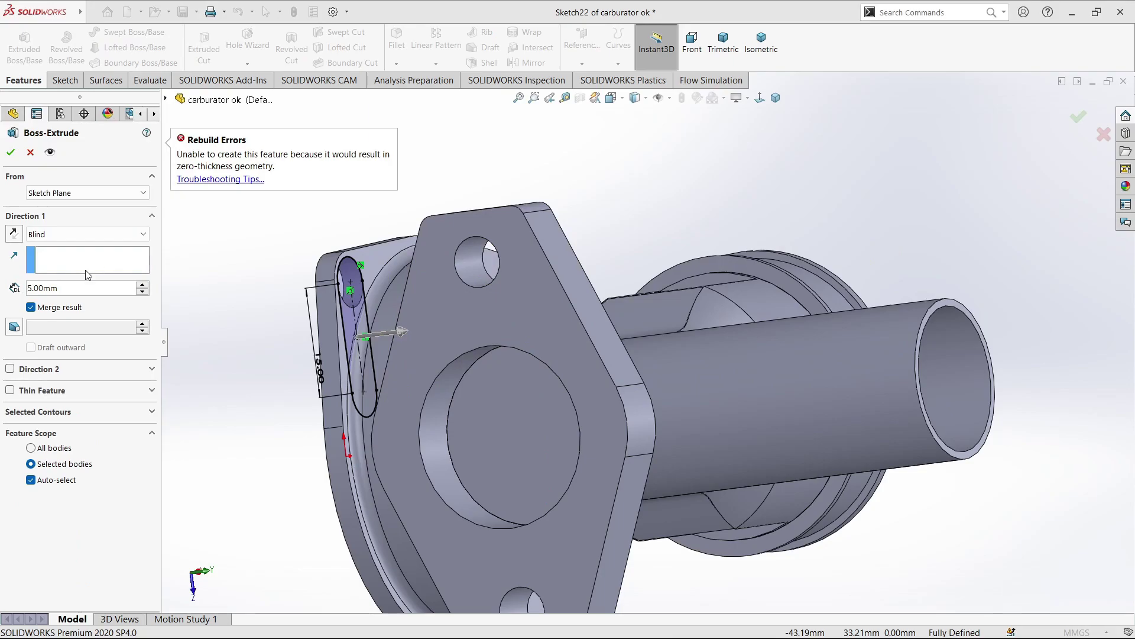
click(30, 152)
- Dimension the slot's end radius to R3.80 and begin extruding the slot again
click(360, 264)
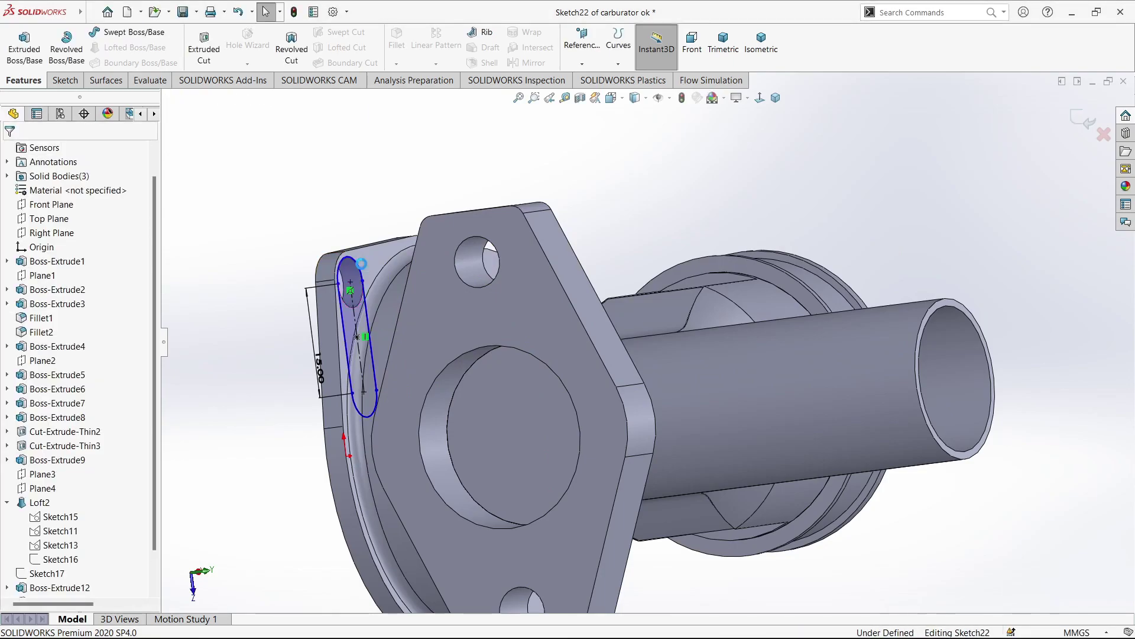
click(353, 211)
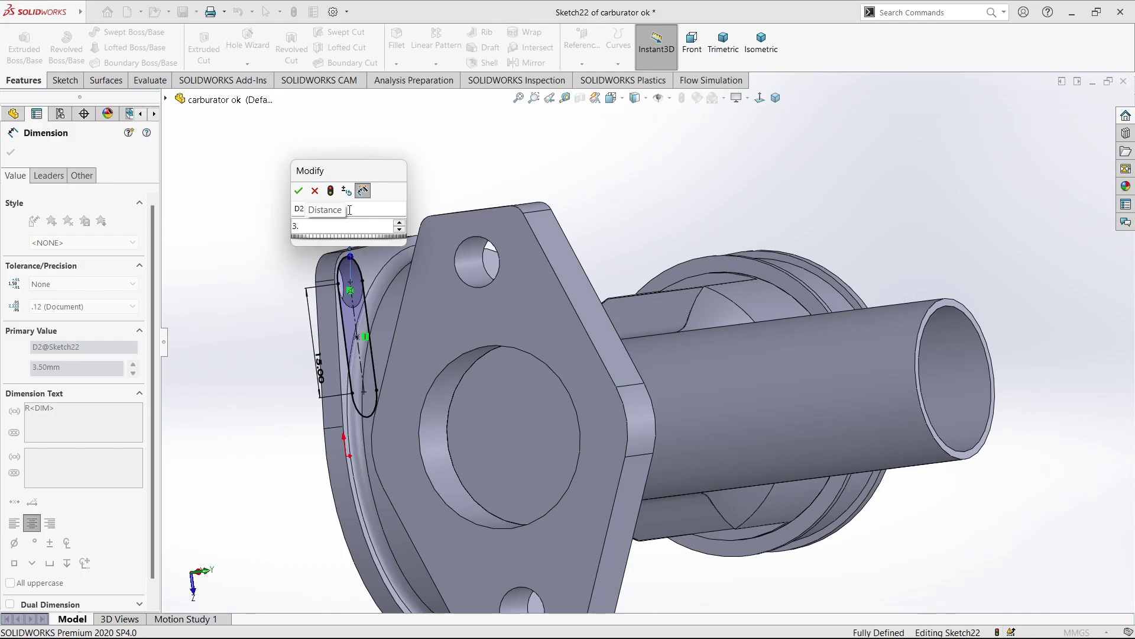
text(8)
key(Return)
scroll(354, 296, down, 3)
key(Escape)
click(24, 47)
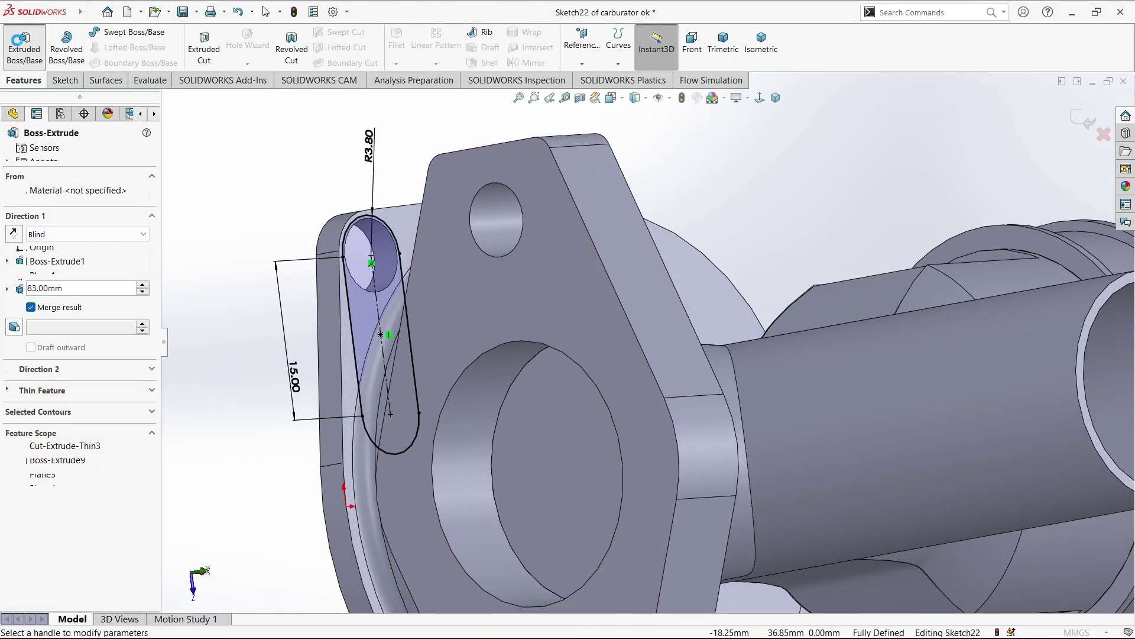
key(Return)
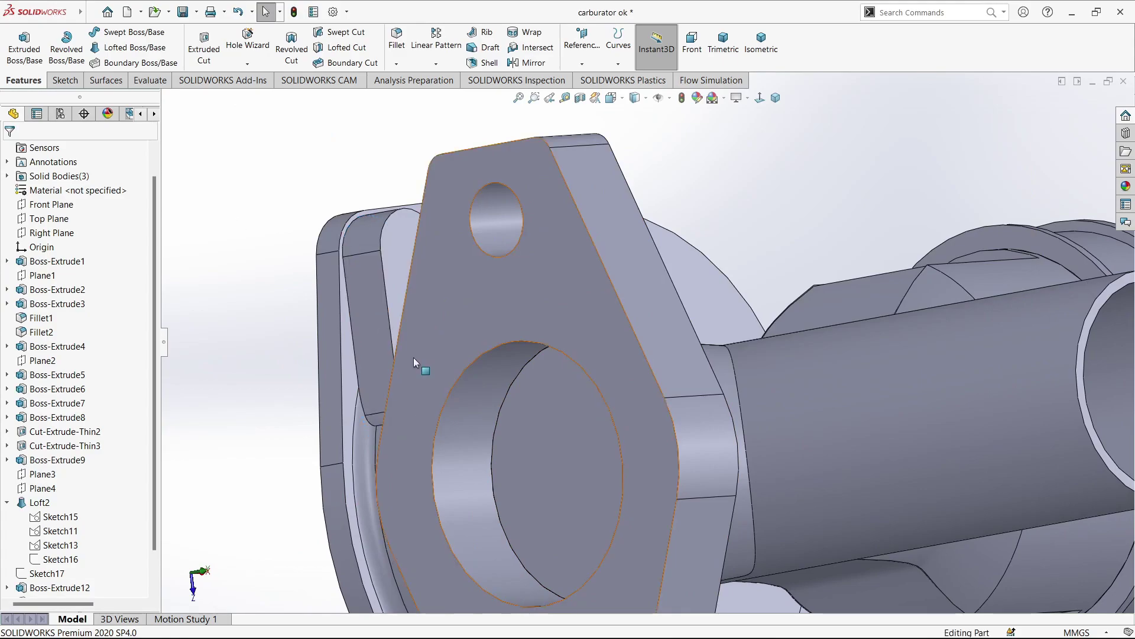
mouse_move(414, 357)
middle_down()
mouse_move(499, 360)
mouse_move(687, 398)
mouse_move(570, 396)
mouse_move(555, 431)
mouse_move(489, 397)
mouse_move(587, 386)
mouse_move(512, 432)
middle_up()
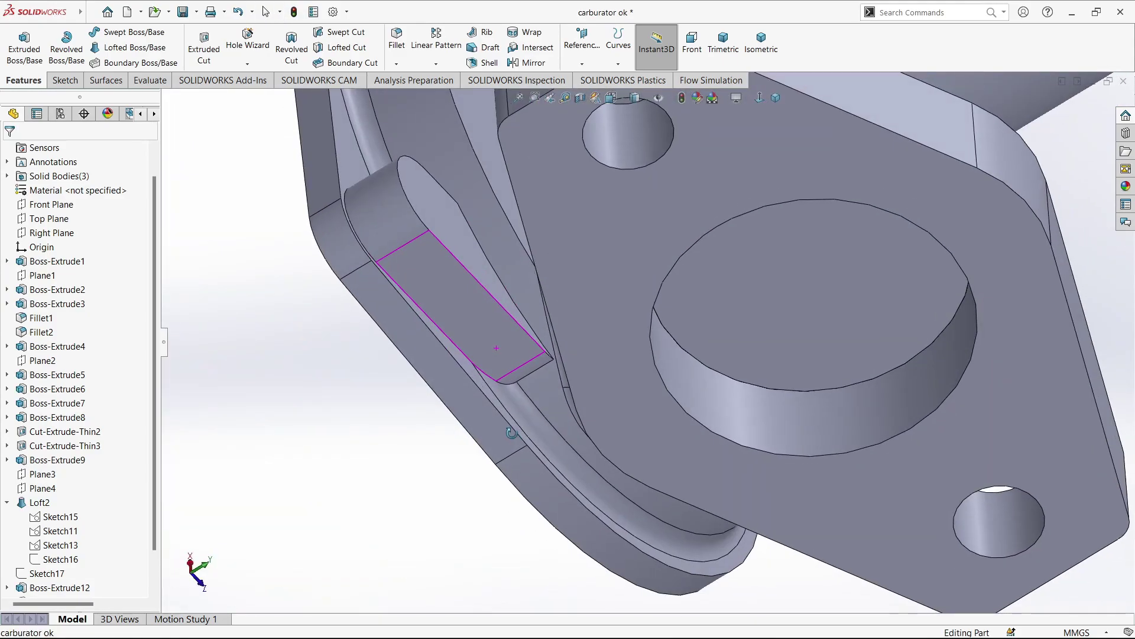
scroll(512, 433, up, 3)
scroll(665, 223, up, 3)
scroll(665, 224, down, 3)
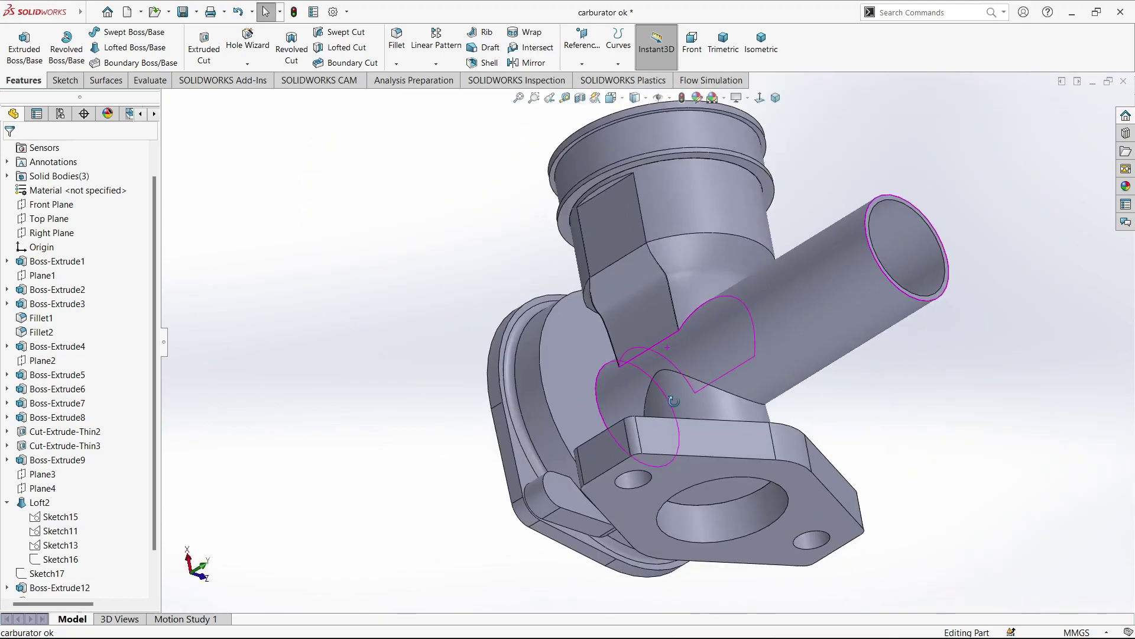
scroll(673, 402, down, 1)
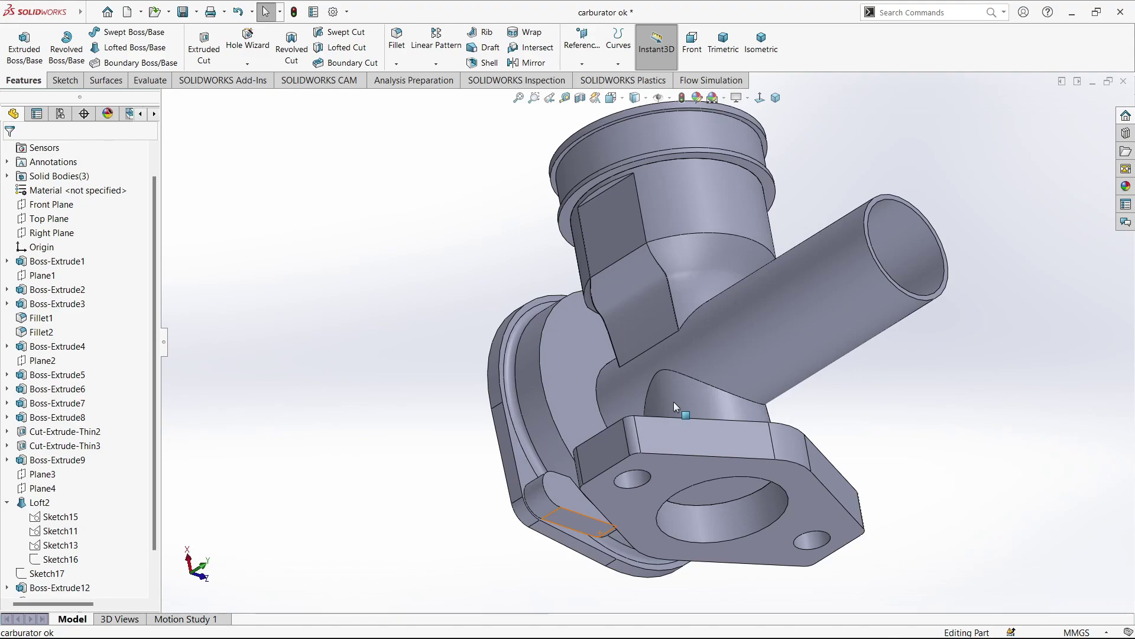
middle_drag(574, 501, 649, 467)
click(649, 467)
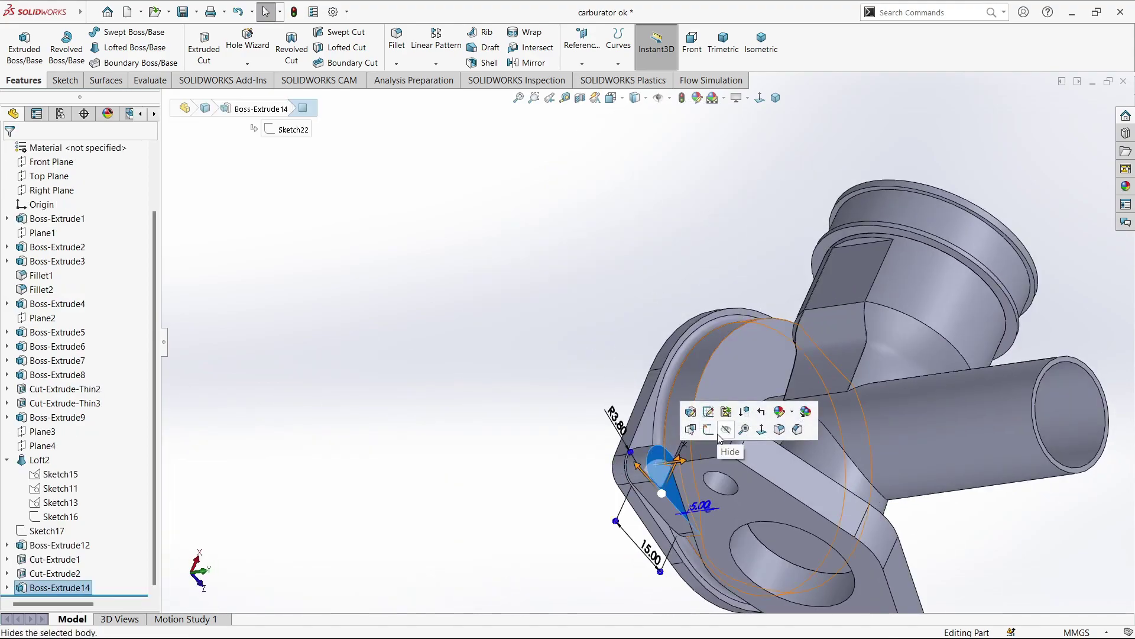
click(700, 406)
key(ctrl+z)
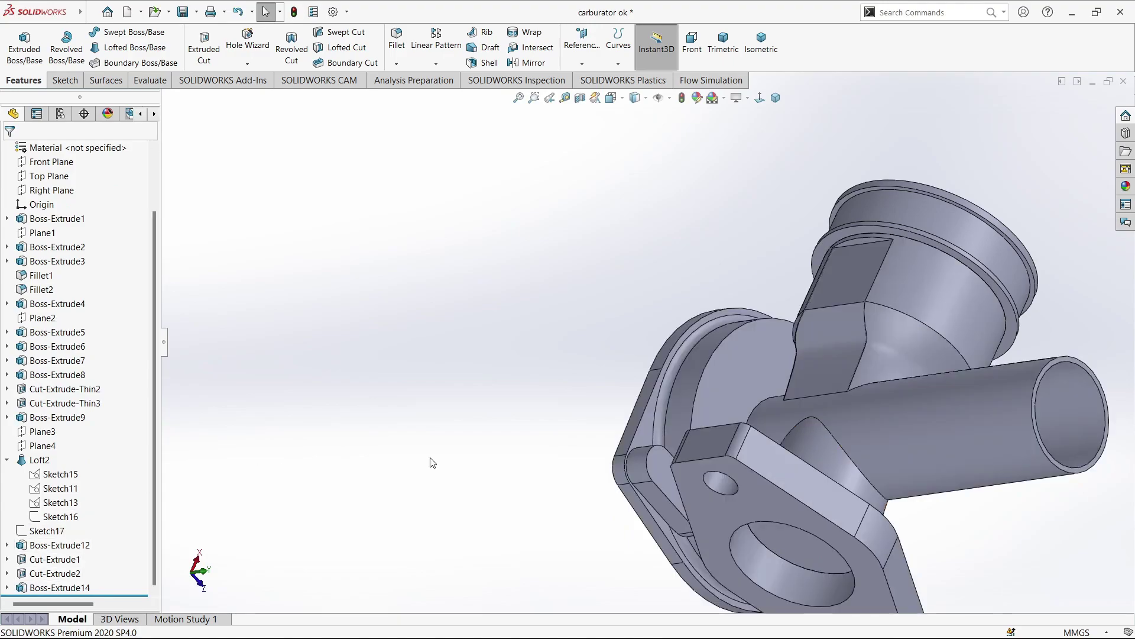
click(650, 467)
- Sketch a Ø3 circle near the top of the flange side and cut it 23 mm deep
click(786, 421)
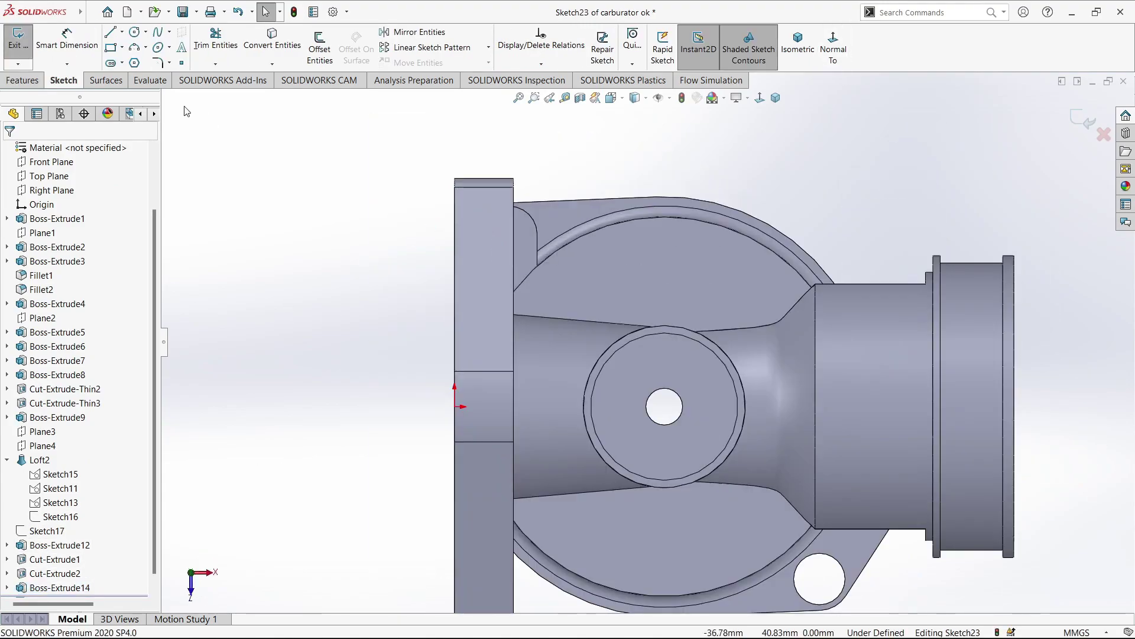
key(c)
click(509, 246)
key(d)
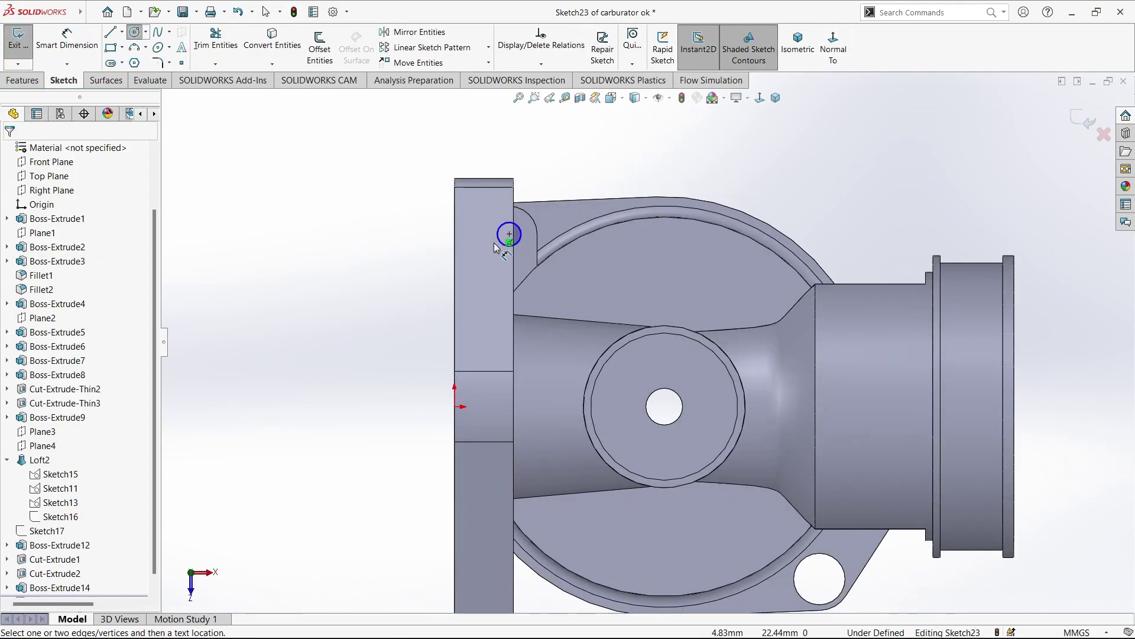
click(522, 243)
click(583, 164)
right_click(583, 164)
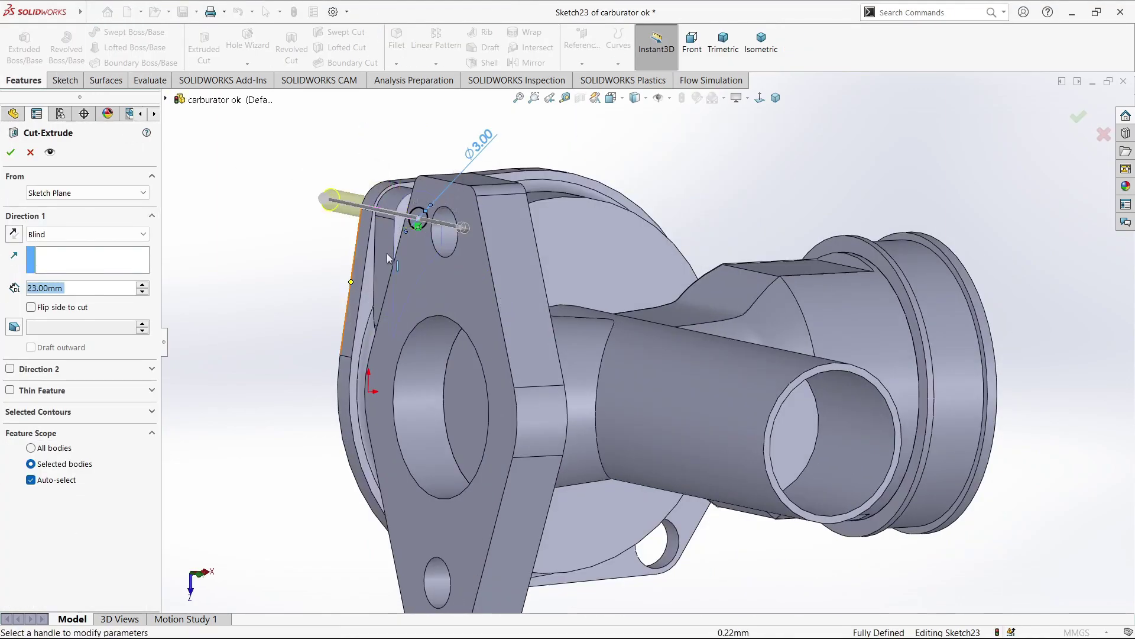
key(Return)
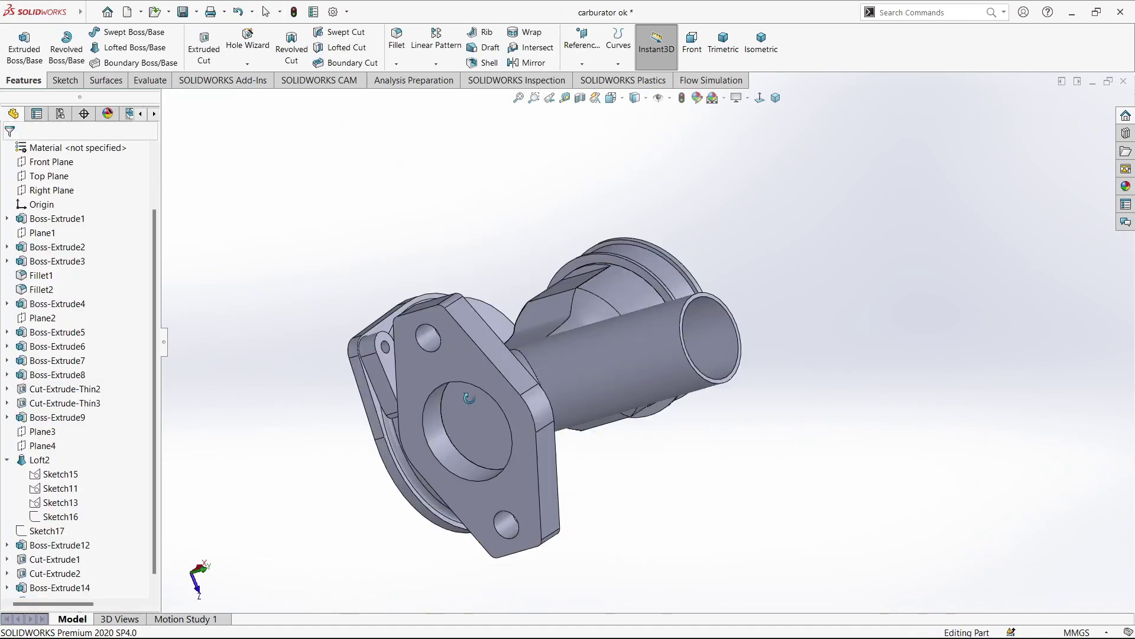
- Turn the part upright and expand Boss-Extrude12 to reveal Sketch18
mouse_move(469, 398)
middle_down()
mouse_move(611, 365)
mouse_move(585, 331)
middle_up()
click(585, 328)
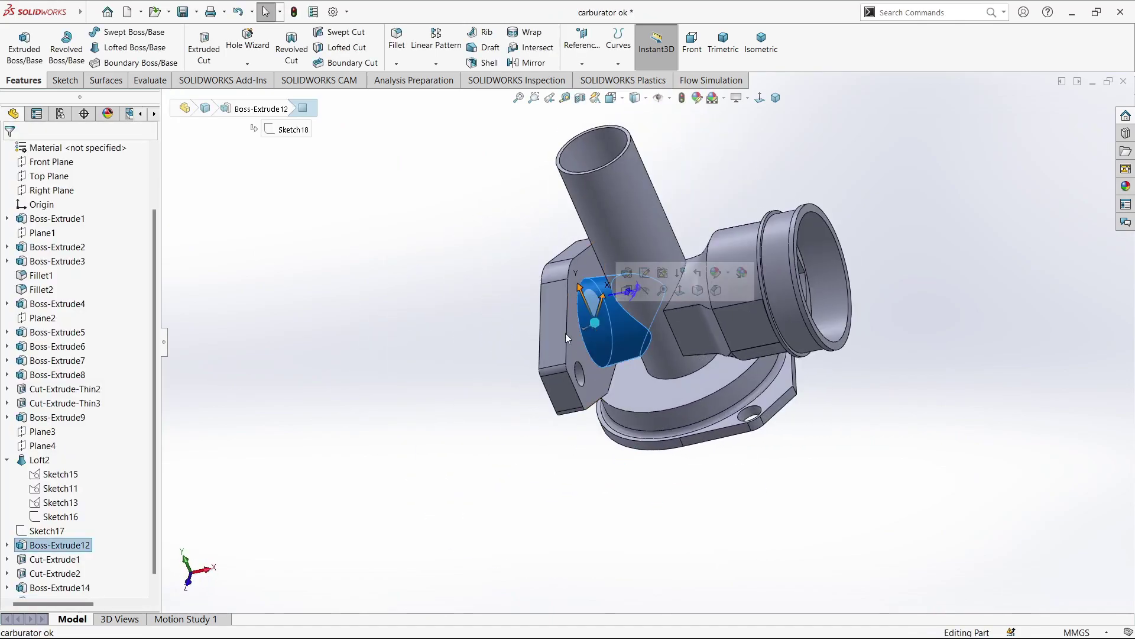
click(53, 545)
- Reopen Sketch18 and dimension its circle to Ø26 mm
click(38, 559)
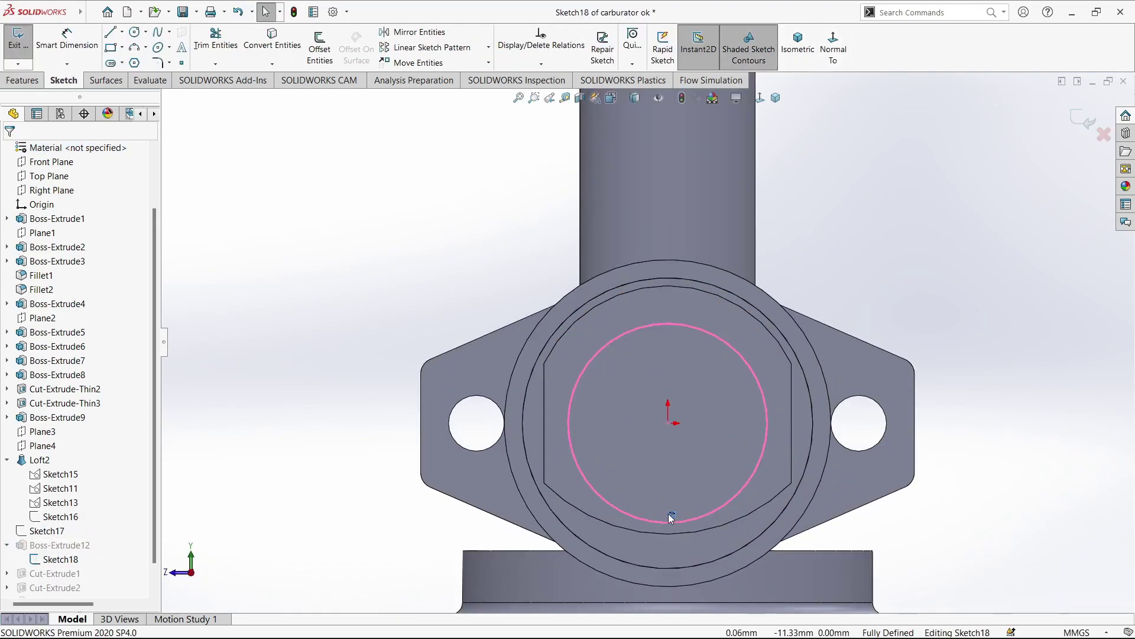
key(d)
click(754, 415)
click(898, 293)
key(Return)
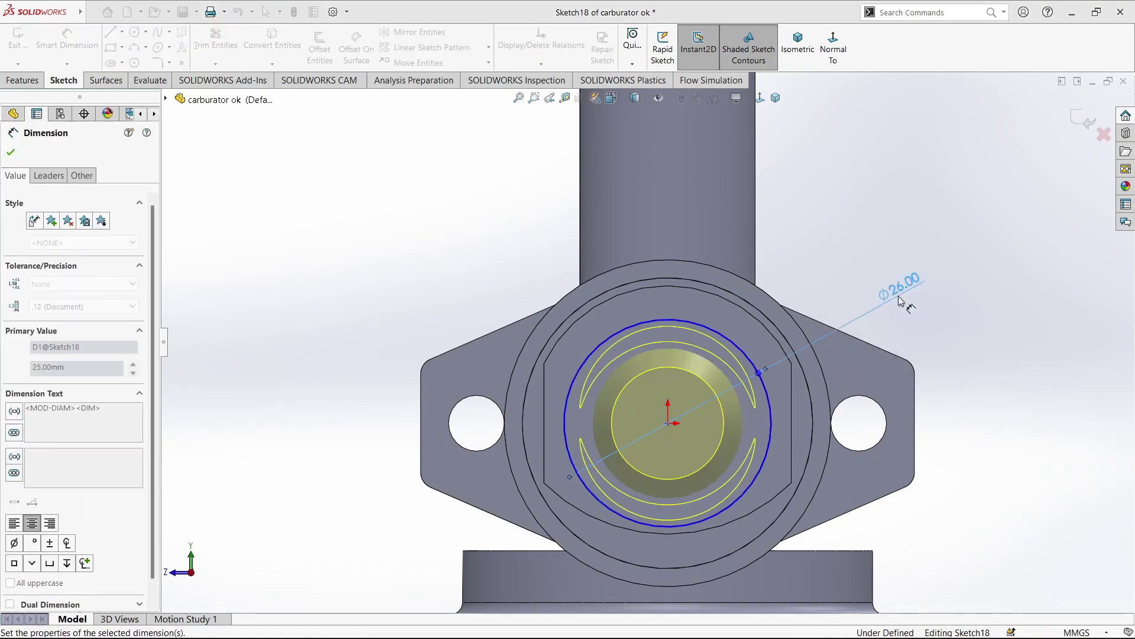
key(Escape)
scroll(703, 421, up, 2)
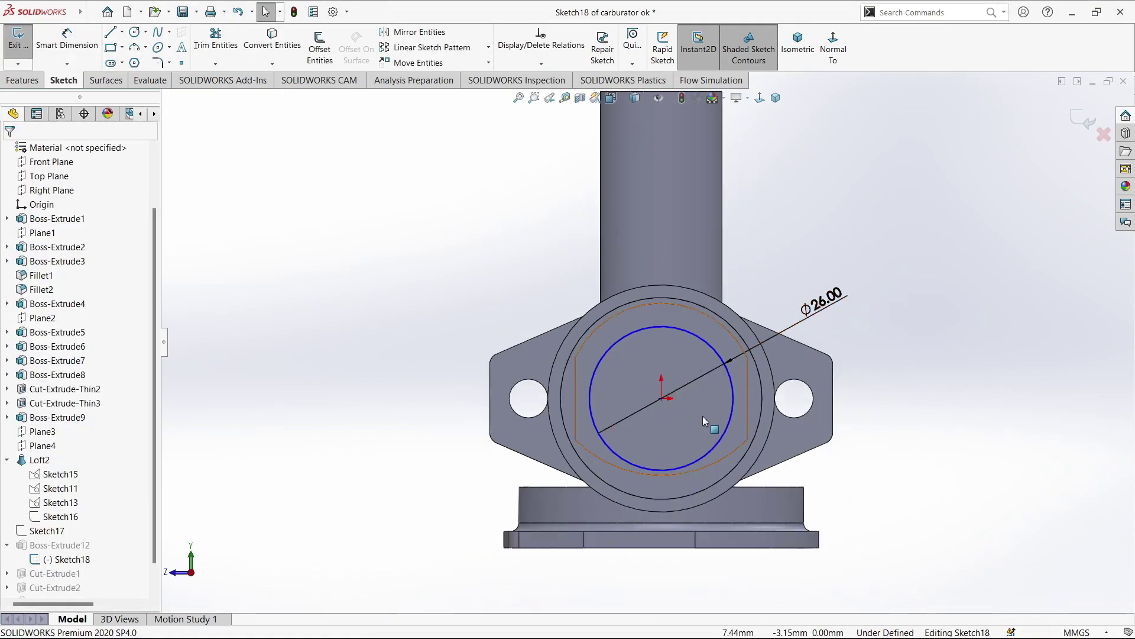
- Make the Sketch18 circle coradial with the bore edge
click(711, 457)
middle_drag(712, 457, 529, 390)
ctrl+click(528, 390)
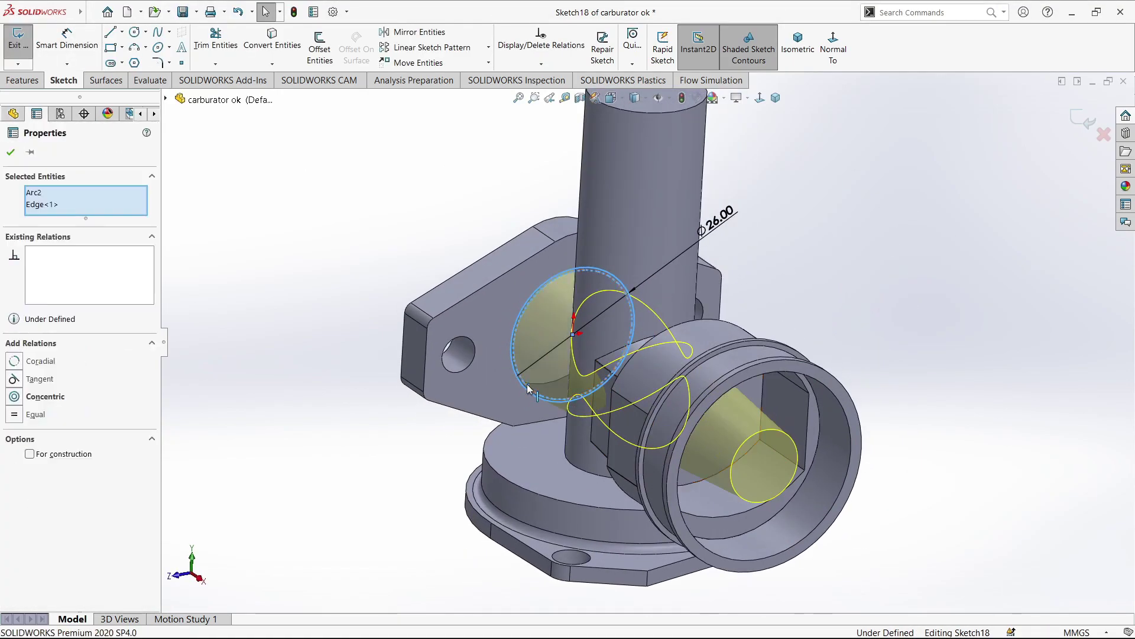
click(589, 337)
middle_drag(588, 337, 691, 403)
key(Escape)
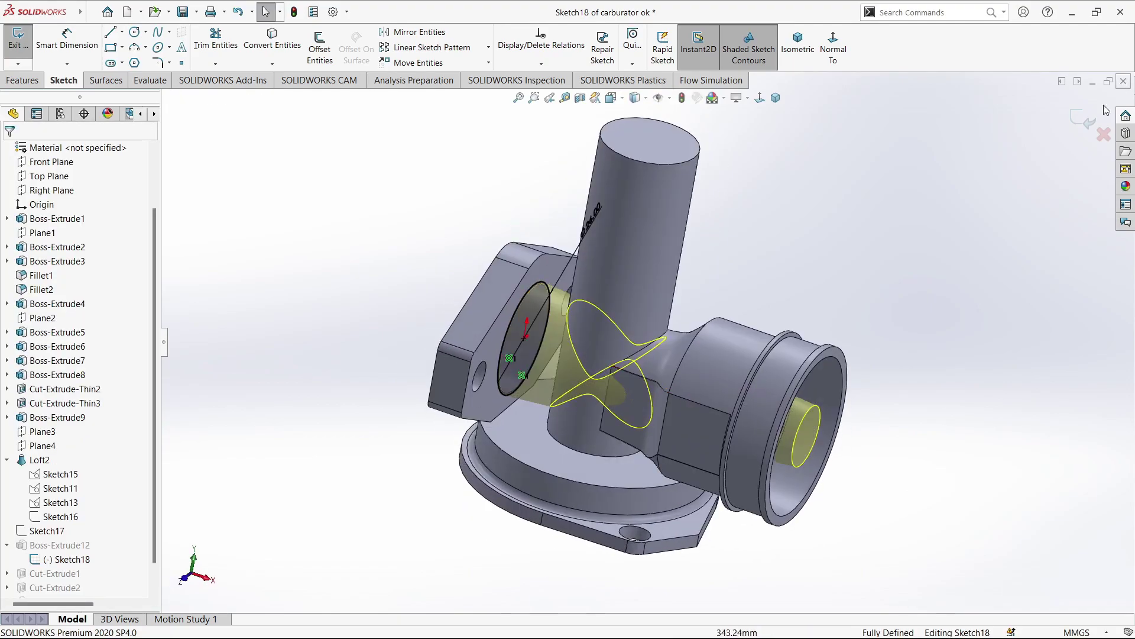
- Change Boss-Extrude12's draft angle to 6 degrees and accept the edit
click(50, 544)
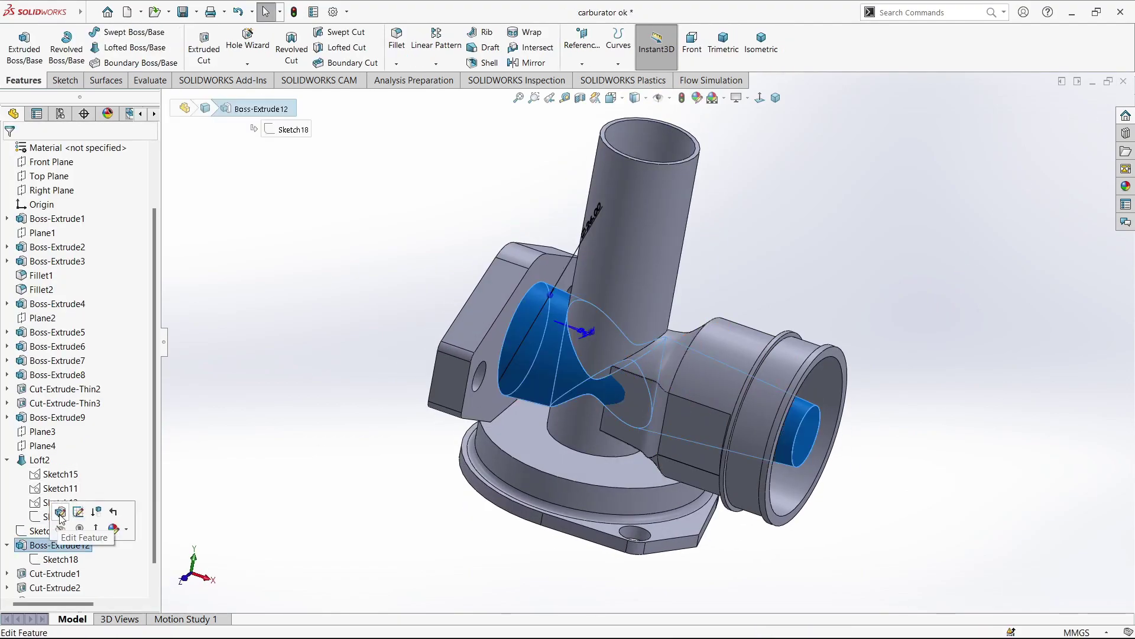
click(28, 515)
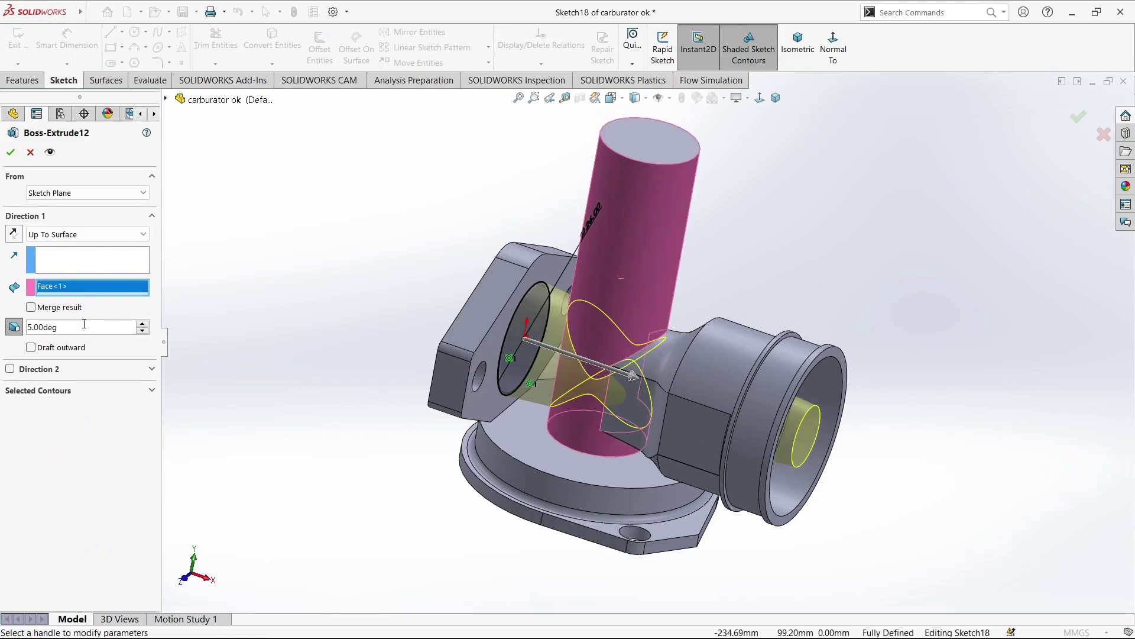
text(6)
key(Return)
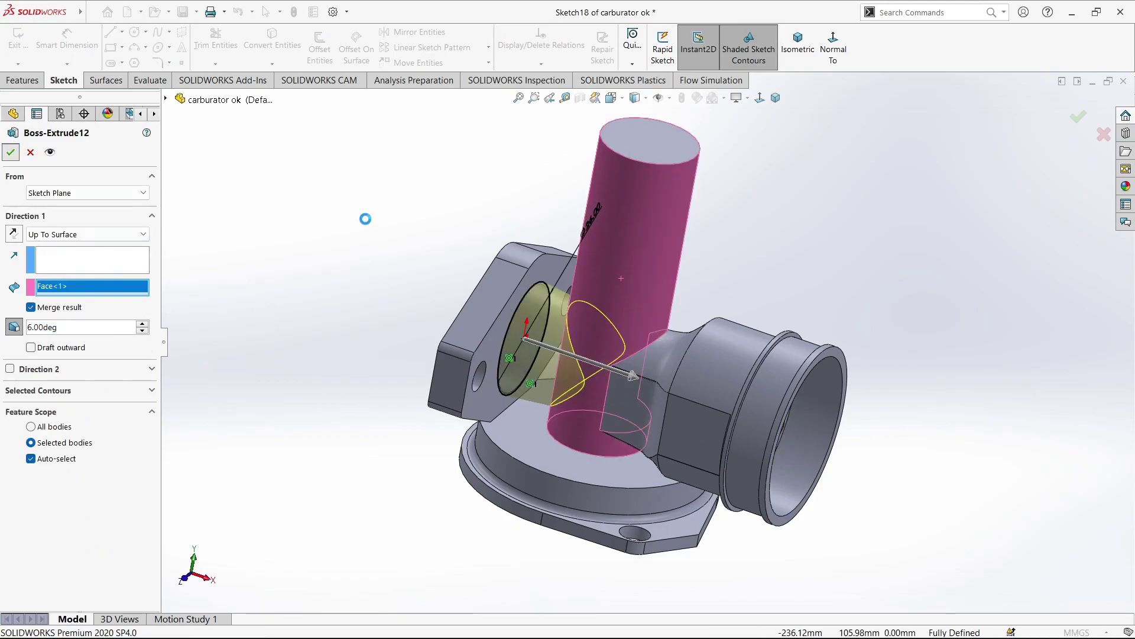
right_click(367, 217)
mouse_move(368, 218)
middle_down()
mouse_move(402, 395)
mouse_move(570, 420)
mouse_move(670, 464)
mouse_move(686, 443)
mouse_move(724, 369)
mouse_move(690, 266)
mouse_move(284, 306)
middle_up()
scroll(689, 266, down, 3)
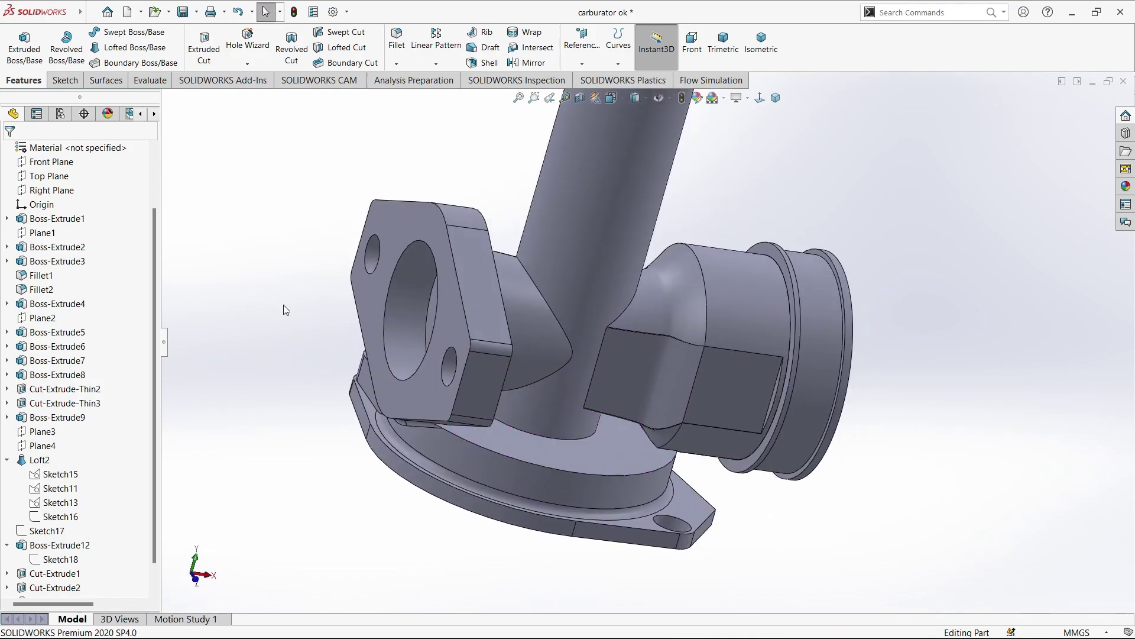
- Fillet two edges at the drafted boss's base with a 2 mm radius, then orbit to the round base
click(396, 42)
click(453, 431)
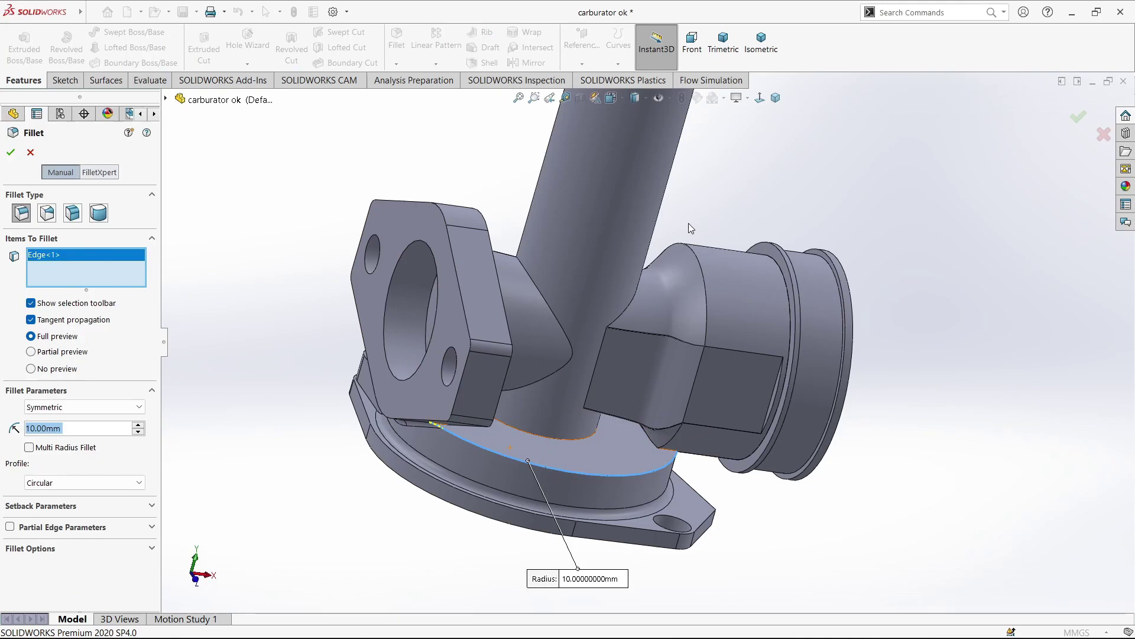
text(2)
key(Return)
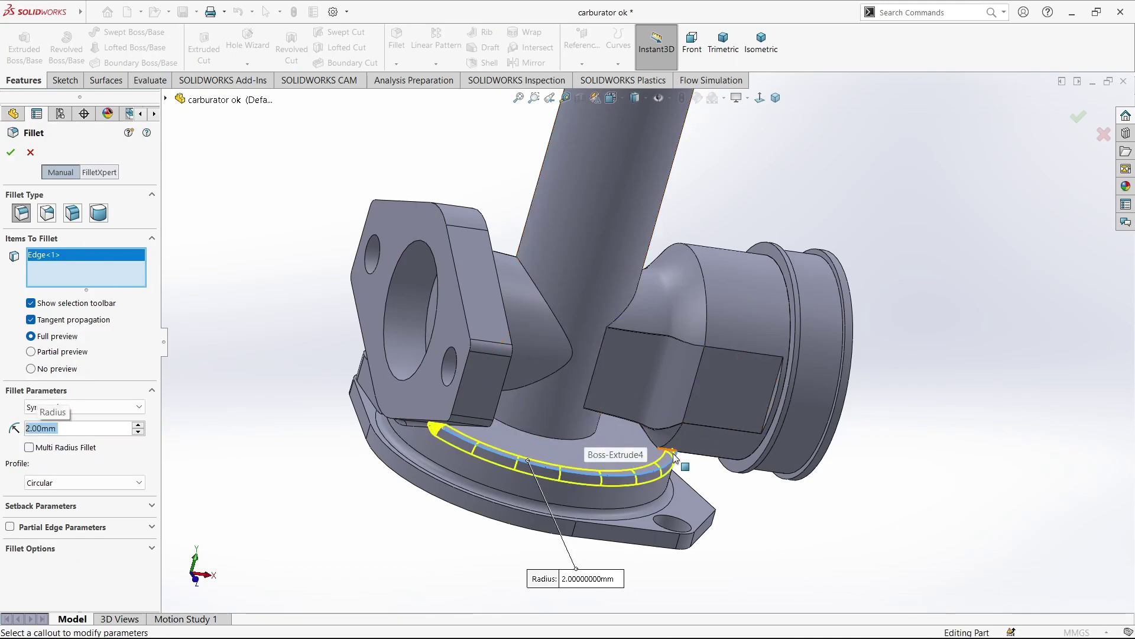
mouse_move(585, 434)
middle_down()
mouse_move(710, 414)
mouse_move(859, 410)
mouse_move(792, 423)
middle_up()
click(859, 410)
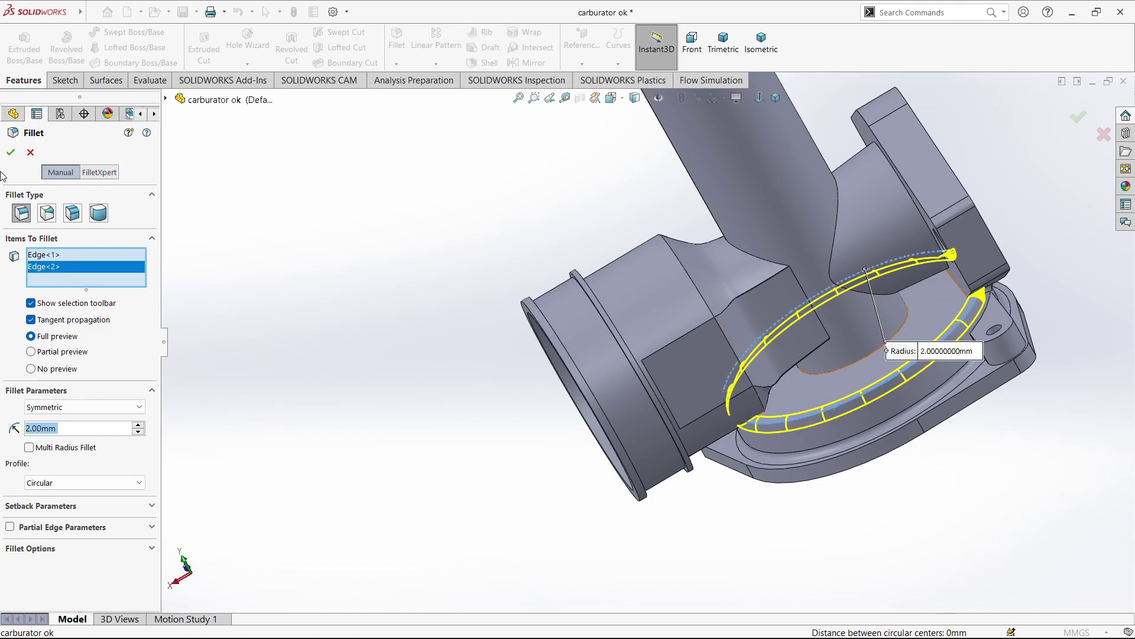
click(11, 153)
mouse_move(1042, 480)
middle_down()
mouse_move(793, 304)
mouse_move(697, 474)
mouse_move(632, 405)
middle_up()
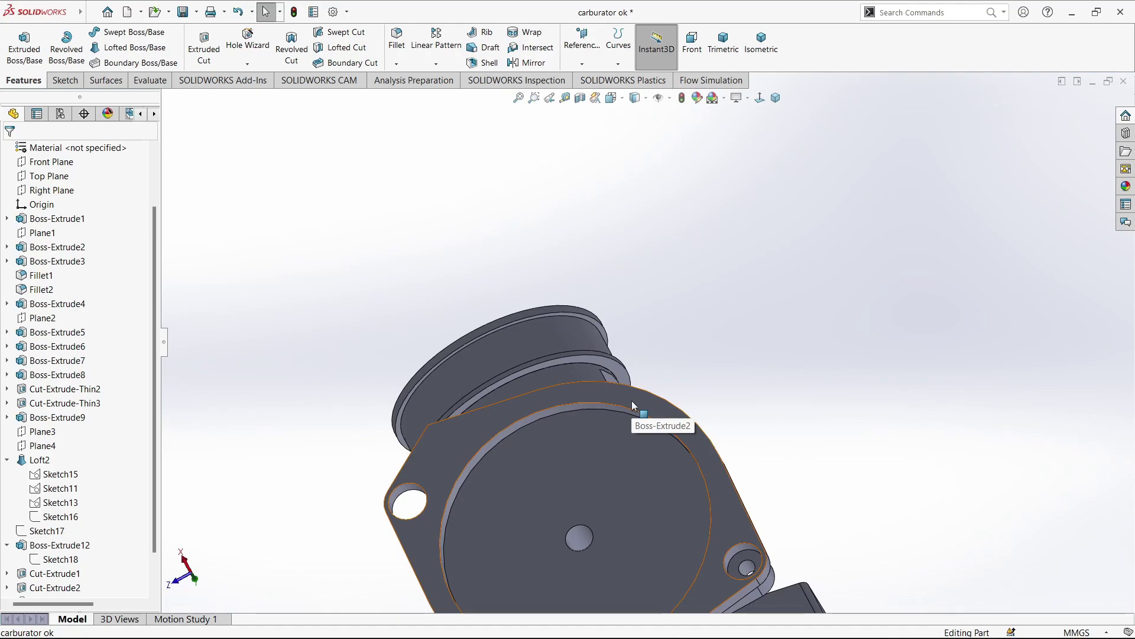
- Sketch two concentric circles around the centre hole on the round base face
click(630, 405)
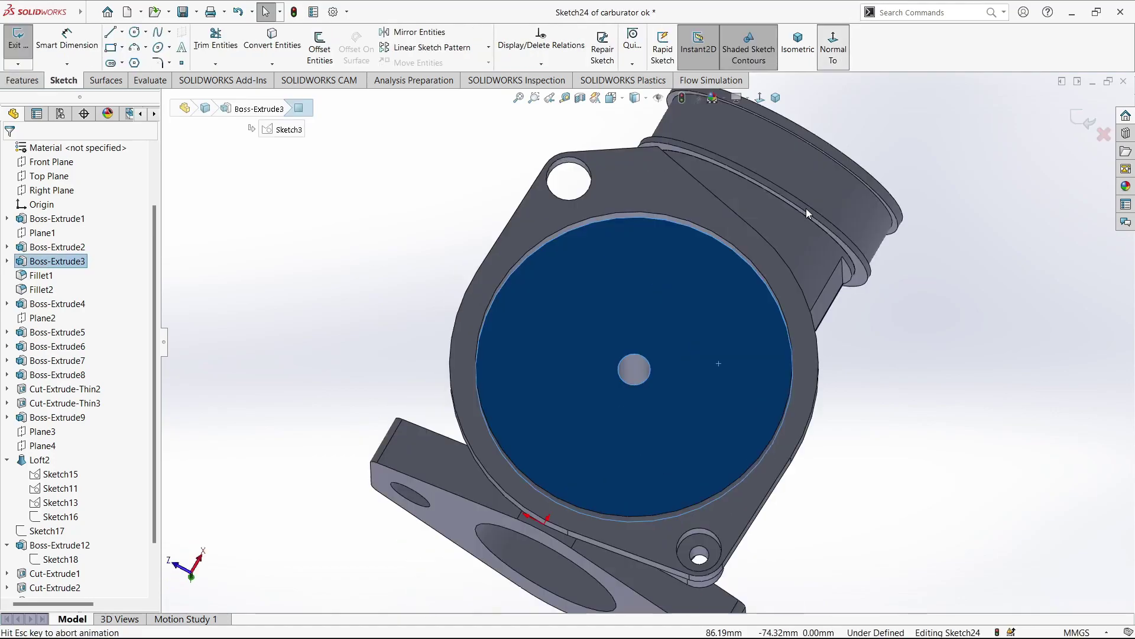
click(578, 342)
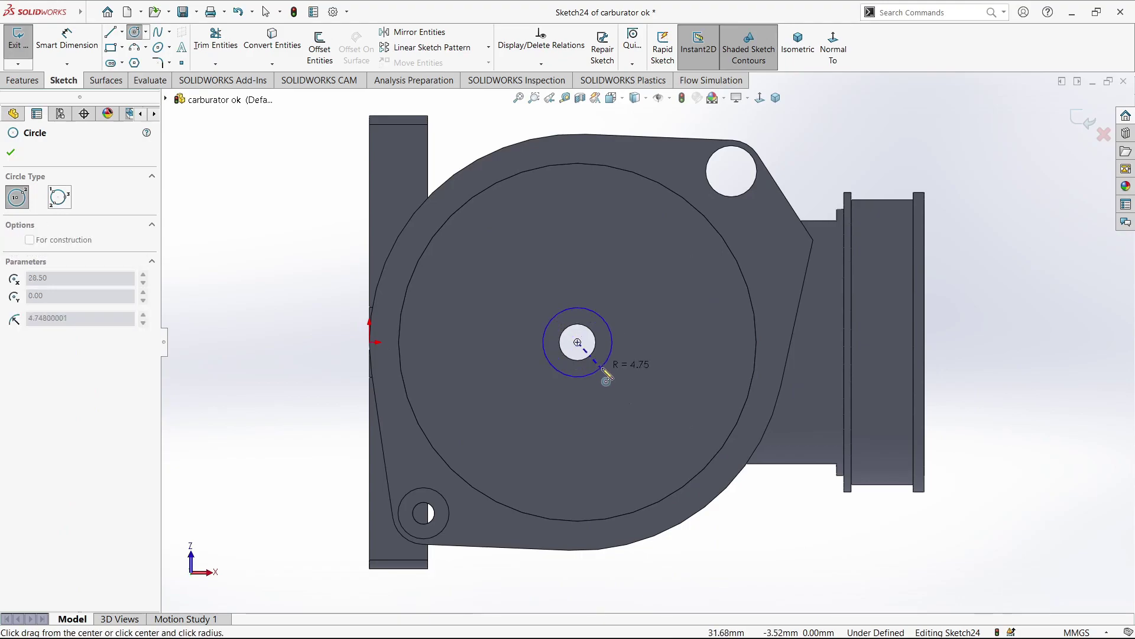
click(604, 367)
click(577, 342)
click(618, 383)
- Dimension the outer circle Ø10 mm and the inner circle Ø6 mm
click(662, 356)
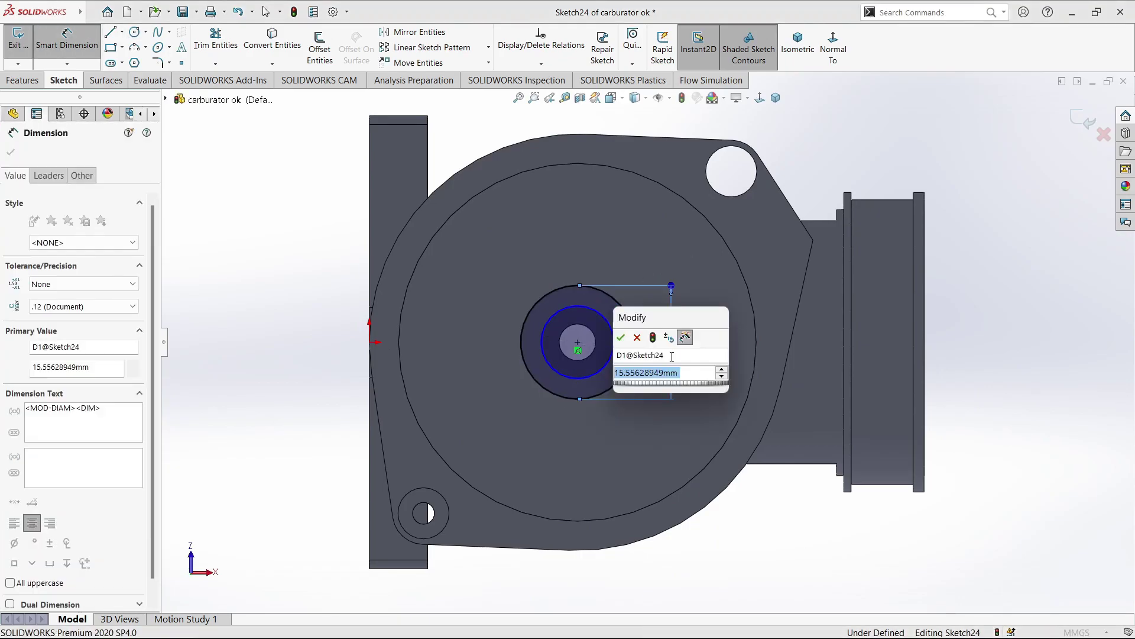
text(10)
key(Return)
scroll(643, 373, down, 3)
key(Escape)
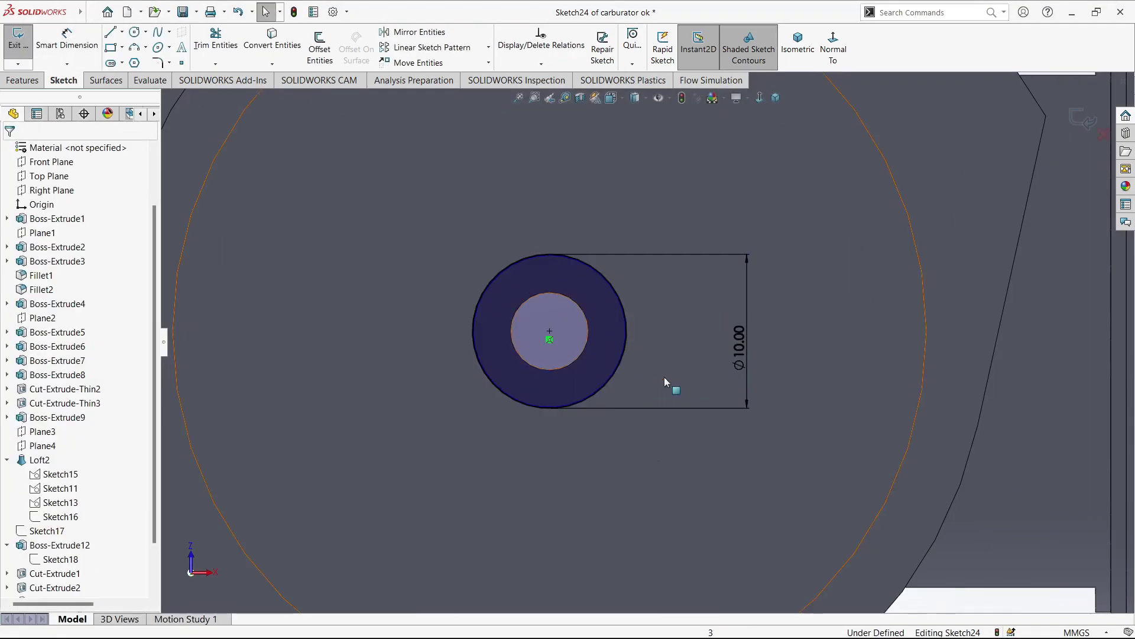
click(609, 347)
click(611, 352)
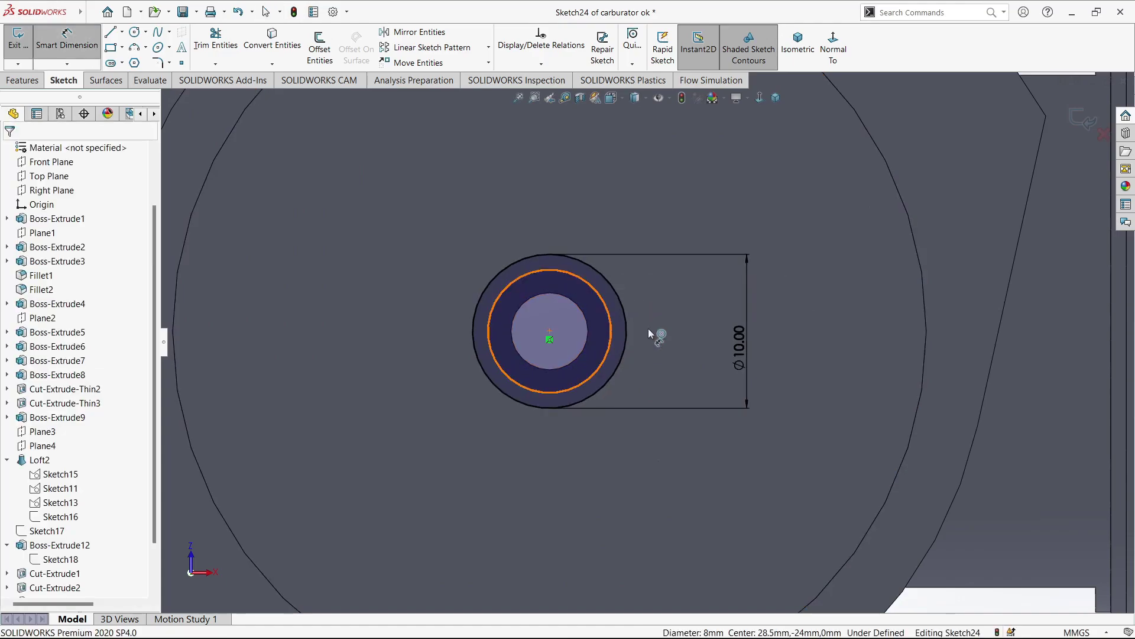
click(648, 329)
text(6)
key(Return)
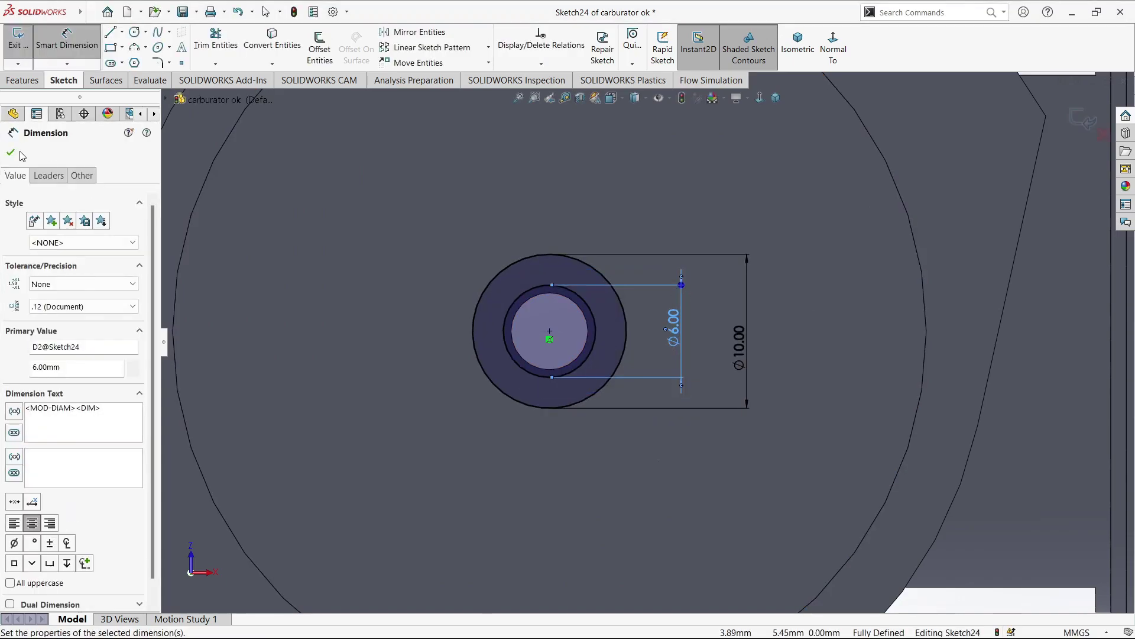
- Preview and cancel an extrusion of the circles, then view the sketch face head-on
click(23, 81)
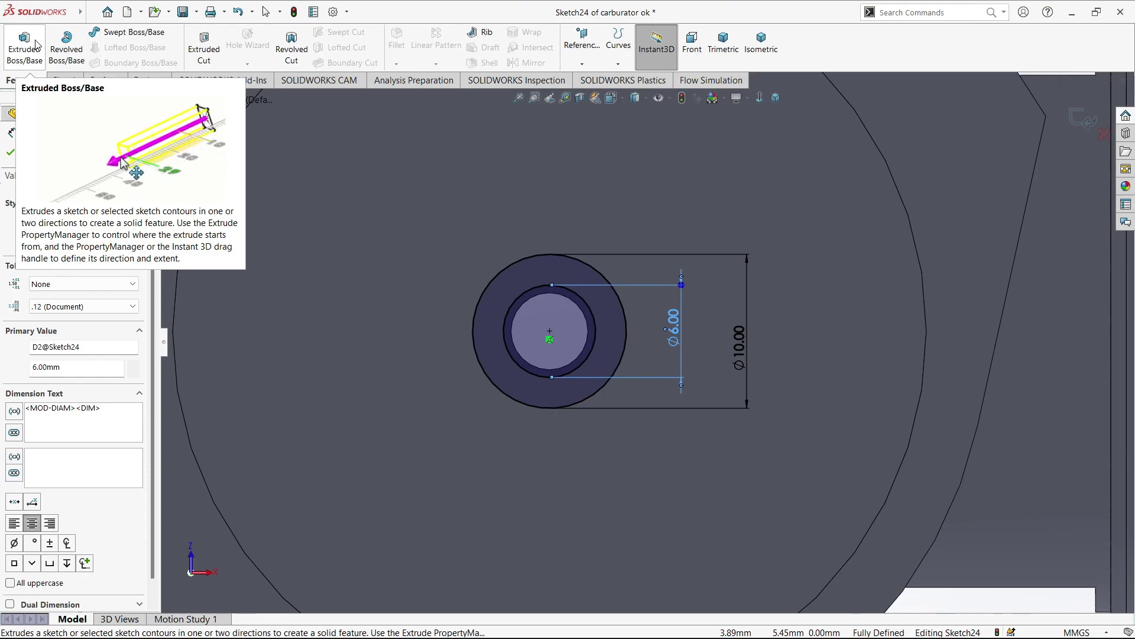
click(35, 43)
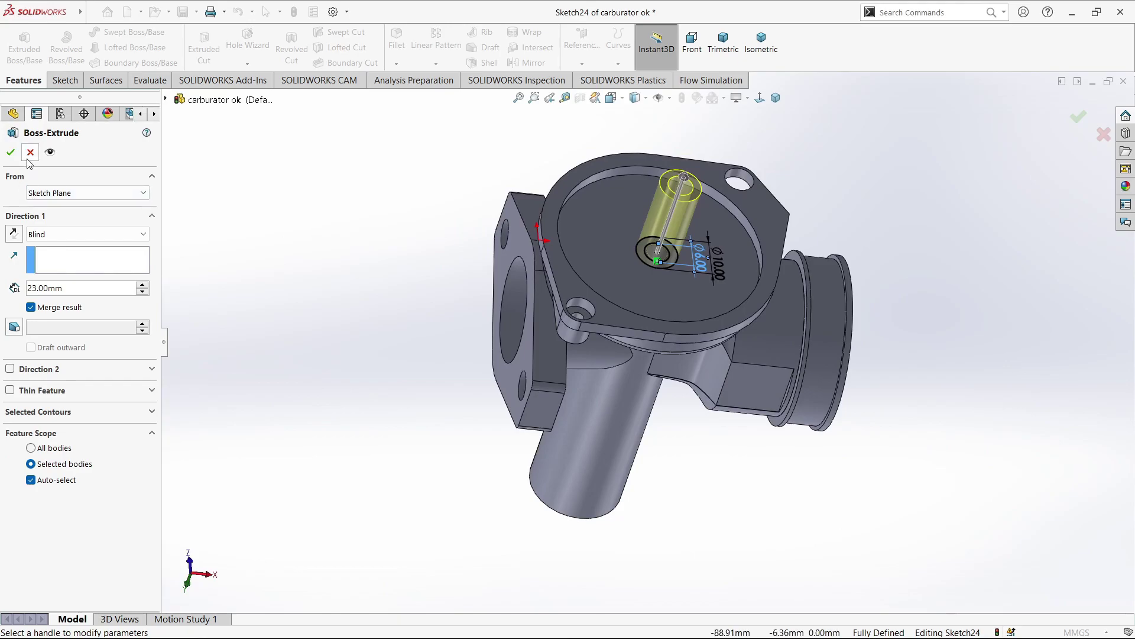
click(31, 153)
click(759, 97)
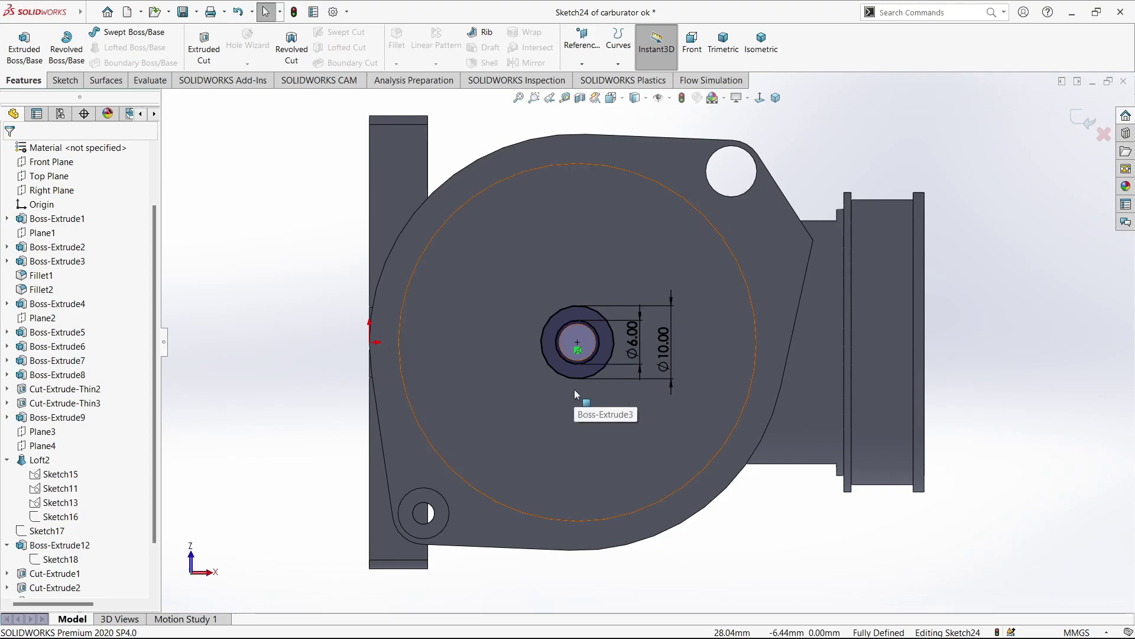
scroll(570, 408, down, 2)
click(65, 80)
- Draw a construction centreline running left from the hole to the flange edge
click(110, 31)
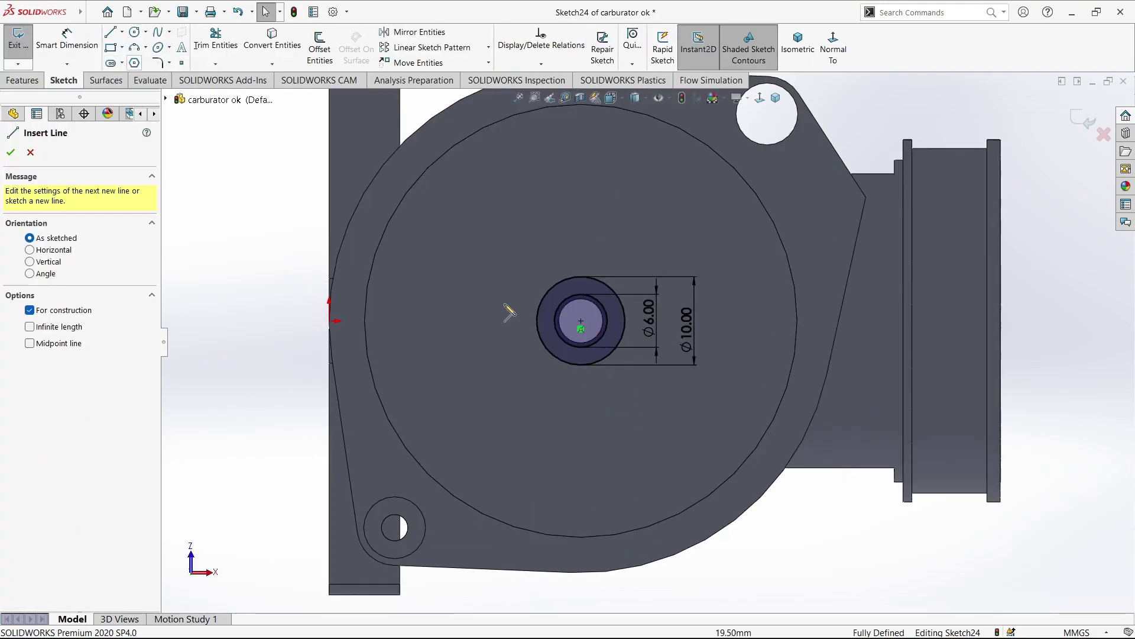
click(580, 321)
click(330, 320)
key(Escape)
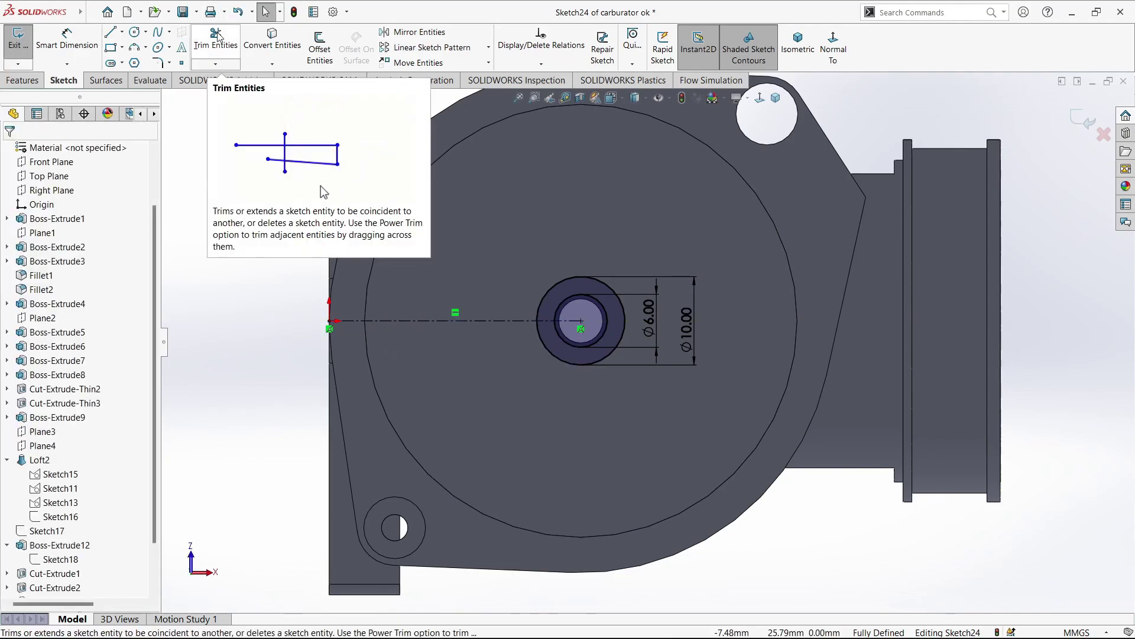
- Draw a Ø8 circle centred on the centreline left of the hole
click(135, 33)
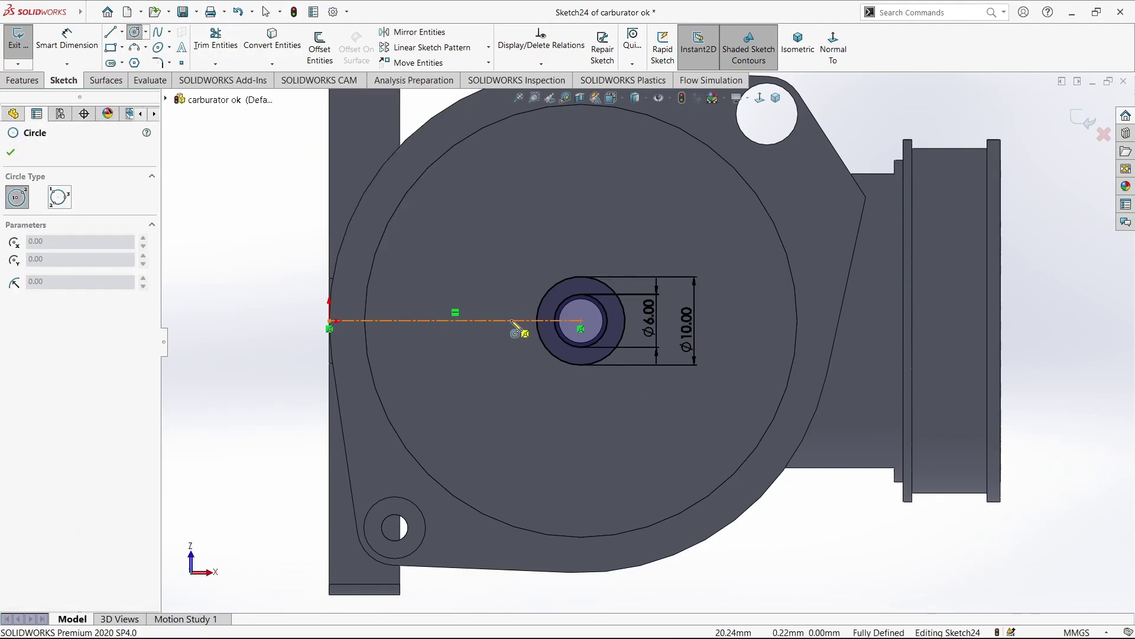
click(509, 320)
click(523, 347)
click(525, 394)
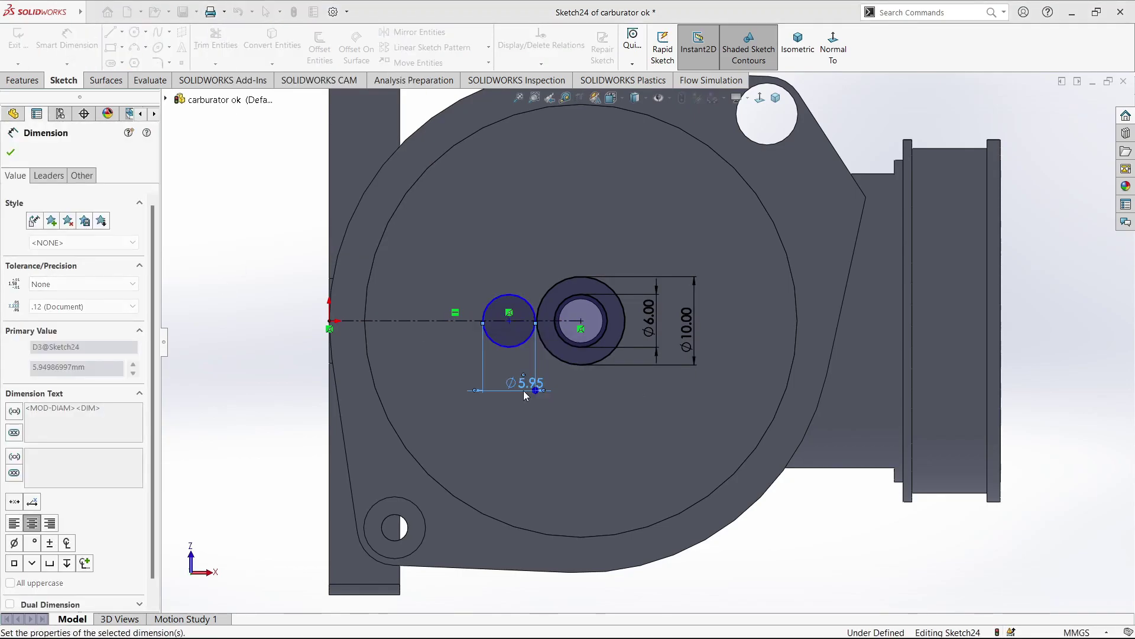
text(8)
key(Return)
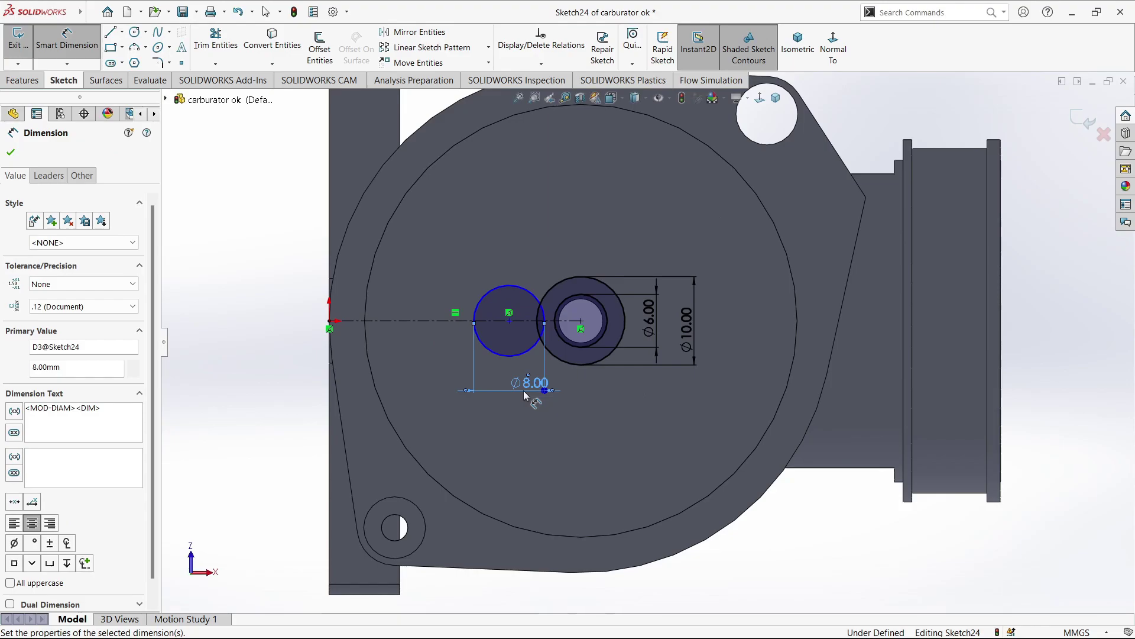
- Add a concentric inner circle dimensioned Ø5.5
click(134, 32)
click(509, 320)
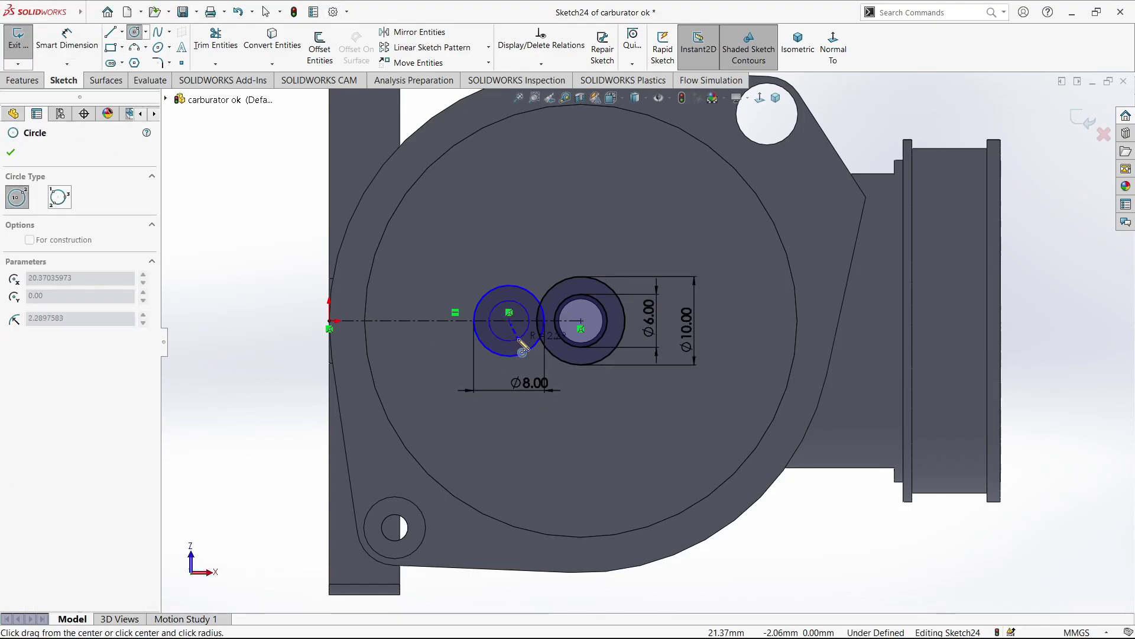
click(523, 334)
right_drag(523, 335, 511, 239)
click(511, 239)
text(5.5)
key(Return)
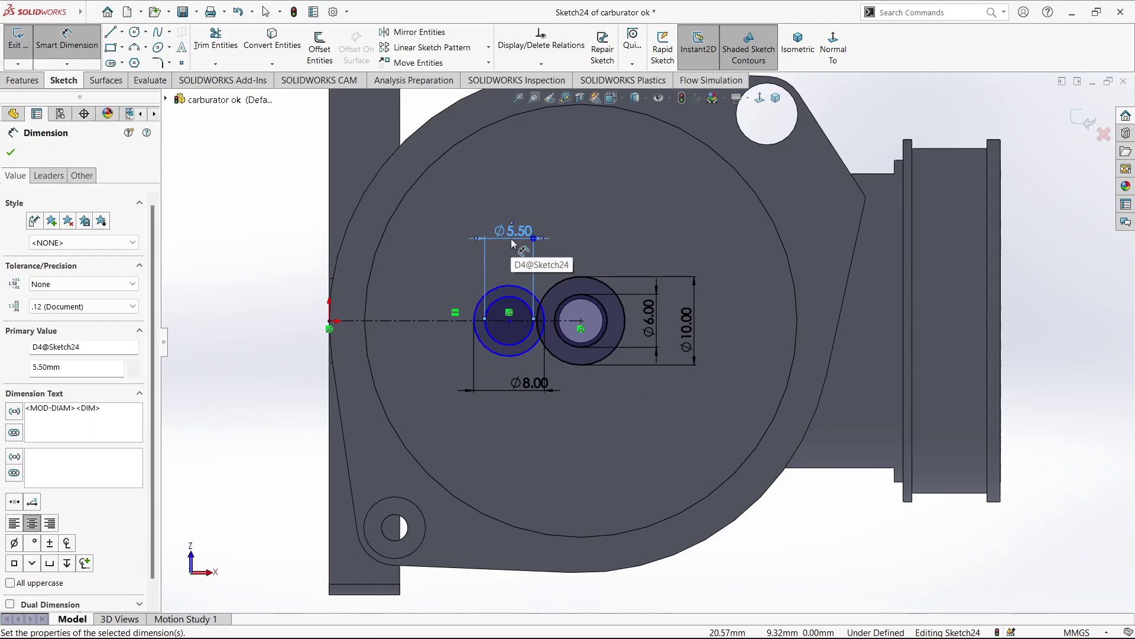
key(Escape)
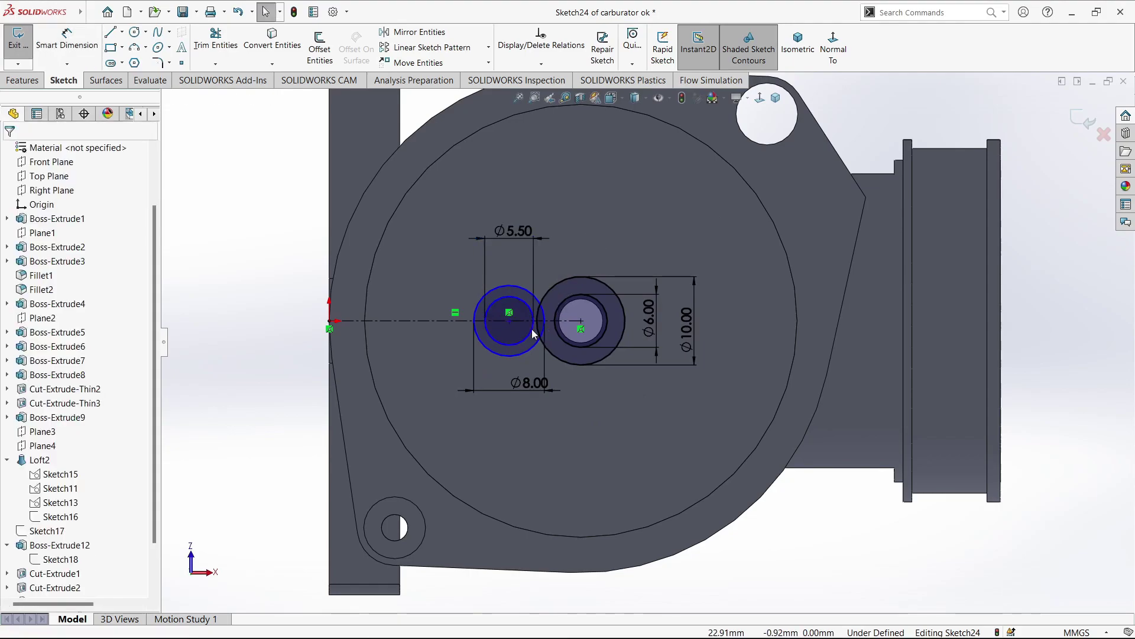
- Dimension the spacing between the circles, changing it from 5.5 to 0.50 mm
click(531, 327)
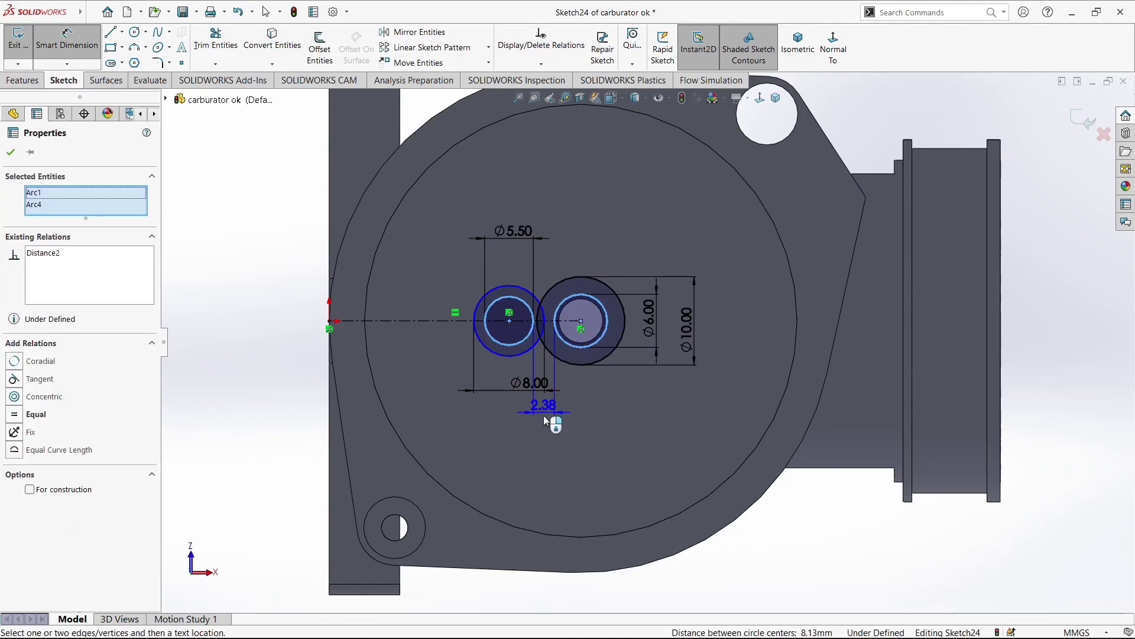
click(541, 445)
text(5.5)
key(Return)
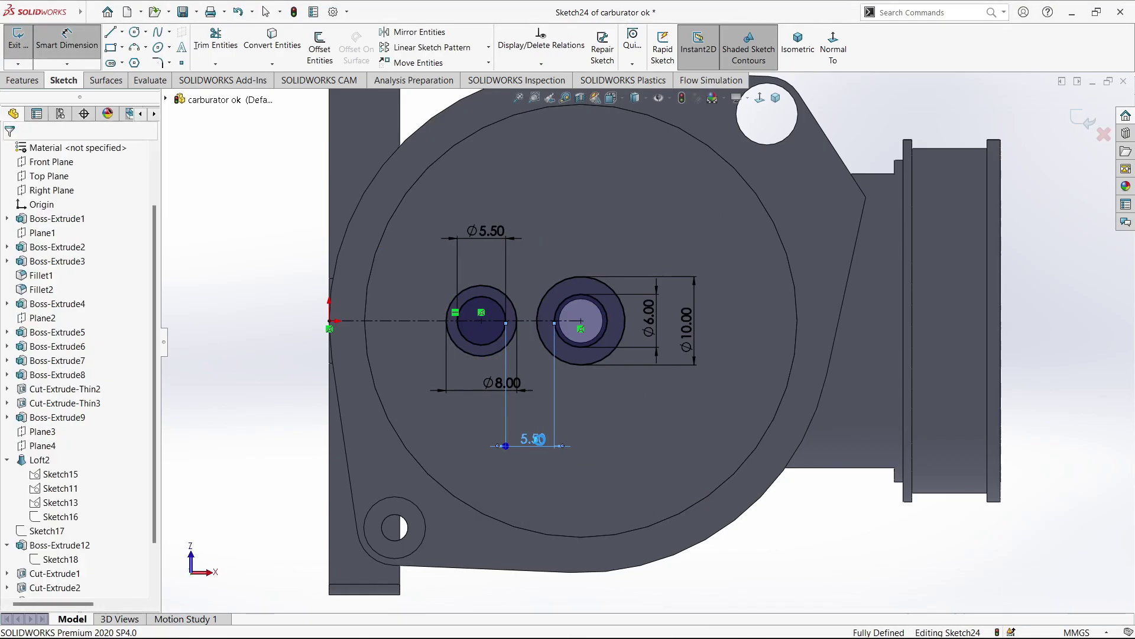
double_click(533, 439)
text(0.5)
key(Return)
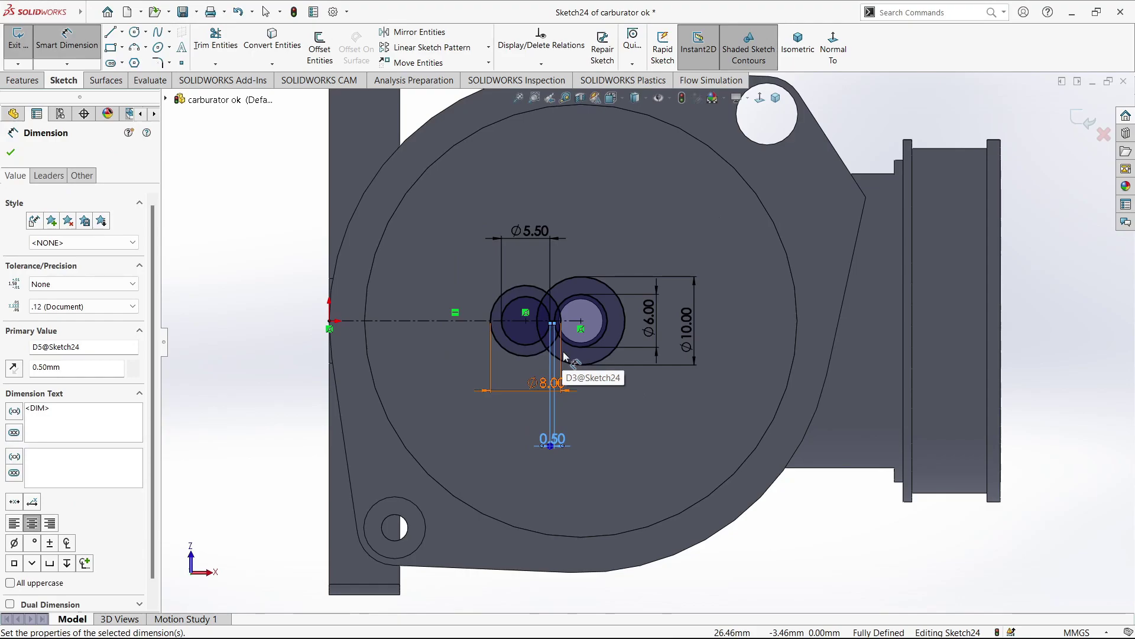
scroll(570, 331, down, 2)
double_click(560, 517)
key(Return)
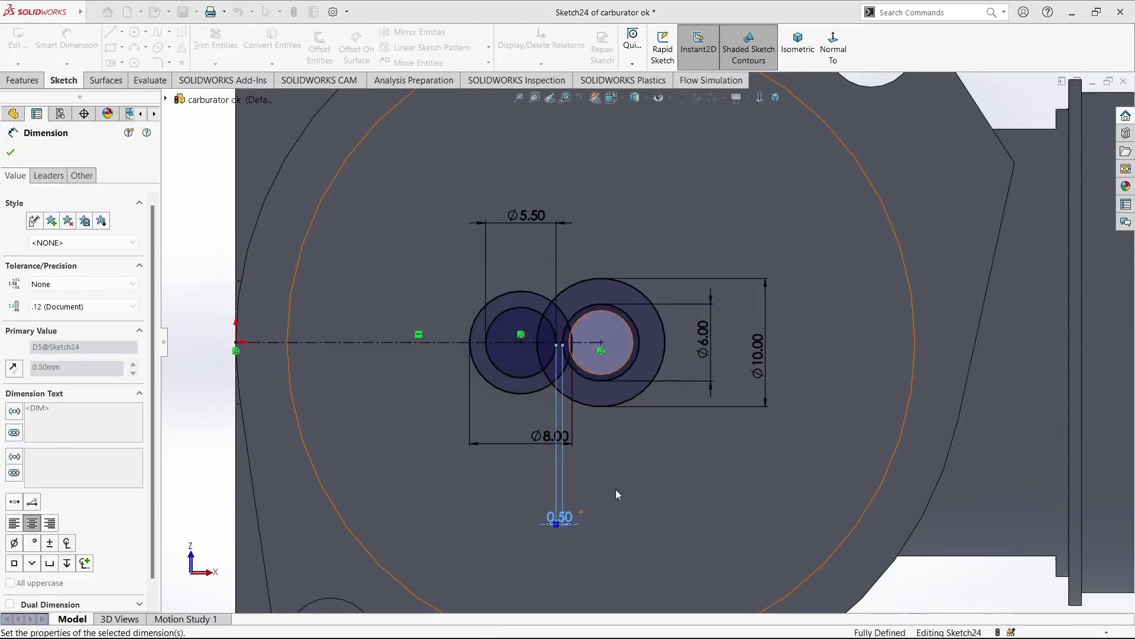
click(215, 38)
- Power-trim the overlapping arcs of the left circles
scroll(427, 303, down, 3)
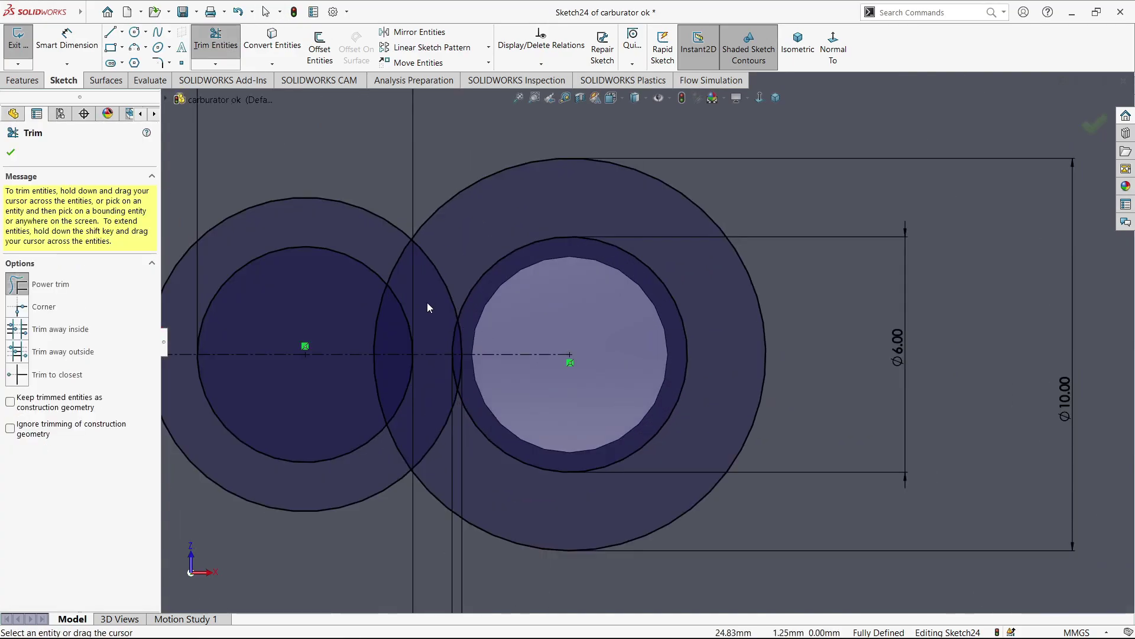
drag(427, 303, 406, 416)
drag(405, 284, 392, 251)
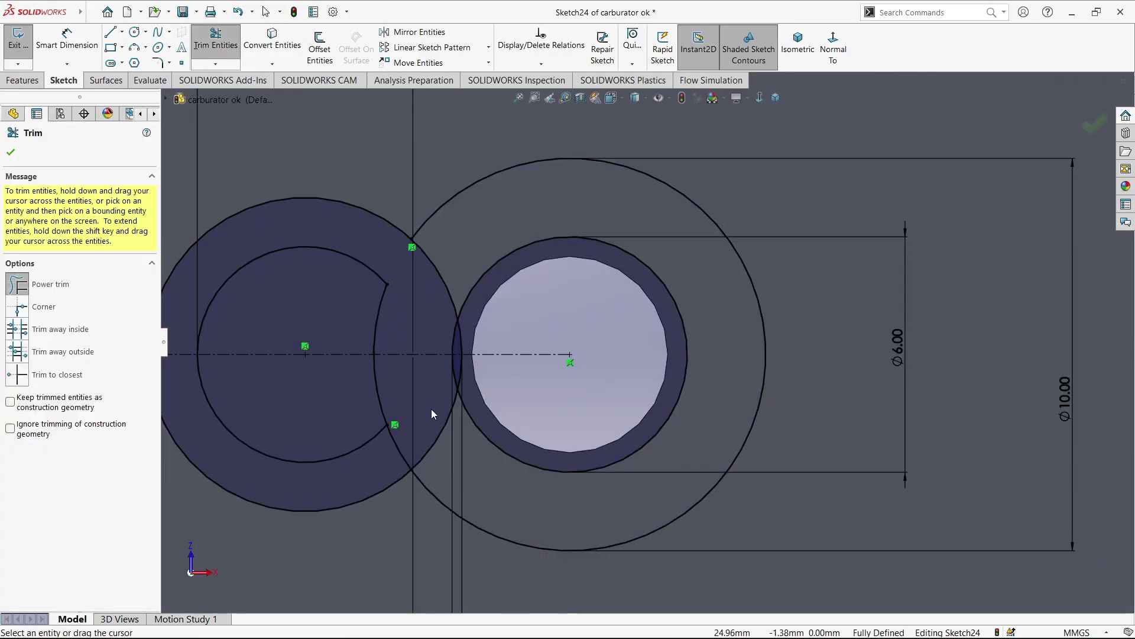
drag(431, 409, 444, 444)
scroll(414, 322, down, 1)
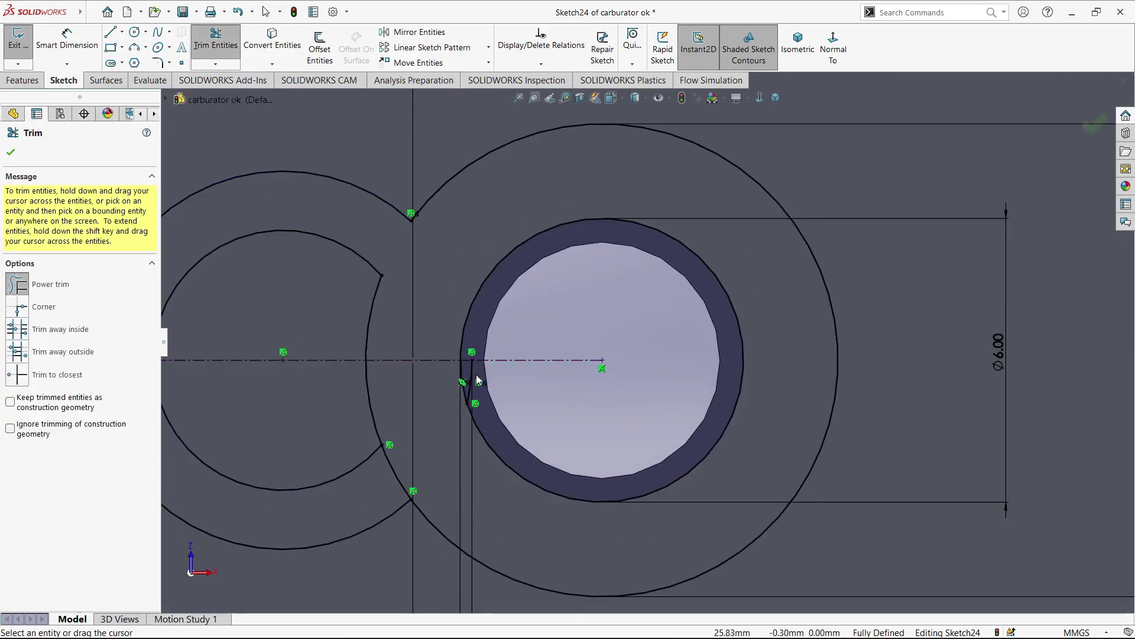
scroll(484, 372, down, 2)
scroll(507, 383, up, 6)
- Dimension the left arc R4.00 and trim the leftover small arc between the circles
key(d)
click(543, 406)
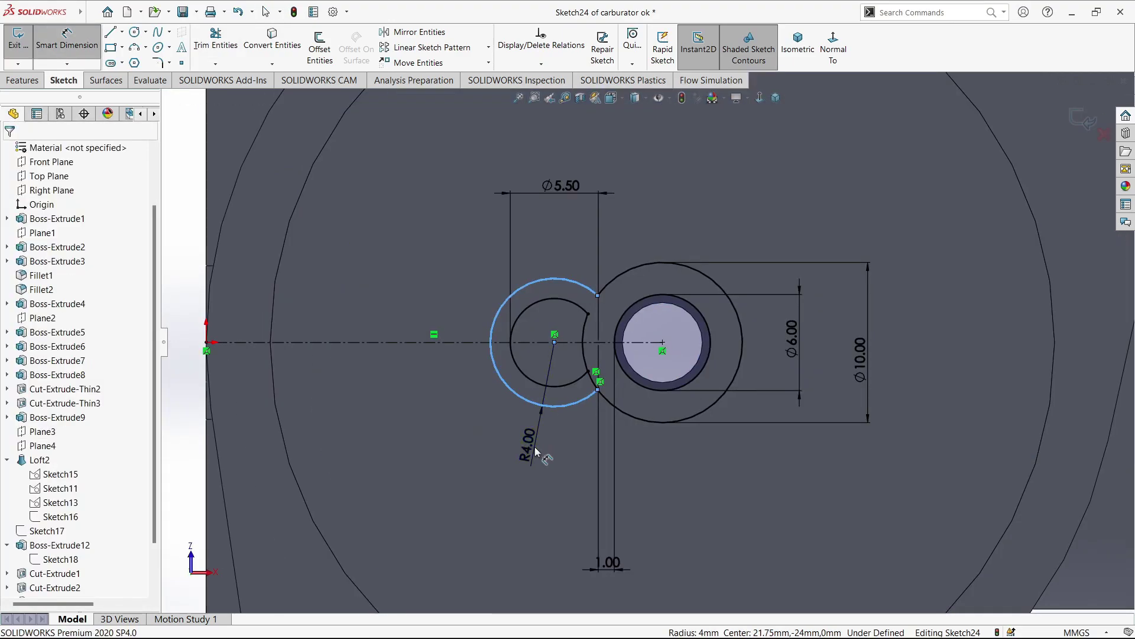
click(536, 453)
key(Return)
key(Escape)
scroll(584, 406, down, 1)
key(t)
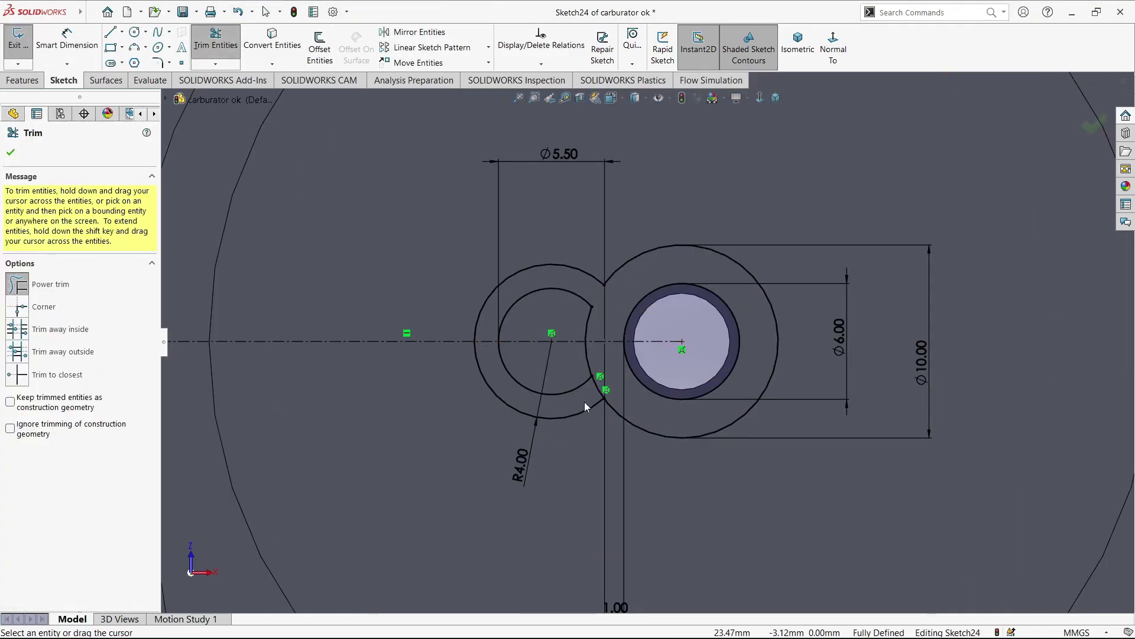
drag(584, 406, 615, 399)
key(Escape)
scroll(647, 395, up, 1)
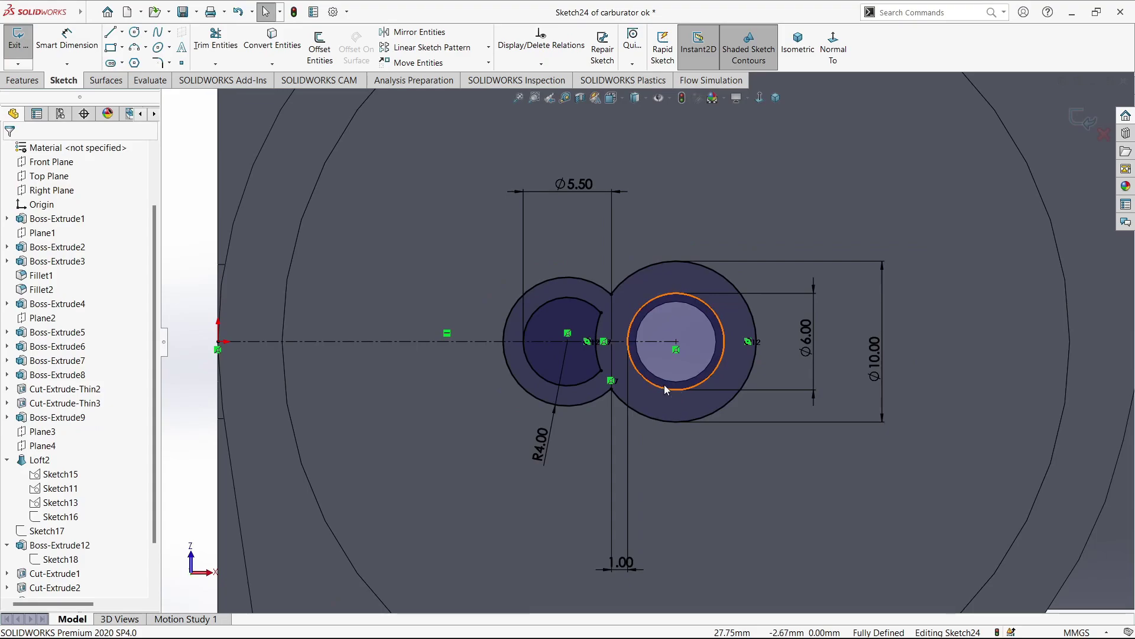
click(158, 62)
- Round the upper and lower junctions with 1 mm sketch fillets
click(611, 295)
click(611, 388)
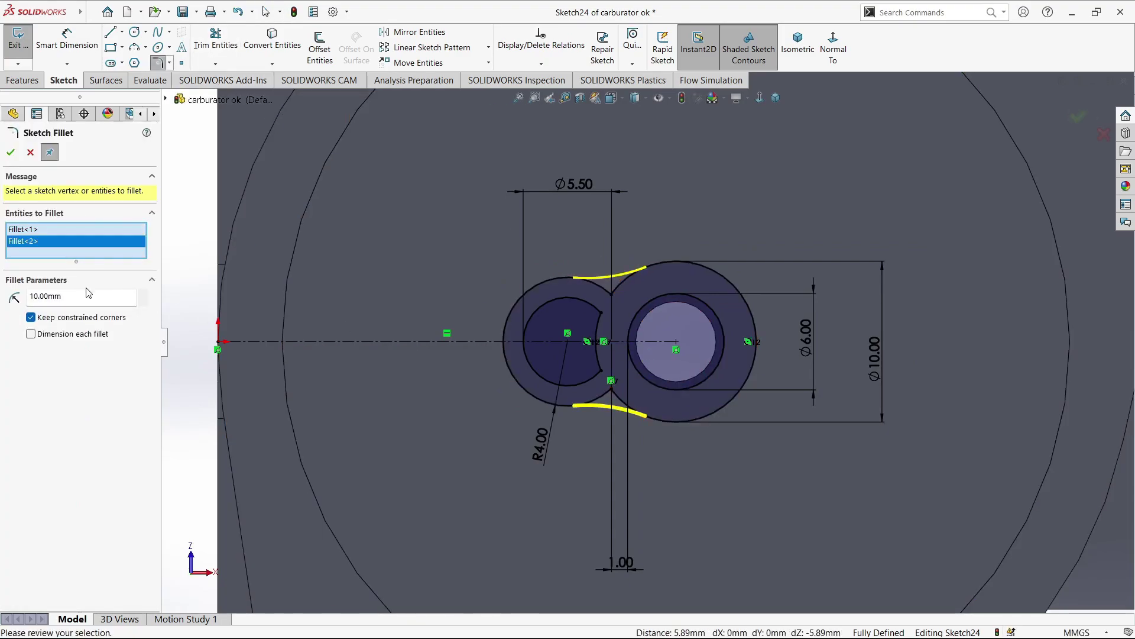
text(1)
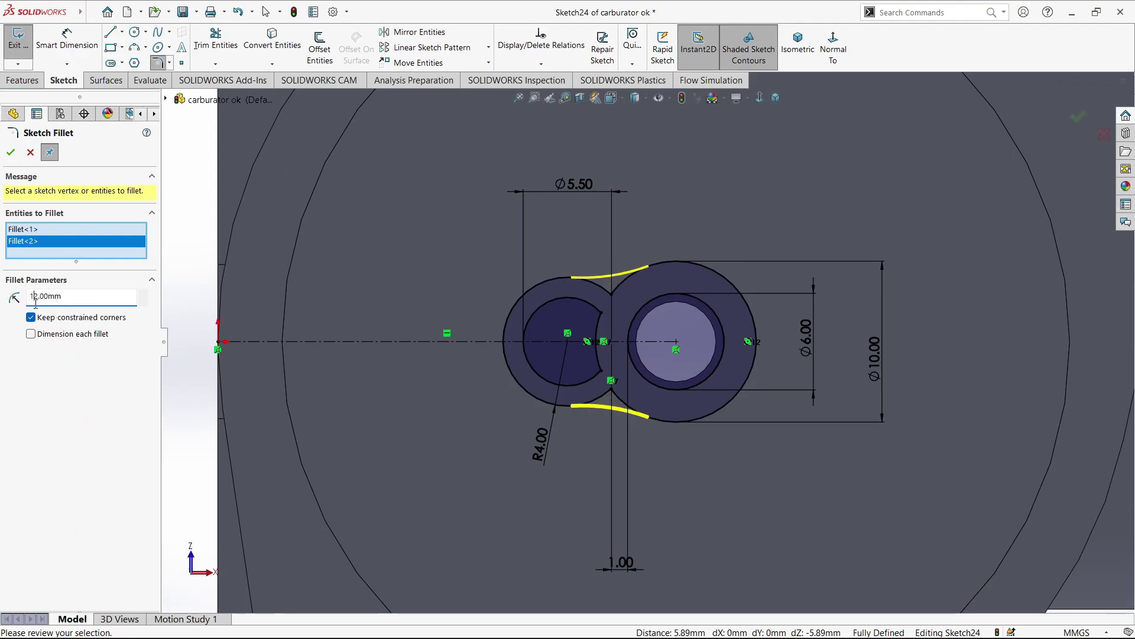
click(16, 157)
scroll(615, 312, down, 2)
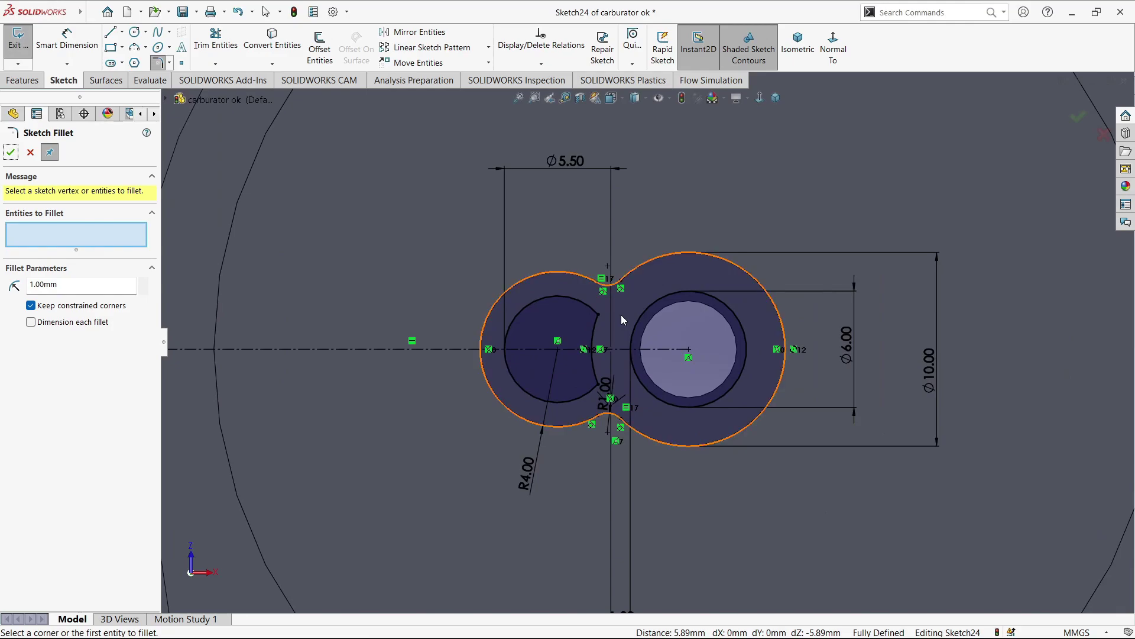
key(Escape)
- Remove the leftover inner arc by trimming and deleting it
click(217, 40)
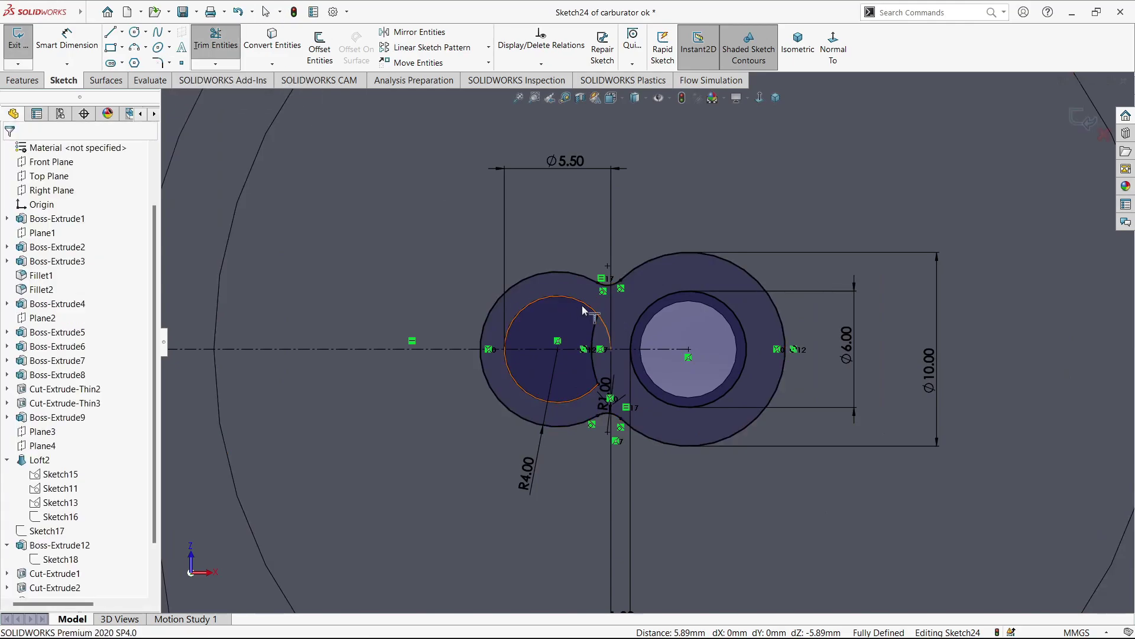
drag(599, 388, 609, 343)
key(Return)
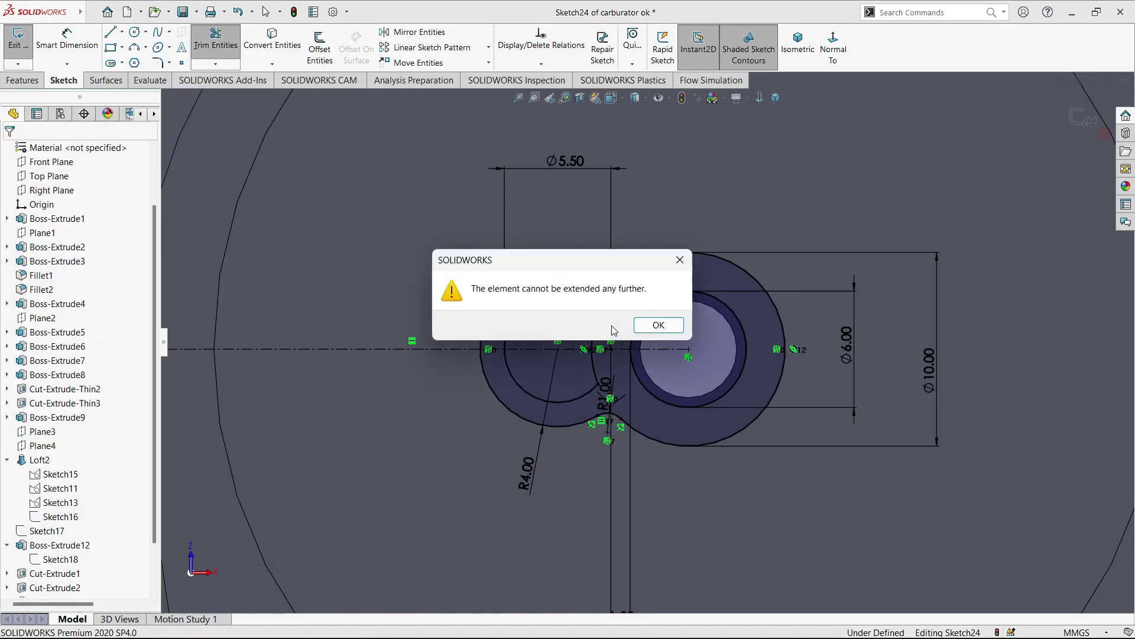
key(Return)
key(Escape)
click(593, 343)
key(Delete)
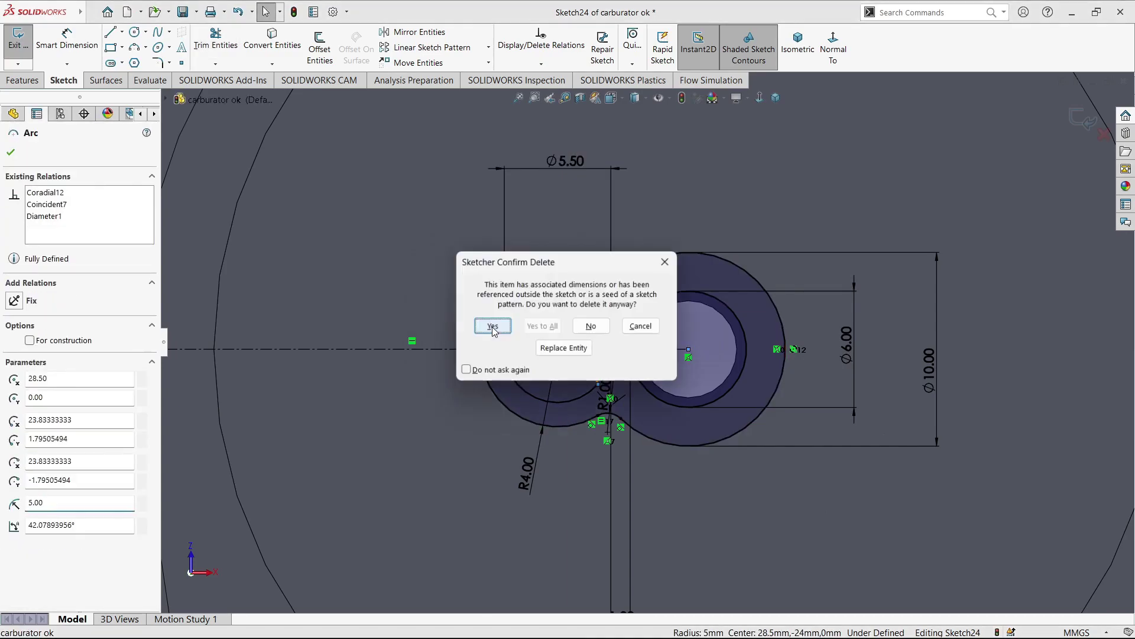
click(494, 325)
scroll(619, 394, down, 2)
- Dimension the large outer arc R5.00 and the fillet R1.00
key(d)
click(790, 452)
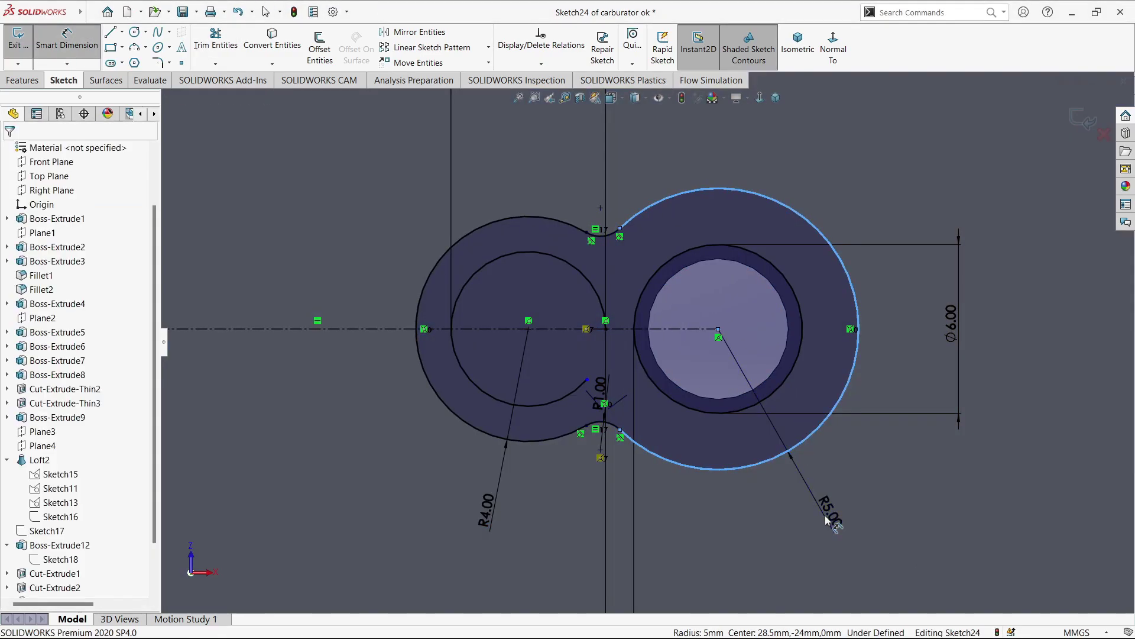
click(830, 513)
key(Return)
click(600, 400)
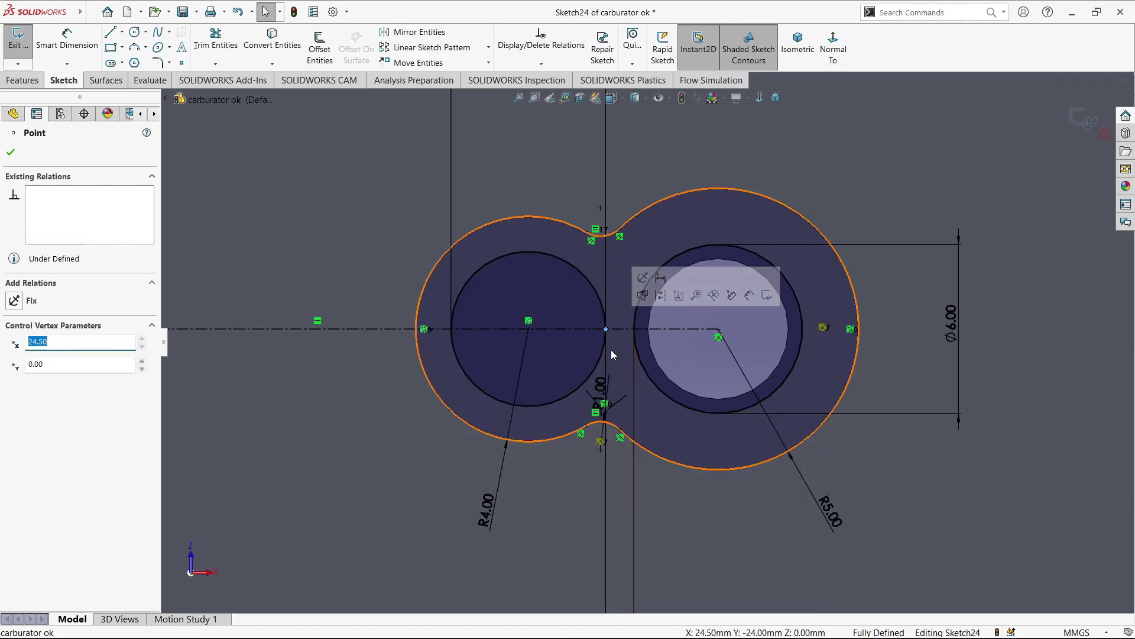
- Extrude the figure-eight sketch 25 mm as a boss
key(Escape)
scroll(648, 350, up, 1)
click(22, 80)
click(25, 44)
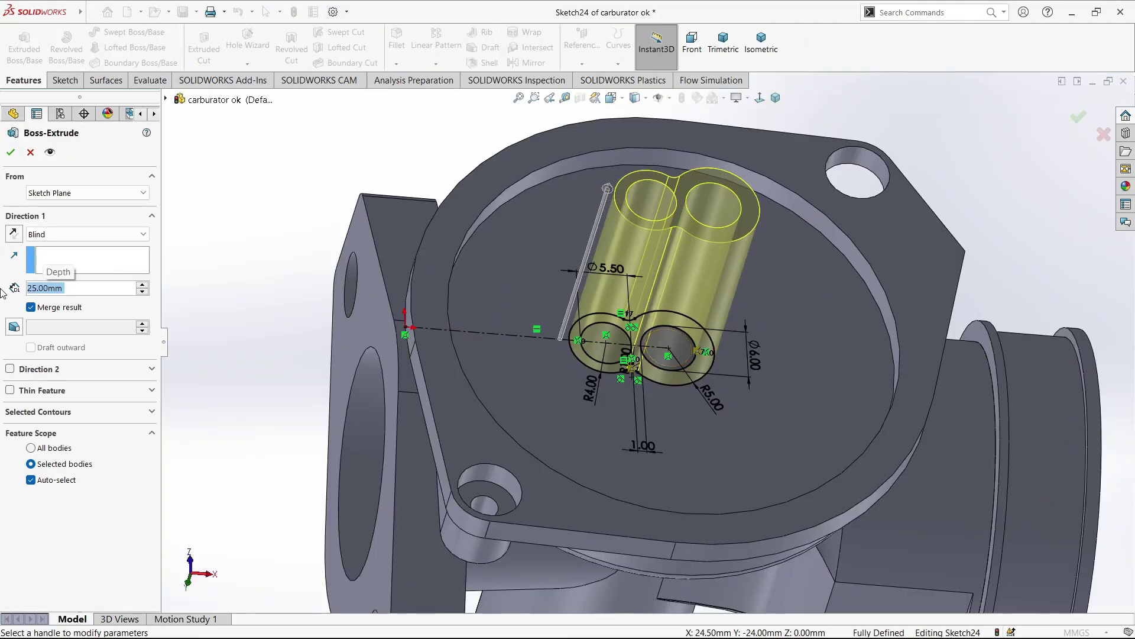
scroll(661, 301, up, 2)
key(Return)
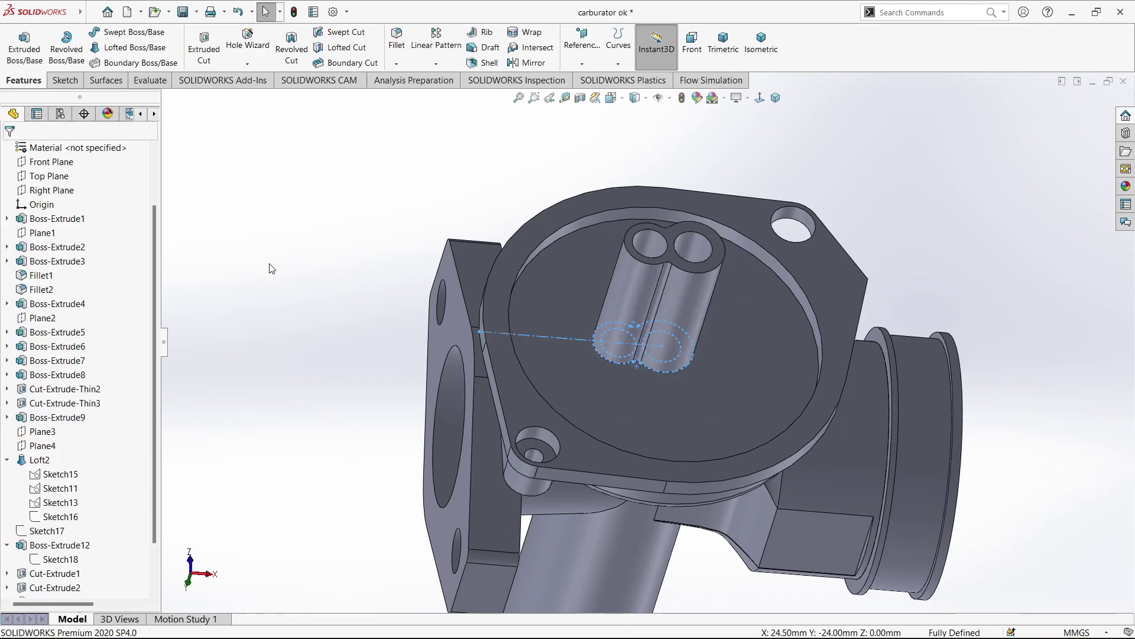
- Orbit to the round mounting face, view it Normal To, and select it for sketching
scroll(672, 280, up, 3)
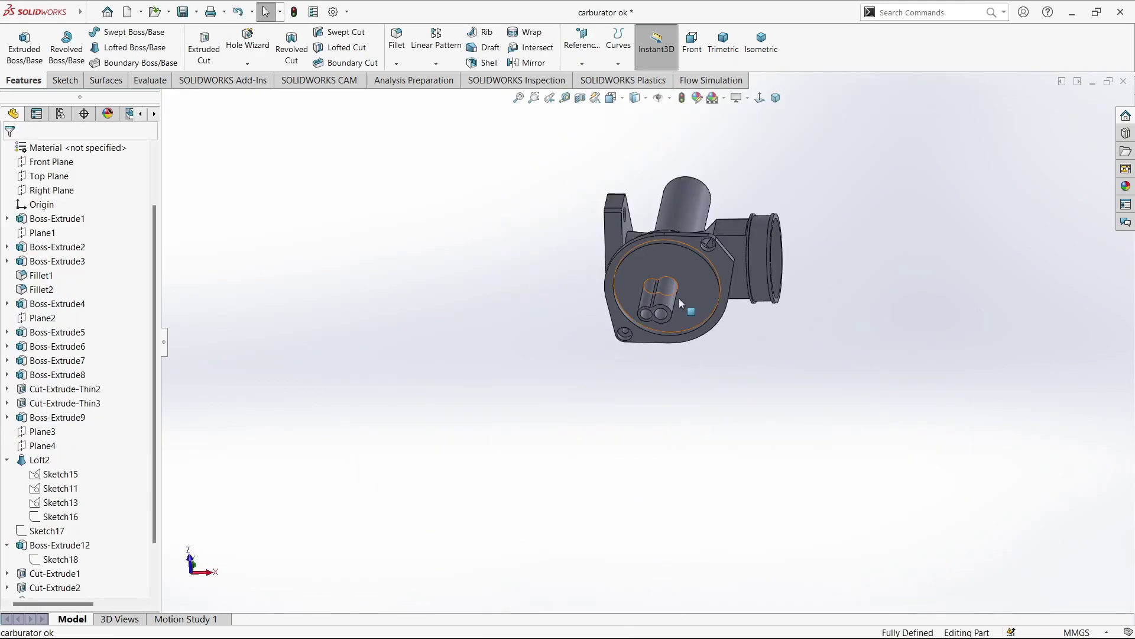
middle_drag(673, 280, 718, 268)
click(718, 267)
key(ctrl+8)
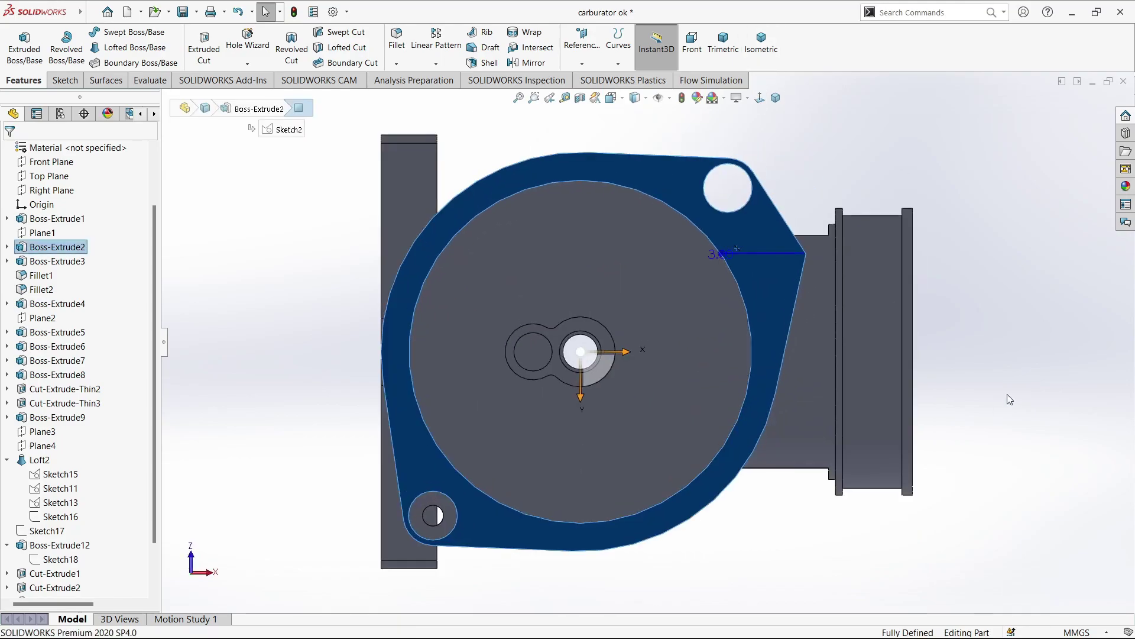
click(1006, 394)
scroll(631, 310, down, 1)
scroll(665, 360, down, 2)
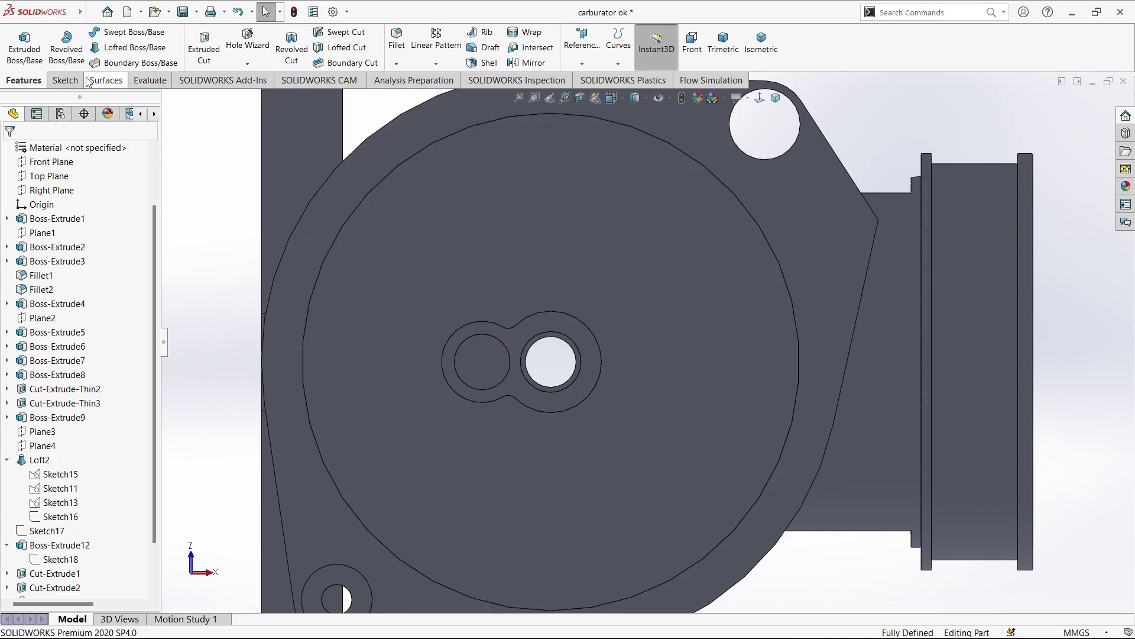
click(665, 360)
- Sketch circles on the round face to the right of the twin tube
click(698, 255)
click(135, 32)
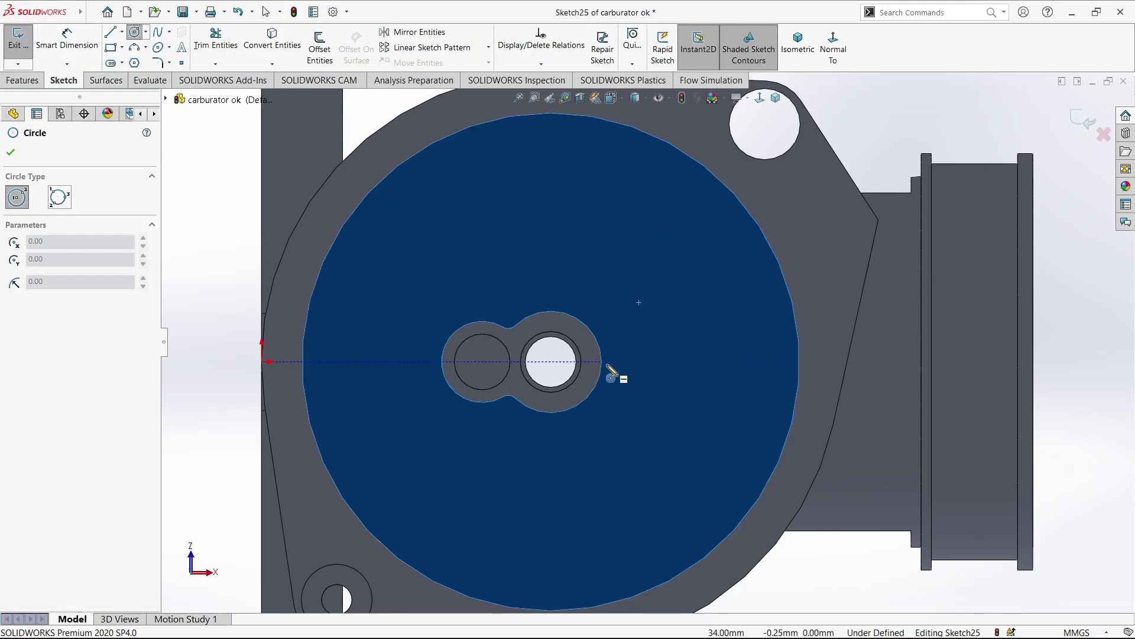
click(693, 361)
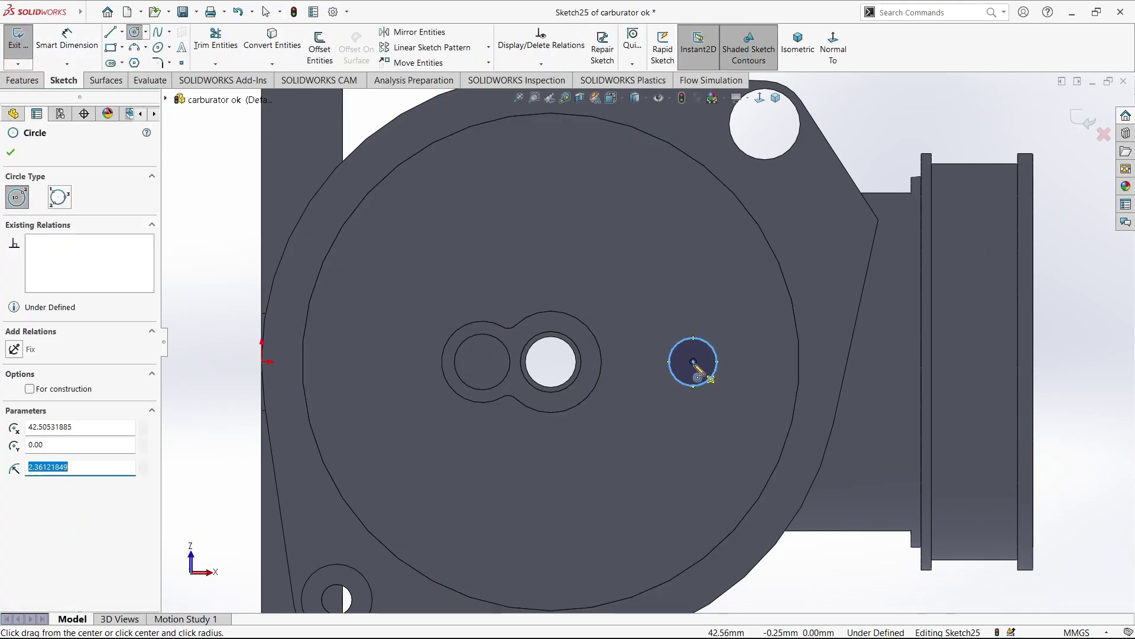
key(Escape)
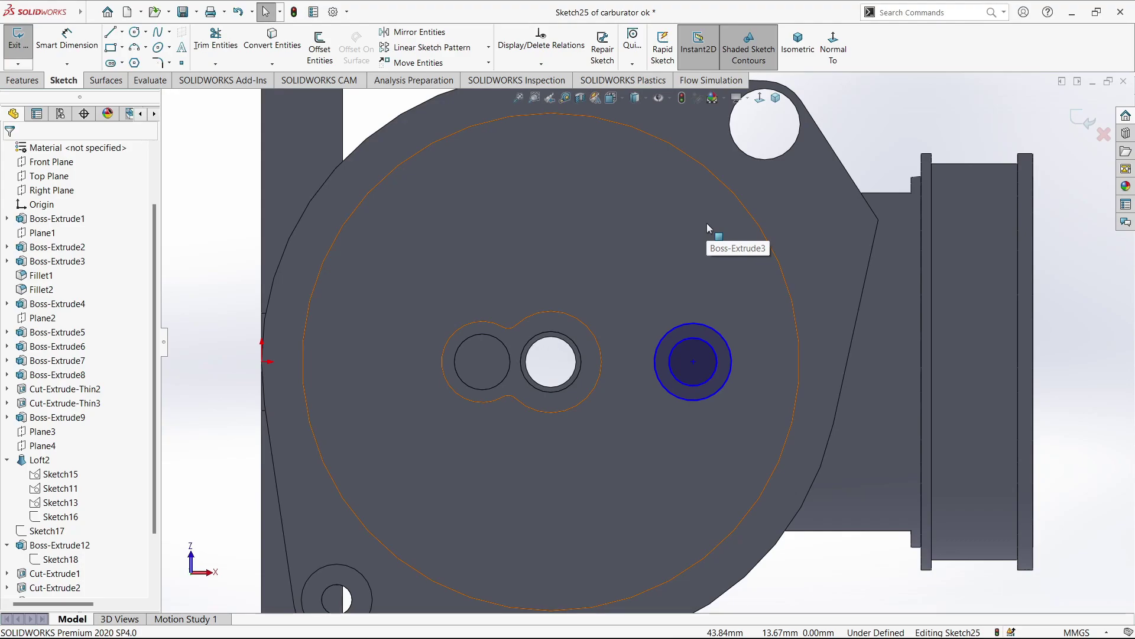
- Dimension the concentric circles Ø8 outside and Ø4 inside
key(d)
click(721, 334)
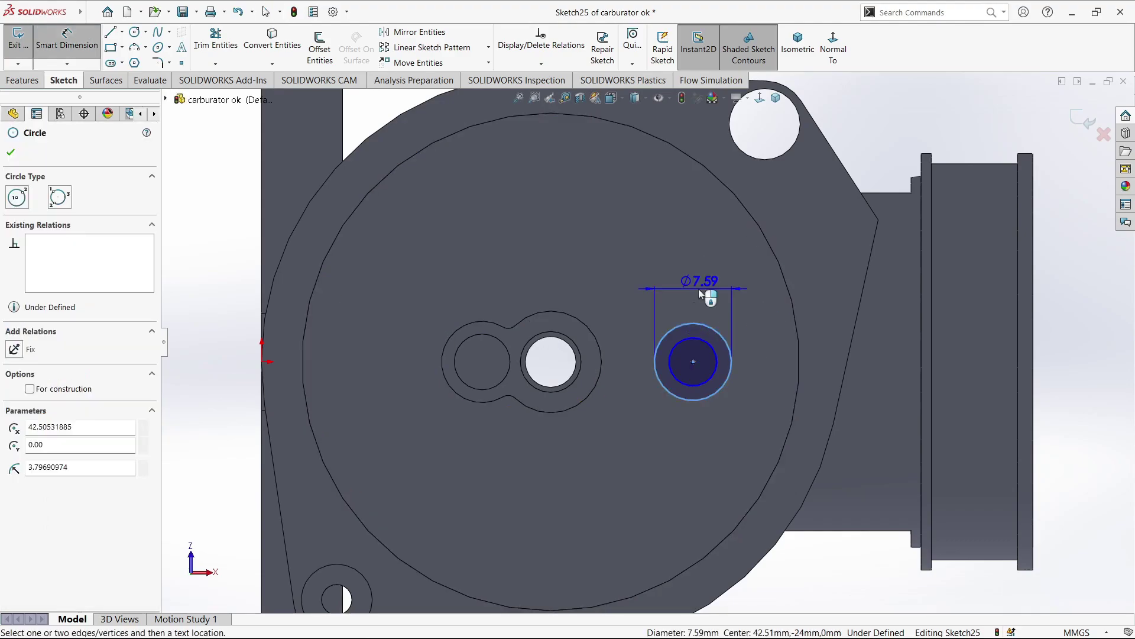
click(700, 293)
text(8)
key(Return)
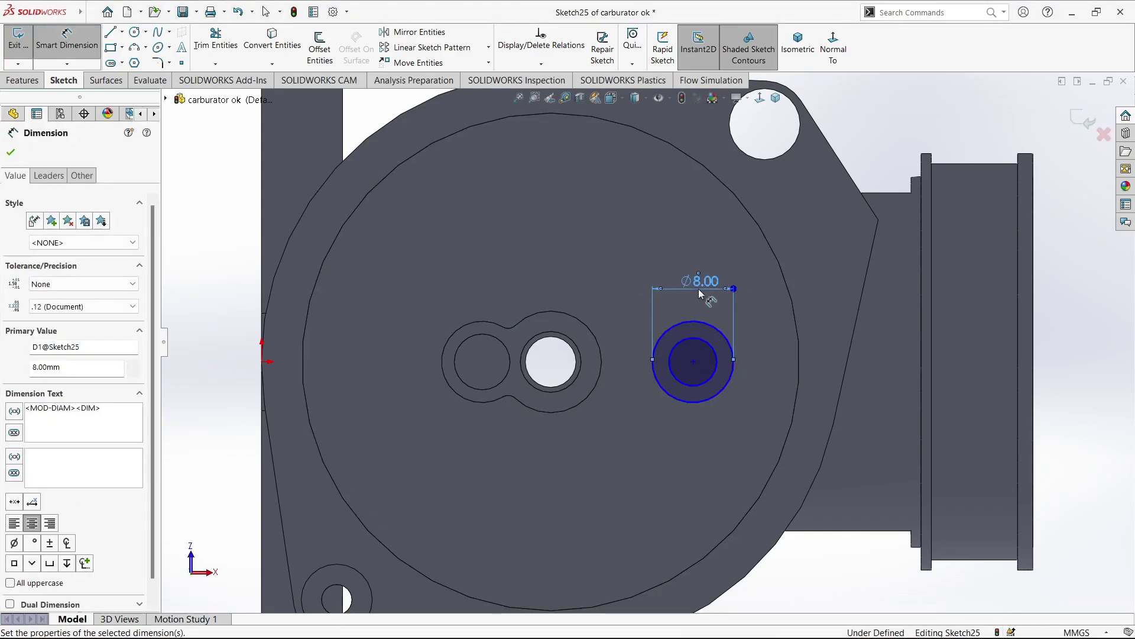
click(695, 386)
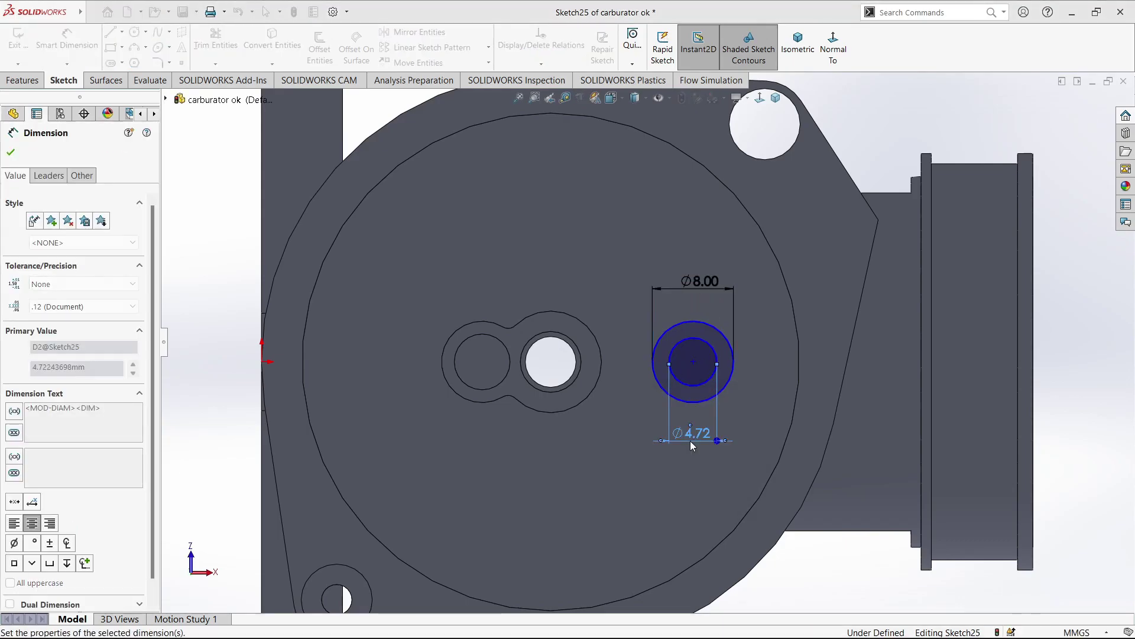
click(690, 441)
text(4)
key(Return)
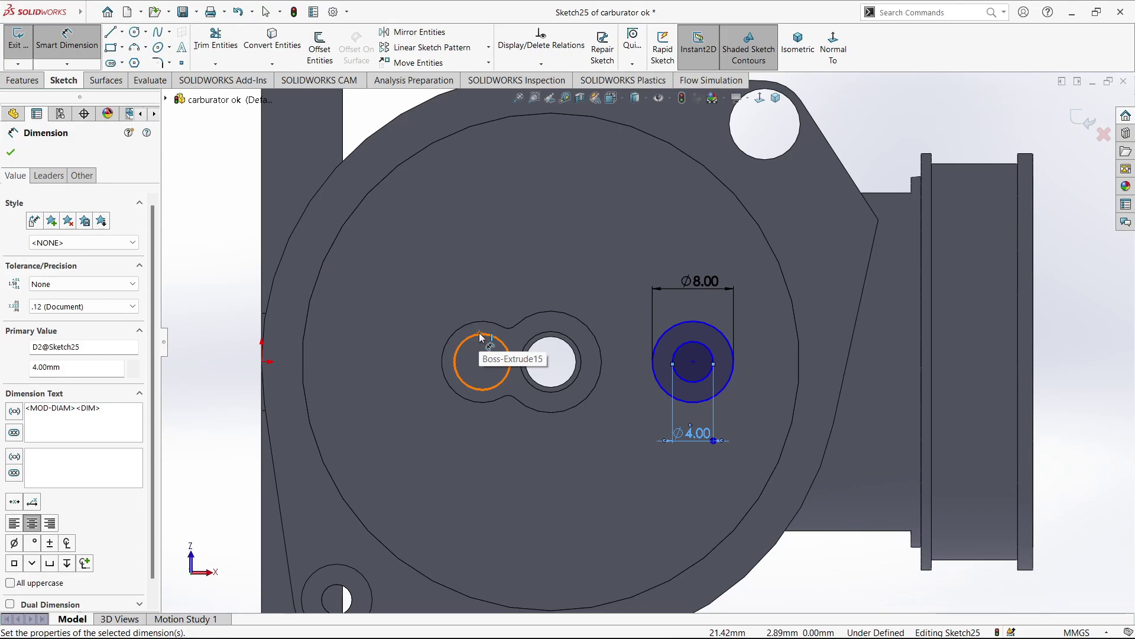
- Set the new circles 10 mm from the twin tube's hole
click(578, 375)
click(677, 366)
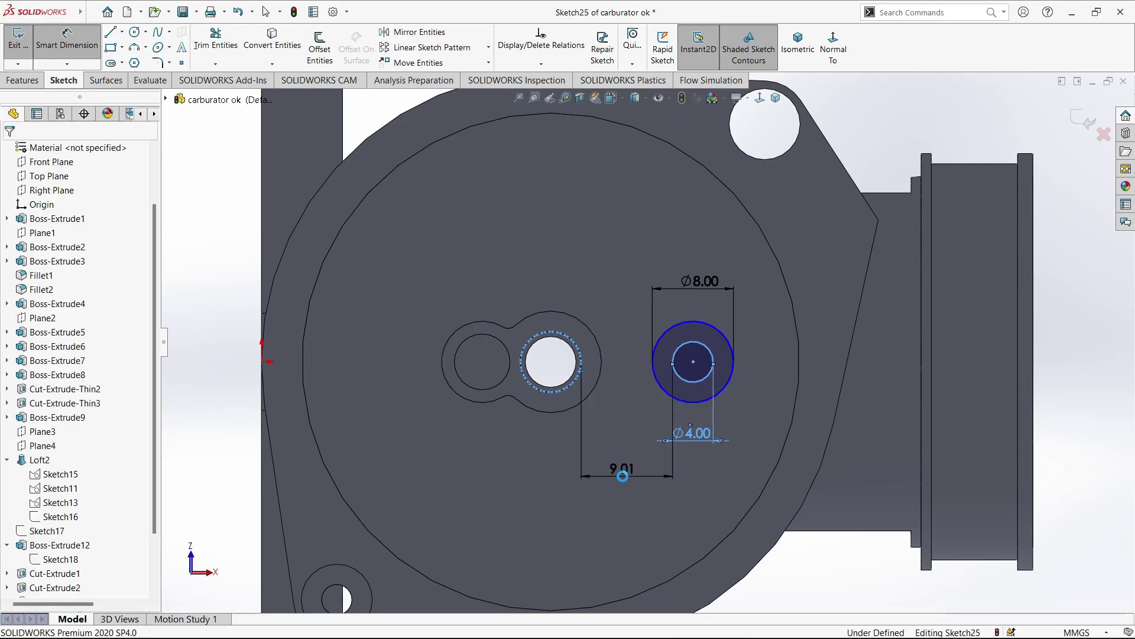
click(628, 470)
text(10)
key(Return)
- Add a centreline from the hole centre to the new circles' centre
key(Escape)
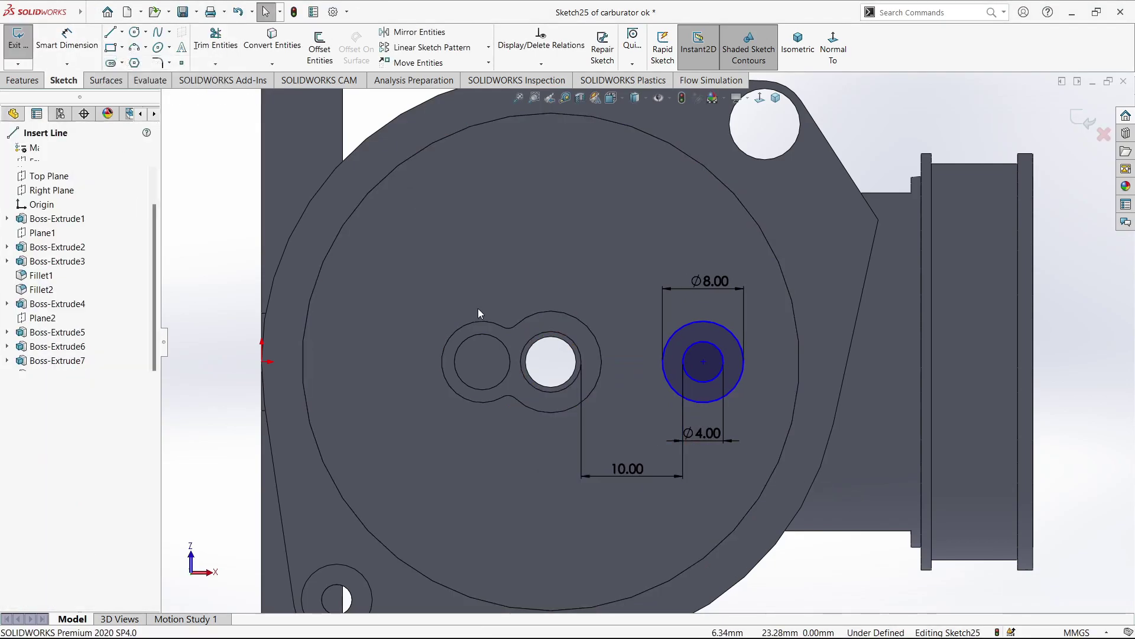
click(110, 31)
click(550, 361)
click(703, 361)
key(Escape)
scroll(651, 388, up, 2)
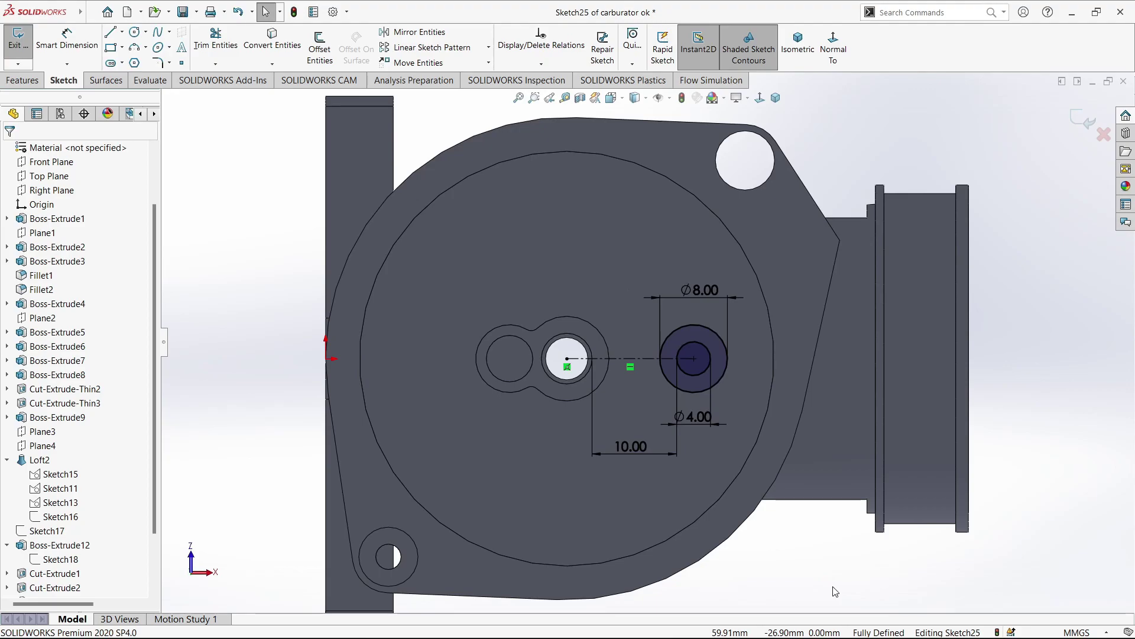
- Extrude the Ø8/Ø4 circles 25 mm into a third tube
click(22, 80)
click(24, 47)
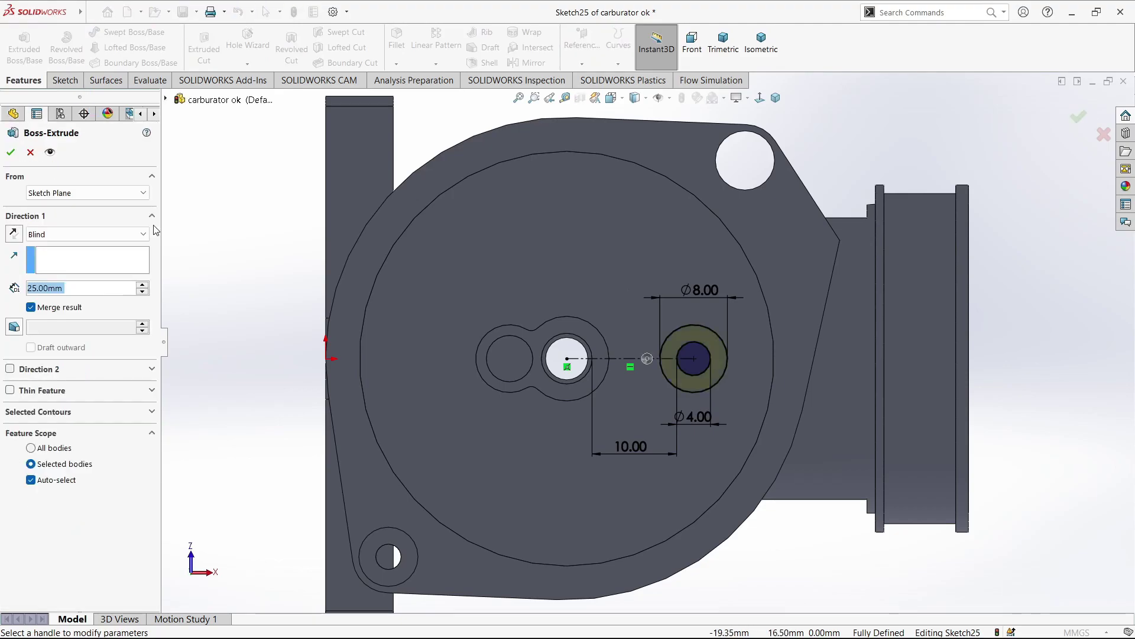
key(Return)
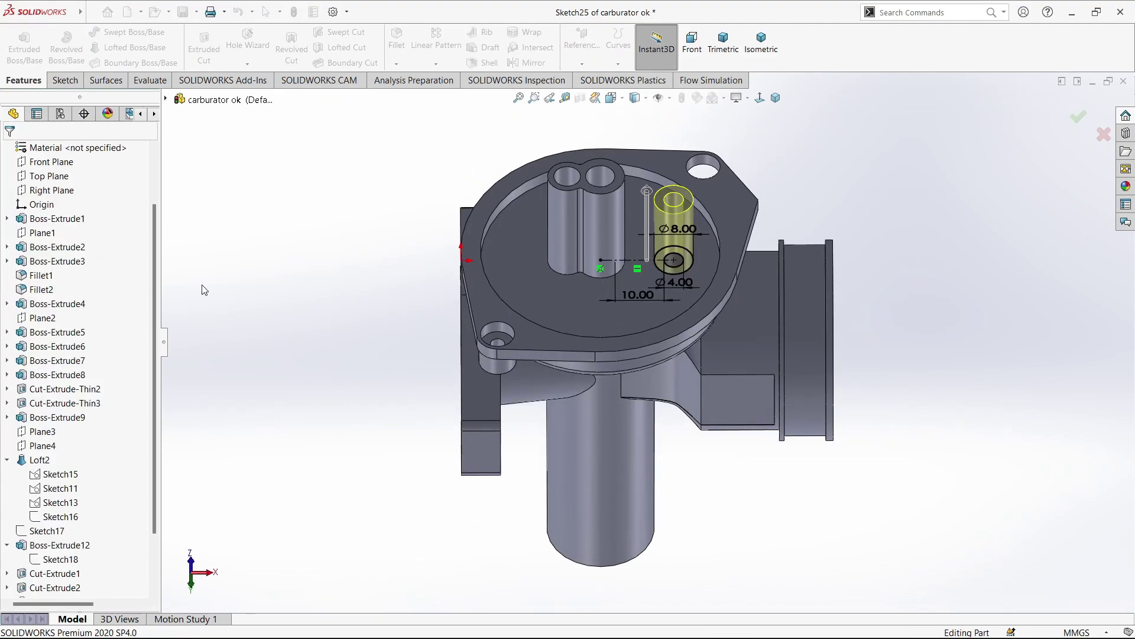
middle_drag(630, 318, 630, 327)
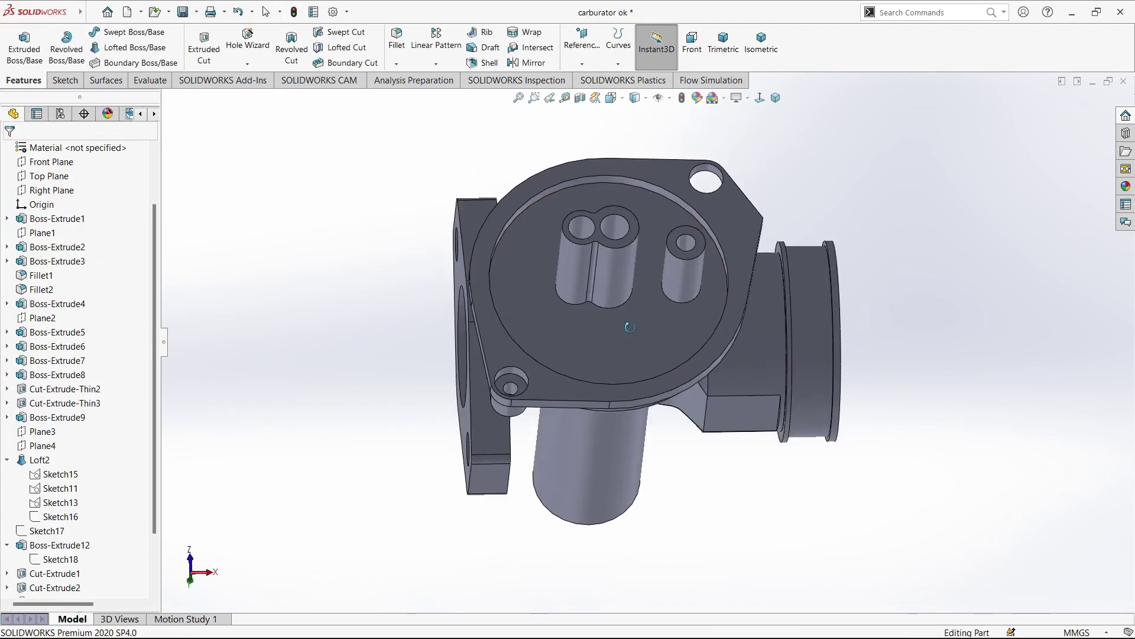
click(630, 327)
click(746, 263)
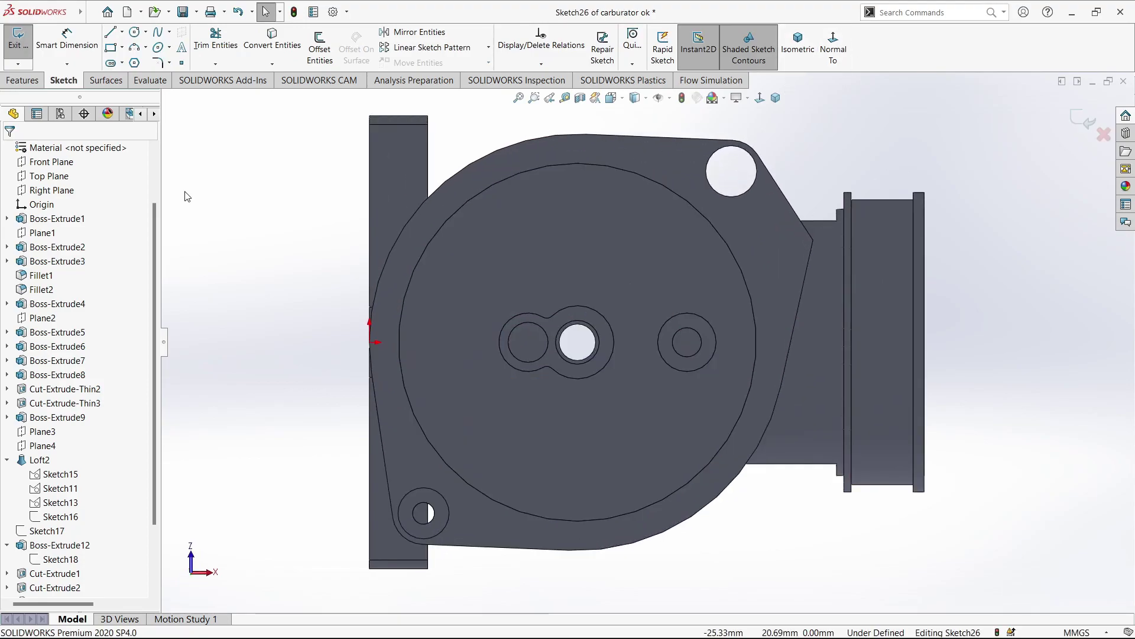
- Draw two small circles near the side hole and dimension both at Ø5
click(135, 31)
drag(728, 383, 740, 383)
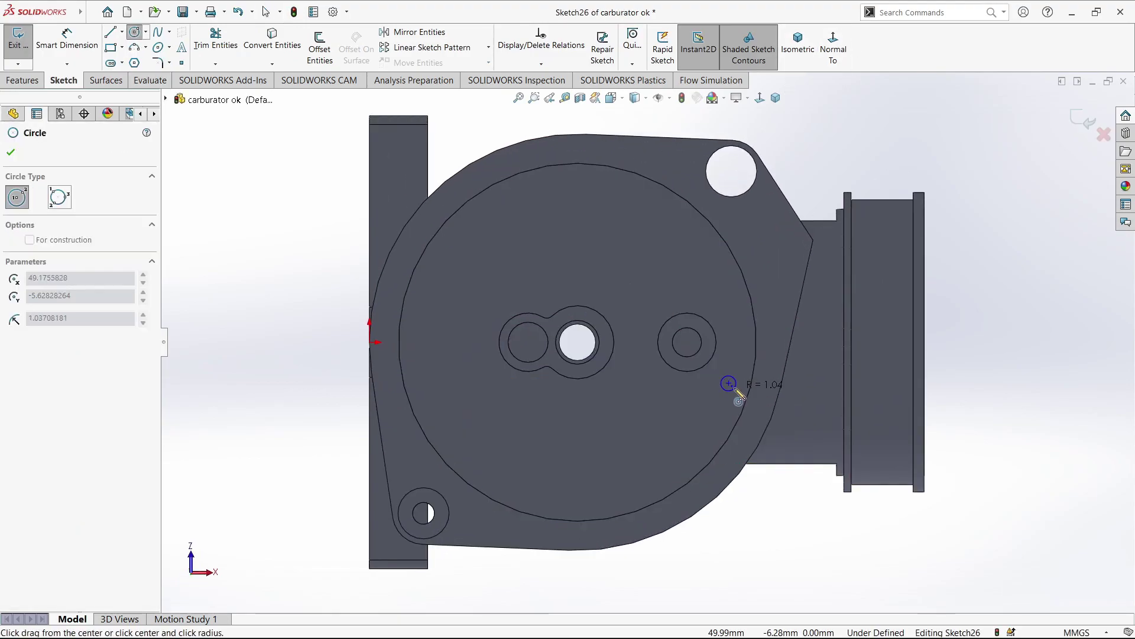
drag(728, 304, 738, 308)
right_click(736, 317)
click(743, 320)
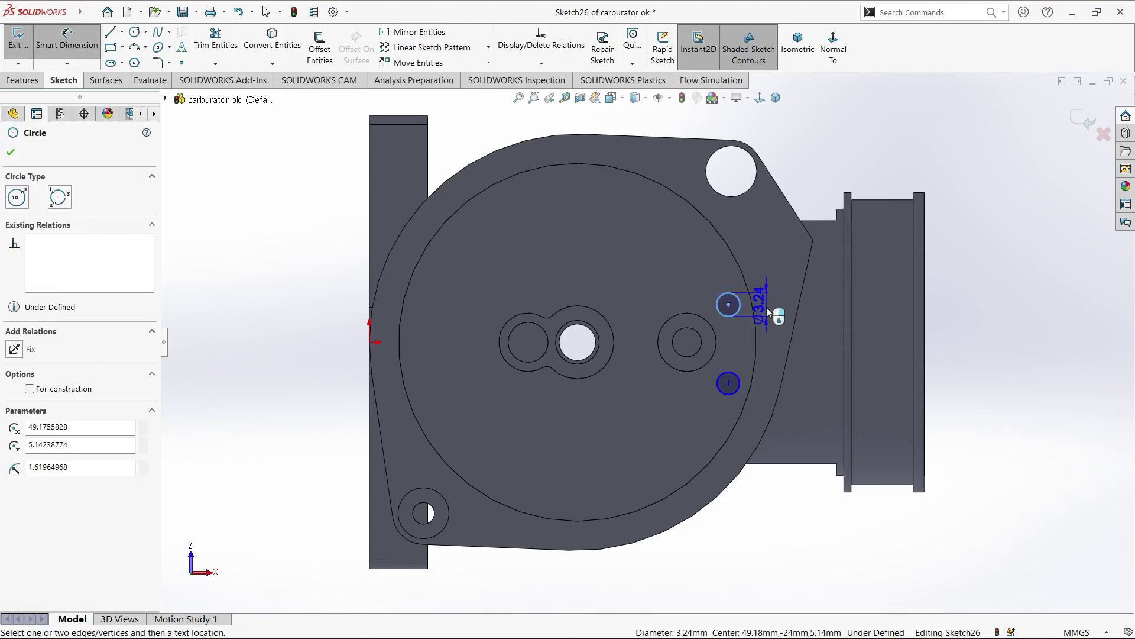
click(768, 312)
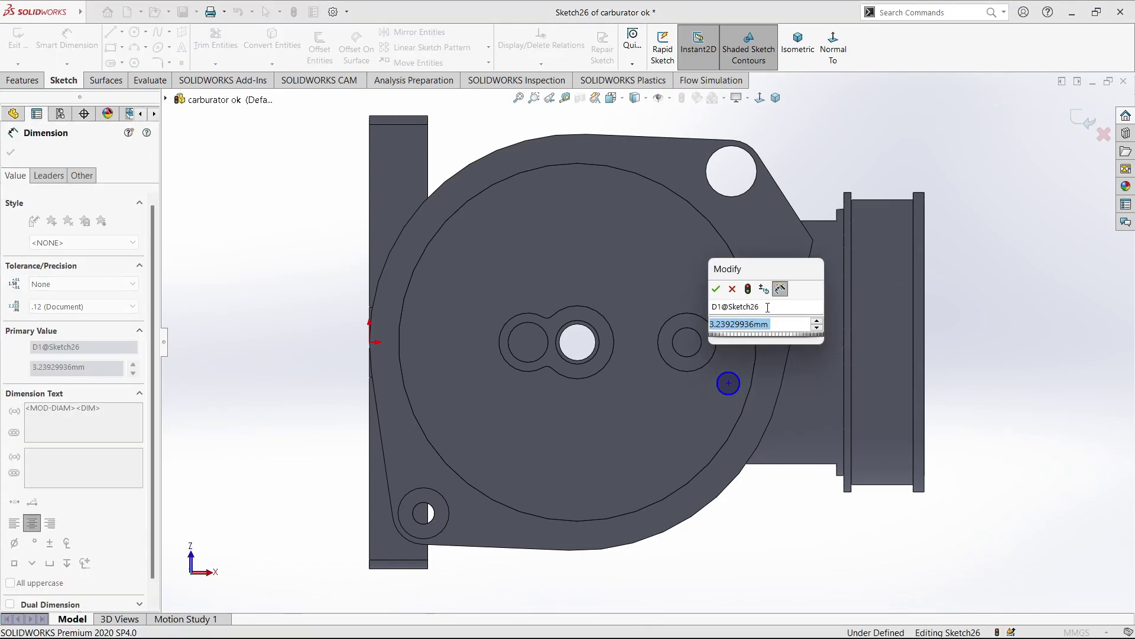
text(5)
key(Return)
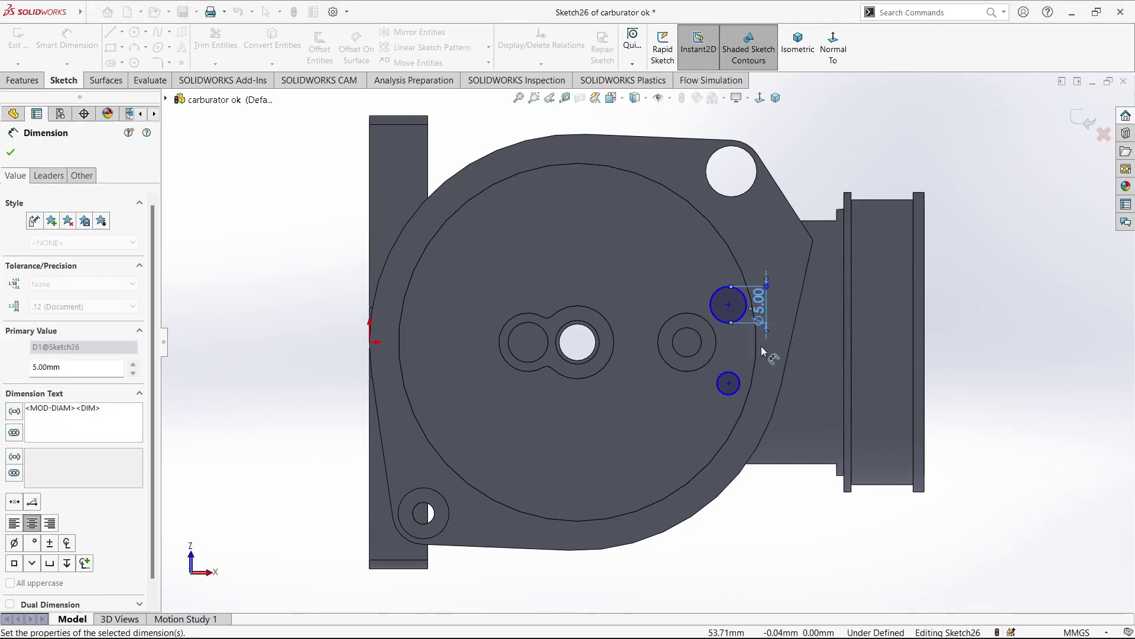
click(740, 382)
click(795, 385)
text(5)
key(Return)
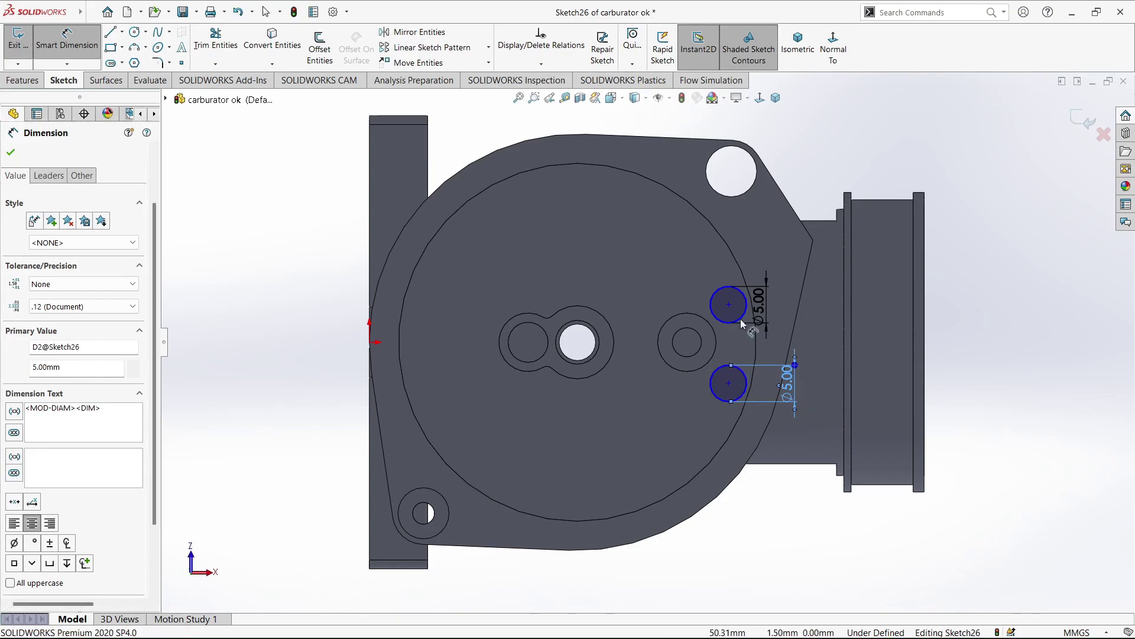
key(Escape)
- Add a construction line joining the circle centres and a centerline from the origin
click(110, 31)
click(728, 382)
key(Escape)
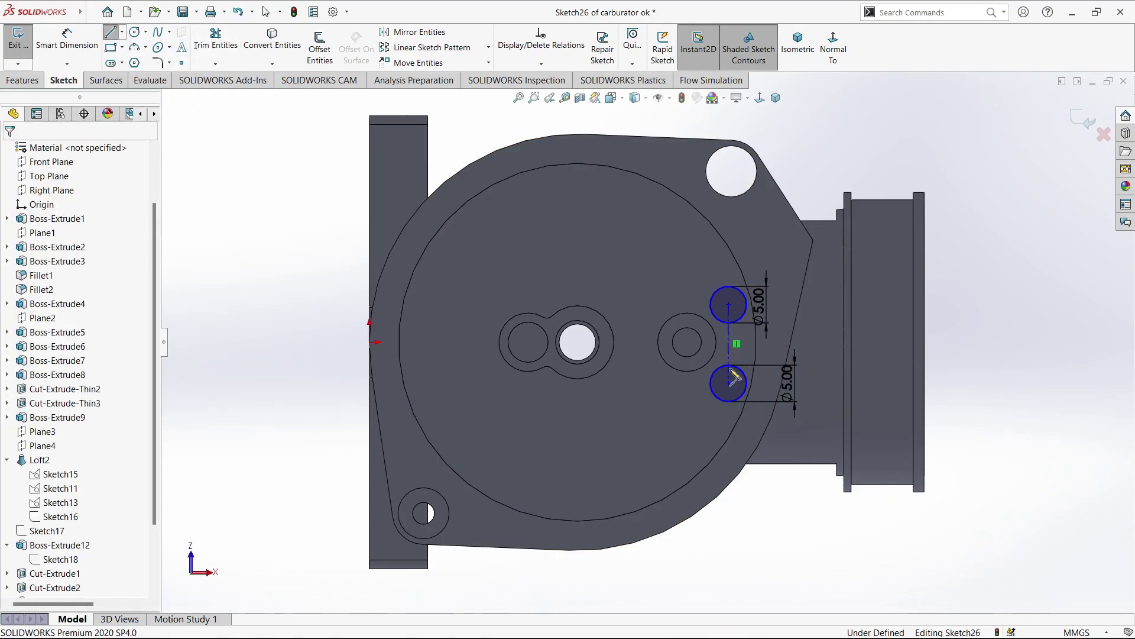
click(729, 342)
click(769, 303)
click(67, 42)
click(122, 31)
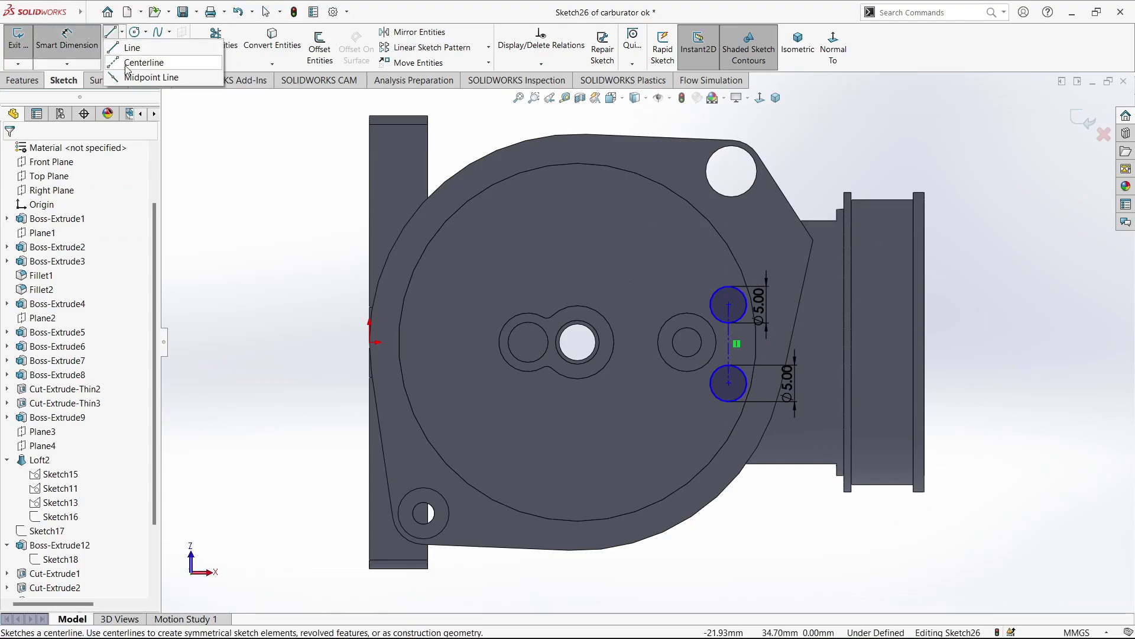
click(139, 56)
click(369, 342)
click(721, 343)
key(Escape)
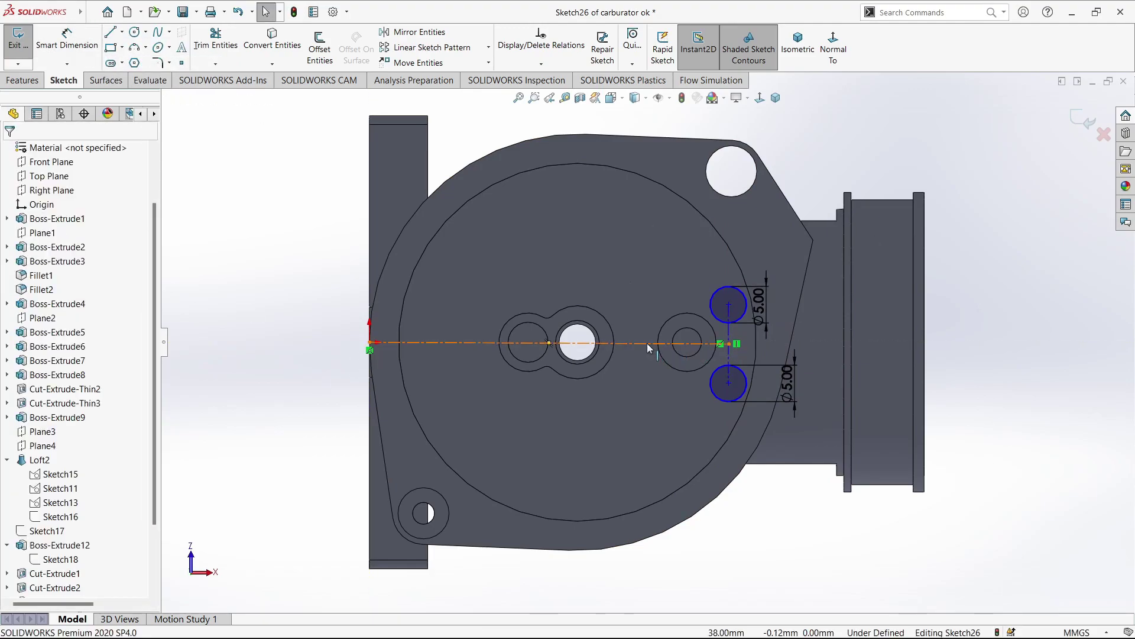
click(647, 343)
- Dimension the circle spacing to 13 and the offset from the side hole's centre to 5
click(1020, 360)
key(d)
click(728, 340)
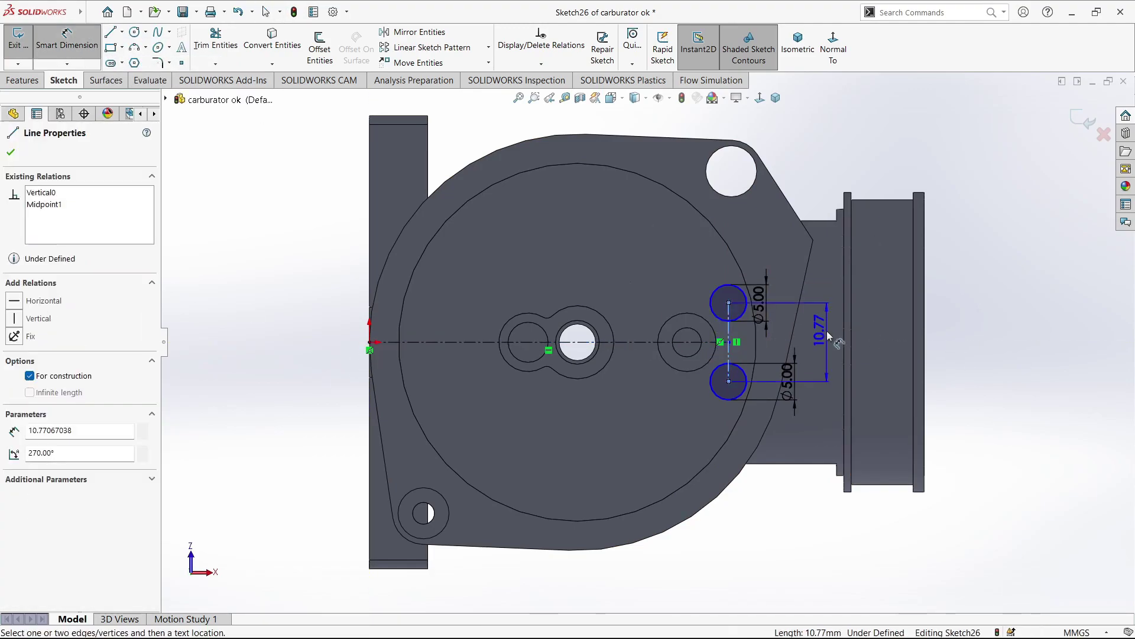
click(828, 334)
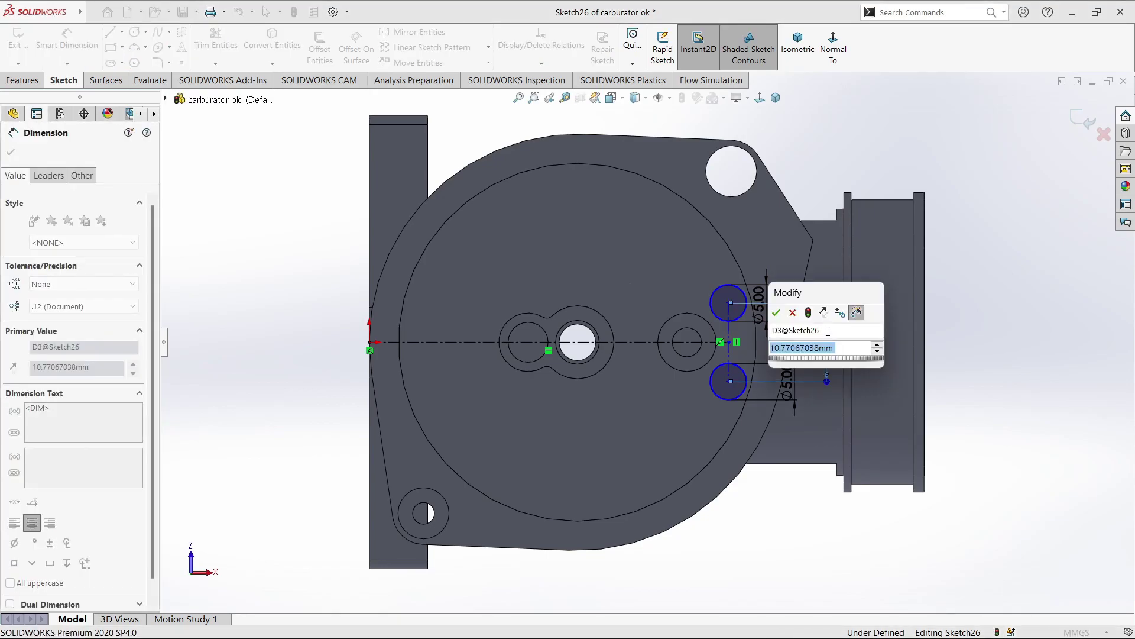
text(13)
key(Return)
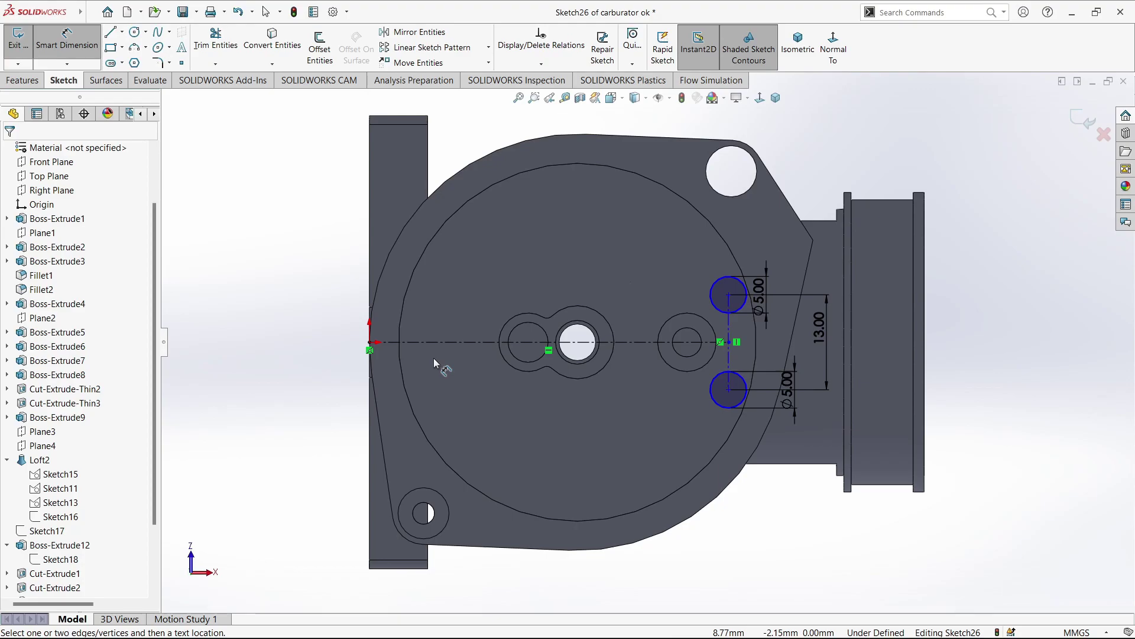
click(689, 362)
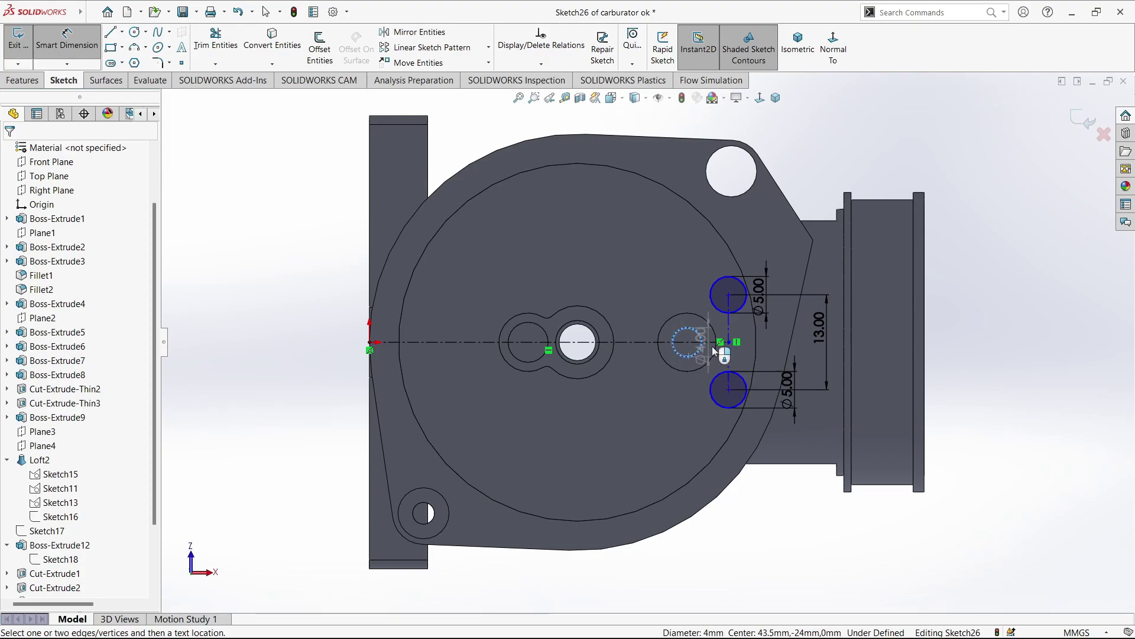
click(711, 396)
click(694, 446)
text(5)
key(Return)
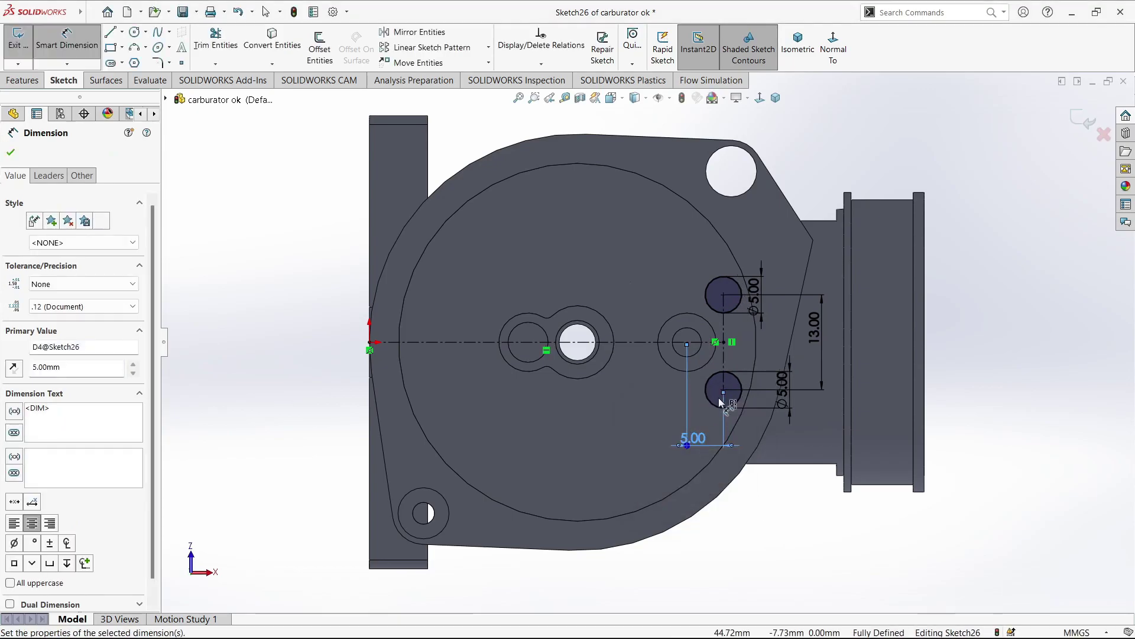
scroll(733, 396, down, 2)
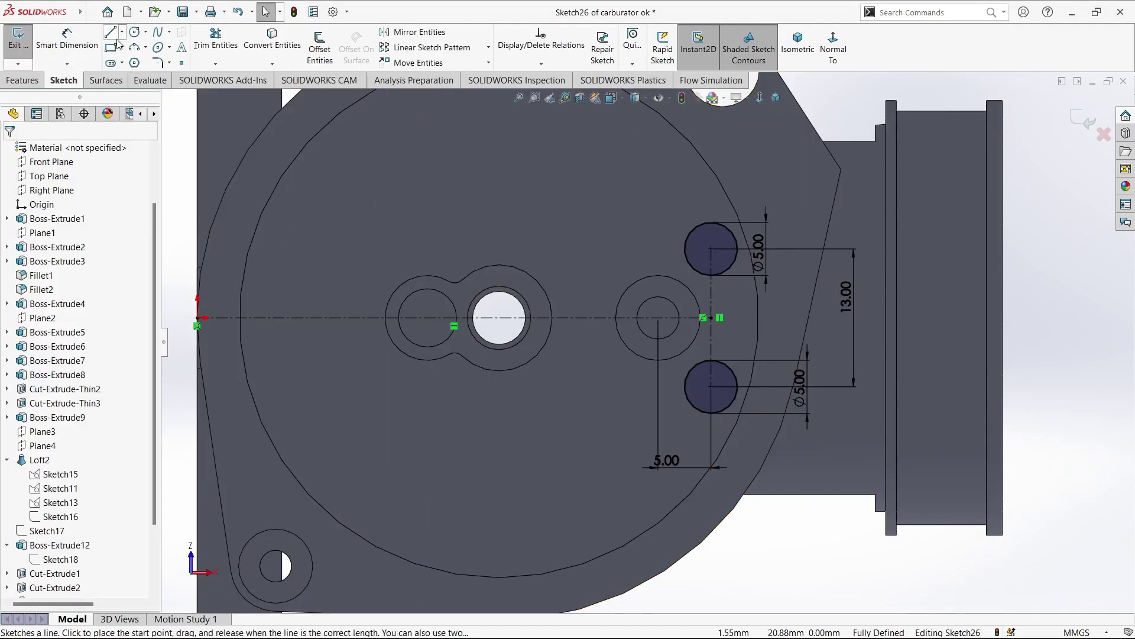
- Draw a three-point arc from the upper circle to the side hole circle
click(135, 47)
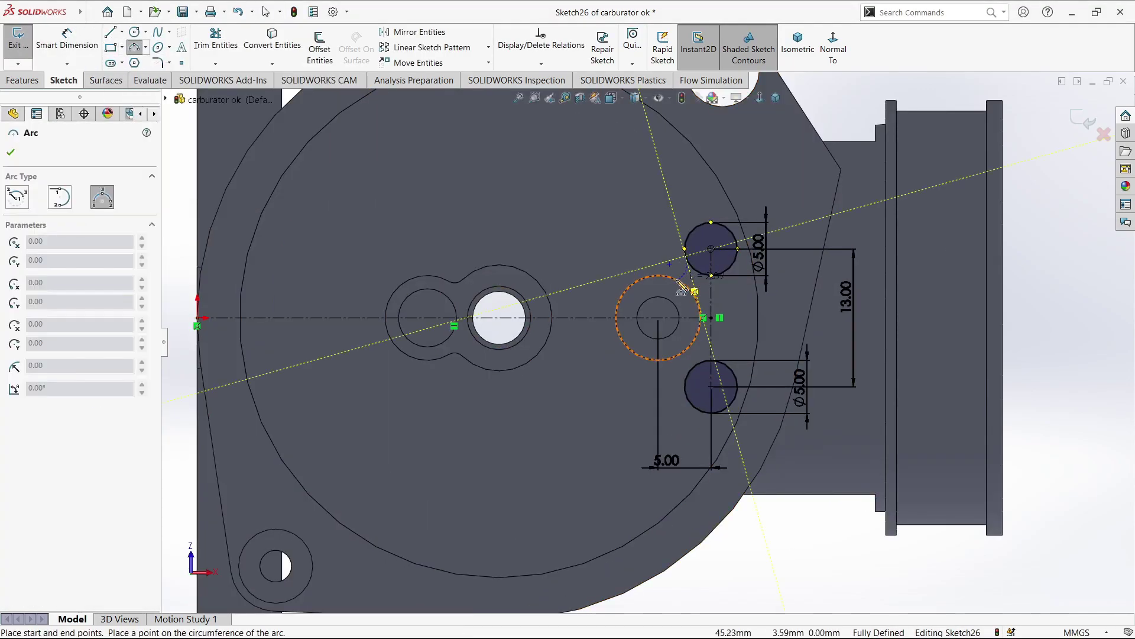
key(Escape)
click(135, 47)
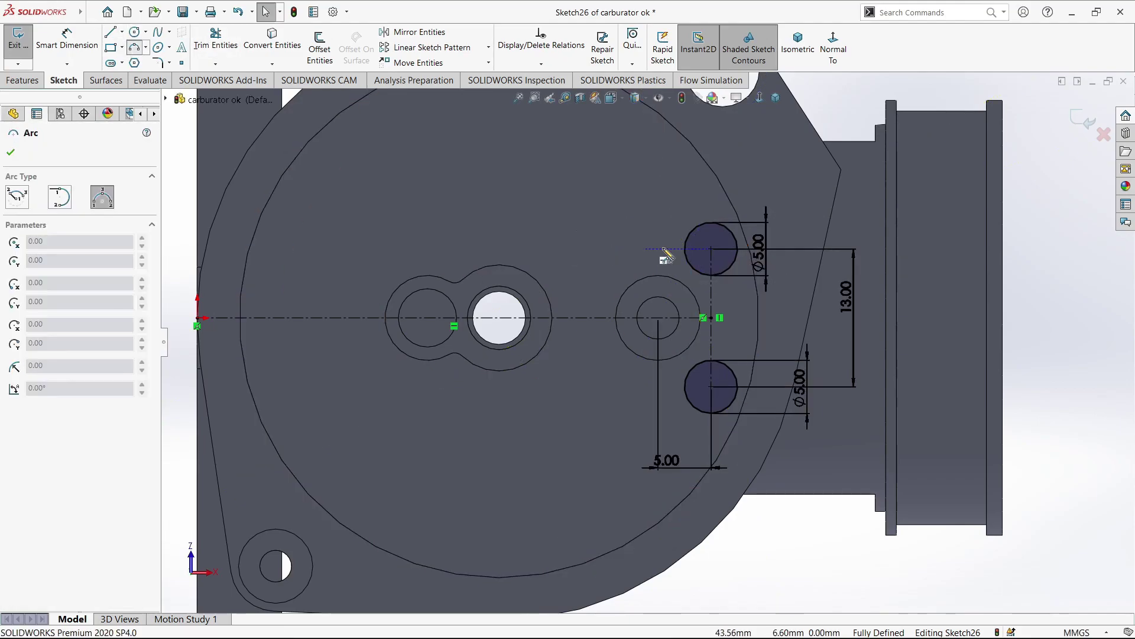
click(680, 284)
key(Escape)
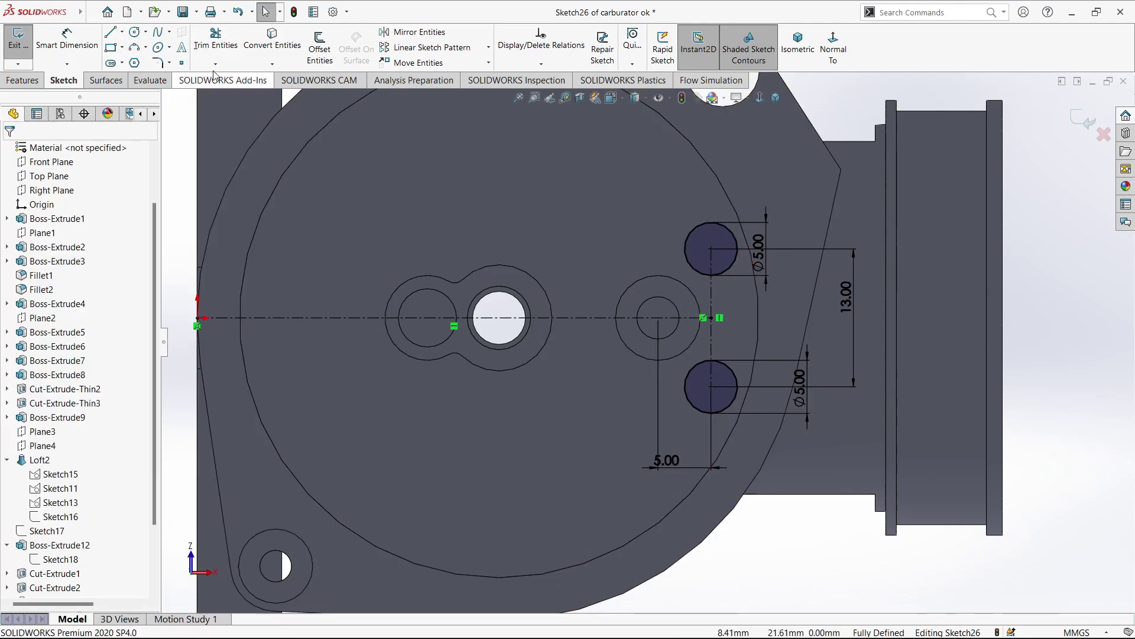
click(135, 46)
click(658, 275)
click(686, 255)
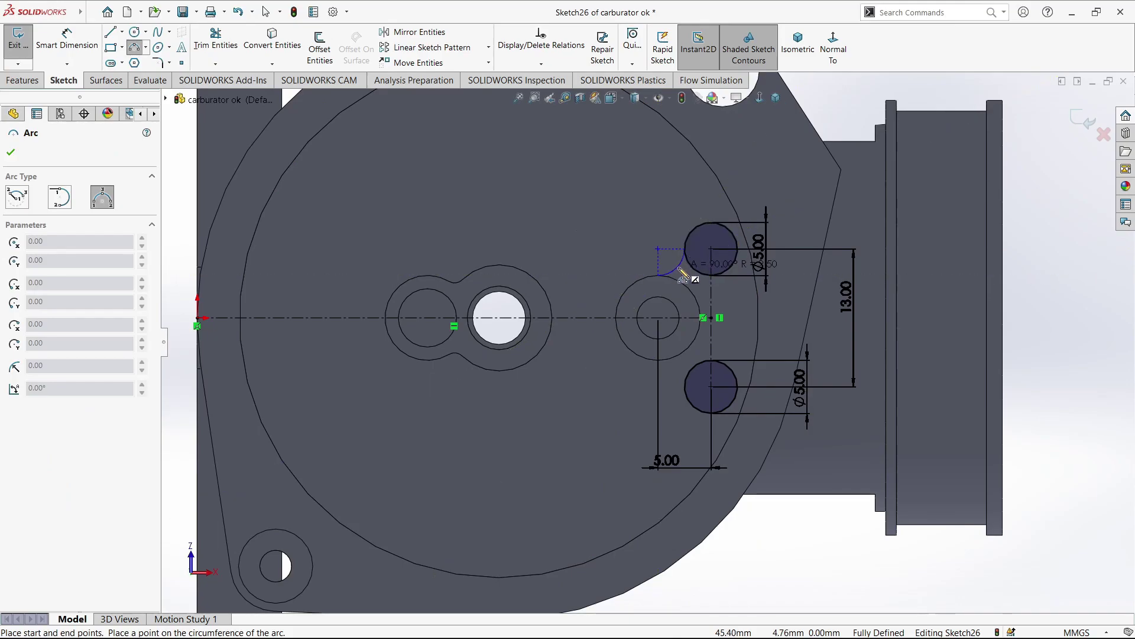
key(Escape)
- Make the new arc tangent to the upper circle
ctrl+middle_drag(751, 304, 563, 288)
scroll(563, 288, down, 2)
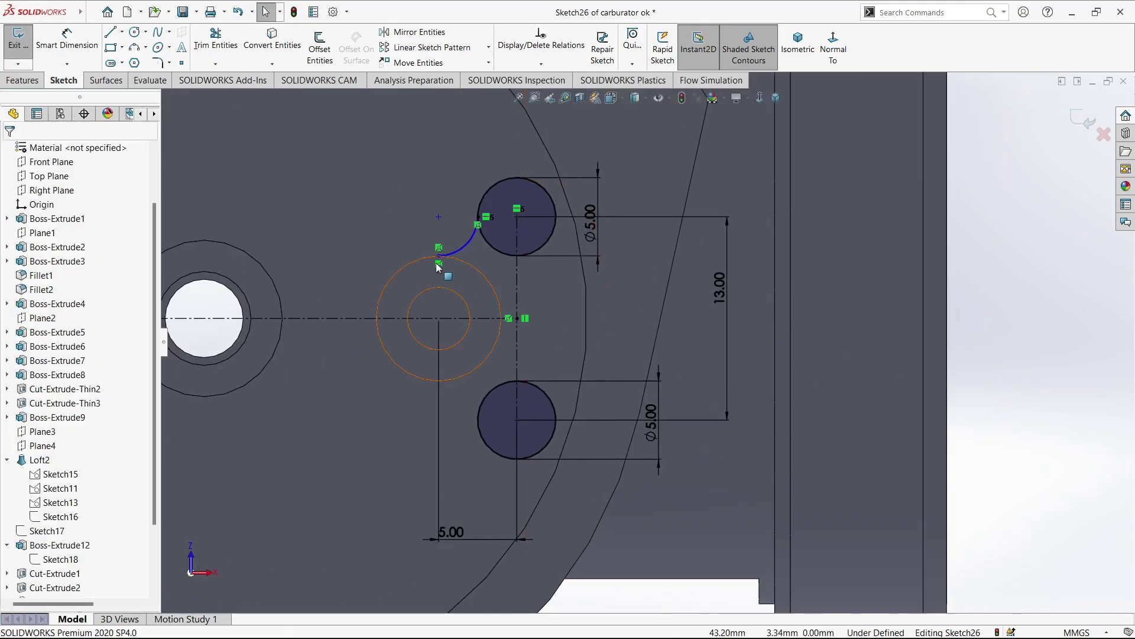
click(464, 244)
ctrl+click(482, 275)
key(Escape)
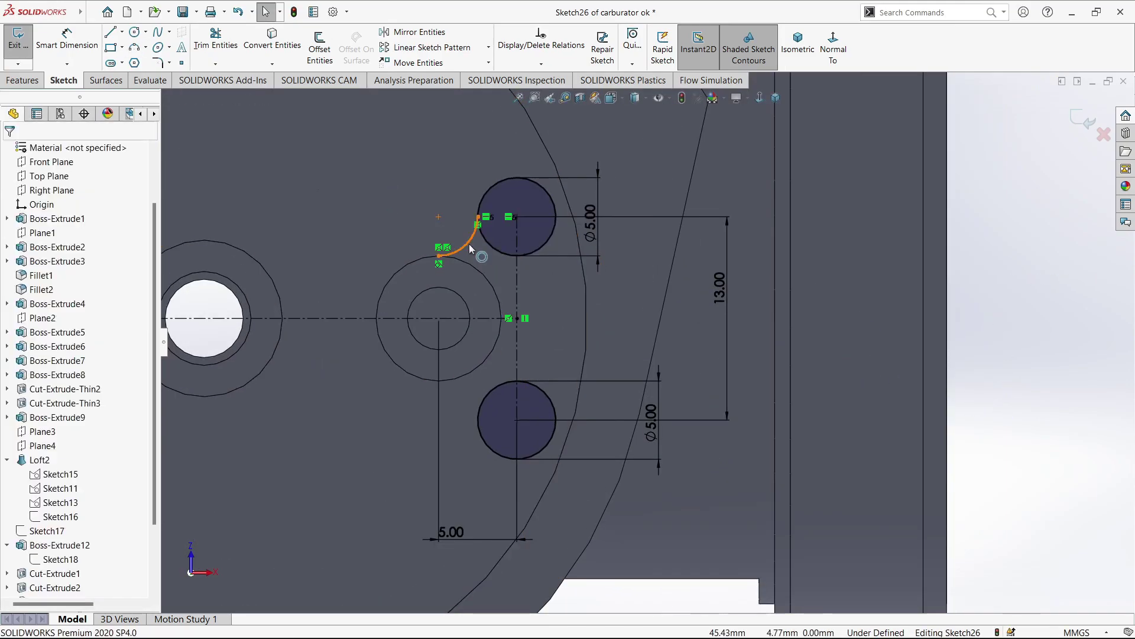
click(465, 243)
ctrl+click(491, 188)
click(527, 203)
- Mirror the connecting arc across the centerline to the lower circle
key(Escape)
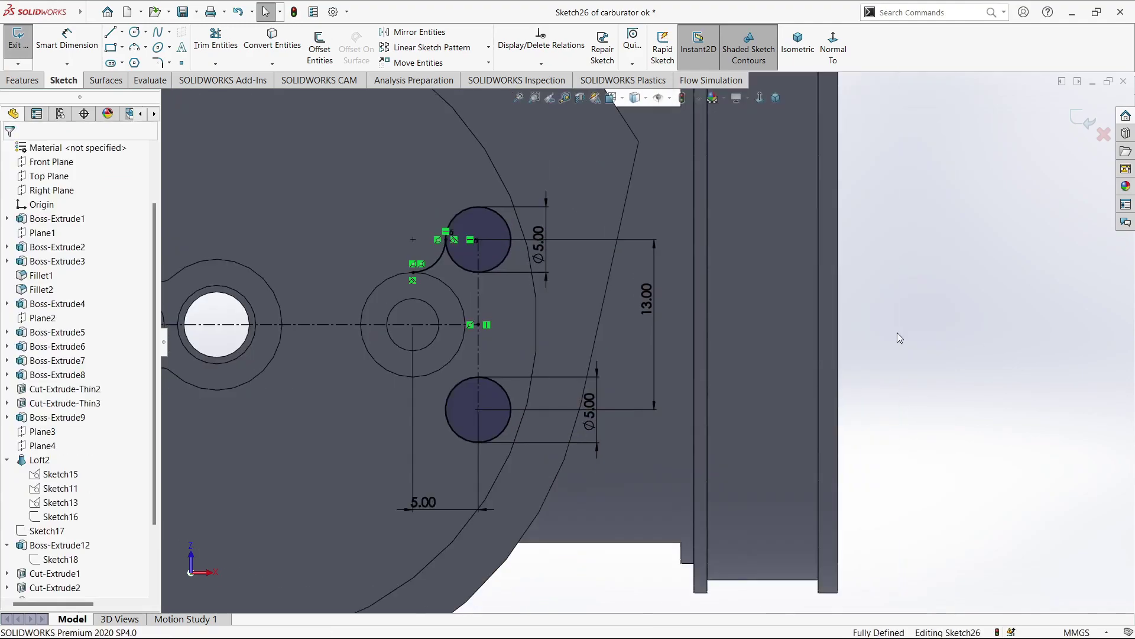
scroll(548, 349, up, 3)
click(414, 31)
click(496, 290)
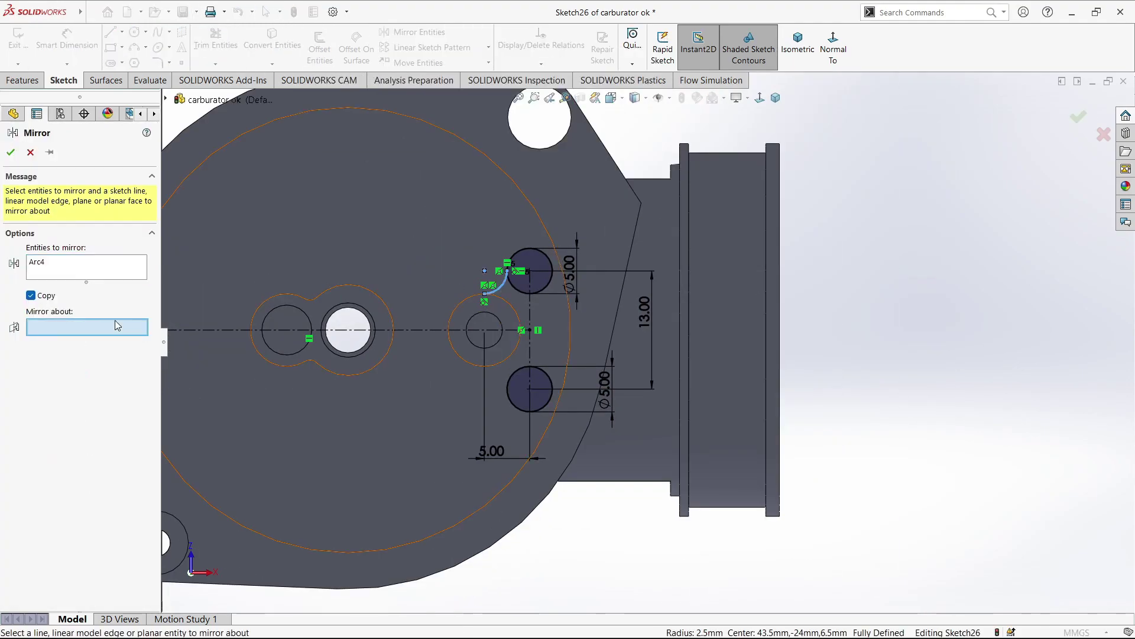
click(508, 329)
key(Return)
scroll(529, 324, down, 2)
scroll(528, 323, up, 2)
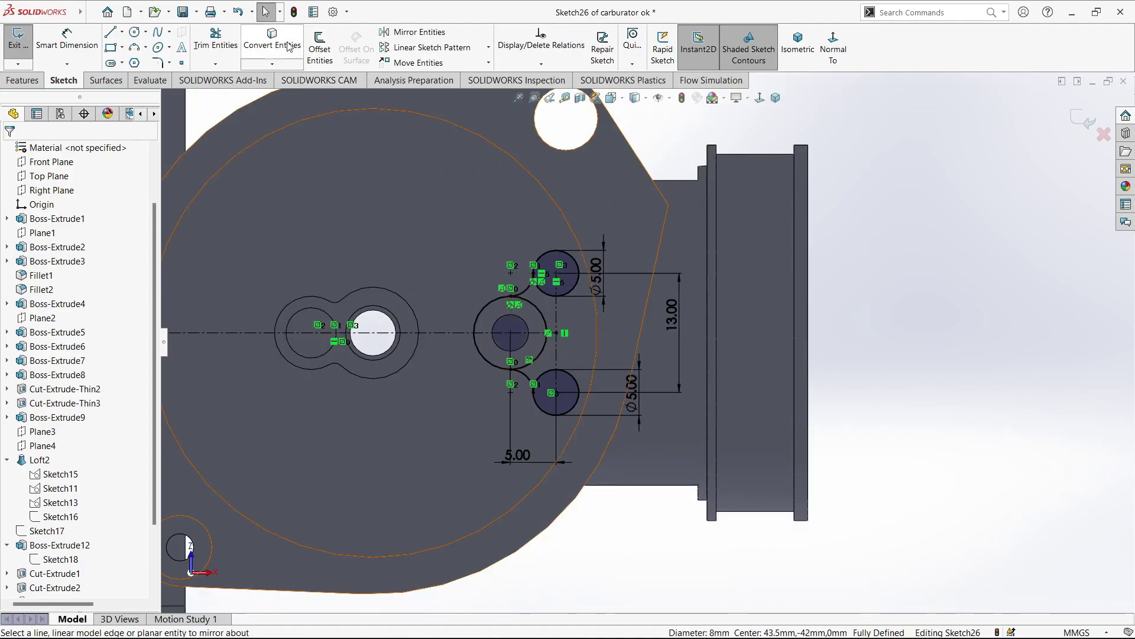
- Trim away the unwanted circle segments between the arcs
click(215, 39)
drag(478, 356, 471, 338)
scroll(532, 325, down, 2)
key(Escape)
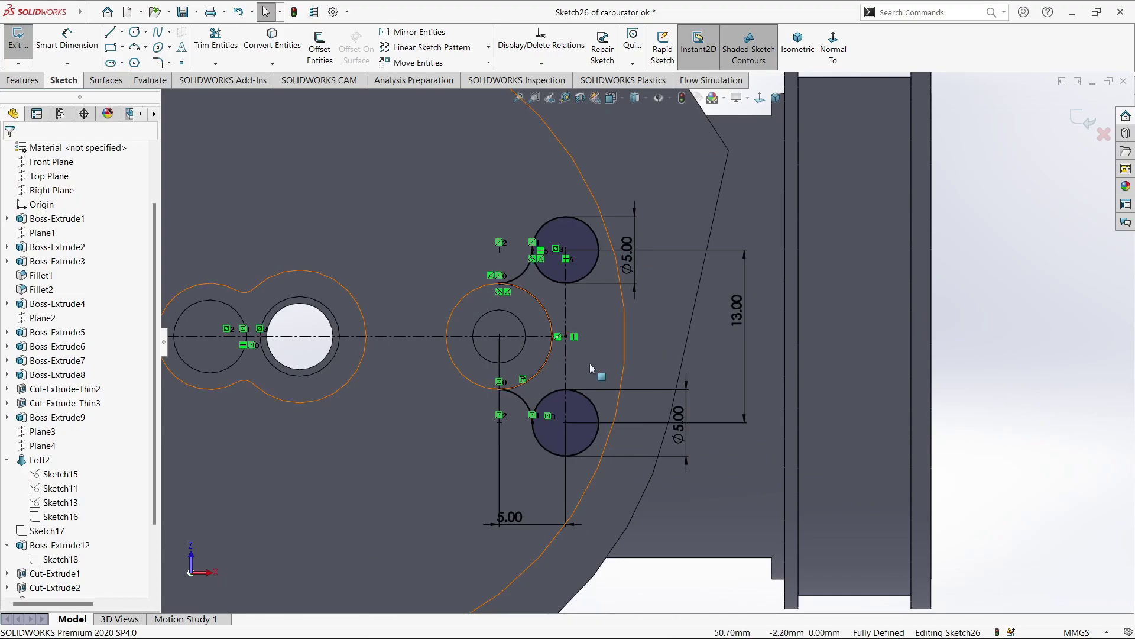
- Draw a vertical three-point arc from below the upper circle to above the lower circle
click(134, 47)
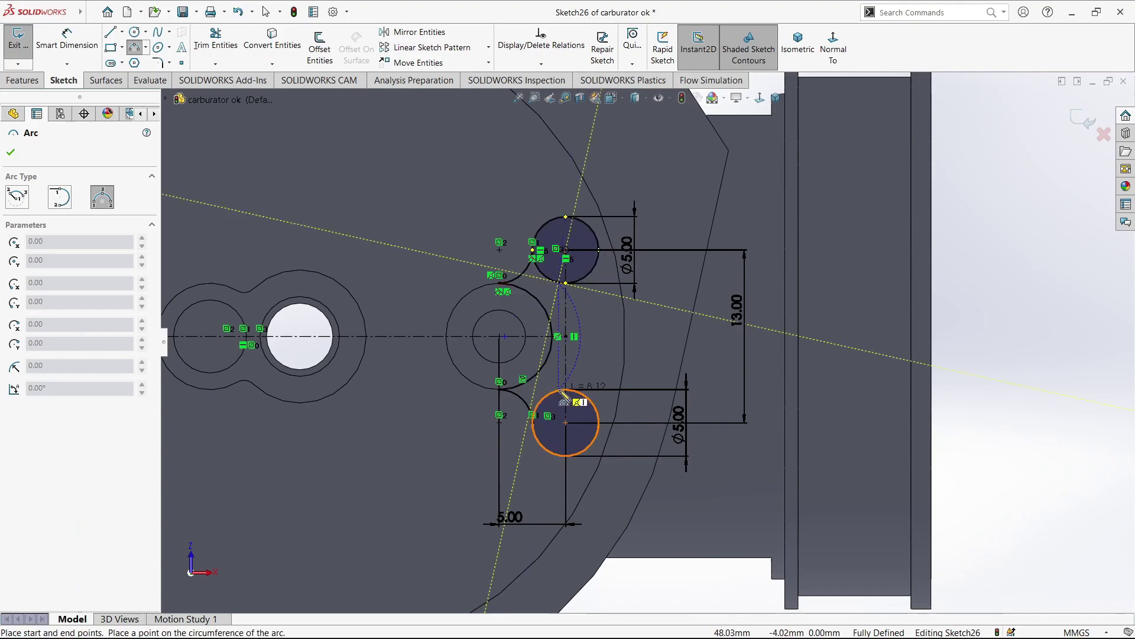
click(500, 283)
click(500, 389)
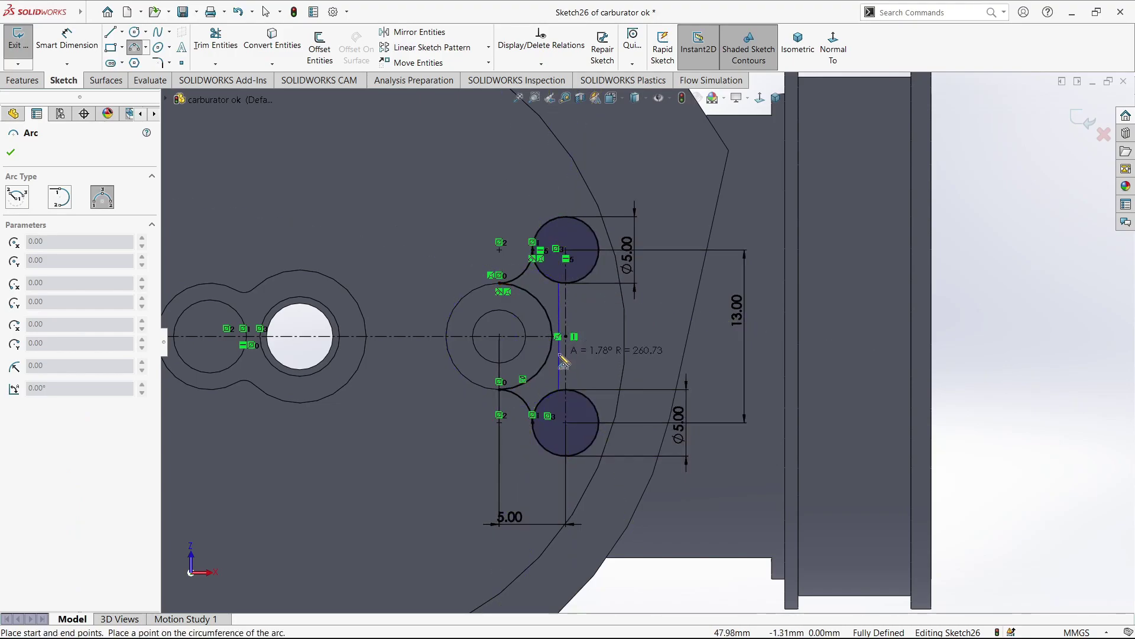
click(559, 353)
key(Escape)
scroll(566, 288, down, 5)
- Dimension both arc endpoints 0.50 from the vertical line through the circles
click(67, 44)
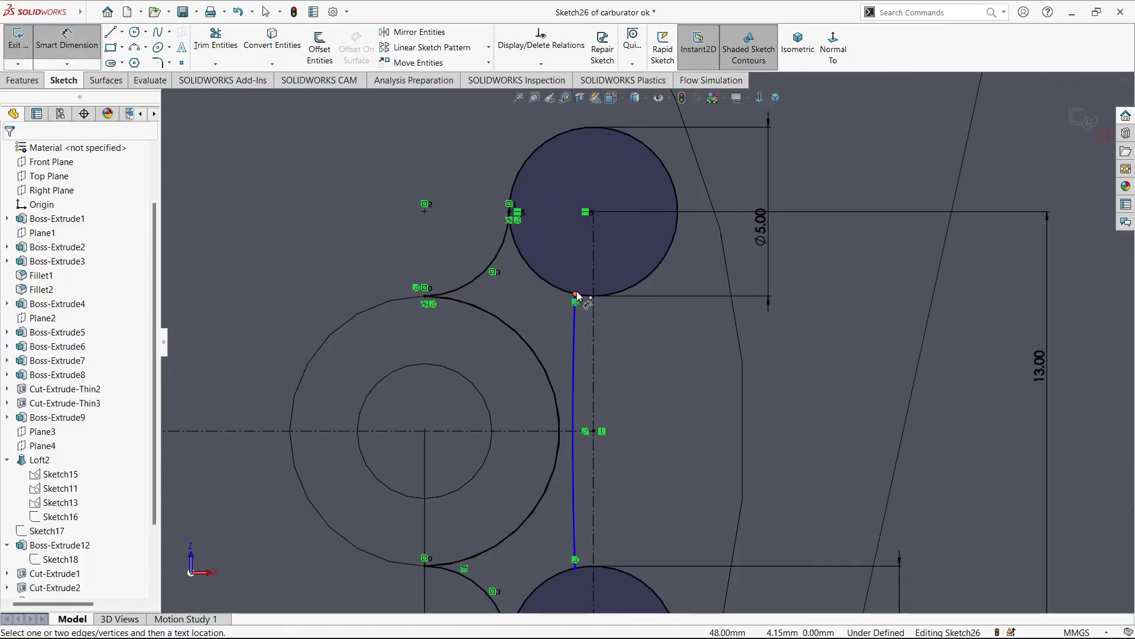
click(591, 290)
click(584, 263)
key(Return)
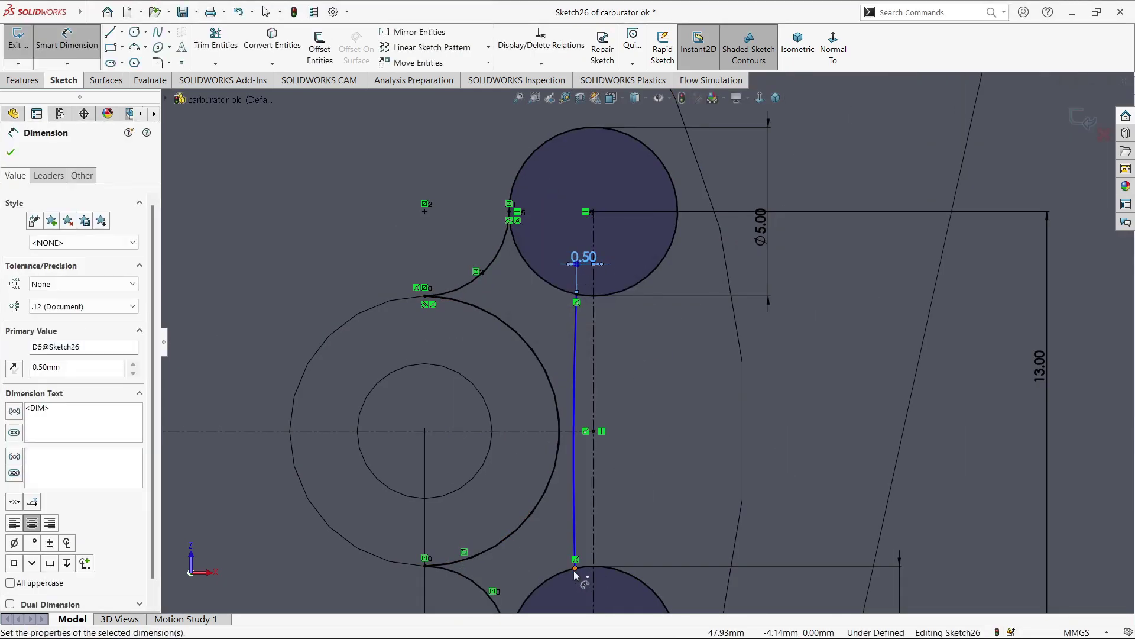
click(575, 567)
click(578, 598)
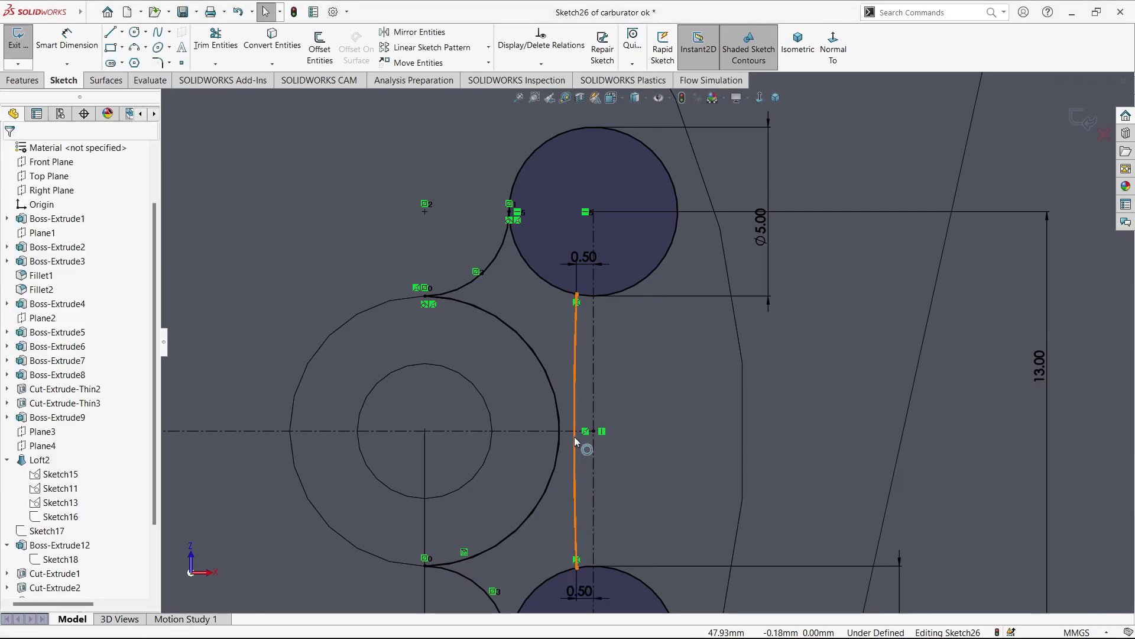
- Make the vertical arc tangent to the side hole circle, fully defining Sketch26
click(573, 436)
drag(575, 437, 562, 439)
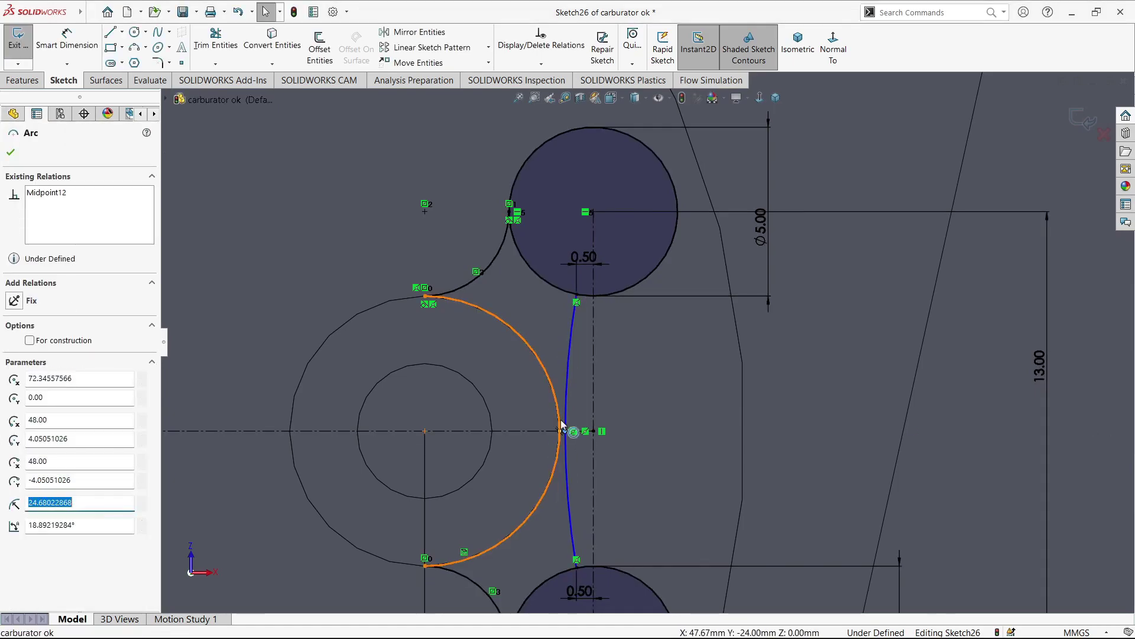
ctrl+click(557, 403)
click(624, 366)
click(683, 456)
scroll(686, 453, up, 2)
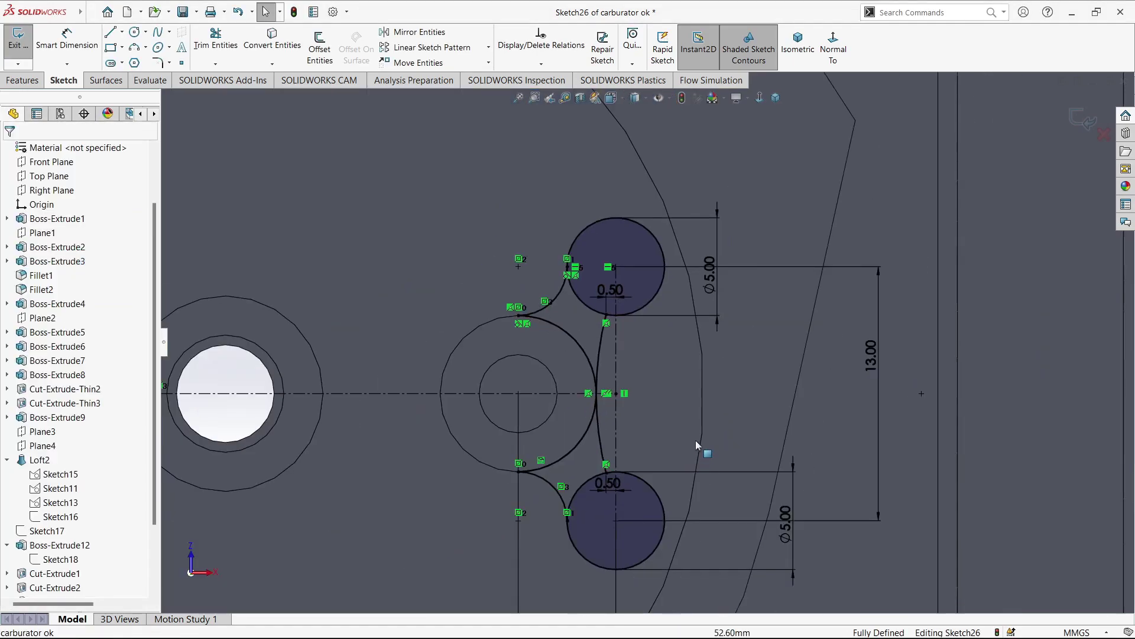
scroll(626, 406, down, 2)
scroll(603, 381, down, 2)
scroll(601, 354, down, 2)
scroll(598, 261, up, 5)
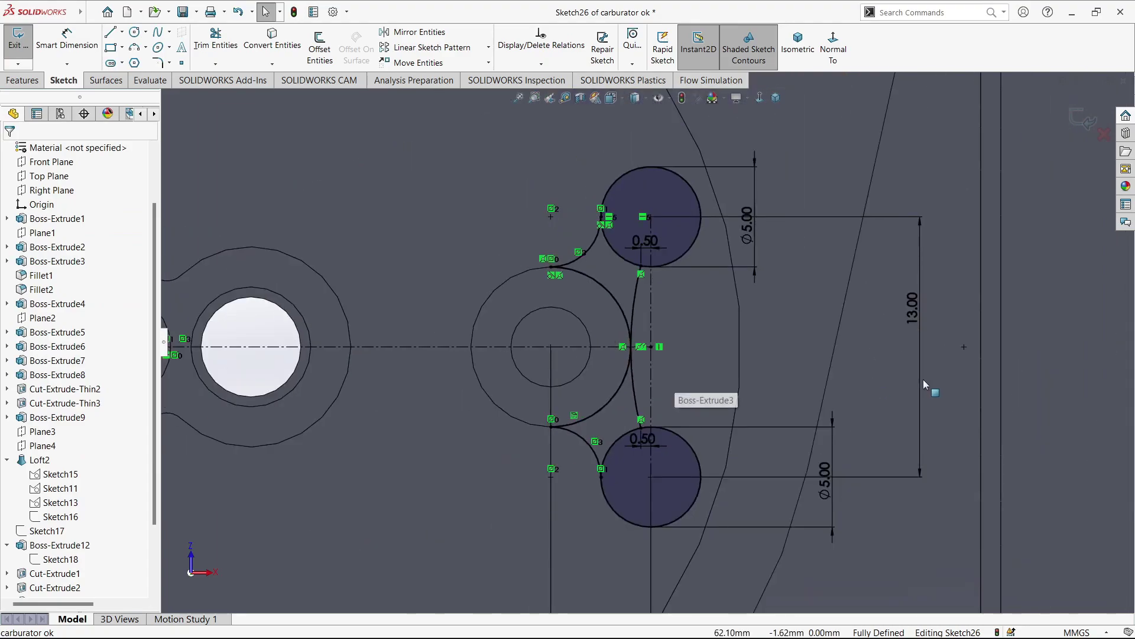
scroll(924, 378, up, 3)
click(24, 80)
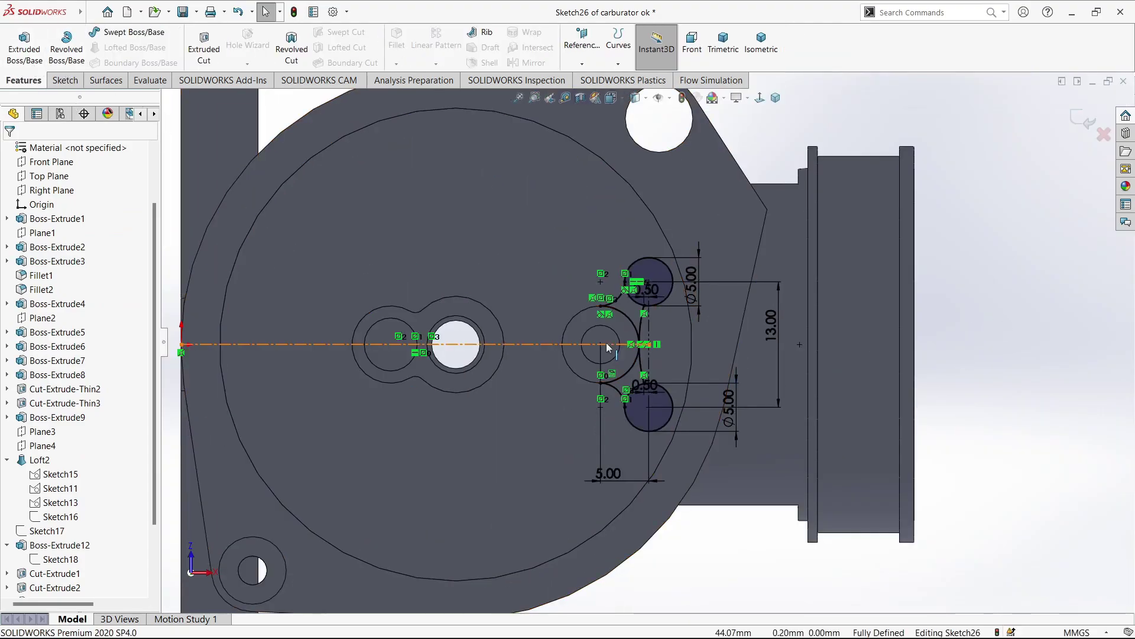
- Extrude both Ø5 circle regions 24 mm with a 1.5° draft
click(24, 47)
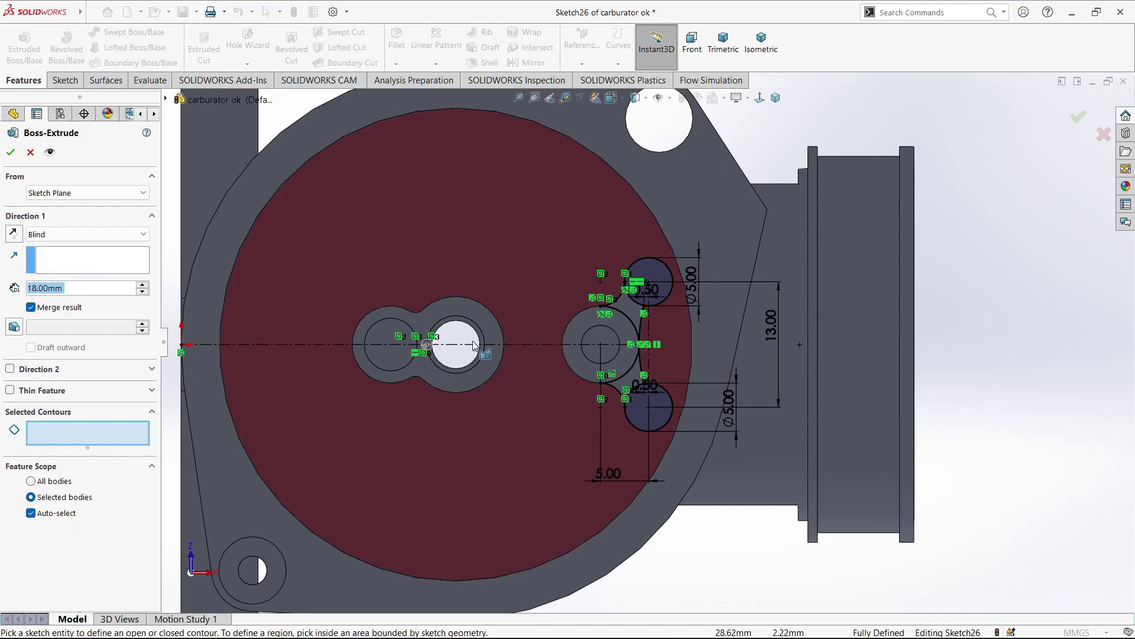
click(654, 296)
scroll(651, 249, up, 3)
click(650, 222)
click(13, 326)
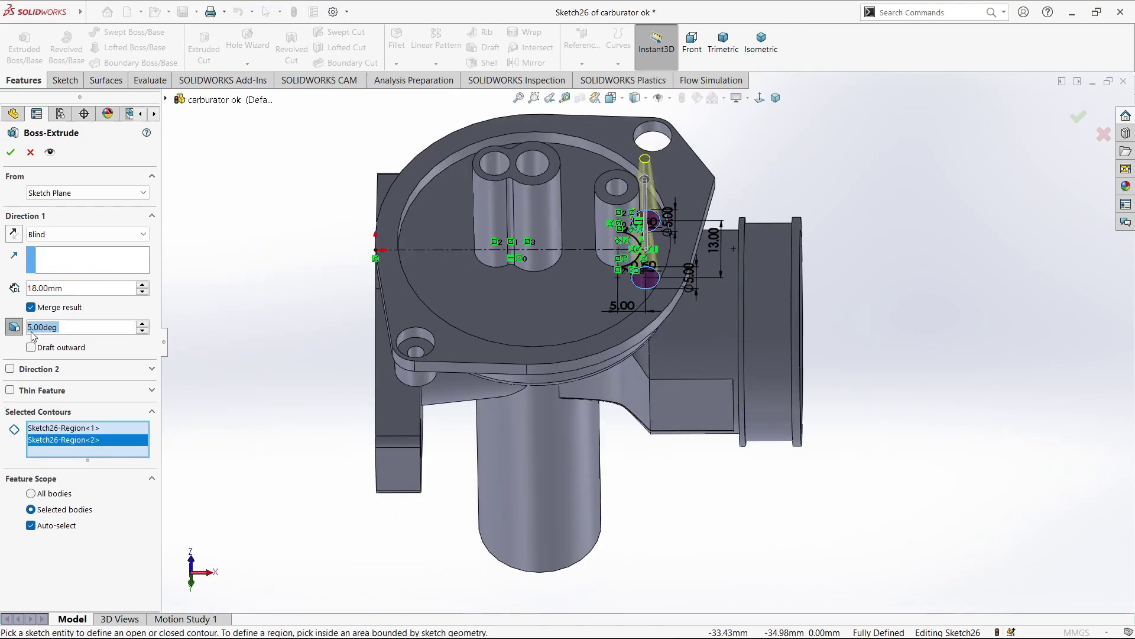
text(1.5)
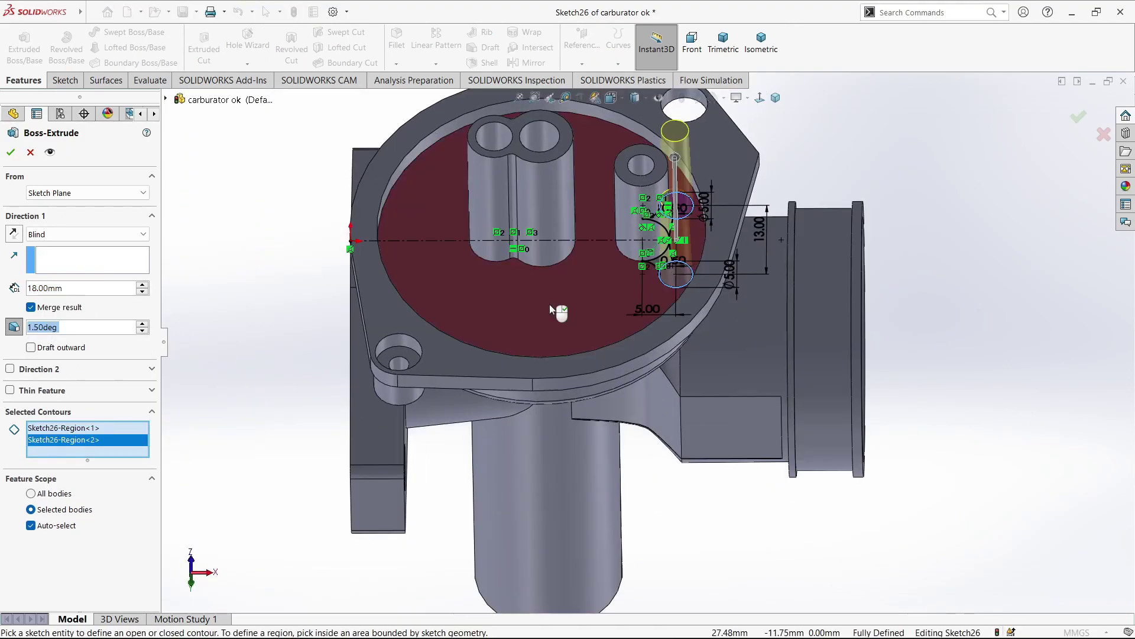
mouse_move(545, 317)
middle_down()
mouse_move(597, 322)
mouse_move(680, 280)
middle_up()
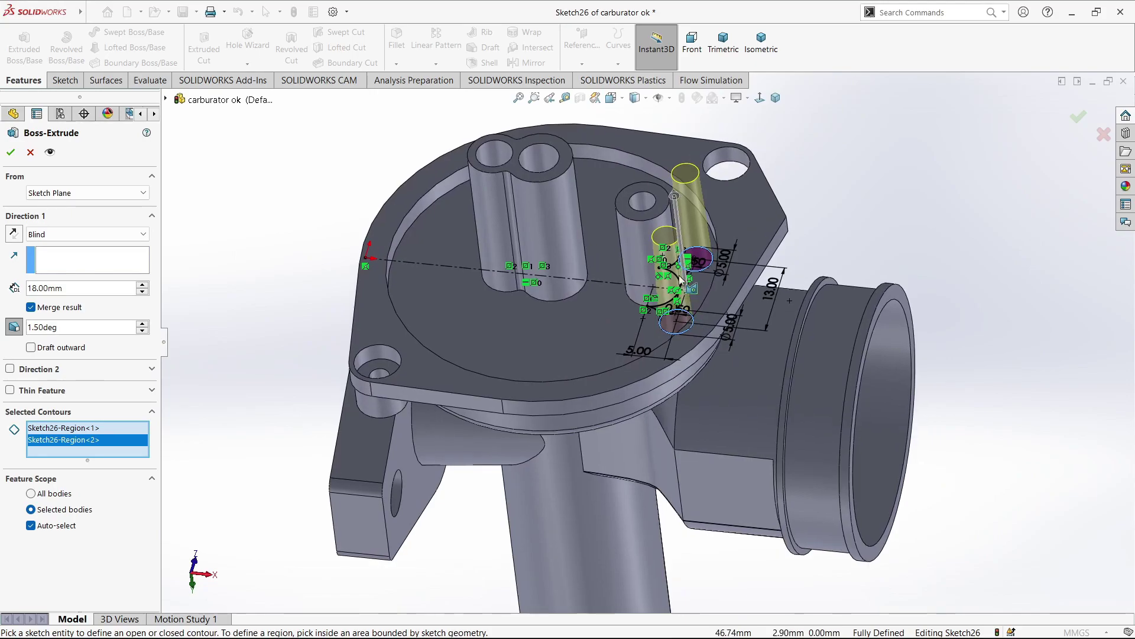
text(25)
key(Return)
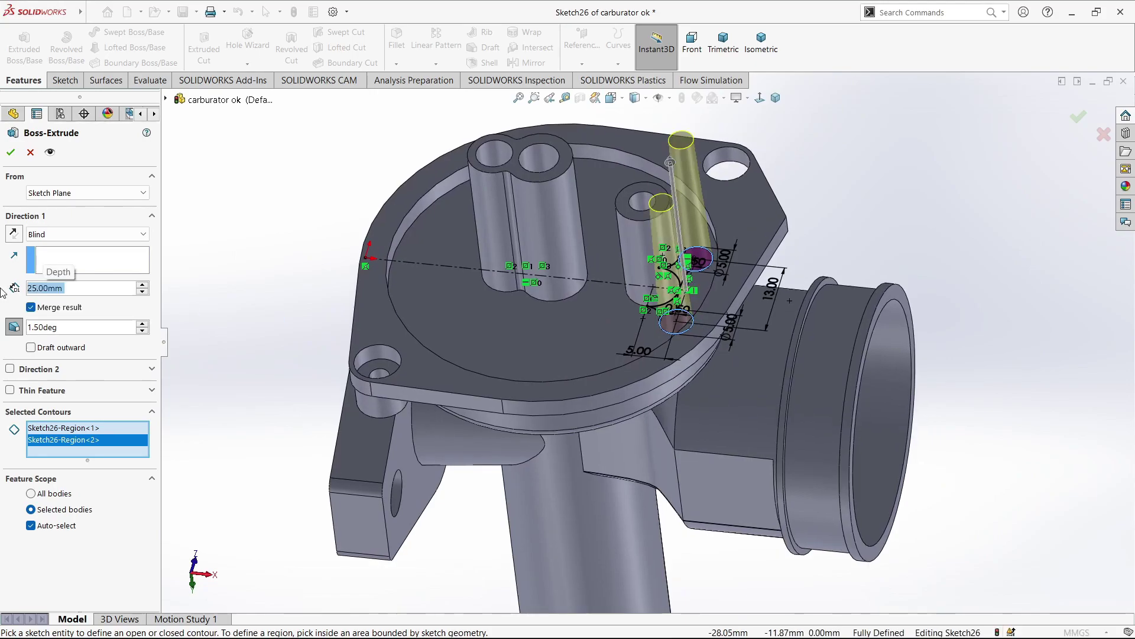
text(24)
key(Return)
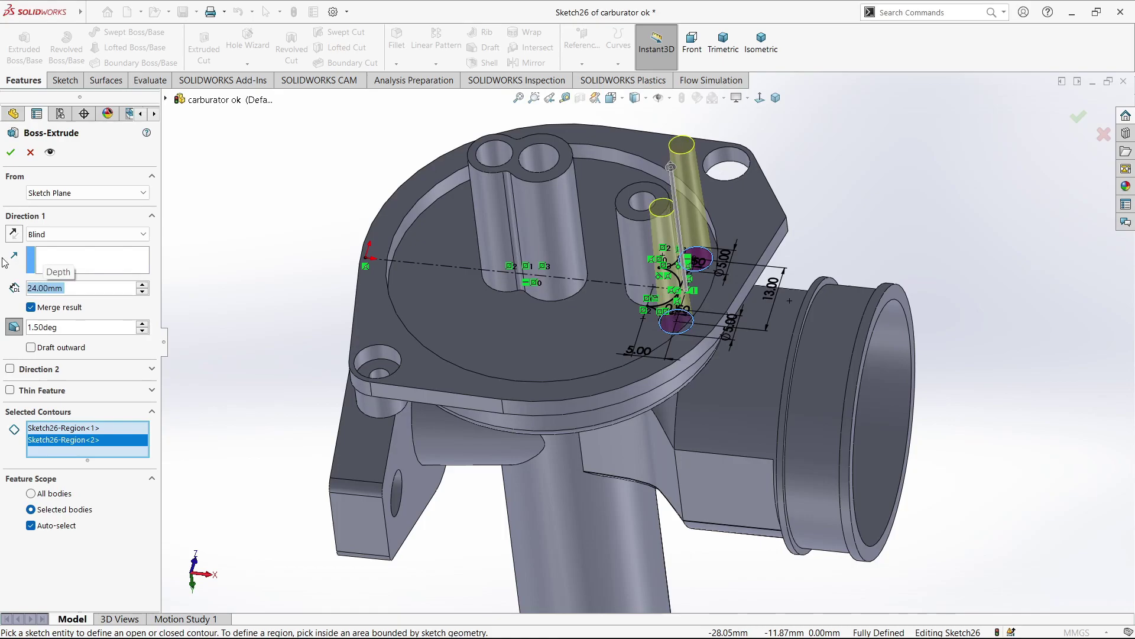
key(Return)
- Add a 2 mm dome to the short pin's top face
scroll(671, 311, up, 3)
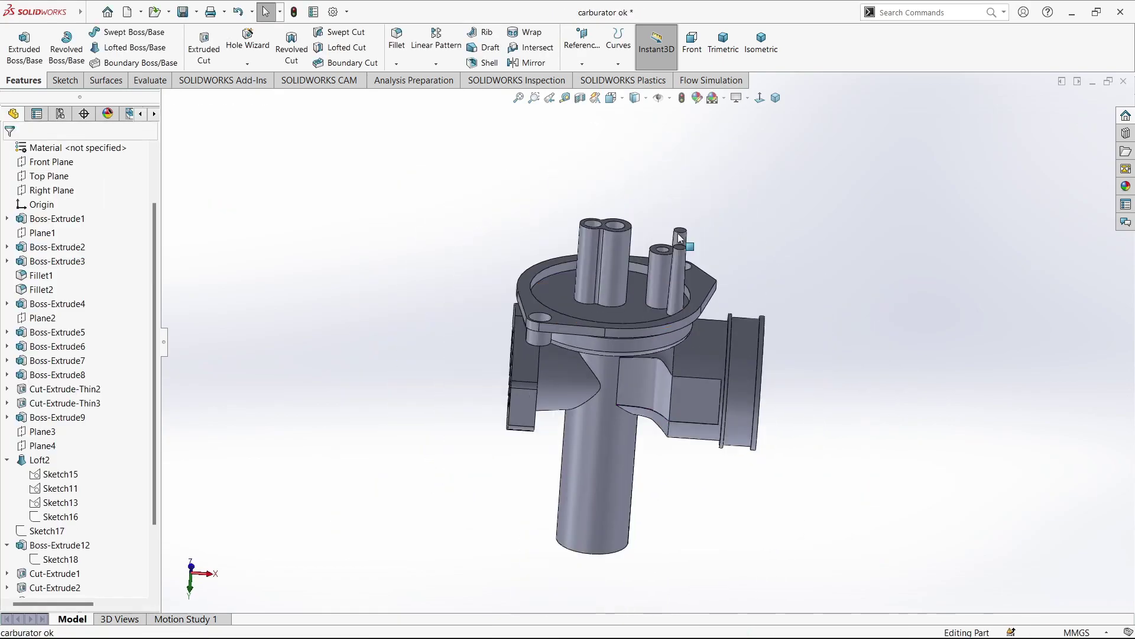
scroll(672, 311, down, 8)
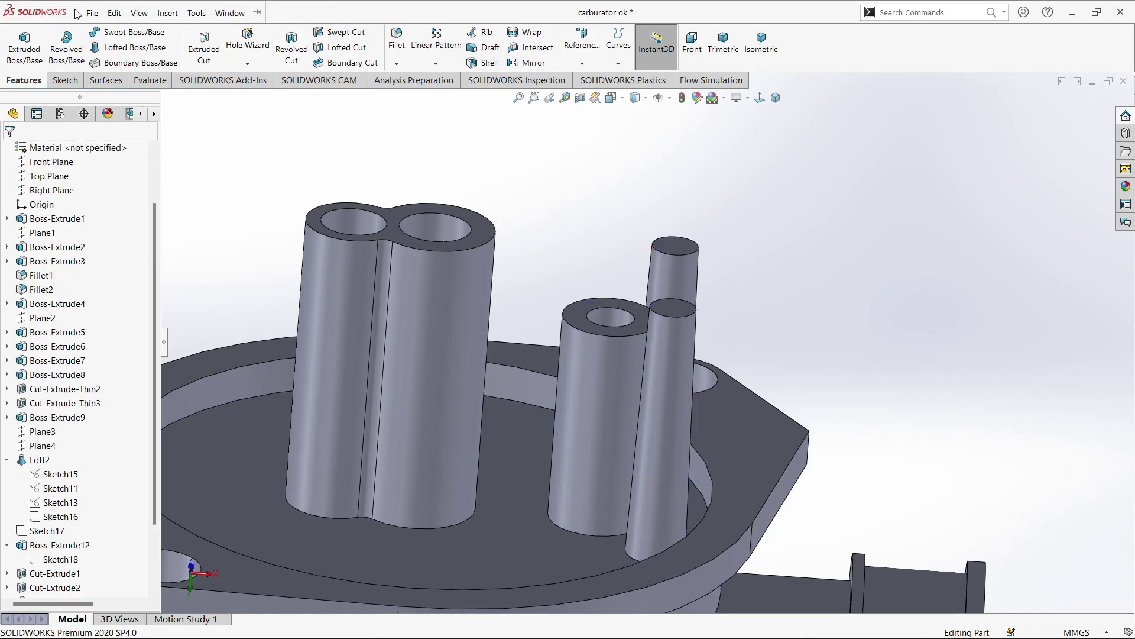
click(168, 10)
click(524, 291)
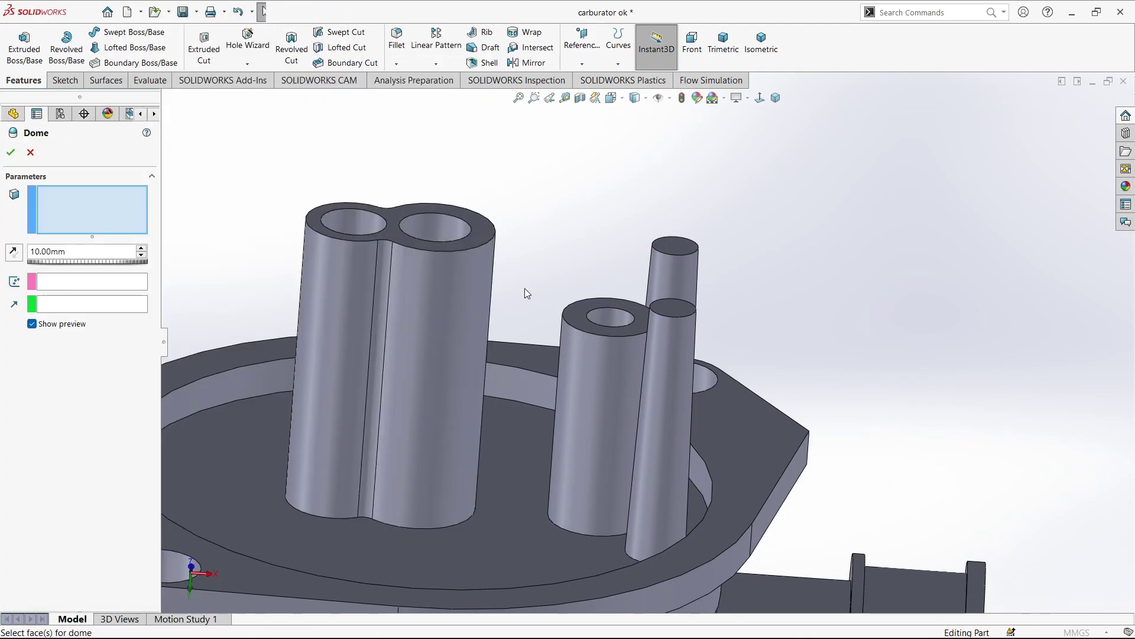
click(677, 309)
text(2)
key(Return)
scroll(759, 193, down, 2)
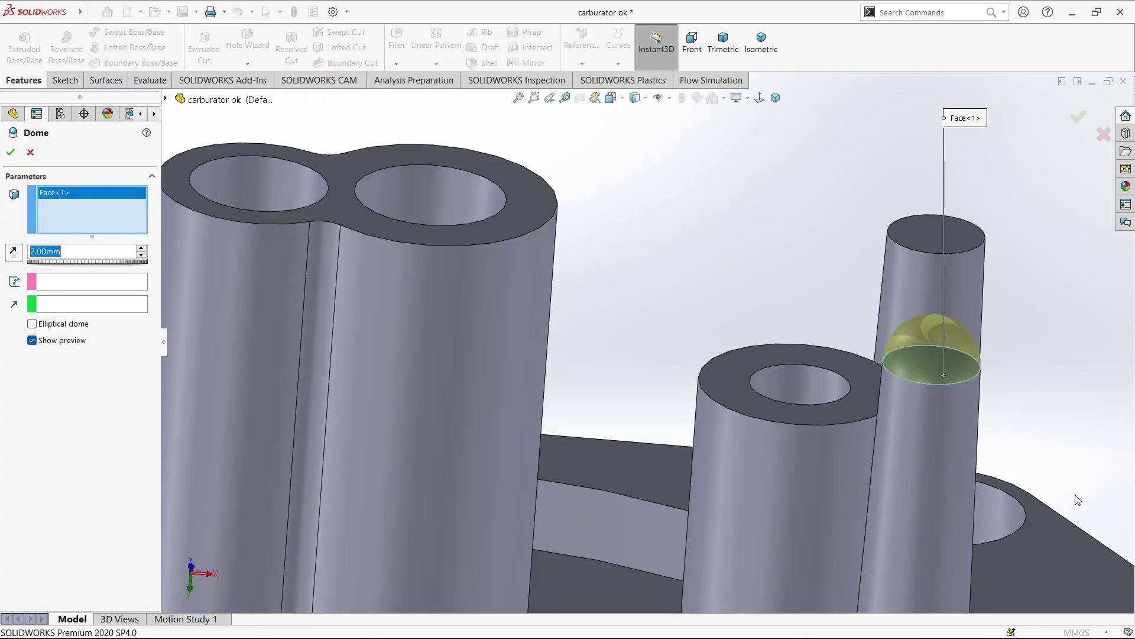
scroll(758, 193, down, 2)
scroll(759, 194, down, 2)
scroll(490, 349, up, 5)
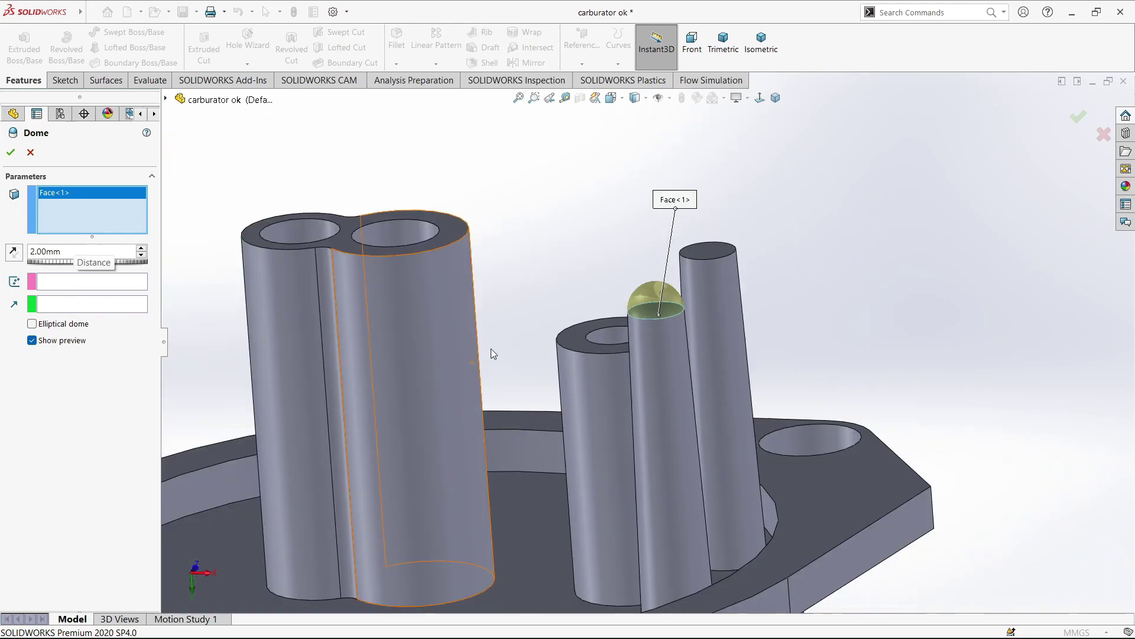
scroll(610, 400, down, 2)
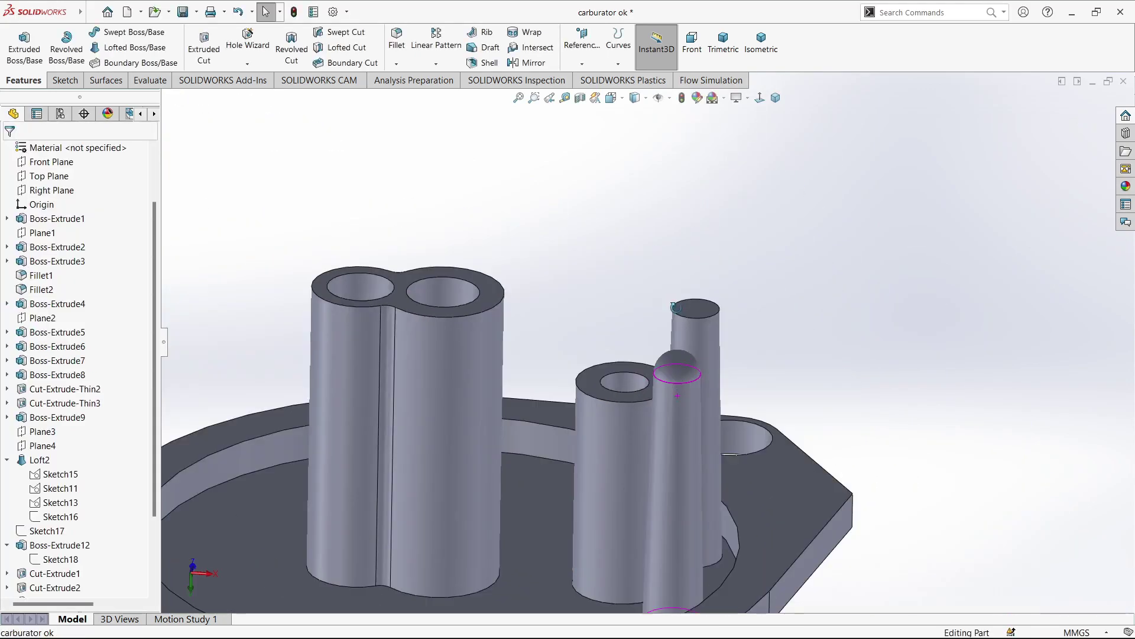
scroll(711, 342, down, 3)
- Dome the tall pin's top face as well, then orbit to view the part
click(730, 354)
click(88, 13)
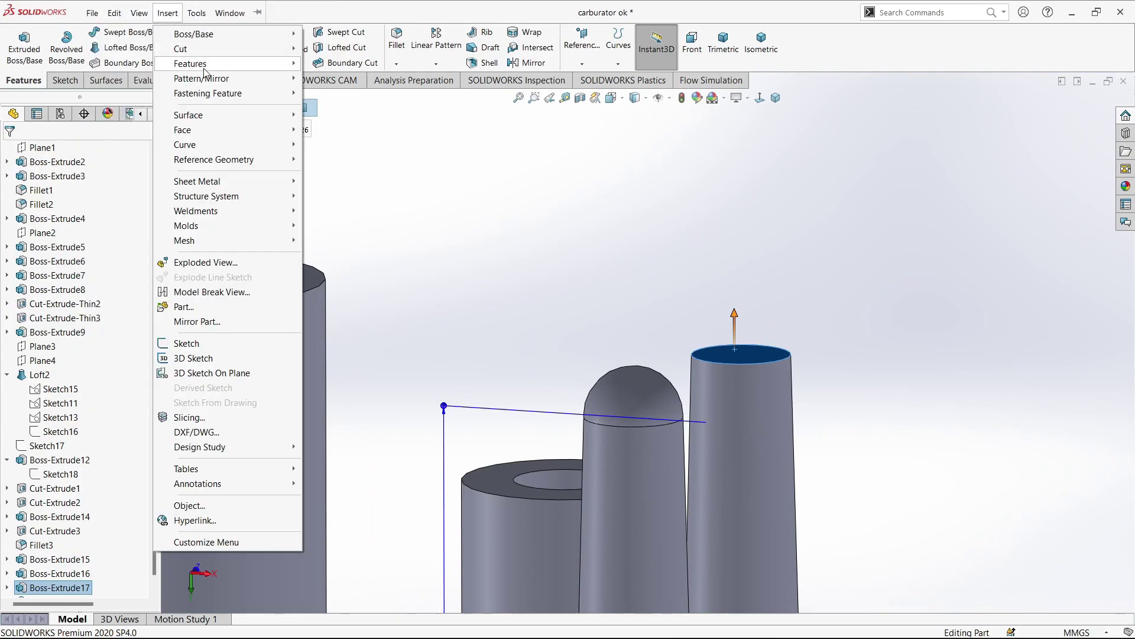
mouse_move(190, 64)
click(352, 233)
click(11, 154)
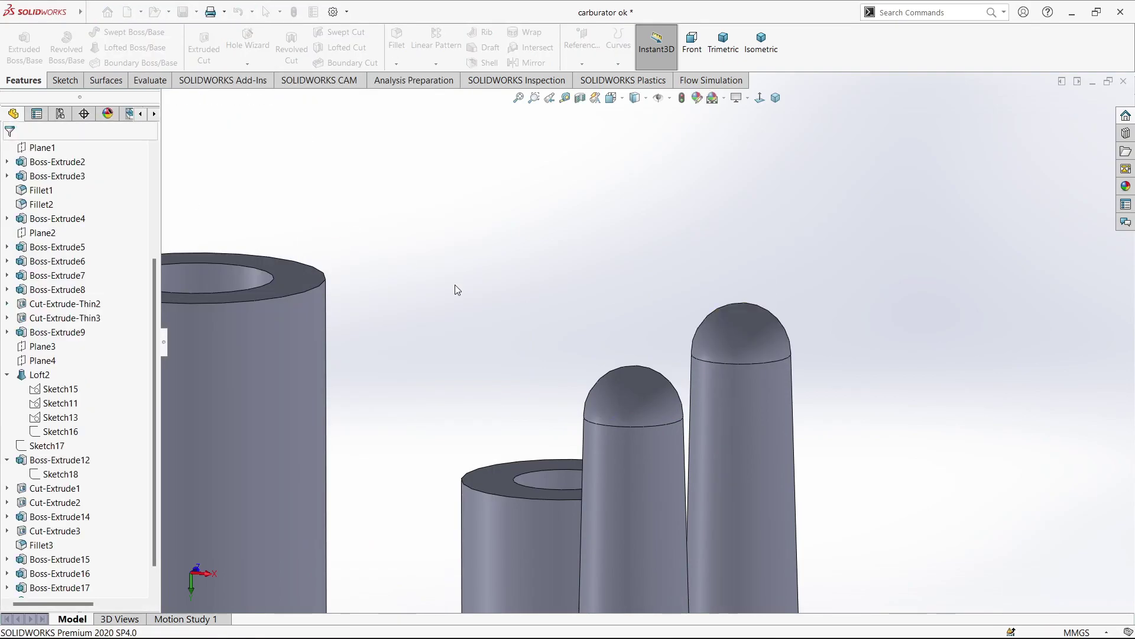
scroll(608, 358, up, 3)
mouse_move(608, 359)
middle_down()
mouse_move(611, 438)
mouse_move(655, 523)
mouse_move(513, 495)
middle_up()
scroll(612, 438, up, 3)
- Start a sketch on the bottom face with a centerline from the origin to the boss centre
click(513, 495)
key(space)
click(485, 360)
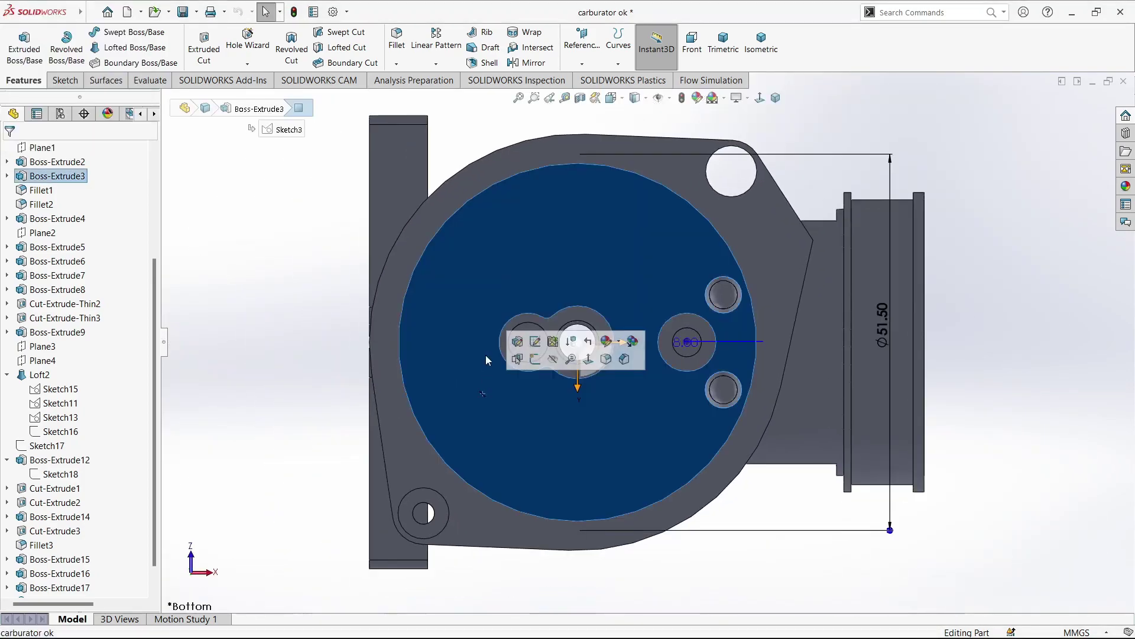
click(535, 359)
click(122, 31)
click(148, 55)
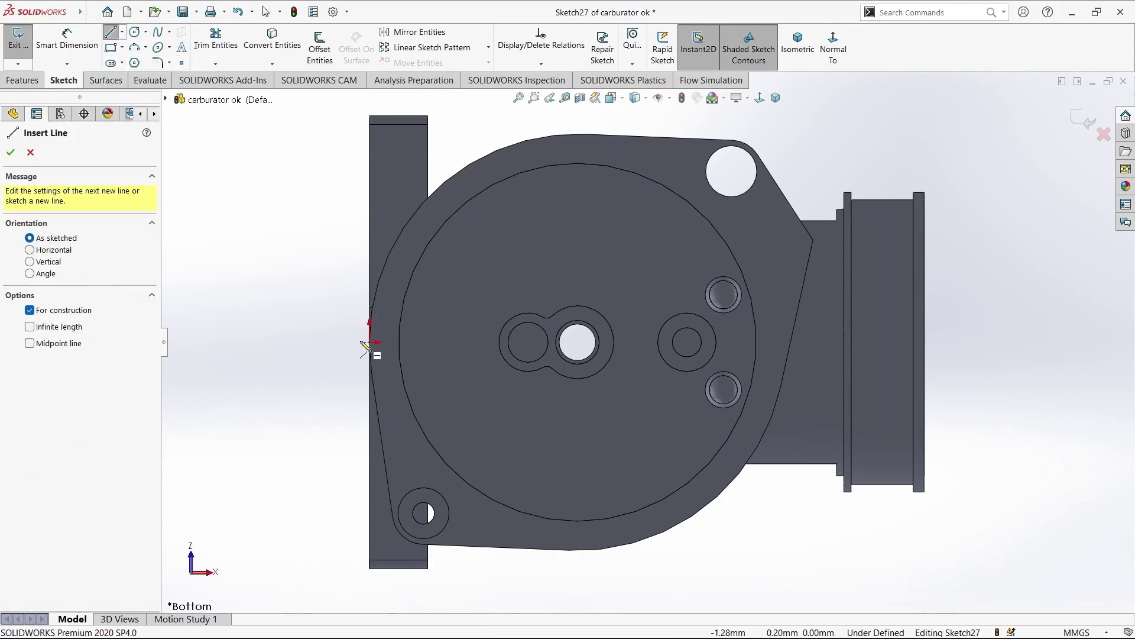
click(369, 342)
click(687, 341)
key(Escape)
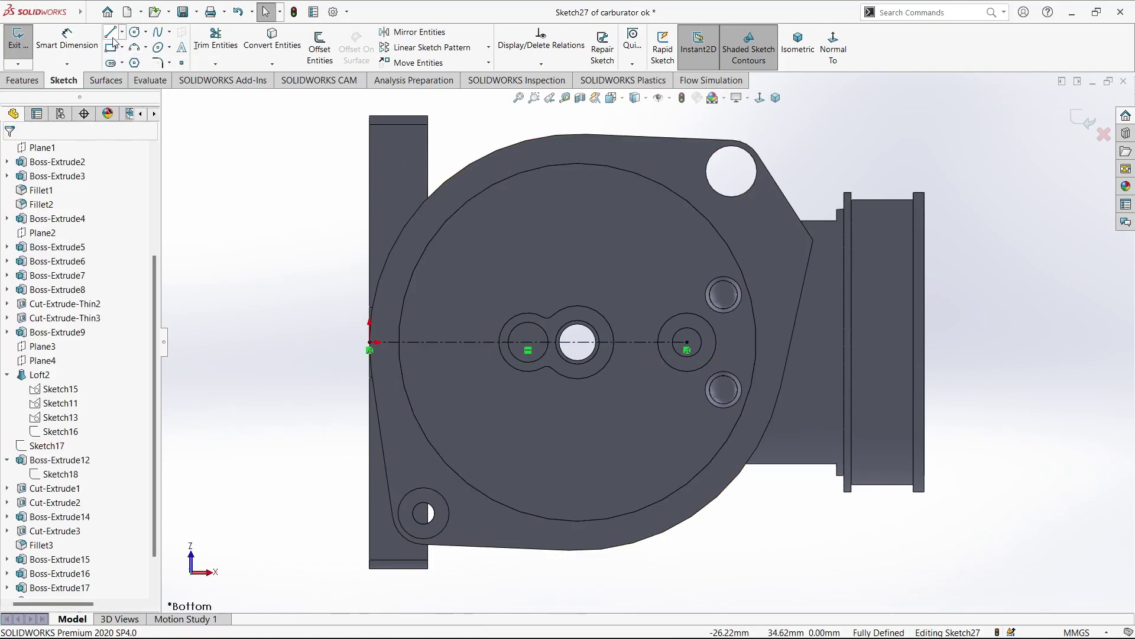
- Draw a centre-point slot centred on the centerline
click(111, 63)
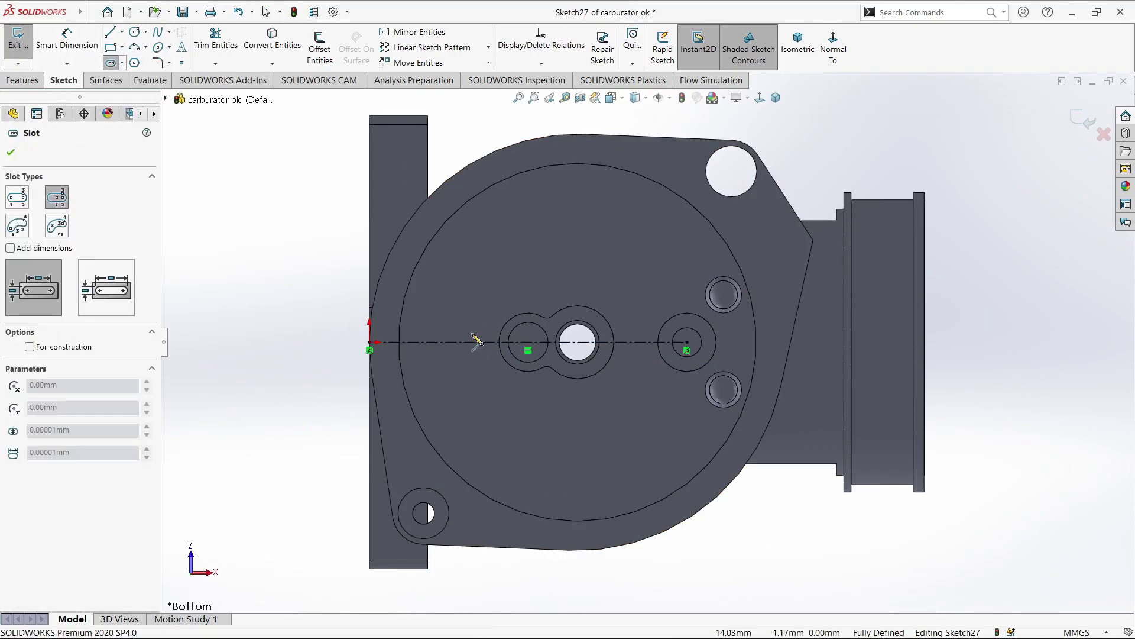
click(484, 342)
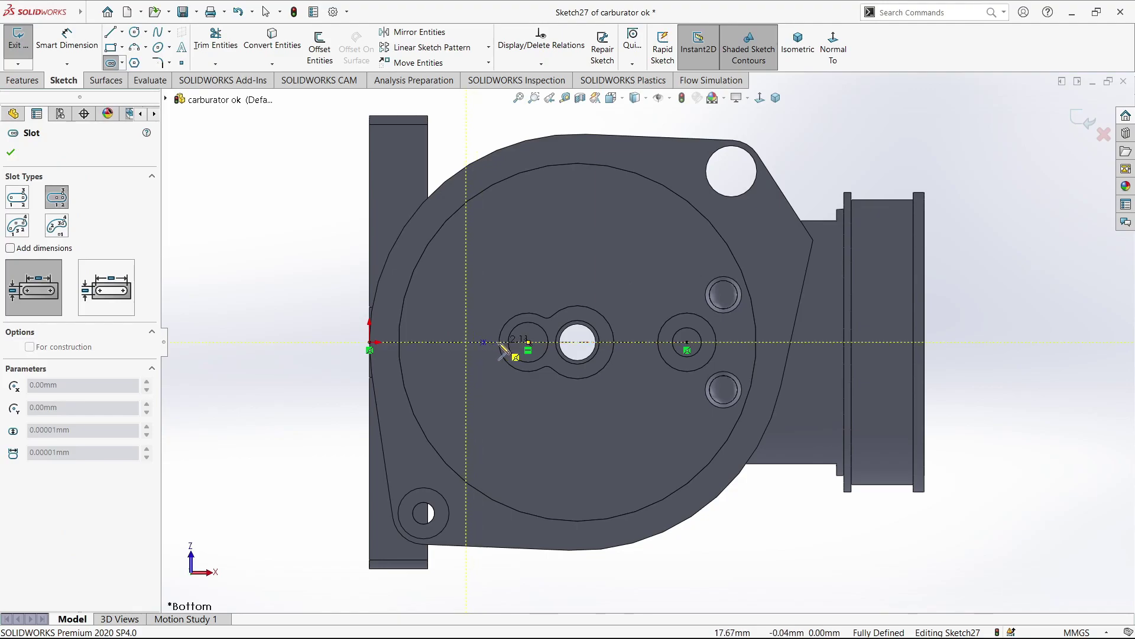
click(470, 351)
scroll(471, 348, up, 3)
- Dimension the slot with R3 end arcs and a 3 mm straight length
click(67, 42)
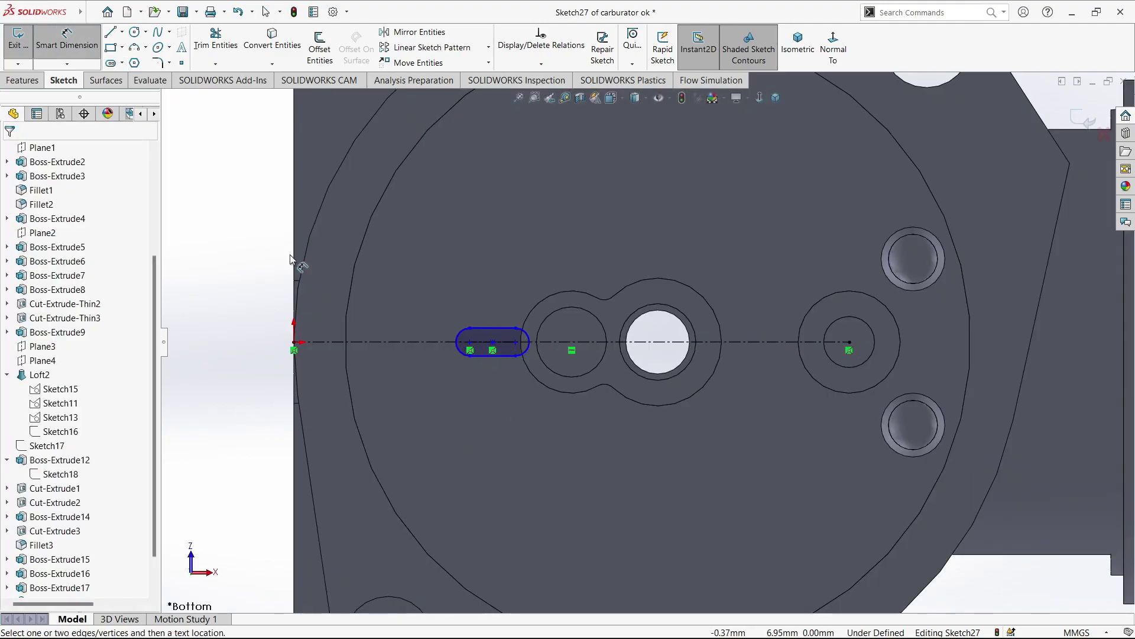
click(460, 355)
click(421, 382)
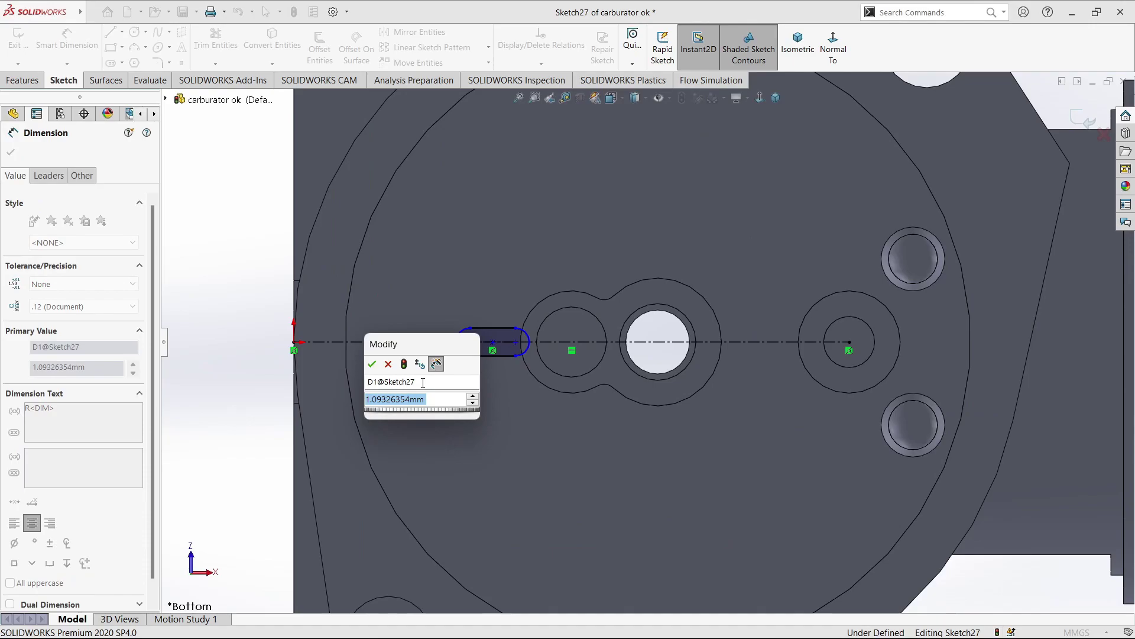
text(3)
key(Return)
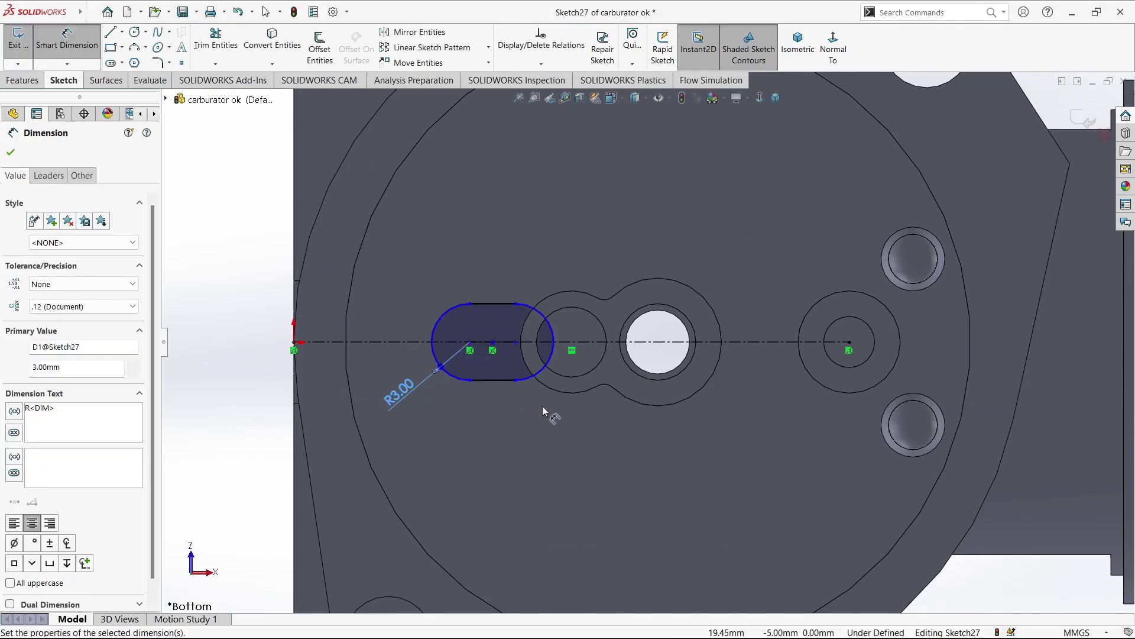
key(Escape)
key(Escape)
click(493, 379)
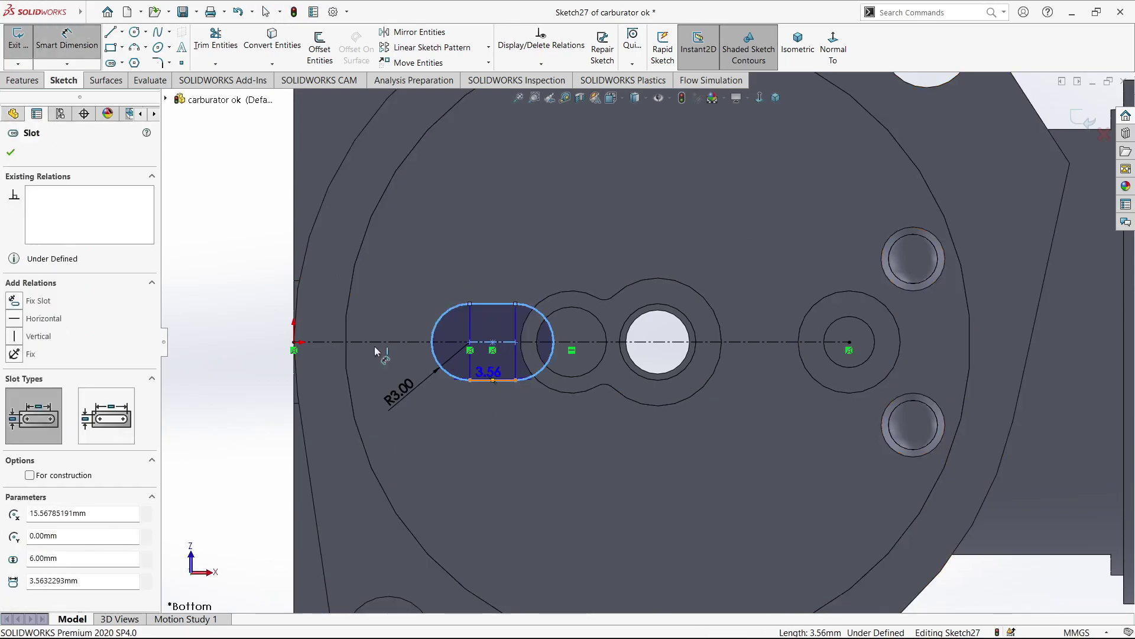
click(374, 350)
key(Return)
click(502, 253)
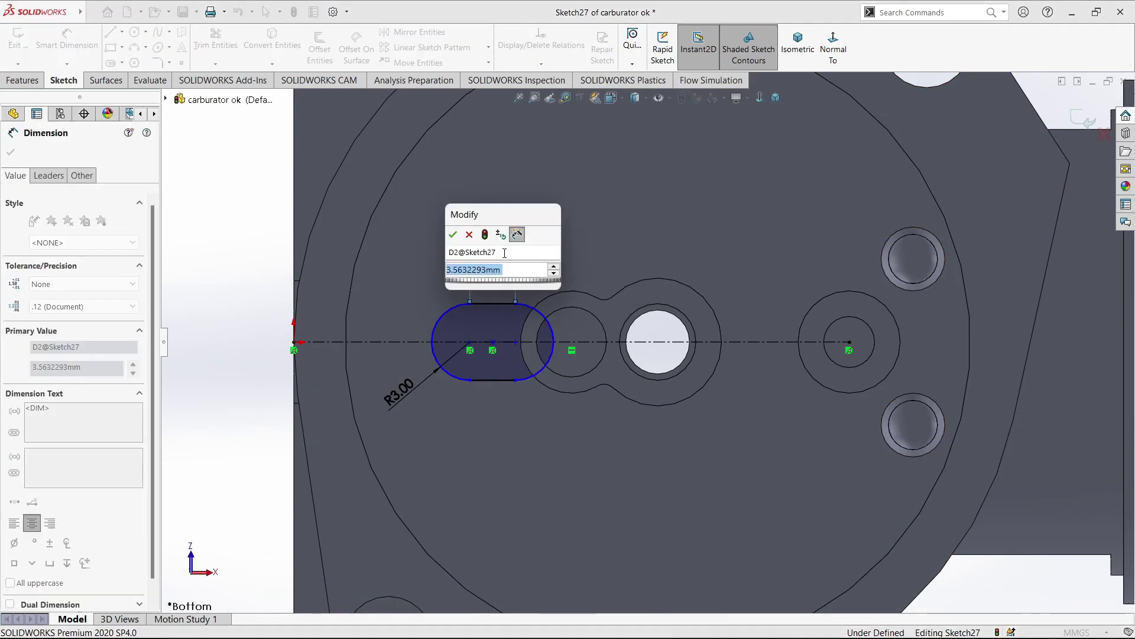
text(3)
key(Return)
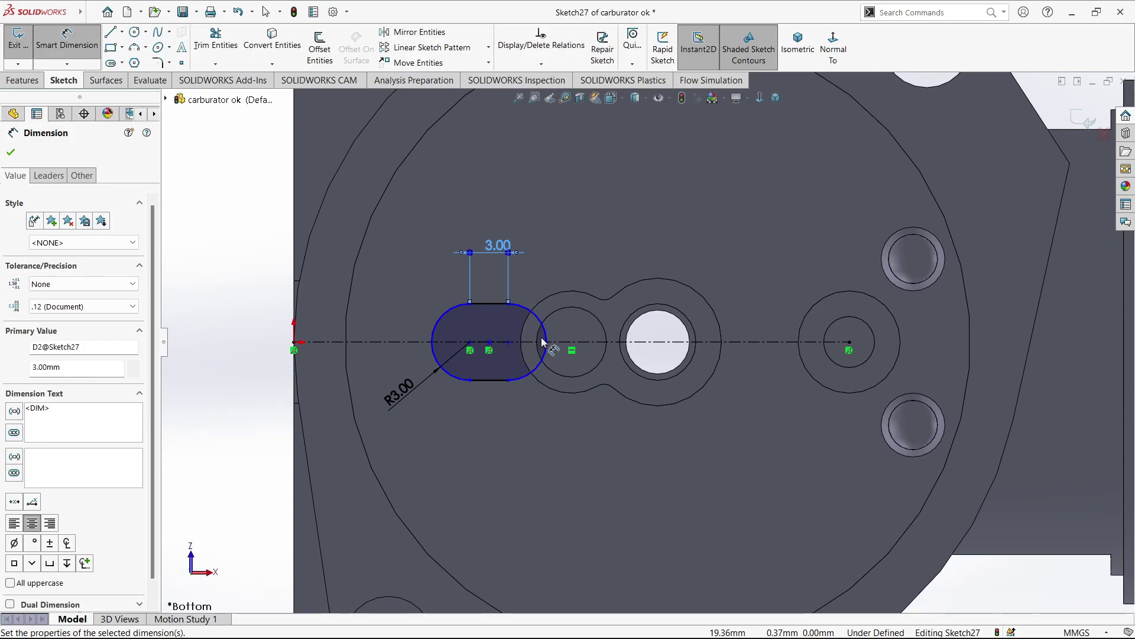
- Position the slot centre 15 mm from the origin
click(543, 342)
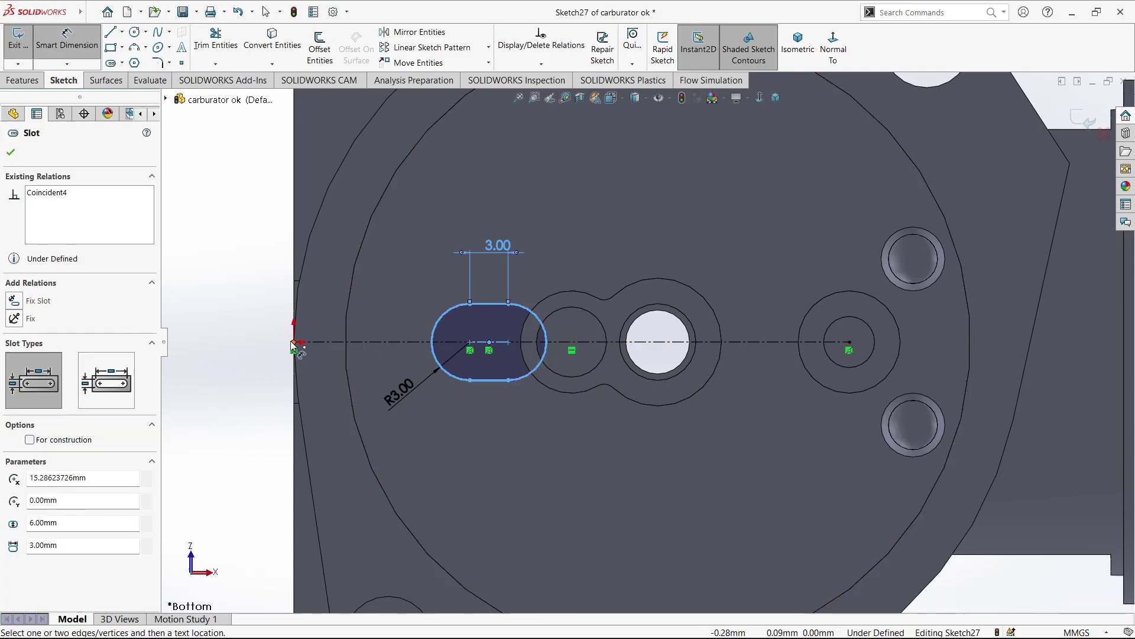
click(294, 343)
click(489, 342)
click(426, 463)
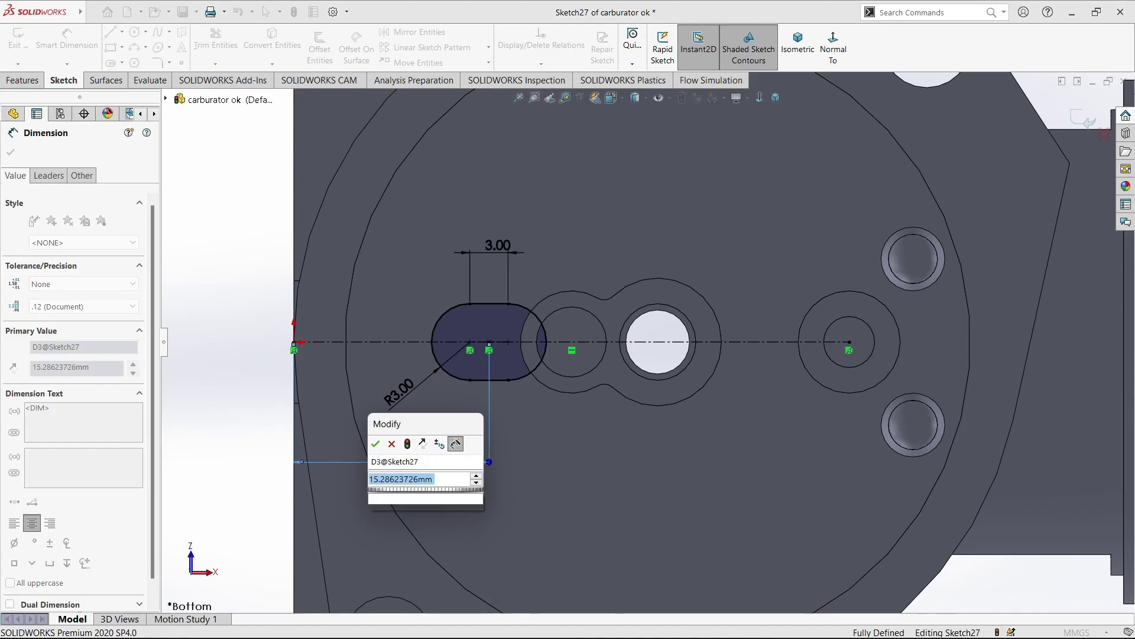
text(15)
key(Return)
key(Escape)
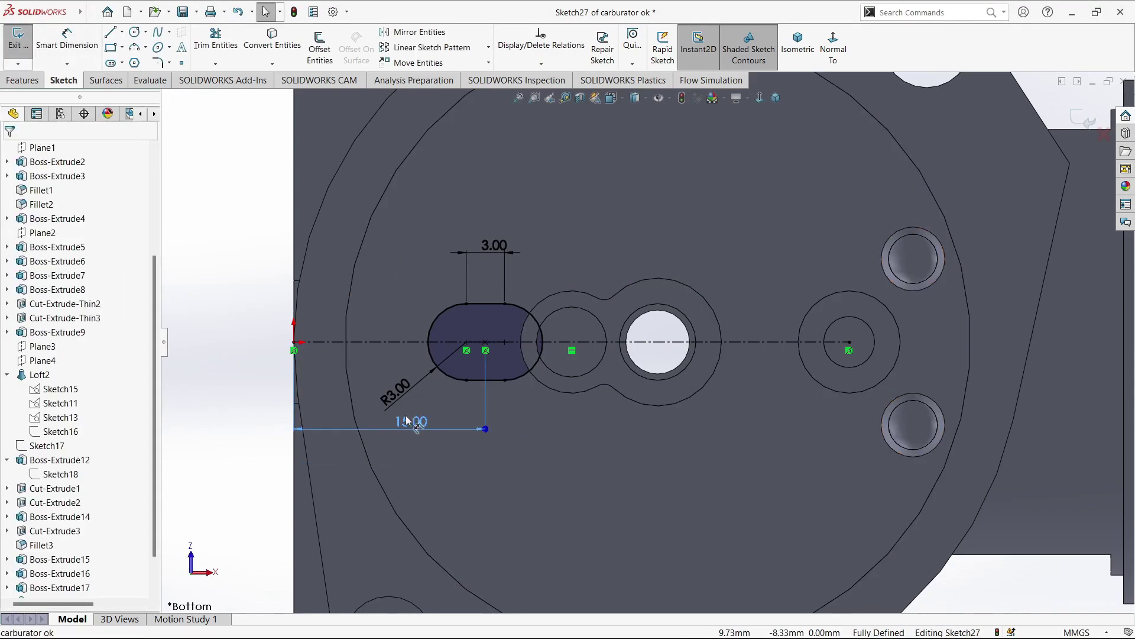
scroll(543, 314, down, 3)
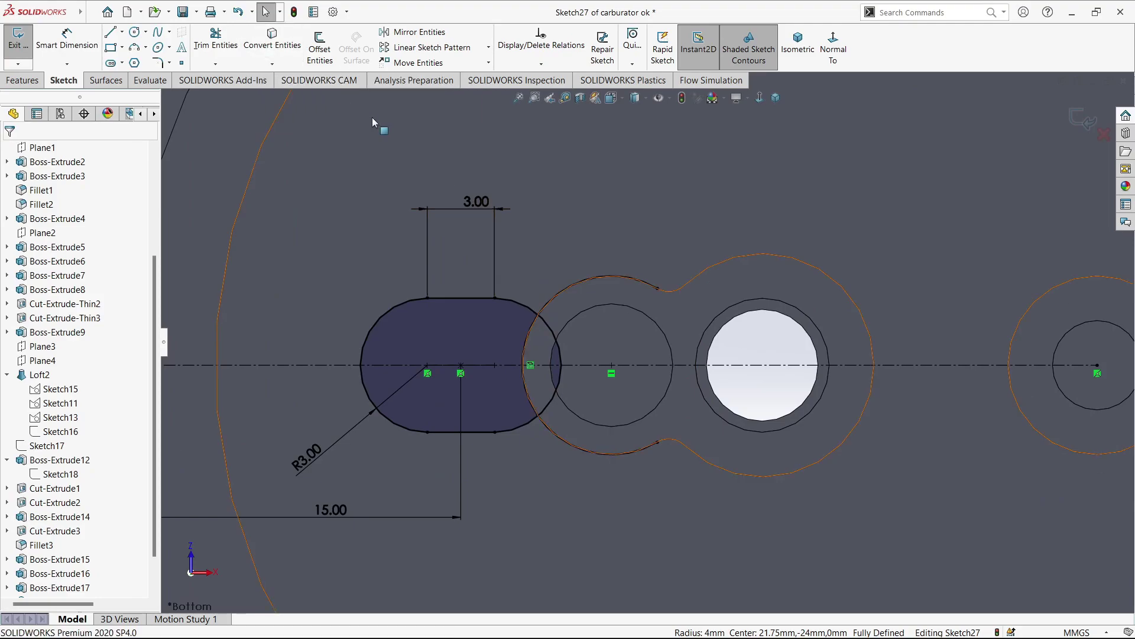
- Trim away the slot arc and circle portion where they overlap
click(216, 38)
click(559, 343)
click(590, 327)
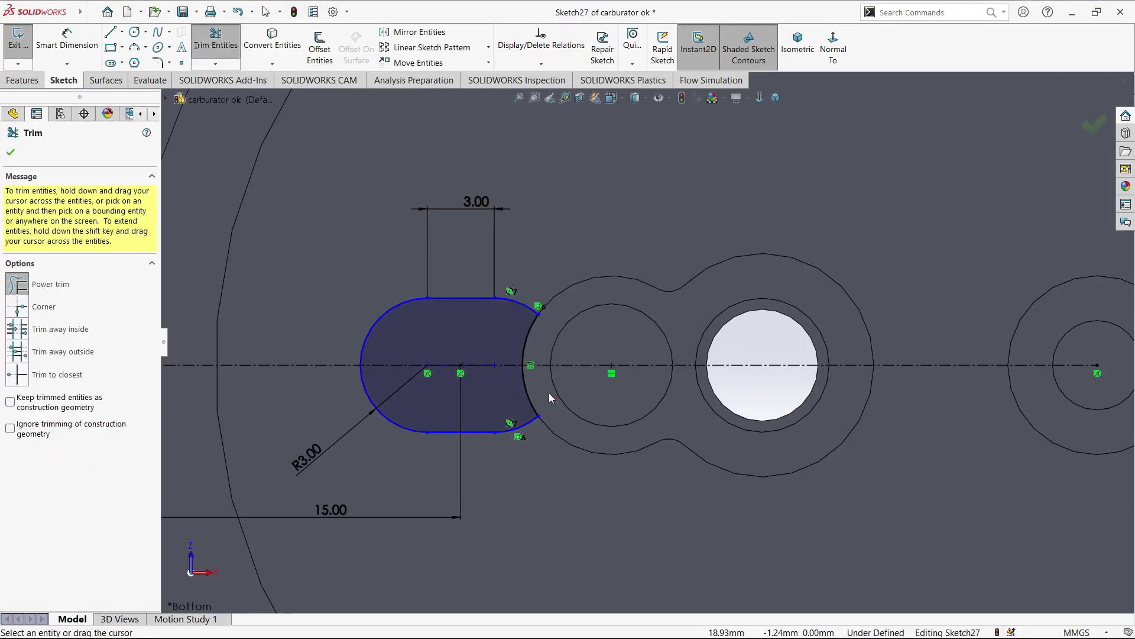
scroll(548, 393, up, 2)
key(Escape)
- Give the slot's lower-right corner arc a 3.00 radius dimension
key(d)
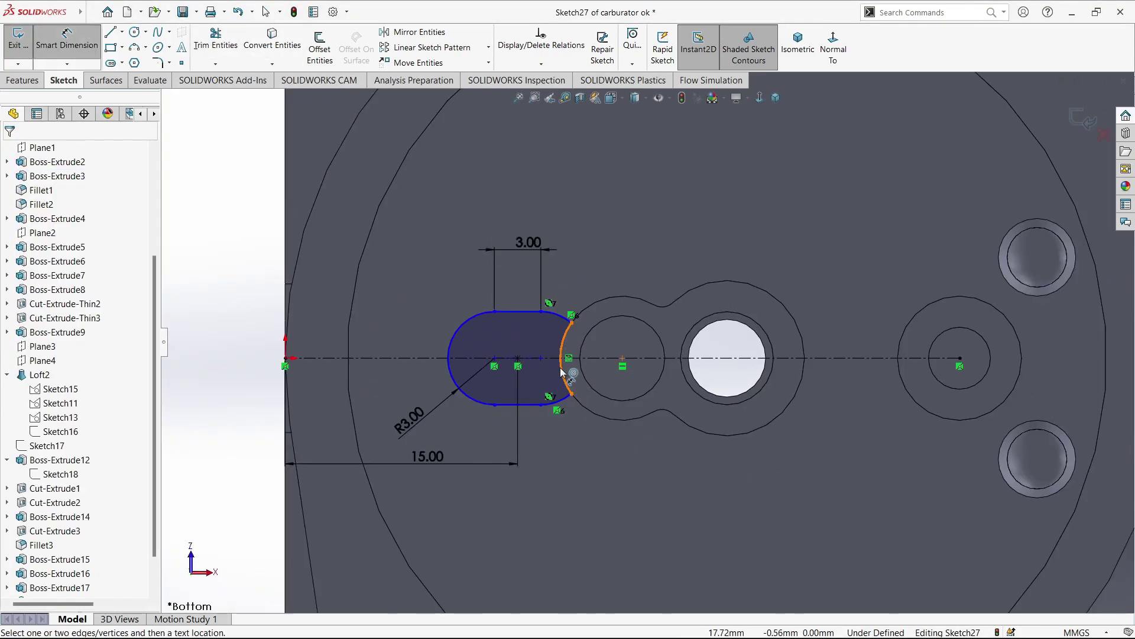
key(Escape)
click(559, 406)
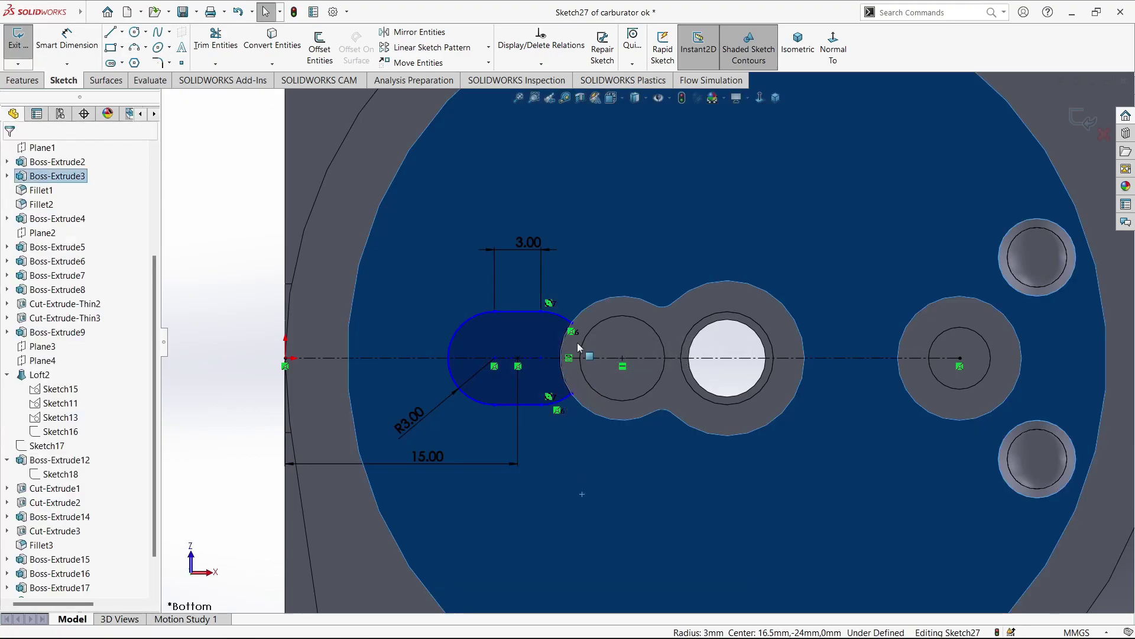
key(d)
click(566, 400)
click(600, 437)
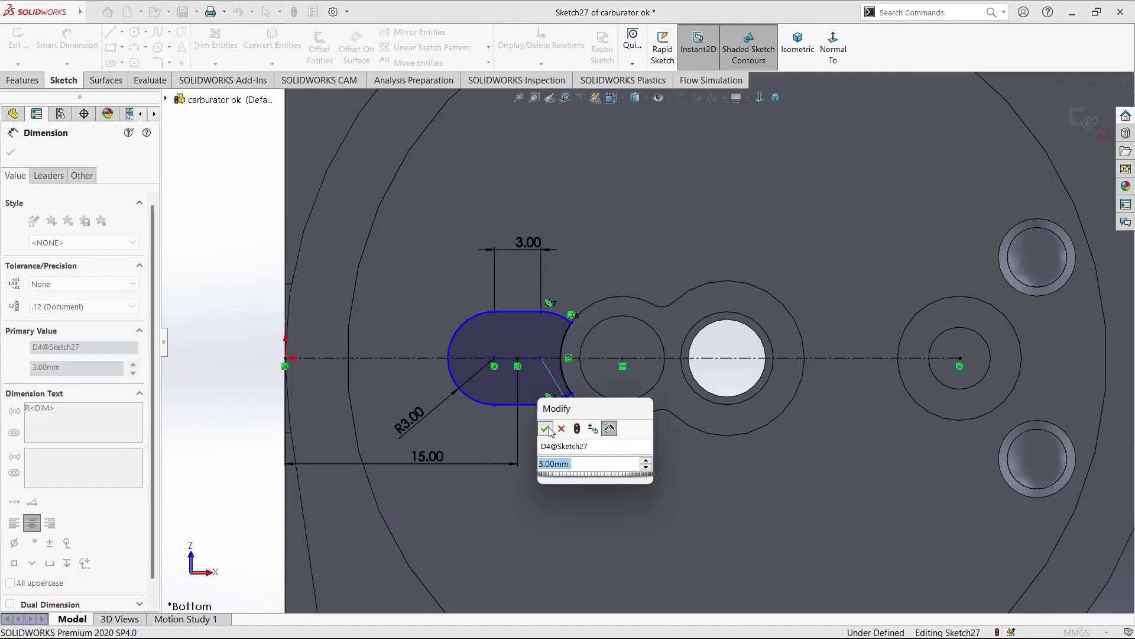
key(Return)
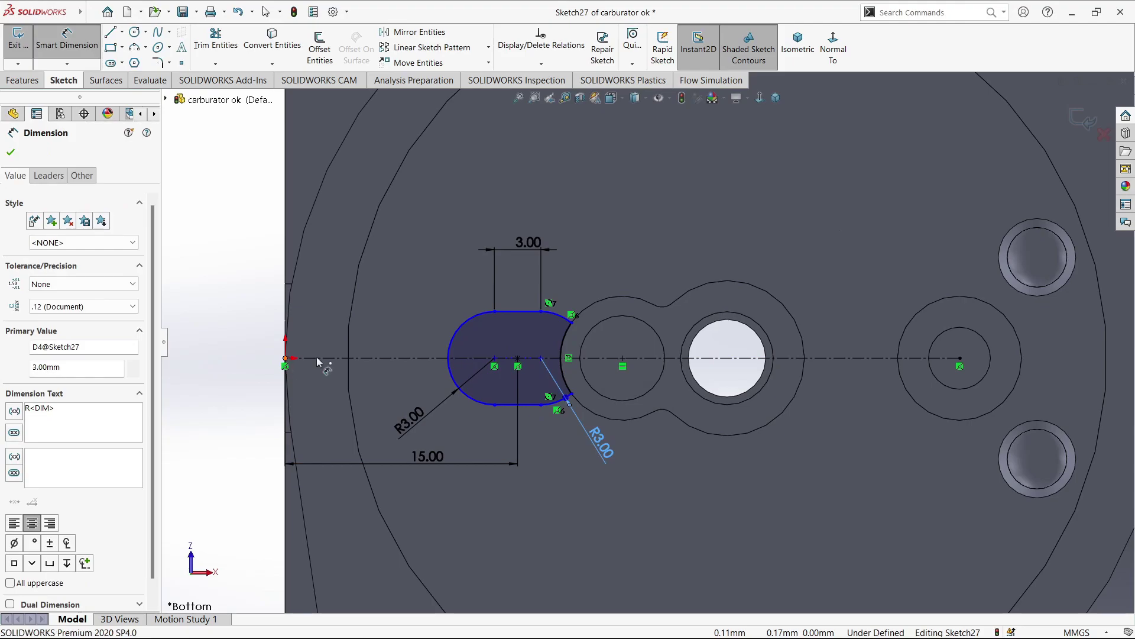
- Add a 13.50 offset from the origin to the arc centre and a 3.00 top length
click(286, 358)
click(494, 358)
click(422, 304)
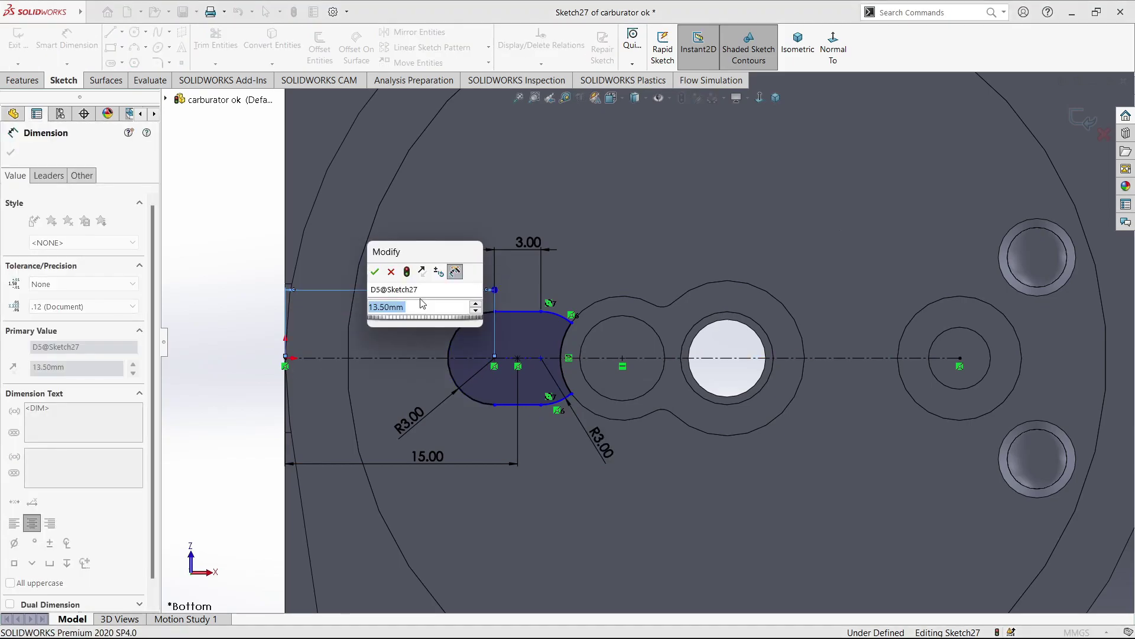
click(375, 273)
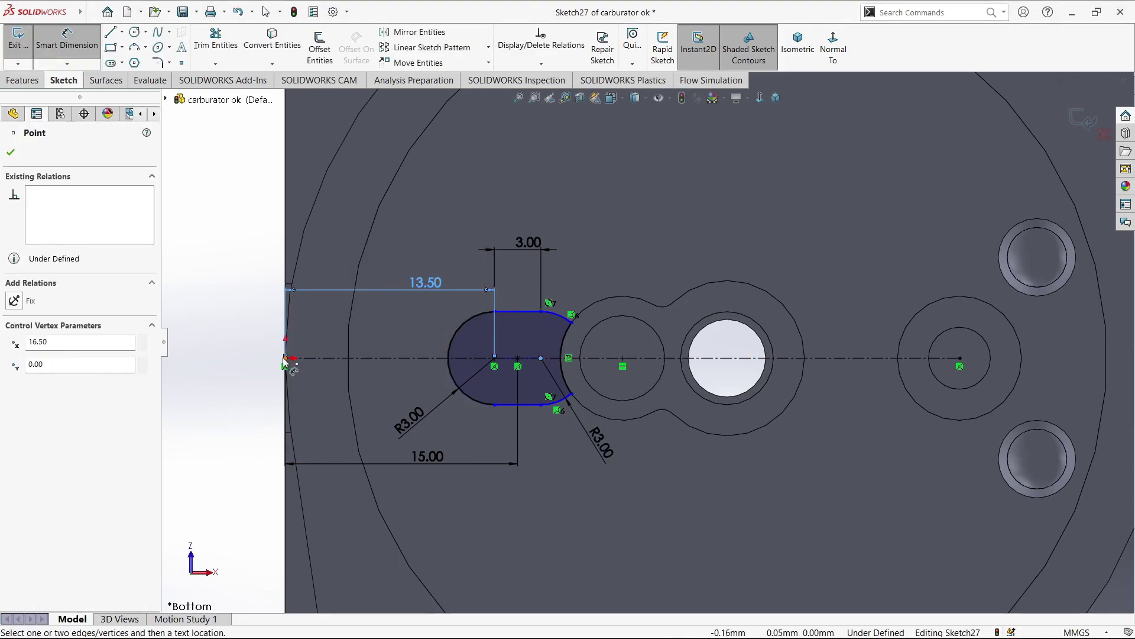
click(507, 212)
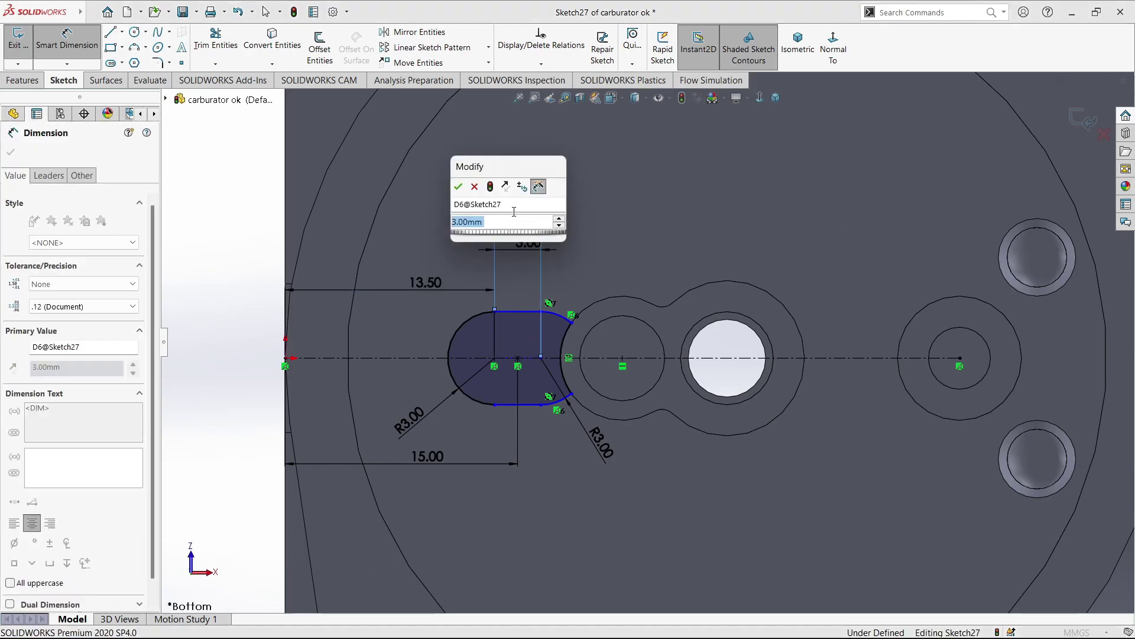
key(Return)
key(Escape)
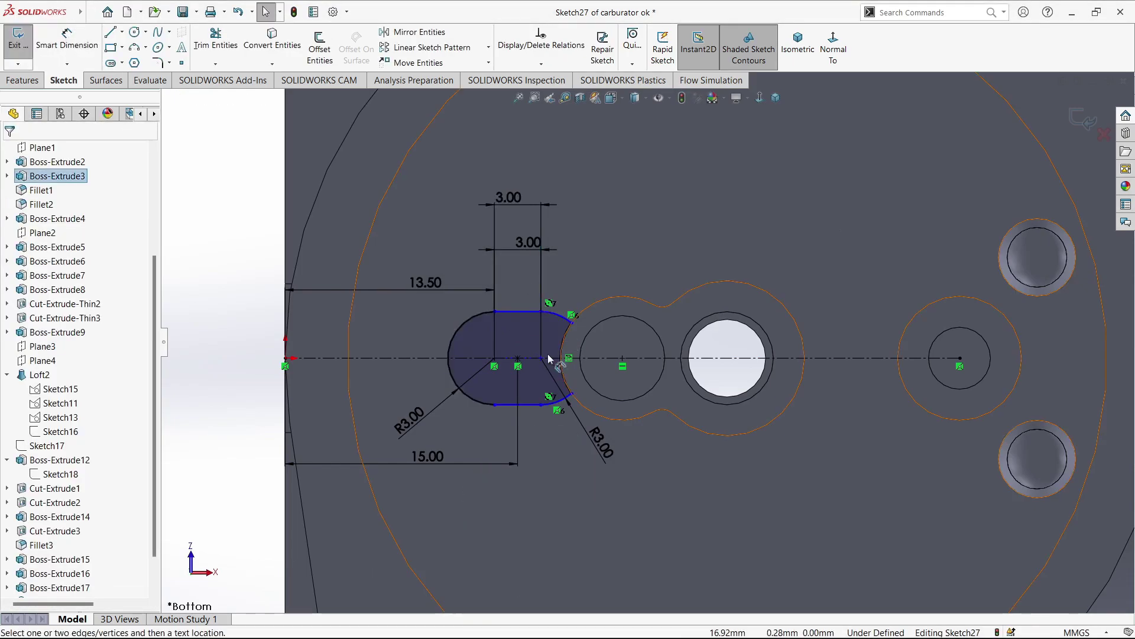
- Make the left arc and corner arcs tangent to the slot's top and bottom lines
click(517, 311)
ctrl+click(450, 355)
click(40, 361)
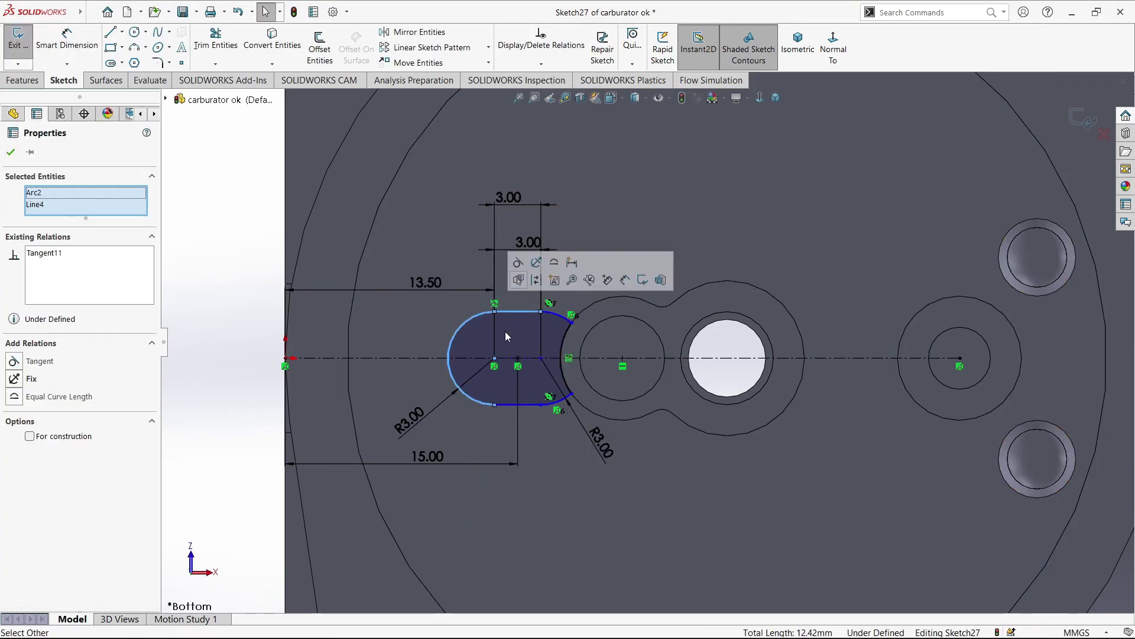
click(529, 404)
click(452, 381)
ctrl+click(514, 405)
click(565, 397)
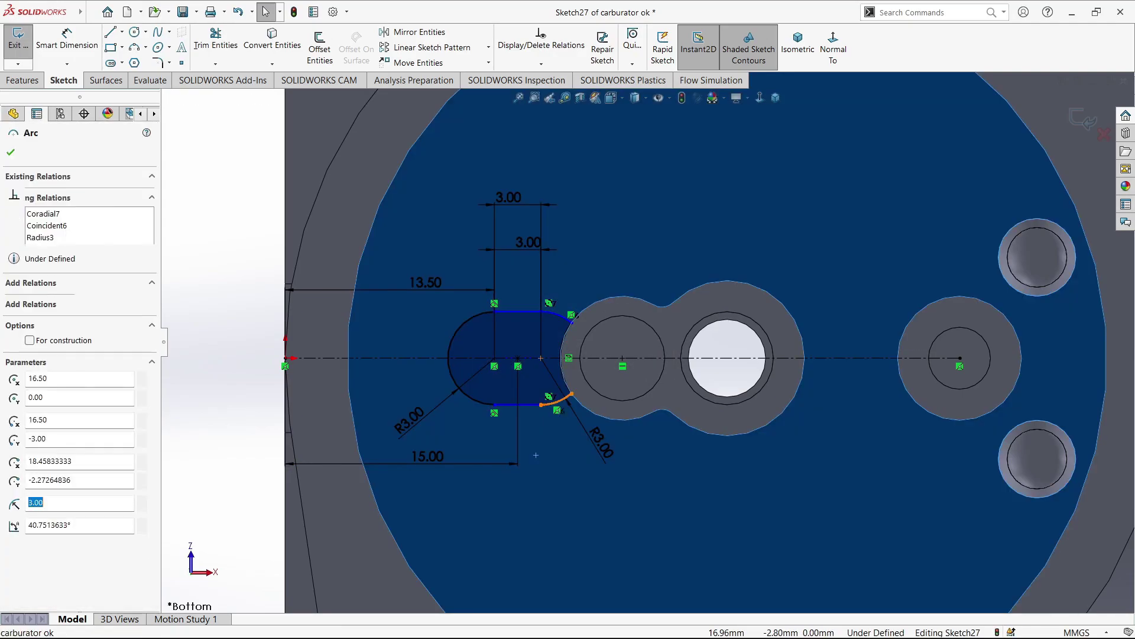
ctrl+click(532, 404)
click(582, 364)
key(Escape)
click(526, 311)
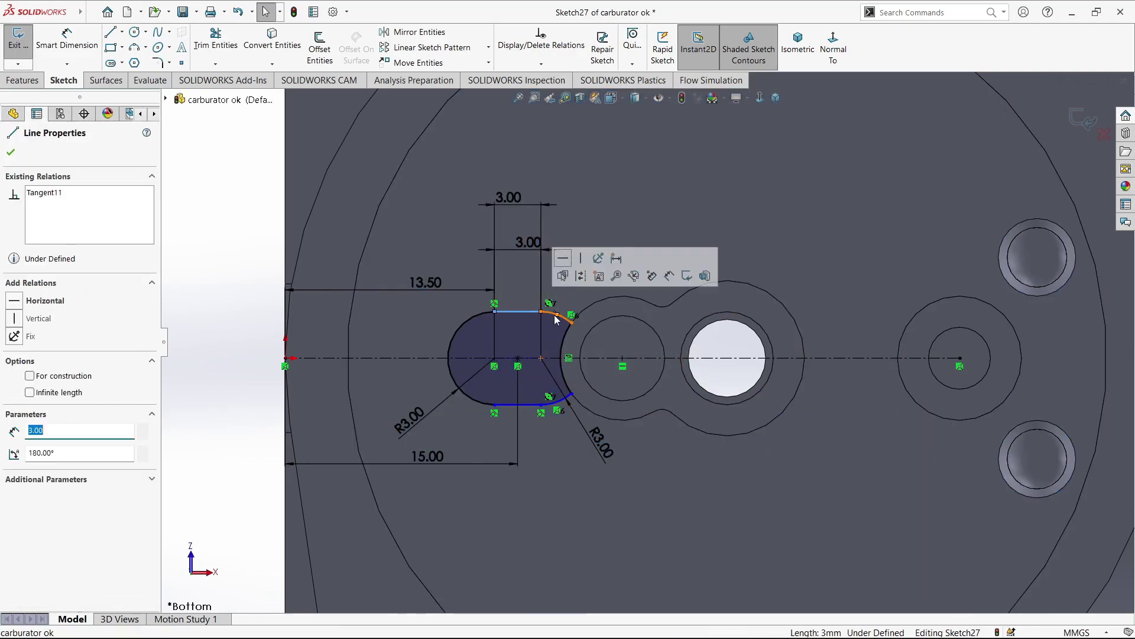
ctrl+click(526, 312)
- Make the upper-right corner arc tangent to the top line, fully defining the sketch
ctrl+click(528, 312)
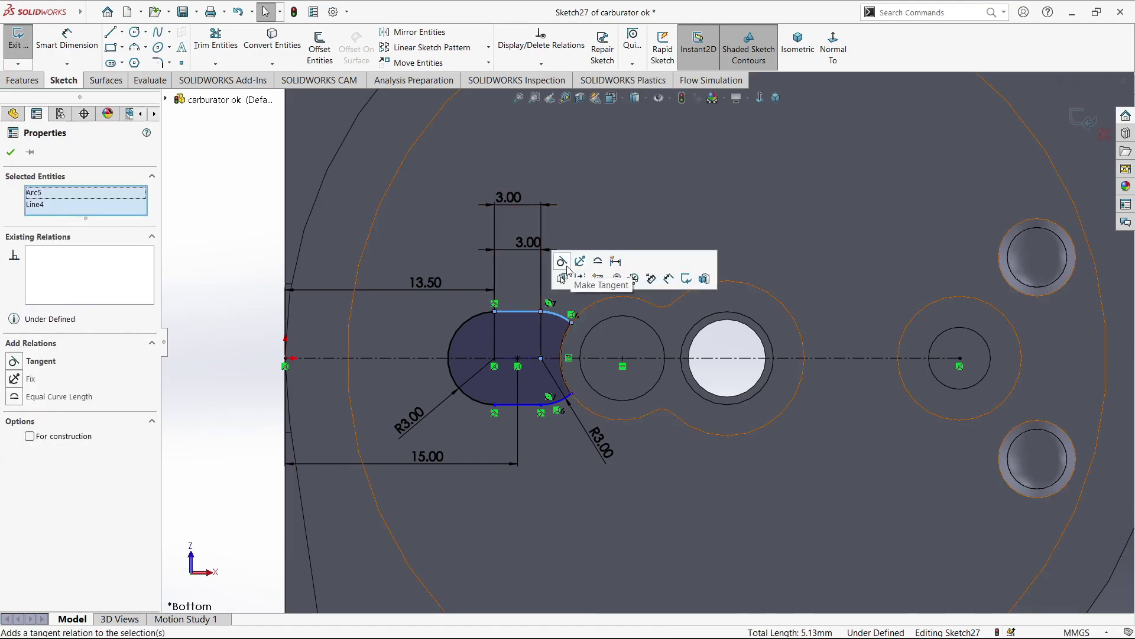
click(562, 274)
key(Escape)
- Extrude the slot sketch into a 6 mm boss on the bottom face
click(22, 80)
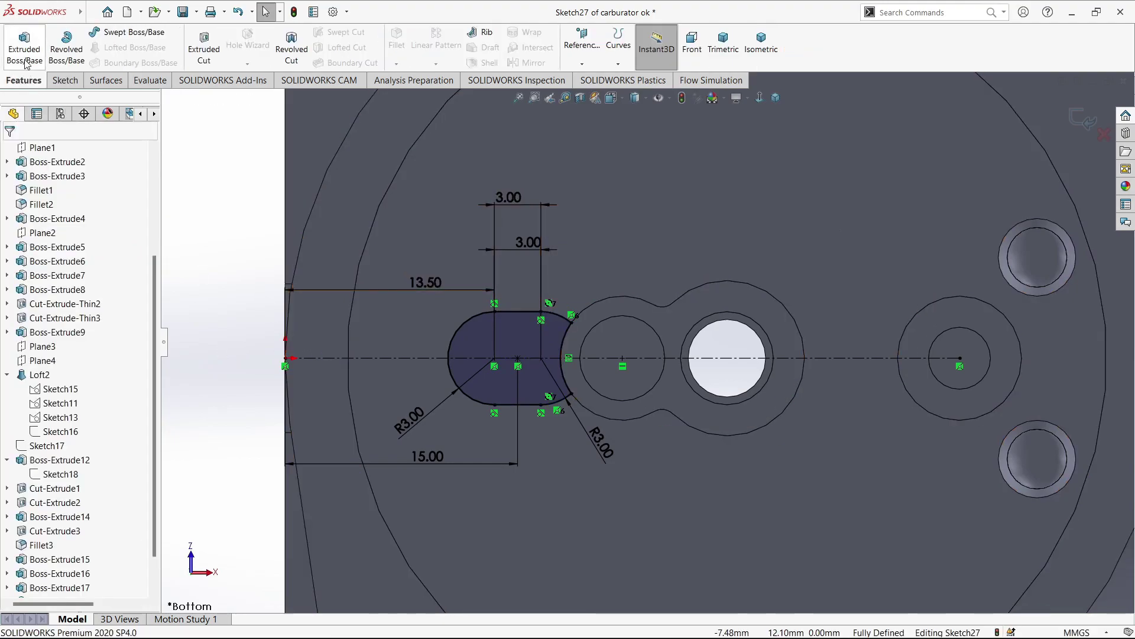
click(25, 44)
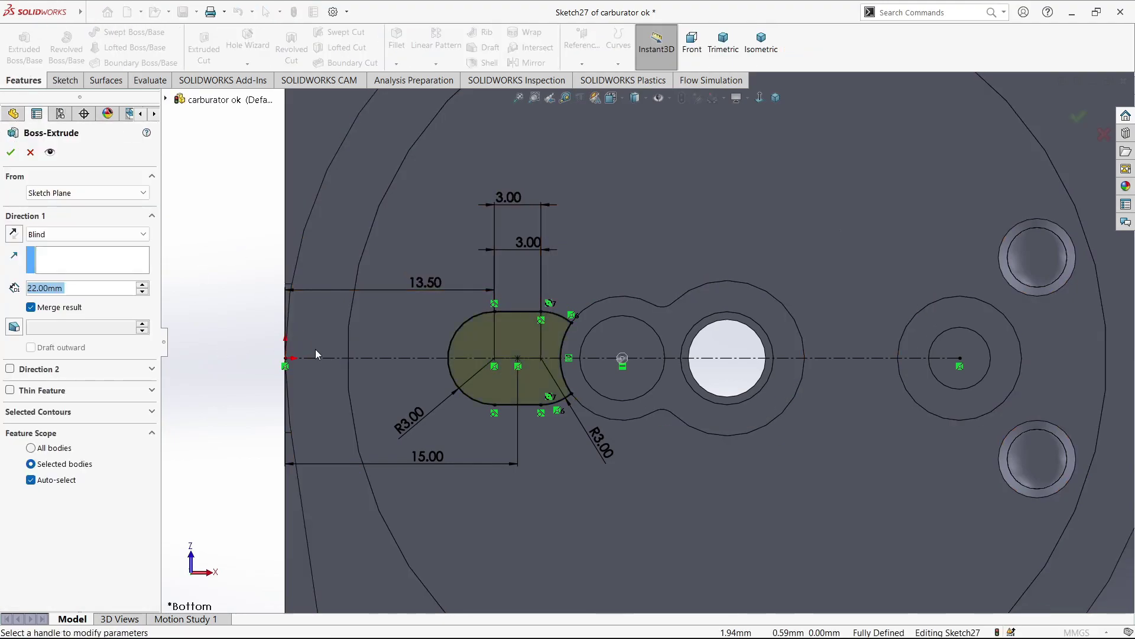
text(6)
key(Return)
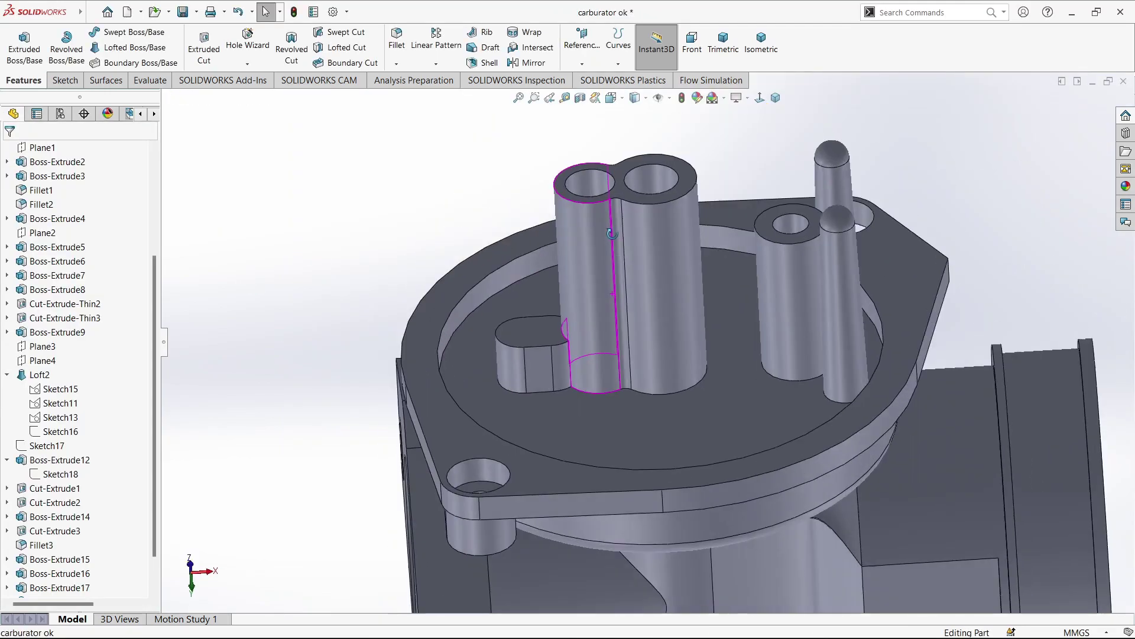
mouse_move(320, 257)
middle_down()
mouse_move(622, 345)
mouse_move(625, 391)
mouse_move(533, 305)
mouse_move(556, 331)
middle_up()
- Fillet the slot boss's top edge with a 1 mm radius
click(396, 44)
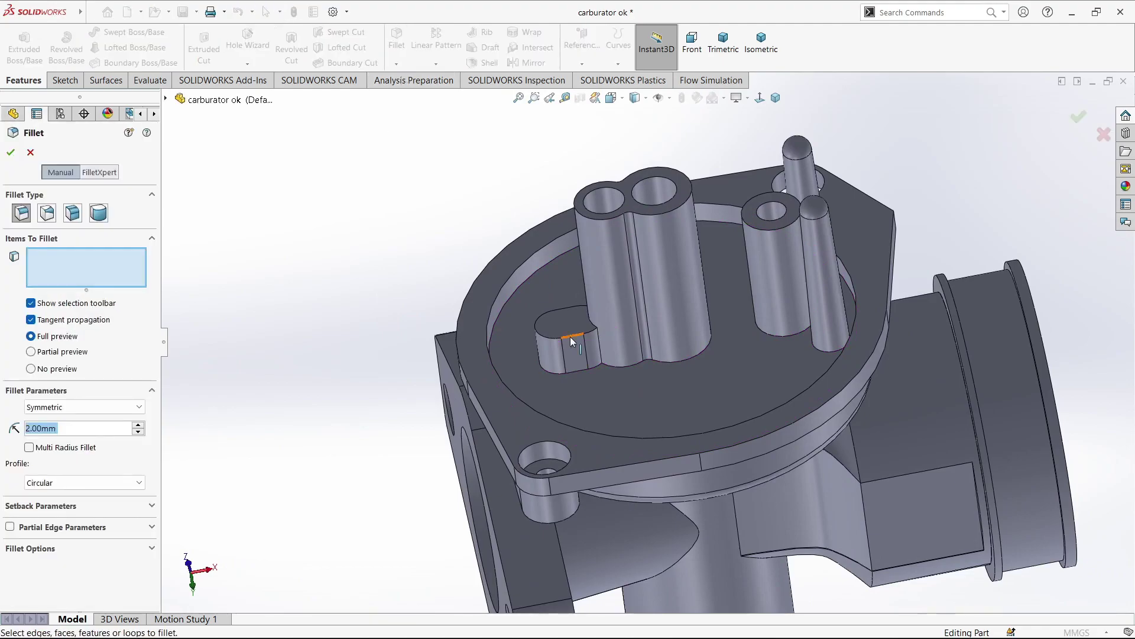
text(1)
key(Return)
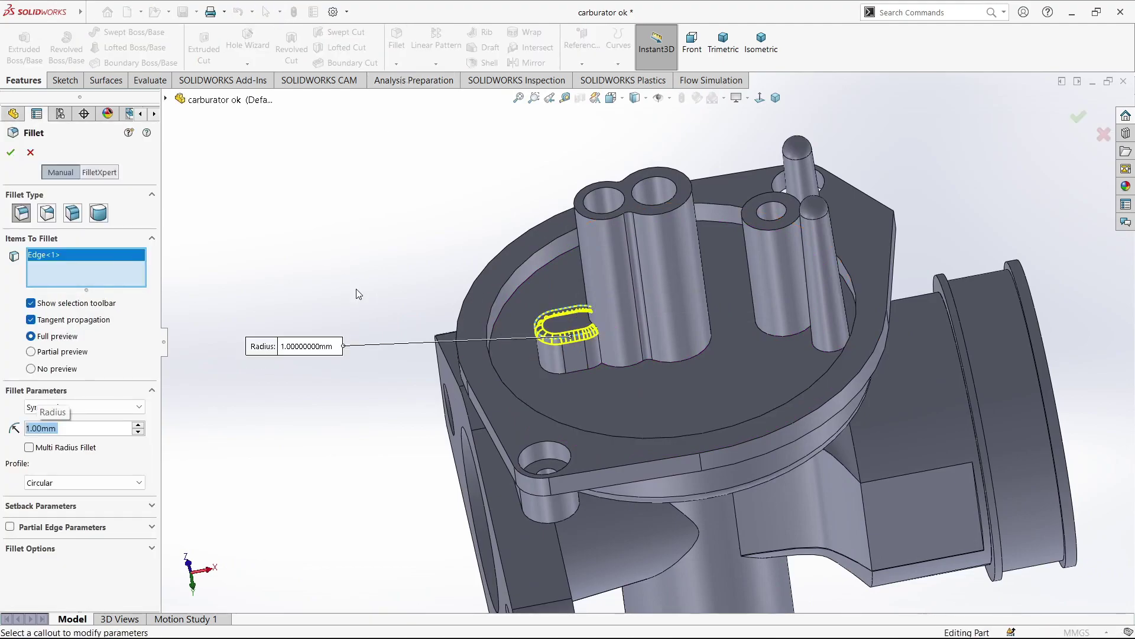
click(11, 152)
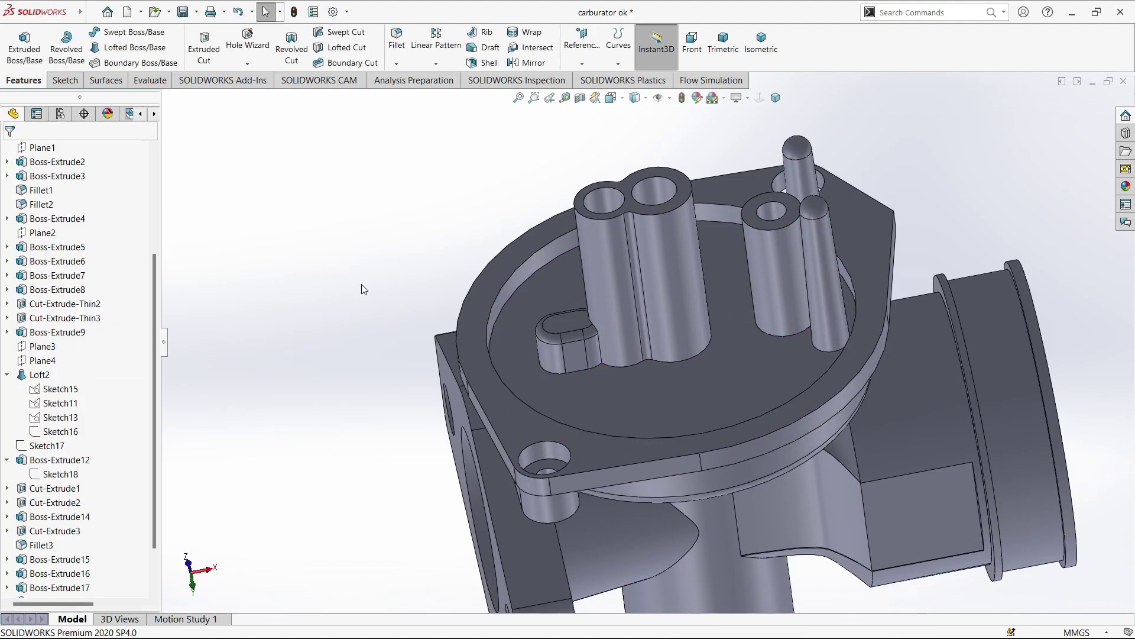
mouse_move(361, 284)
middle_down()
mouse_move(735, 372)
mouse_move(685, 350)
middle_up()
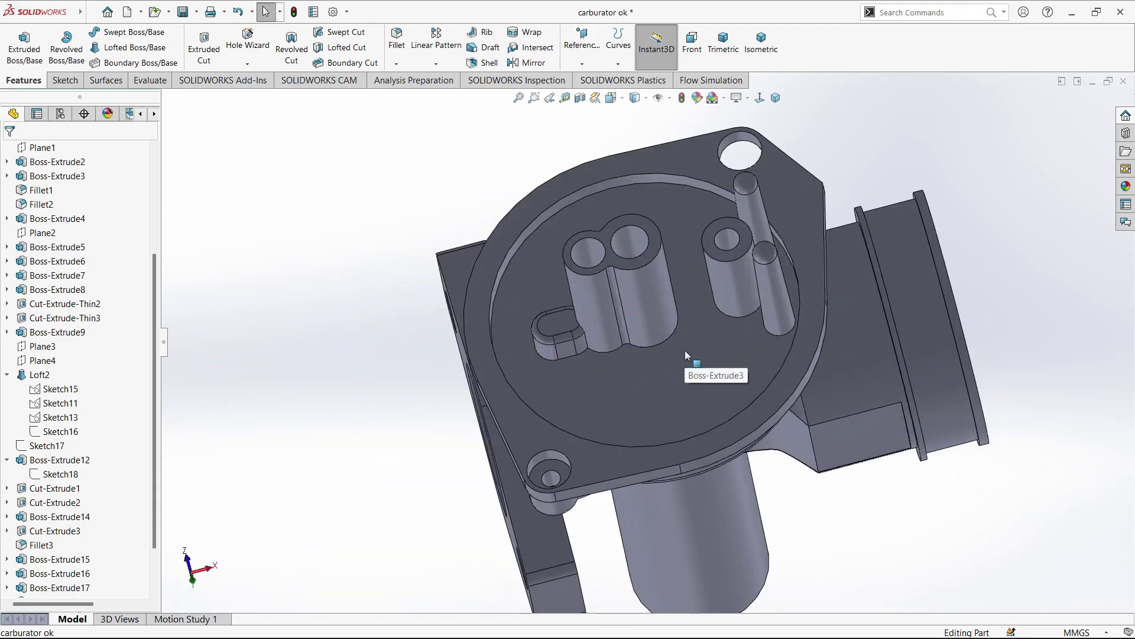
middle_drag(555, 359, 561, 385)
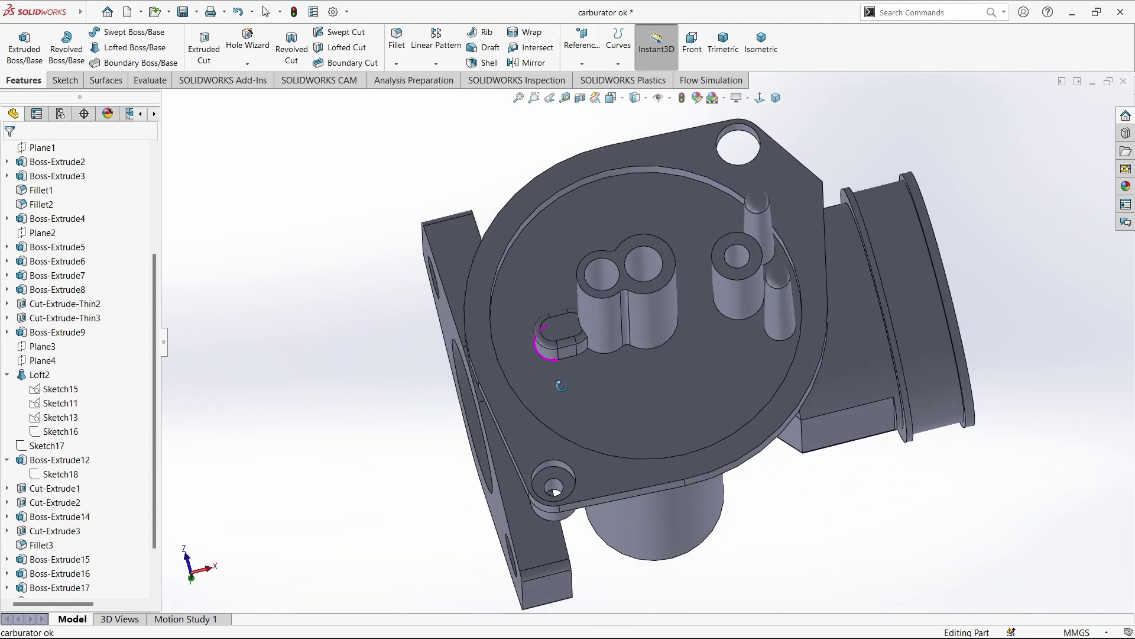
scroll(597, 361, down, 5)
scroll(77, 414, down, 2)
- Edit Fillet4 to include another edge of the slot boss
click(42, 587)
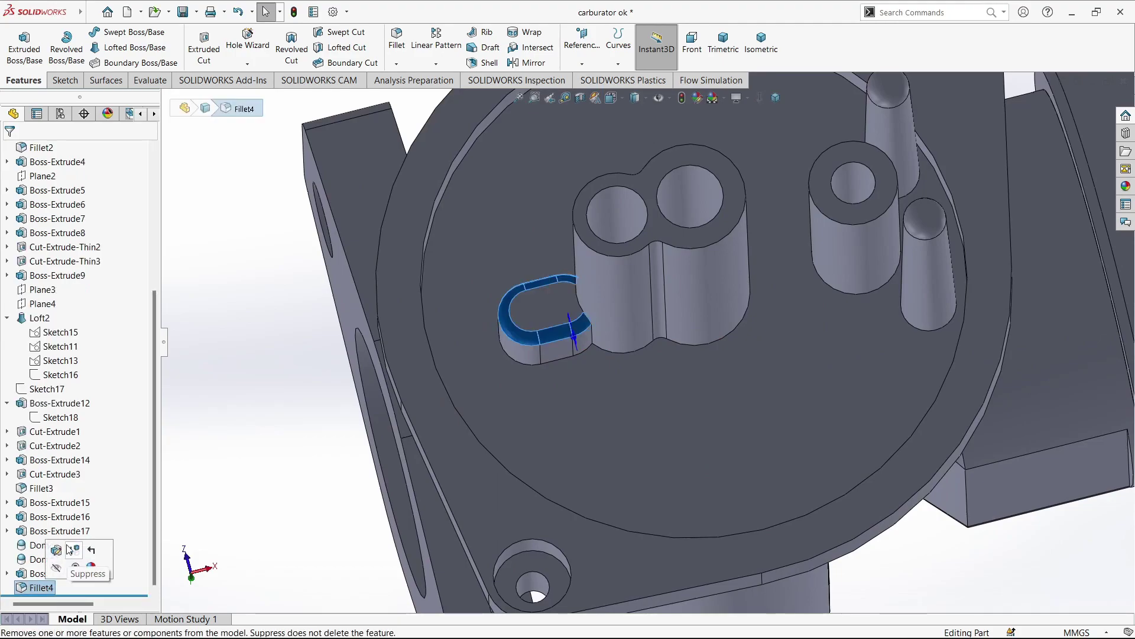
click(74, 549)
middle_drag(592, 355, 621, 342)
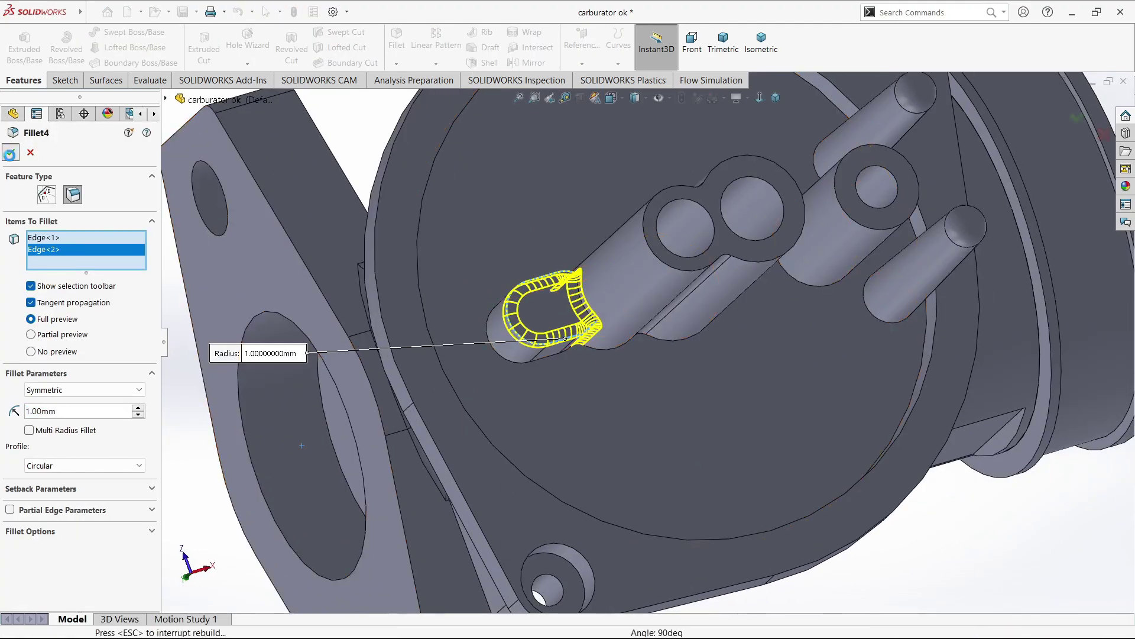
scroll(328, 284, up, 5)
middle_drag(327, 283, 621, 331)
scroll(640, 348, down, 5)
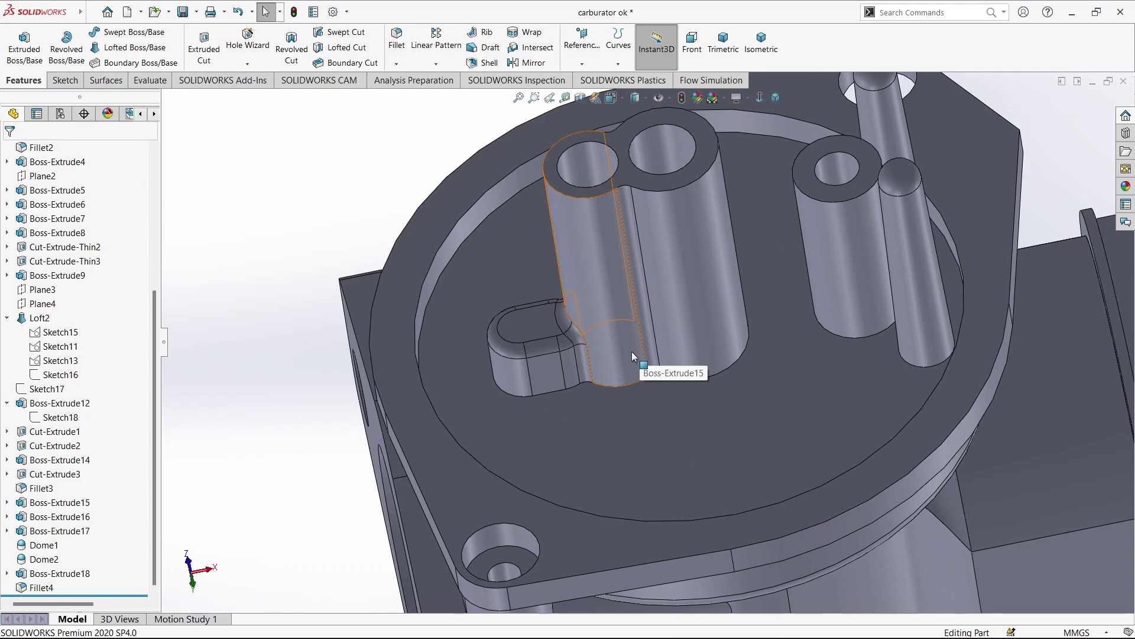
- Measure the 19.46 mm minimum distance between the flange face and a tube face
scroll(631, 351, up, 5)
mouse_move(588, 411)
middle_down()
mouse_move(698, 396)
mouse_move(668, 153)
middle_up()
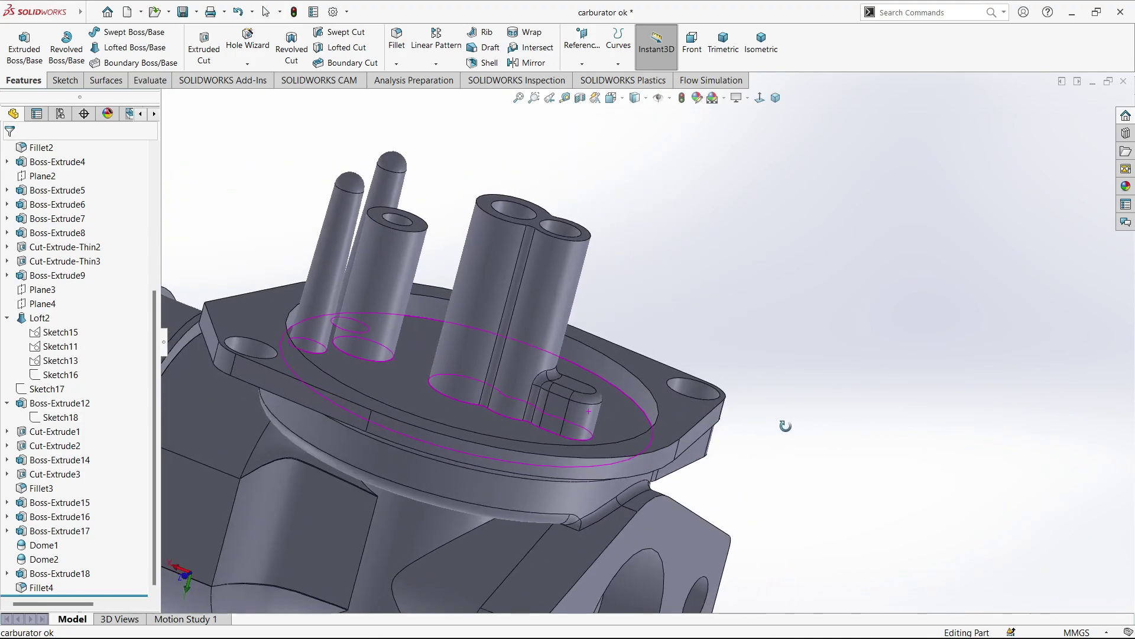
click(565, 97)
click(781, 354)
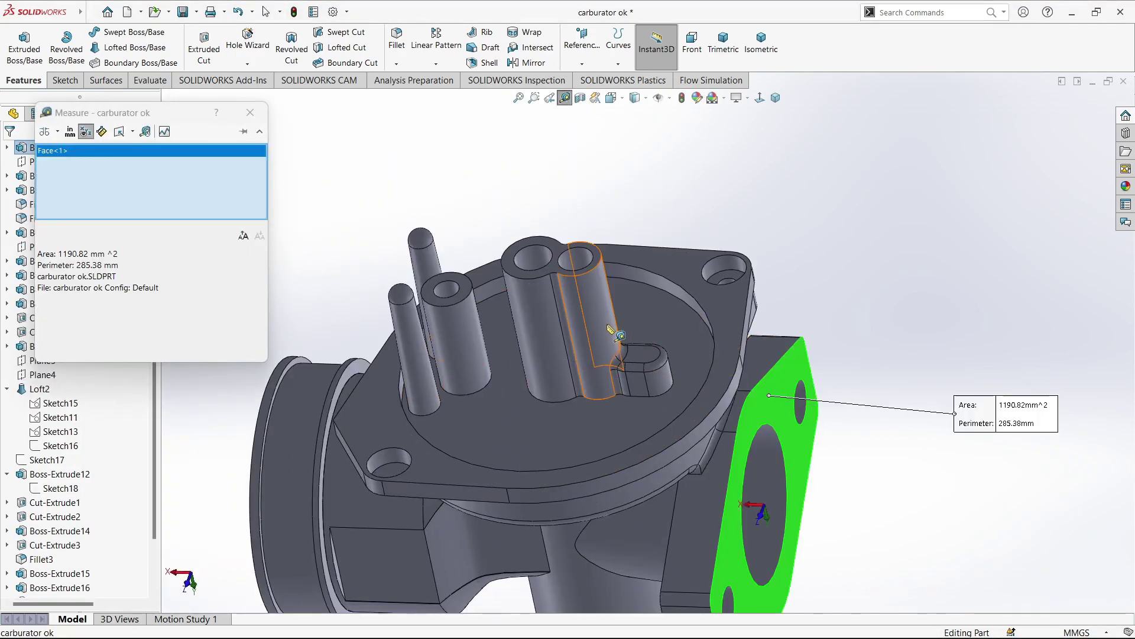
click(583, 331)
middle_drag(708, 412, 562, 467)
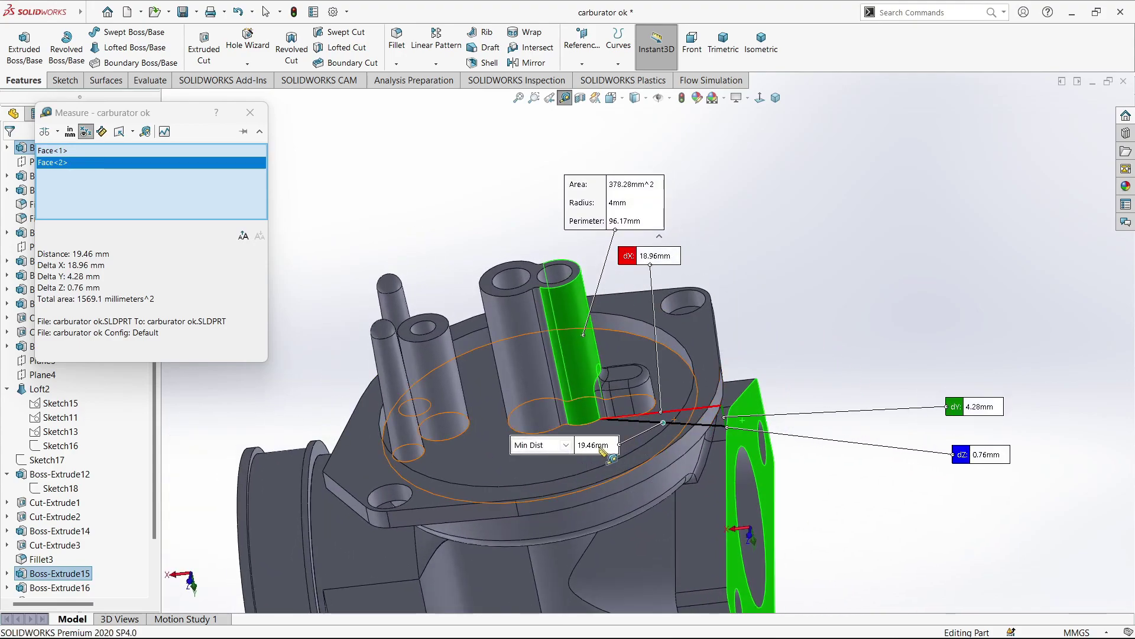
middle_drag(786, 334, 563, 131)
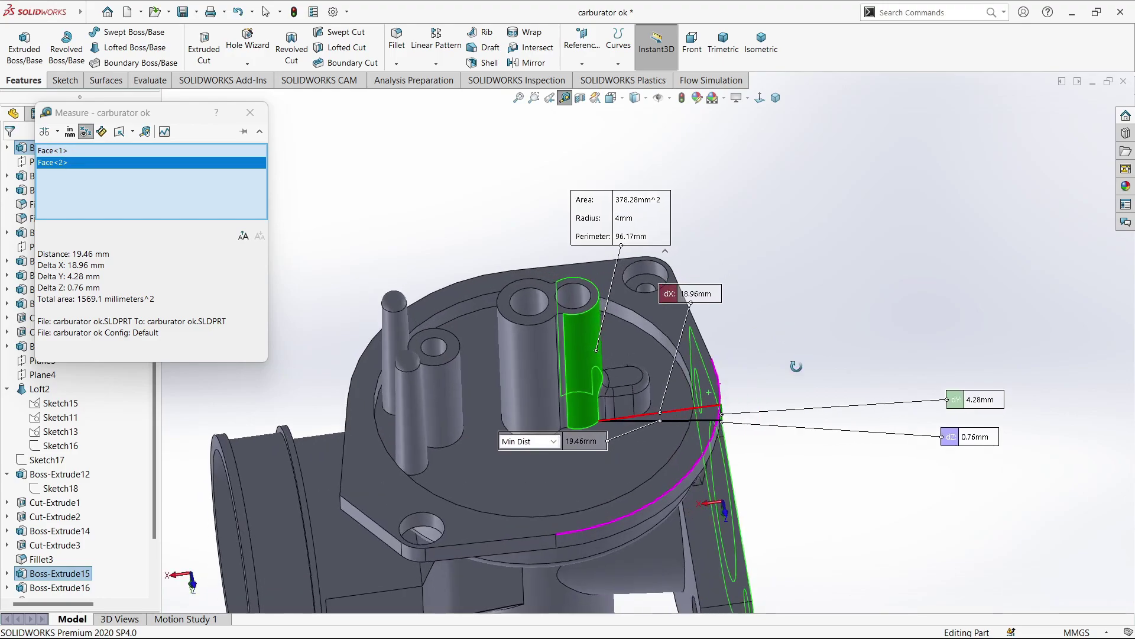
key(Escape)
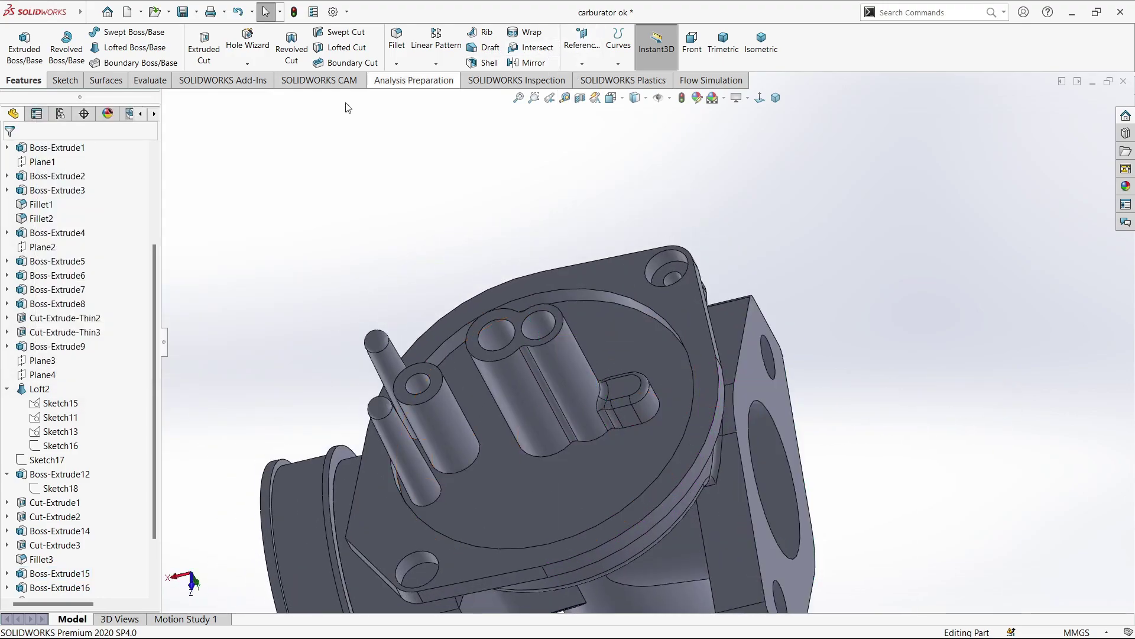
- Create Plane5 offset 21.50 mm from the flange face toward the body, viewed normal
click(754, 379)
click(581, 64)
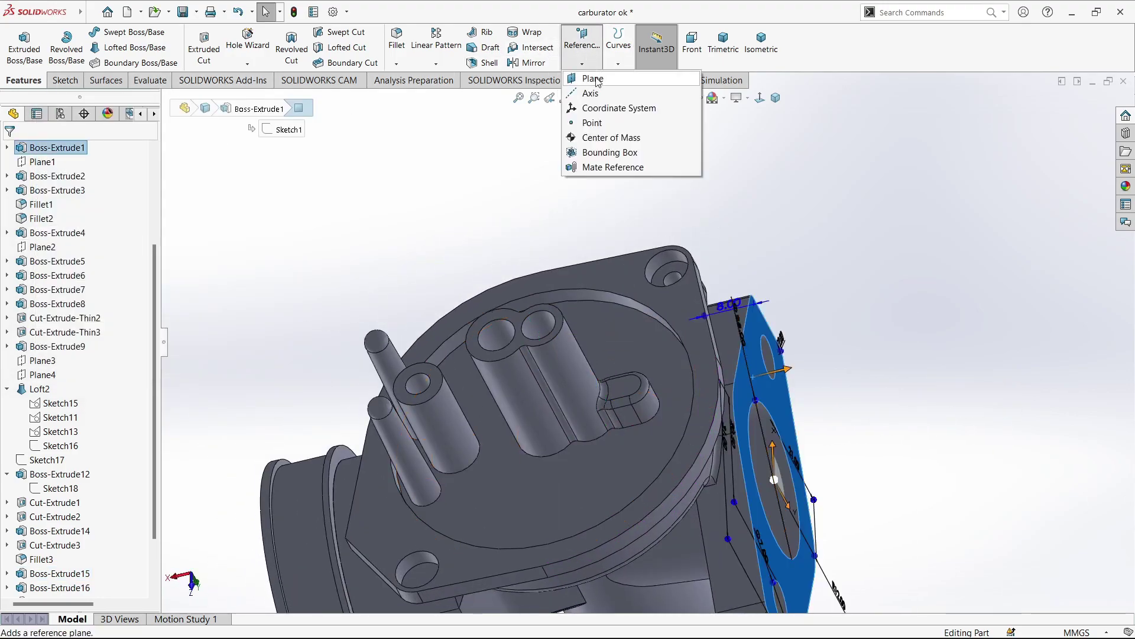
text(20)
key(Return)
click(32, 359)
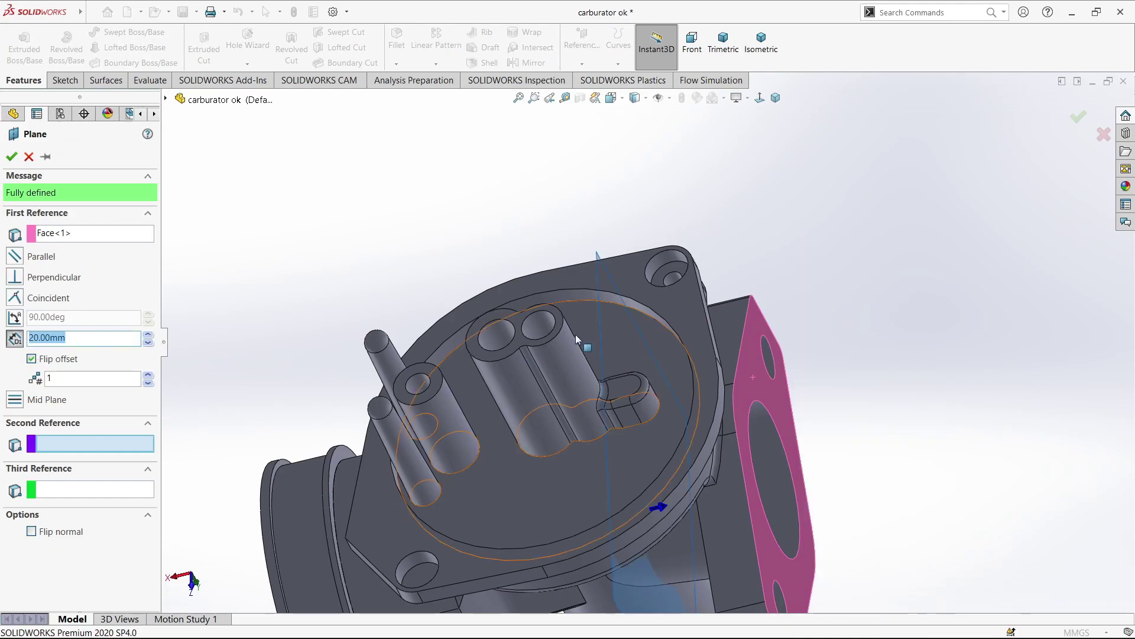
key(space)
click(489, 329)
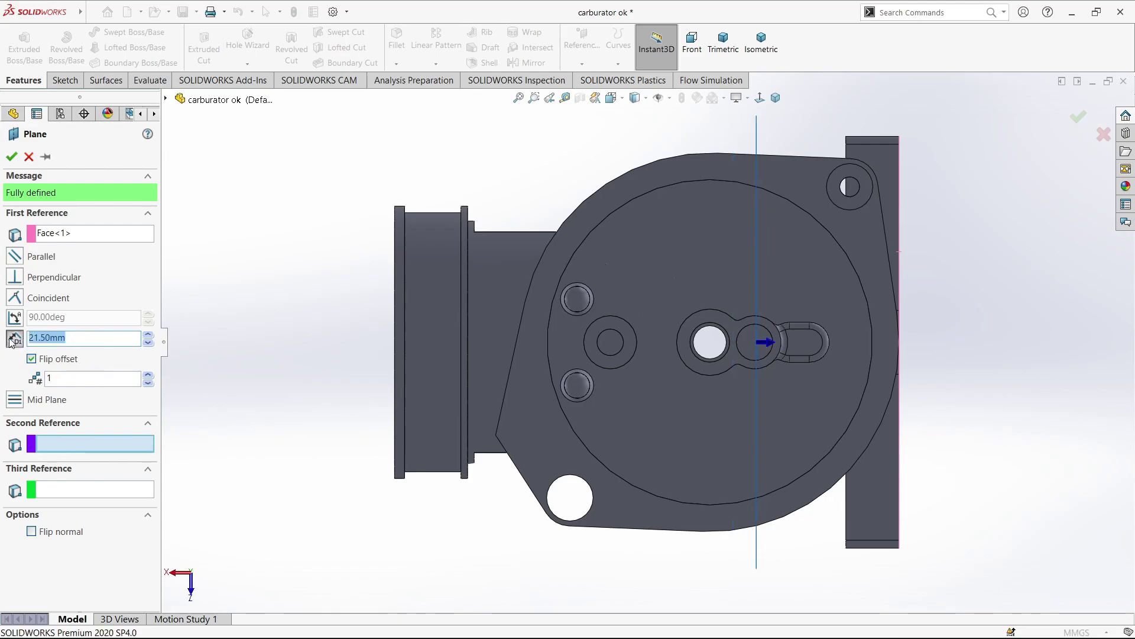
key(Return)
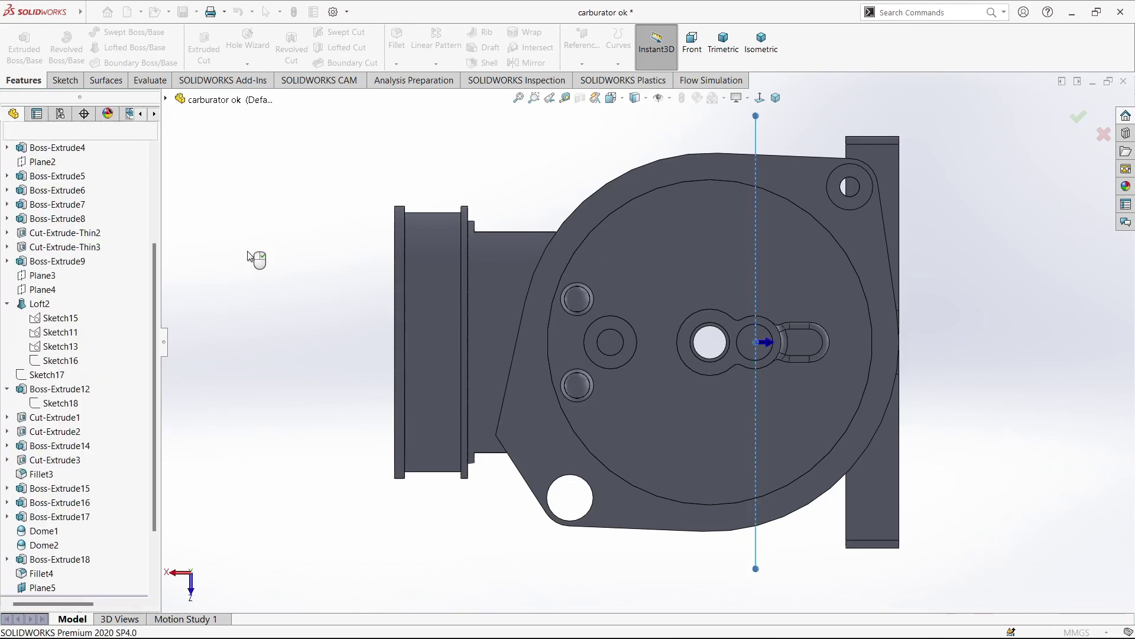
key(space)
click(647, 422)
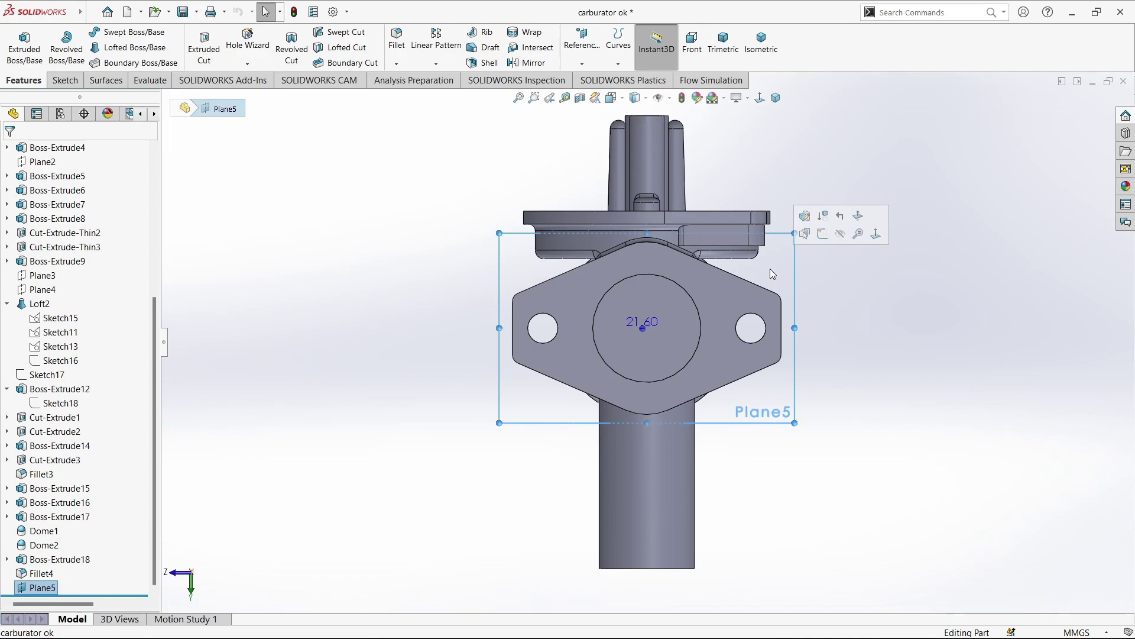
- Start a new sketch on Plane5, viewed straight on
click(876, 234)
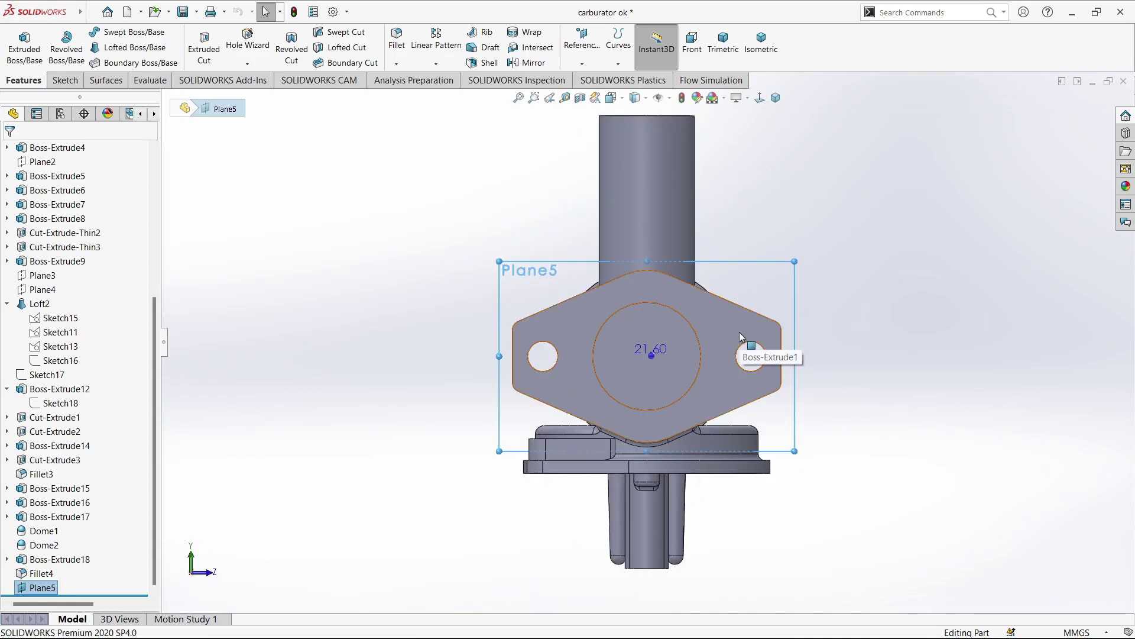
ctrl+middle_drag(722, 323, 722, 219)
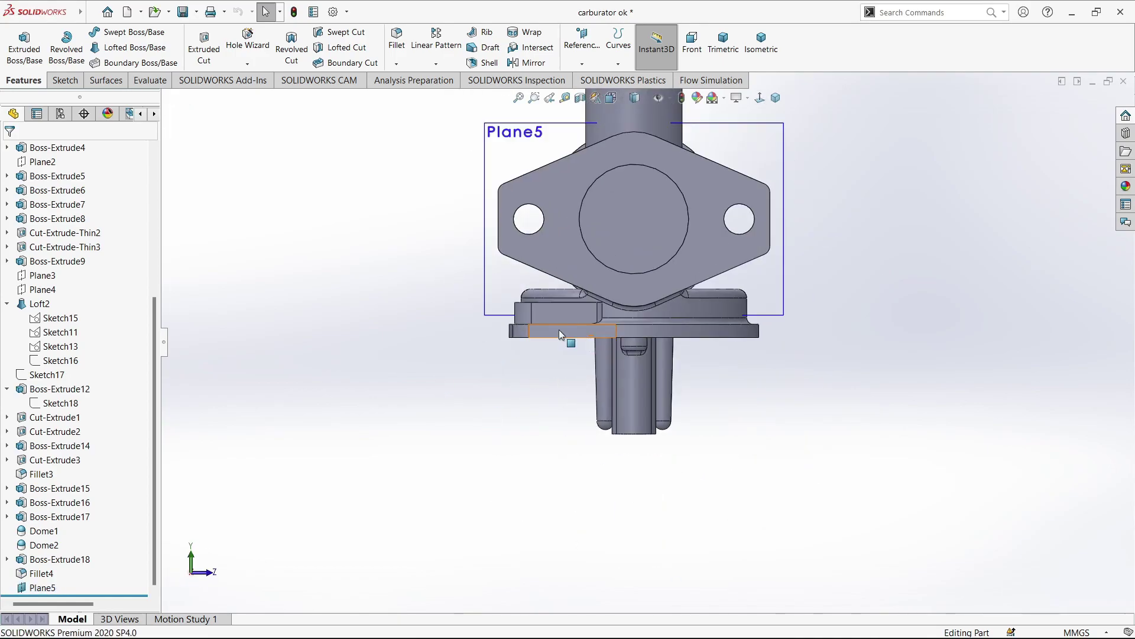
scroll(559, 328, down, 2)
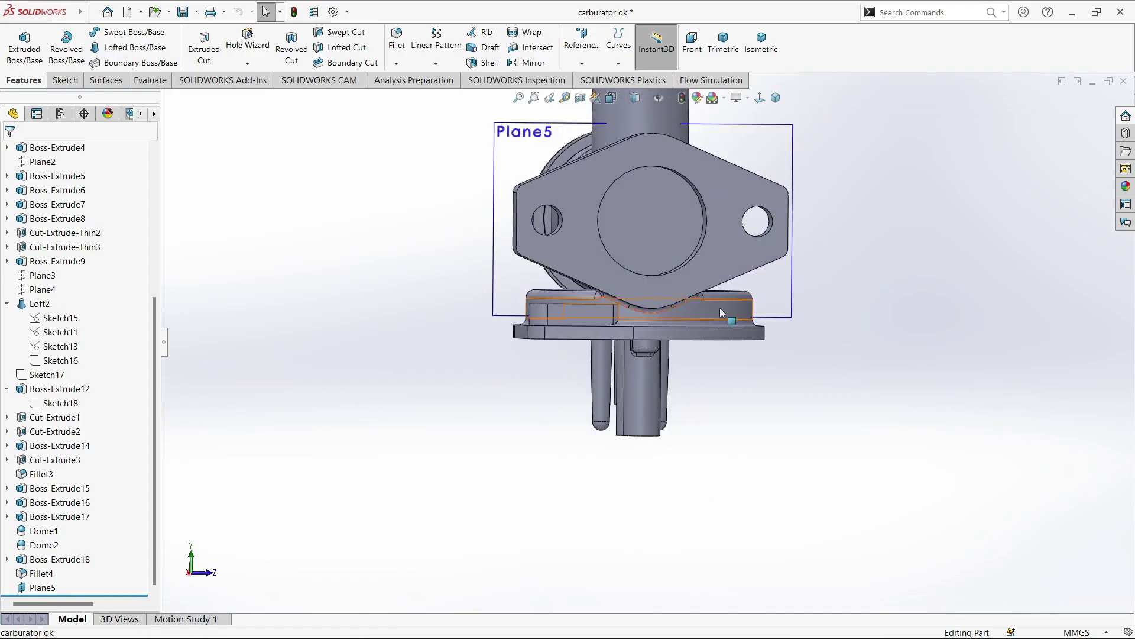
click(719, 307)
click(807, 255)
click(834, 66)
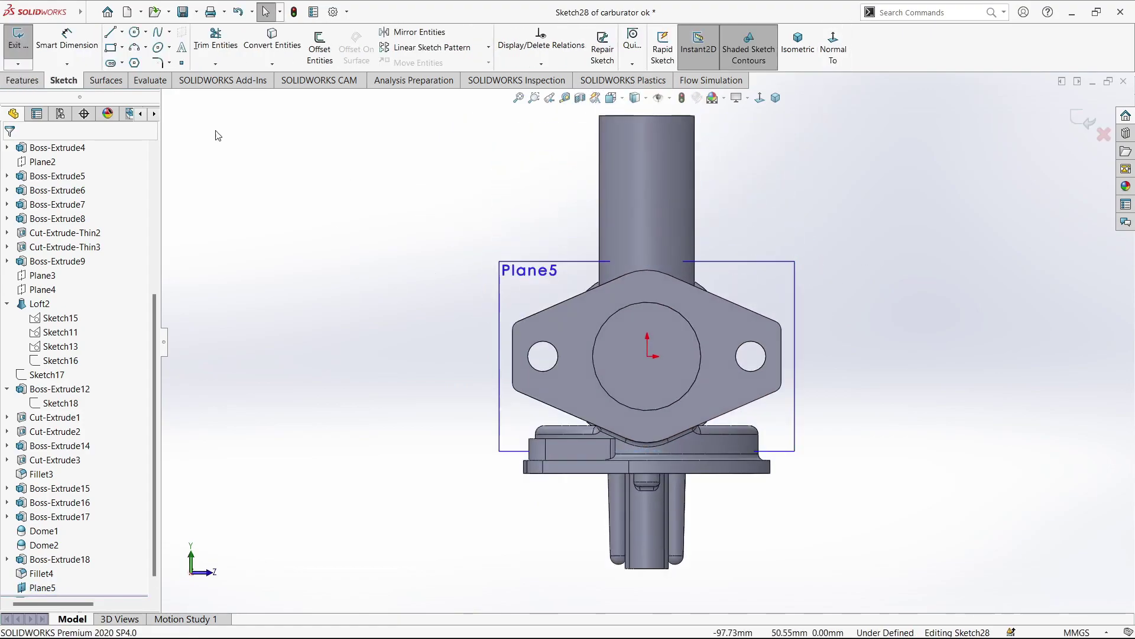
- Draw a vertical centerline from the origin and an angled construction line up-left from it
click(122, 32)
click(148, 50)
click(647, 356)
click(648, 582)
key(Escape)
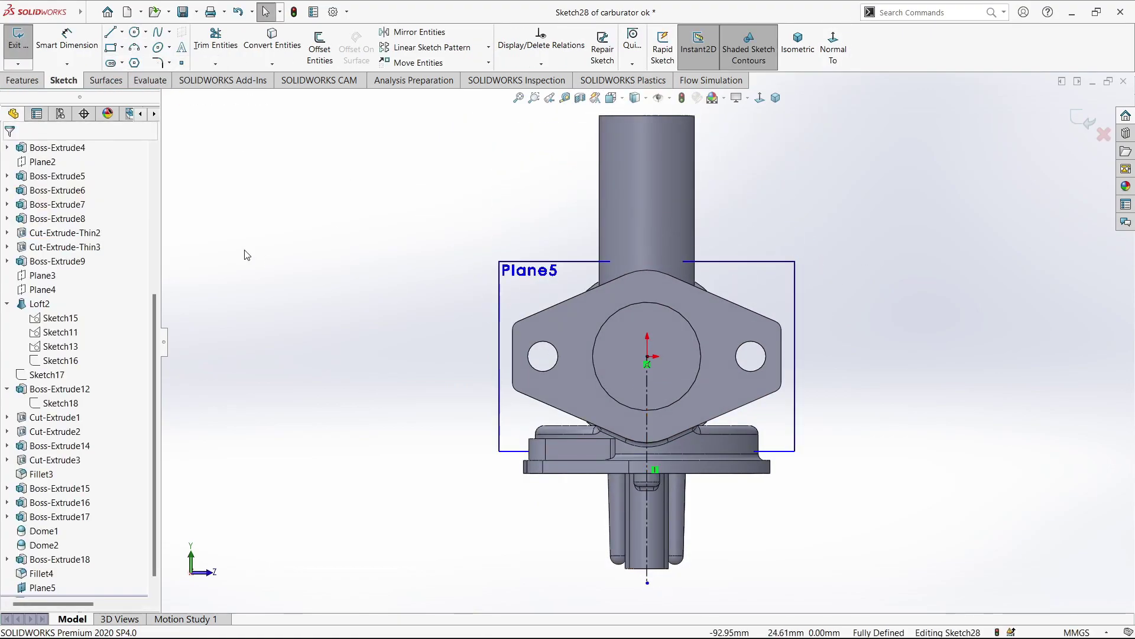
key(Return)
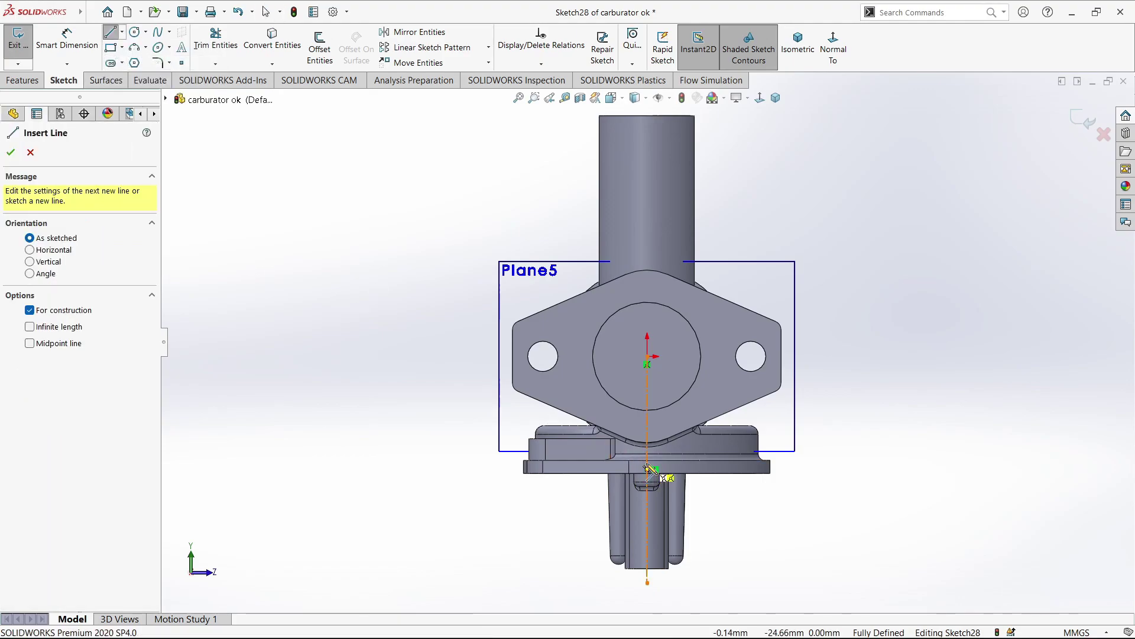
click(647, 451)
click(570, 383)
key(Escape)
- Dimension the angle between the construction line and the vertical centerline as 45°
click(67, 41)
click(647, 414)
click(609, 421)
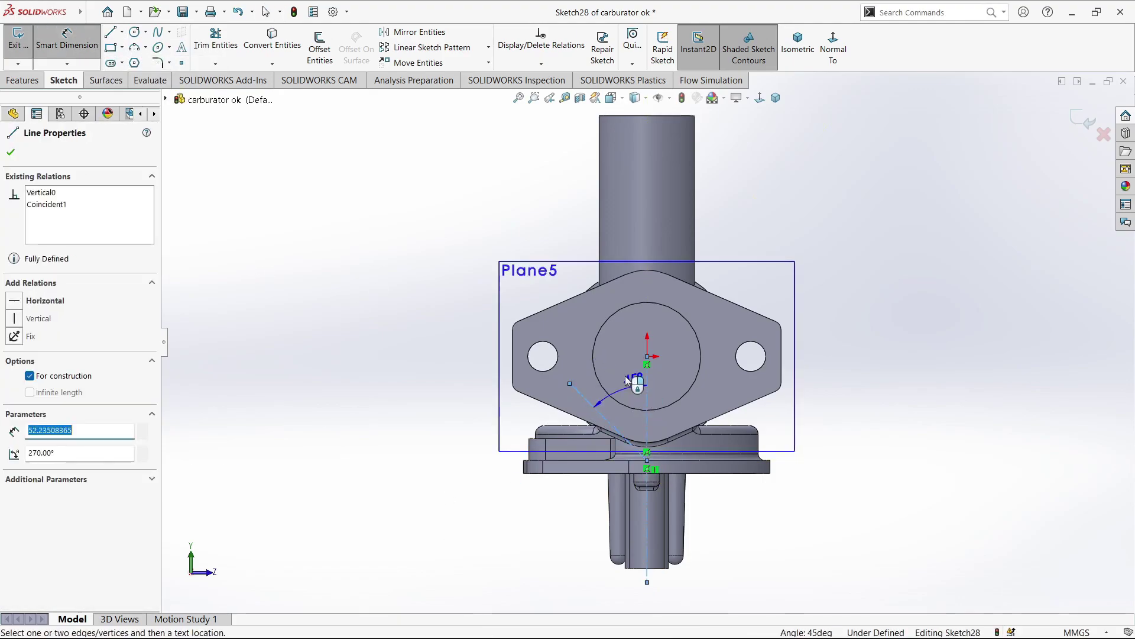
click(628, 381)
key(Return)
key(Escape)
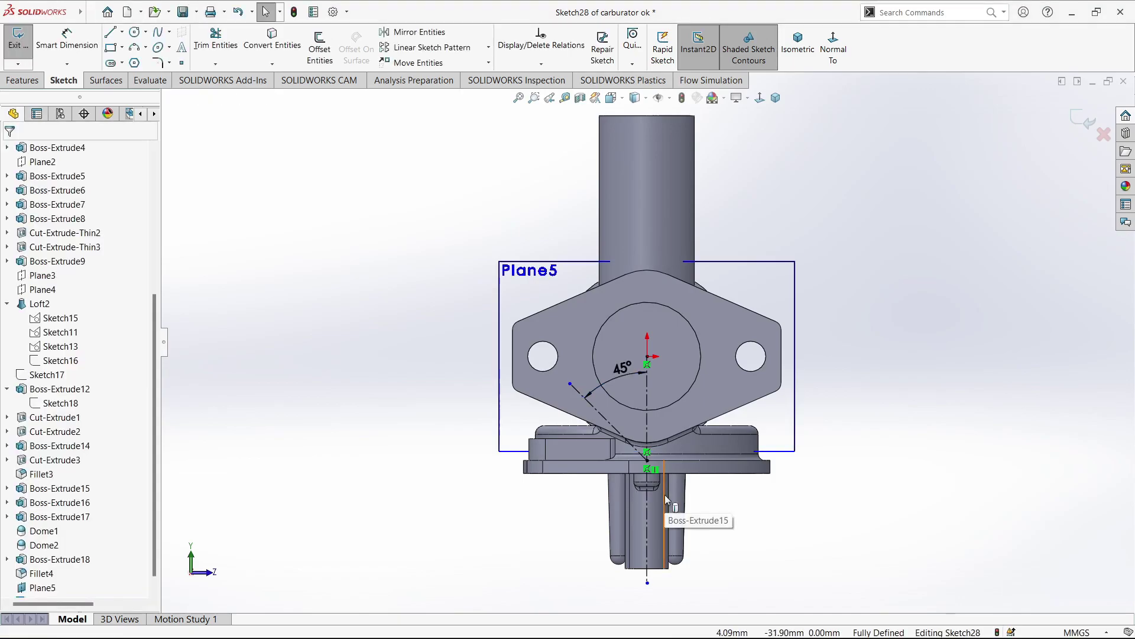
- Drag the angled line's end point down onto the flange's bottom edge
scroll(664, 495, down, 3)
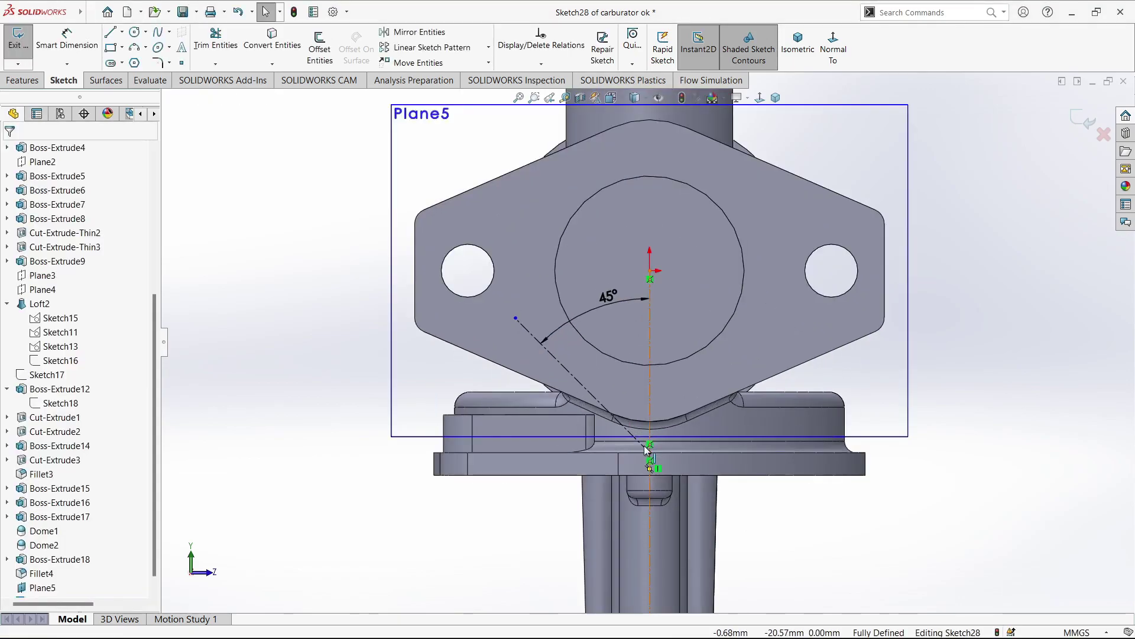
scroll(664, 495, down, 2)
middle_drag(665, 495, 690, 417)
key(space)
click(580, 393)
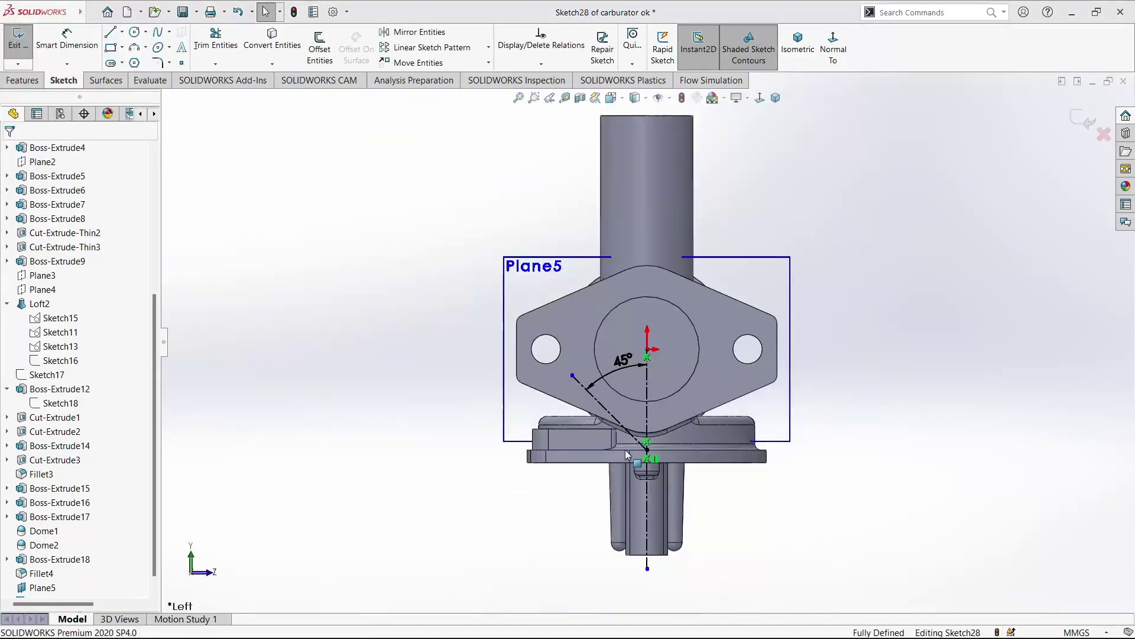
scroll(678, 391, down, 5)
click(678, 392)
mouse_move(677, 387)
mouse_down()
mouse_move(678, 445)
mouse_move(676, 428)
mouse_up()
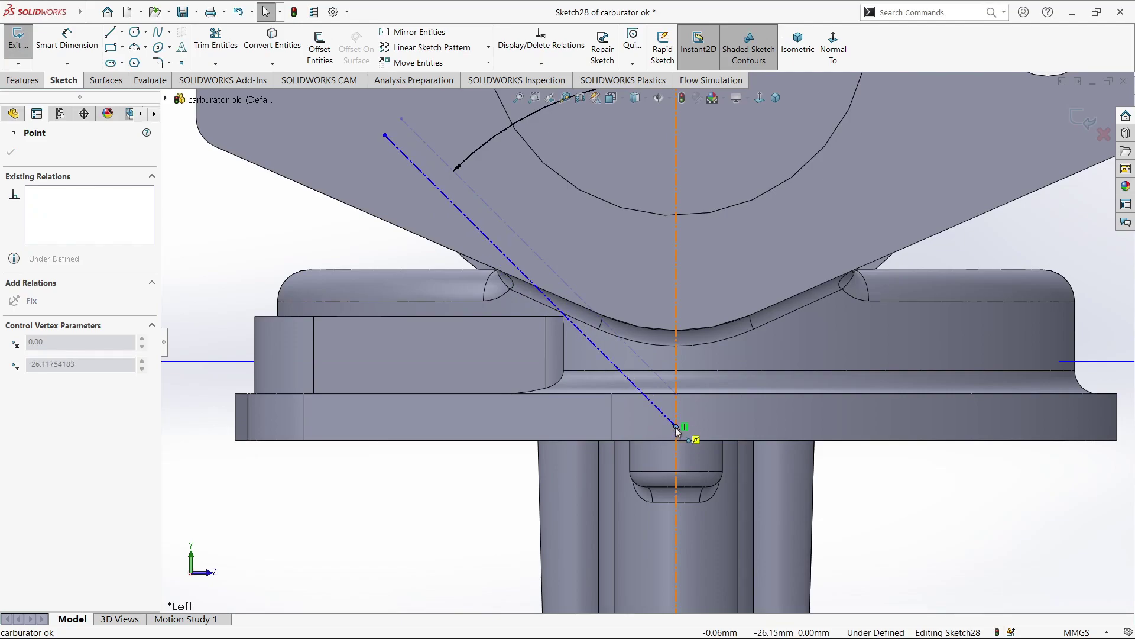
scroll(676, 427, up, 5)
- Dimension the line's end point 26 mm vertically below the origin
key(d)
click(664, 390)
click(664, 157)
click(788, 272)
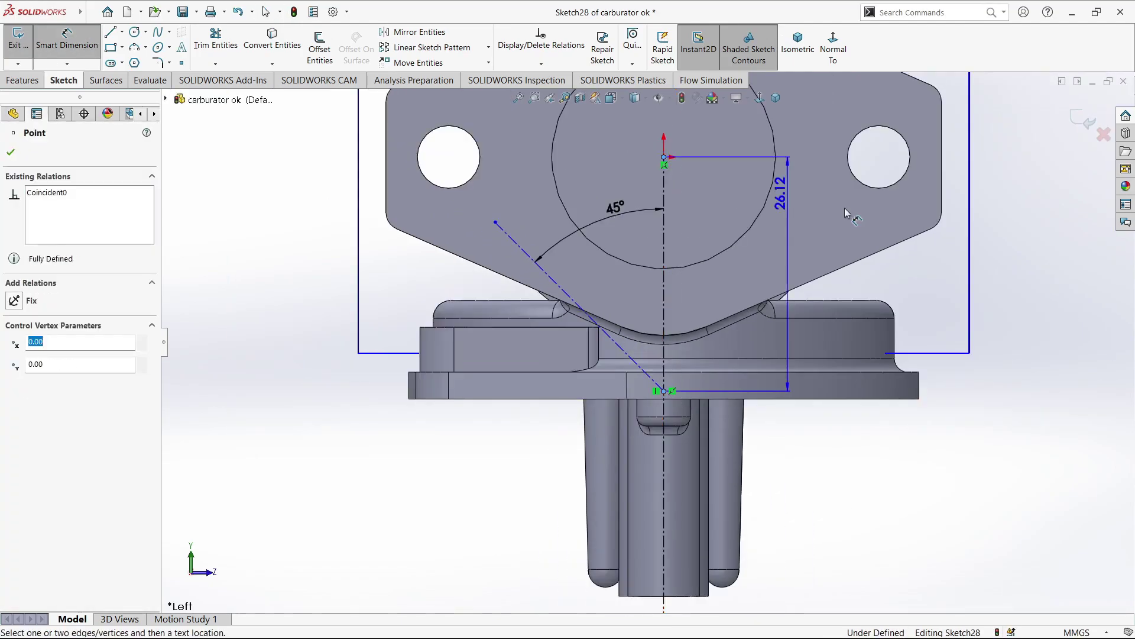
text(26.11754183mm)
key(Return)
key(Escape)
scroll(699, 412, down, 3)
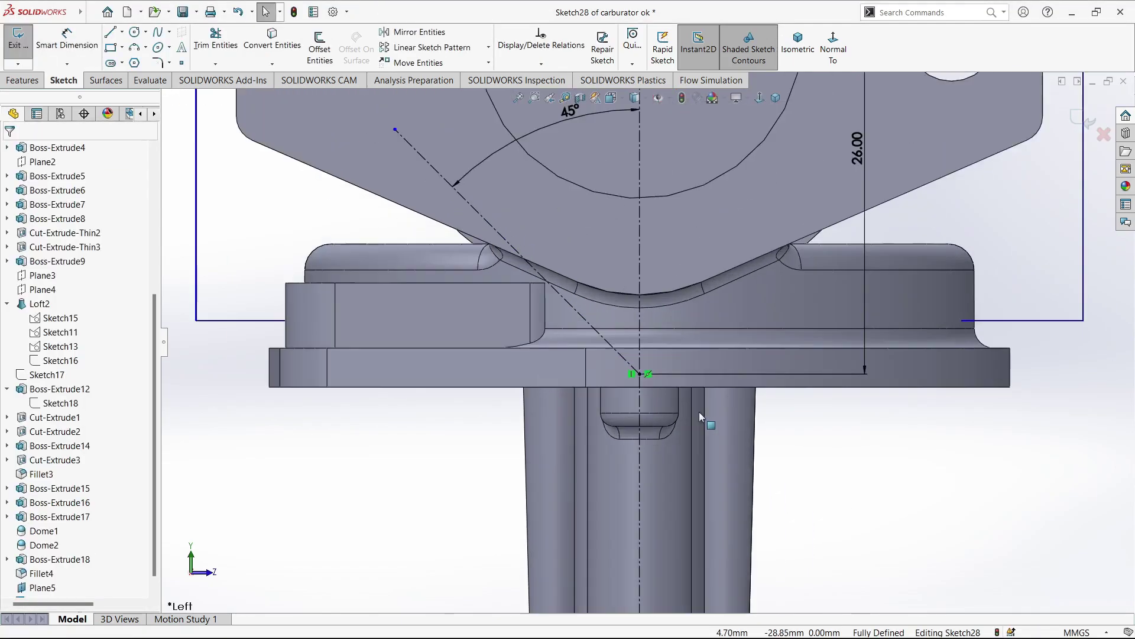
scroll(698, 412, up, 3)
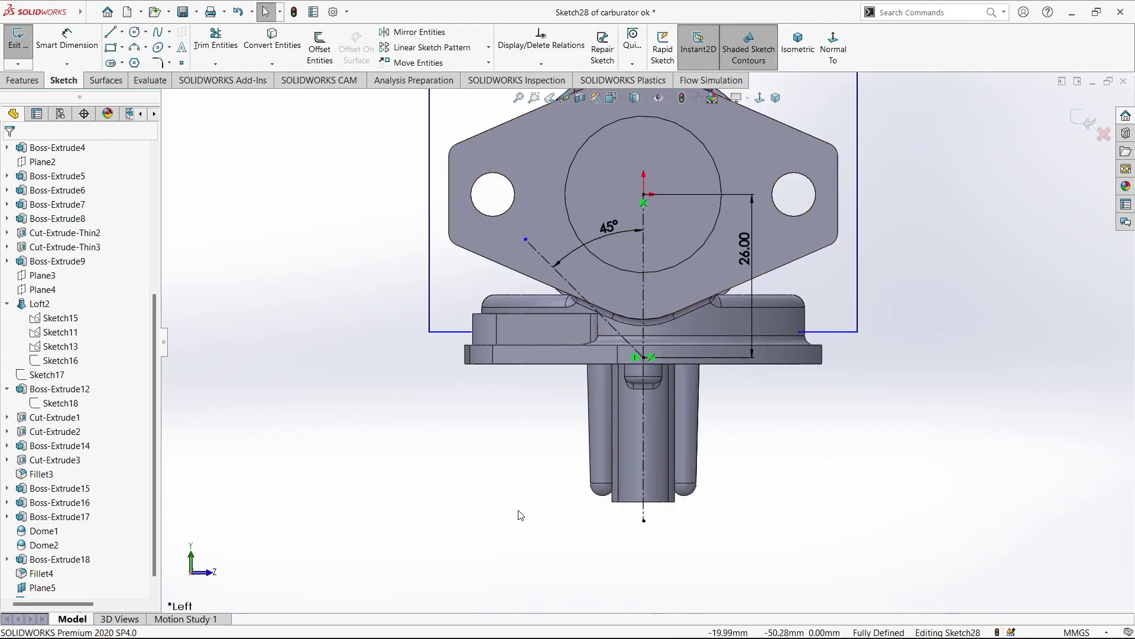
- Set the angled construction line's length to 25 mm
key(d)
click(568, 282)
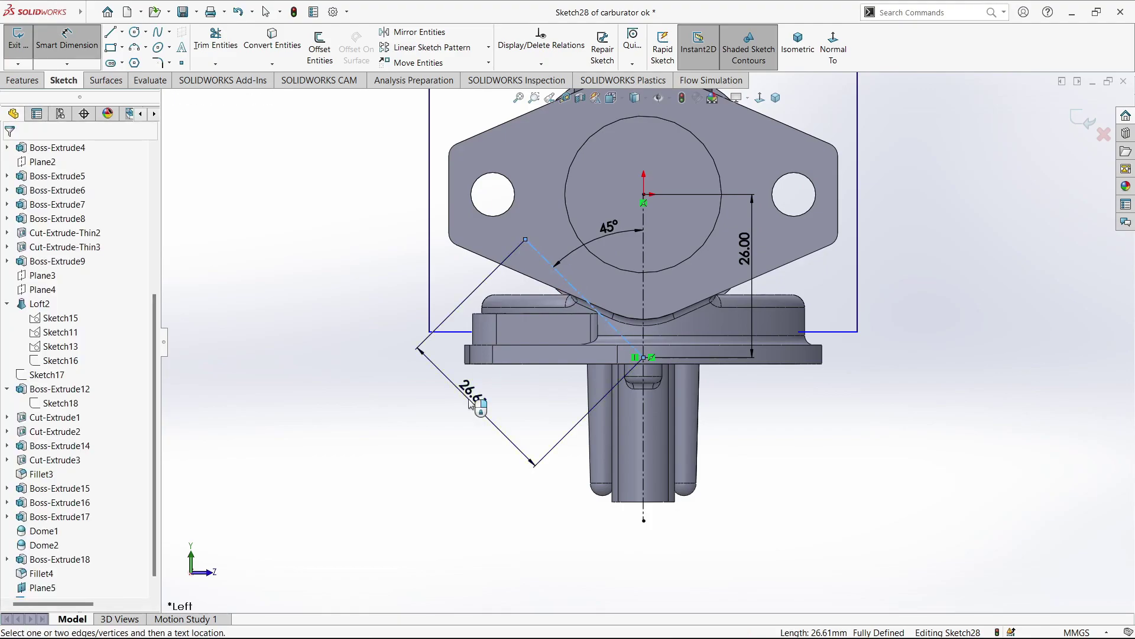
click(466, 400)
text(25)
key(Return)
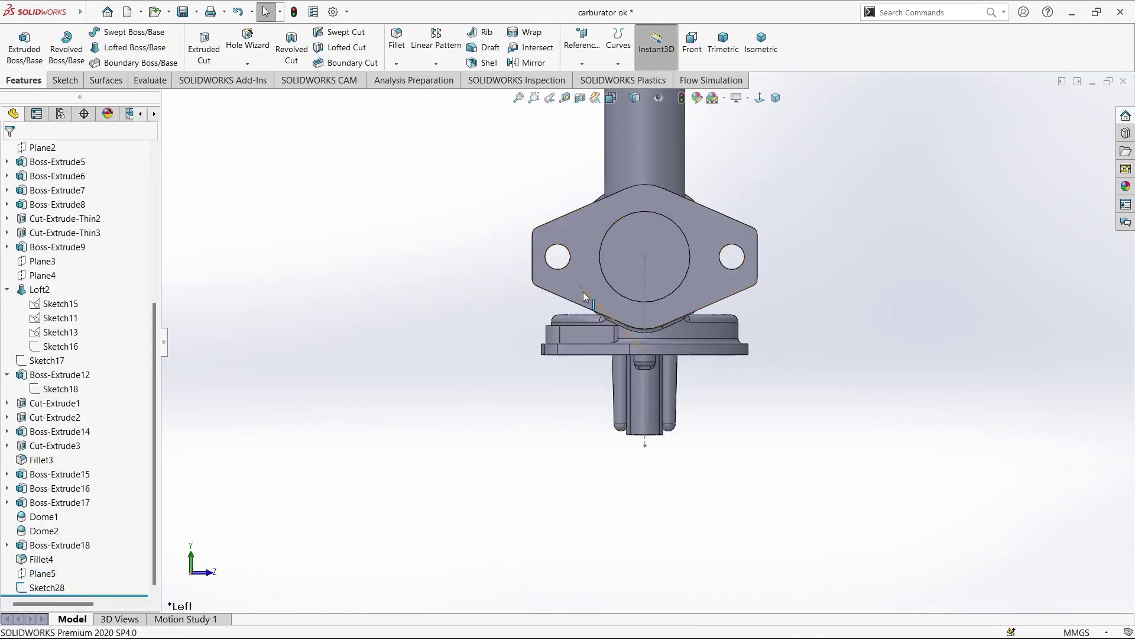
- Create Plane6 through the line's end point, perpendicular to the 45° construction line
click(582, 63)
click(591, 78)
click(580, 288)
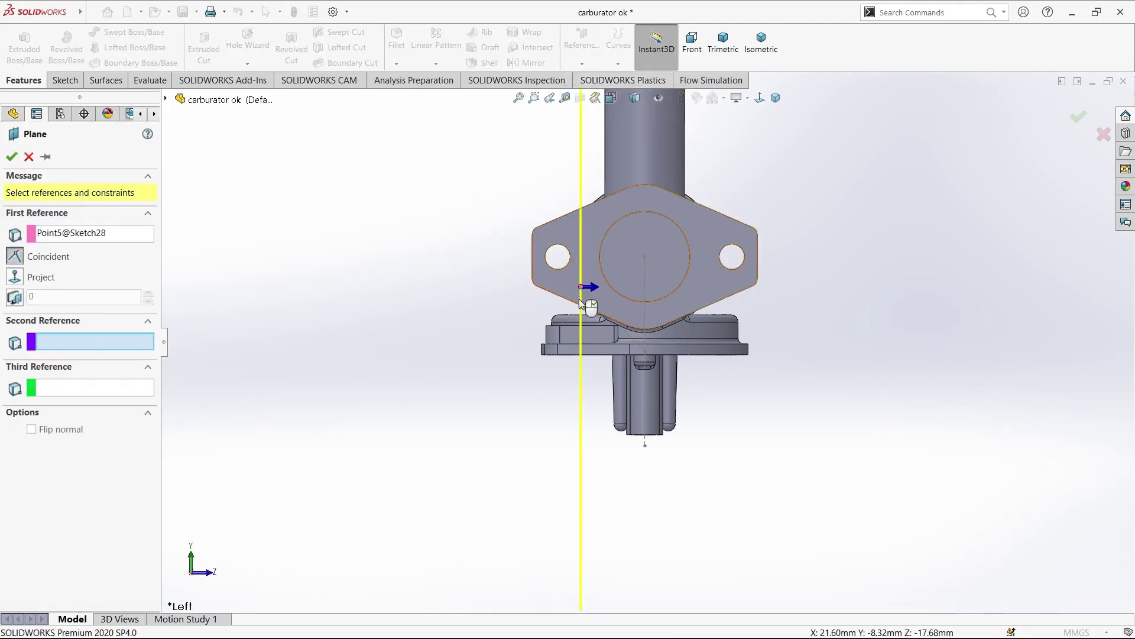
click(166, 100)
click(234, 198)
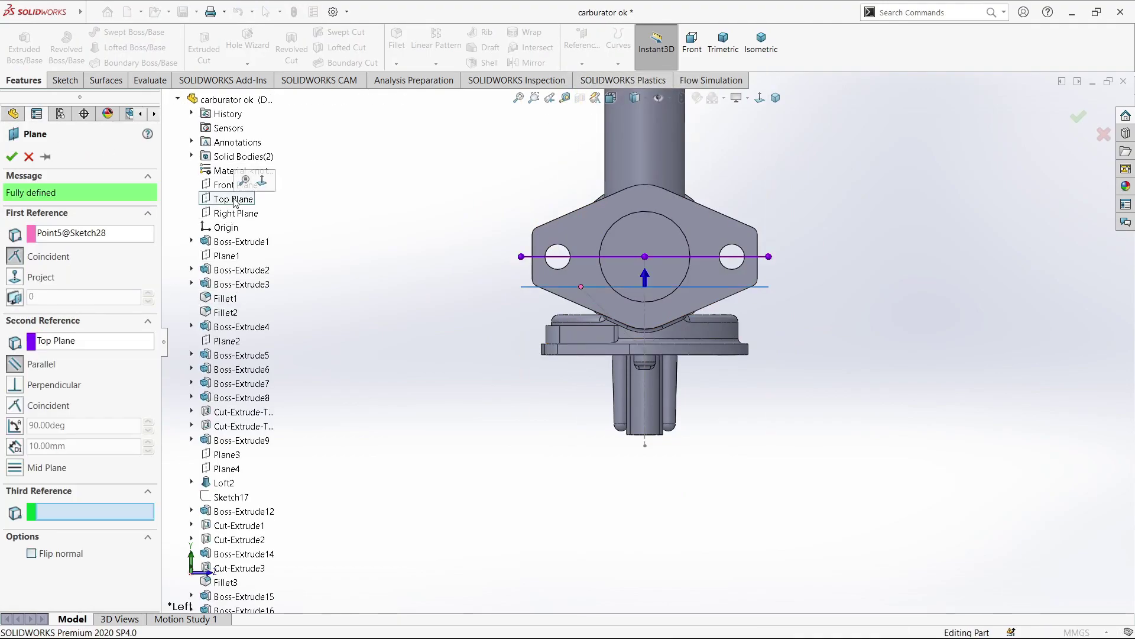
right_click(83, 340)
click(48, 358)
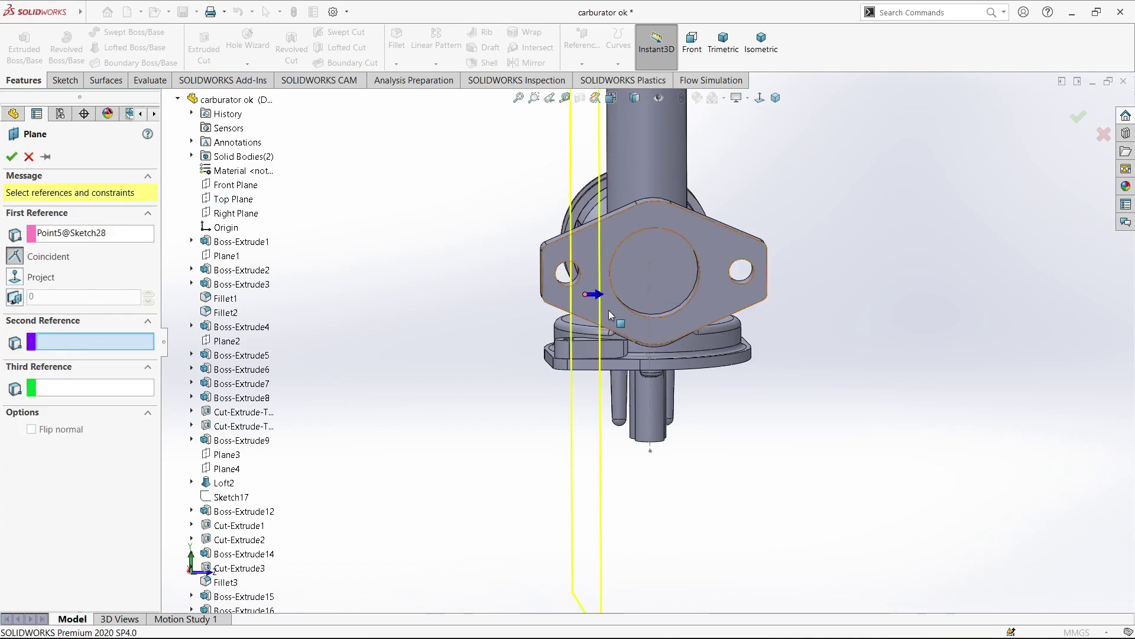
click(605, 313)
key(Return)
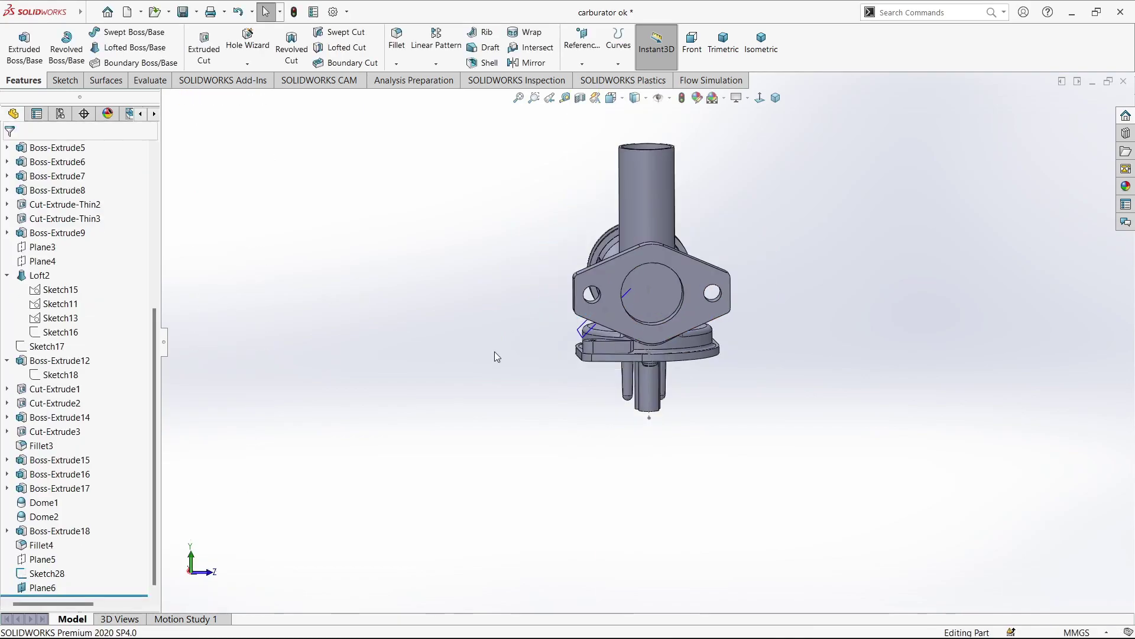
- Start a sketch on Plane6 and draw a circle centred on its origin
middle_drag(494, 351, 661, 417)
click(695, 378)
click(734, 324)
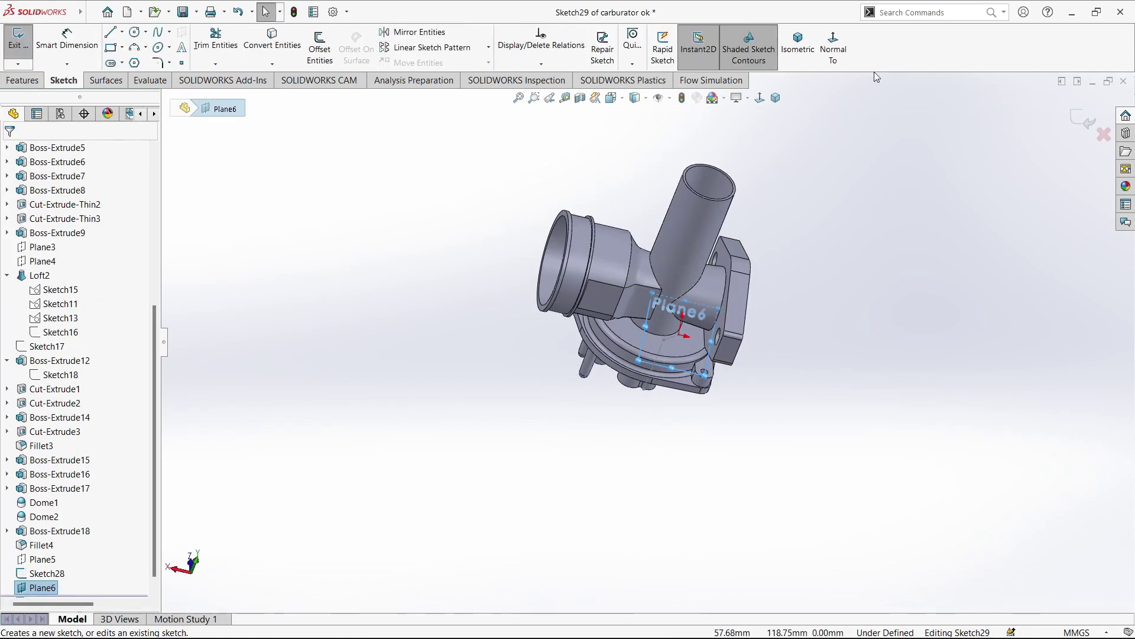
click(135, 32)
click(708, 415)
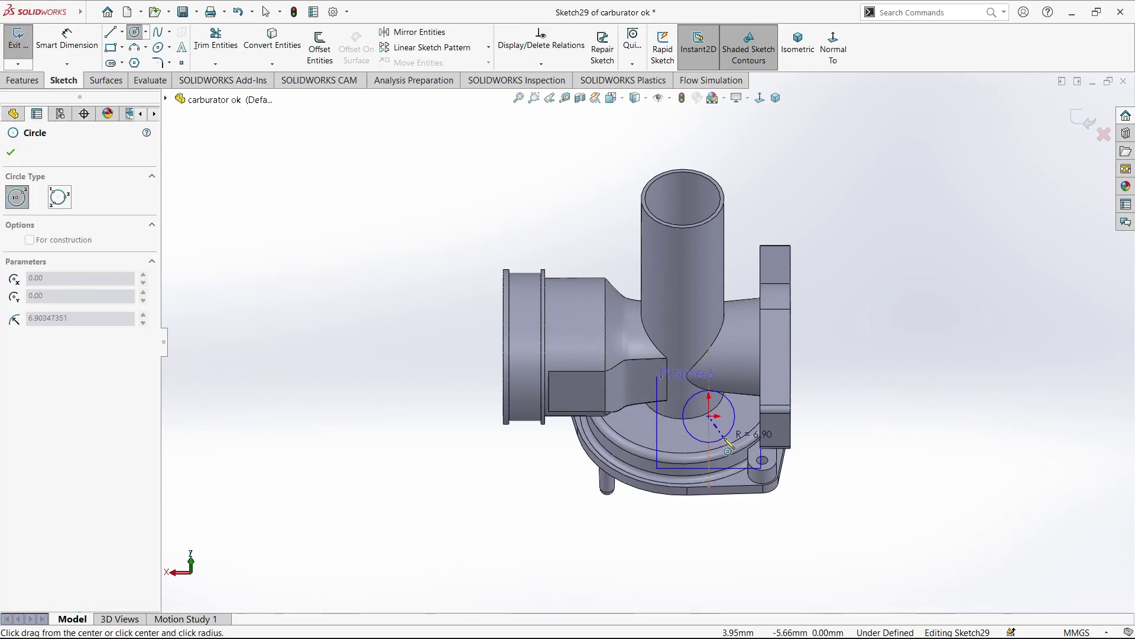
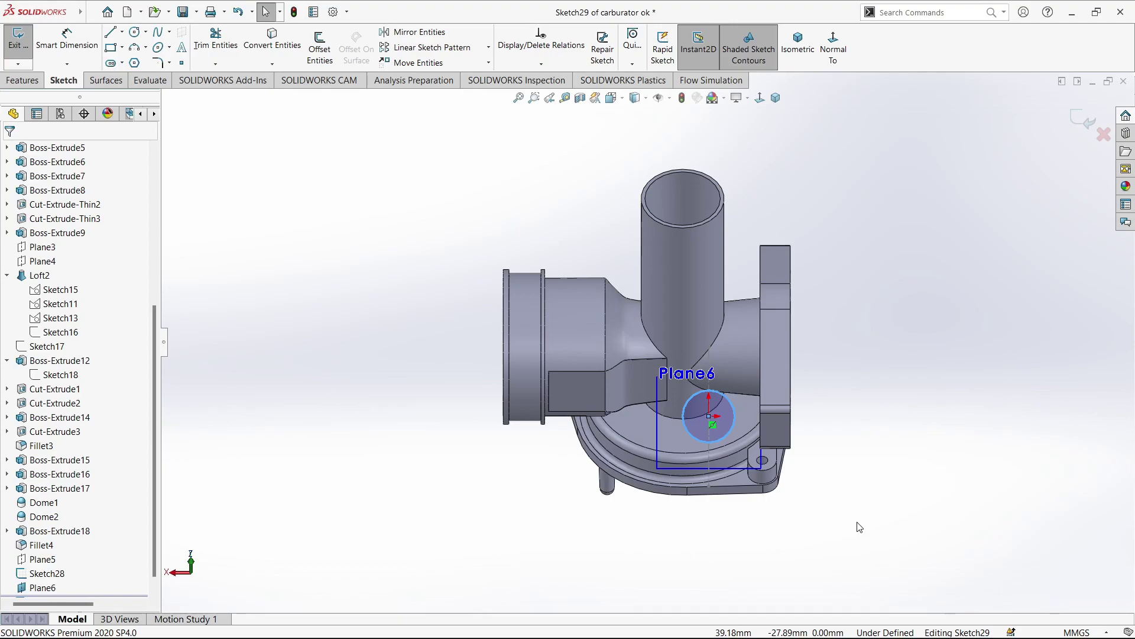
- Give the Plane6 circle in Sketch29 a 9 mm diameter dimension so it is fully defined
click(67, 38)
click(727, 433)
click(703, 532)
text(9)
key(Return)
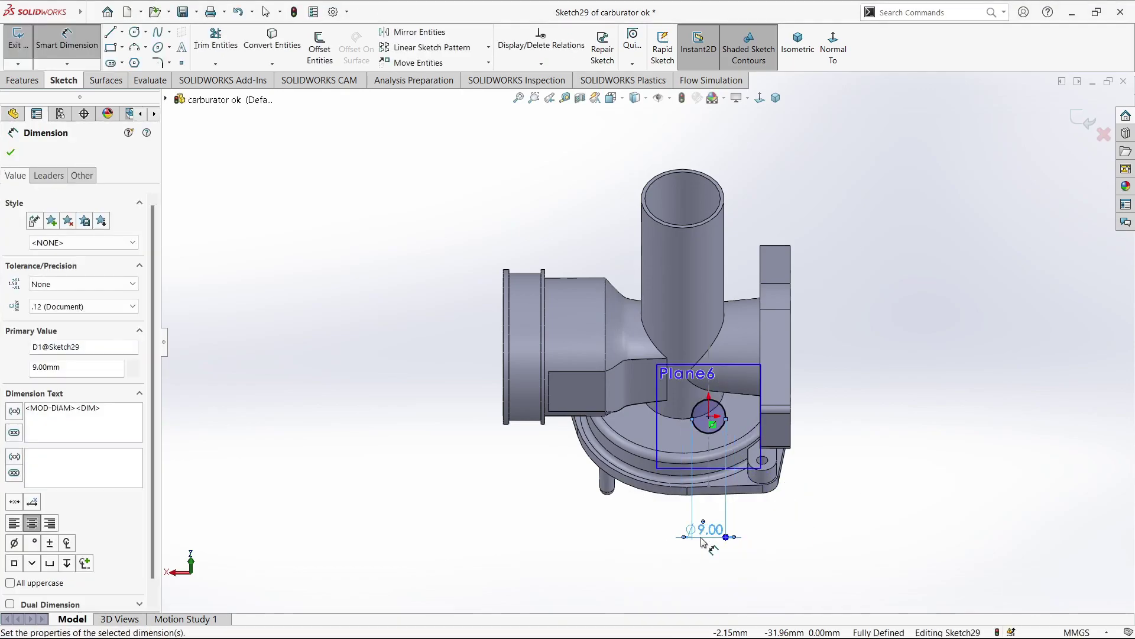
key(Escape)
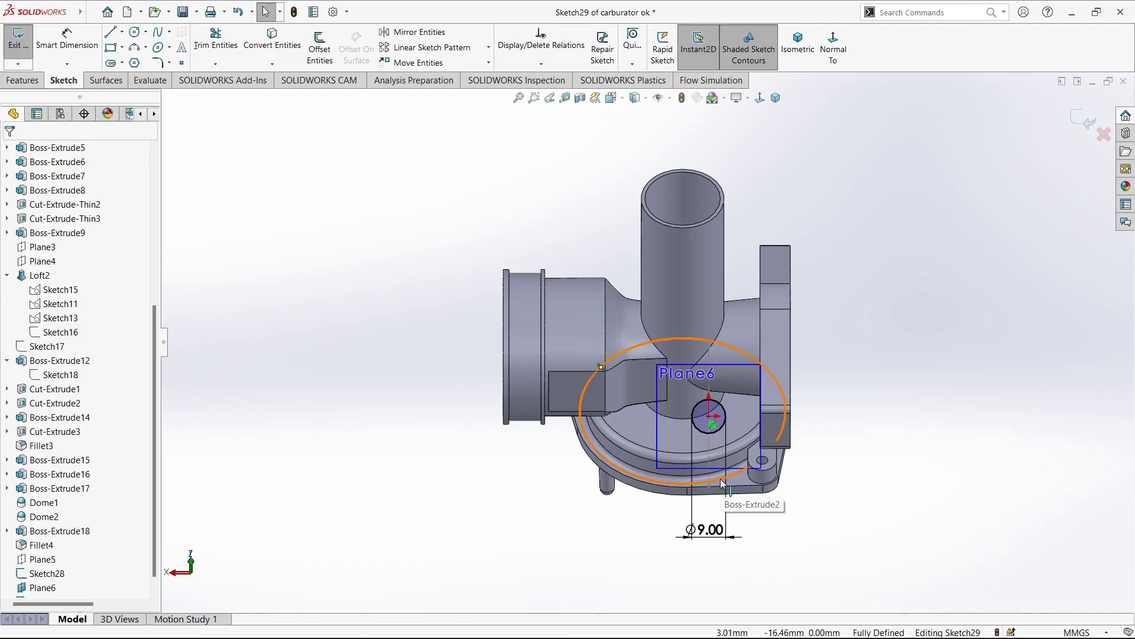
mouse_move(723, 483)
middle_down()
mouse_move(690, 464)
mouse_move(693, 291)
mouse_move(680, 308)
middle_up()
- Start a boss extrusion of the 9 mm circle, Up To Surface at the inner bore face
click(22, 79)
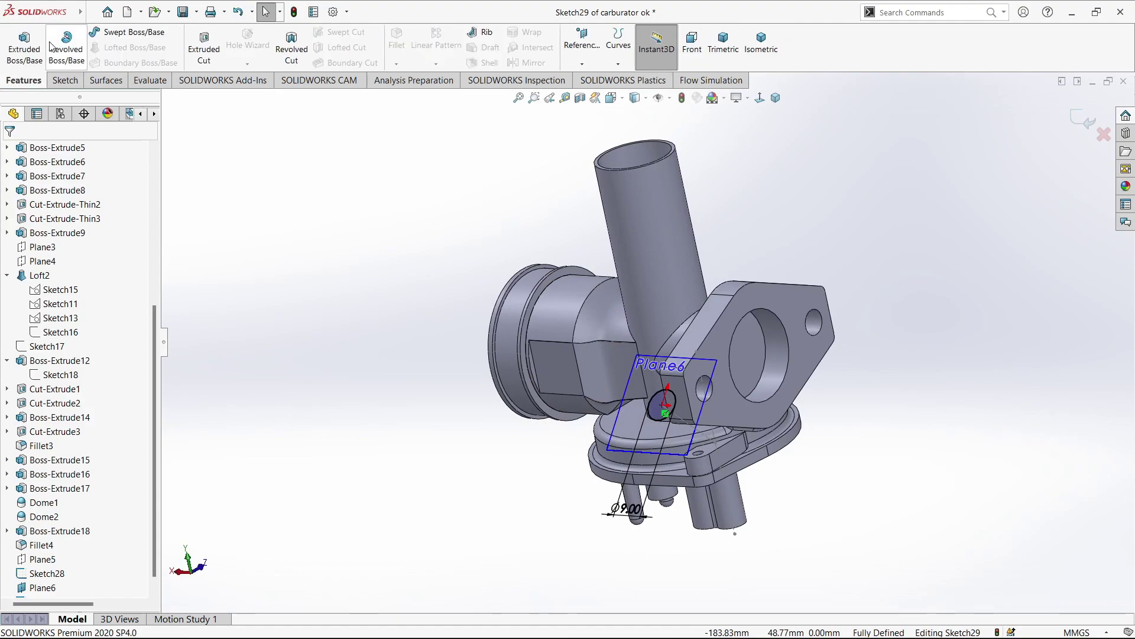
click(26, 44)
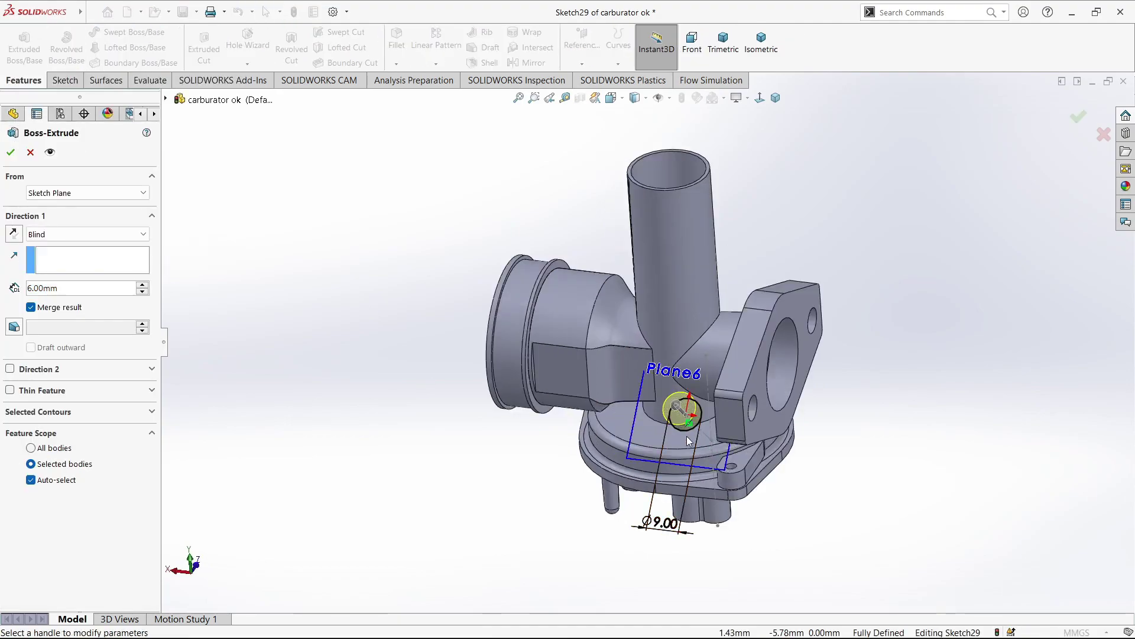
click(680, 414)
mouse_move(680, 414)
middle_down()
mouse_move(663, 391)
mouse_move(661, 346)
mouse_move(628, 392)
middle_up()
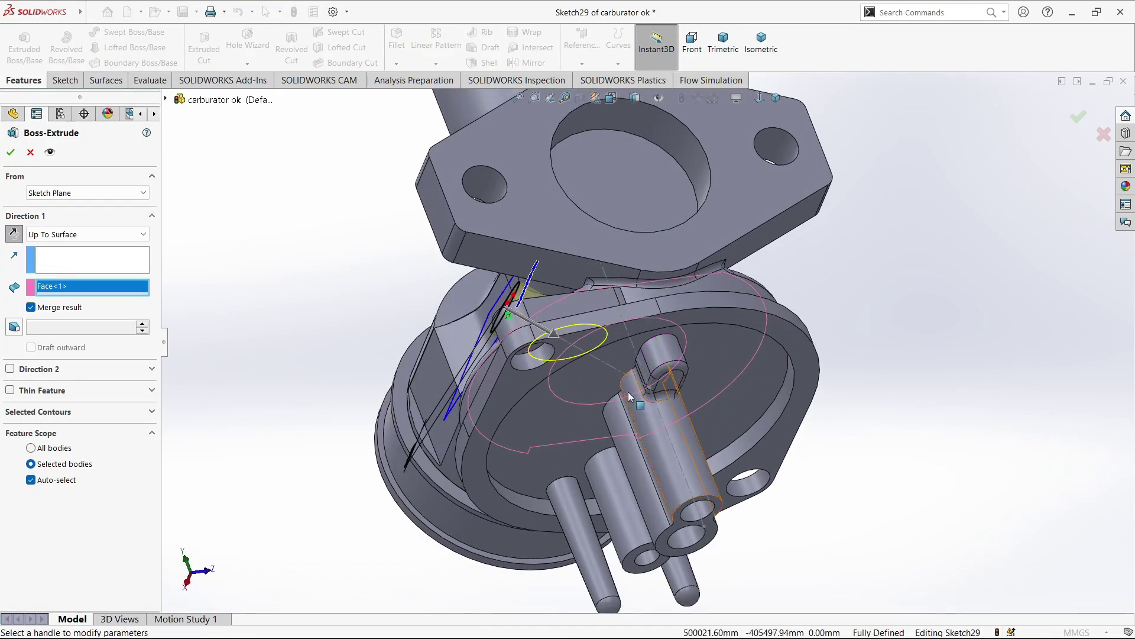
click(544, 437)
- Add a 1.50° draft to the boss and accept Boss-Extrude19
scroll(665, 489, up, 2)
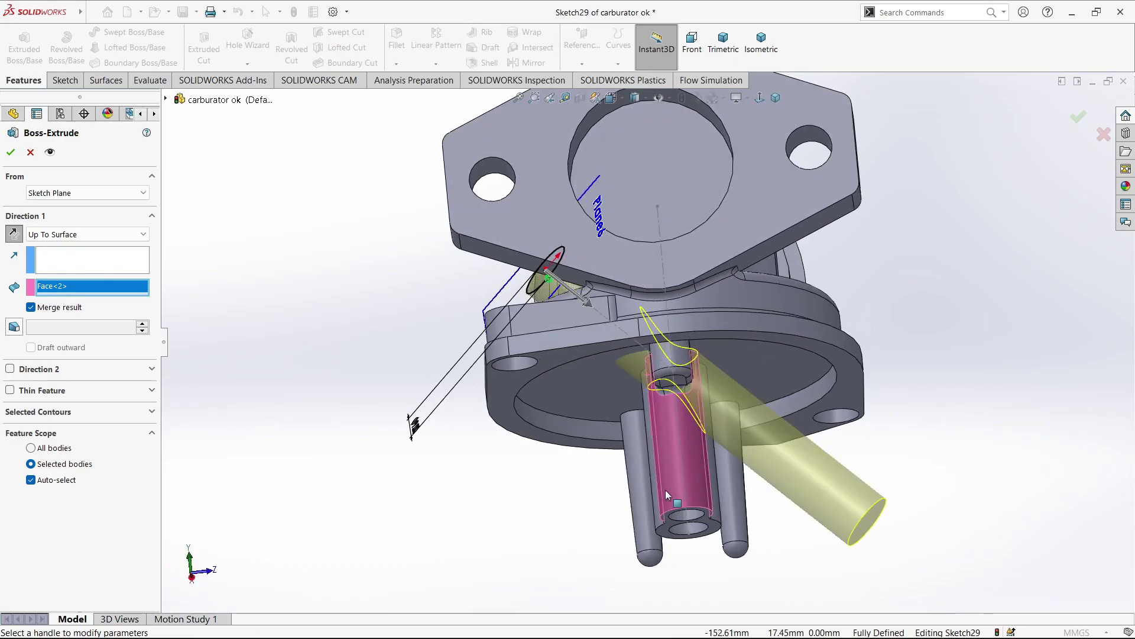
click(14, 326)
mouse_move(650, 384)
middle_down()
mouse_move(742, 419)
mouse_move(798, 519)
middle_up()
scroll(742, 420, up, 3)
key(Return)
scroll(669, 439, down, 3)
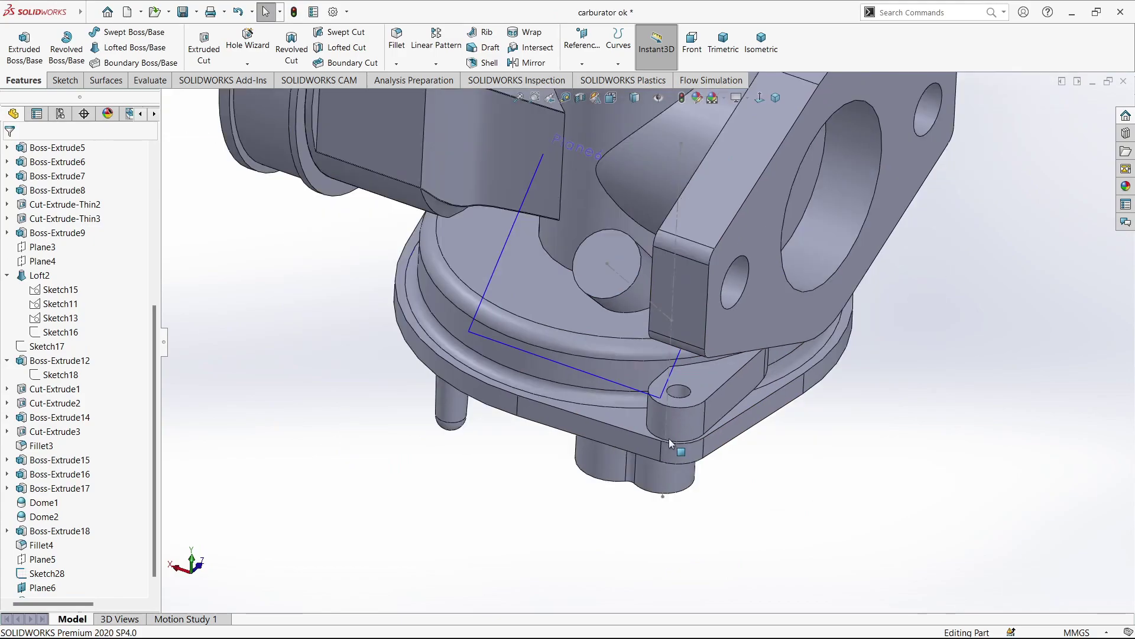
middle_drag(669, 438, 647, 328)
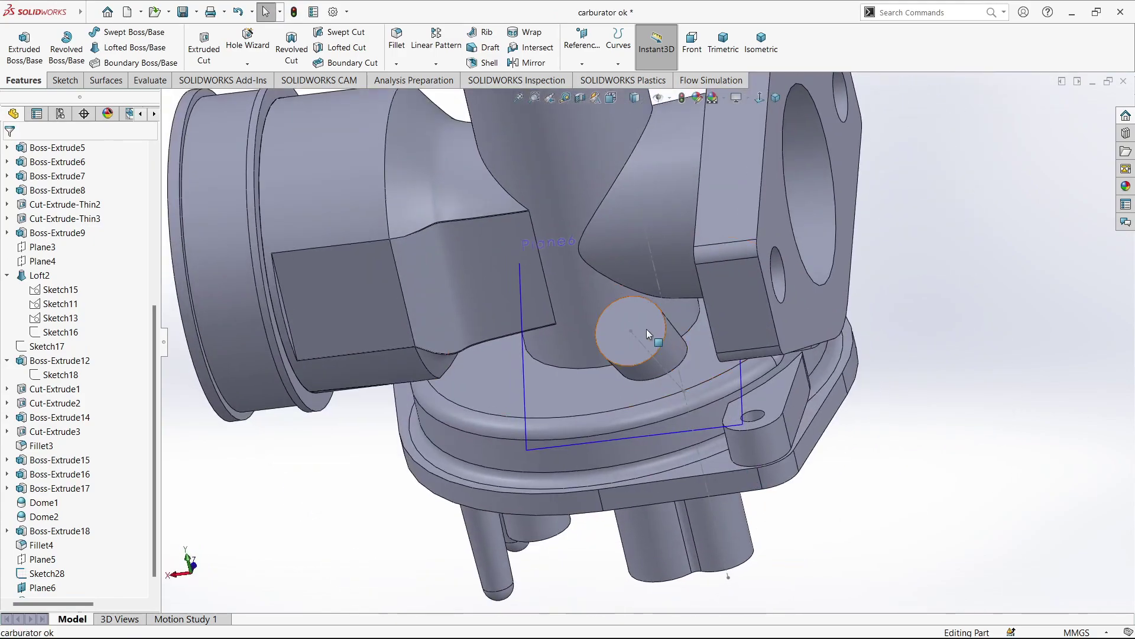
- Start Sketch30 on the boss end face and view it Normal To
click(647, 329)
click(668, 305)
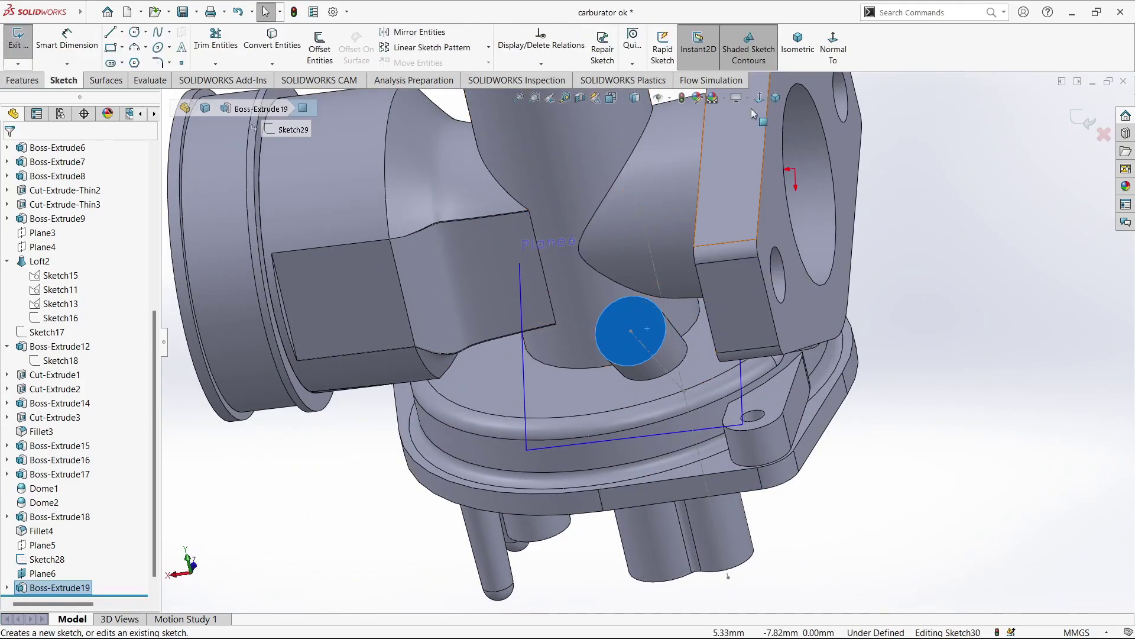
click(833, 47)
key(space)
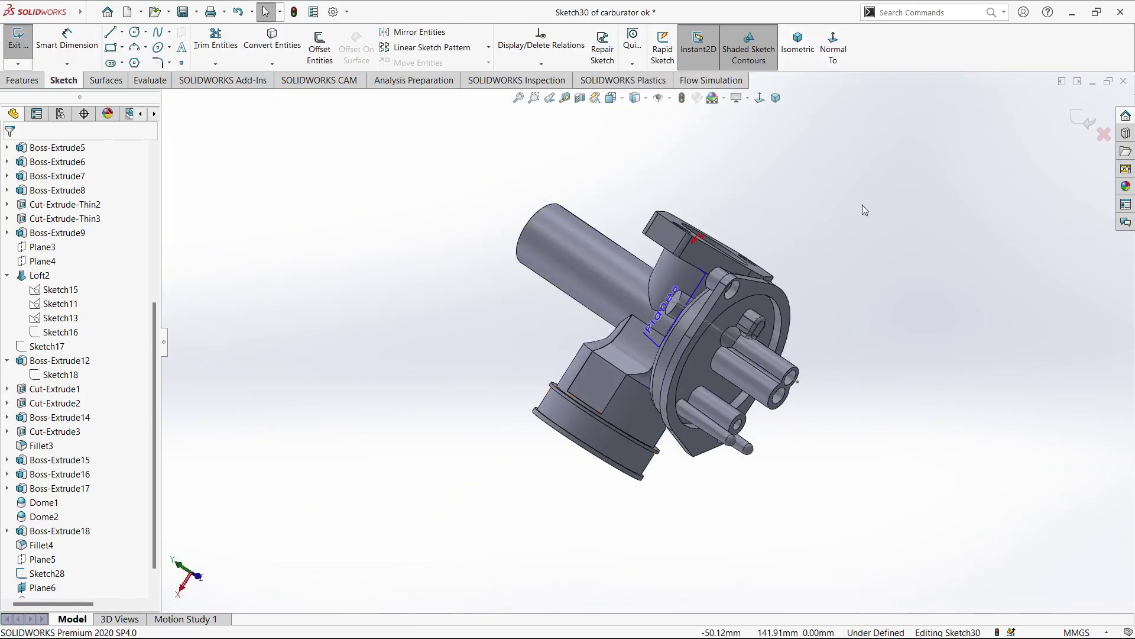
click(569, 371)
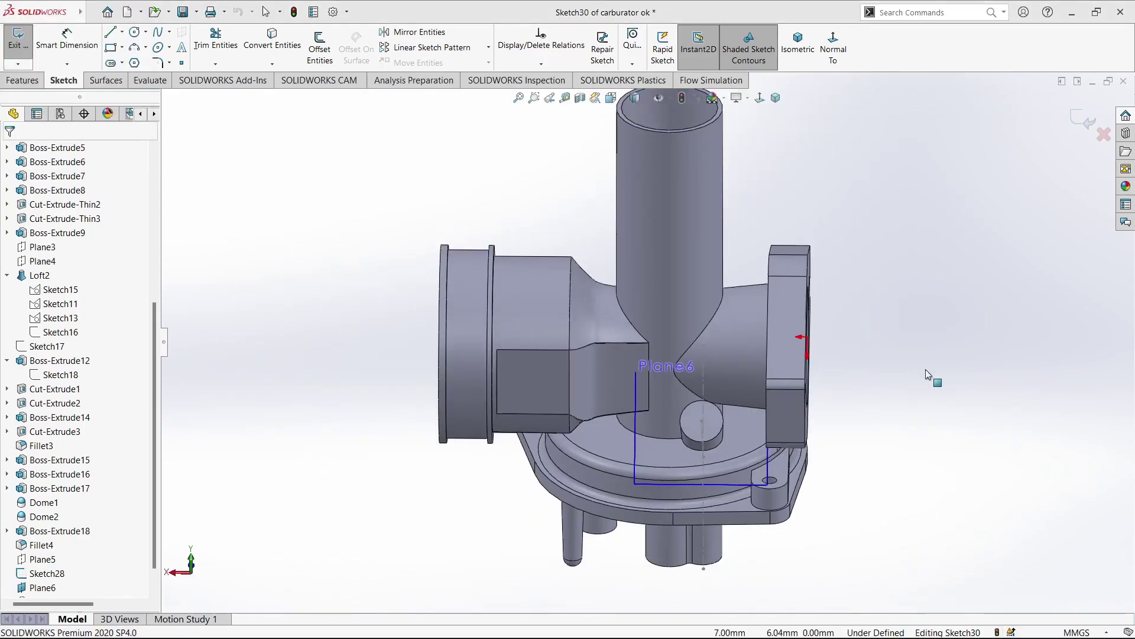
scroll(736, 414, down, 5)
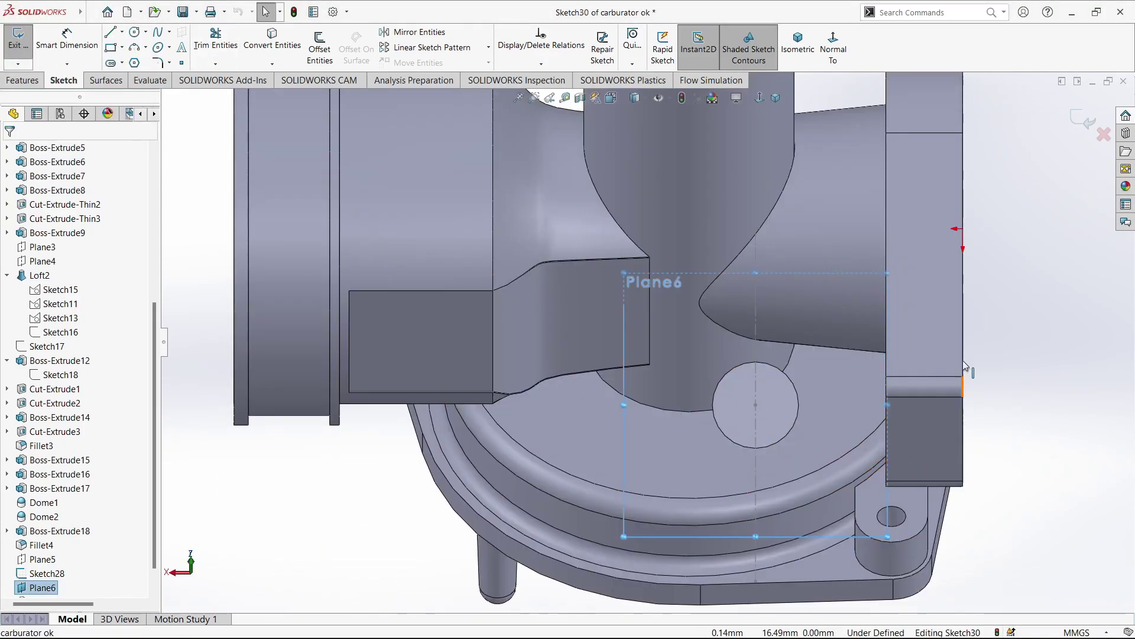
- Draw a 6 mm diameter circle centred on the boss and start an Extruded Cut
click(134, 32)
click(756, 405)
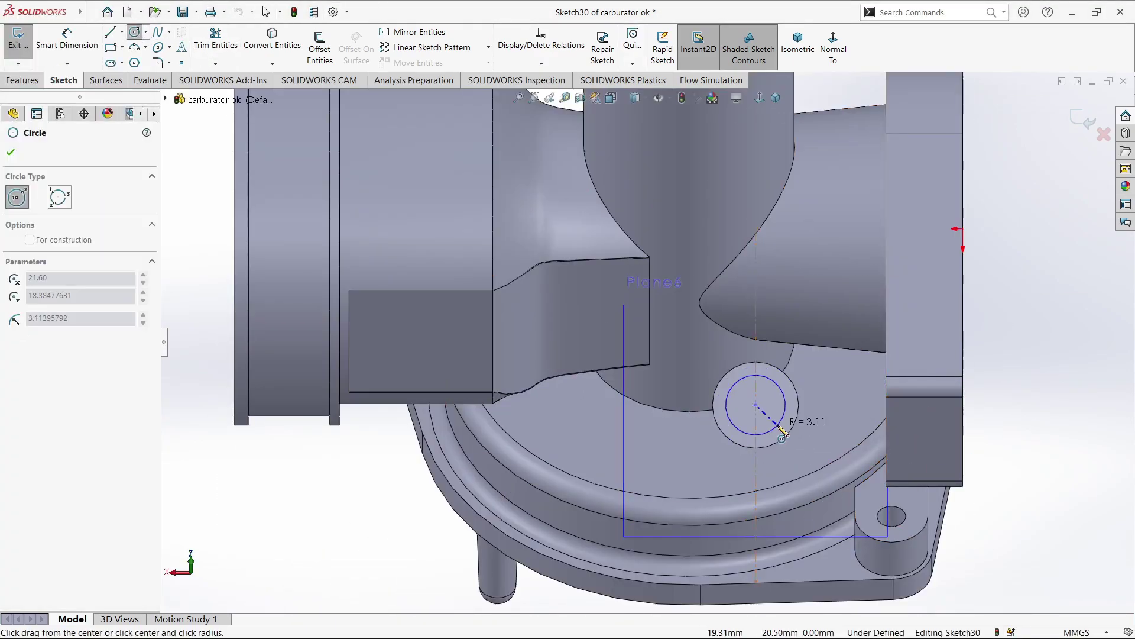
click(778, 424)
click(787, 413)
click(820, 410)
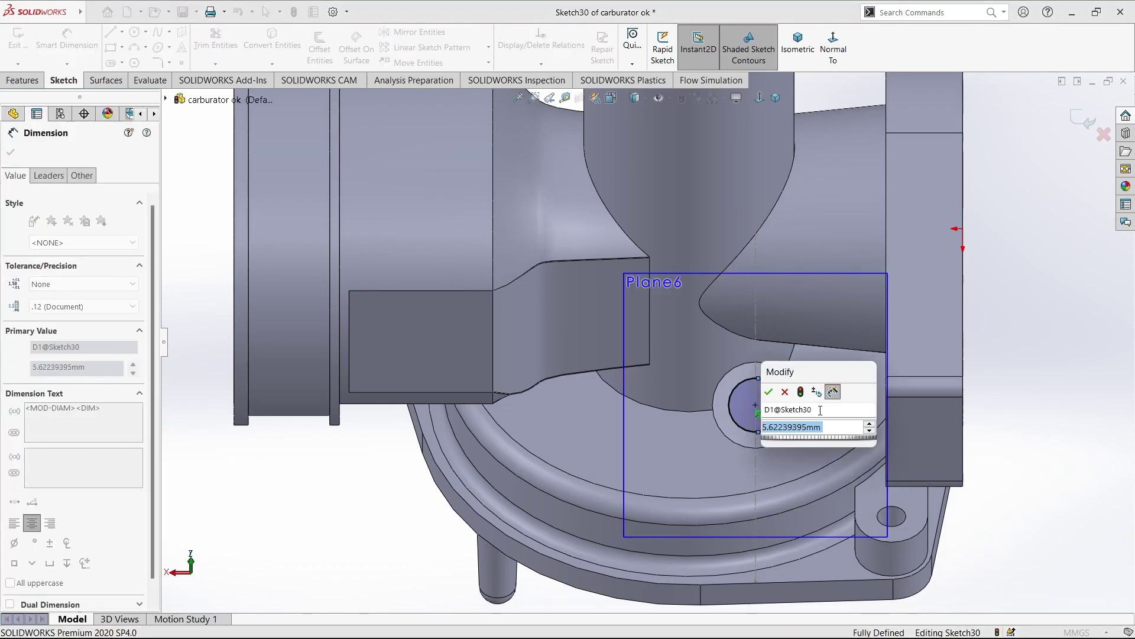
text(6)
key(Return)
click(22, 80)
click(204, 47)
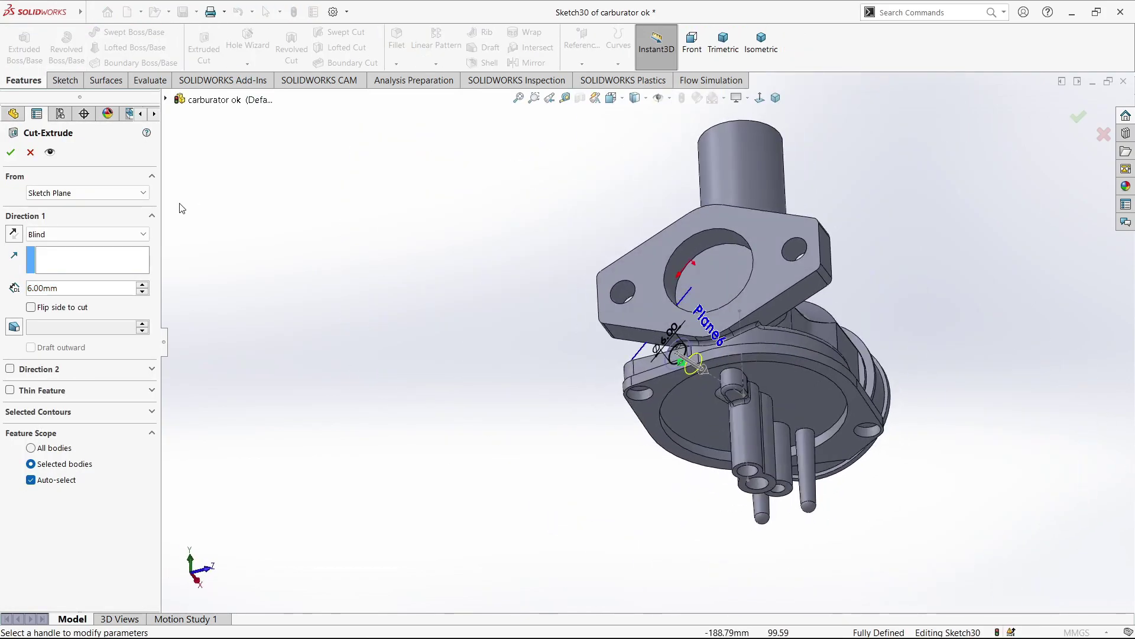
- Set the cut end condition to Blind with a 25 mm depth
click(88, 234)
click(90, 278)
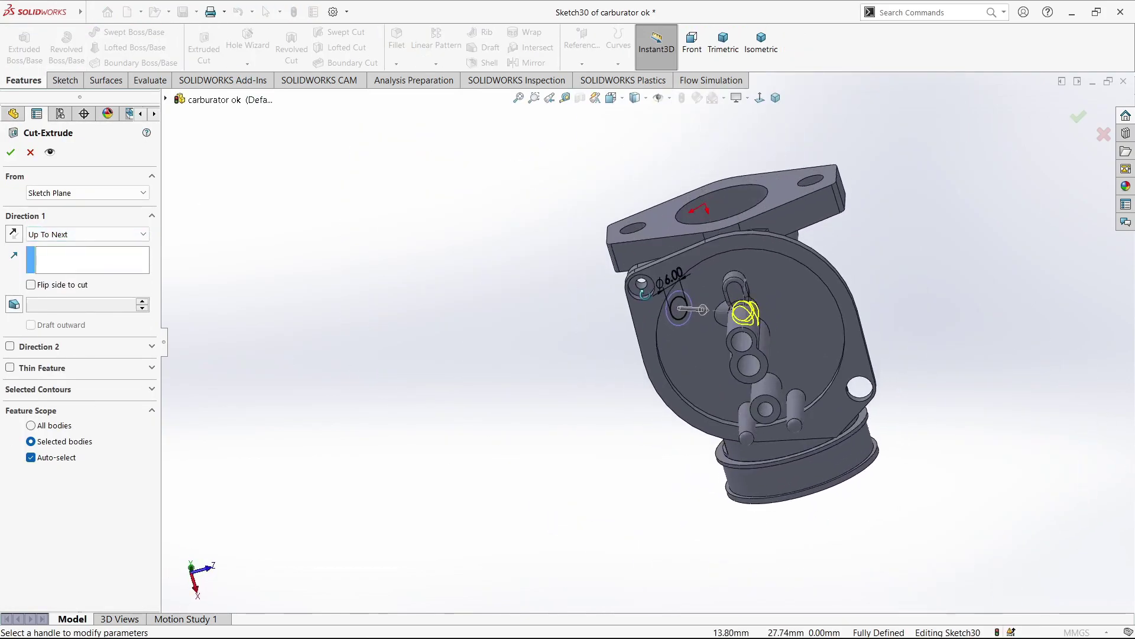
click(87, 234)
click(53, 244)
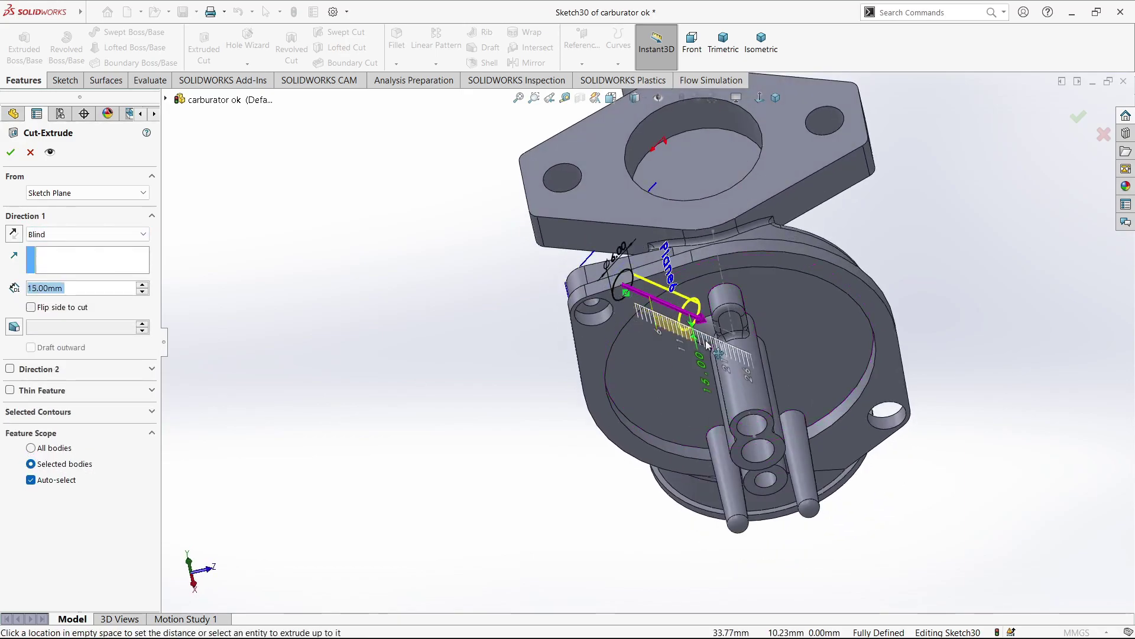
middle_drag(739, 387, 713, 383)
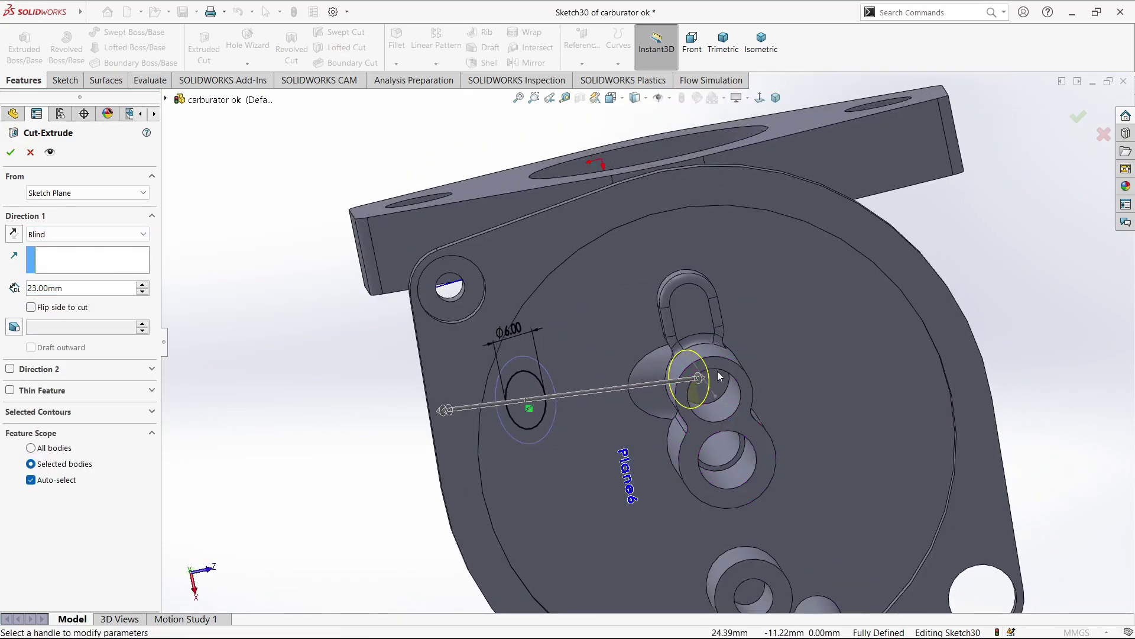
click(712, 378)
- Add a 1° draft to the cut and inspect the finished hole
click(14, 326)
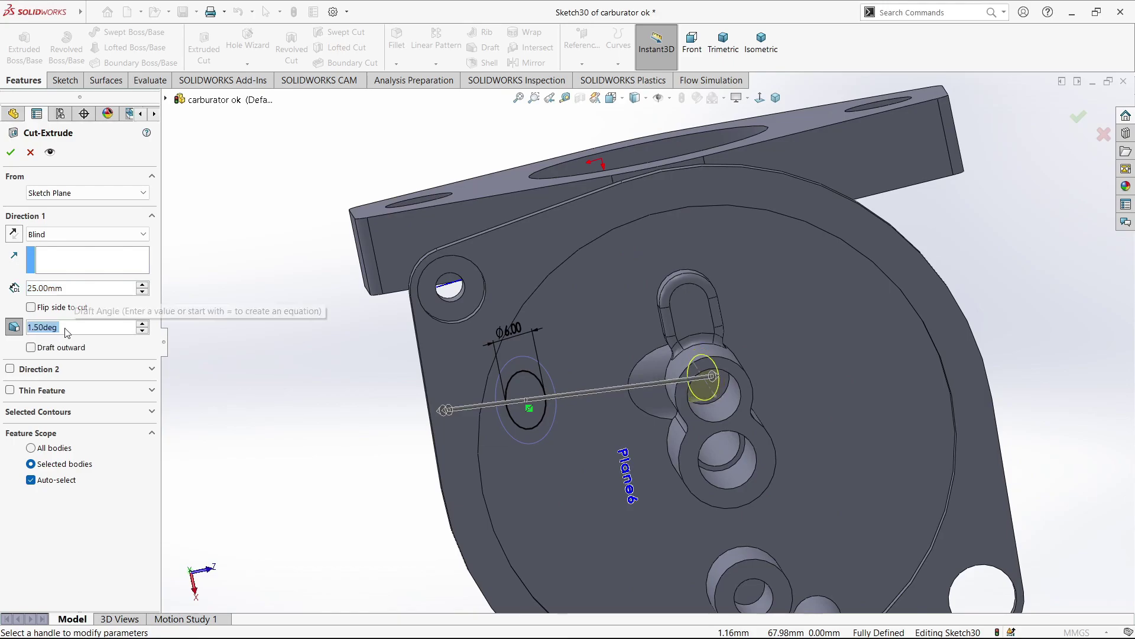
text(1)
key(Return)
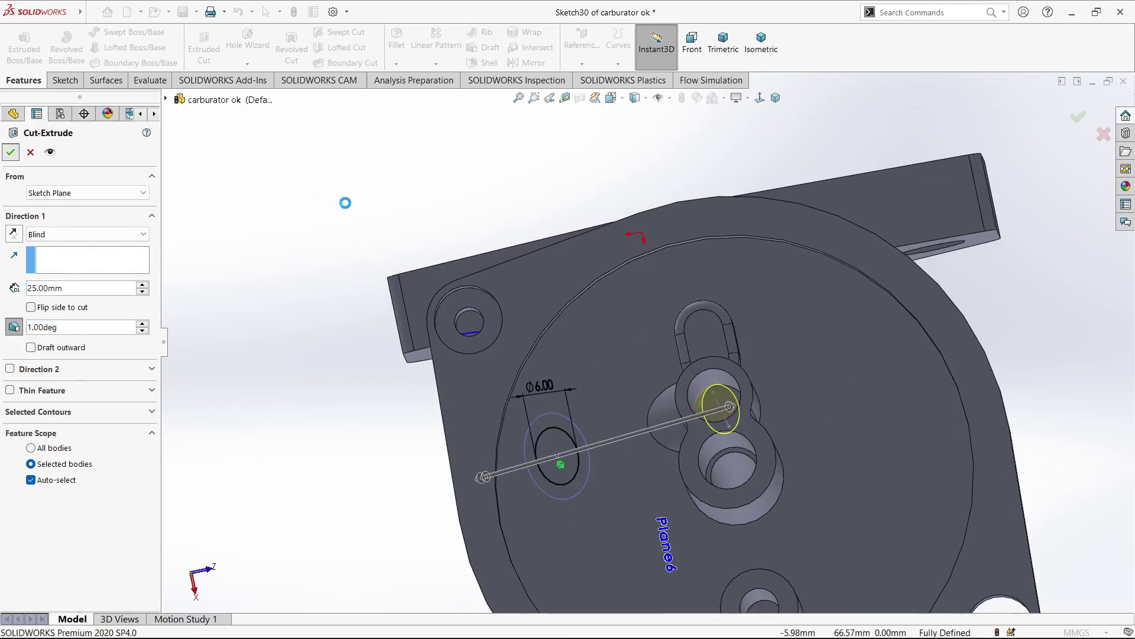
scroll(707, 420, down, 5)
scroll(700, 400, up, 5)
mouse_move(700, 400)
middle_down()
mouse_move(700, 359)
mouse_move(732, 517)
middle_up()
click(773, 317)
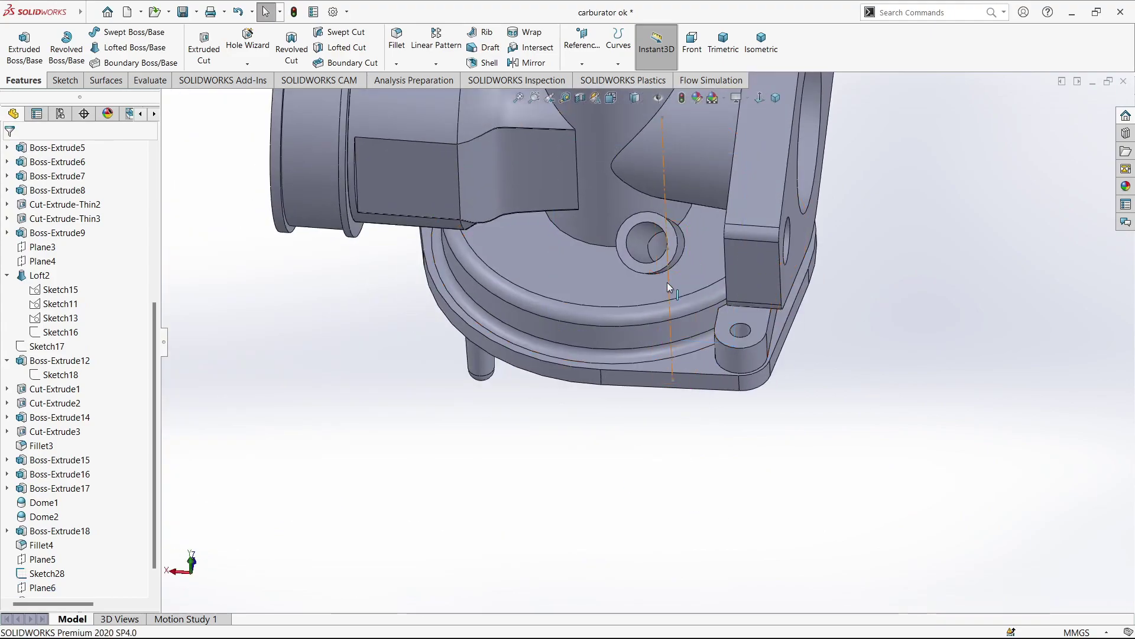
- Start Sketch31 on the boss end face, viewed from the front
mouse_move(729, 343)
middle_down()
mouse_move(699, 271)
mouse_move(641, 393)
mouse_move(680, 367)
mouse_move(705, 371)
middle_up()
scroll(705, 371, down, 3)
scroll(680, 343, down, 3)
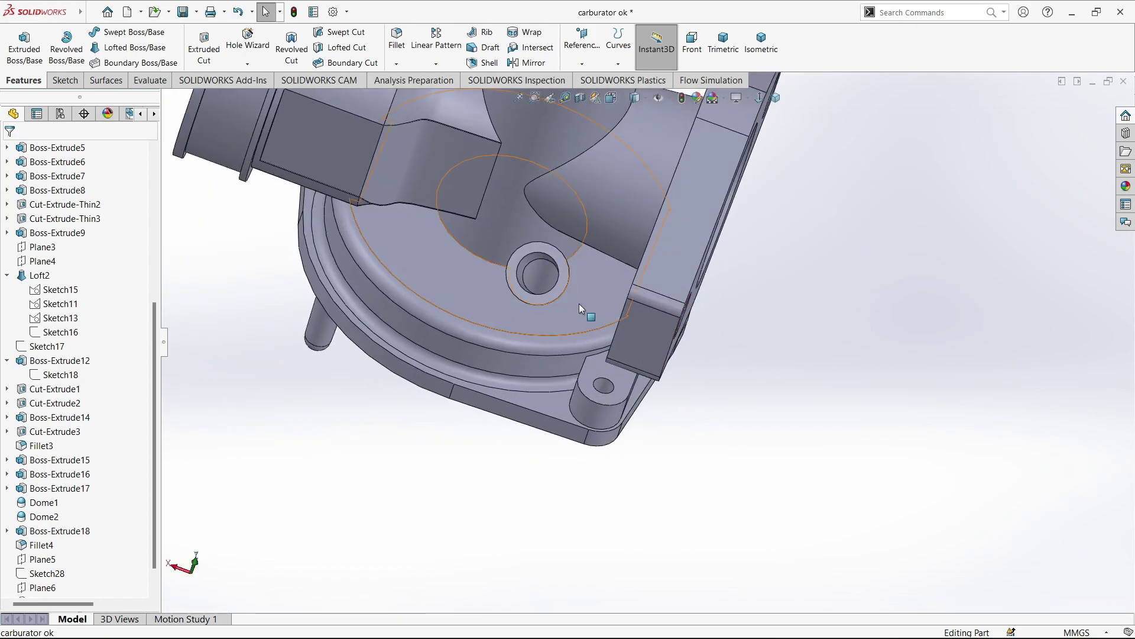
click(553, 263)
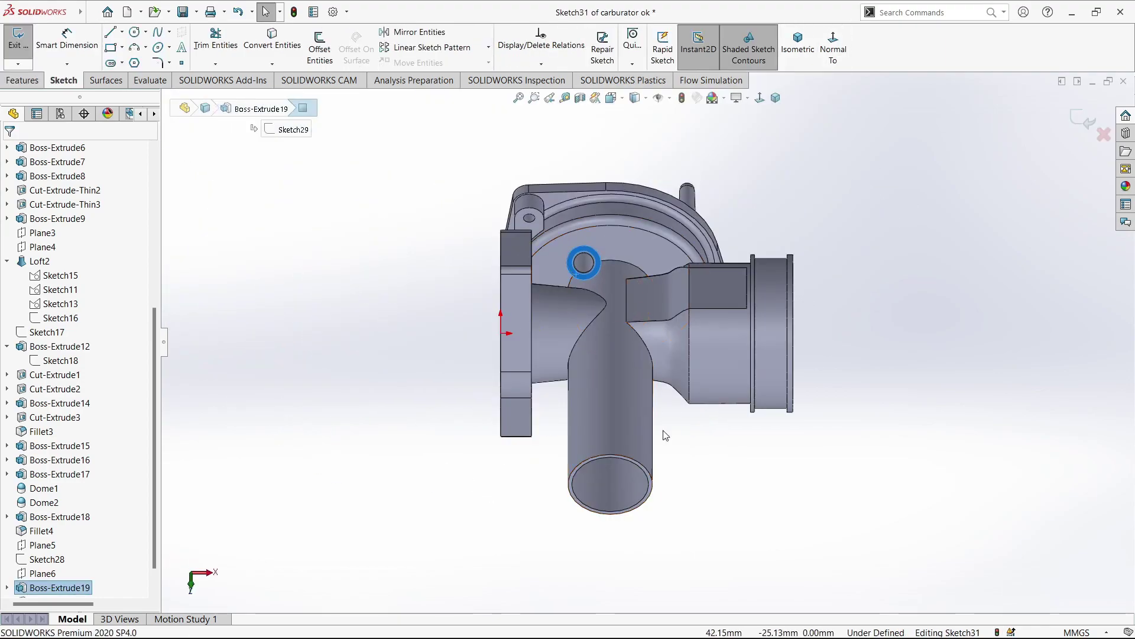
key(space)
middle_drag(487, 306, 749, 417)
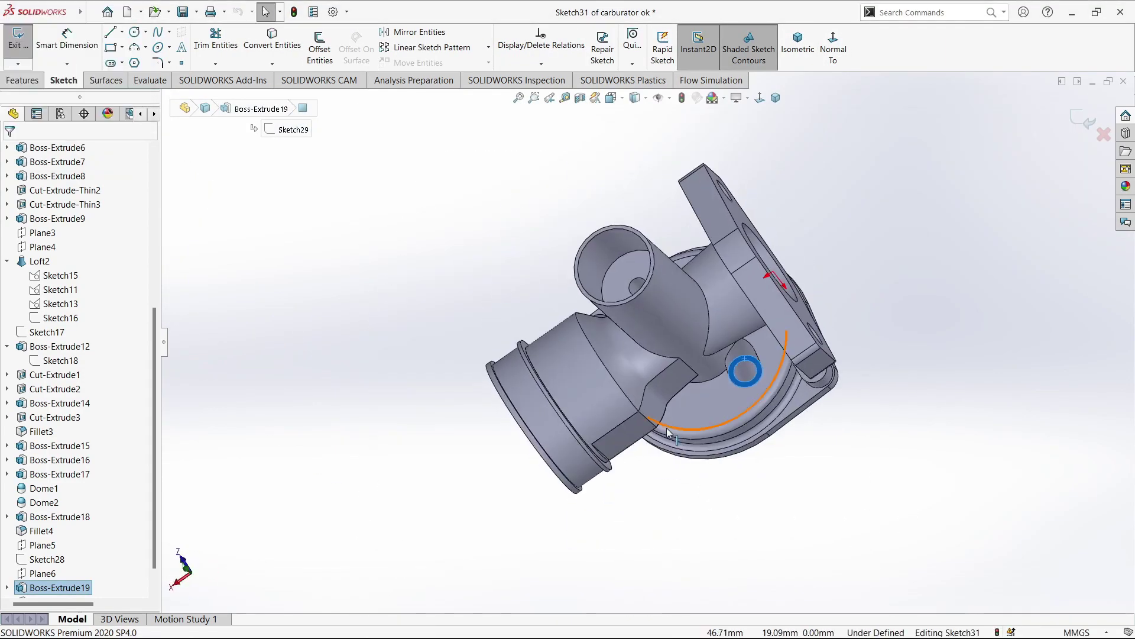
key(space)
click(608, 393)
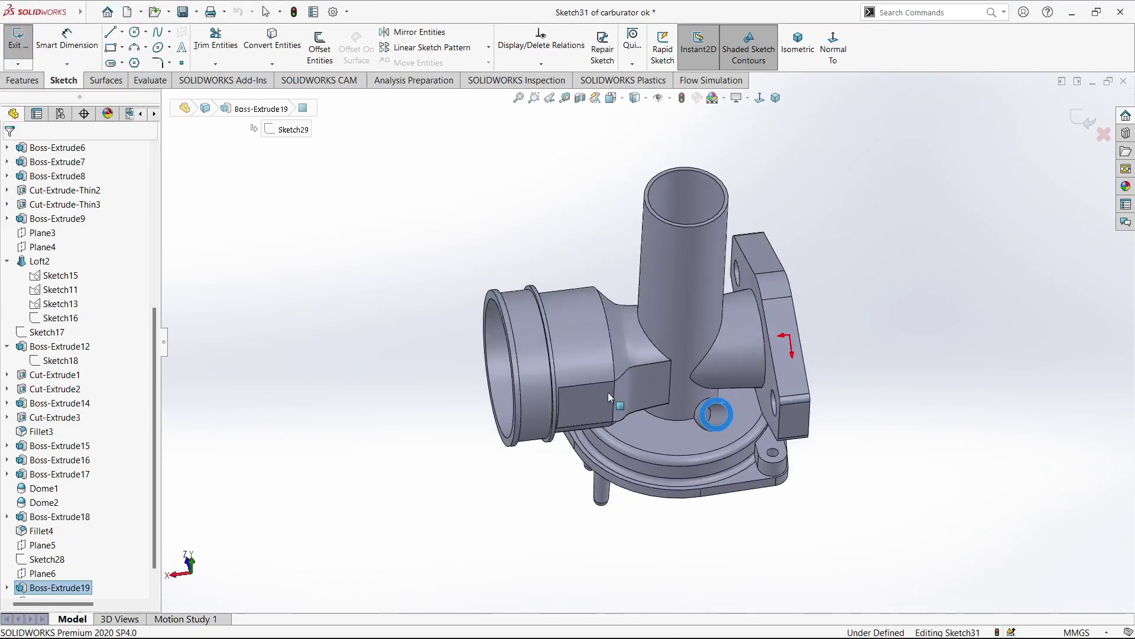
scroll(525, 350, down, 5)
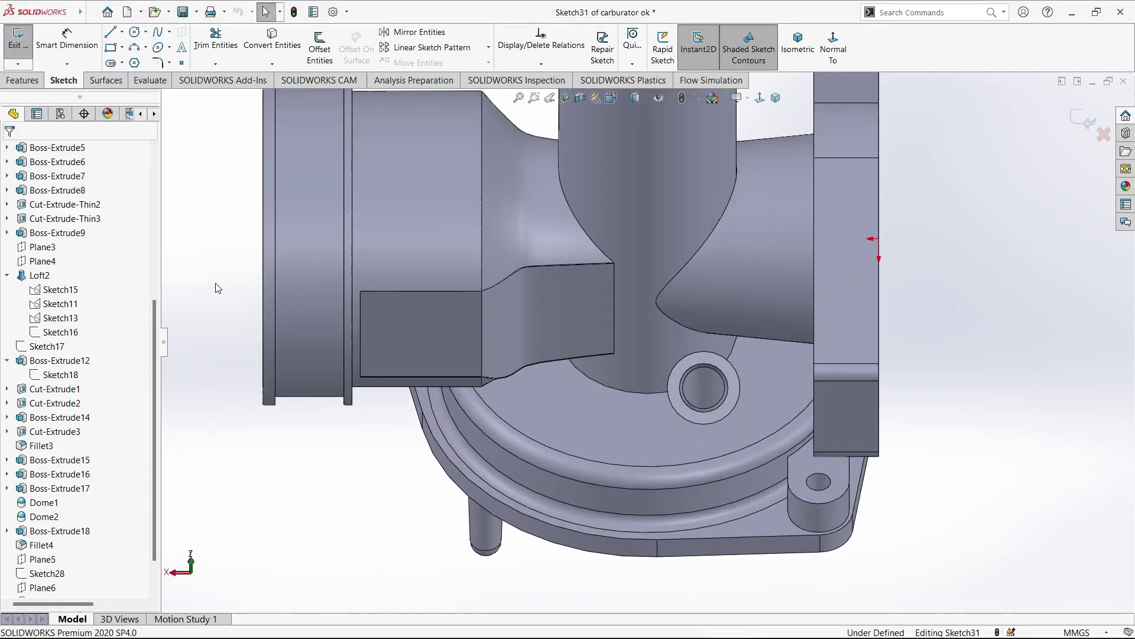
- Draw a circle on the hole centre and dimension it to 9 mm diameter
click(135, 31)
click(703, 388)
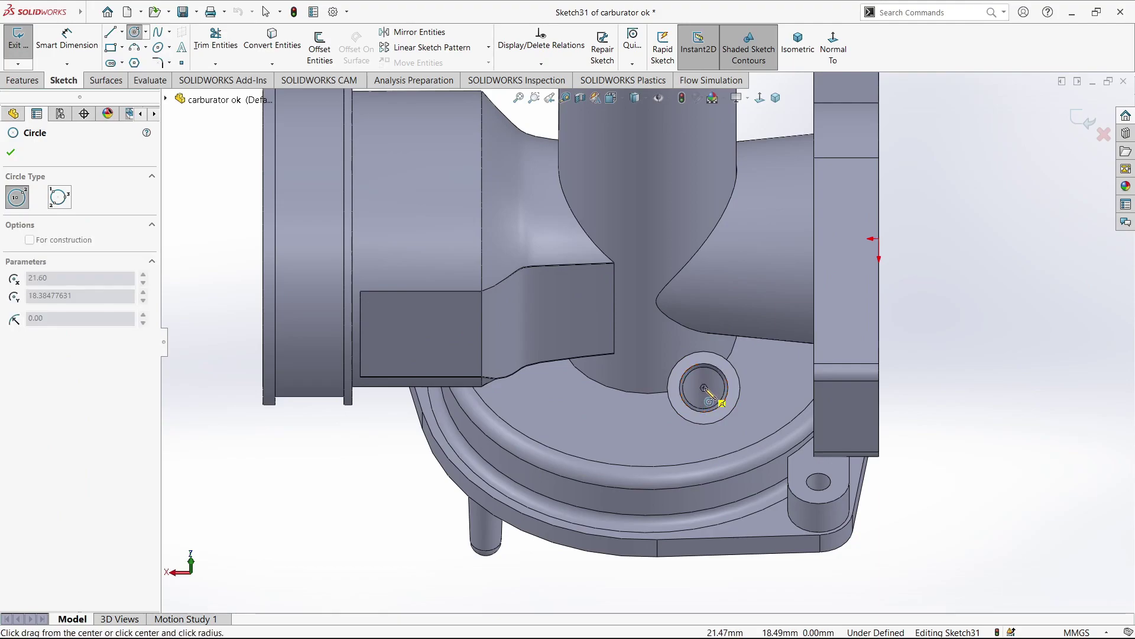
click(721, 358)
key(Escape)
click(67, 35)
click(668, 387)
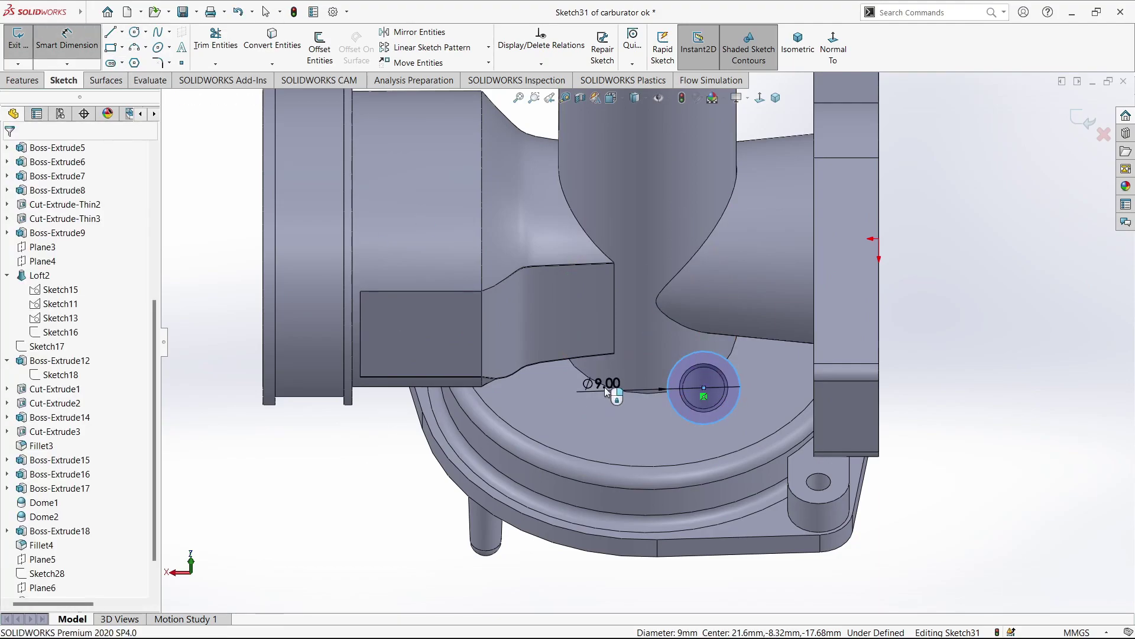
click(604, 386)
click(549, 372)
key(Escape)
- Start a boss extrusion of Sketch31 with a 5° draft, clearing the chosen end face
click(22, 80)
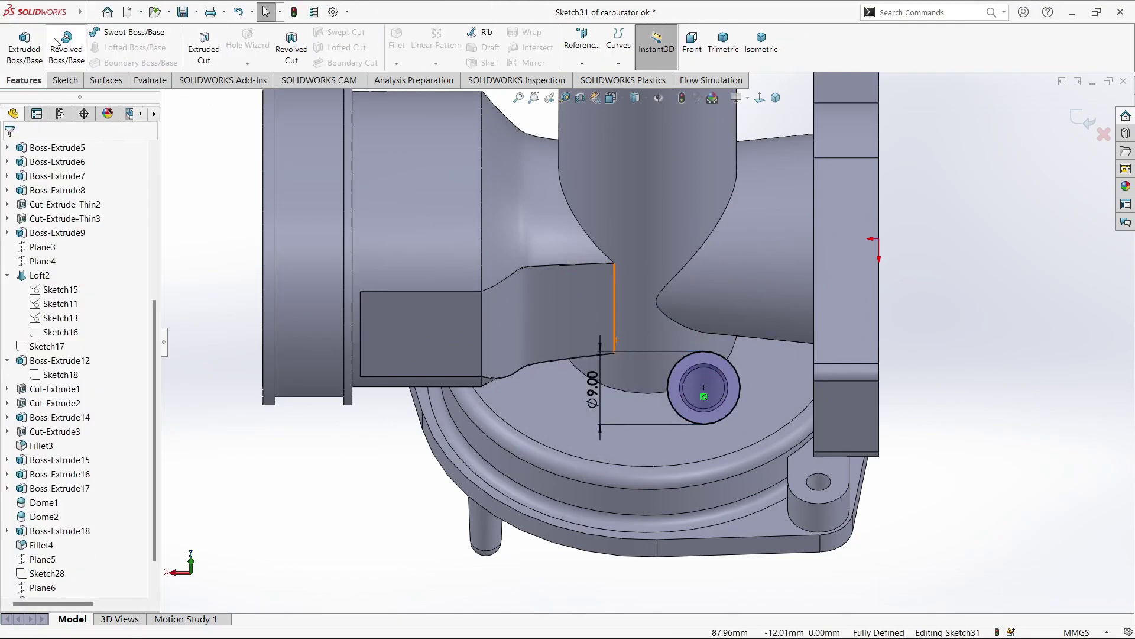
click(46, 44)
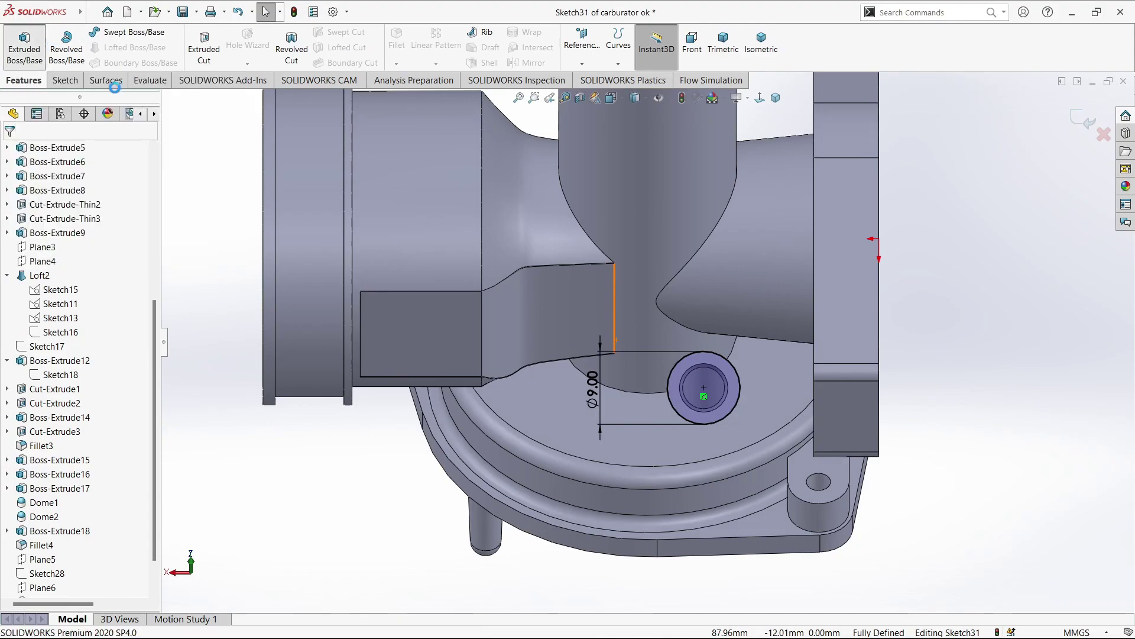
click(702, 342)
click(23, 326)
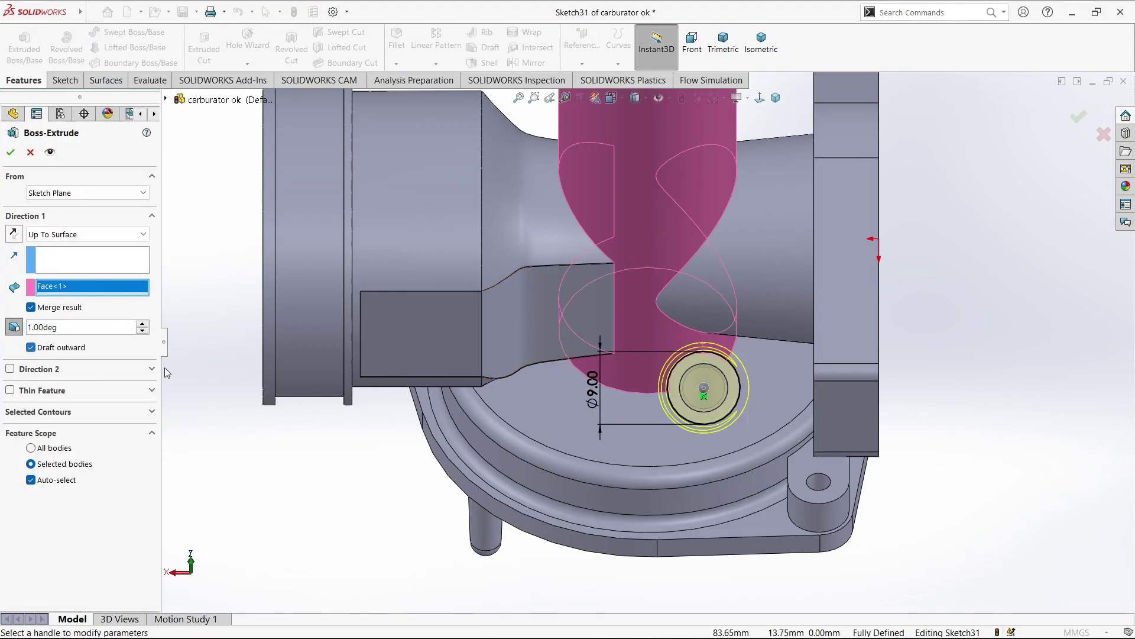
right_click(46, 297)
click(70, 307)
text(5)
key(Return)
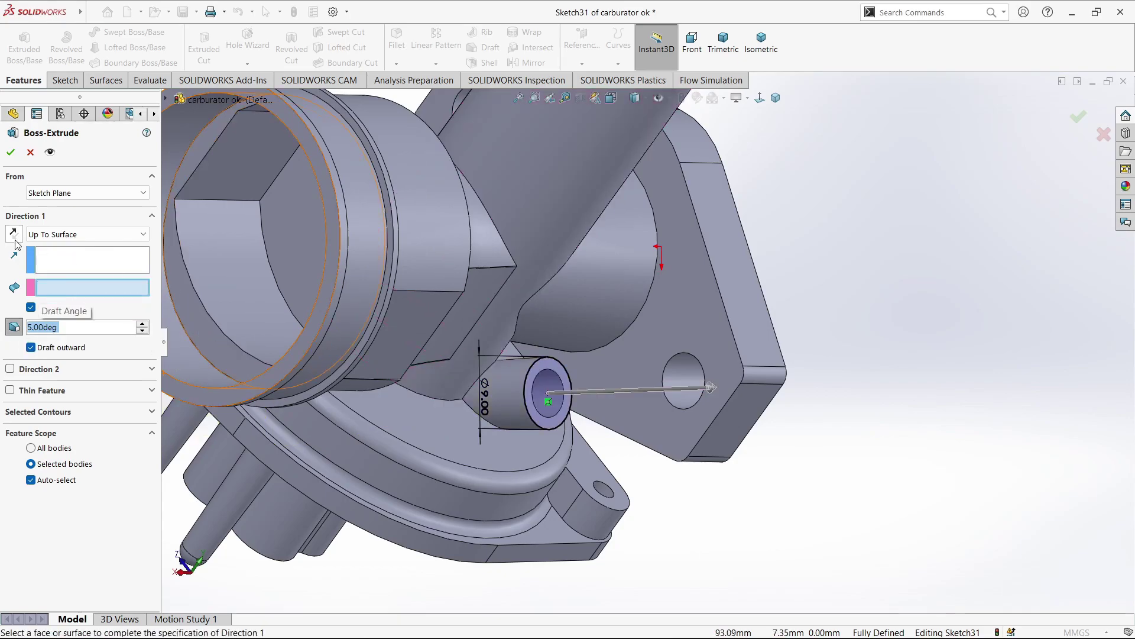
- Try a reversed Blind boss, view it from the back, then cancel the extrusion
click(12, 236)
click(88, 234)
click(47, 244)
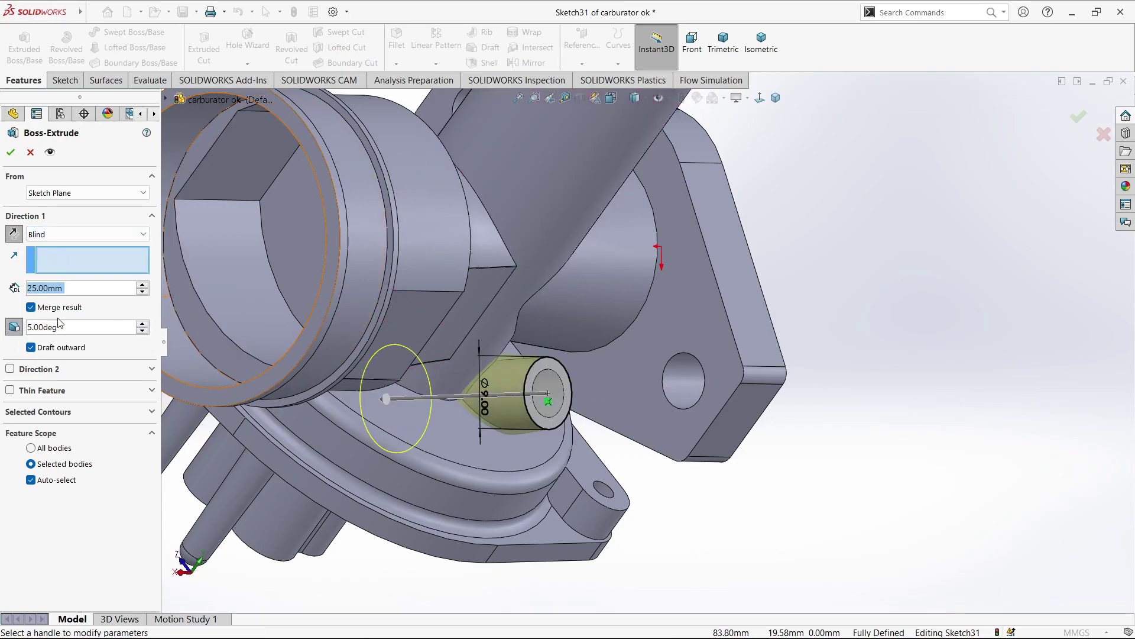
middle_drag(390, 408, 563, 425)
key(space)
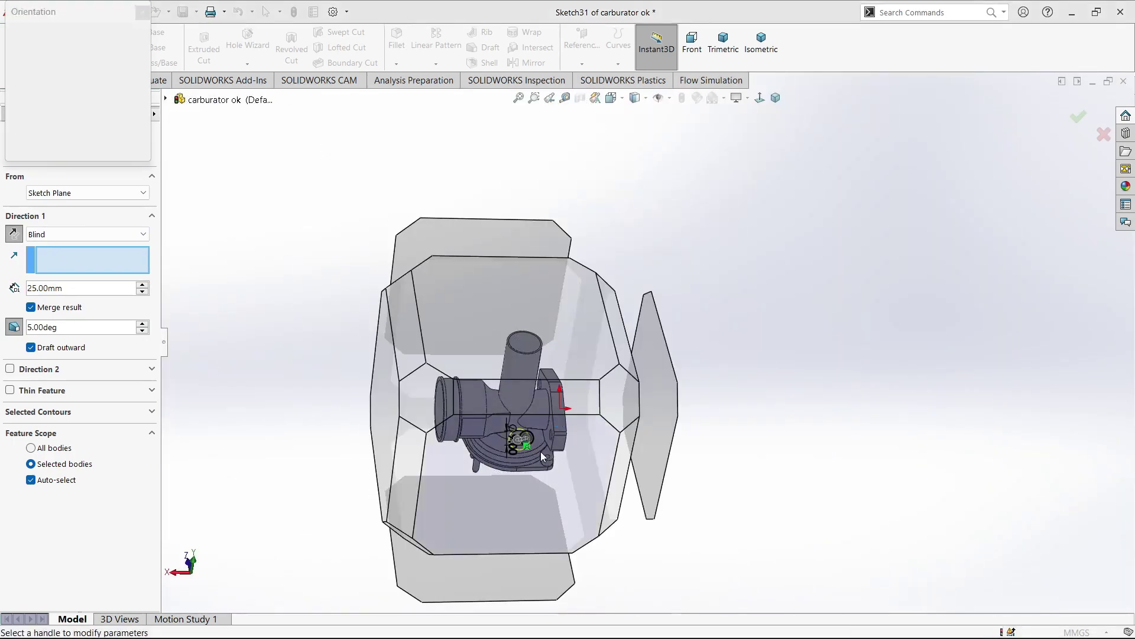
click(540, 452)
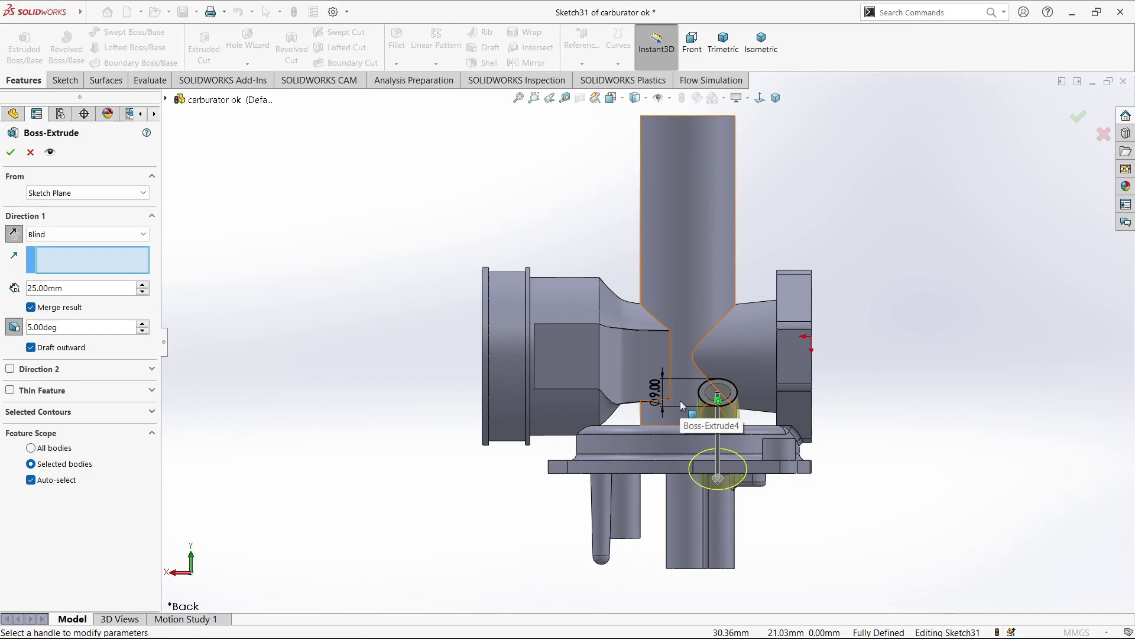
key(Escape)
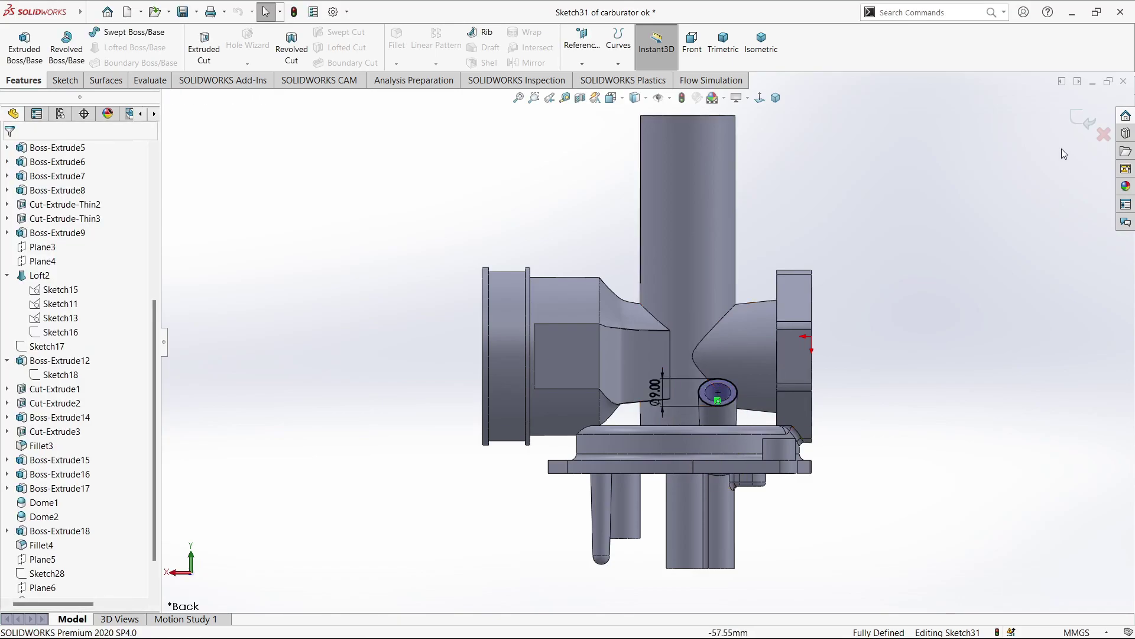
- Delete Sketch31 and confirm, leaving Cut-Extrude4 as the latest feature
right_click(48, 588)
click(60, 465)
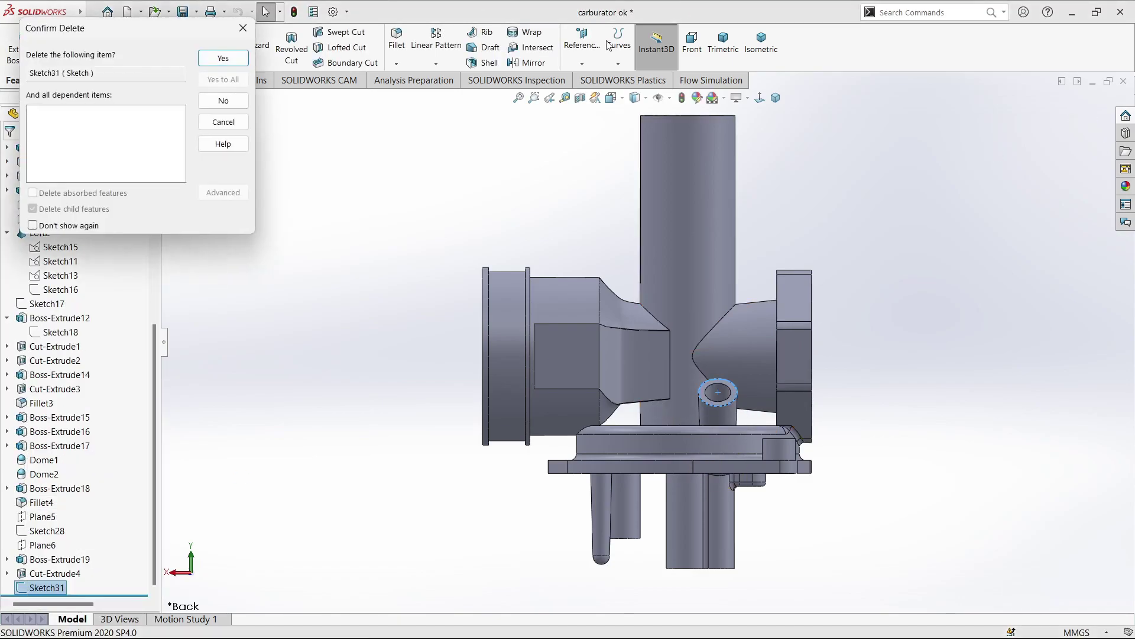
click(223, 55)
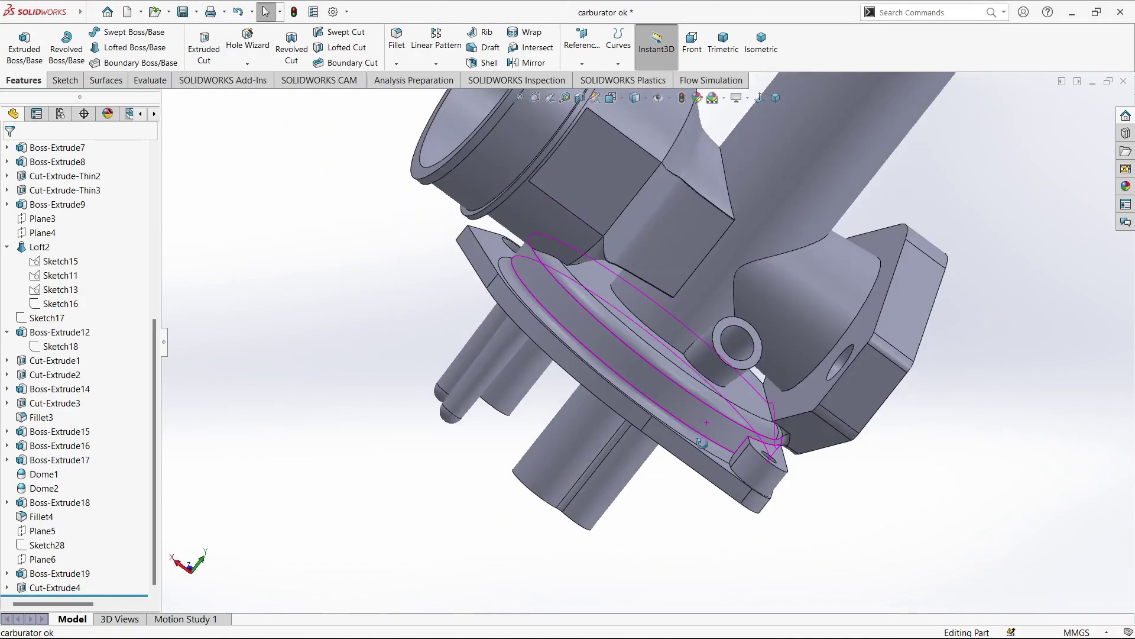
click(7, 588)
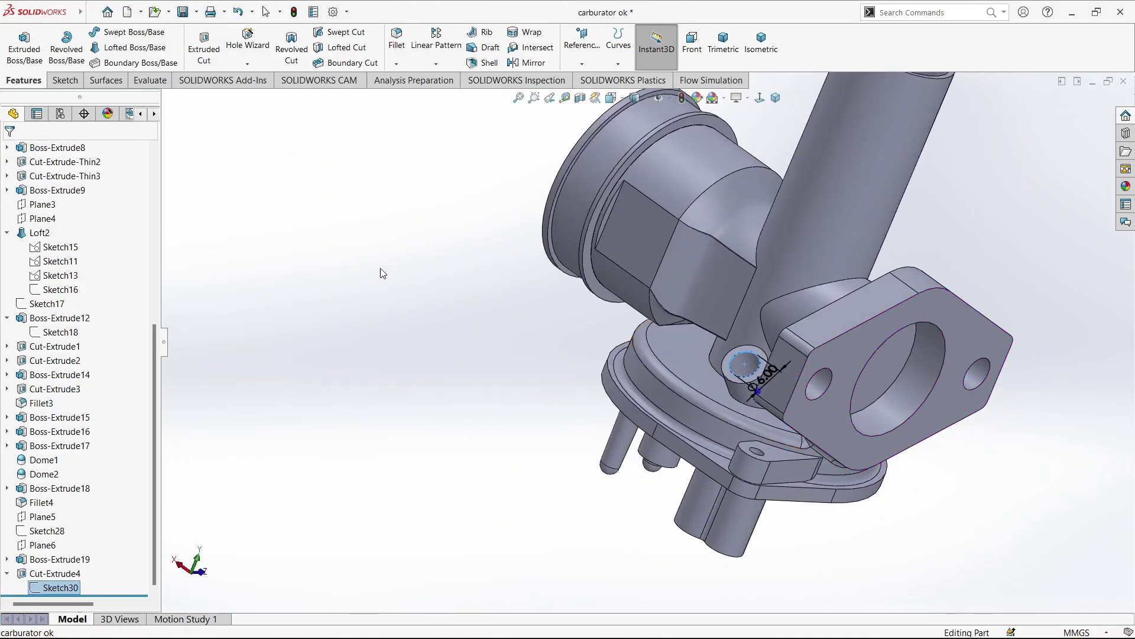
- Start a reference plane using the Front Plane and the boss's circular edge
click(47, 588)
click(583, 64)
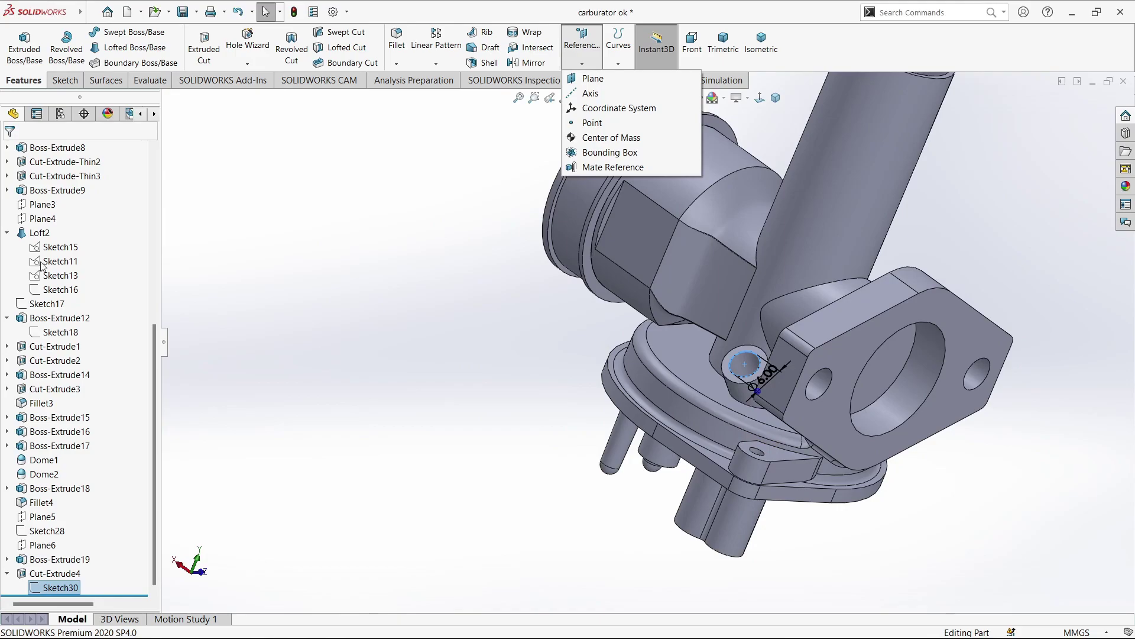
scroll(53, 236, up, 7)
click(49, 234)
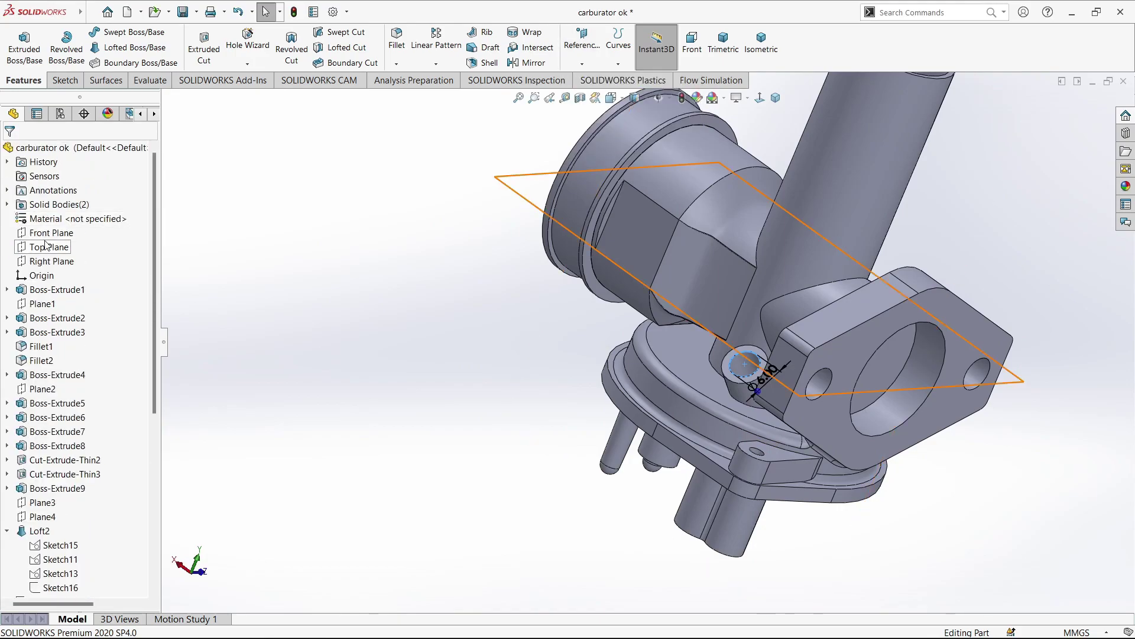
click(583, 64)
click(594, 79)
click(746, 354)
scroll(645, 345, up, 3)
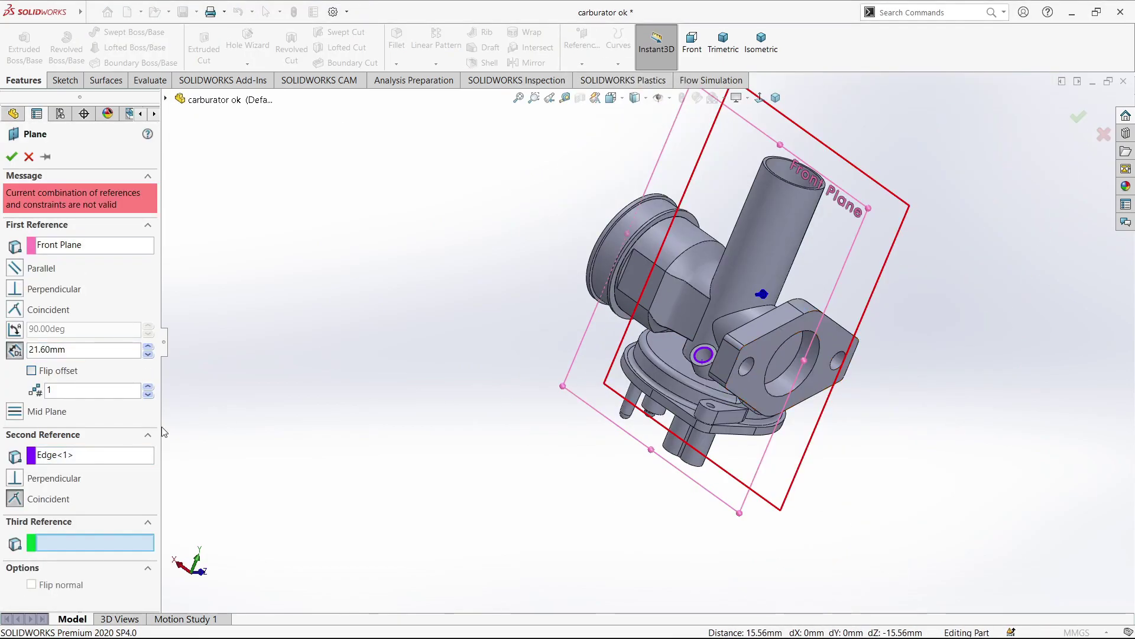
- Remove the circular edge reference and flip the plane offset side
right_click(47, 455)
click(59, 482)
scroll(772, 349, down, 3)
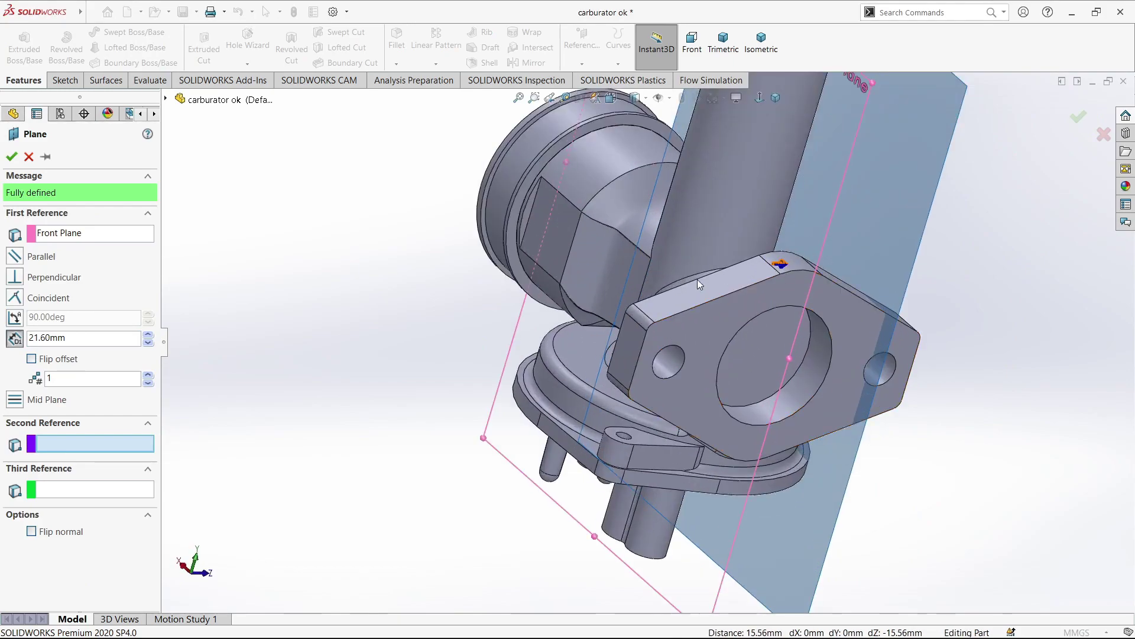
click(31, 359)
click(149, 342)
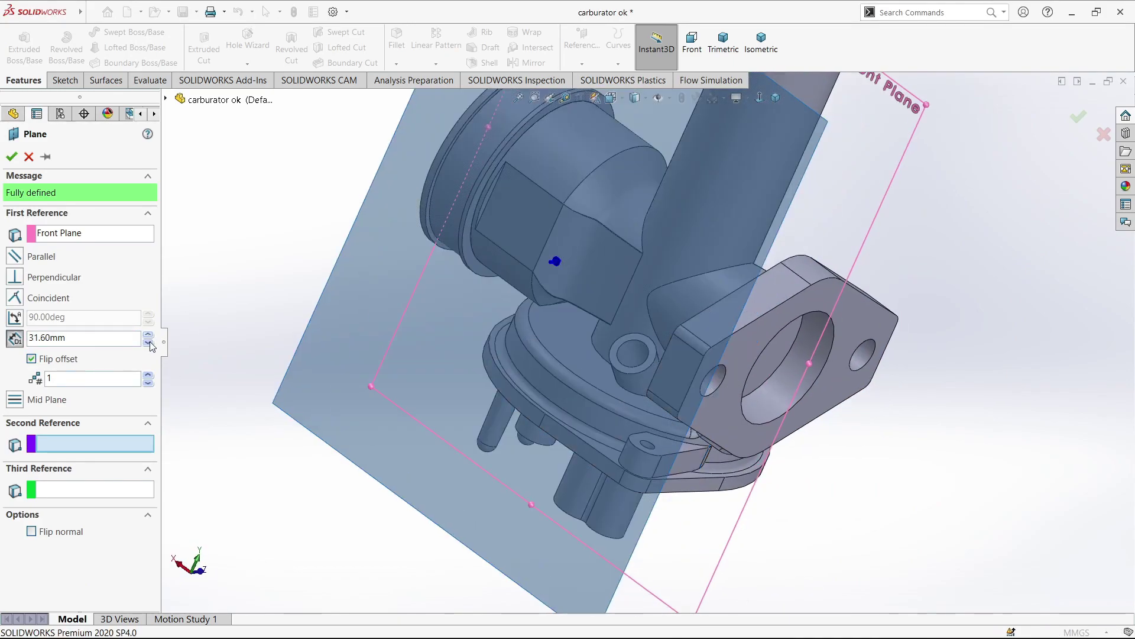
- Set the plane offset to 17 mm and accept Plane7
text(10)
key(Return)
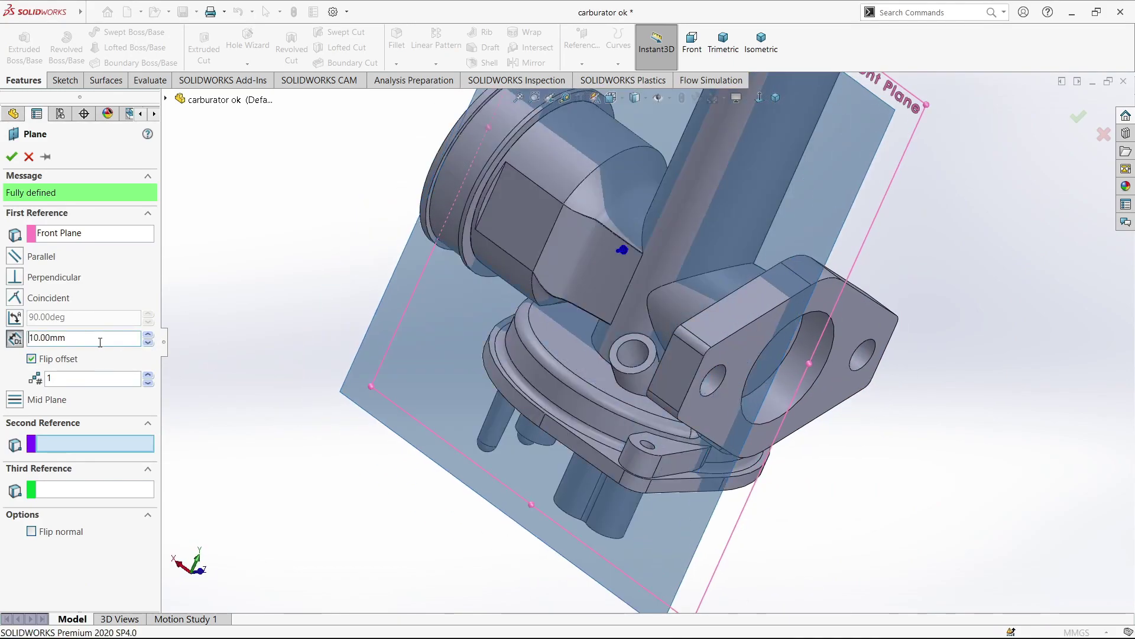
key(Return)
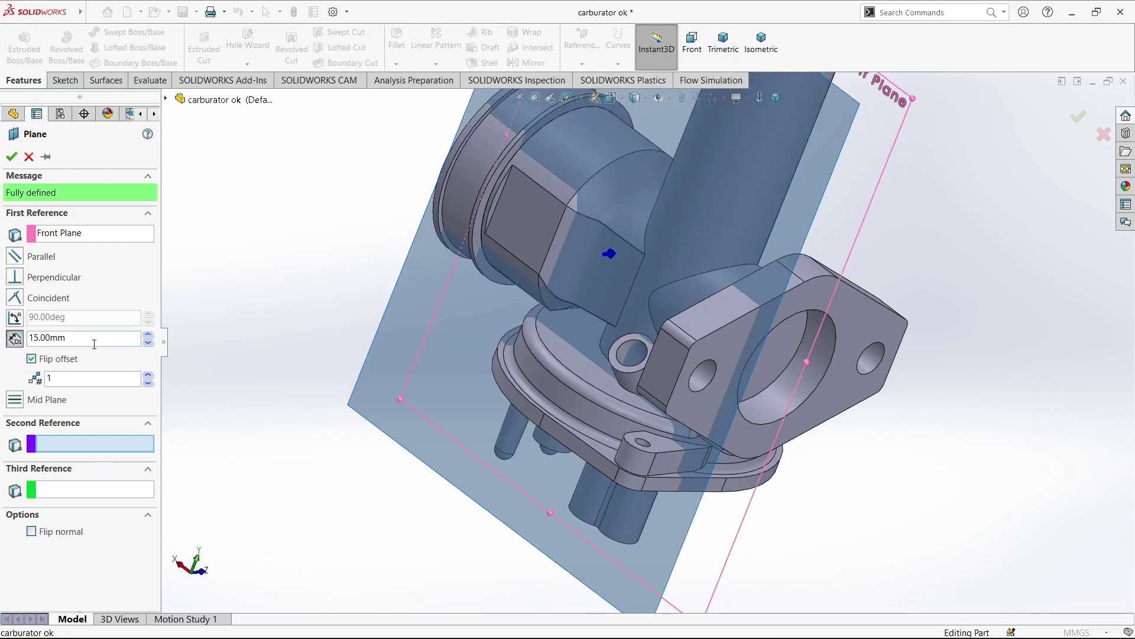
key(Return)
scroll(660, 373, down, 3)
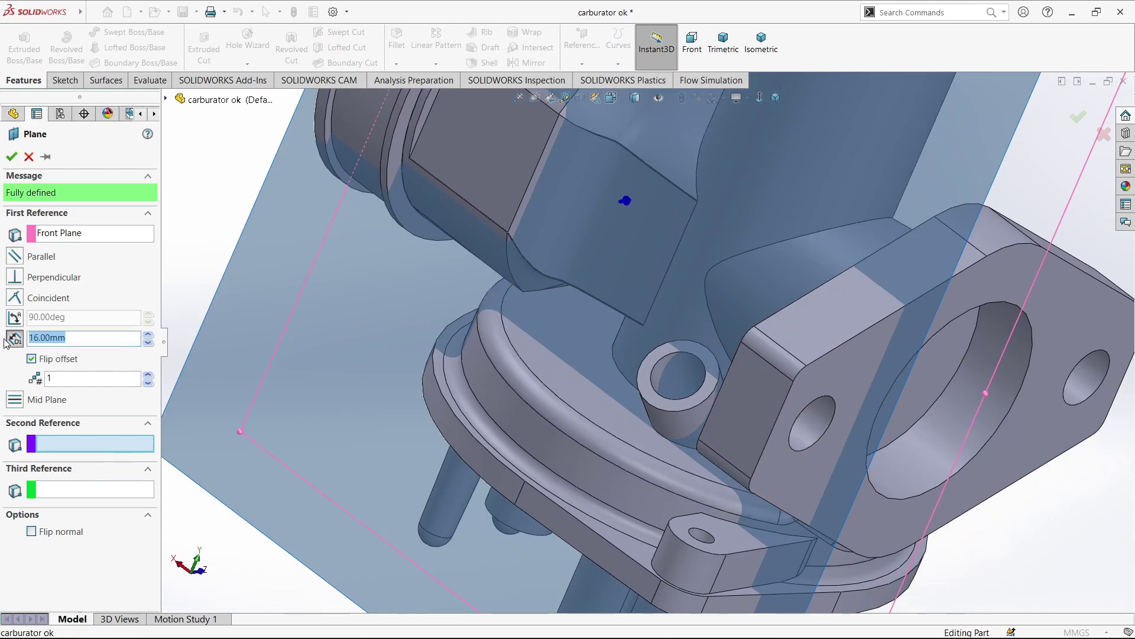
text(17)
key(Return)
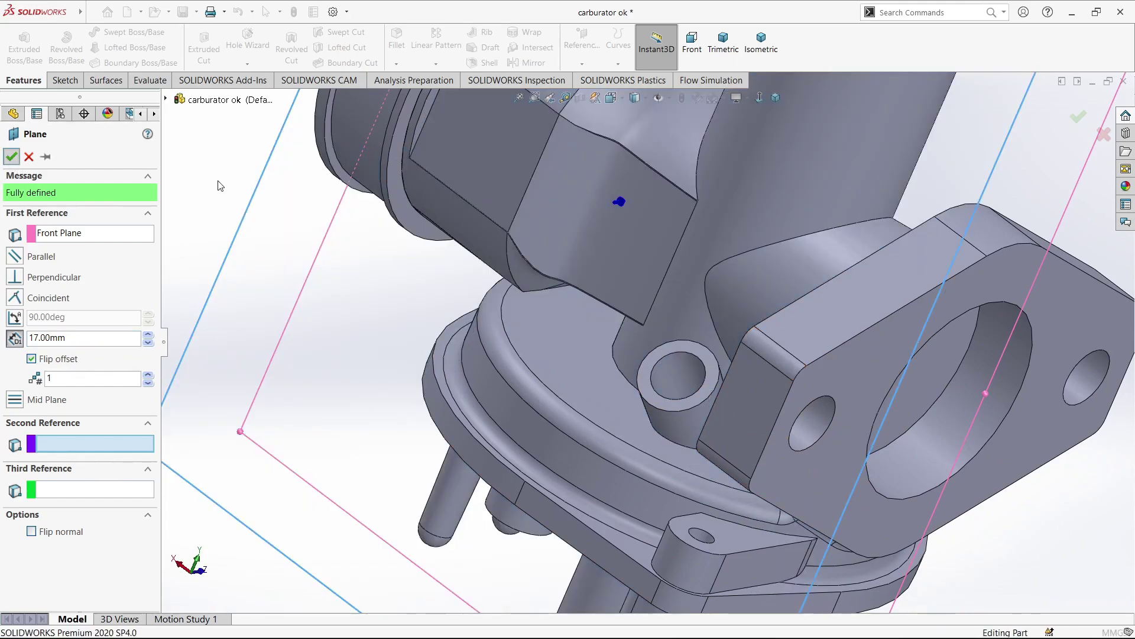
click(10, 156)
- Start Sketch32 on Plane7, viewed Normal To, and draw a circle on the small boss
click(899, 196)
click(912, 171)
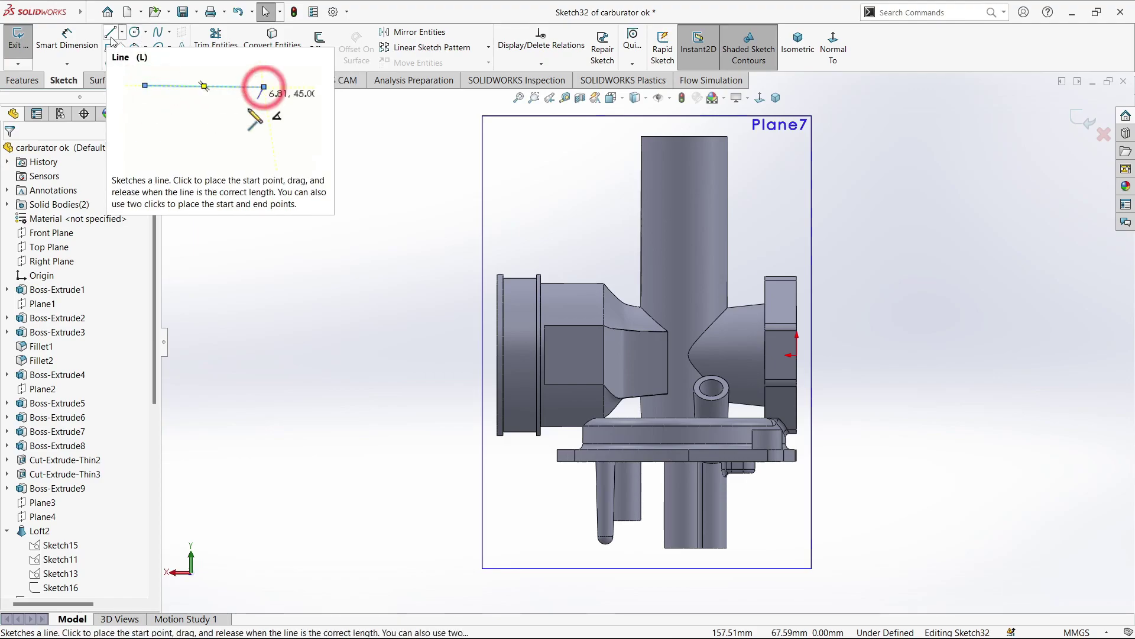
scroll(697, 384, down, 2)
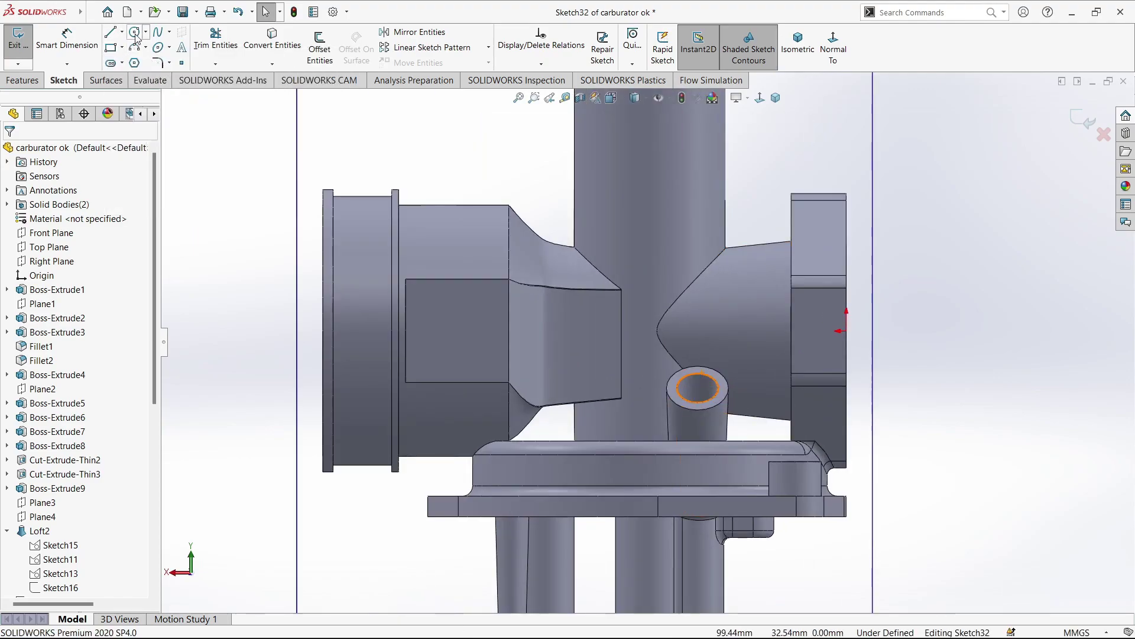
click(136, 33)
click(698, 388)
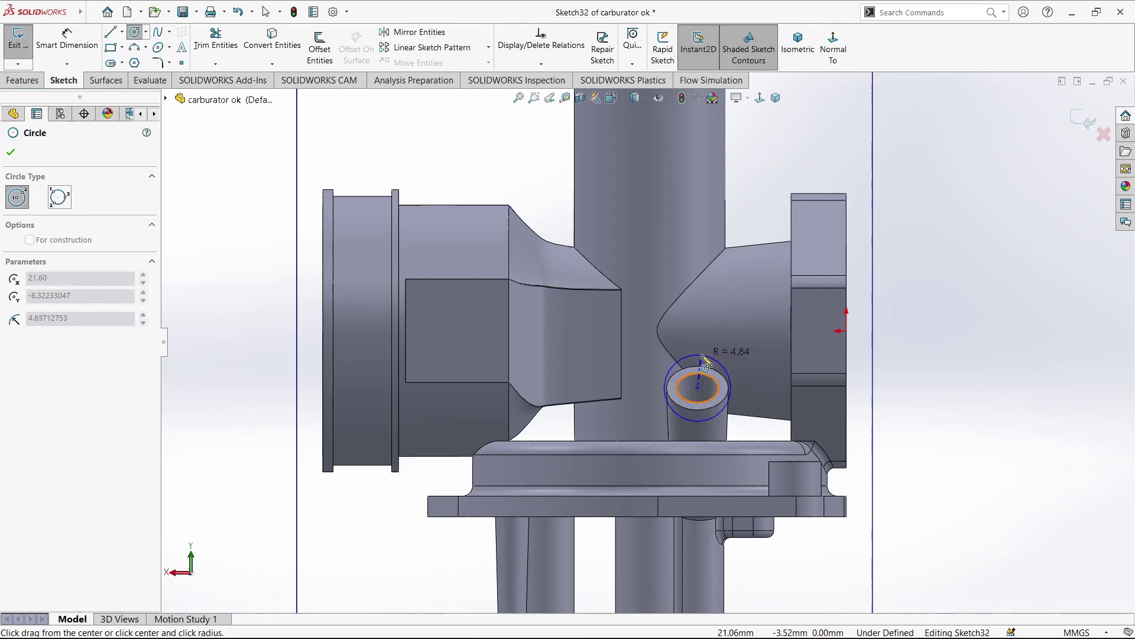
click(731, 392)
scroll(709, 402, down, 3)
key(Escape)
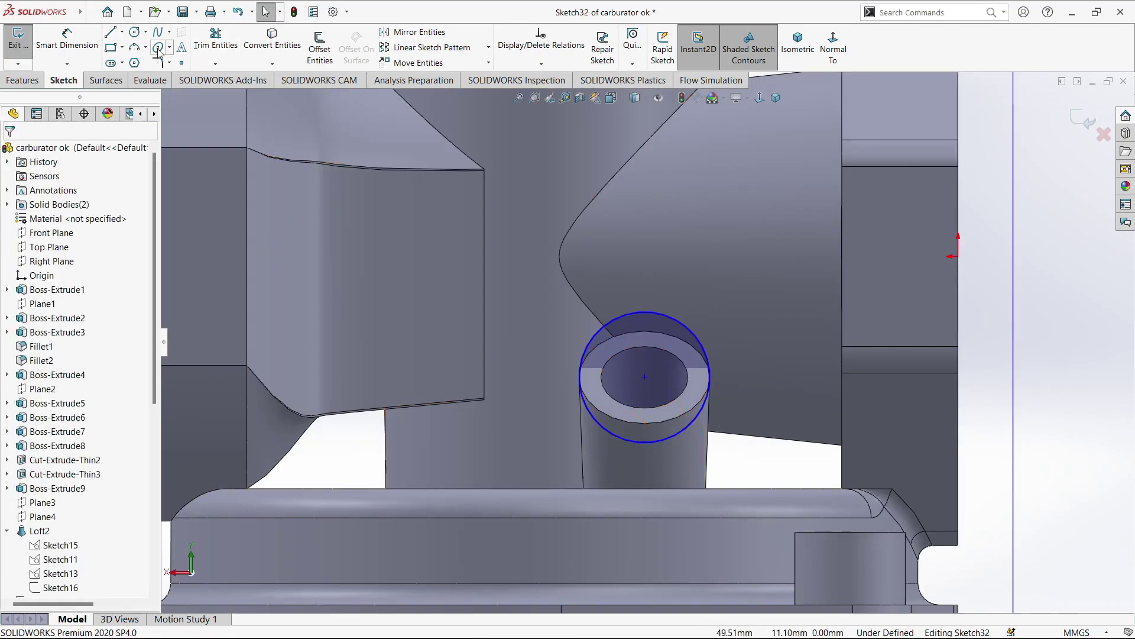
- Dimension the circle to Ø9.00 and 21.60 mm horizontally from the origin
click(597, 352)
click(67, 42)
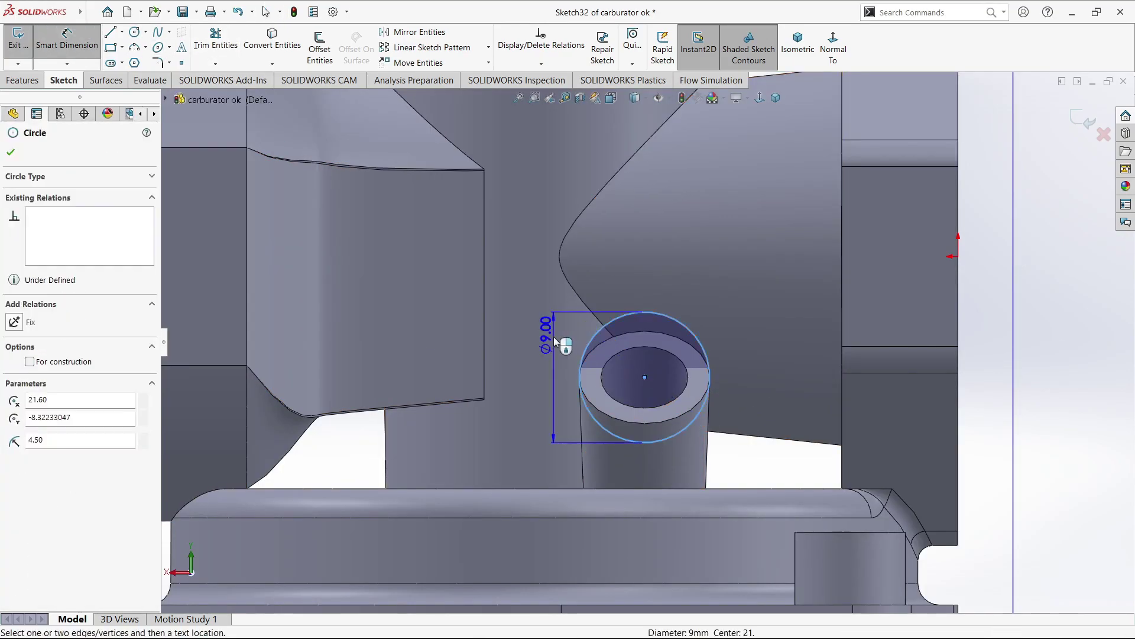
click(554, 335)
key(Return)
scroll(646, 371, up, 3)
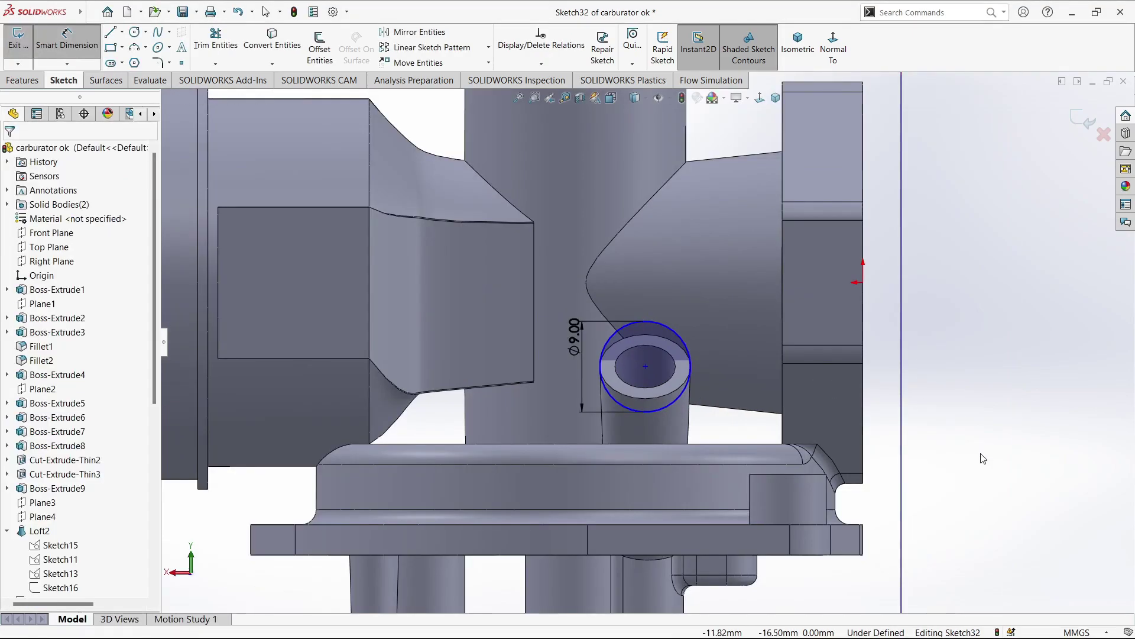
click(645, 368)
click(863, 285)
click(724, 582)
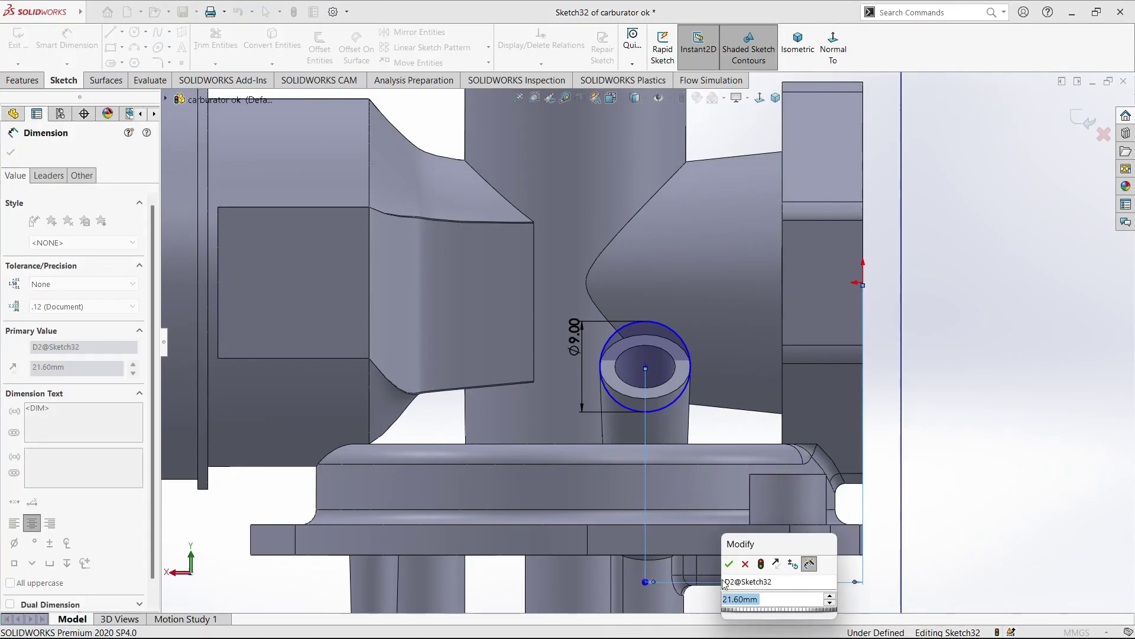
click(645, 368)
click(863, 285)
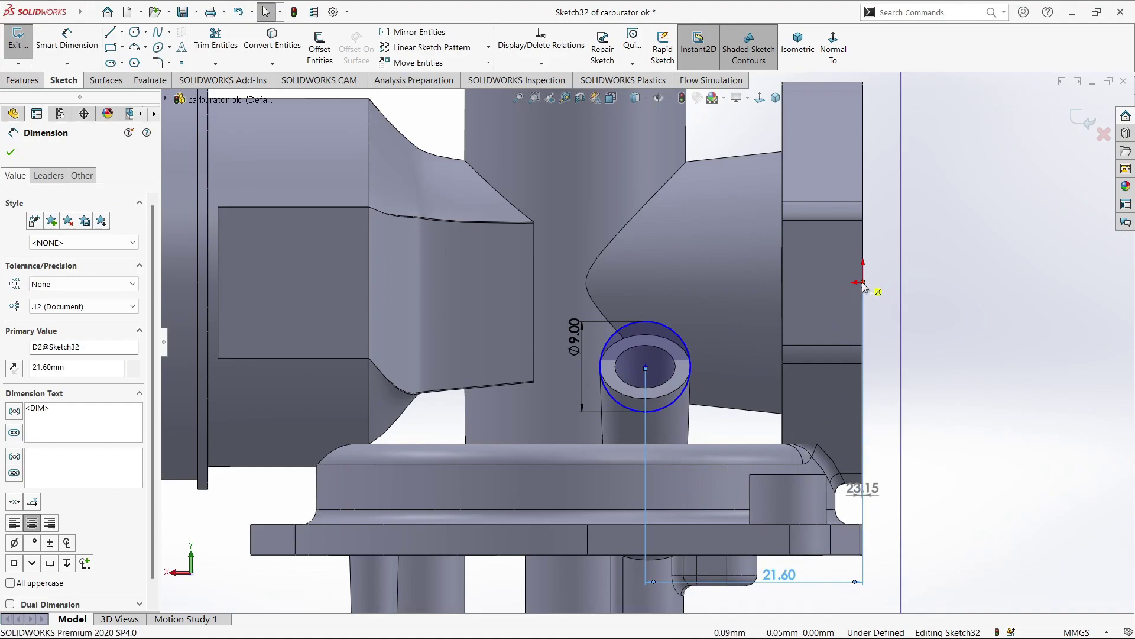
click(920, 307)
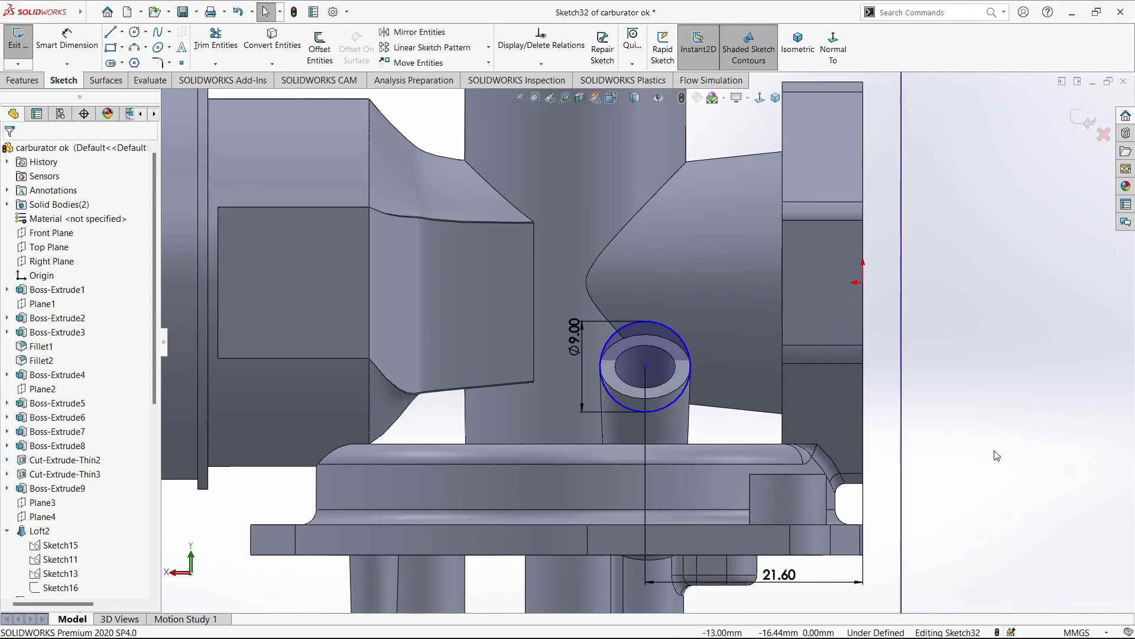
- Set the circle centre 8.50 mm vertically from the origin
click(645, 368)
click(863, 283)
click(947, 326)
text(8.5)
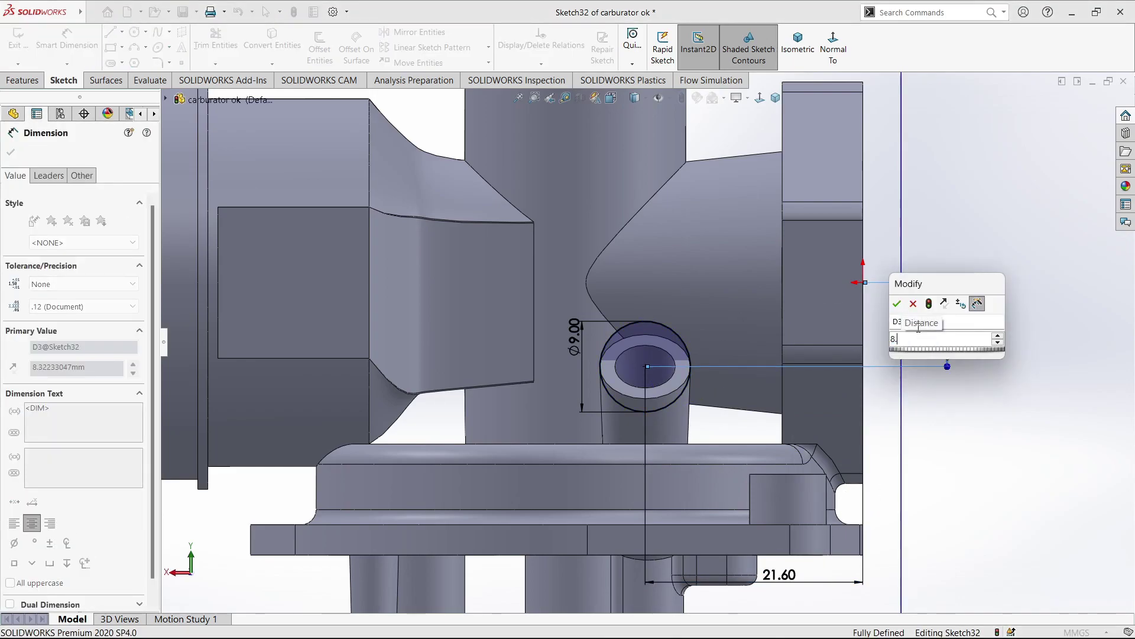
key(Return)
- Add a horizontal centerline across the circle and trim away its lower half
click(123, 32)
click(145, 59)
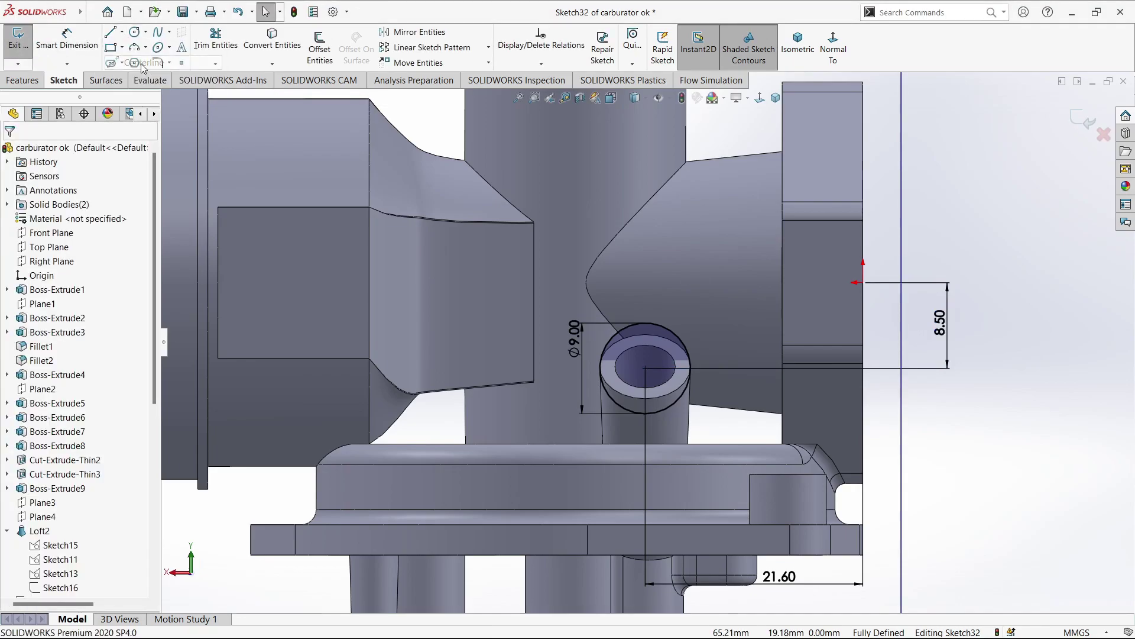
click(600, 367)
click(690, 368)
key(Escape)
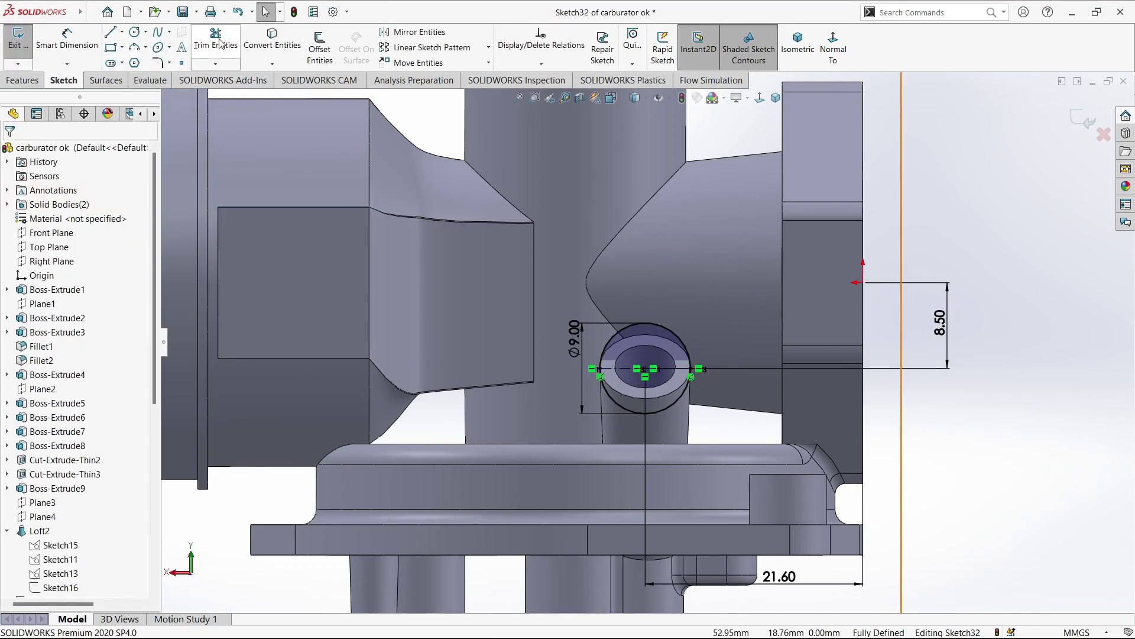
click(216, 42)
key(Escape)
scroll(672, 410, down, 1)
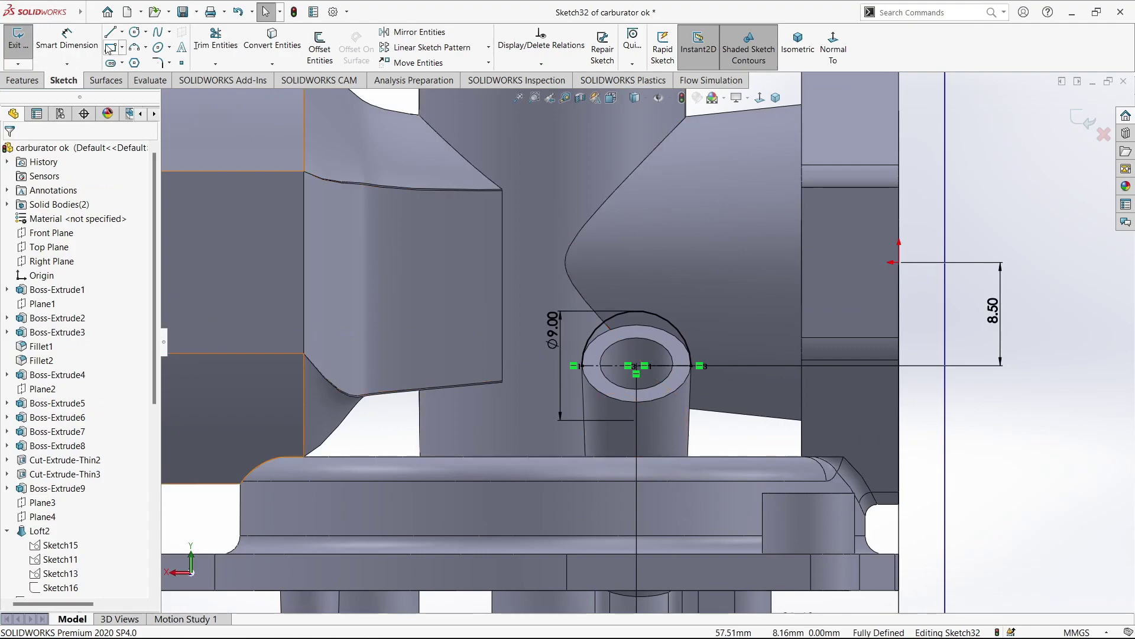
- Close the half circle with a straight line across its ends
click(110, 33)
click(582, 366)
key(Escape)
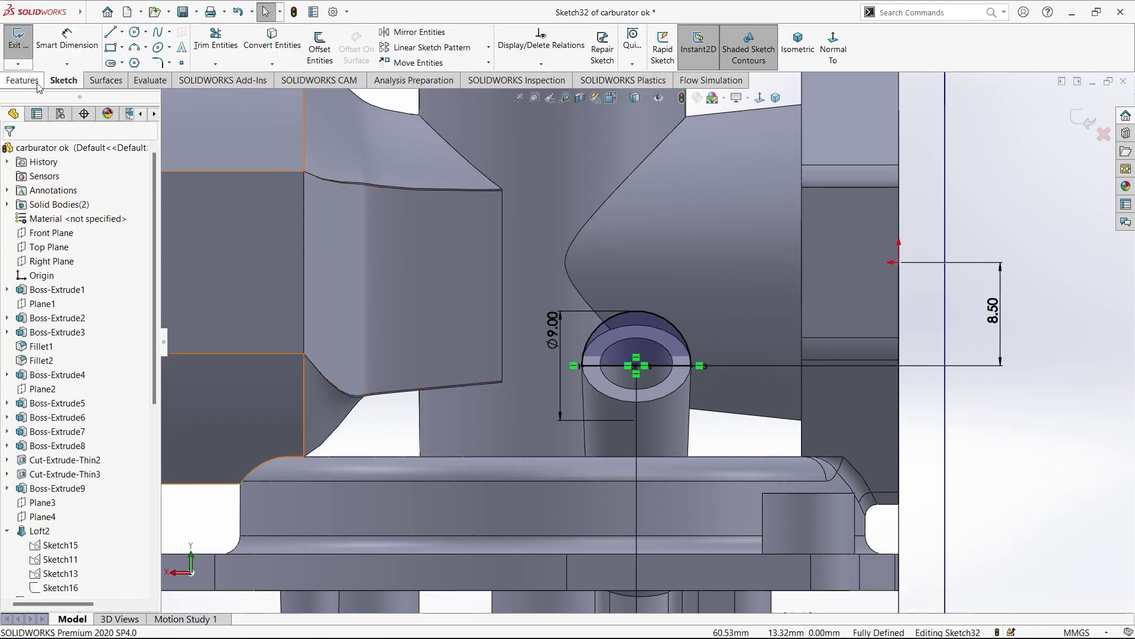
click(22, 80)
click(24, 44)
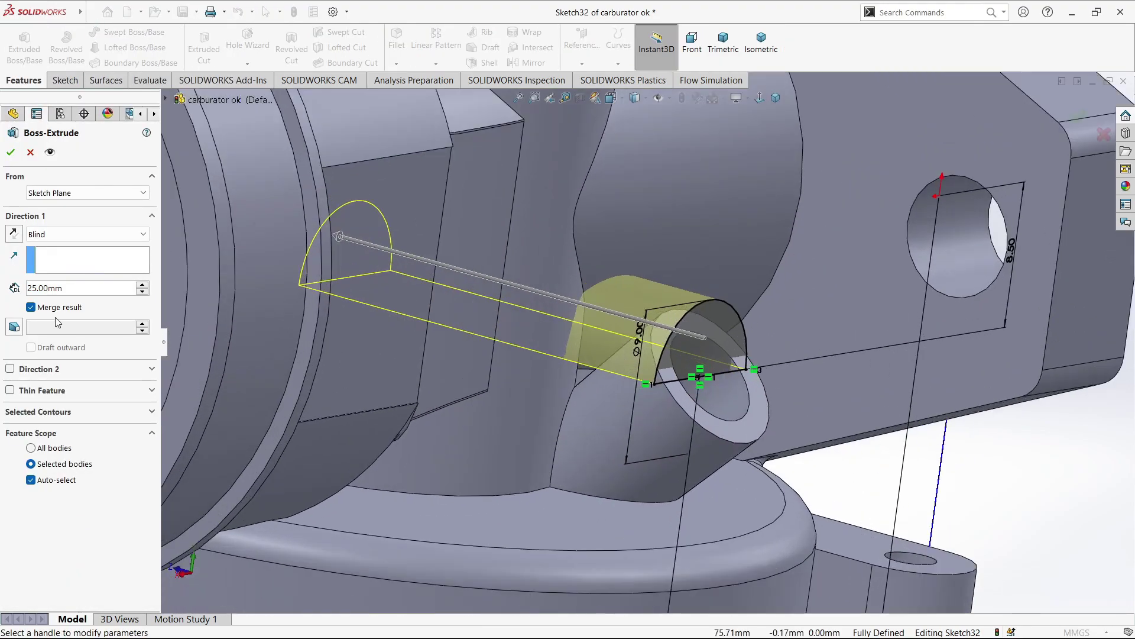
click(16, 327)
click(44, 347)
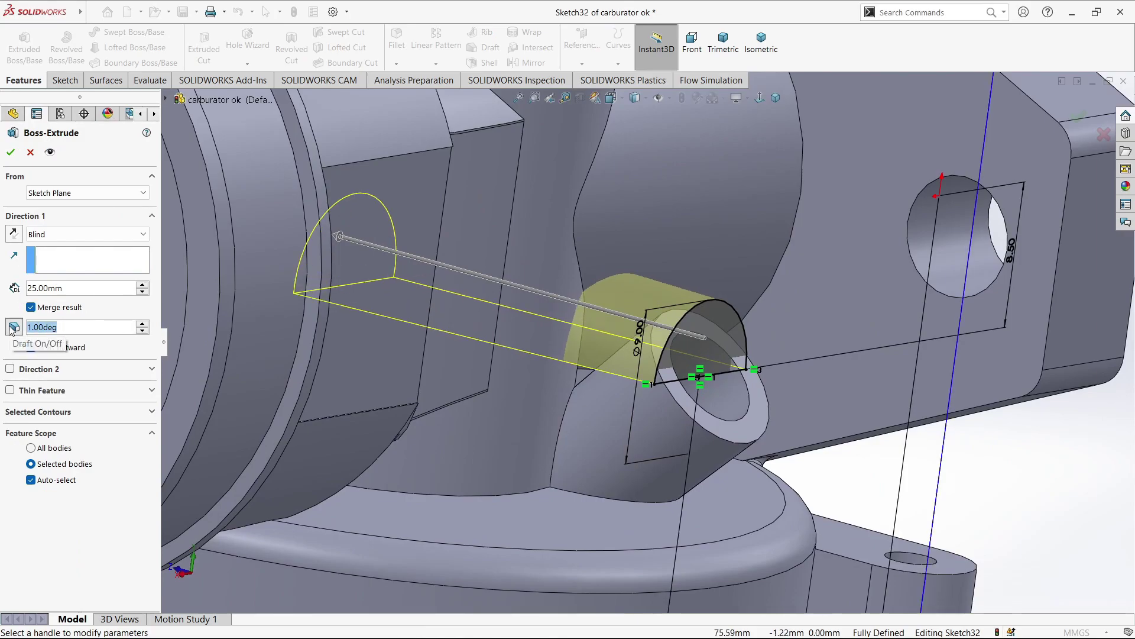
key(Up)
scroll(636, 319, down, 2)
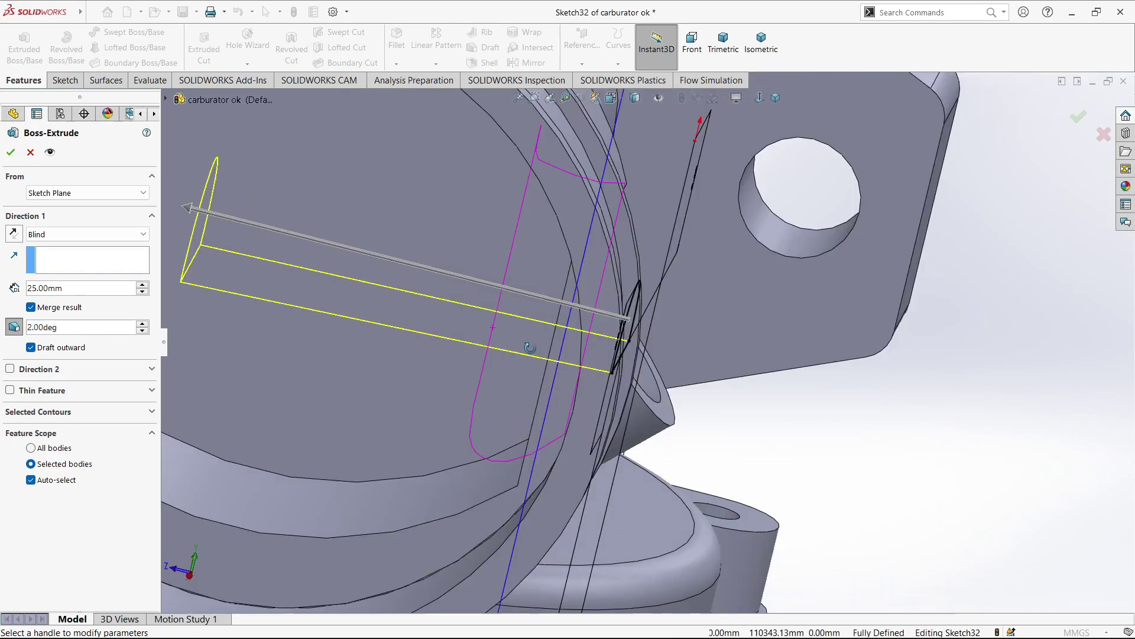
key(Escape)
scroll(634, 319, up, 5)
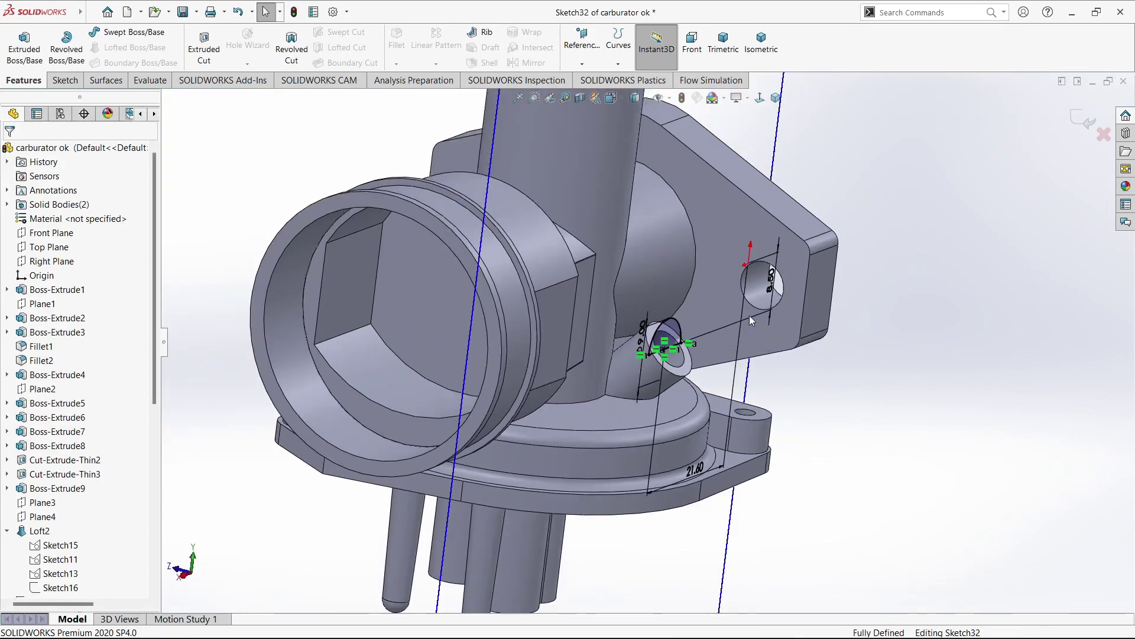
- Exit the half-round sketch and try Plane7 offsets of 12 and 13 mm
click(1083, 121)
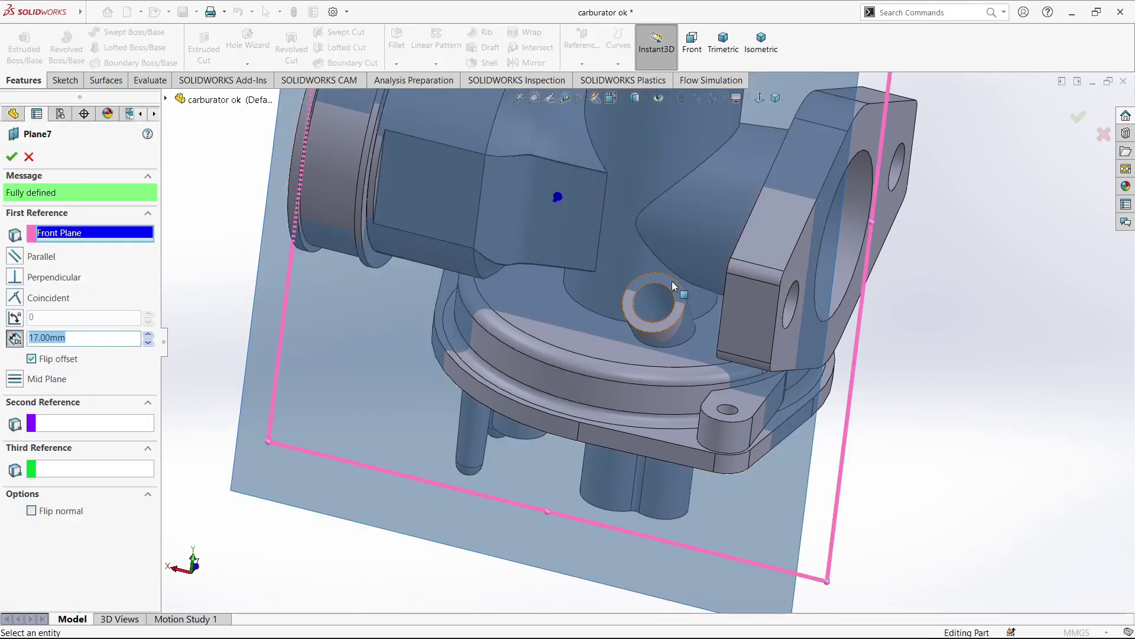
middle_drag(672, 282, 469, 409)
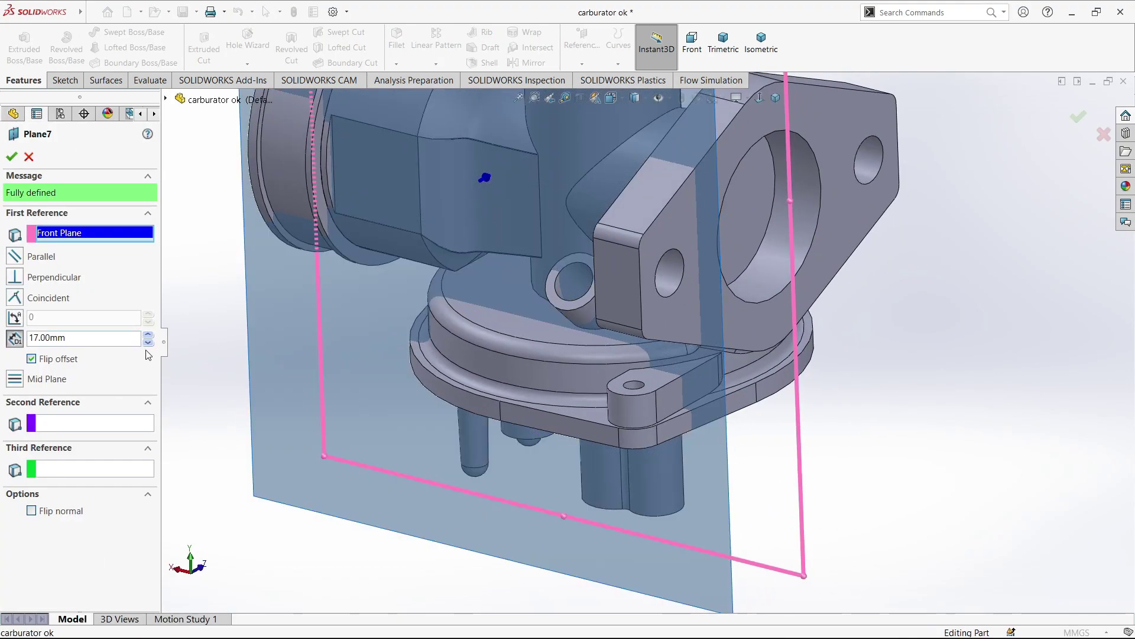
key(BackSpace)
text(12)
key(Return)
scroll(307, 367, down, 3)
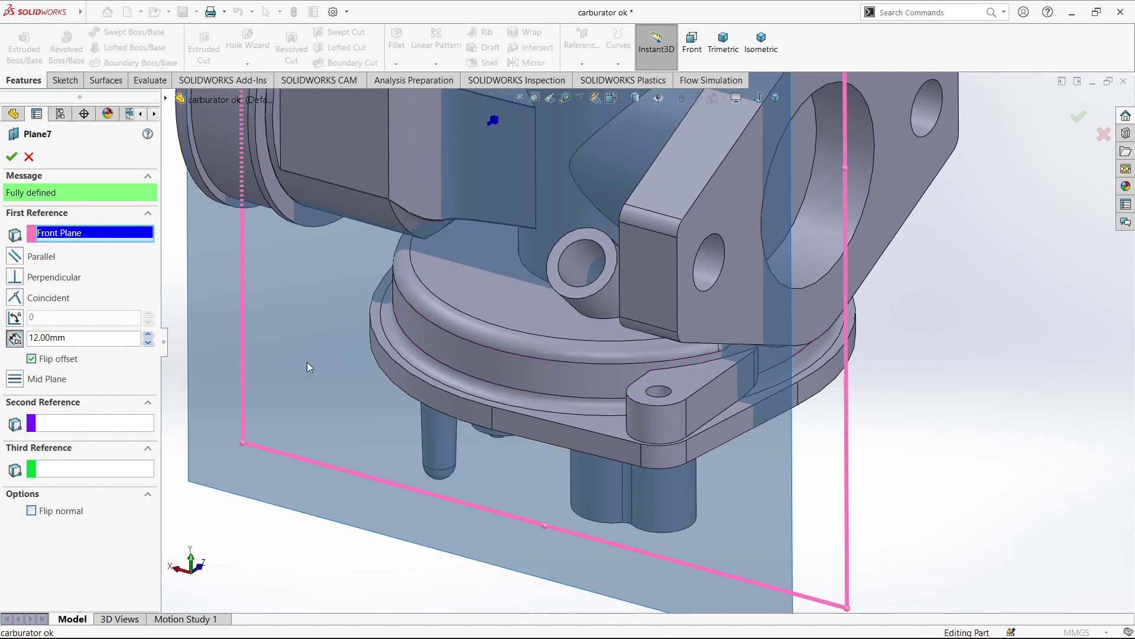
text(113)
key(Return)
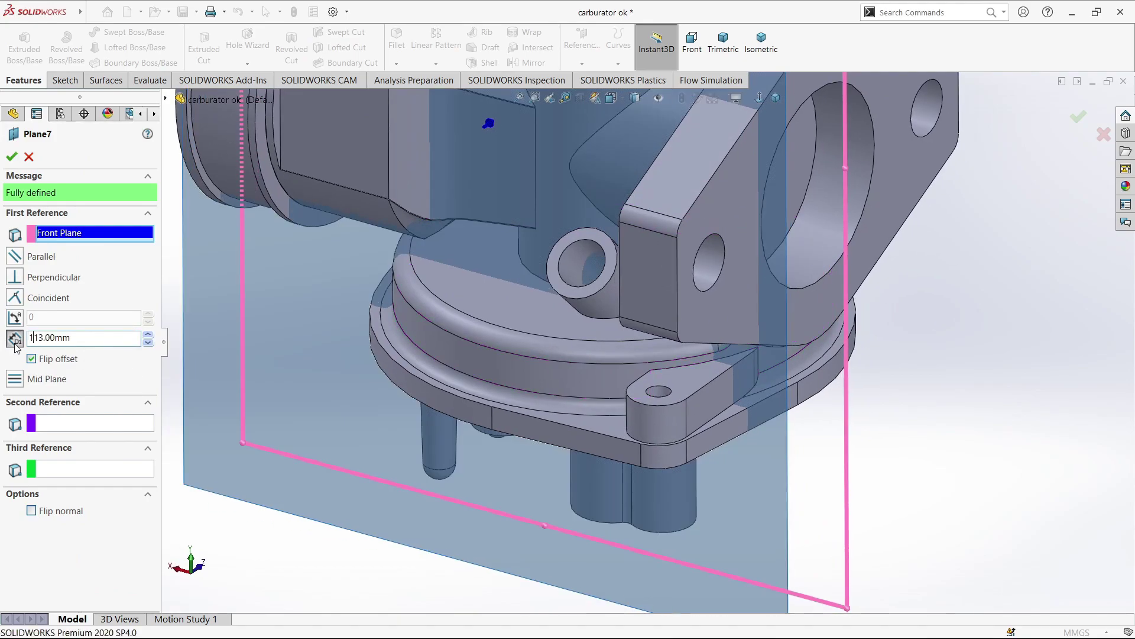
- Settle Plane7's Front Plane offset at 14.60 mm after trying 15, 14, 14.5 and 14.8 mm
text(15)
key(Return)
text(14)
key(Return)
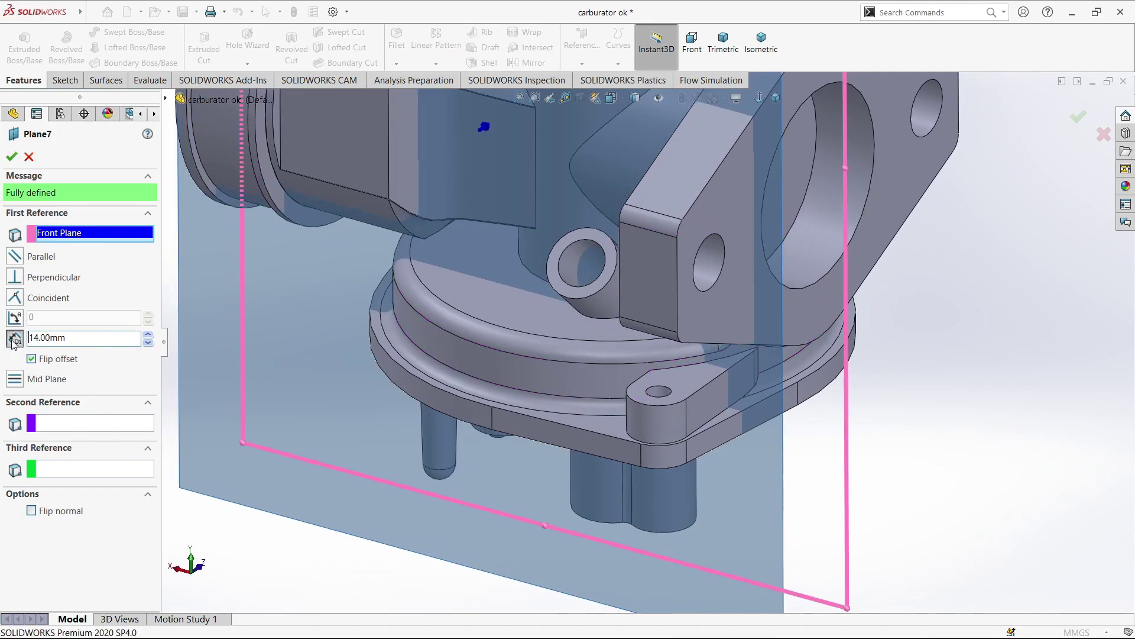
text(14.5)
key(Return)
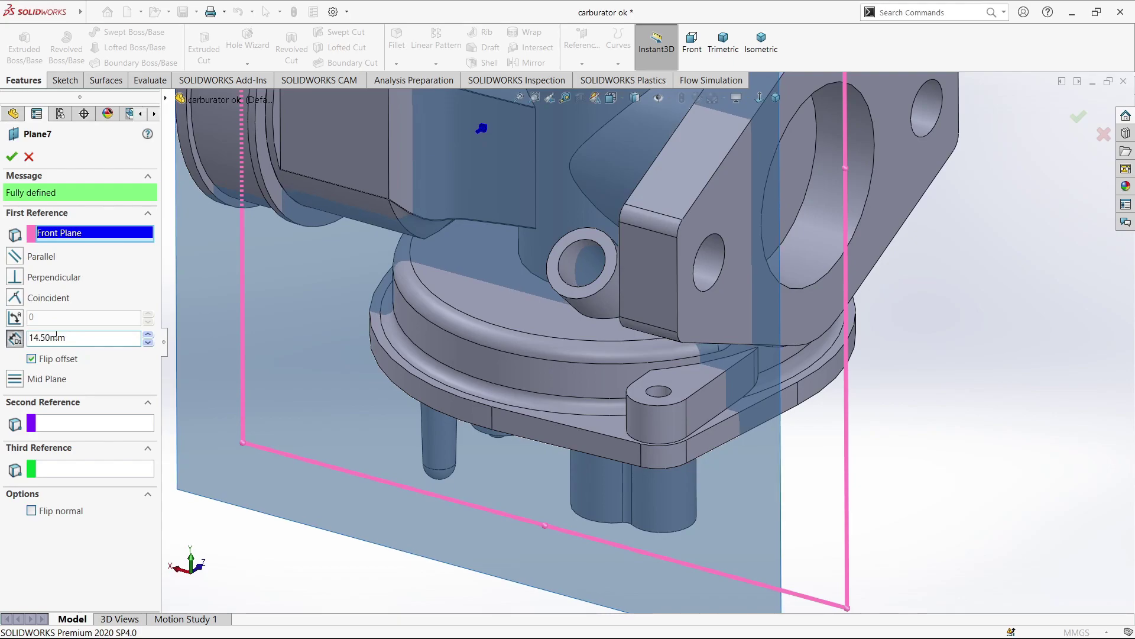
text(15)
key(Return)
text(8)
key(Return)
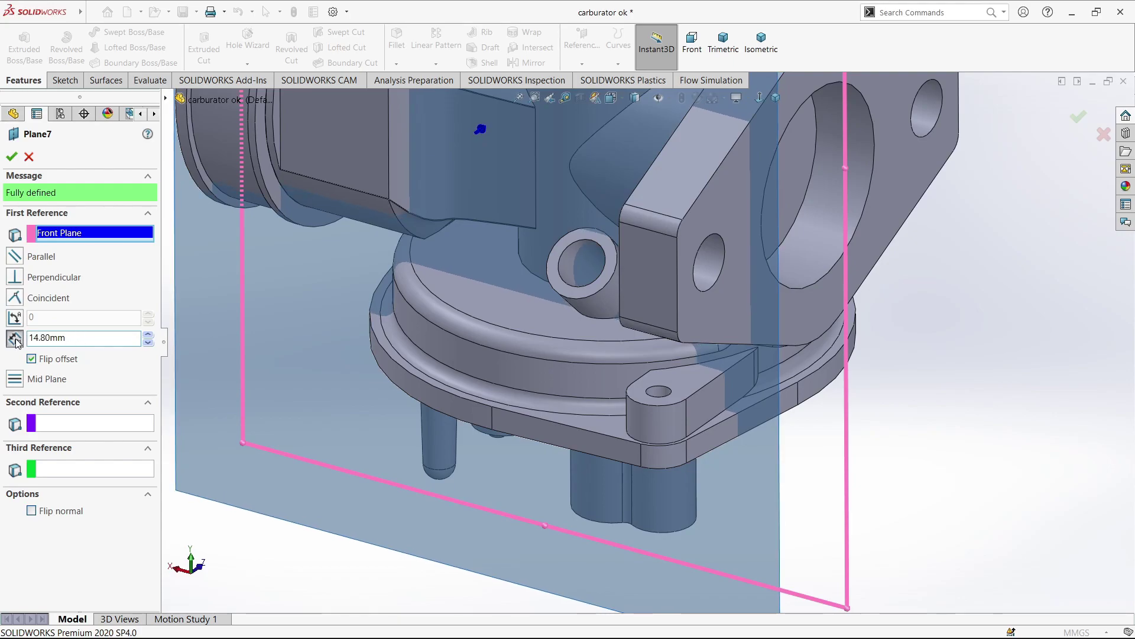
text(14.6)
key(Return)
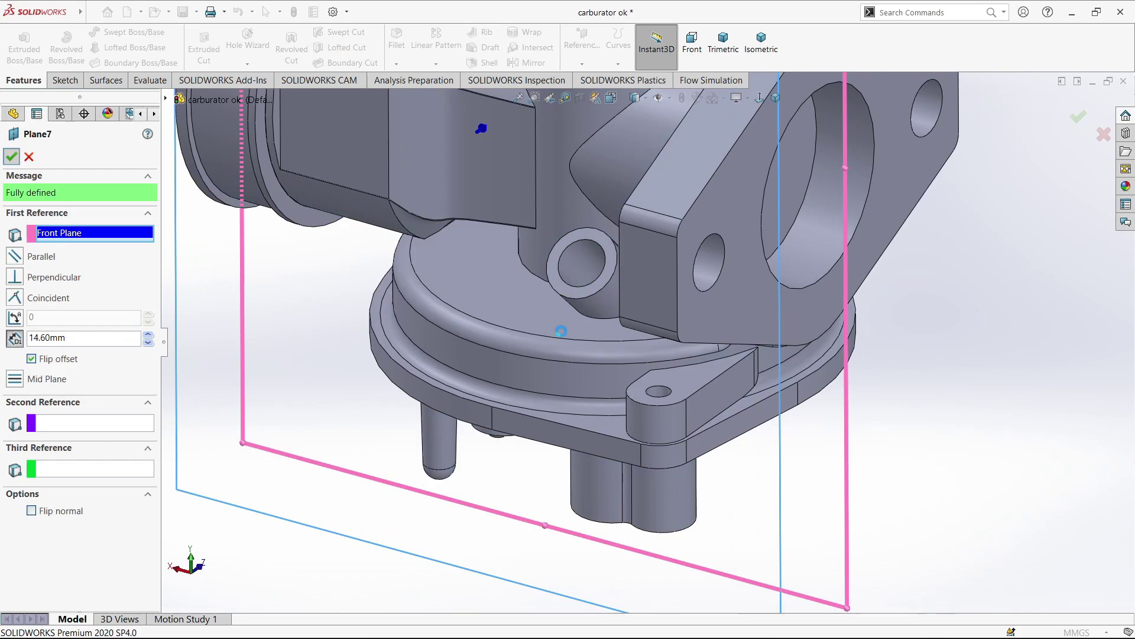
key(Return)
- Start a boss extrusion of Sketch32 aimed at the bore's inner face
middle_drag(671, 525, 736, 512)
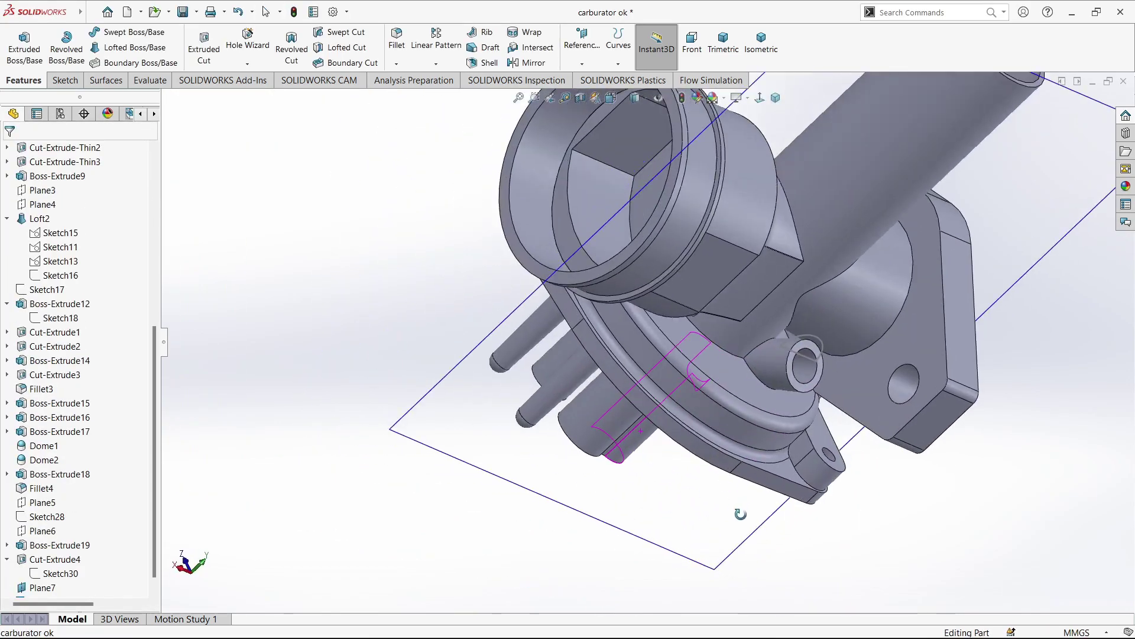
click(47, 587)
click(23, 47)
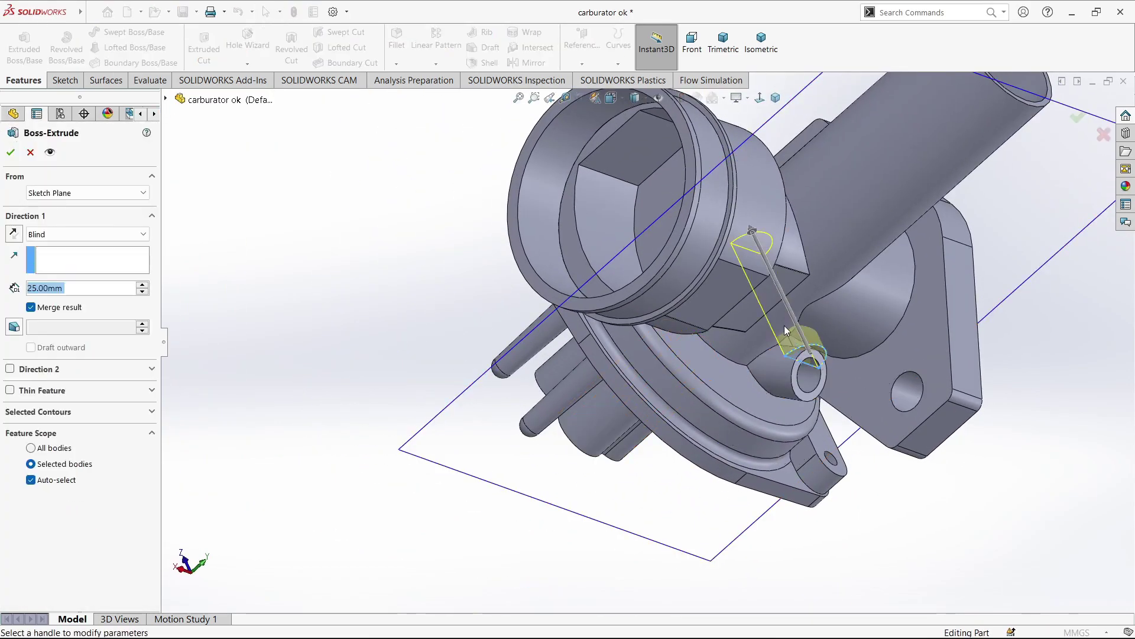
click(783, 324)
middle_drag(783, 324, 302, 392)
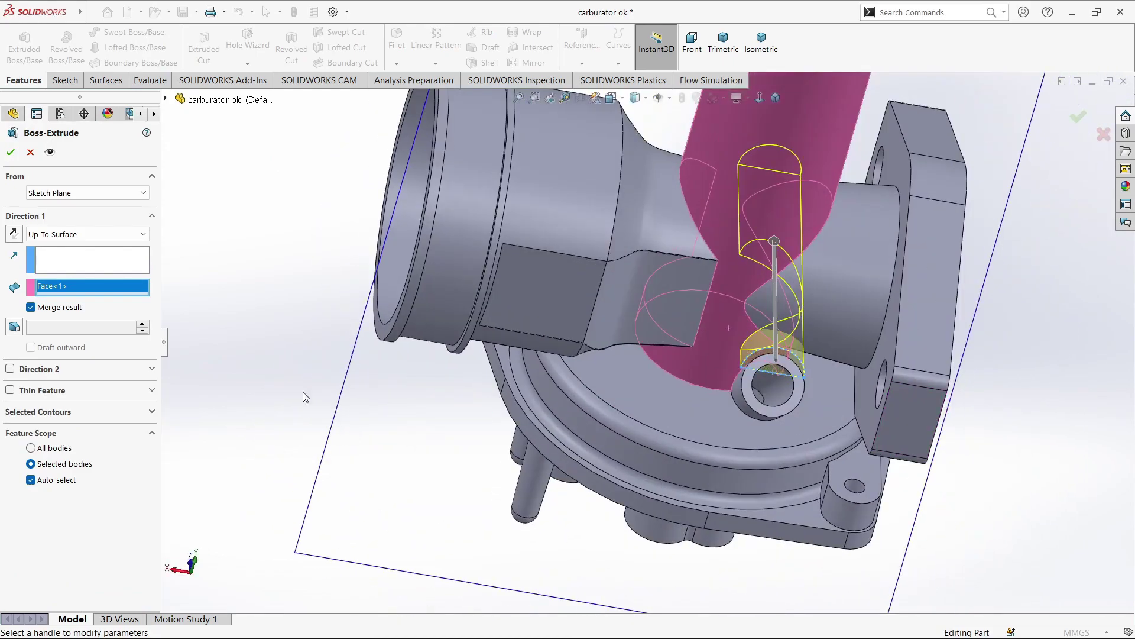
- Set the boss end condition to Up To Next and accept the extrusion
click(89, 235)
click(89, 267)
mouse_move(710, 354)
middle_down()
mouse_move(828, 401)
mouse_move(788, 396)
middle_up()
scroll(668, 416, up, 2)
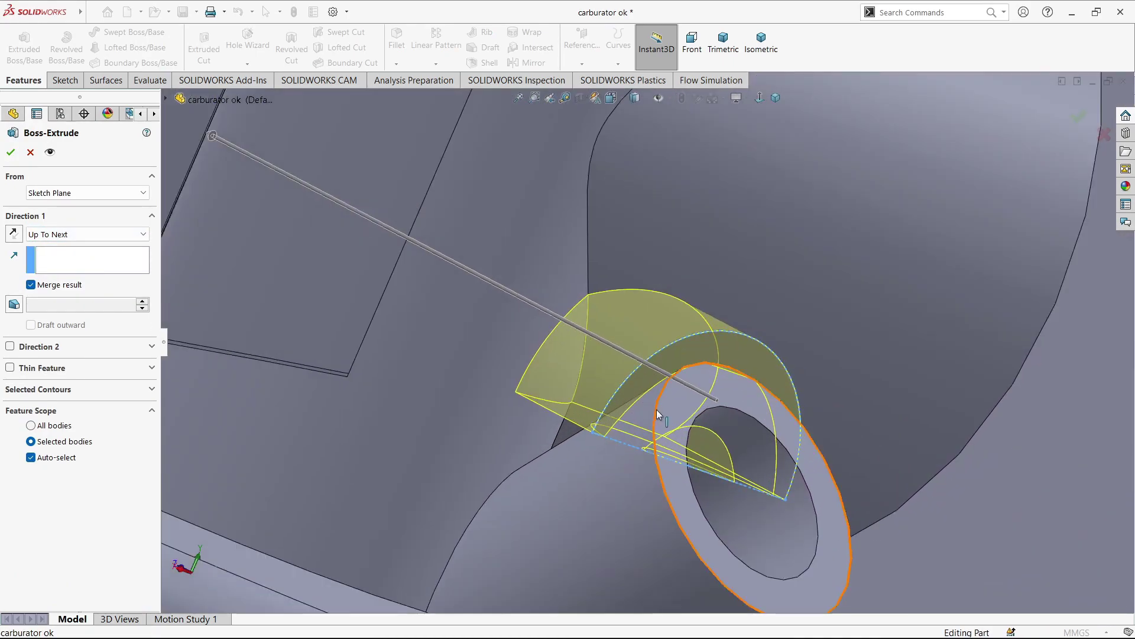
scroll(708, 427, up, 4)
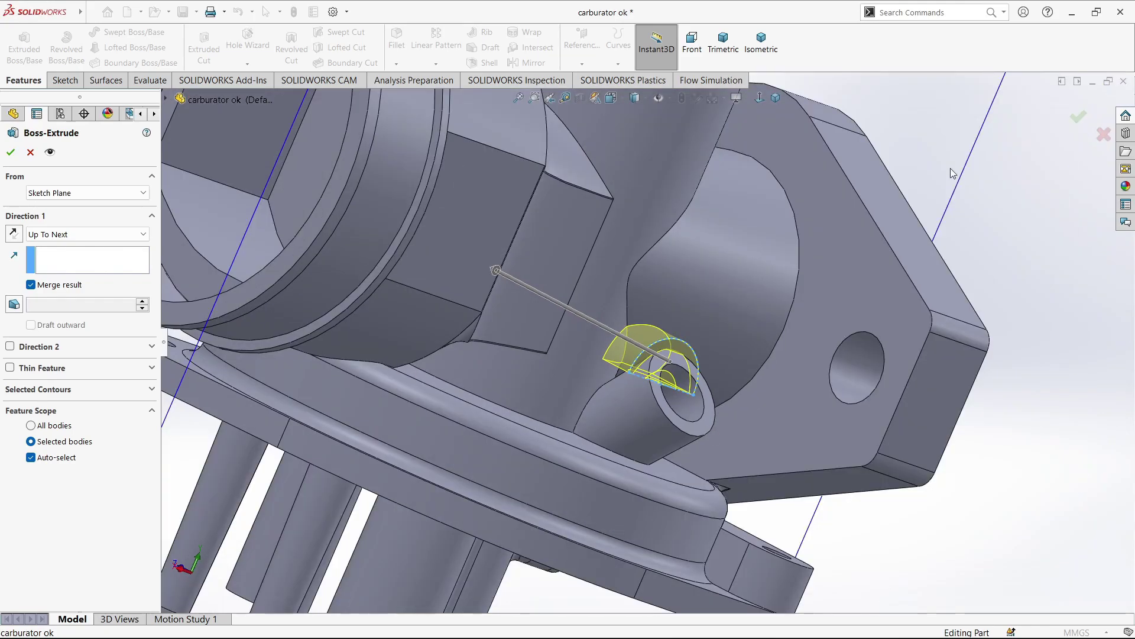
click(1078, 117)
click(867, 183)
scroll(666, 329, down, 4)
- Reopen Sketch32 face-on and delete its existing dimensions
click(693, 319)
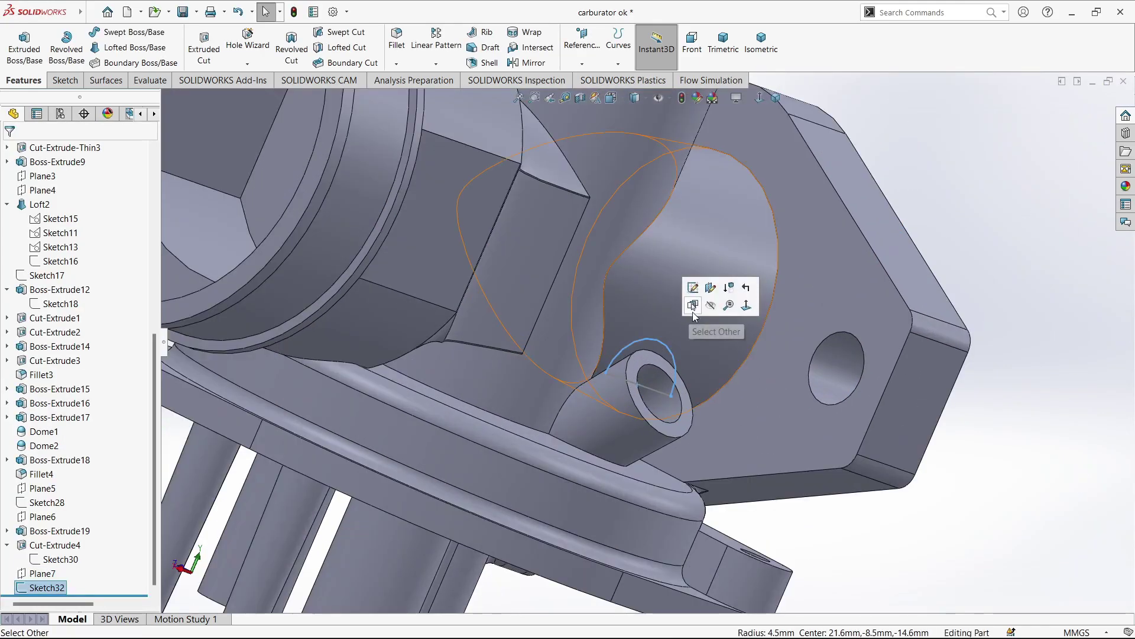
click(693, 288)
click(833, 44)
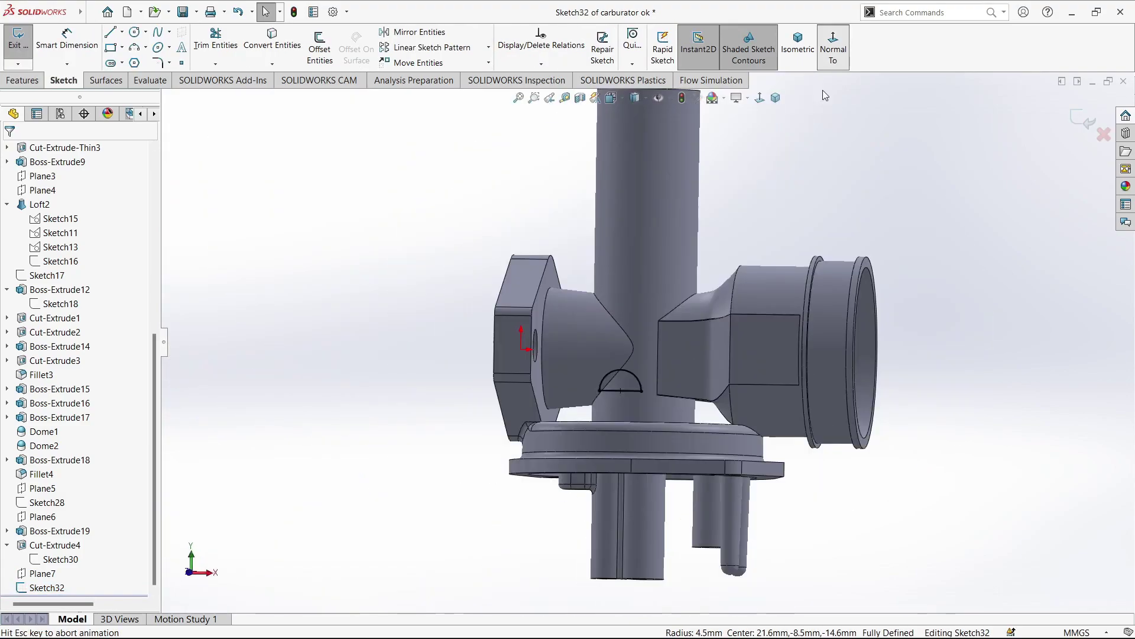
click(833, 45)
scroll(692, 394, down, 5)
scroll(528, 330, down, 3)
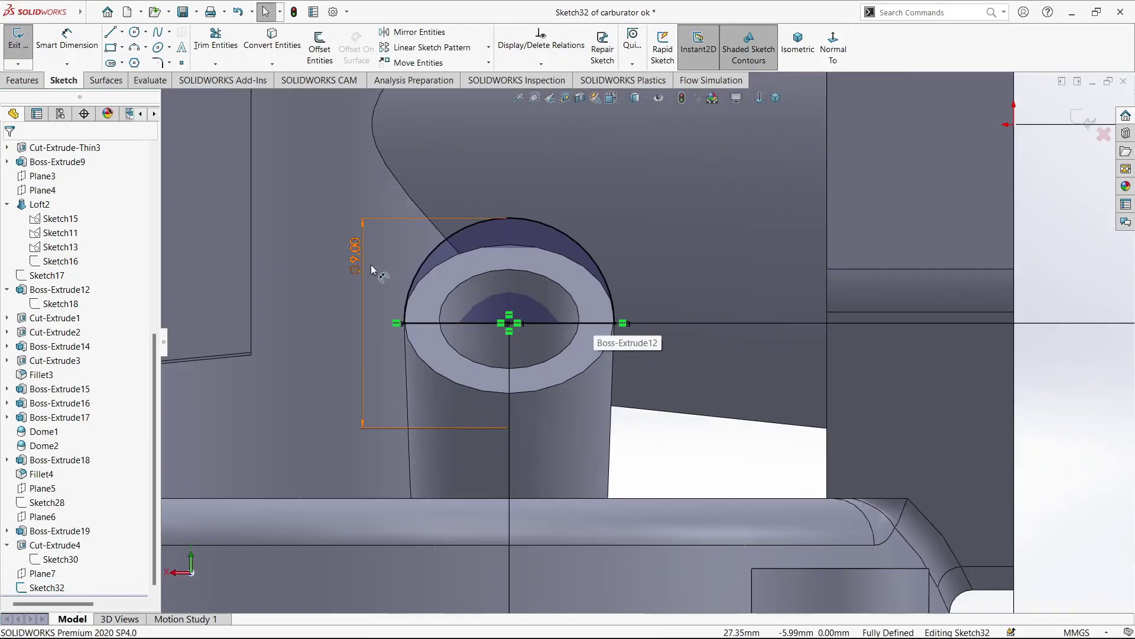
right_click(363, 260)
click(384, 329)
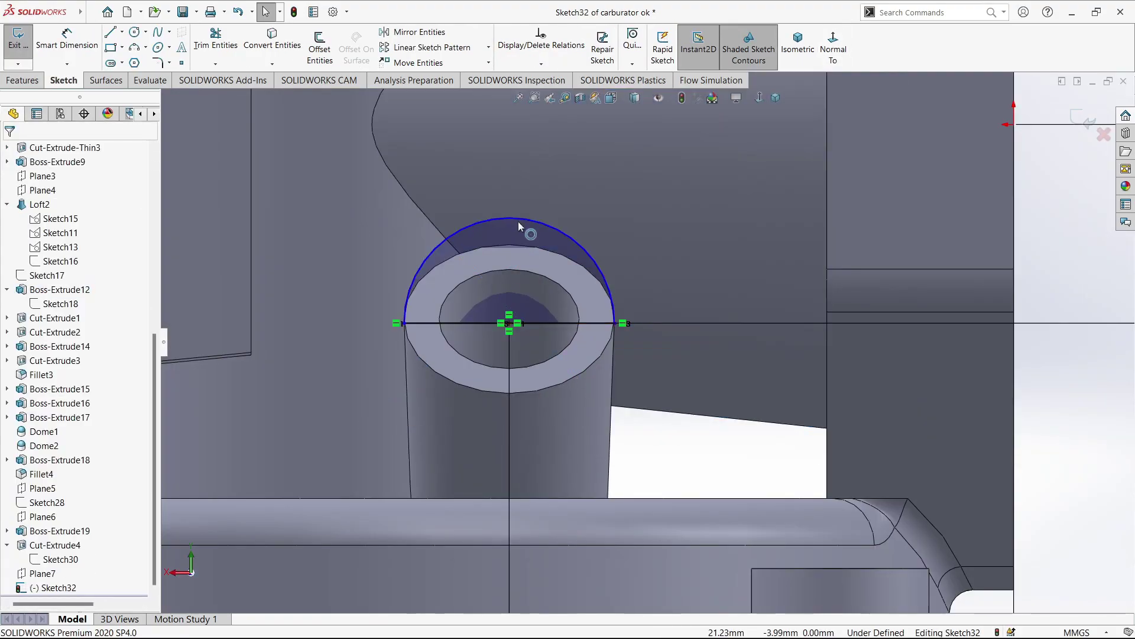
- Delete the half-round arc and old geometry, then draw an ellipse centred on the hole
click(518, 221)
scroll(612, 314, up, 3)
click(613, 315)
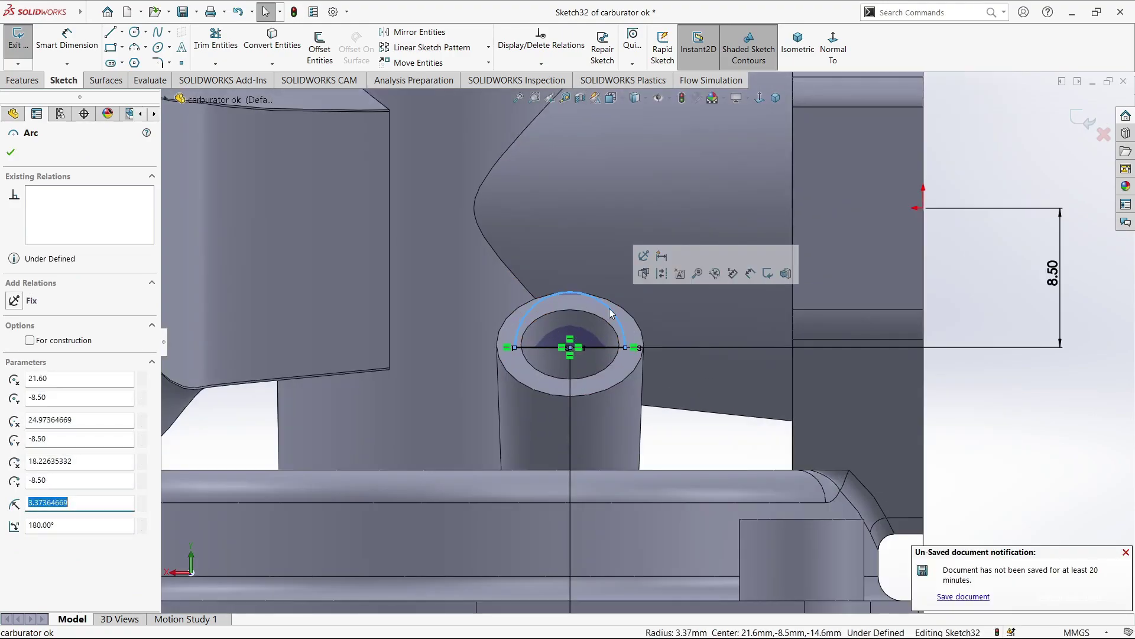
key(Delete)
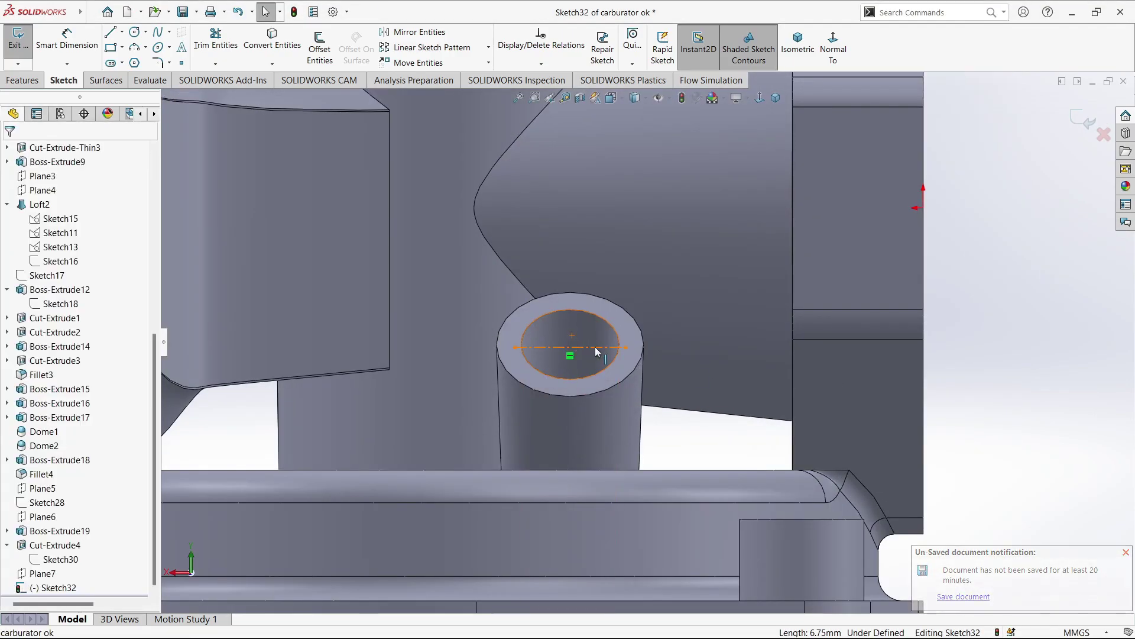
key(Delete)
click(158, 48)
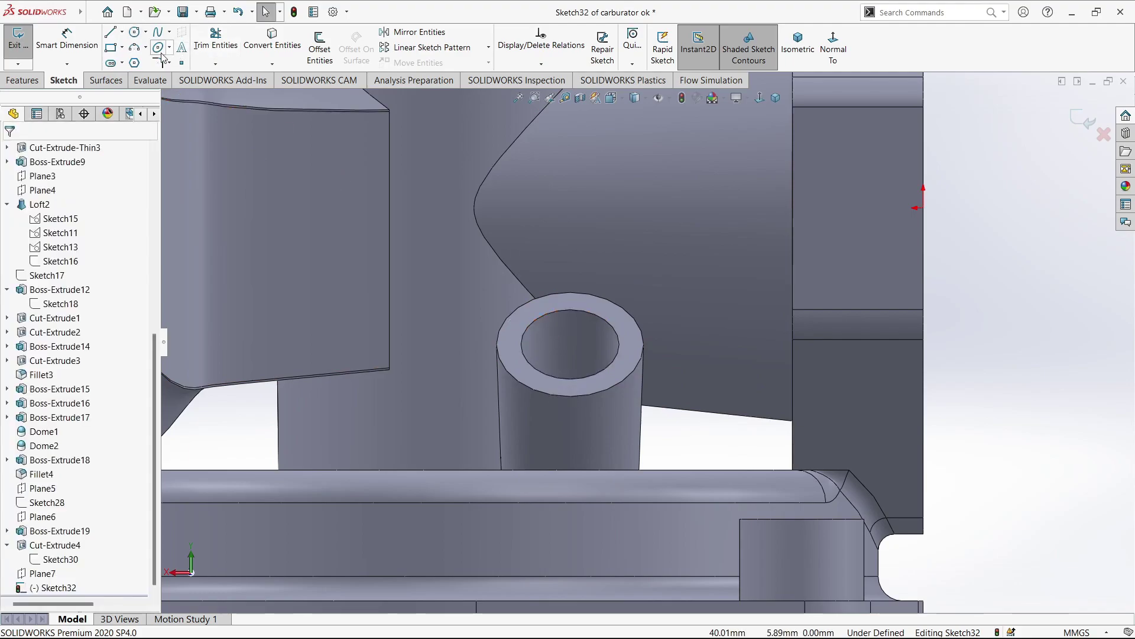
click(570, 345)
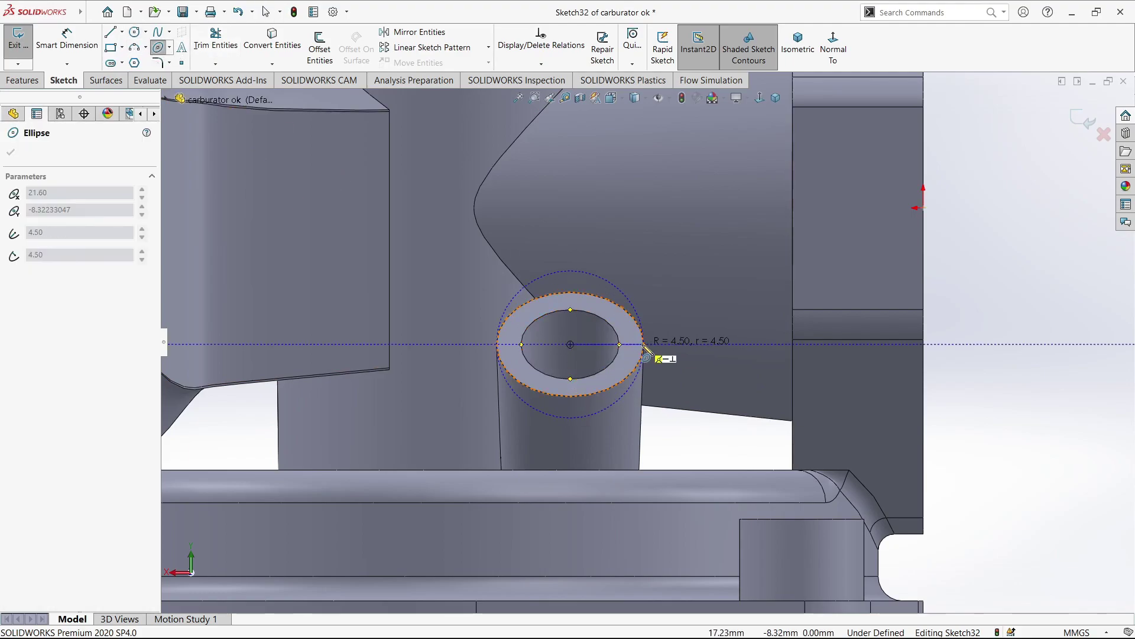
click(579, 296)
key(Escape)
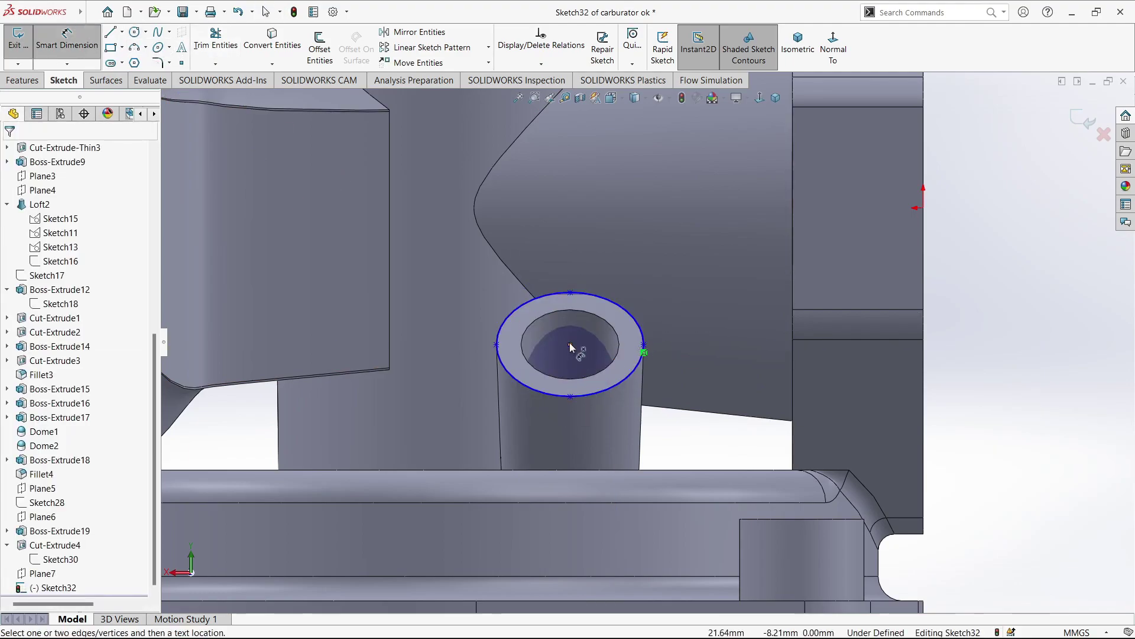
- Dimension the ellipse with a 3.20 short radius and 9.00 width
click(569, 345)
click(568, 292)
click(456, 320)
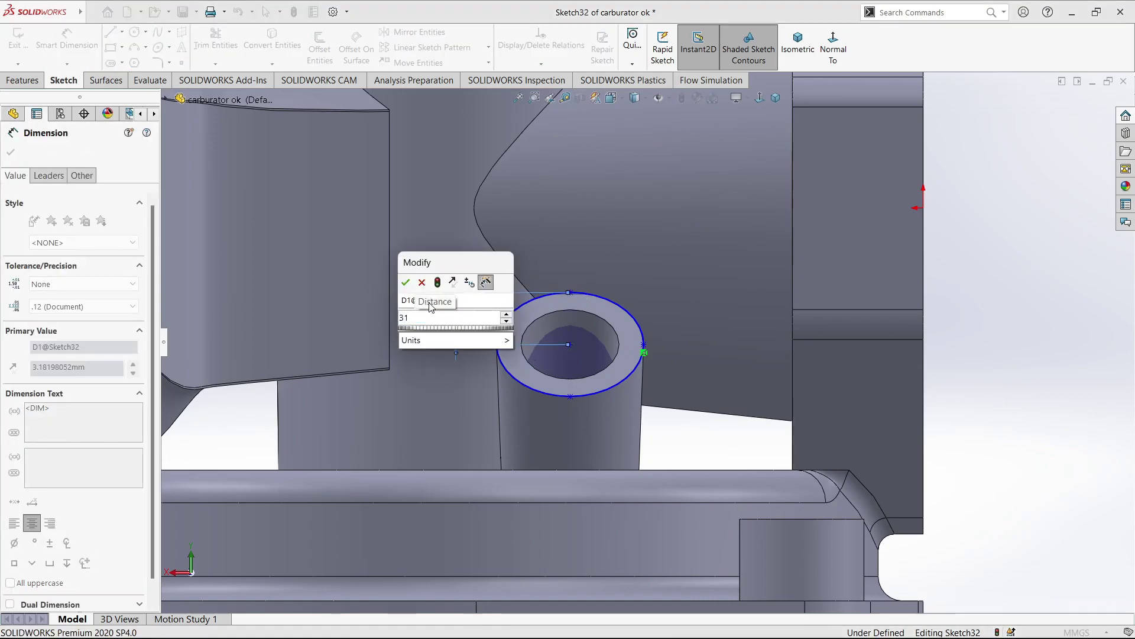
text(3.2)
key(Return)
click(496, 344)
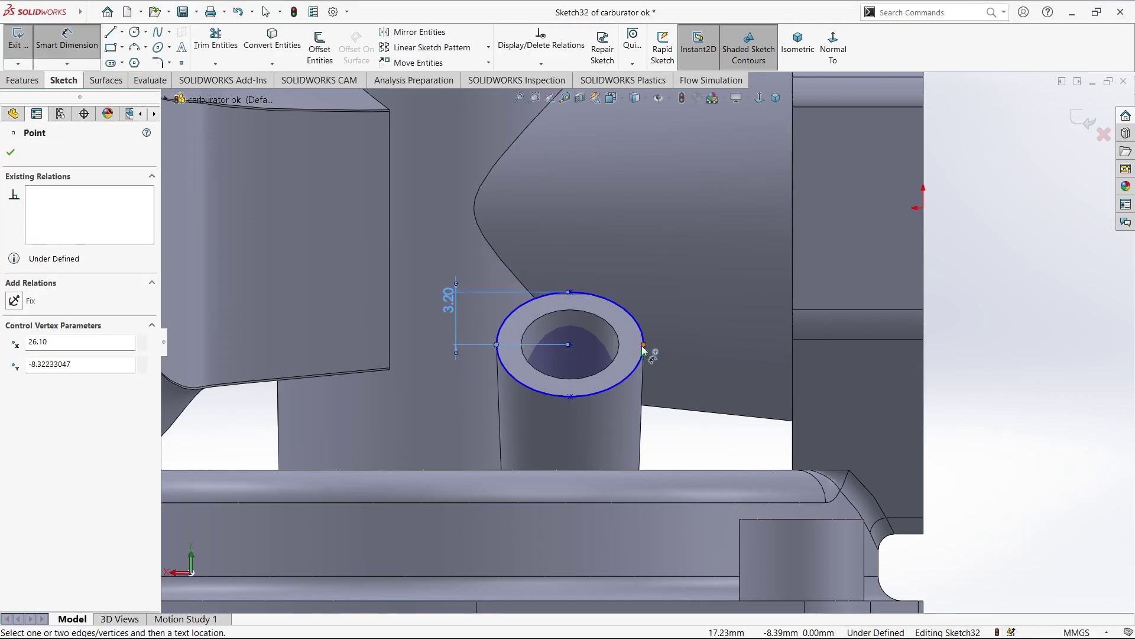
click(644, 345)
click(585, 253)
key(Return)
click(569, 292)
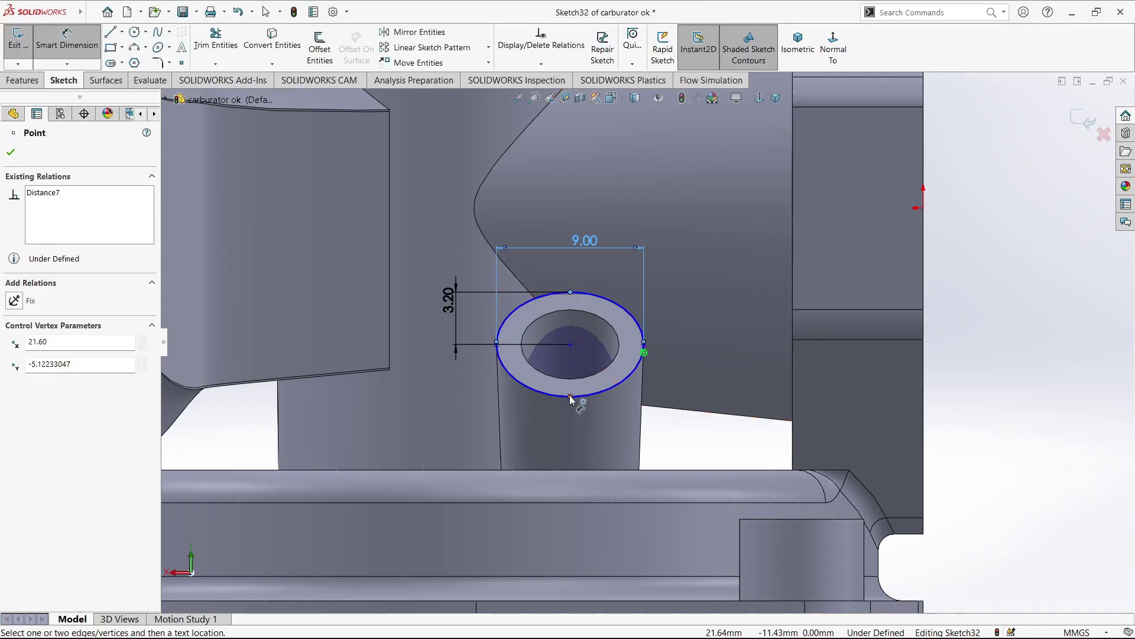
click(572, 396)
click(694, 349)
key(Escape)
- Dimension the centre 8.40 mm vertically from the origin
click(572, 346)
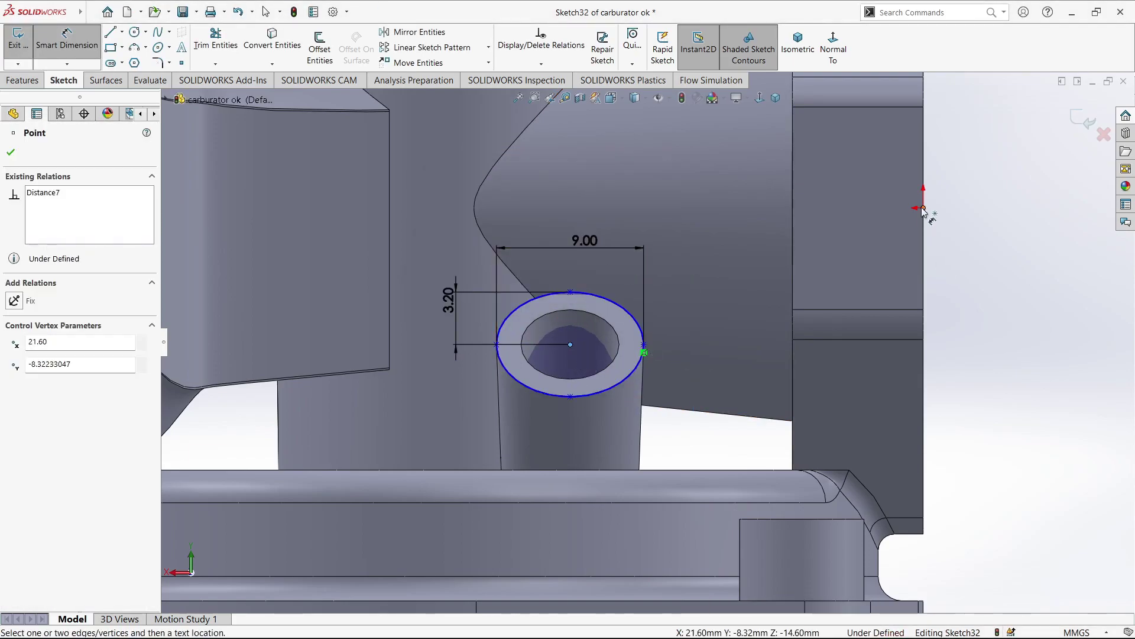
click(923, 208)
click(1042, 305)
key(Return)
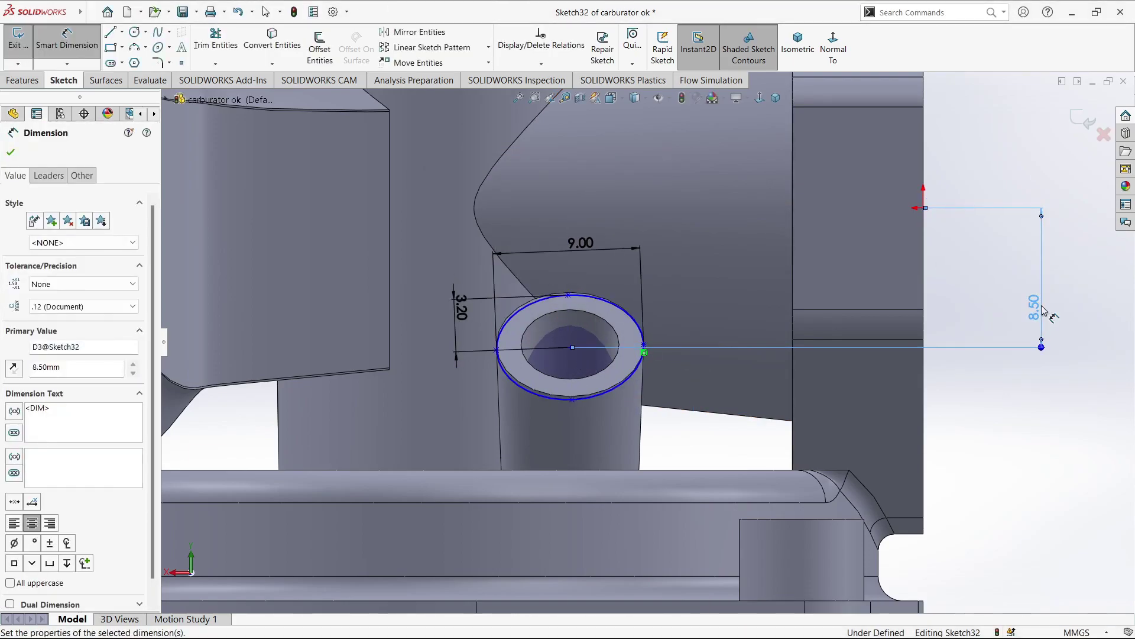
double_click(1034, 306)
text(8.4)
key(Return)
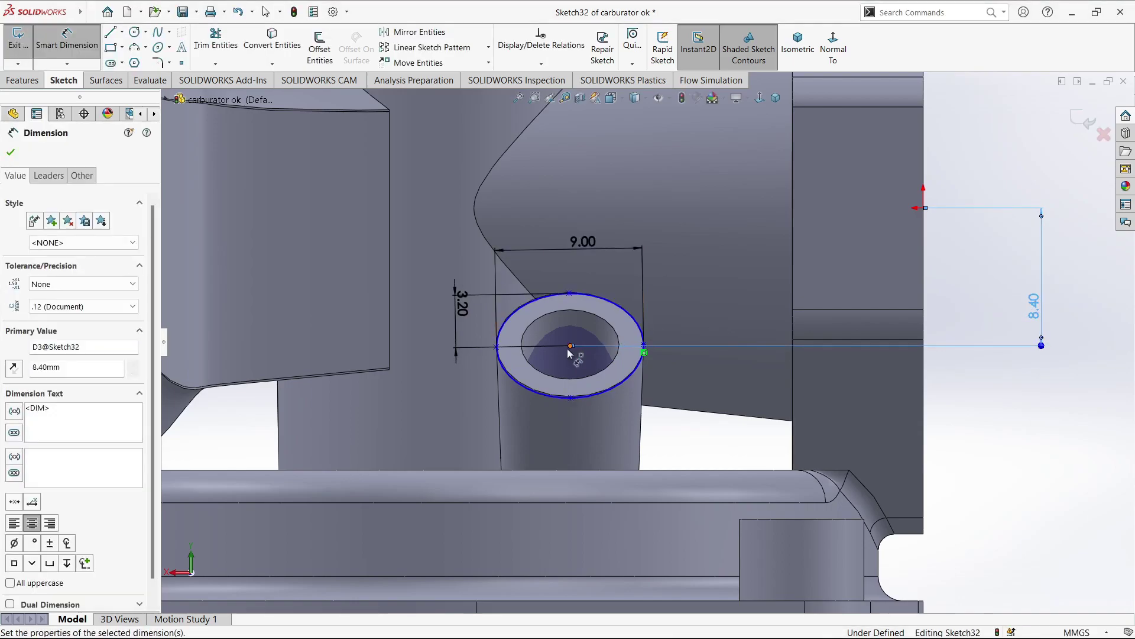
key(Escape)
key(Escape)
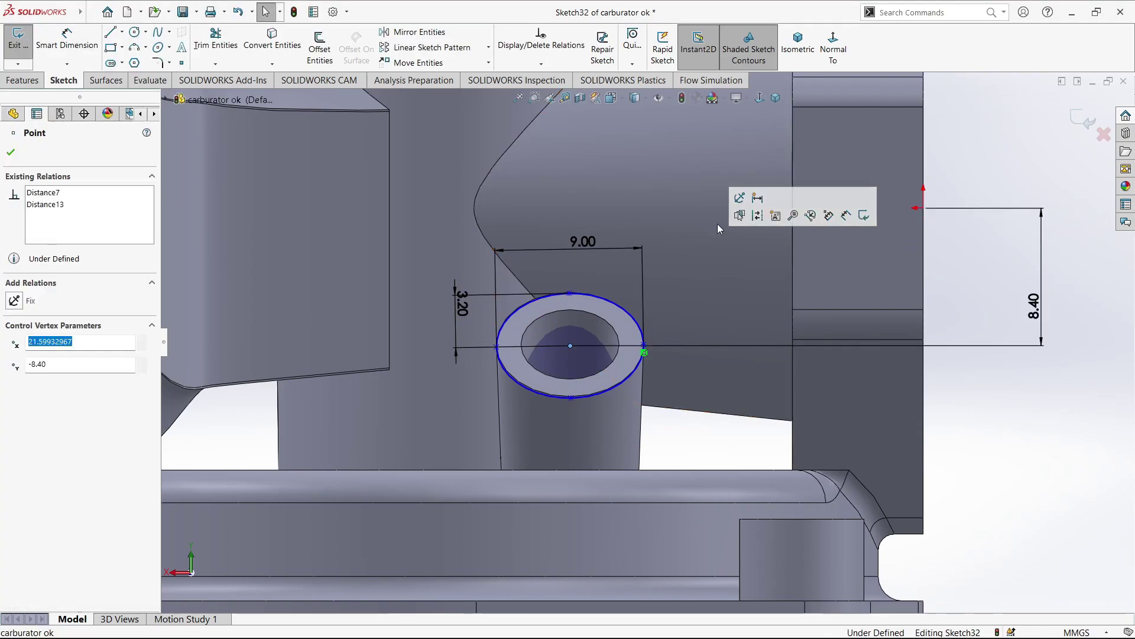
- Add a 21.60 mm horizontal dimension from the centre to the origin
key(d)
click(570, 345)
click(924, 208)
click(651, 155)
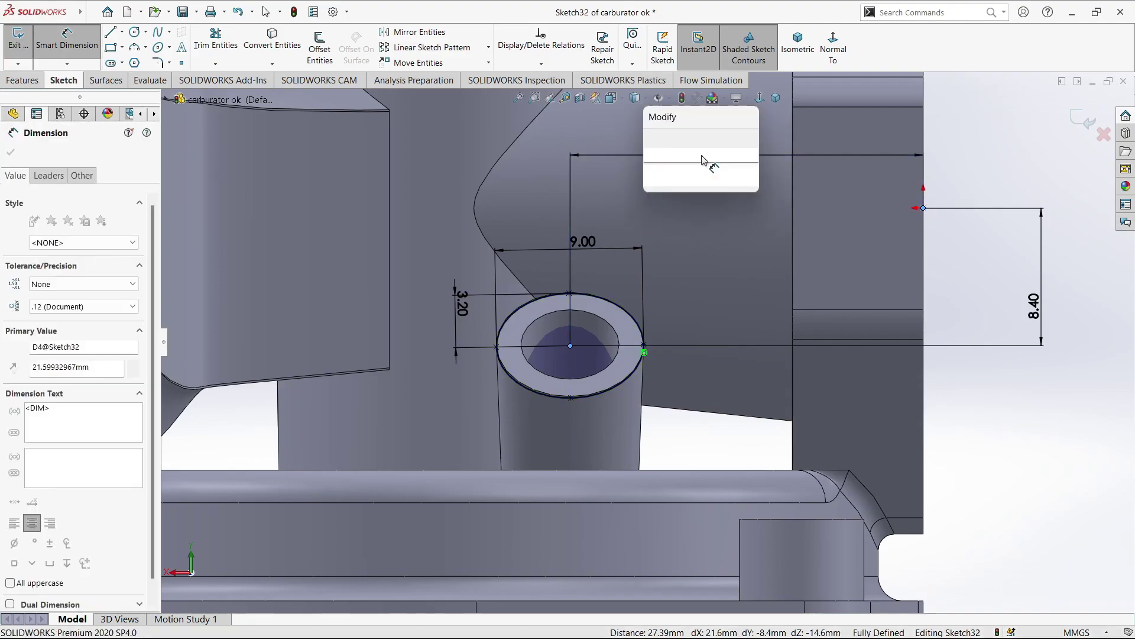
text(21.6)
key(Return)
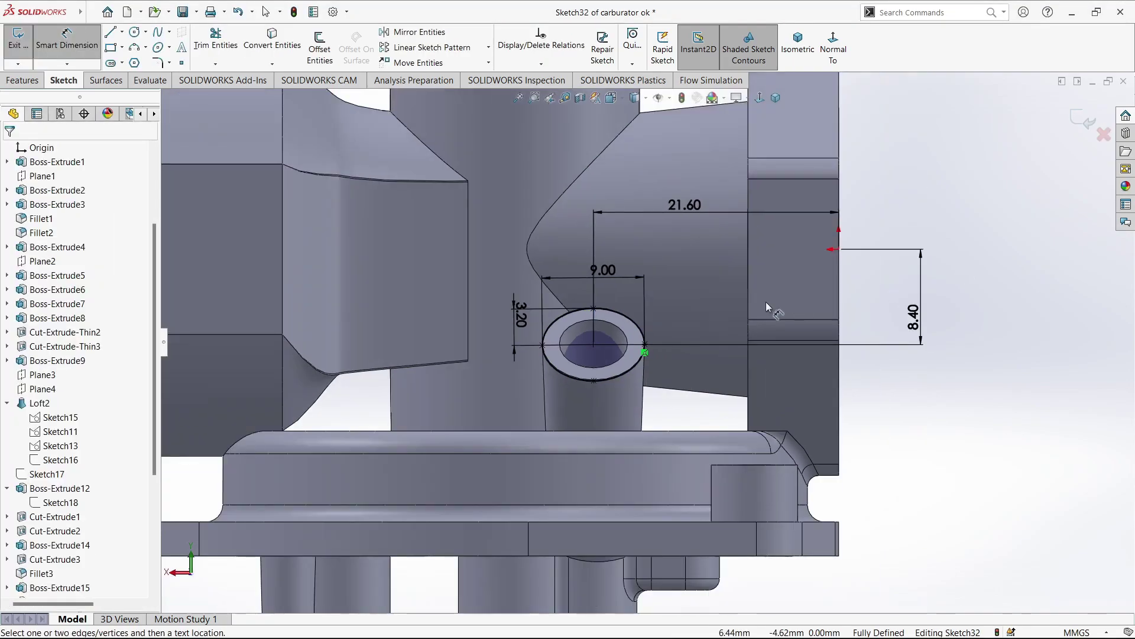
middle_drag(891, 268, 18, 85)
- Start a boss extrusion with Direction 1 set to Up To Next
click(22, 81)
click(24, 45)
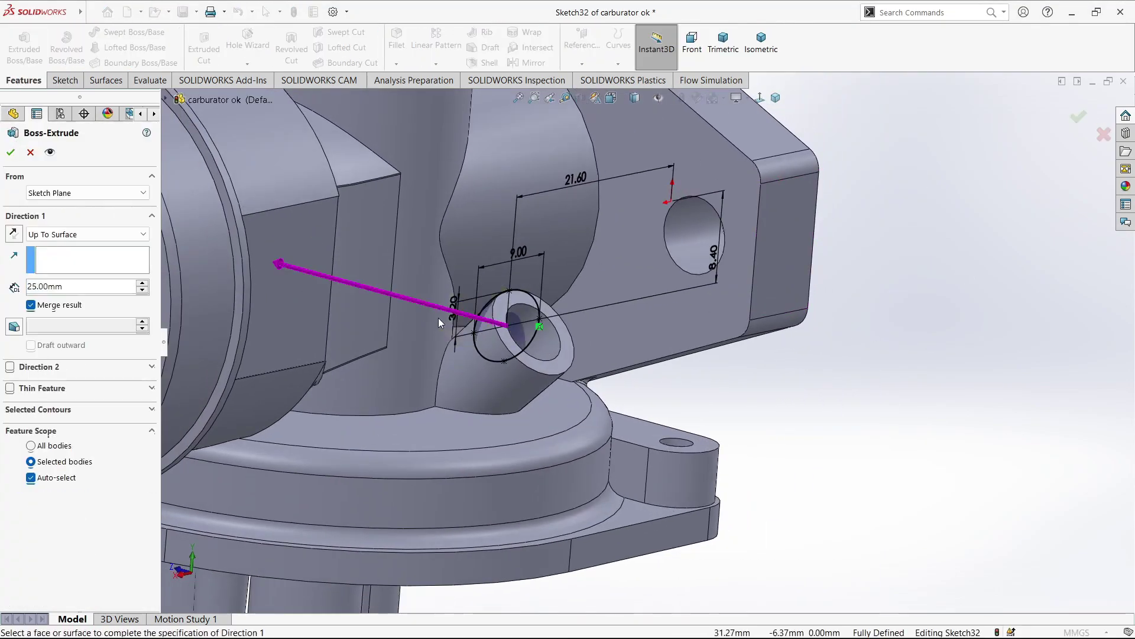
click(426, 313)
click(89, 234)
click(53, 264)
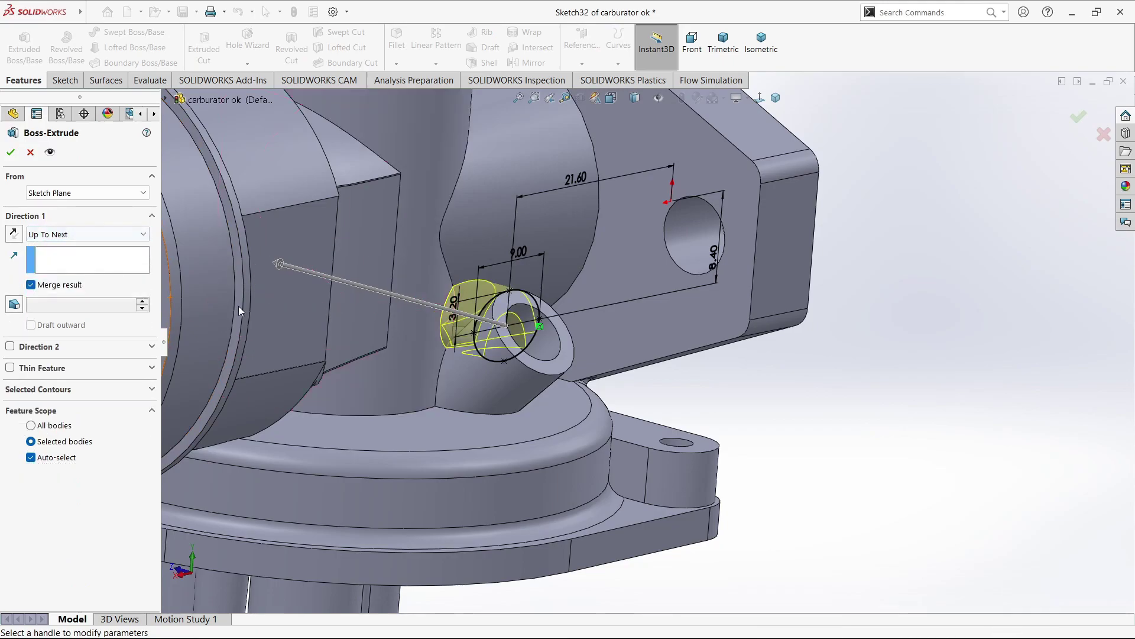
scroll(476, 334, down, 3)
scroll(567, 364, down, 3)
scroll(572, 368, up, 2)
scroll(551, 398, up, 2)
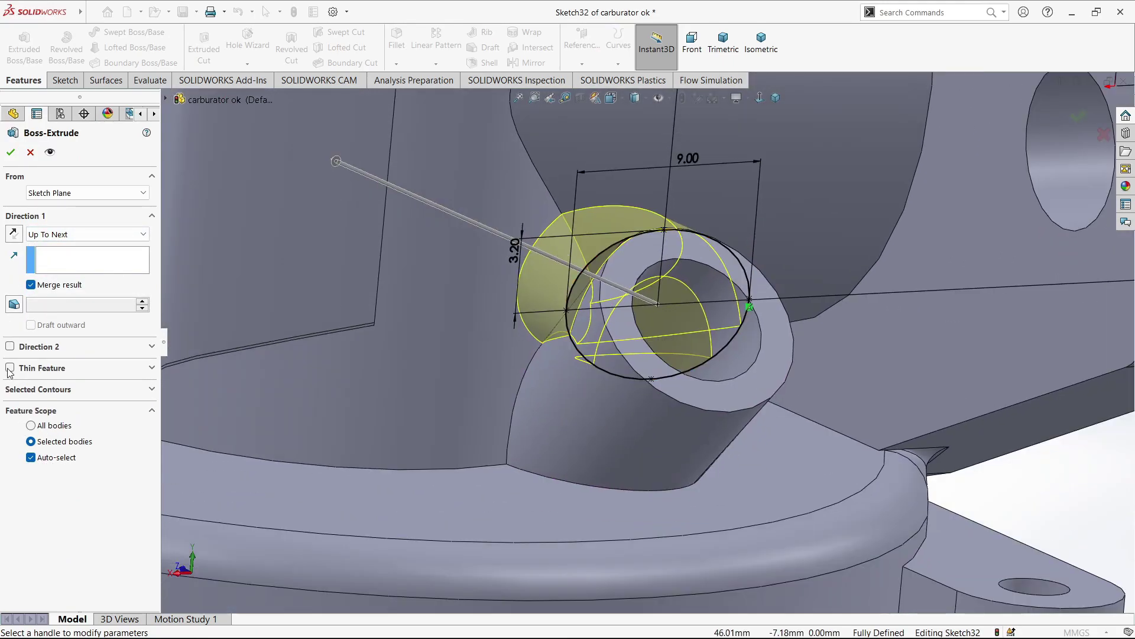
- Enable Direction 2 as Up To Surface on the bore face and accept the boss
click(10, 346)
click(87, 363)
click(67, 402)
click(84, 364)
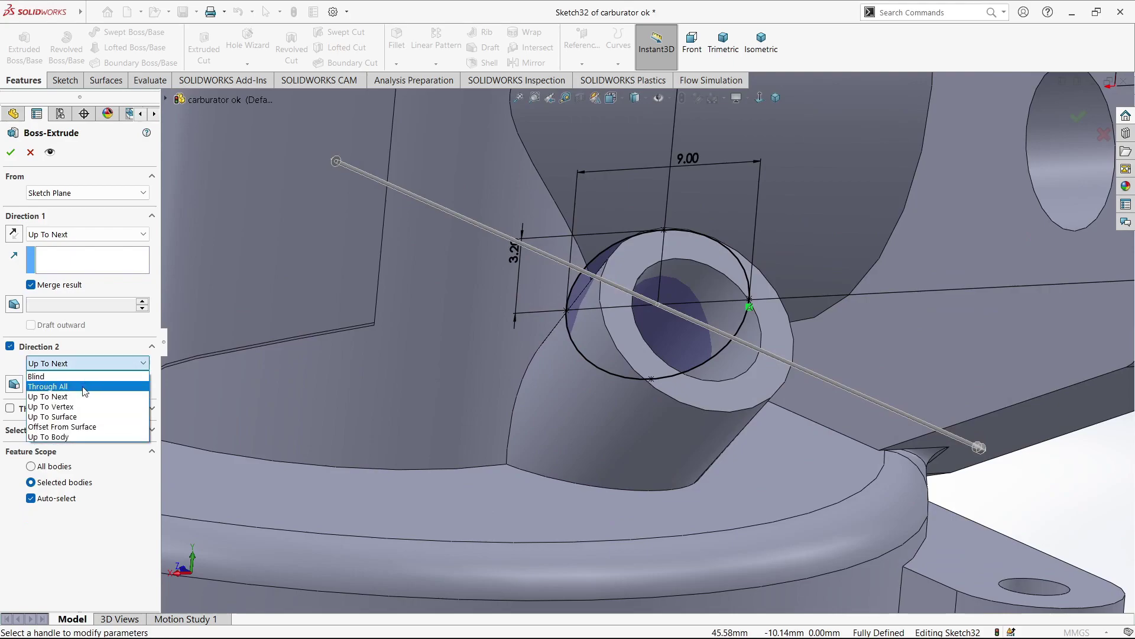
click(82, 417)
click(591, 408)
middle_drag(592, 408, 660, 408)
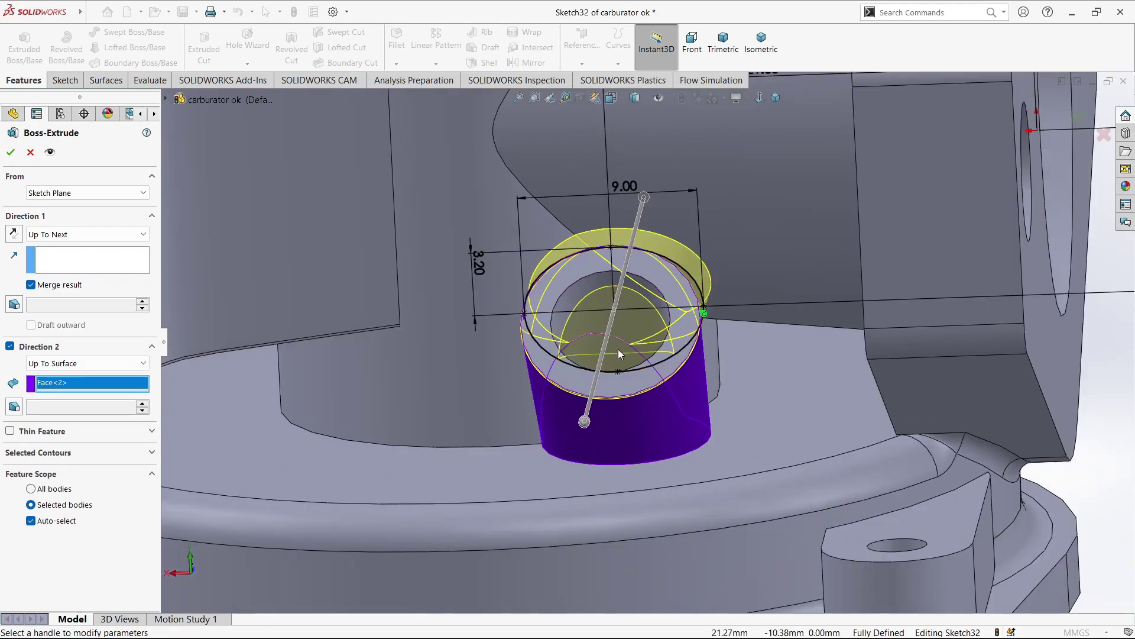
scroll(660, 408, down, 3)
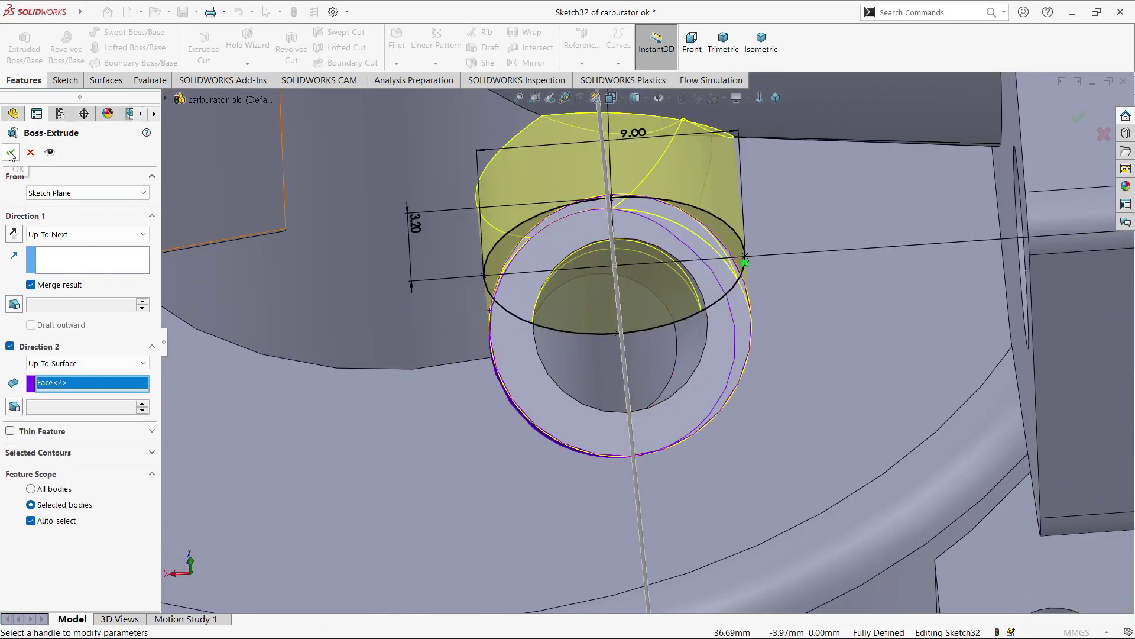
key(Return)
mouse_move(647, 296)
middle_down()
mouse_move(756, 348)
mouse_move(690, 350)
mouse_move(709, 375)
mouse_move(697, 291)
mouse_move(611, 367)
middle_up()
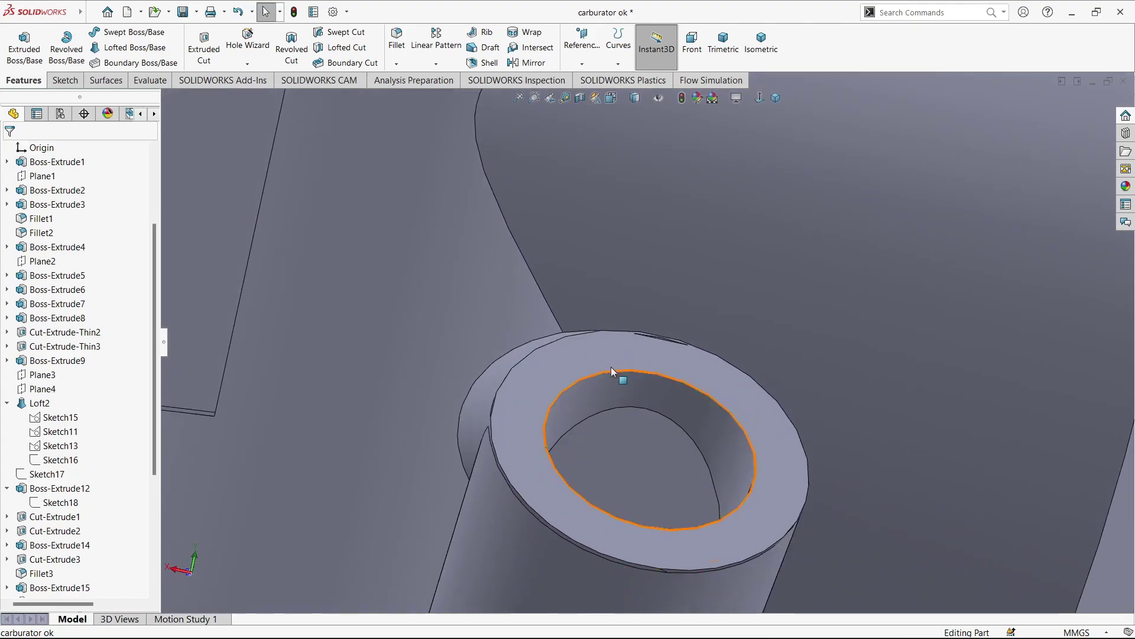
- Sketch on the boss top, convert the hole edge, and cut it 10 mm Blind with 1° draft
click(612, 367)
click(663, 326)
scroll(573, 267, down, 5)
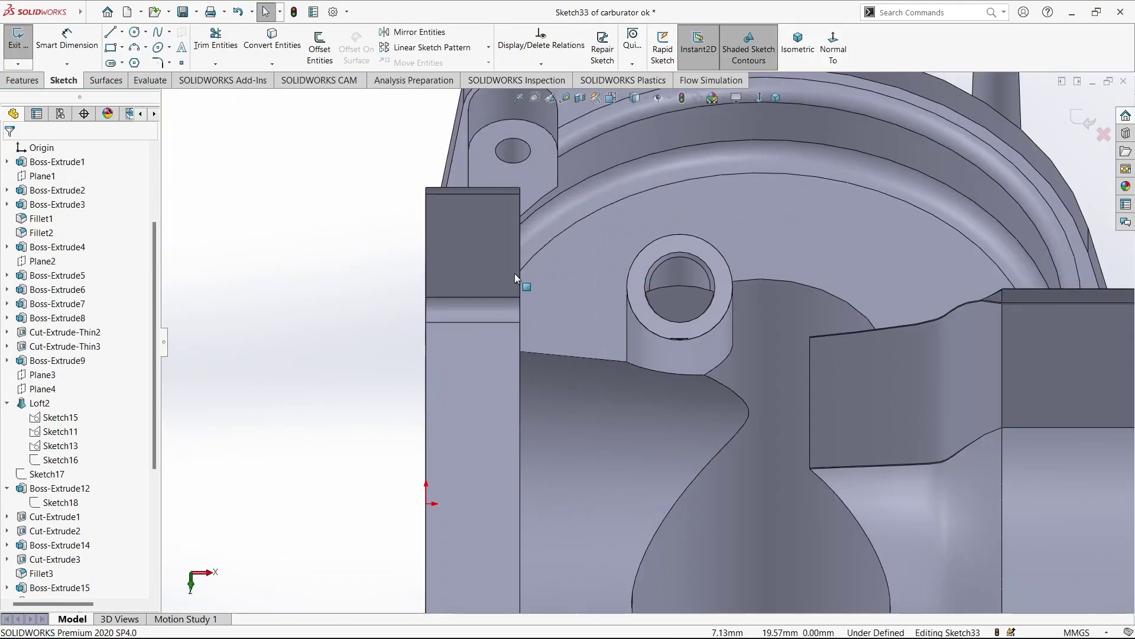
scroll(514, 273, down, 2)
click(281, 51)
click(23, 80)
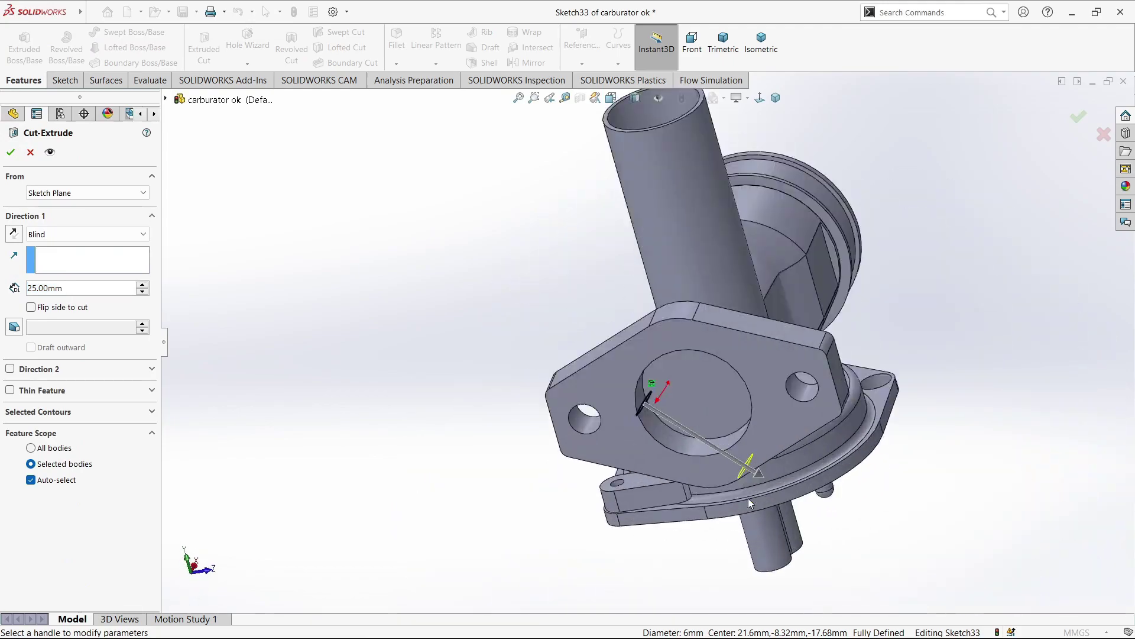
scroll(749, 503, down, 2)
drag(760, 467, 680, 414)
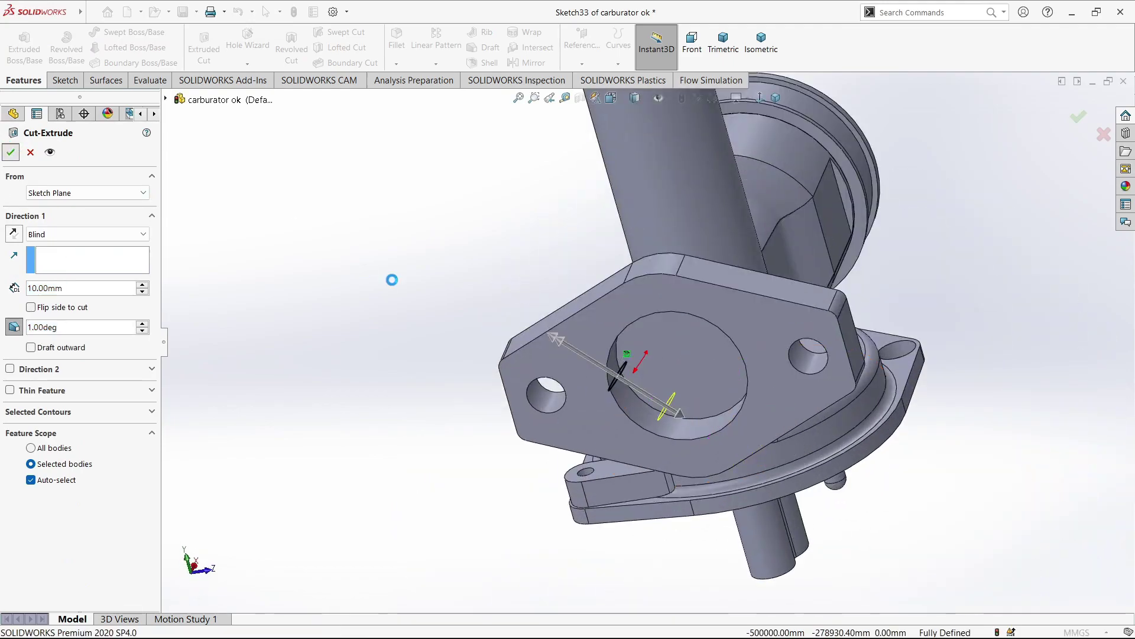
mouse_move(392, 279)
middle_down()
mouse_move(601, 389)
mouse_move(332, 379)
middle_up()
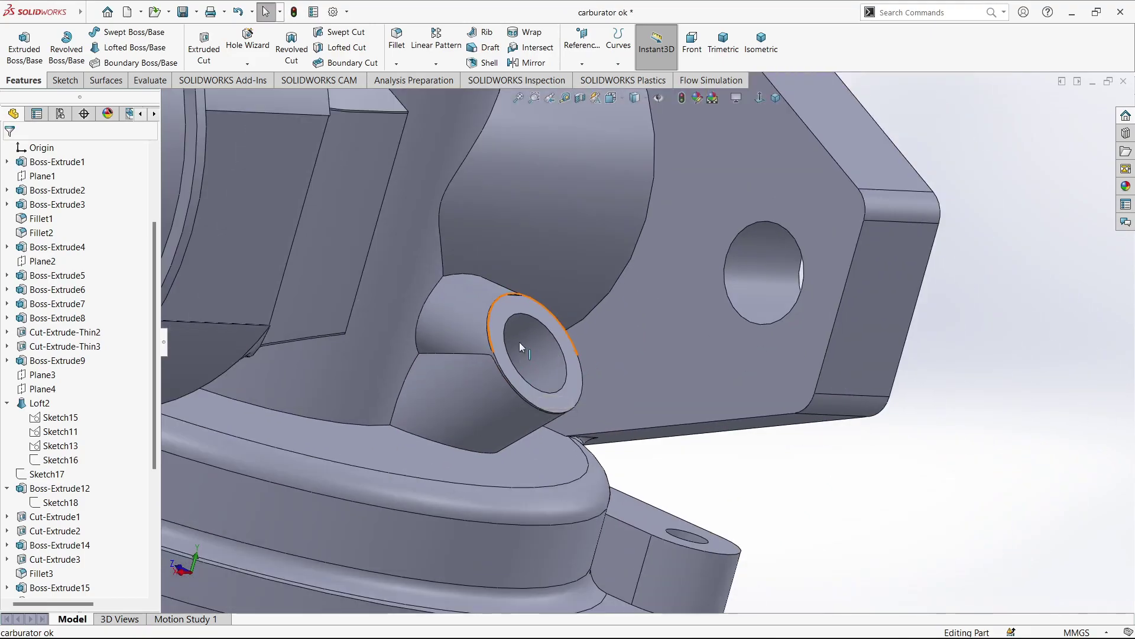
- Sketch on the ring face, convert its edges, and draw a circle
click(519, 341)
scroll(520, 342, up, 3)
click(592, 204)
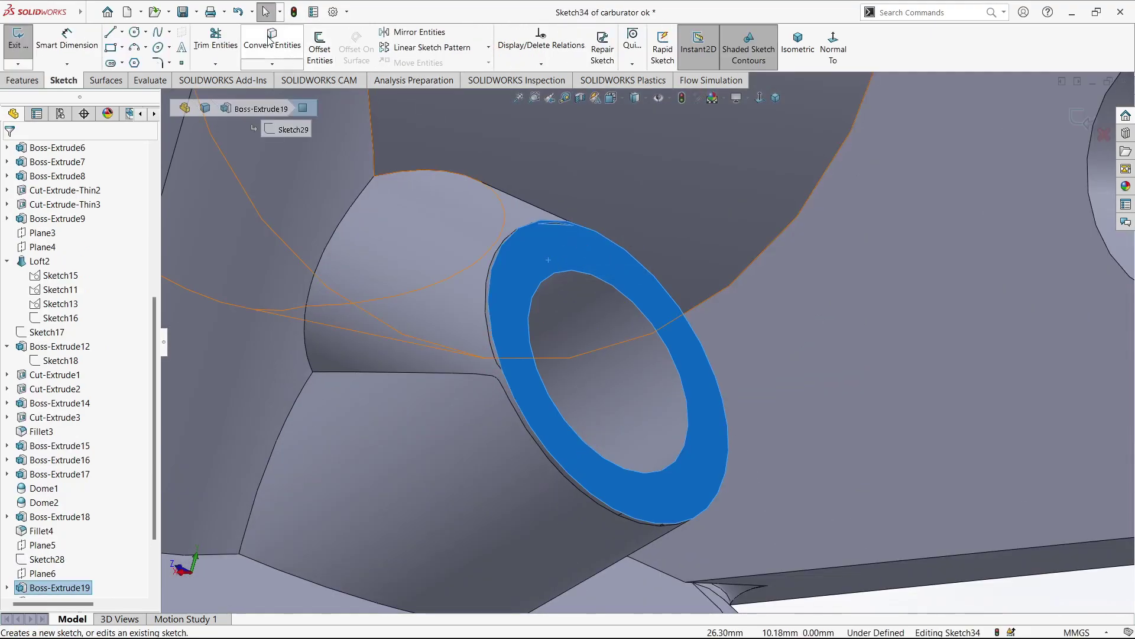
click(270, 39)
click(654, 324)
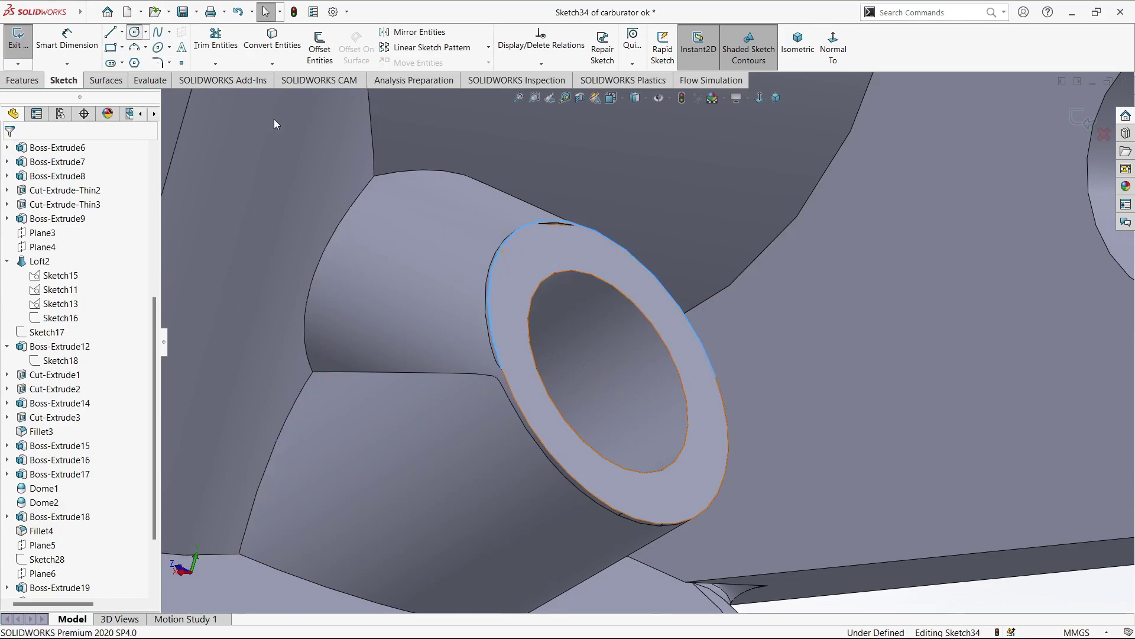
click(609, 372)
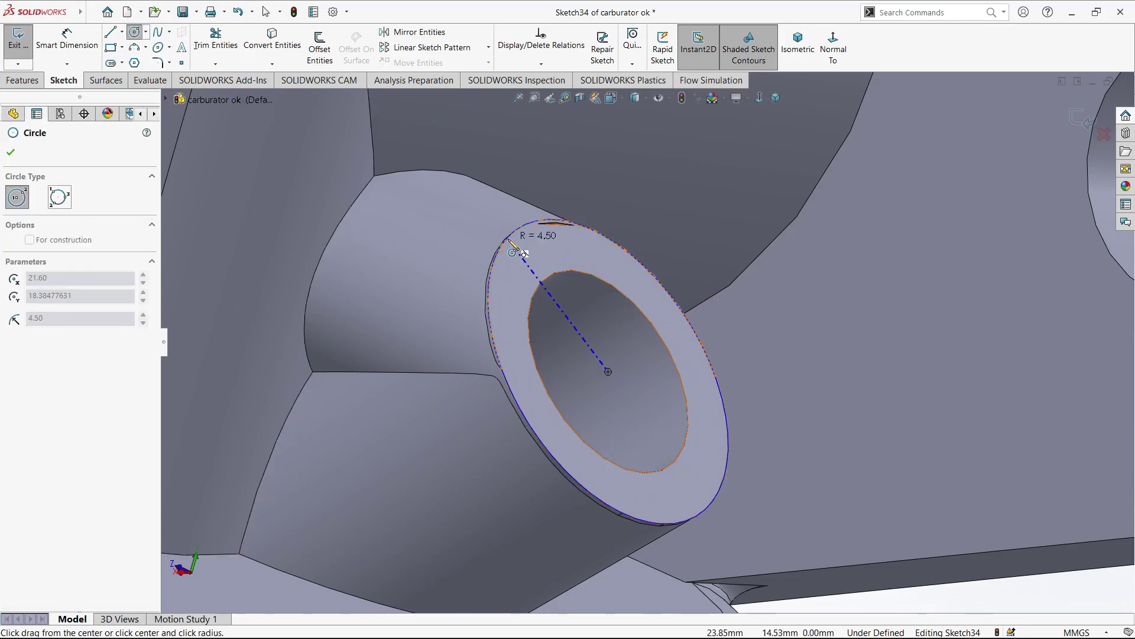
click(497, 225)
key(Escape)
- Dimension the circle to a 9.00 mm diameter
click(406, 386)
scroll(649, 408, up, 5)
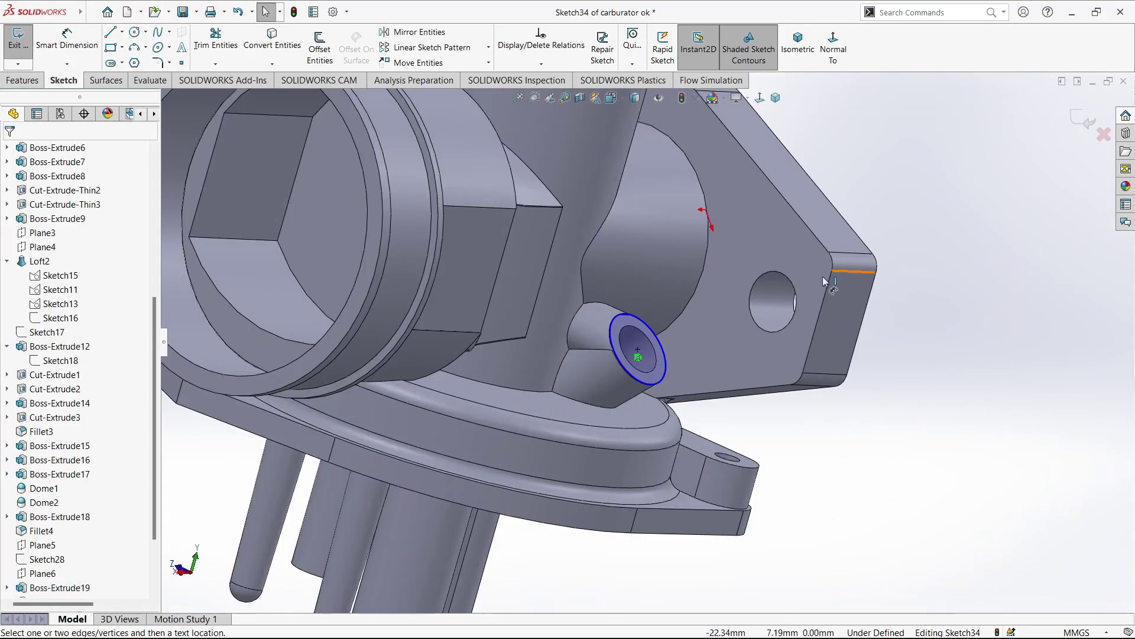
click(66, 39)
click(653, 381)
click(600, 389)
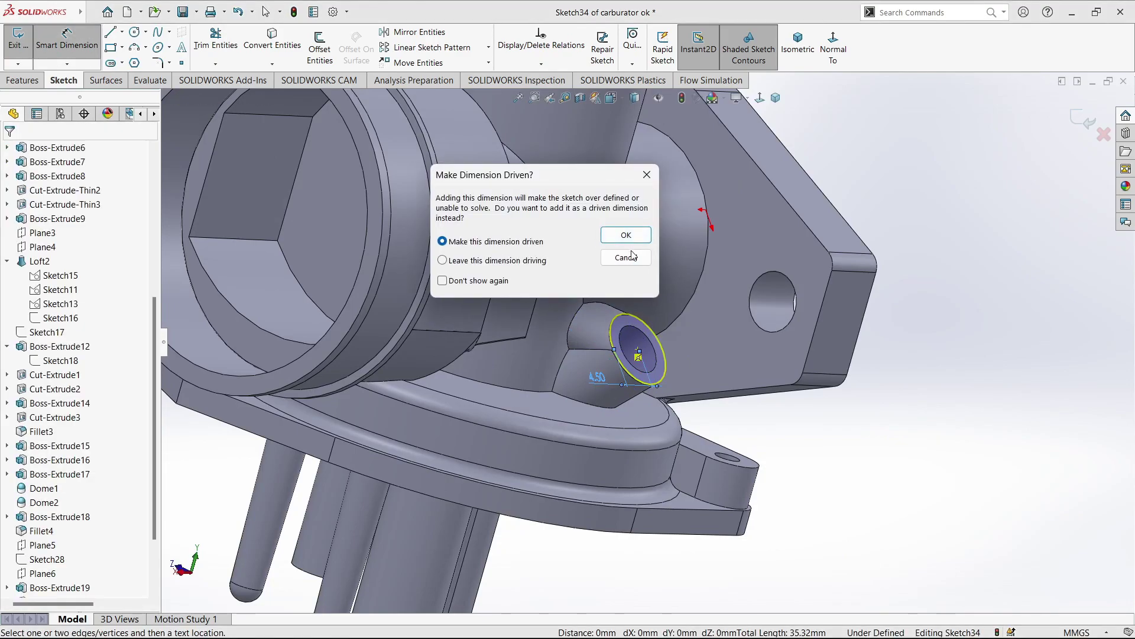
click(626, 256)
click(833, 49)
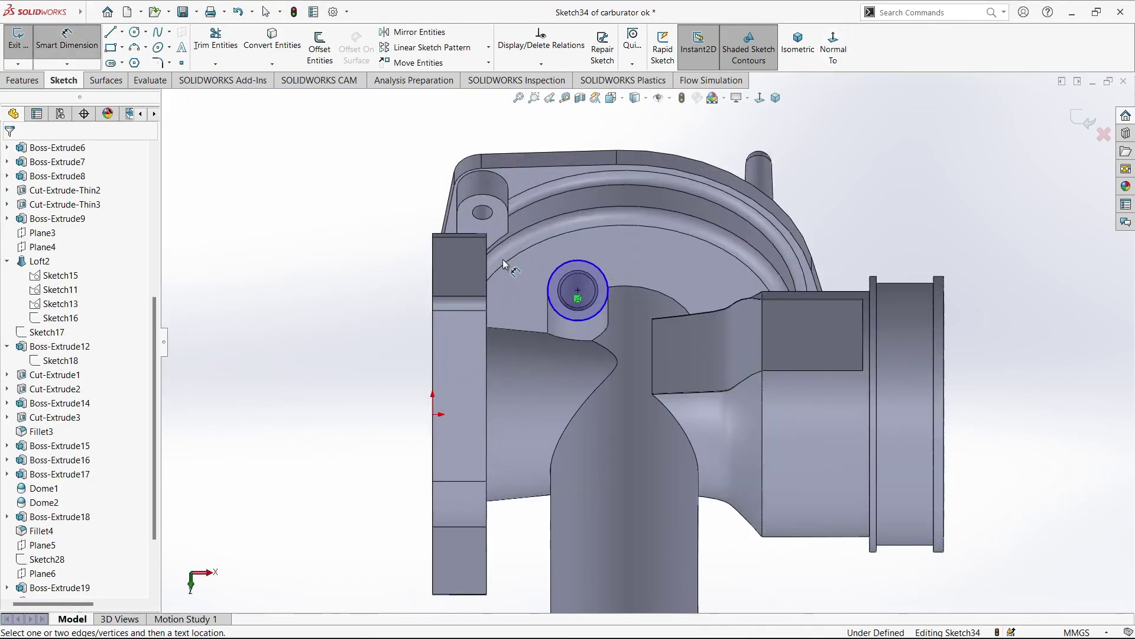
click(557, 269)
click(576, 139)
key(Return)
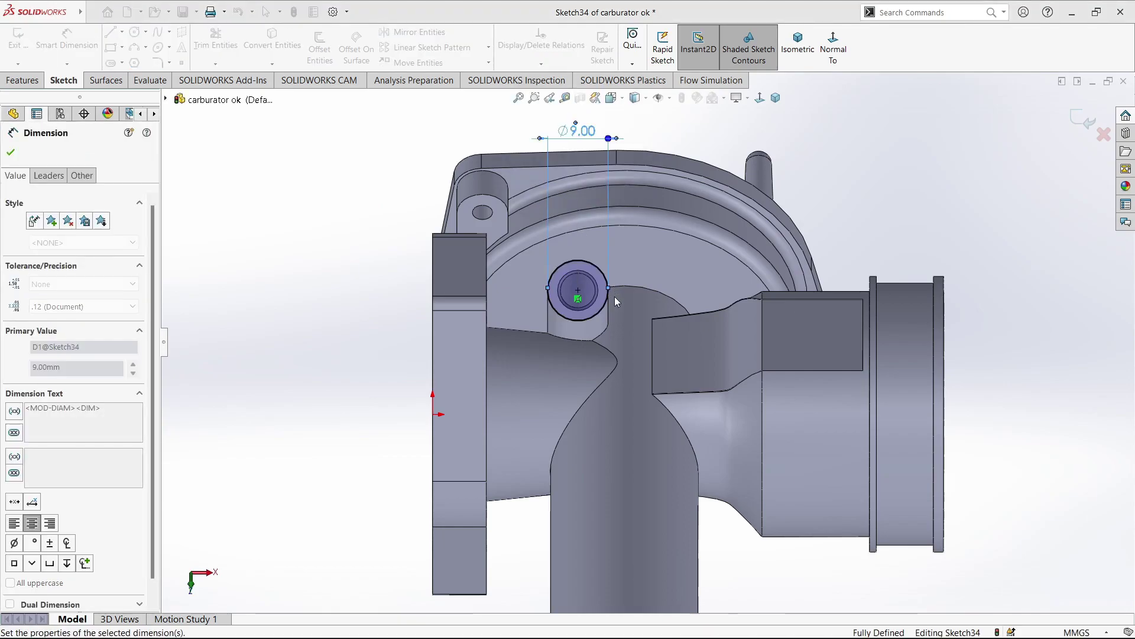
- Cut the 9 mm circle 22 mm deep as a Blind extruded cut
click(23, 80)
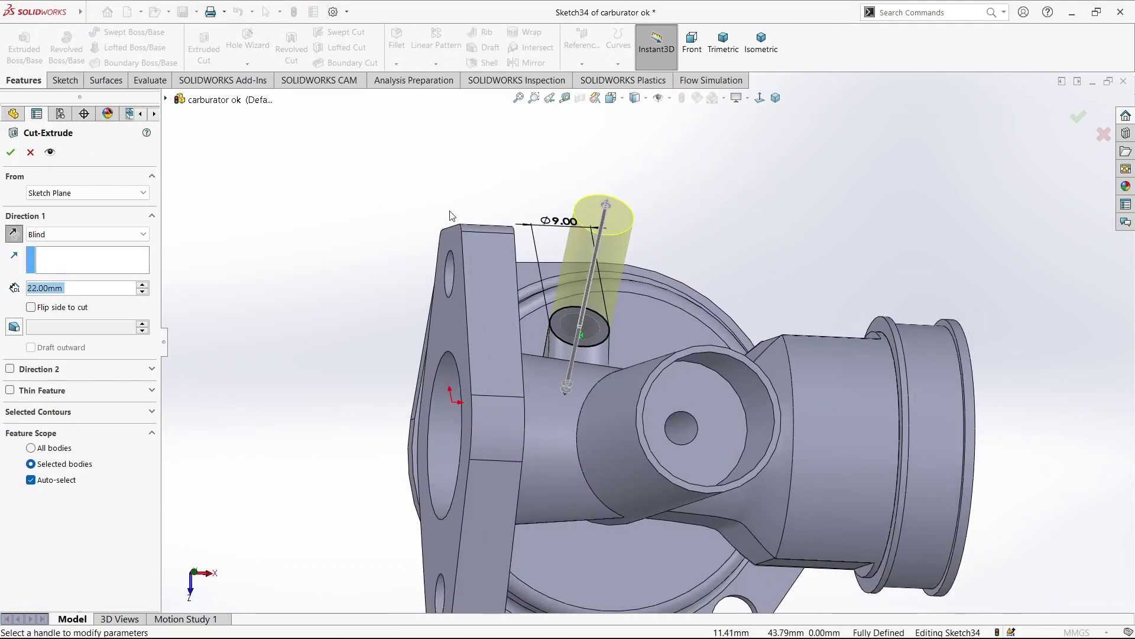
key(Return)
mouse_move(604, 342)
middle_down()
mouse_move(751, 296)
mouse_move(623, 334)
mouse_move(626, 456)
mouse_move(686, 502)
mouse_move(576, 375)
middle_up()
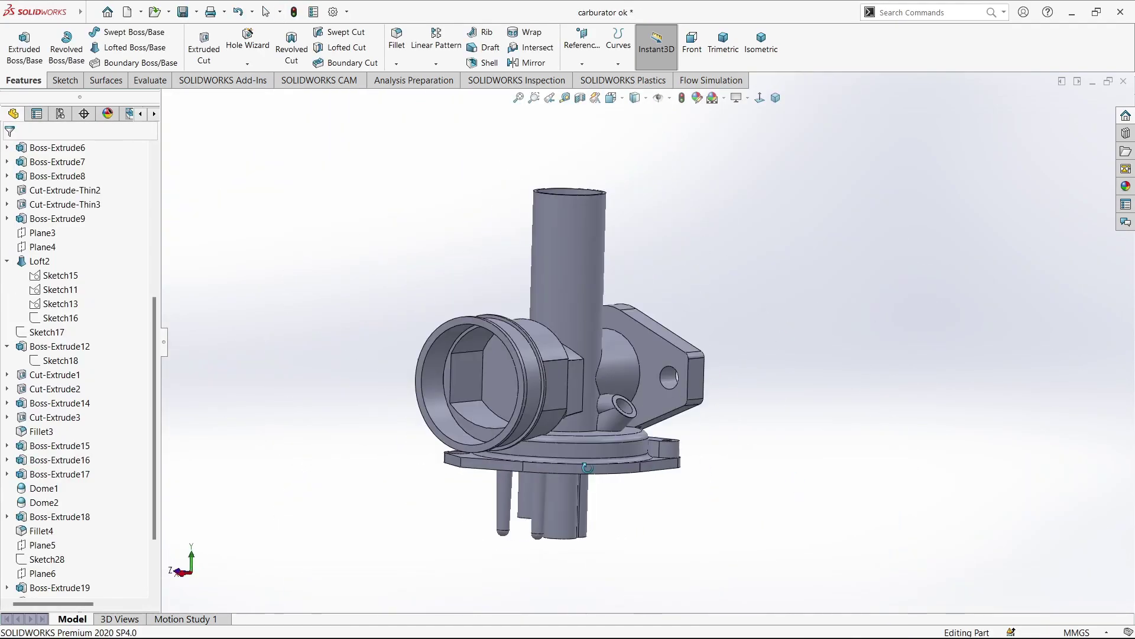
- Start a sketch on the body's front face and inspect Boss-Extrude16 and Boss-Extrude14
click(572, 372)
click(594, 356)
right_click(803, 89)
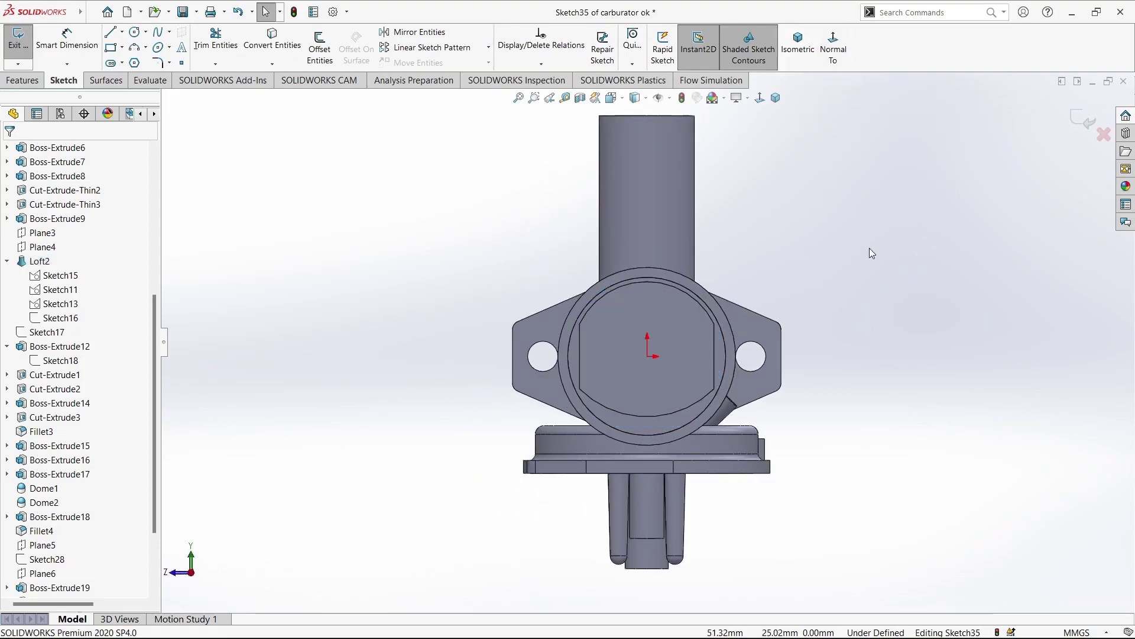
click(7, 460)
click(55, 474)
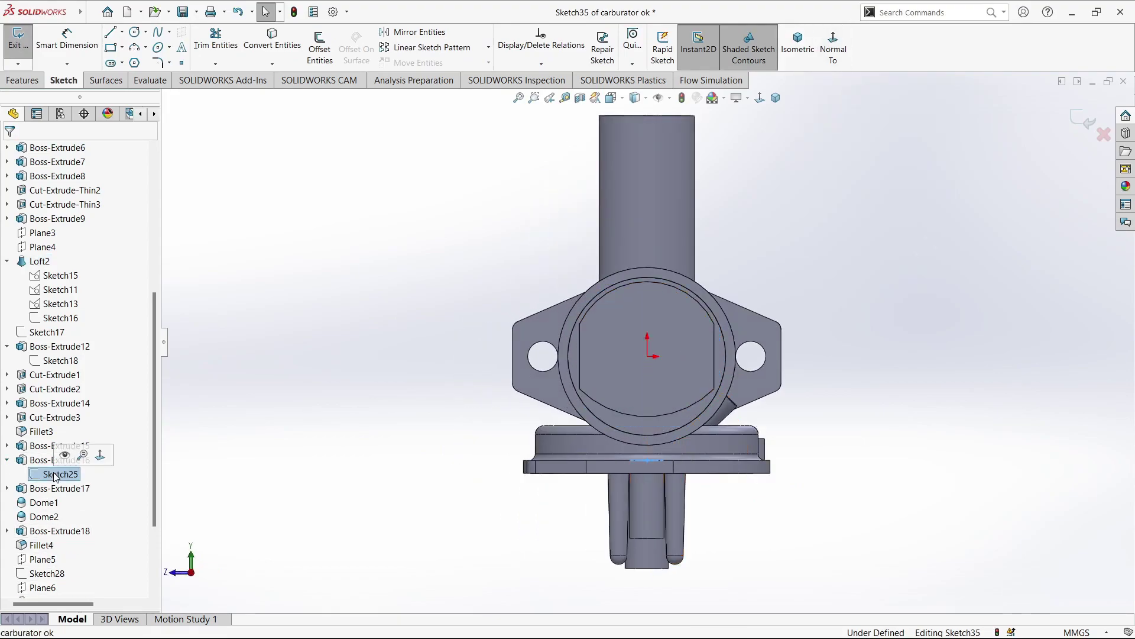
click(29, 406)
- Expand Boss-Extrude5 through Boss-Extrude8 to review their sketches, including Sketch7's circle
scroll(64, 255, up, 1)
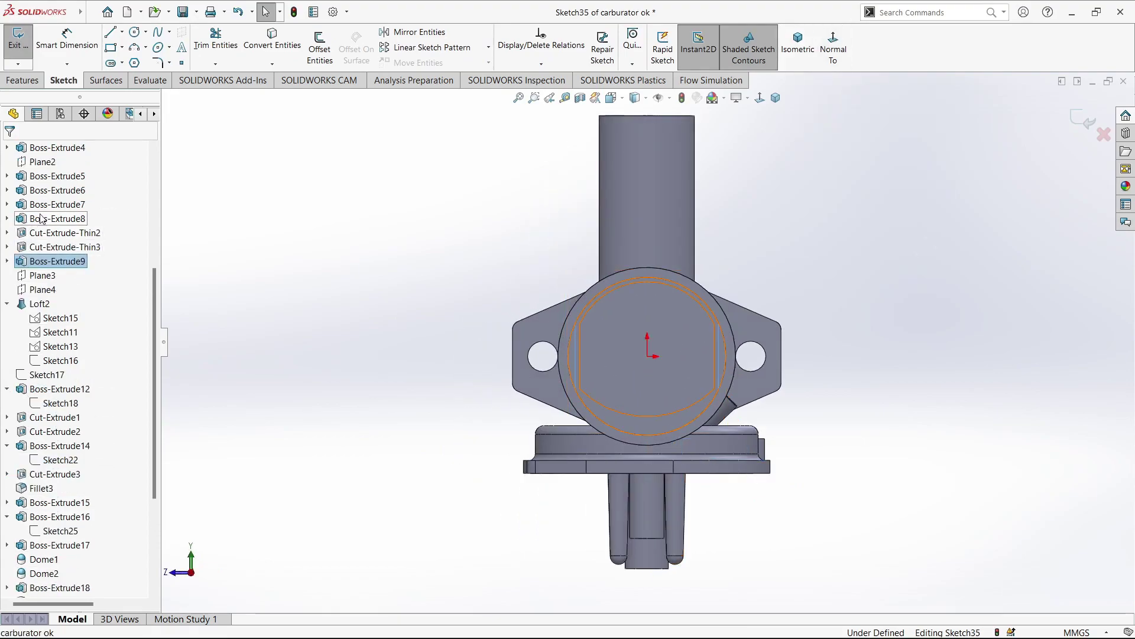
click(53, 218)
click(40, 204)
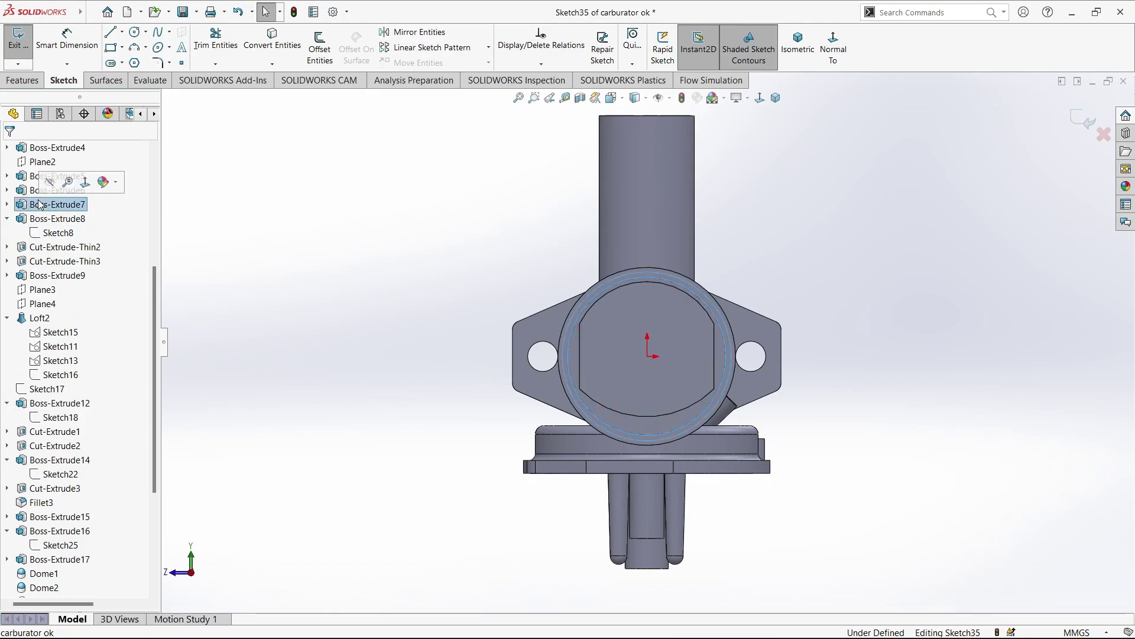
click(6, 204)
click(7, 190)
click(51, 233)
click(6, 176)
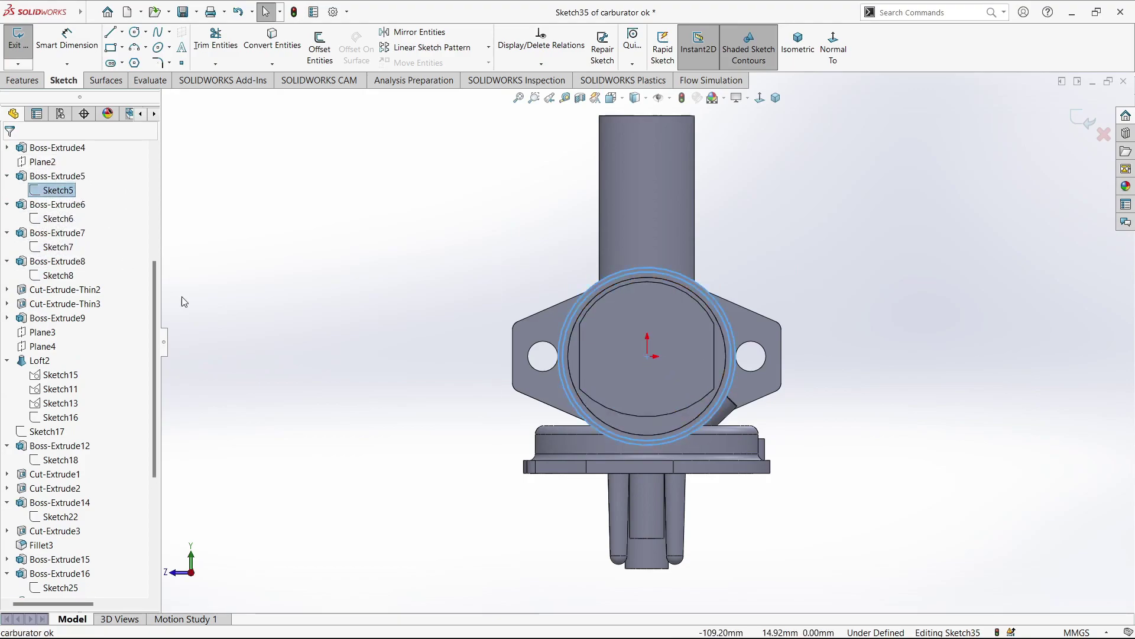
scroll(591, 355, up, 2)
- Check Sketch10, then select the bore's circular end face and view it normal-to
click(594, 352)
middle_drag(414, 384, 313, 390)
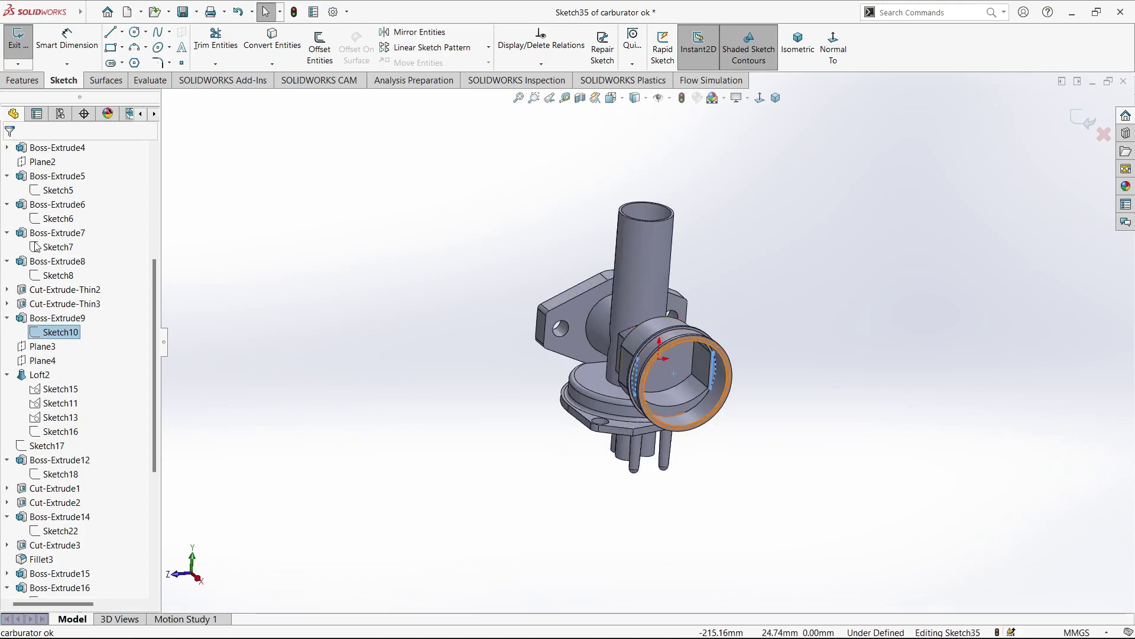
scroll(56, 239, up, 1)
scroll(50, 236, down, 1)
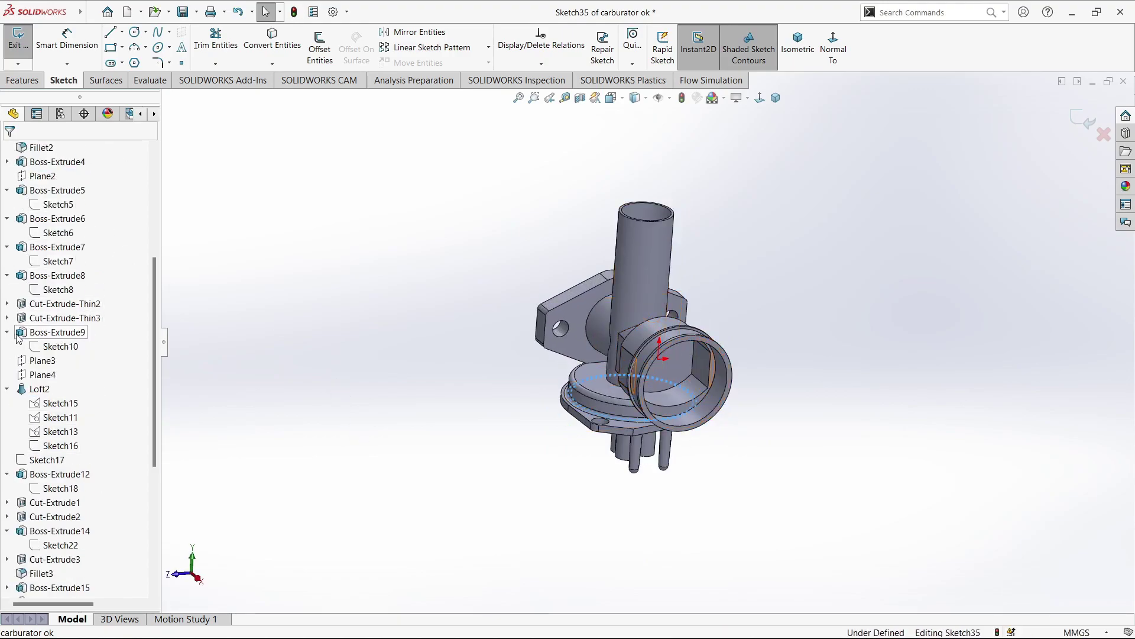
scroll(53, 414, down, 6)
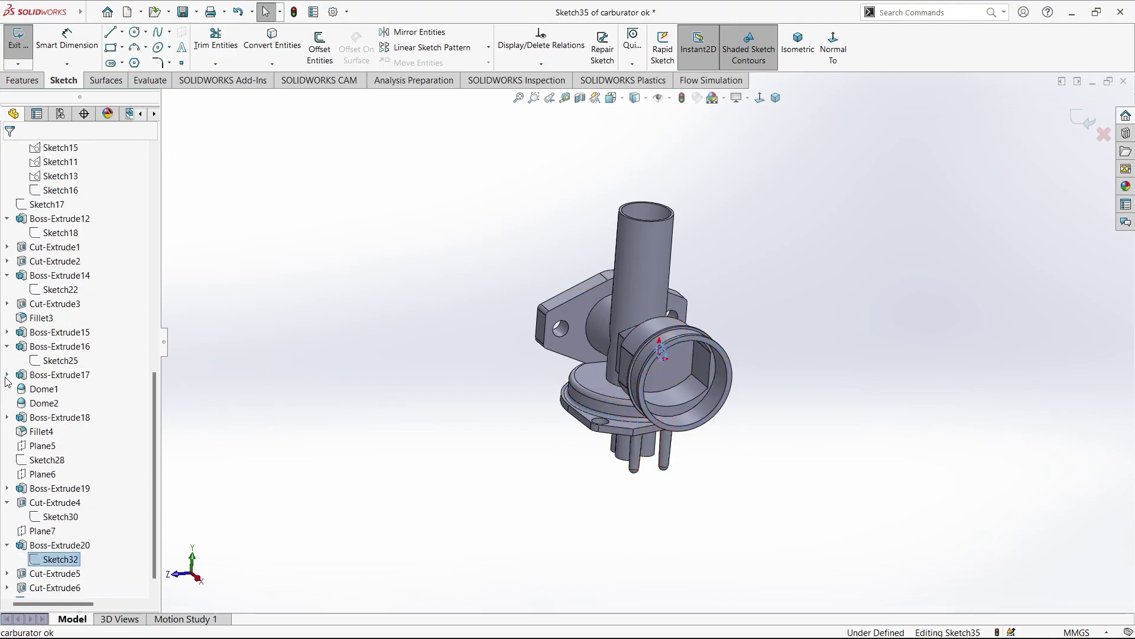
click(6, 376)
click(7, 332)
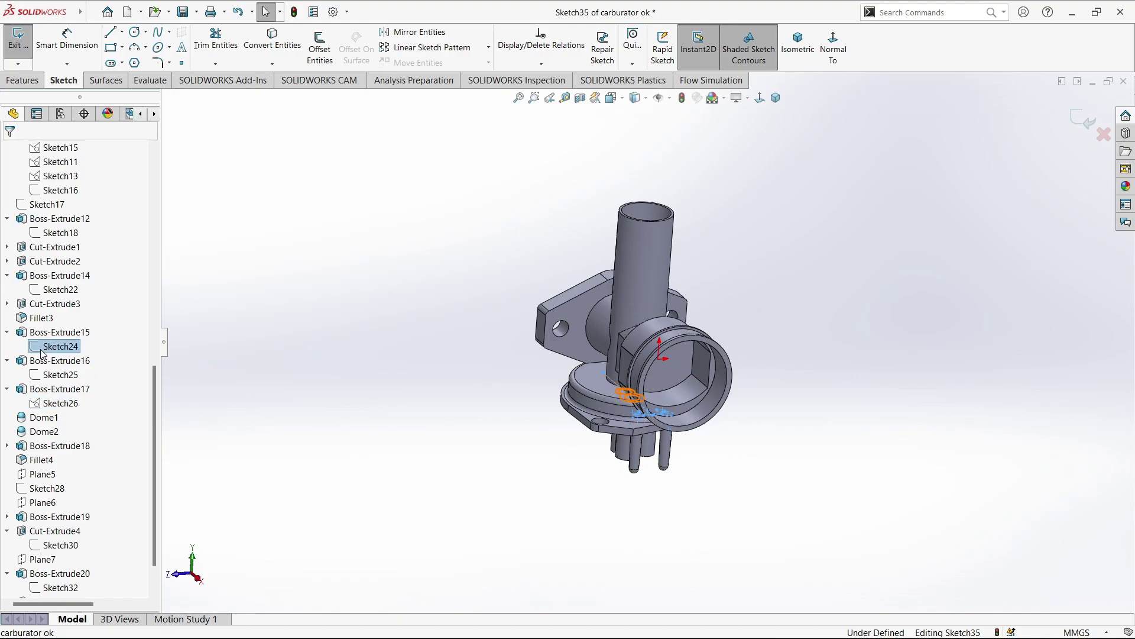
click(663, 385)
key(ctrl+8)
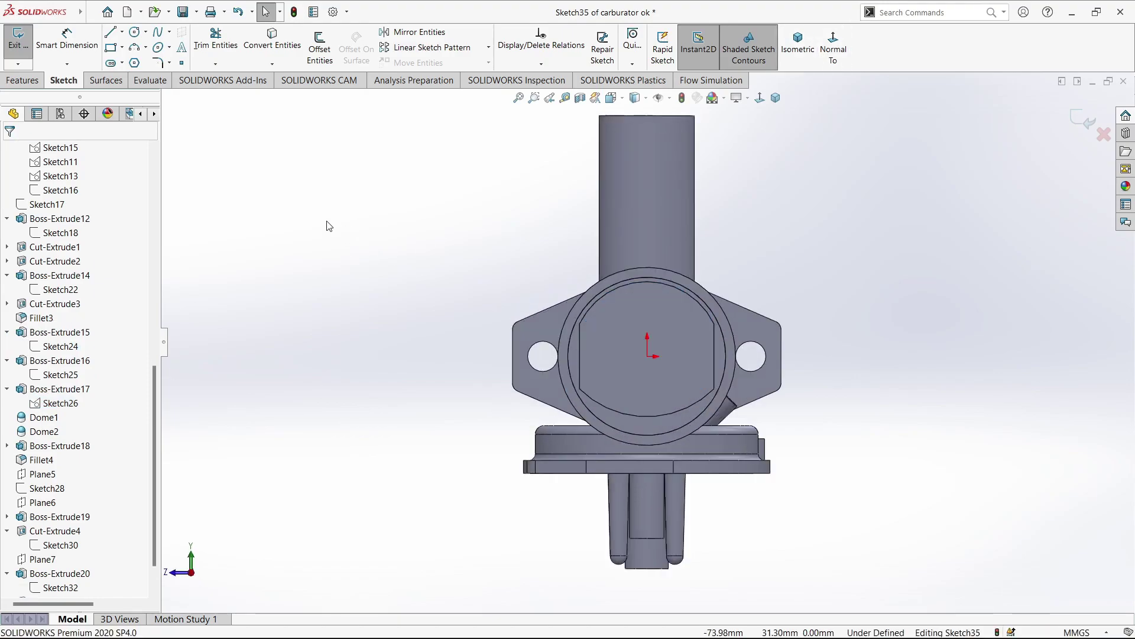
- Convert the Sketch11 loft profile into the new sketch and reshape its top arc
click(7, 246)
key(ctrl+shift+z)
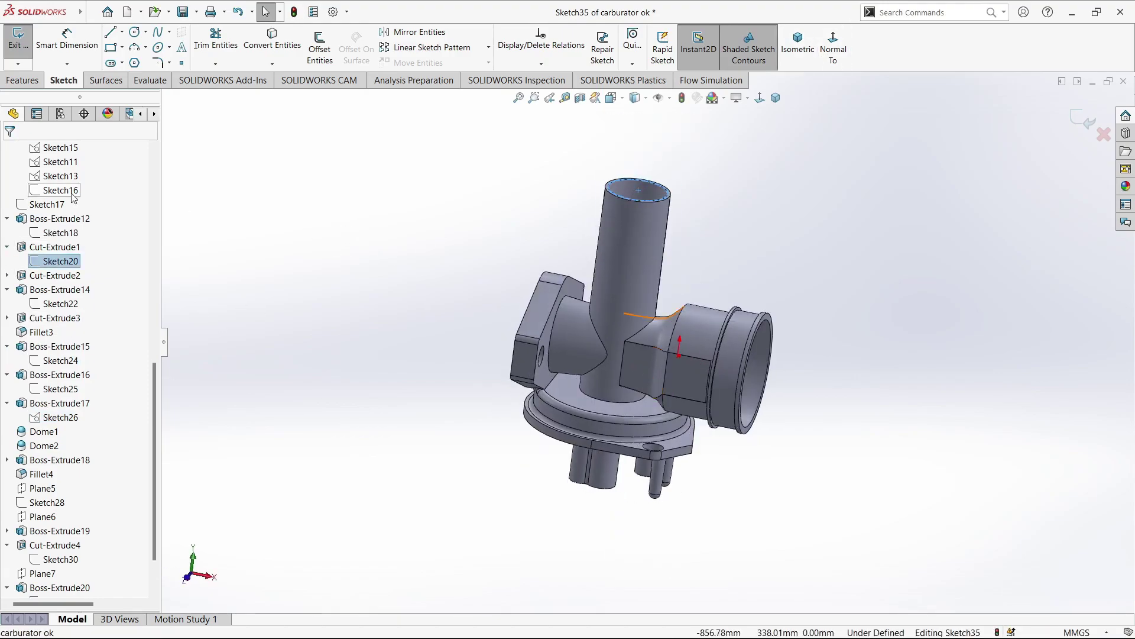
scroll(56, 270, up, 2)
click(57, 262)
key(ctrl+8)
key(ctrl+8)
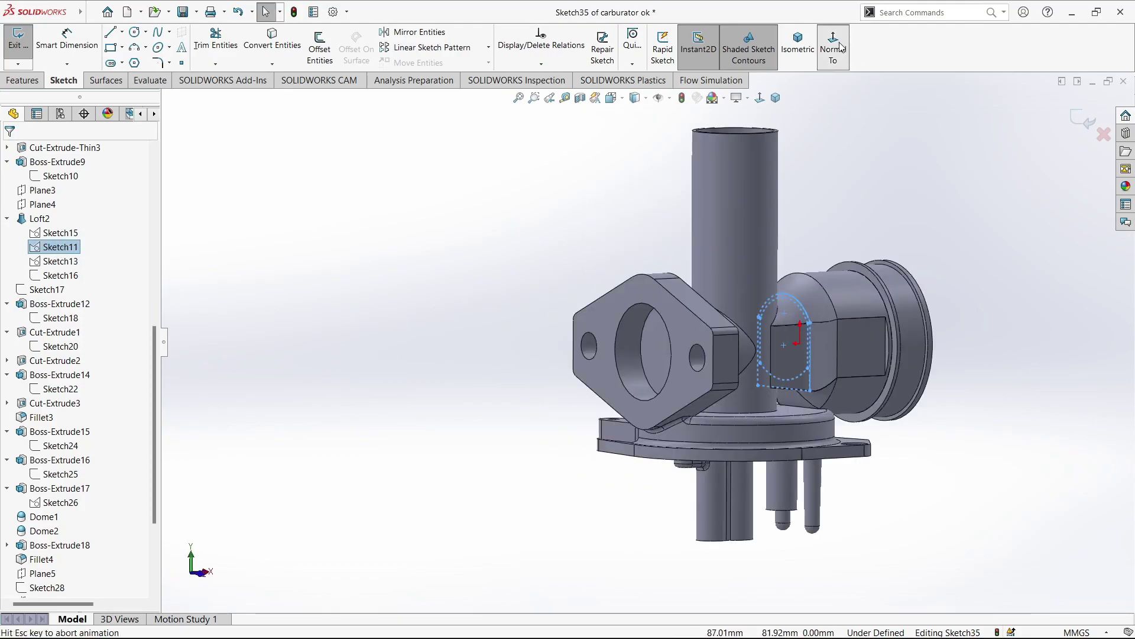
click(281, 49)
drag(627, 306, 611, 334)
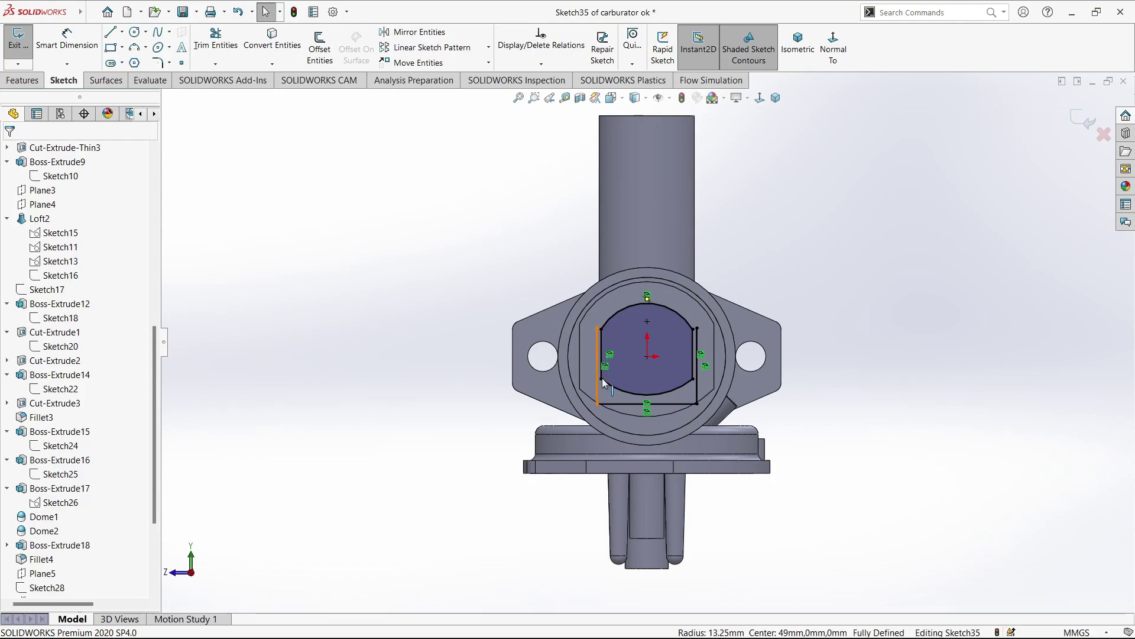
scroll(703, 383, down, 2)
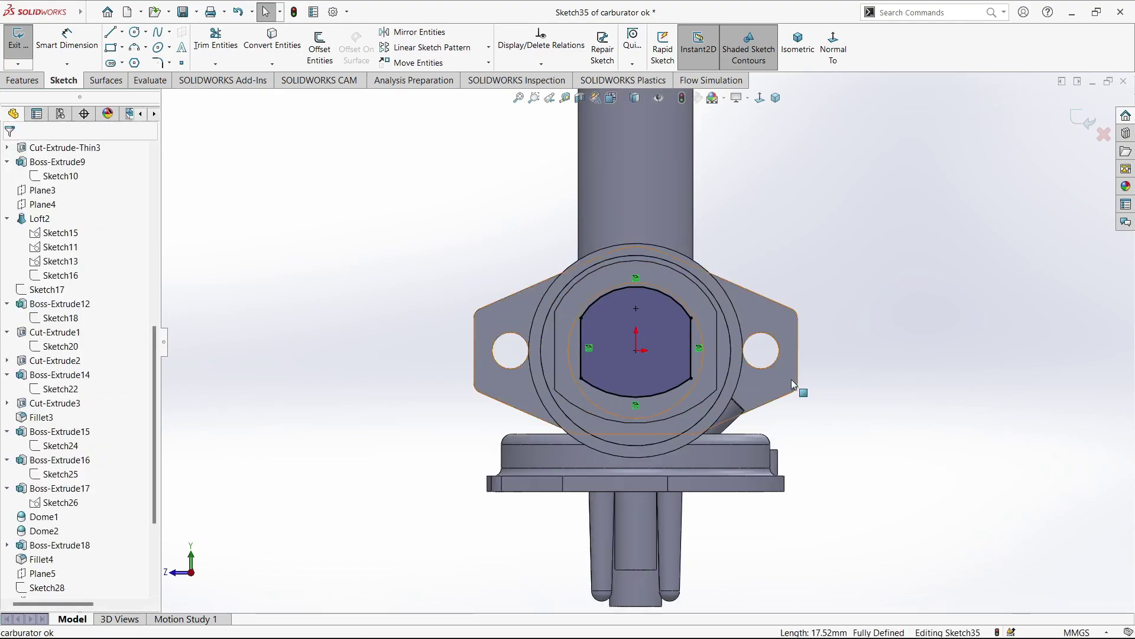
click(582, 358)
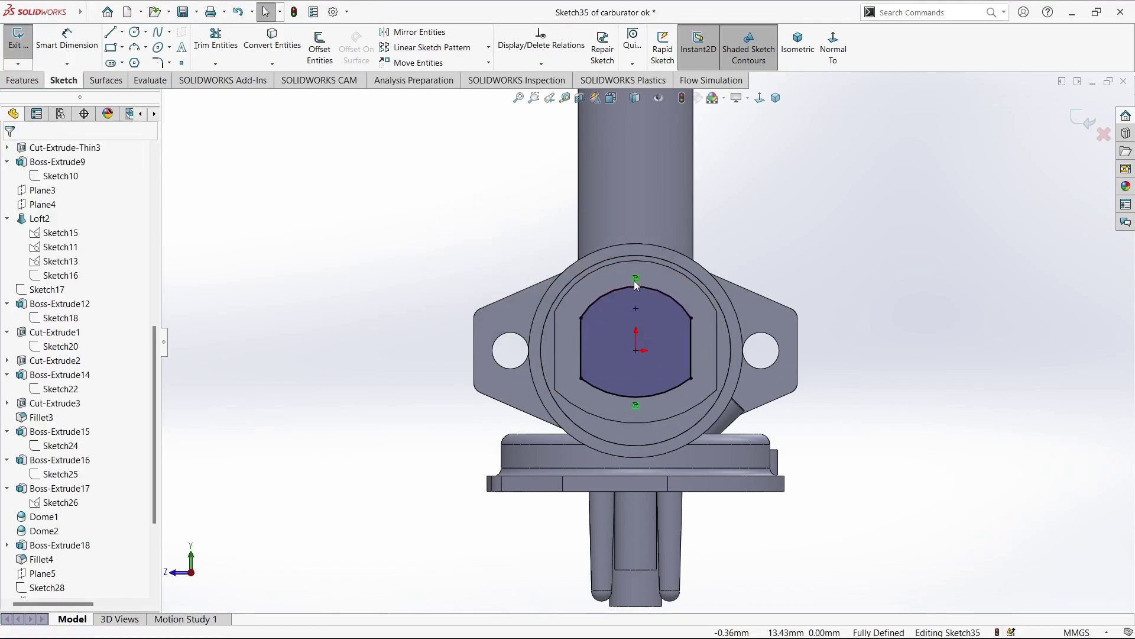
- Dimension both side lines at 14 mm and the top arc at R12.25
click(692, 346)
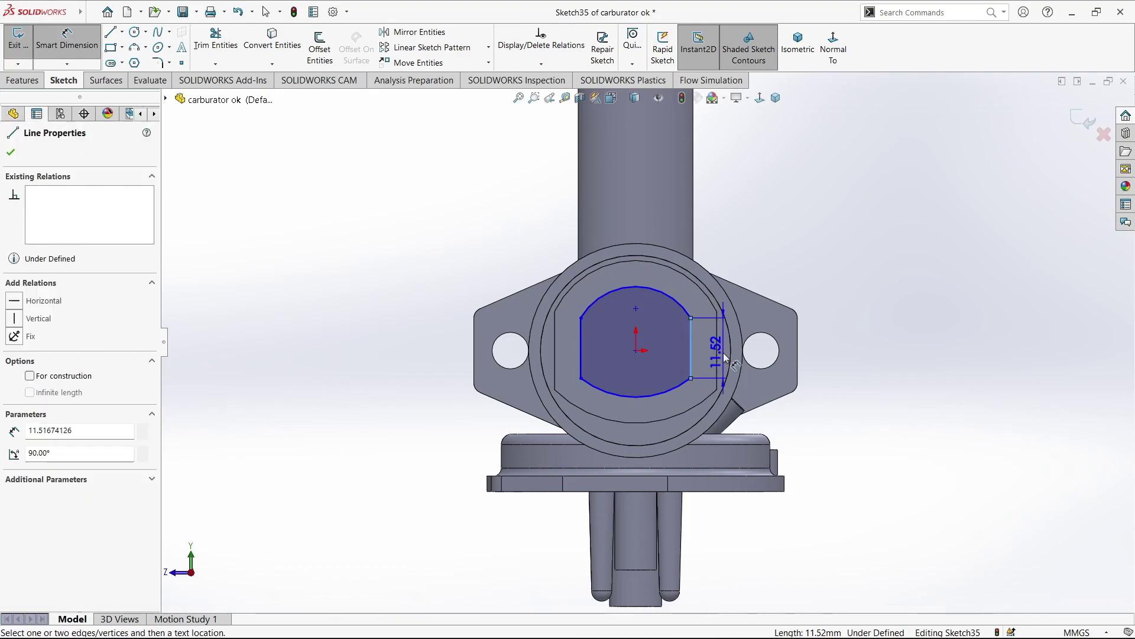
click(839, 385)
text(14)
key(Return)
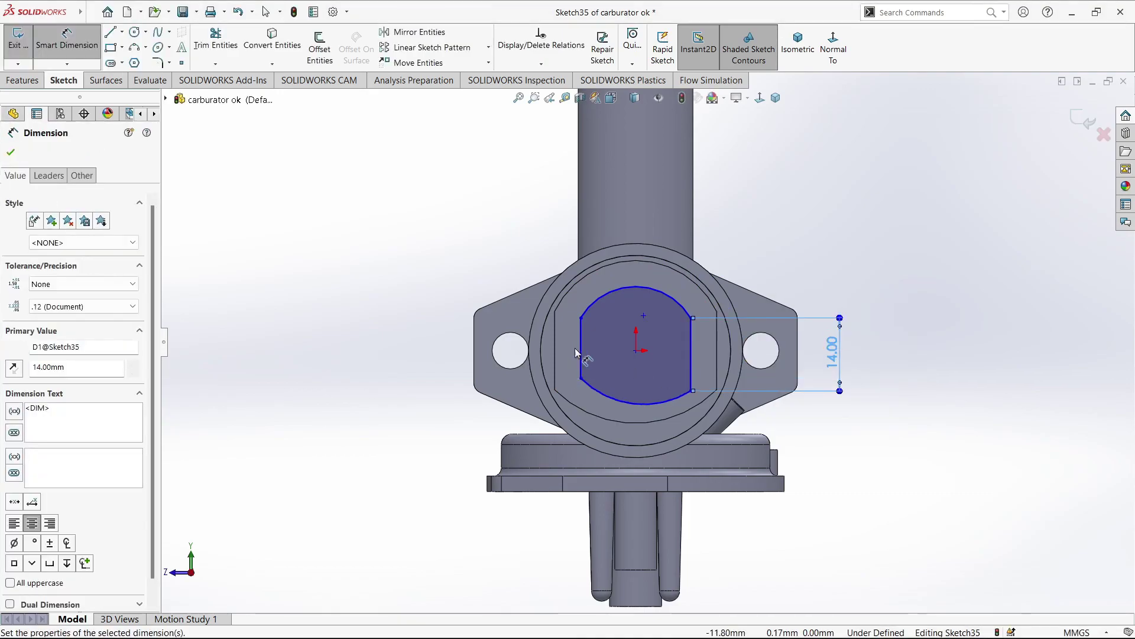
click(578, 355)
click(432, 309)
text(14)
key(Return)
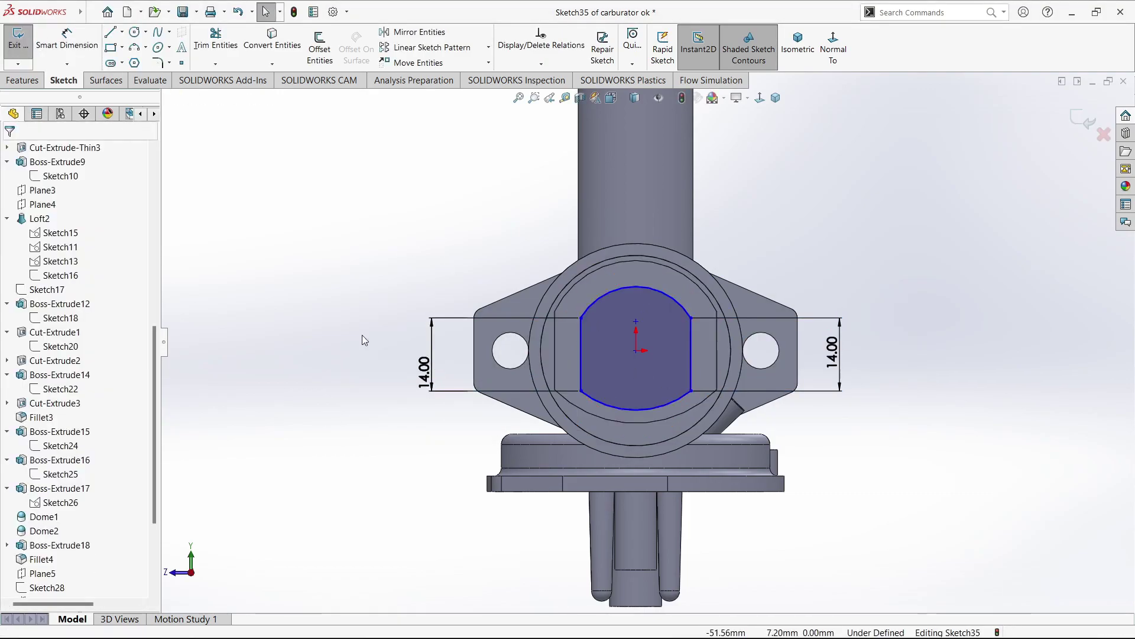
click(636, 288)
click(482, 221)
key(Return)
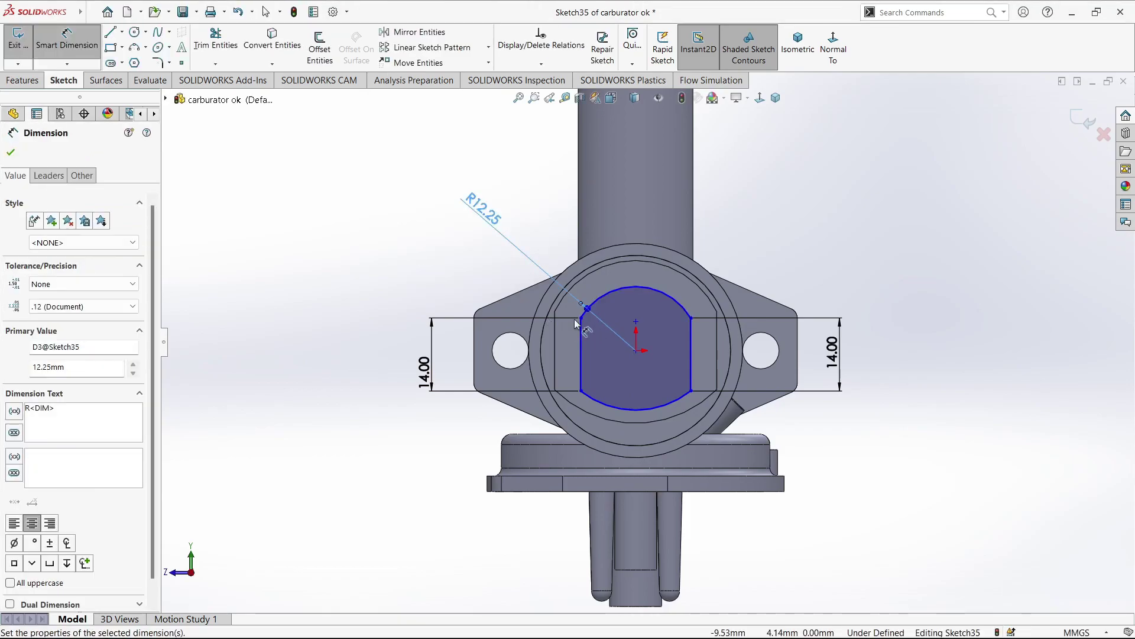
- Dimension the endpoint heights from centre (7 and 6 mm) and the bottom arc at R17
click(636, 351)
click(579, 318)
click(370, 358)
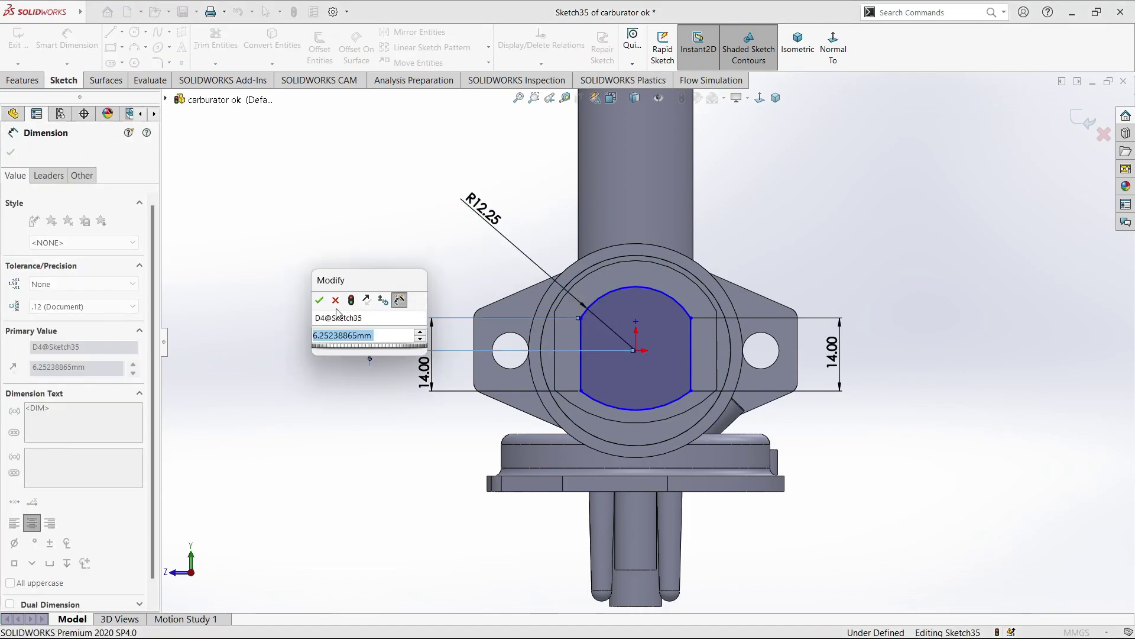
text(7)
key(Return)
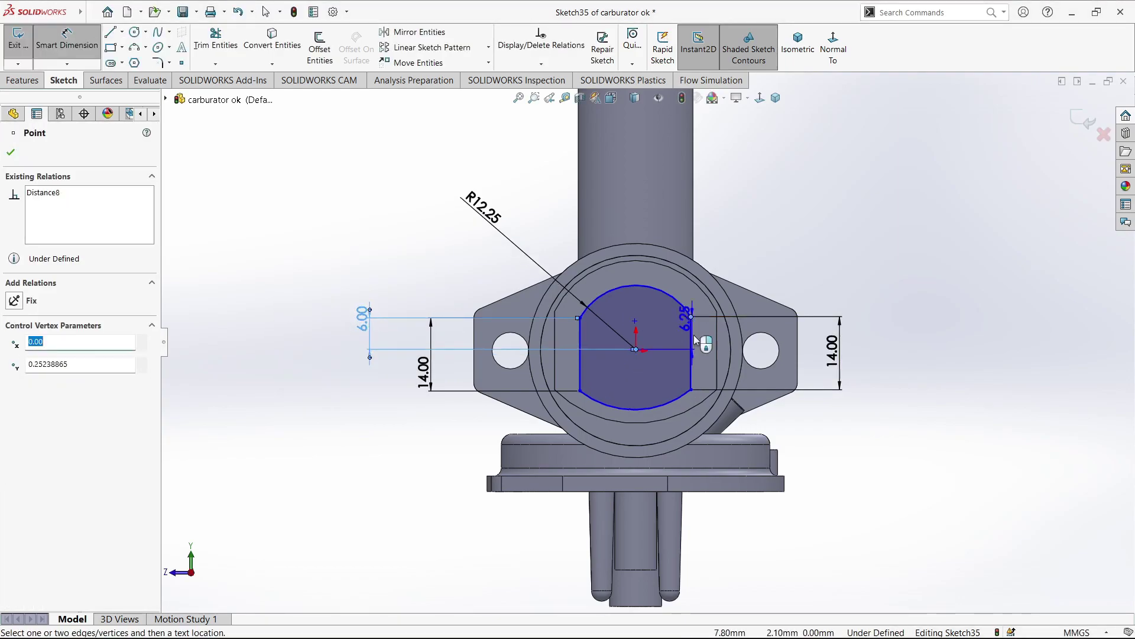
click(841, 328)
text(6)
key(Return)
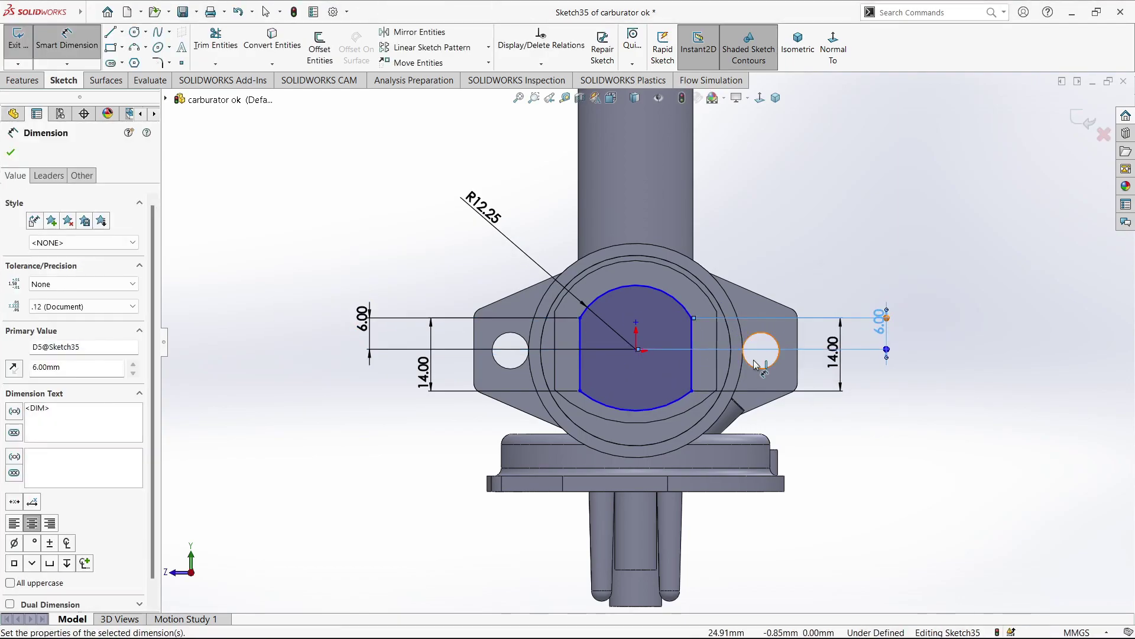
click(691, 369)
click(746, 520)
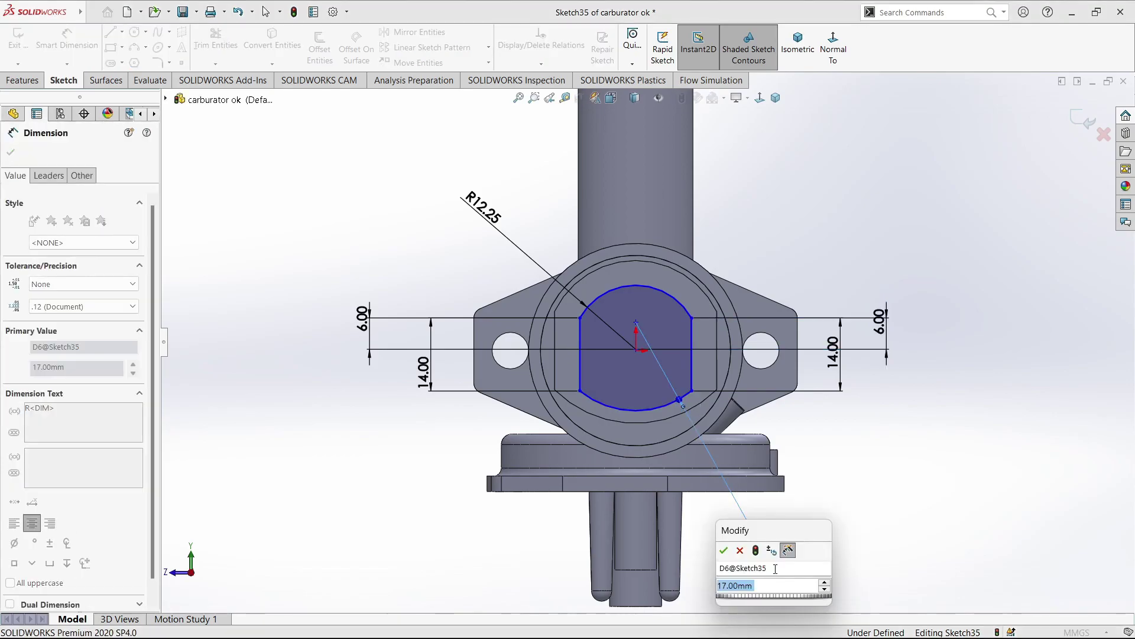
click(723, 550)
- Remove the over-defining 21.36 width dimension between the side lines
click(692, 370)
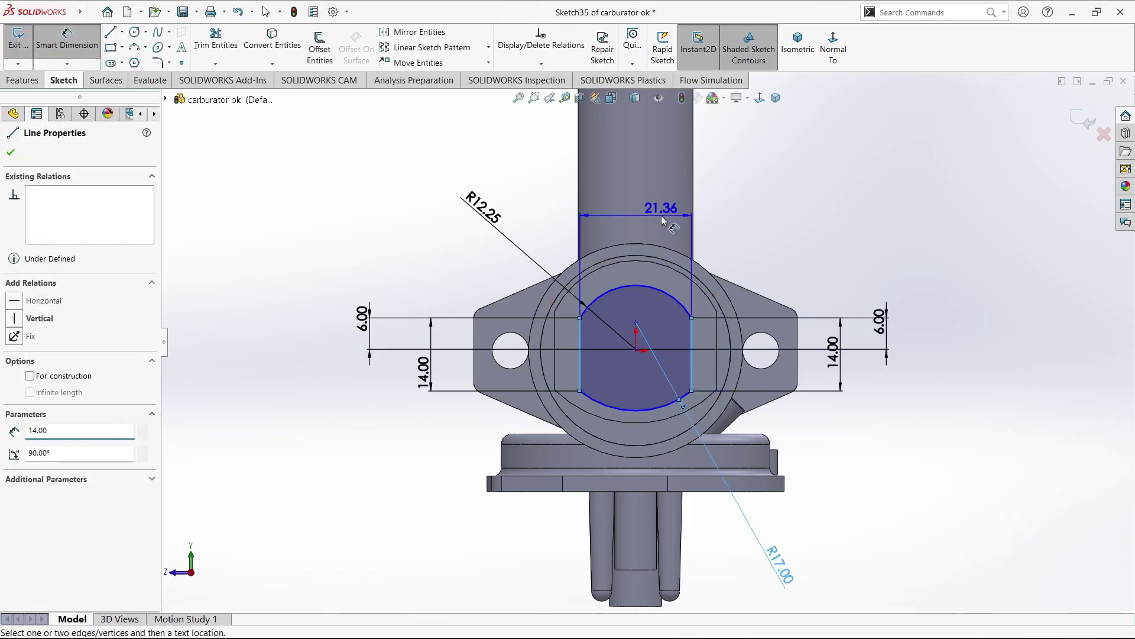
click(663, 219)
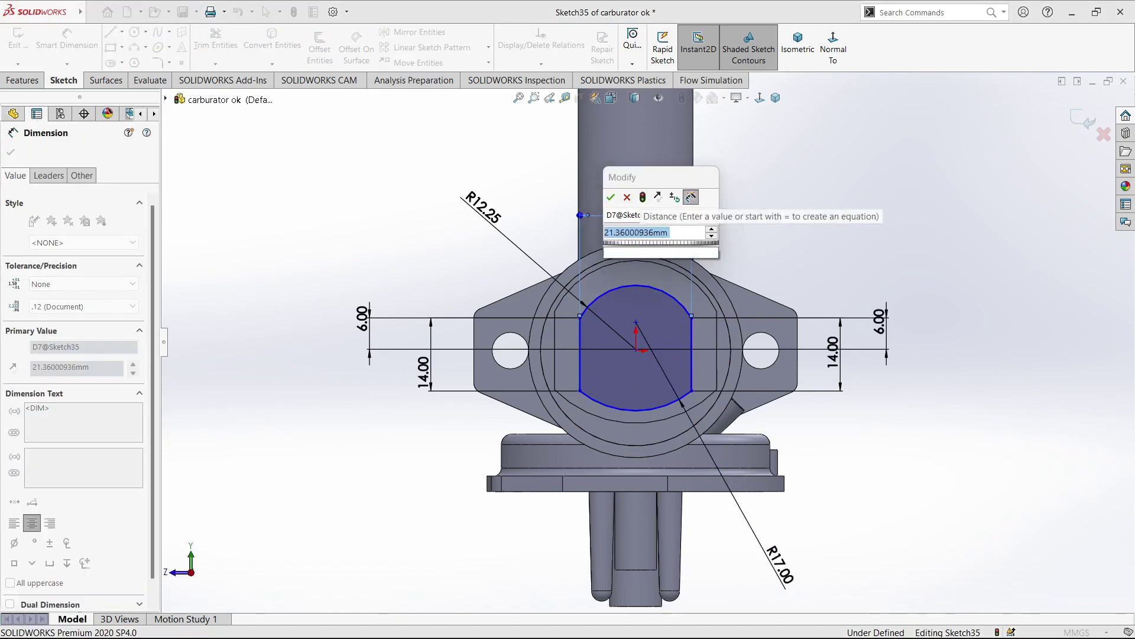
key(Return)
key(Return)
right_click(662, 213)
key(Escape)
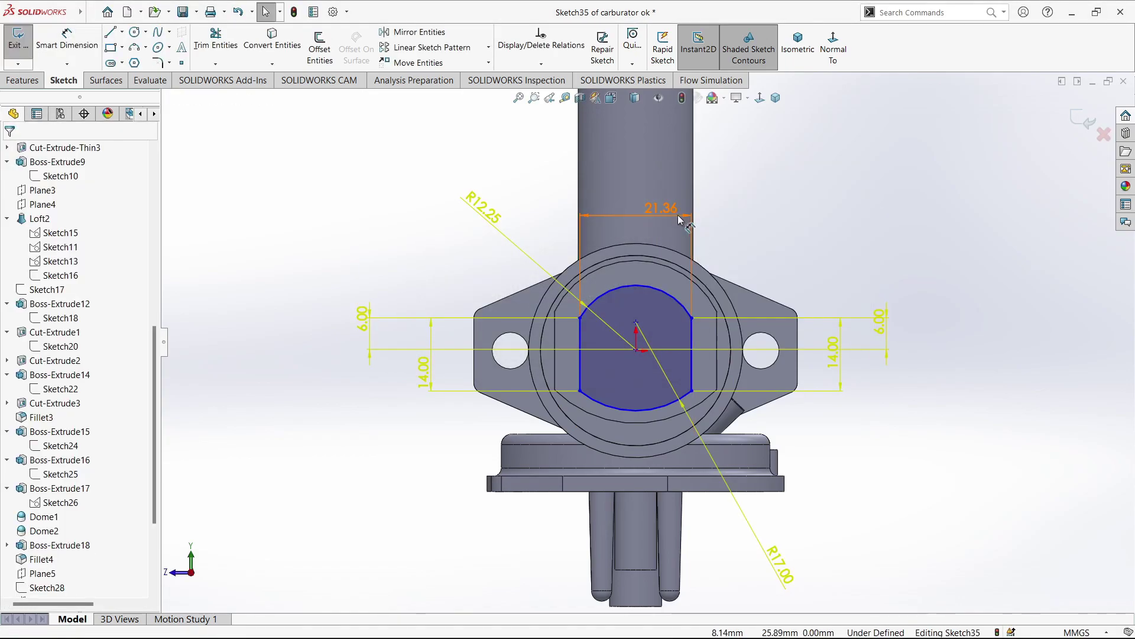
right_click(680, 220)
click(706, 368)
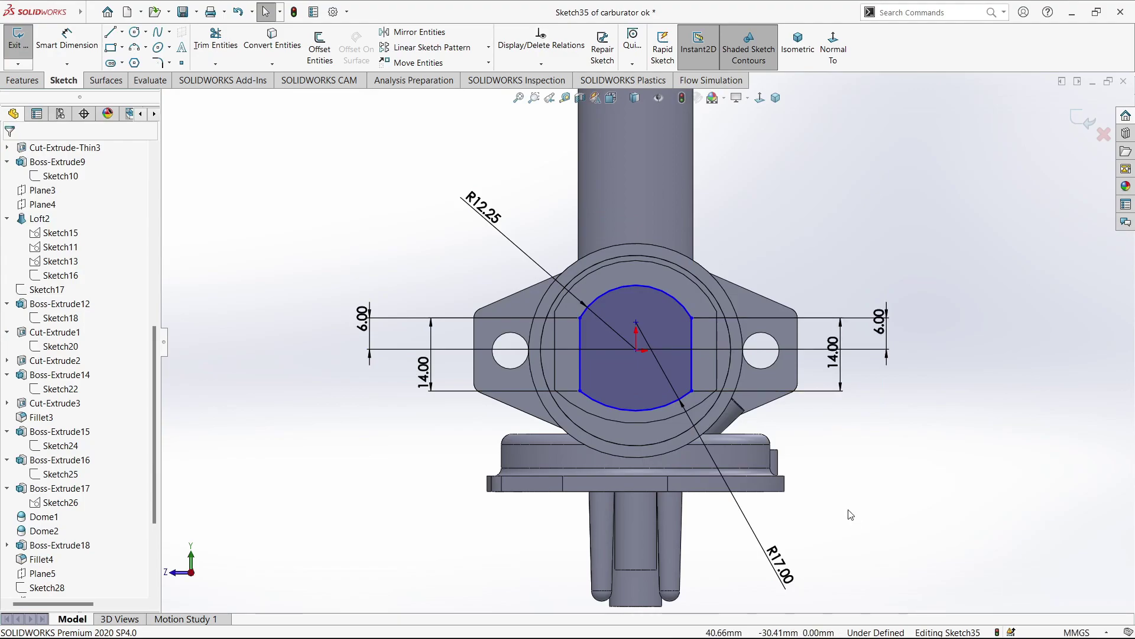
- Make both side lines vertical so the profile becomes fully defined
ctrl+middle_drag(849, 515, 802, 480)
click(643, 320)
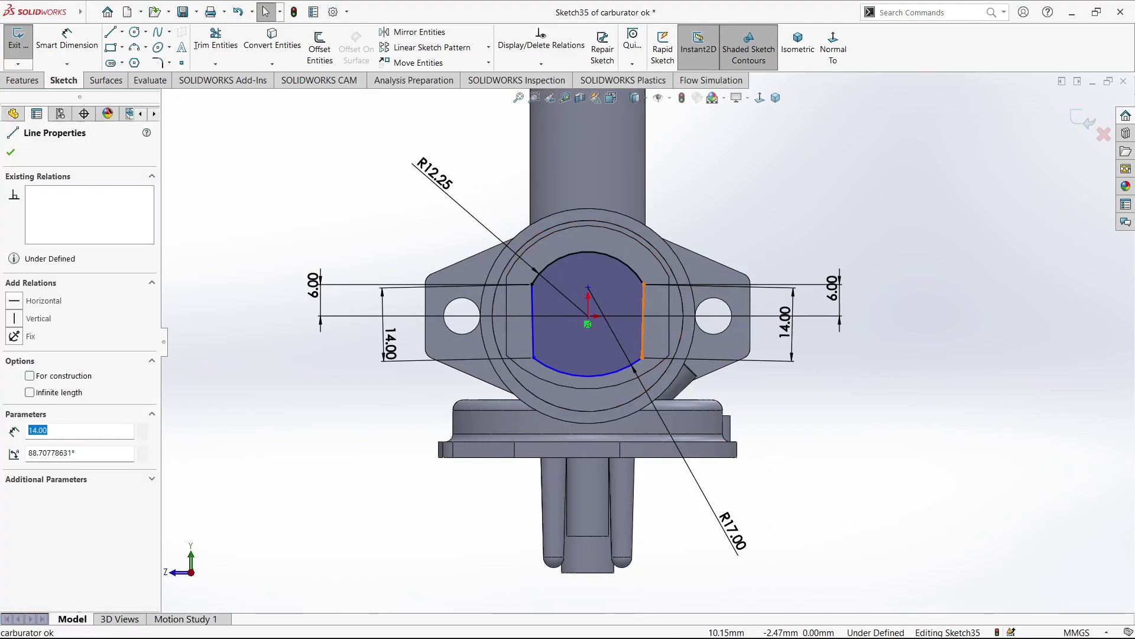
click(38, 318)
click(532, 323)
click(590, 273)
scroll(744, 233, up, 2)
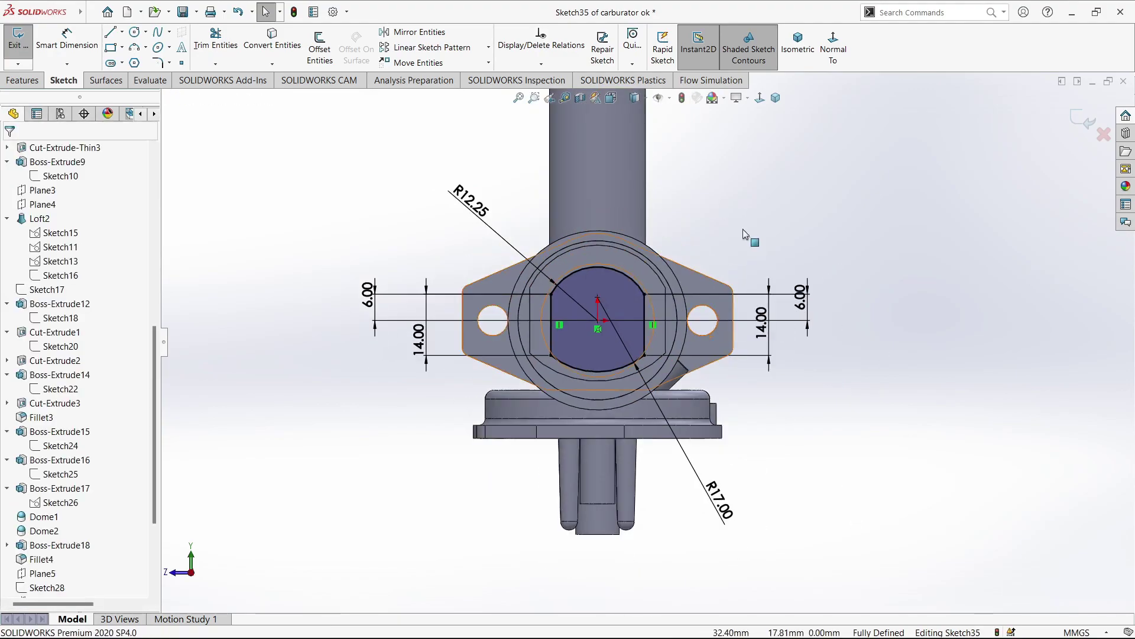
scroll(472, 237, down, 1)
- Fillet the profile's top and bottom corners, all four, with 5 mm sketch fillets
click(164, 63)
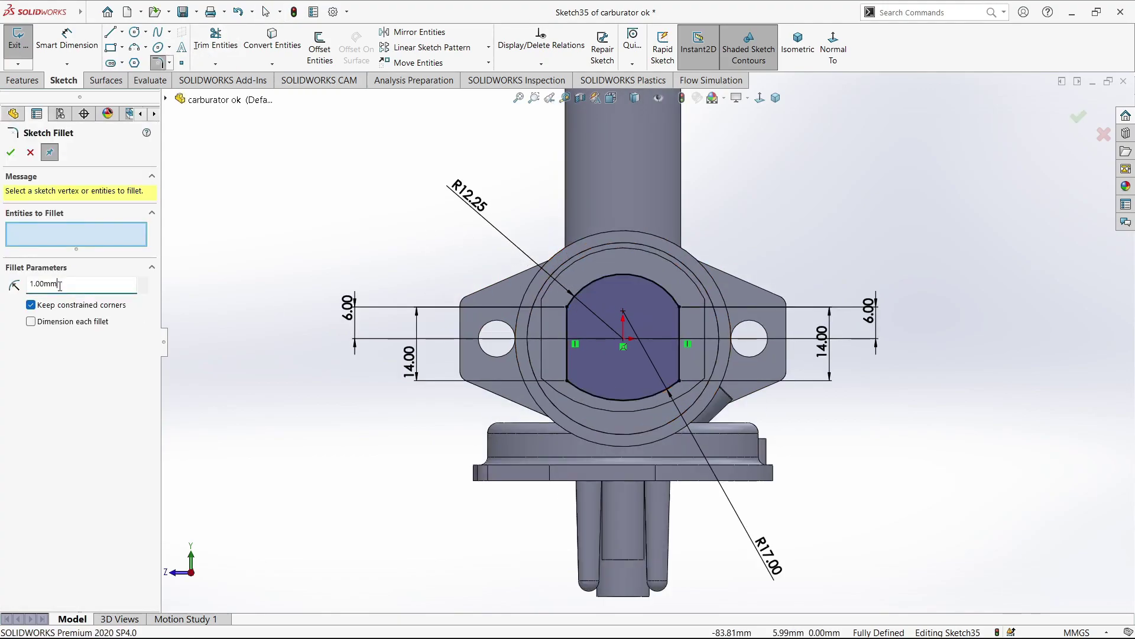
click(567, 308)
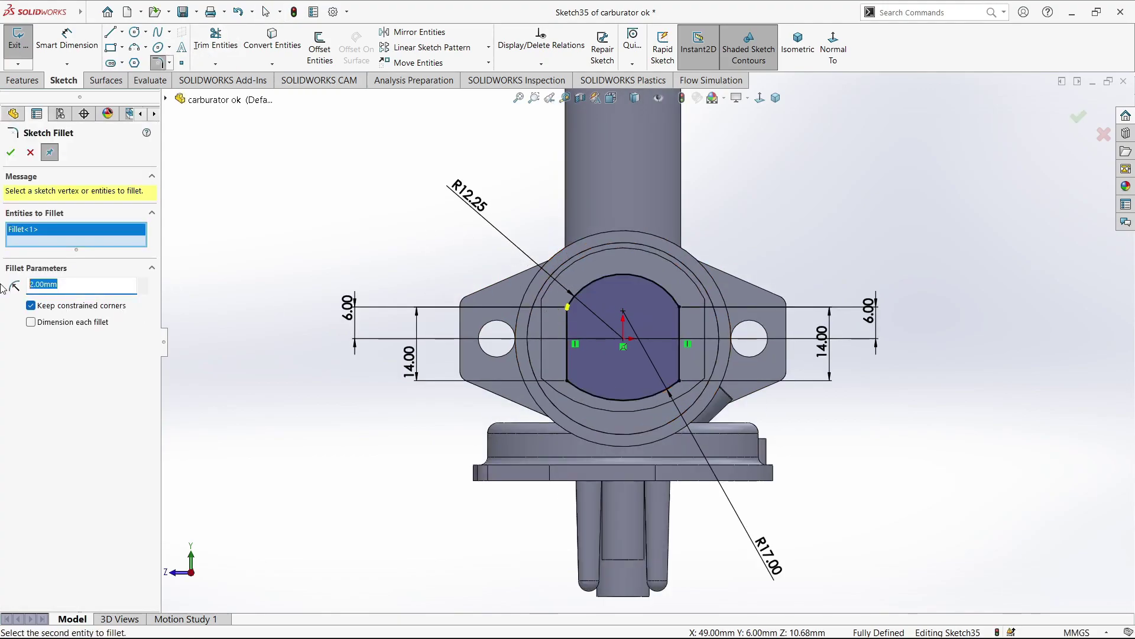
click(679, 310)
click(568, 380)
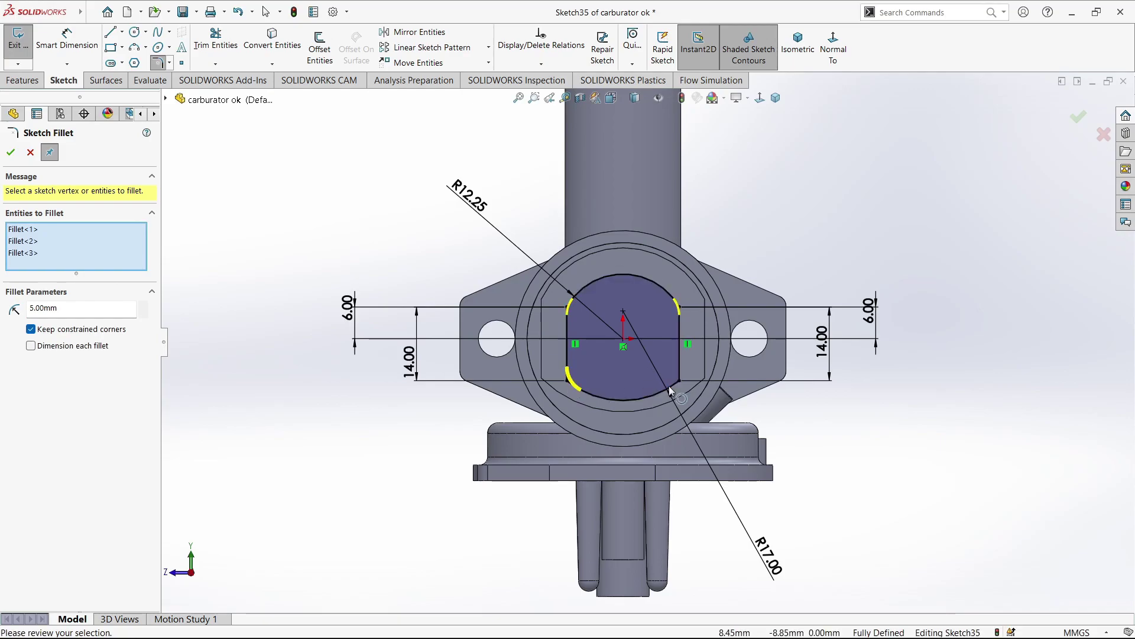
click(680, 380)
click(9, 153)
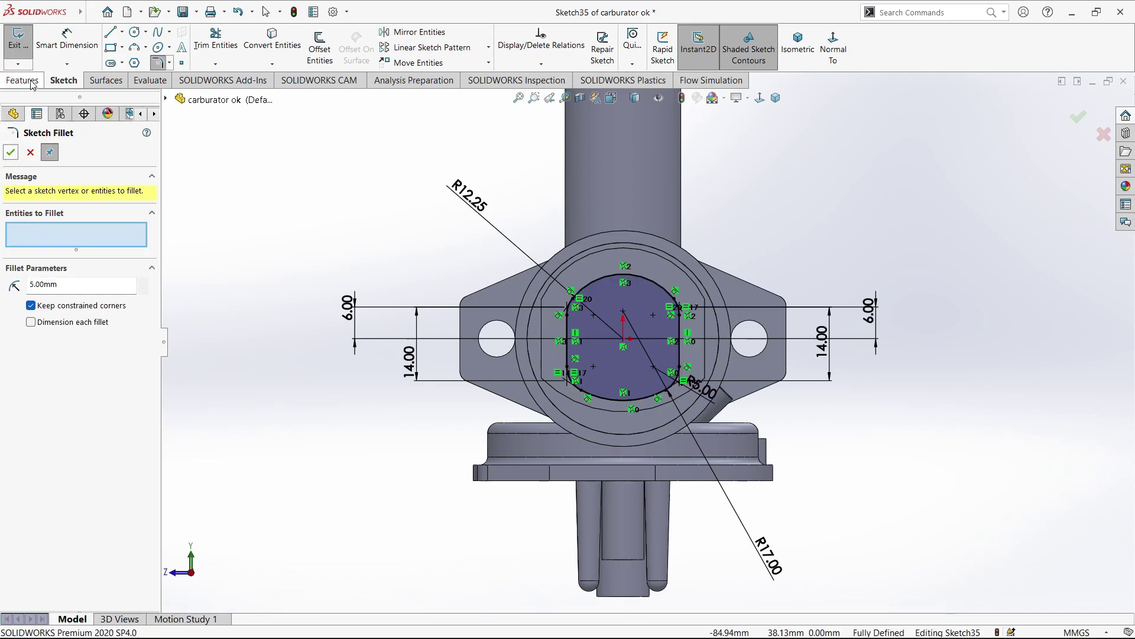
click(24, 80)
- Extrude-cut the rounded Sketch35 profile 48 mm Blind with a 2.5° draft
click(9, 153)
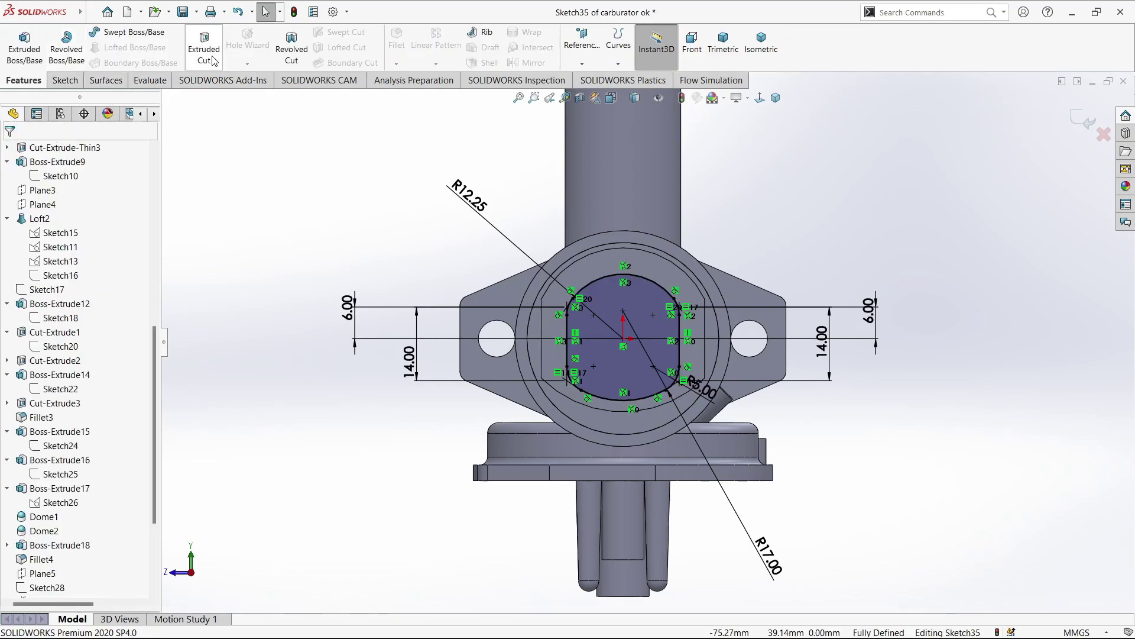
click(204, 47)
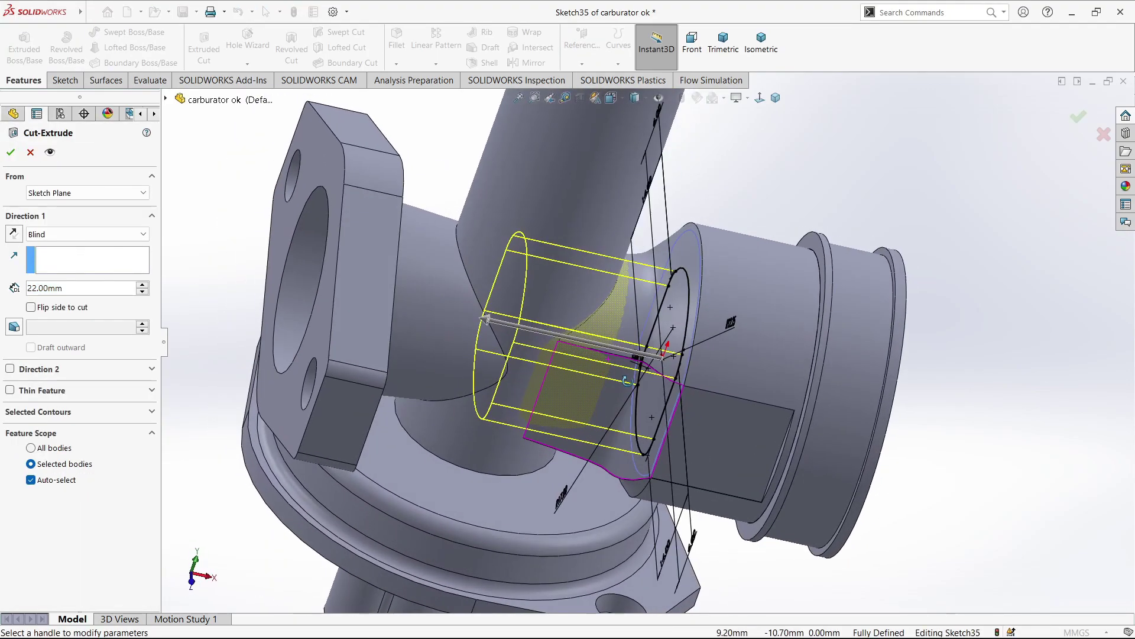
click(14, 326)
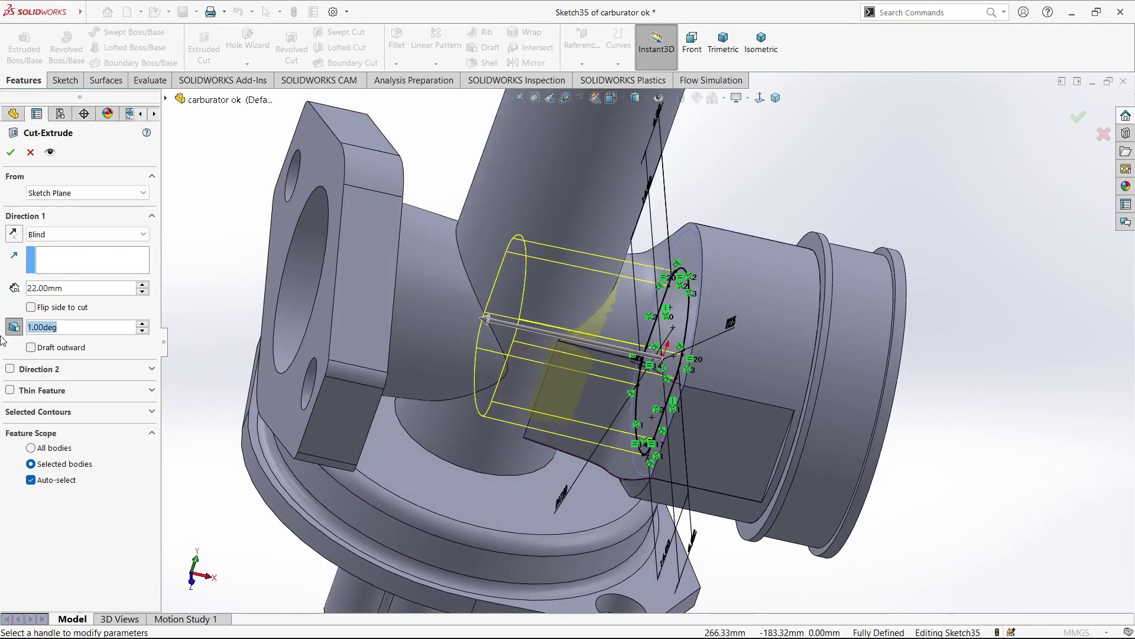
text(3)
mouse_move(532, 354)
middle_down()
mouse_move(691, 422)
mouse_move(583, 326)
middle_up()
drag(583, 325, 331, 254)
middle_drag(331, 254, 108, 347)
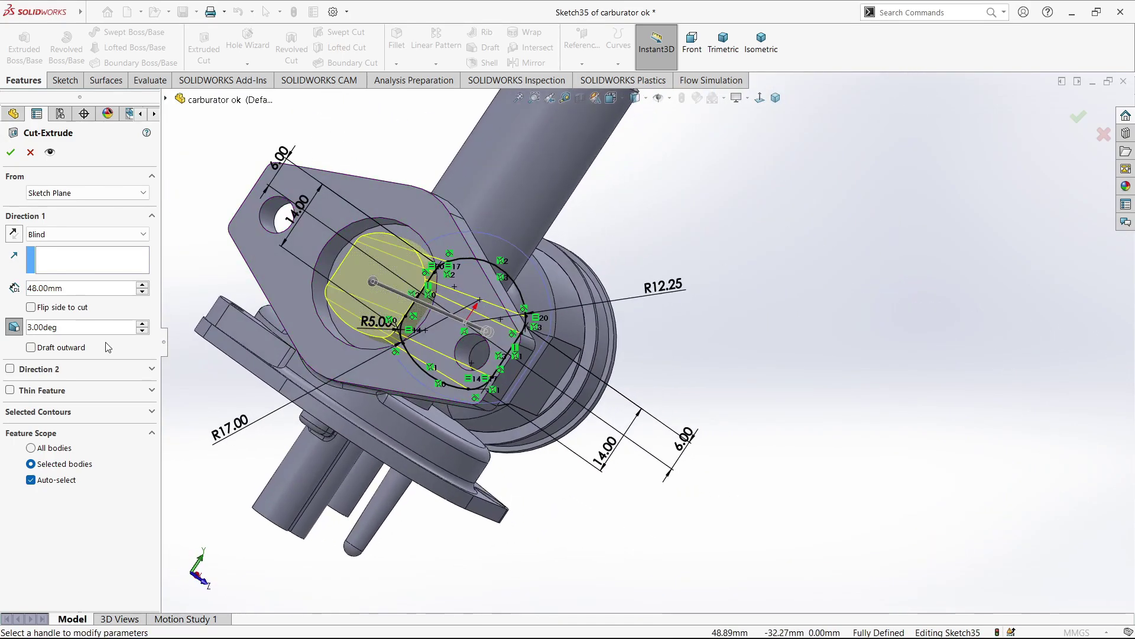
middle_drag(479, 322, 380, 362)
scroll(380, 362, down, 5)
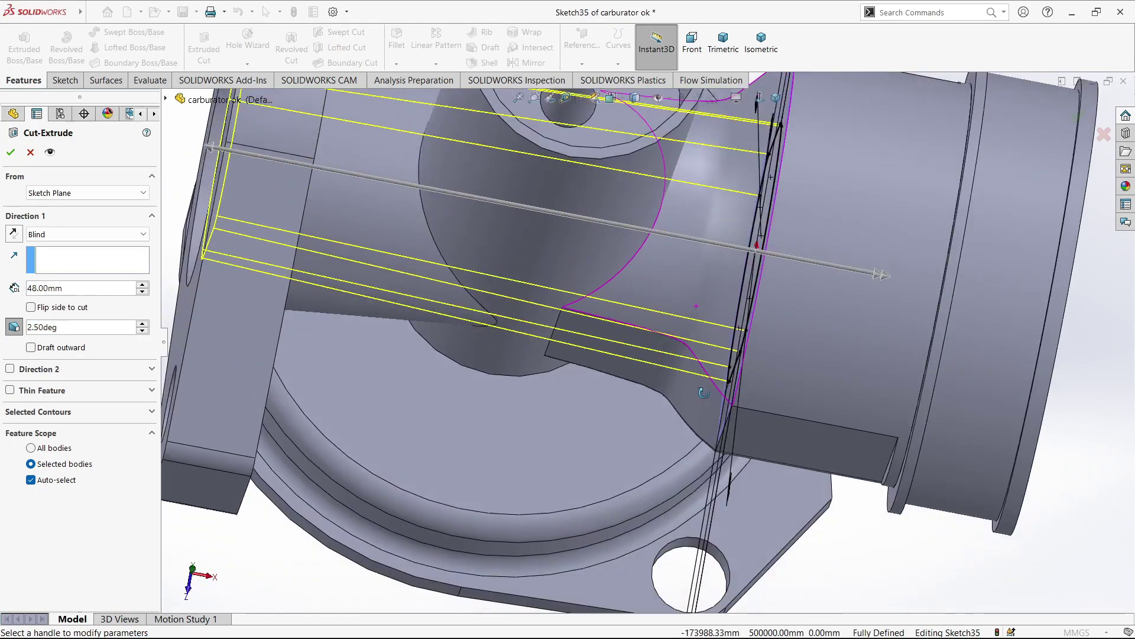
scroll(640, 379, up, 5)
mouse_move(639, 378)
middle_down()
mouse_move(622, 290)
mouse_move(431, 284)
mouse_move(486, 332)
mouse_move(673, 322)
mouse_move(669, 307)
mouse_move(648, 328)
middle_up()
scroll(485, 332, down, 3)
scroll(669, 307, down, 3)
scroll(628, 322, down, 2)
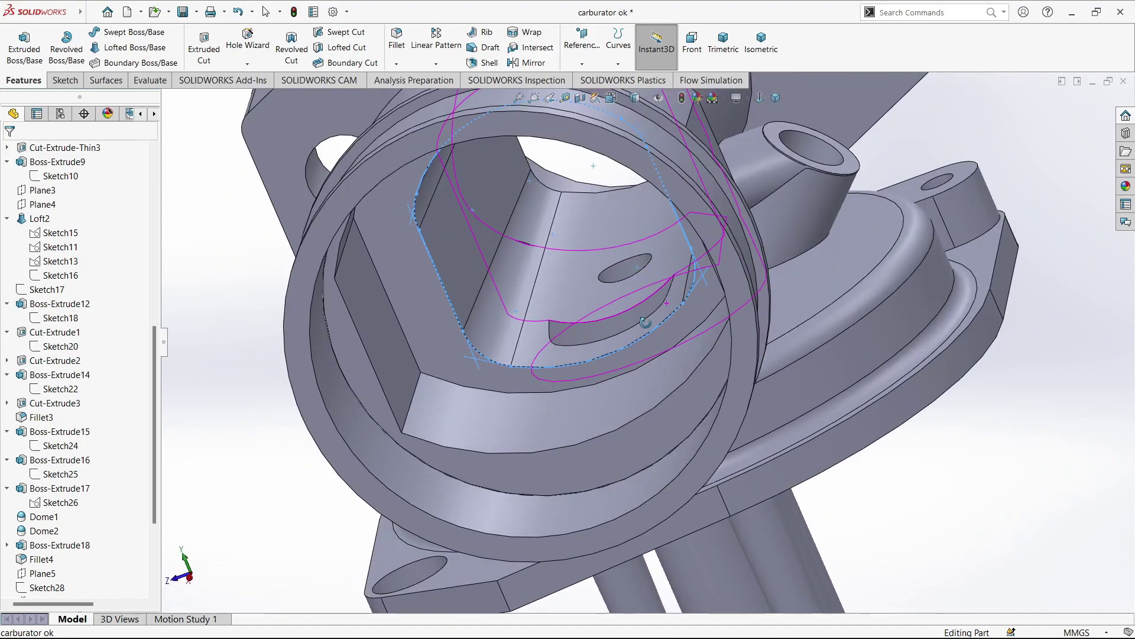
- Orbit and zoom the model to inspect the cut opening and the flange side
scroll(586, 315, up, 2)
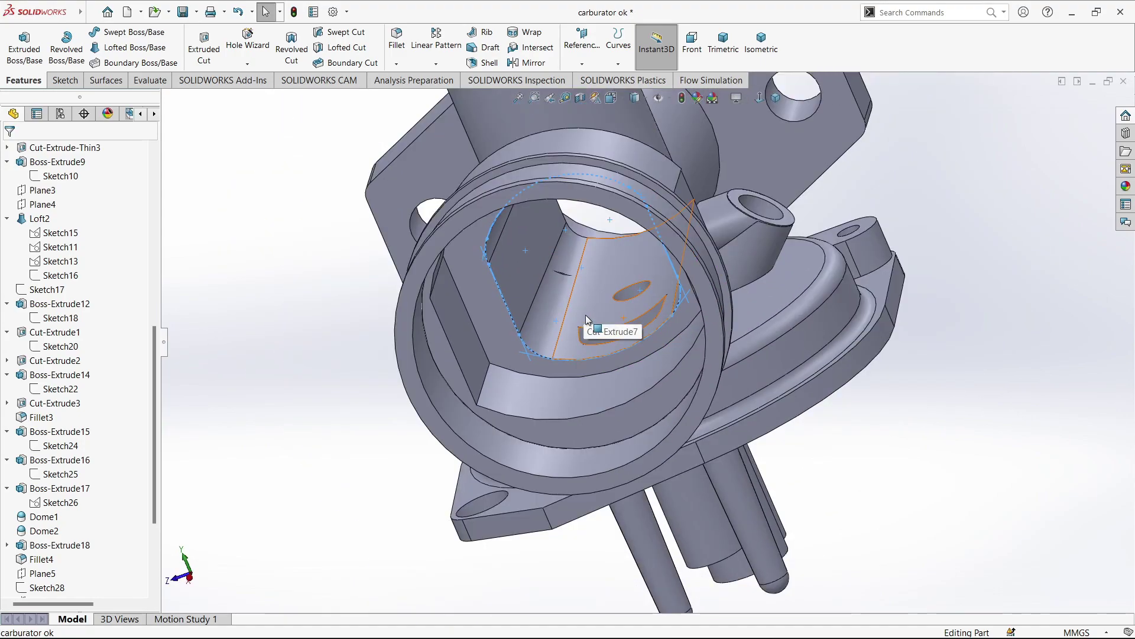
scroll(586, 319, up, 3)
scroll(651, 355, down, 5)
mouse_move(586, 320)
middle_down()
mouse_move(651, 355)
mouse_move(665, 381)
middle_up()
scroll(664, 382, down, 2)
scroll(665, 385, up, 3)
scroll(619, 321, down, 5)
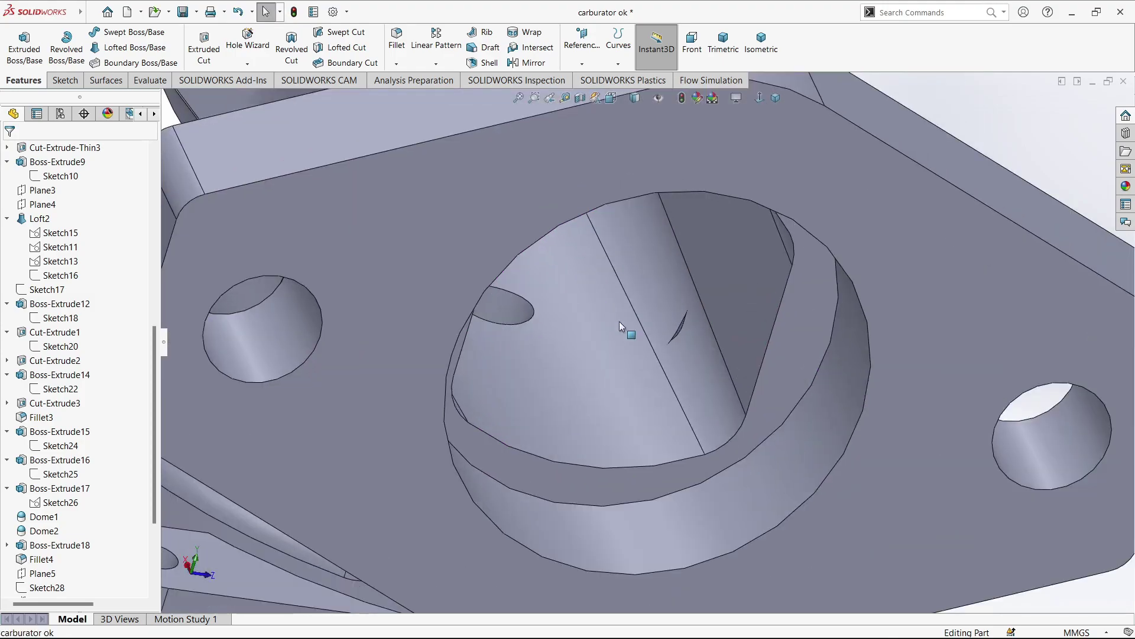
middle_drag(619, 321, 900, 390)
scroll(899, 385, up, 3)
scroll(736, 370, up, 5)
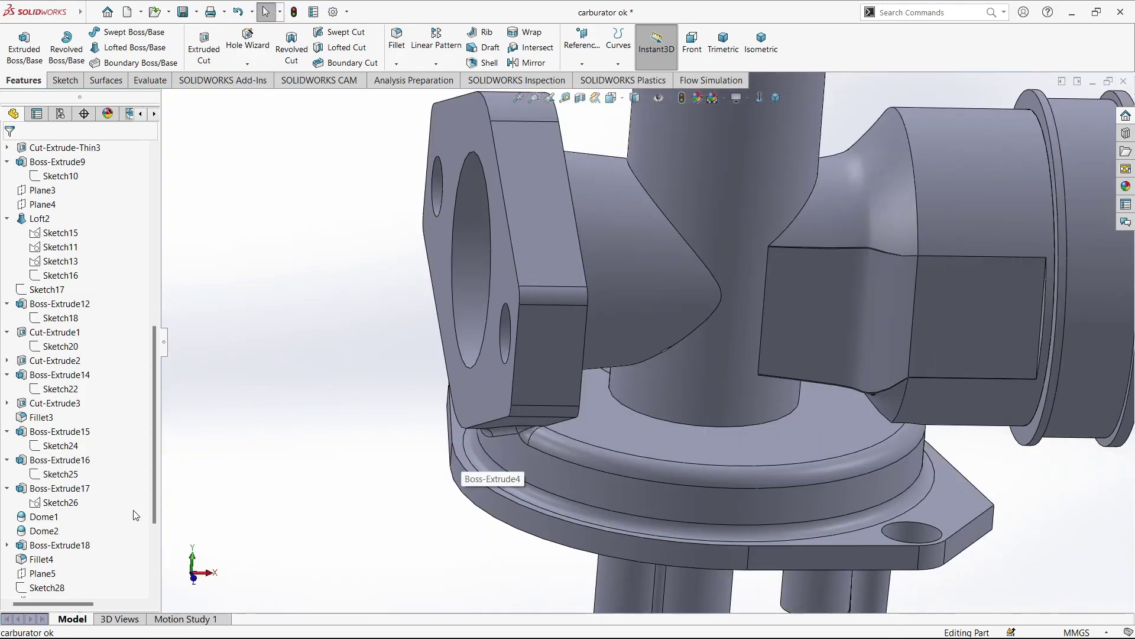
scroll(77, 473, down, 4)
- Edit Cut-Extrude7 to use a 3° draft angle
click(55, 587)
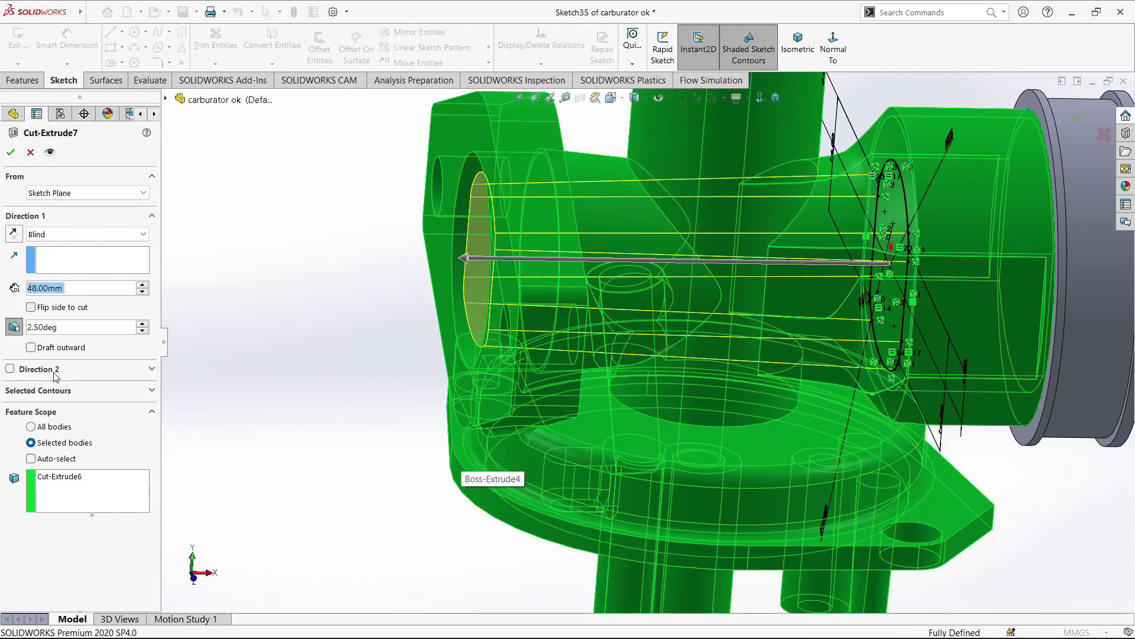
text(3)
key(Return)
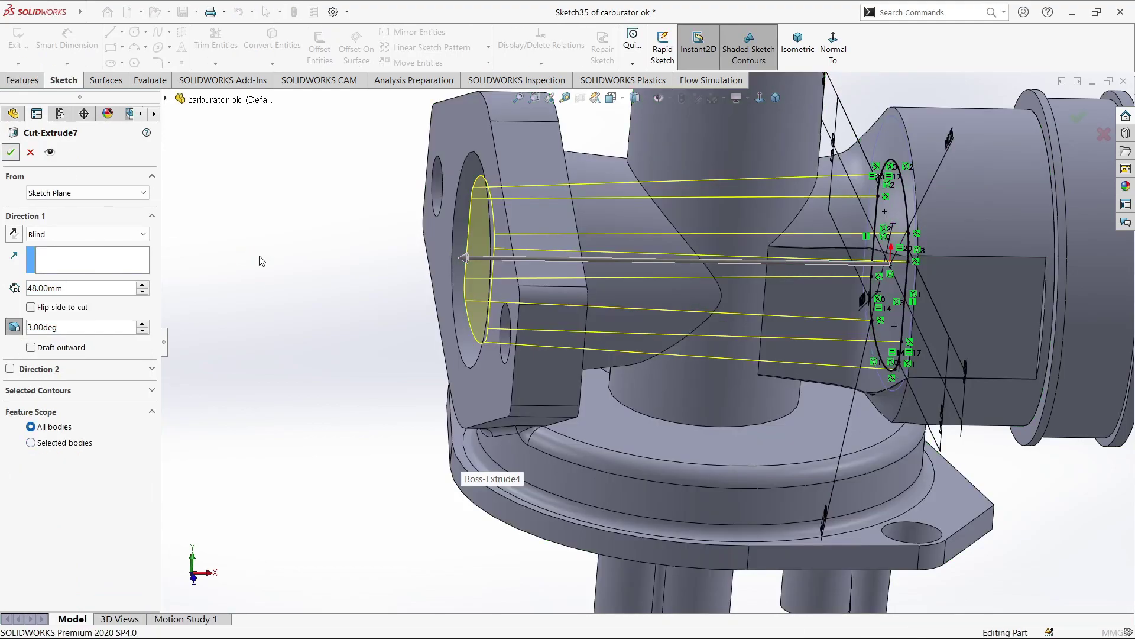
key(Return)
mouse_move(262, 261)
middle_down()
mouse_move(614, 389)
mouse_move(632, 590)
mouse_move(636, 516)
mouse_move(499, 388)
mouse_move(487, 359)
mouse_move(493, 425)
middle_up()
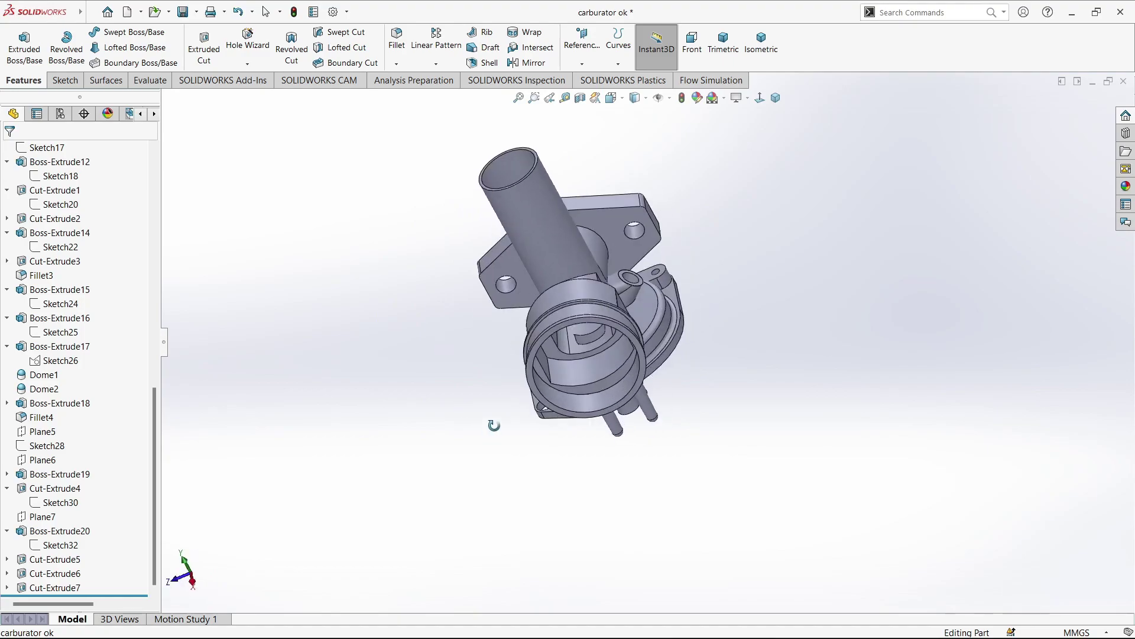
- Start a sketch on the flange face with a 6.5 mm diameter circle below the origin
click(601, 391)
click(647, 340)
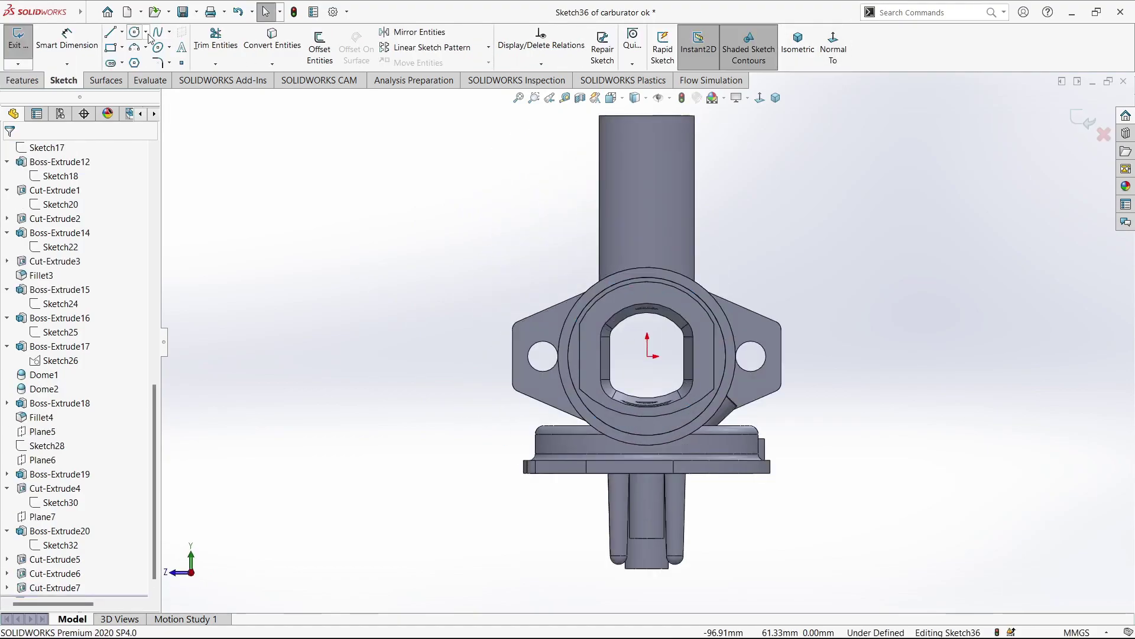
click(135, 31)
scroll(612, 462, down, 3)
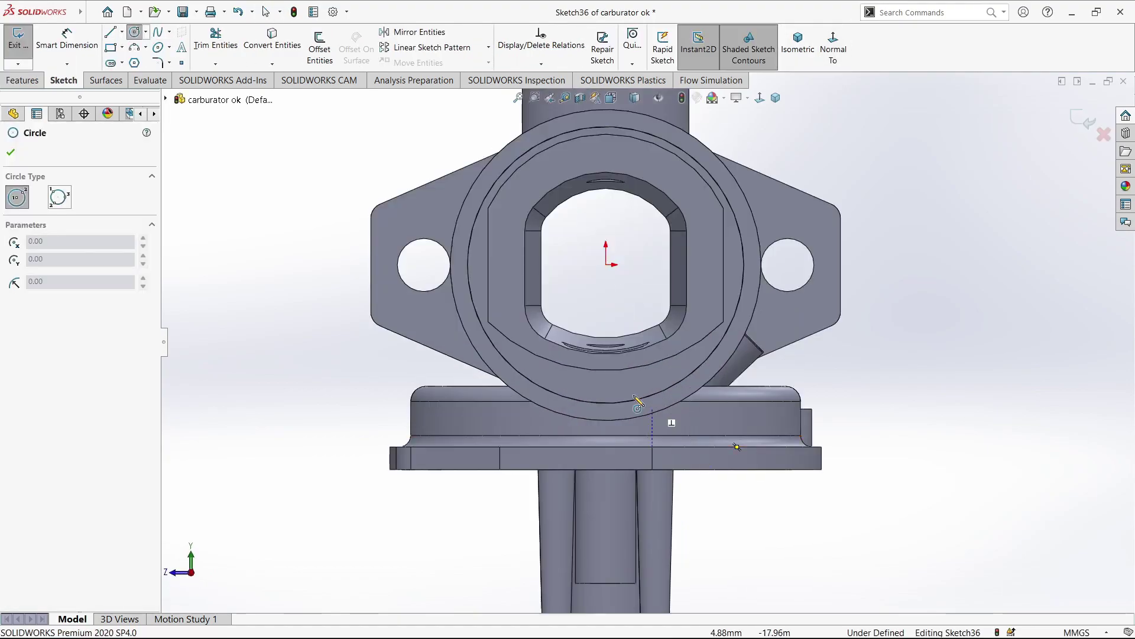
click(605, 384)
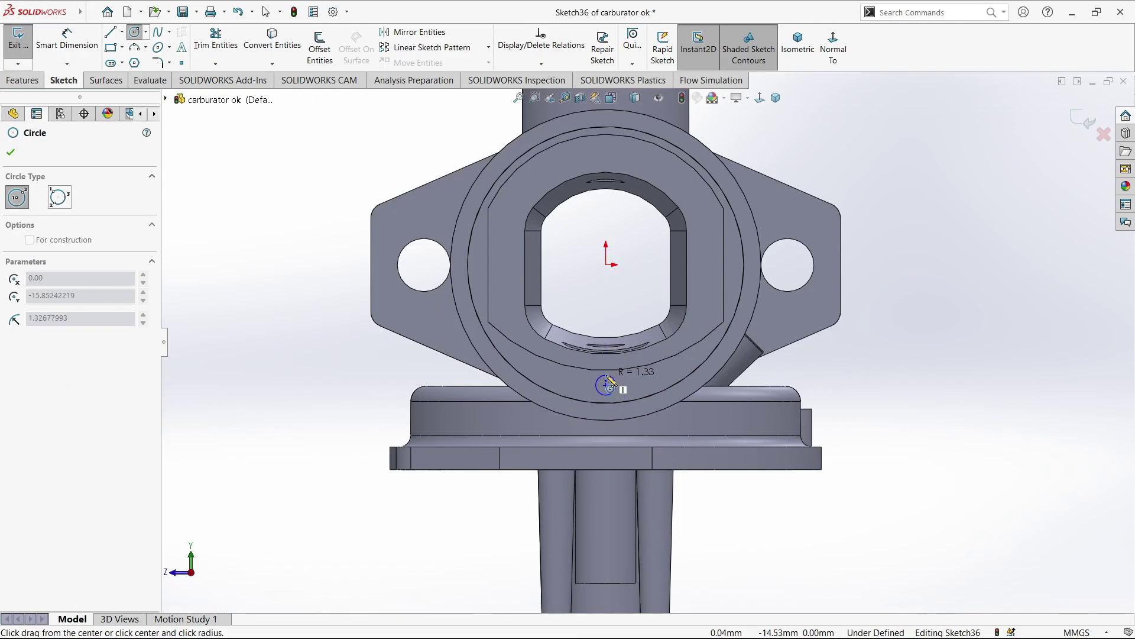
click(610, 383)
scroll(612, 378, down, 3)
key(Escape)
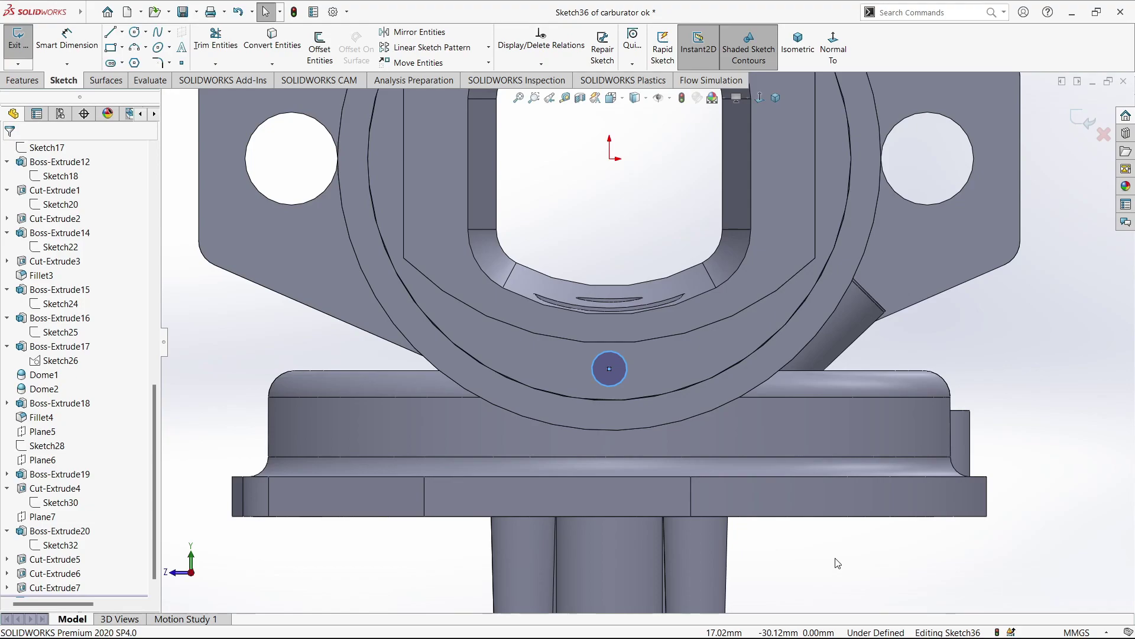
key(d)
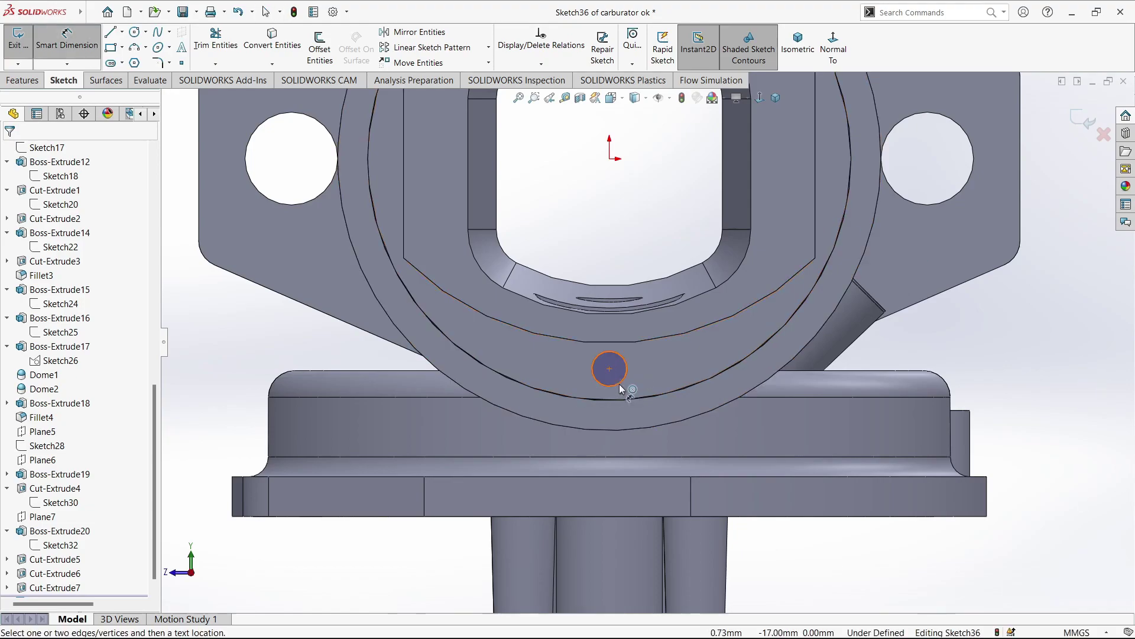
click(626, 369)
text(6.5)
key(Return)
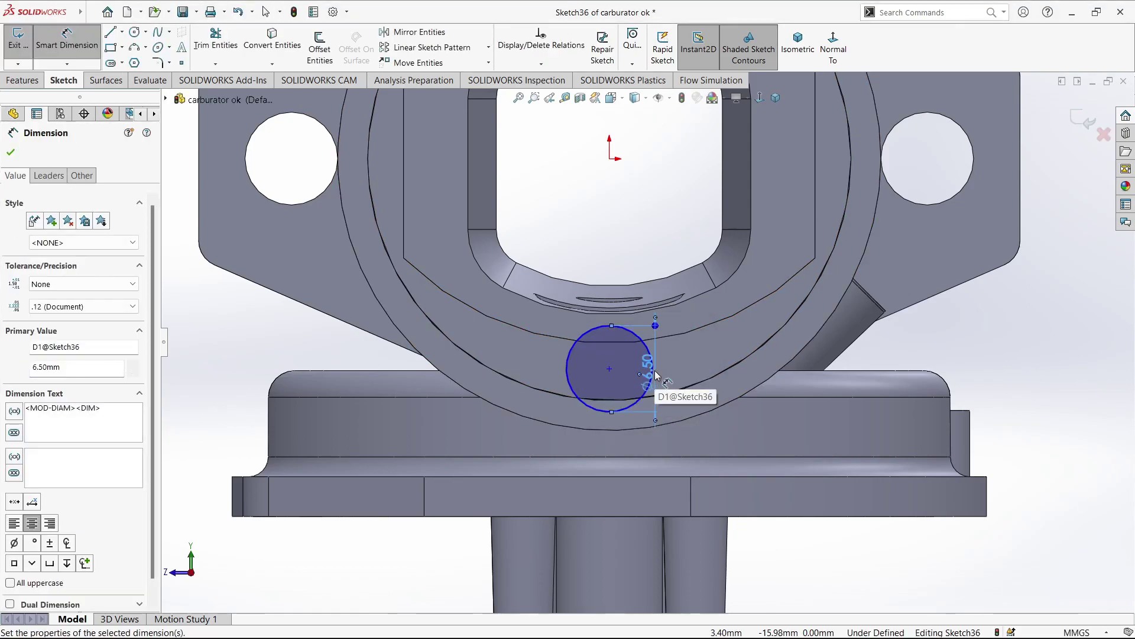
key(Escape)
- Draw a vertical construction centerline from the origin down to the circle centre
click(122, 32)
click(142, 59)
drag(609, 139, 609, 368)
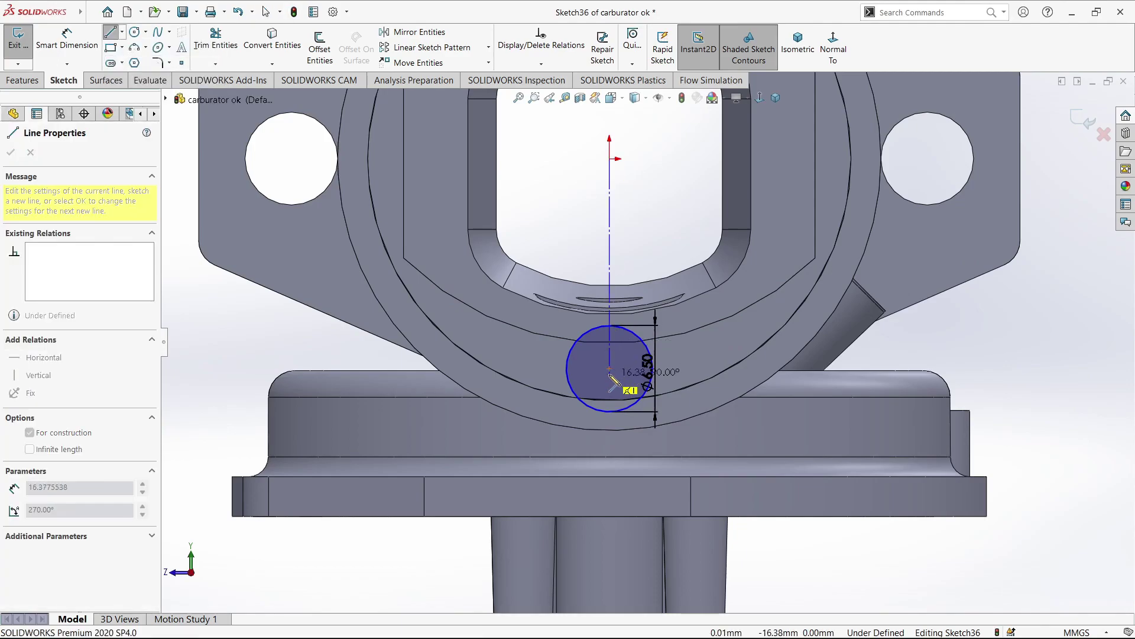
key(Escape)
click(609, 196)
click(1055, 468)
key(d)
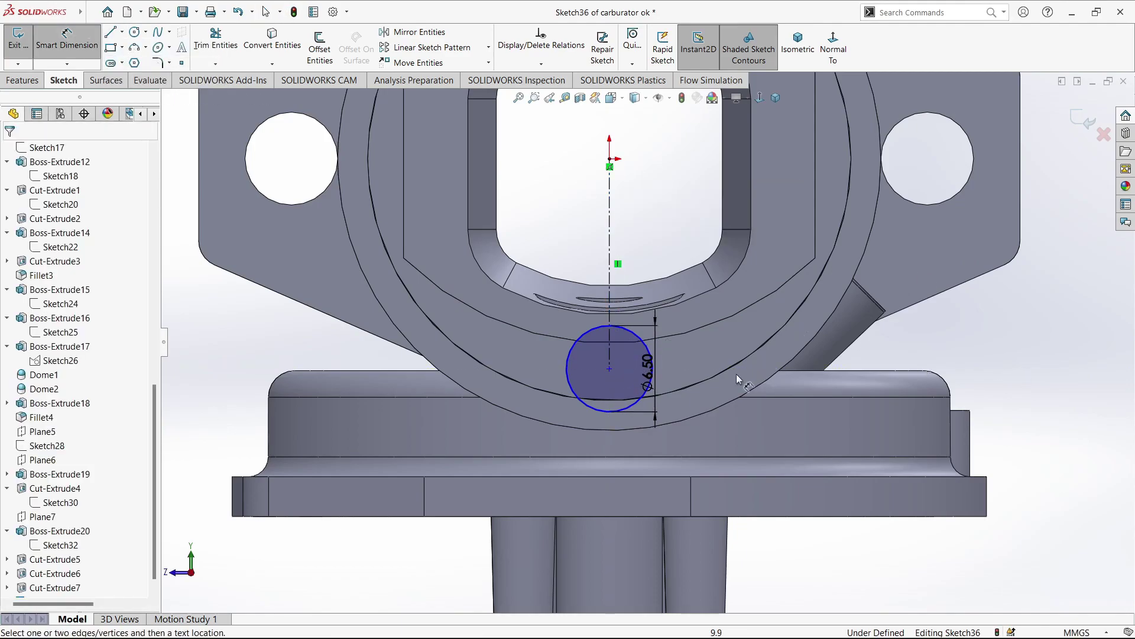
key(Escape)
drag(609, 369, 610, 354)
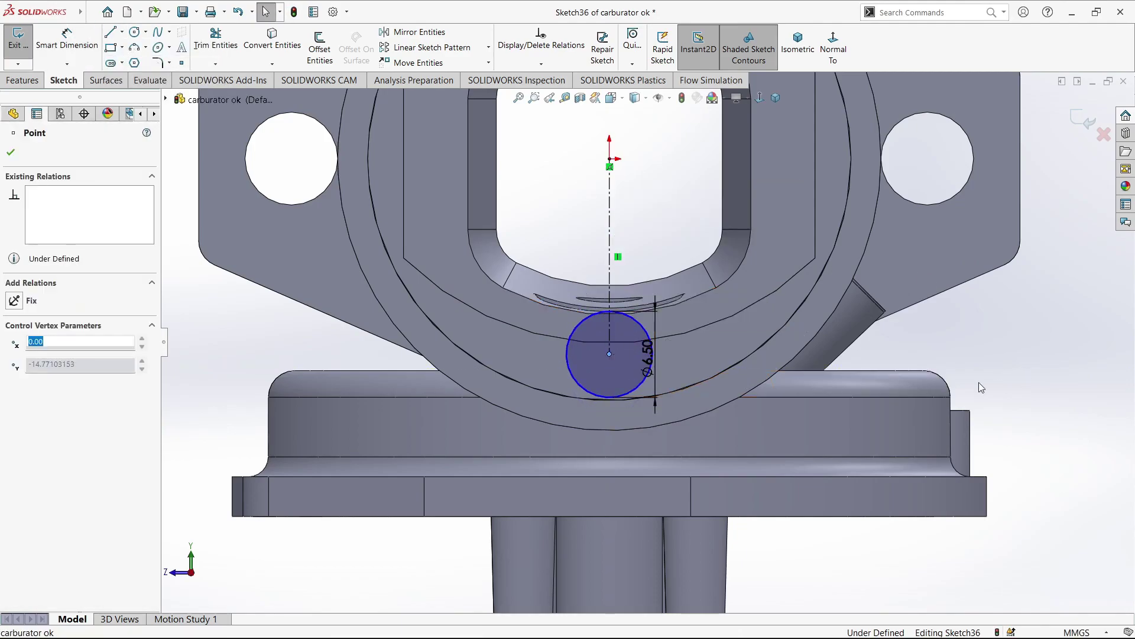
key(Escape)
- Dimension the circle centre 14.7 mm below the origin along the centerline
key(d)
click(609, 279)
click(660, 244)
key(Return)
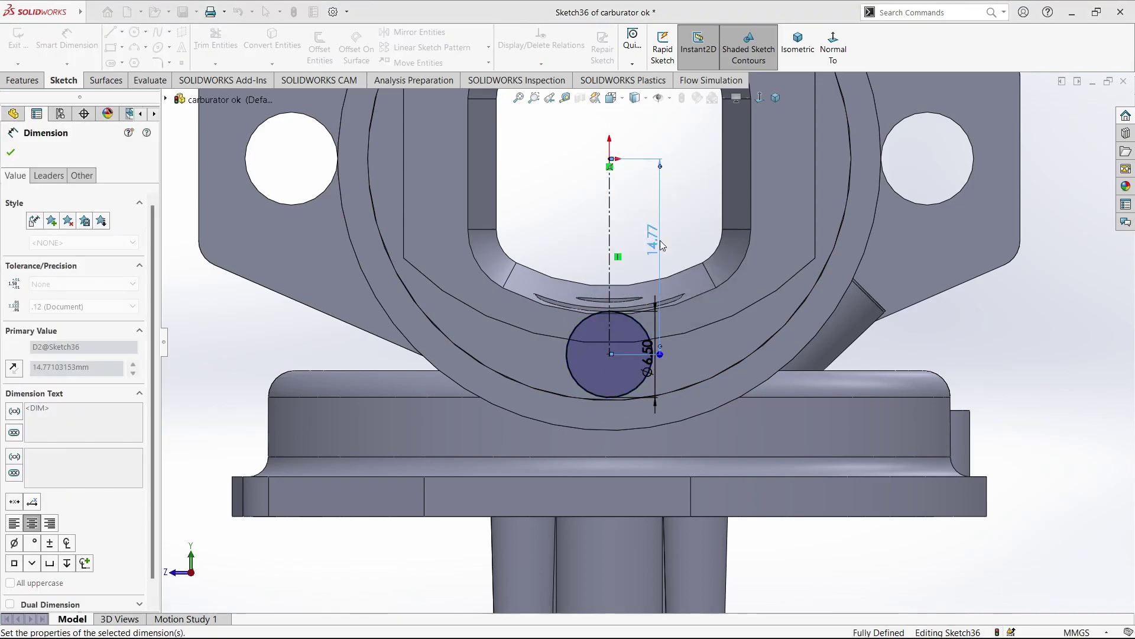
double_click(658, 242)
text(14.5)
key(Return)
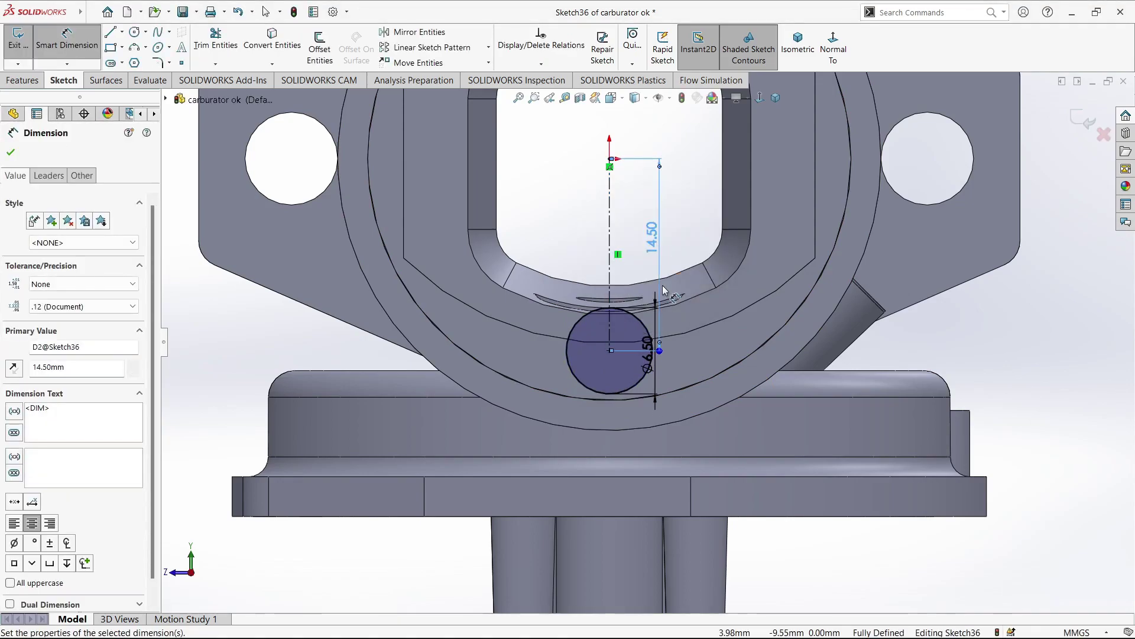
double_click(662, 247)
text(14.6)
key(Return)
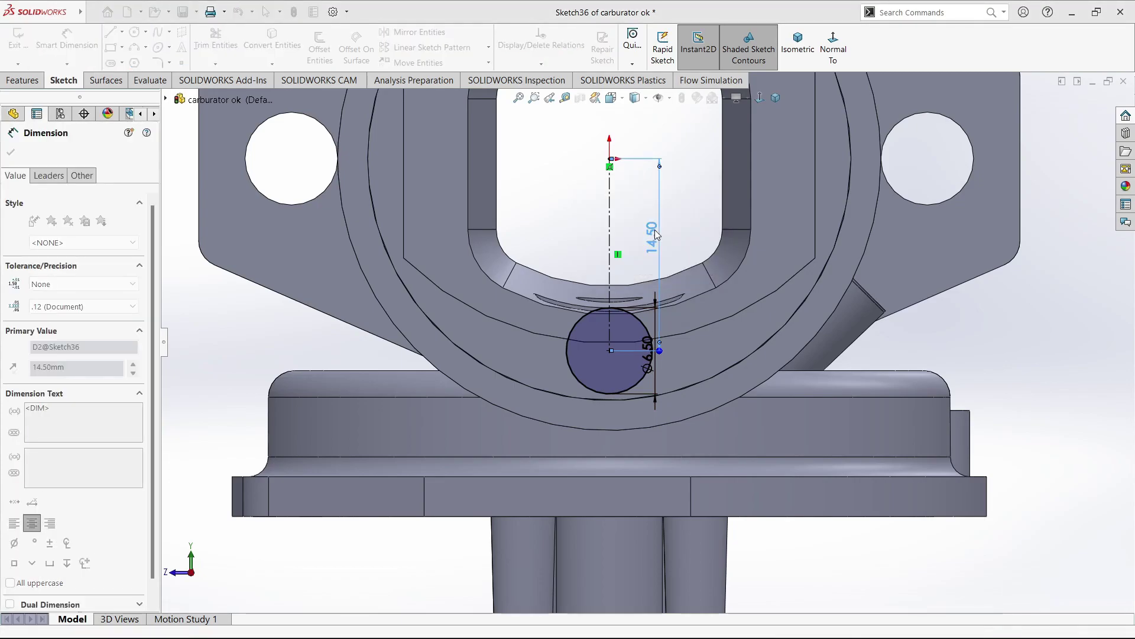
key(Escape)
double_click(652, 236)
text(14.7)
key(Return)
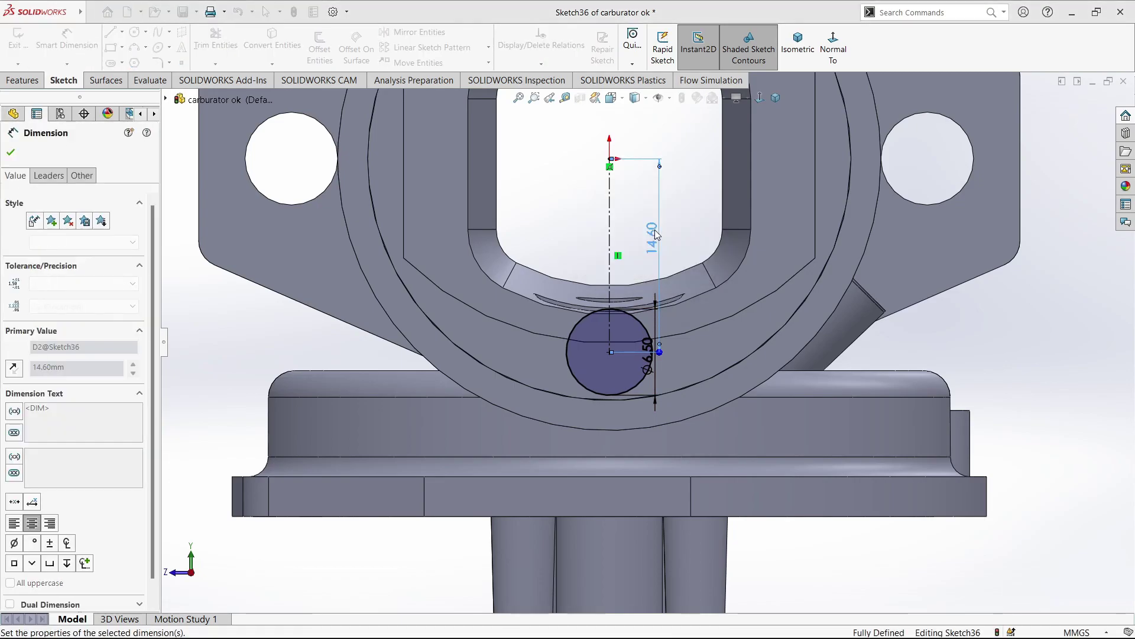
key(Escape)
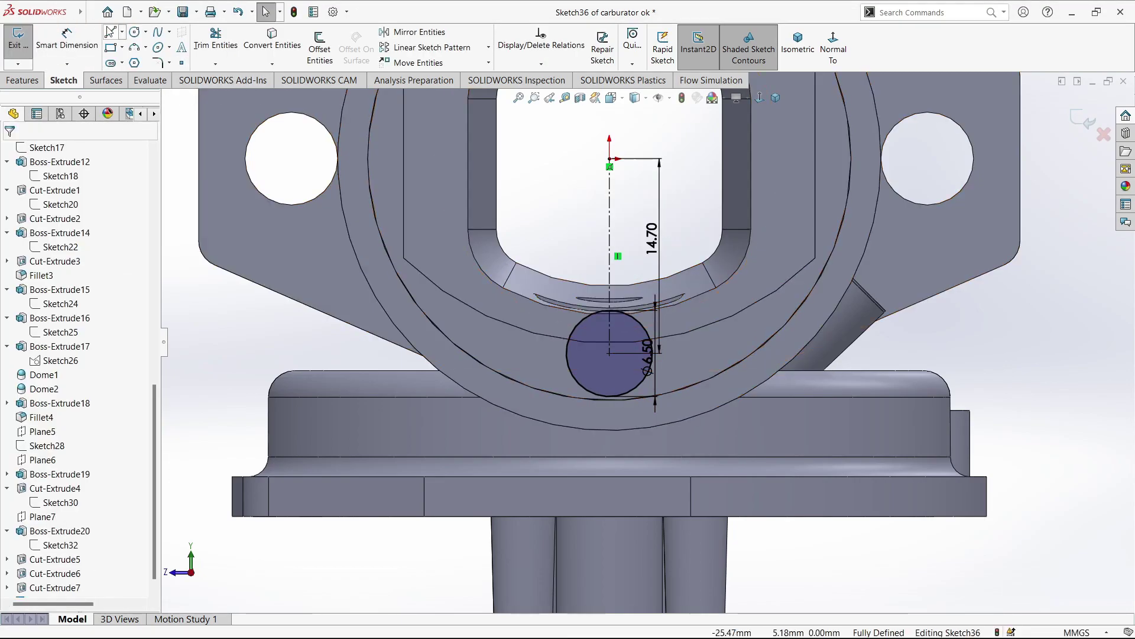
- Draw three lines forming a U around the circle, with a 5 mm height
key(l)
click(567, 353)
click(566, 271)
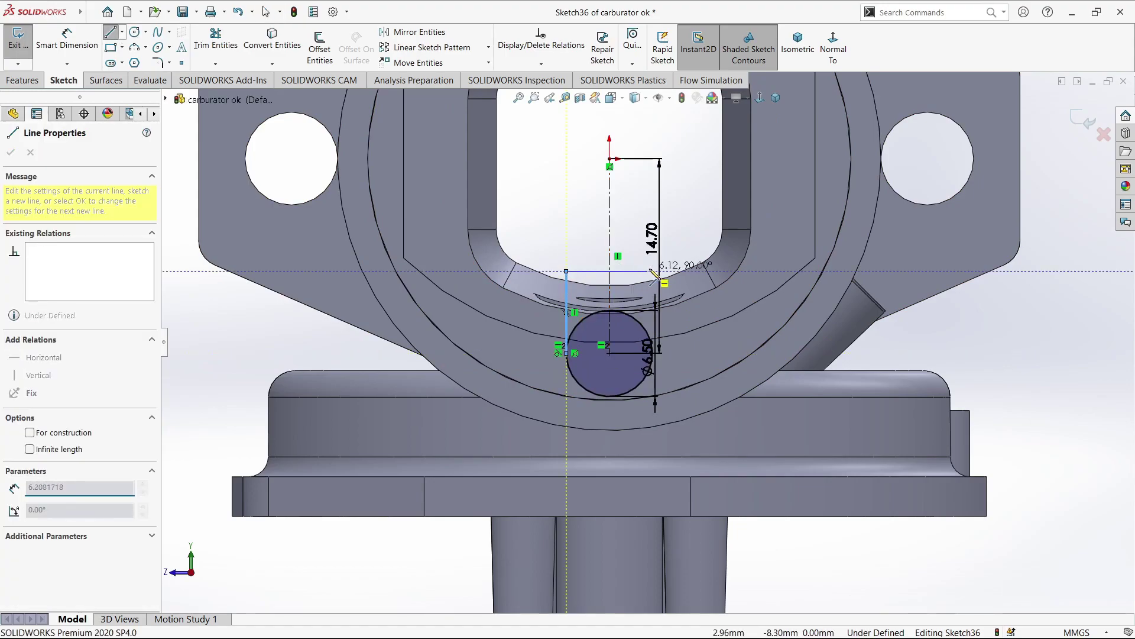
click(653, 272)
click(653, 353)
key(Escape)
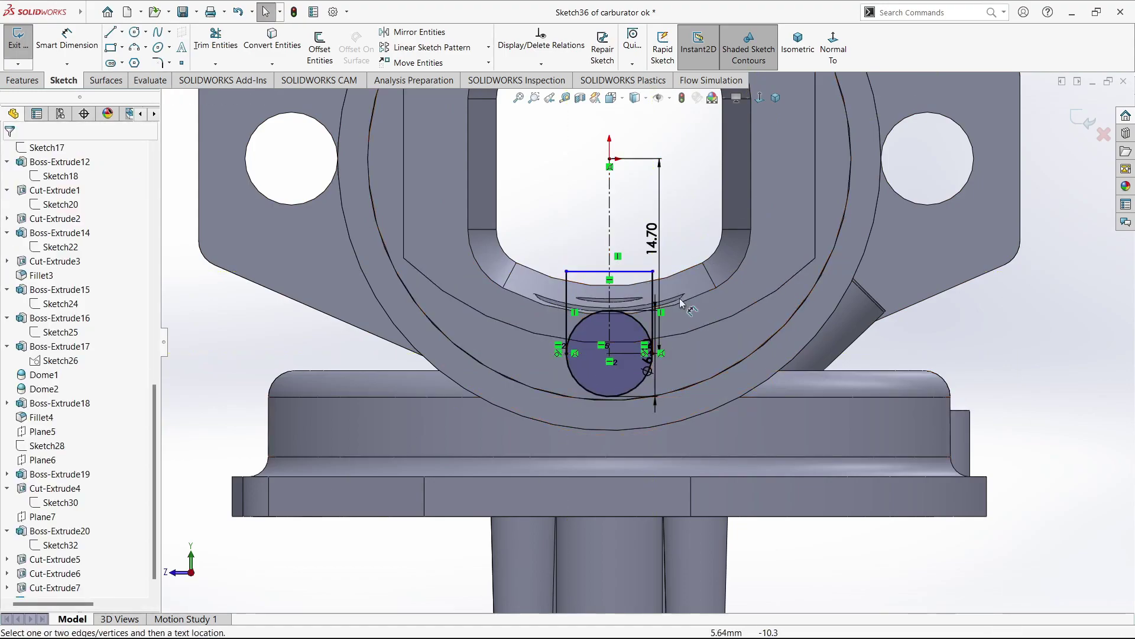
key(d)
click(643, 280)
click(567, 353)
click(512, 319)
text(5.00mm)
key(Return)
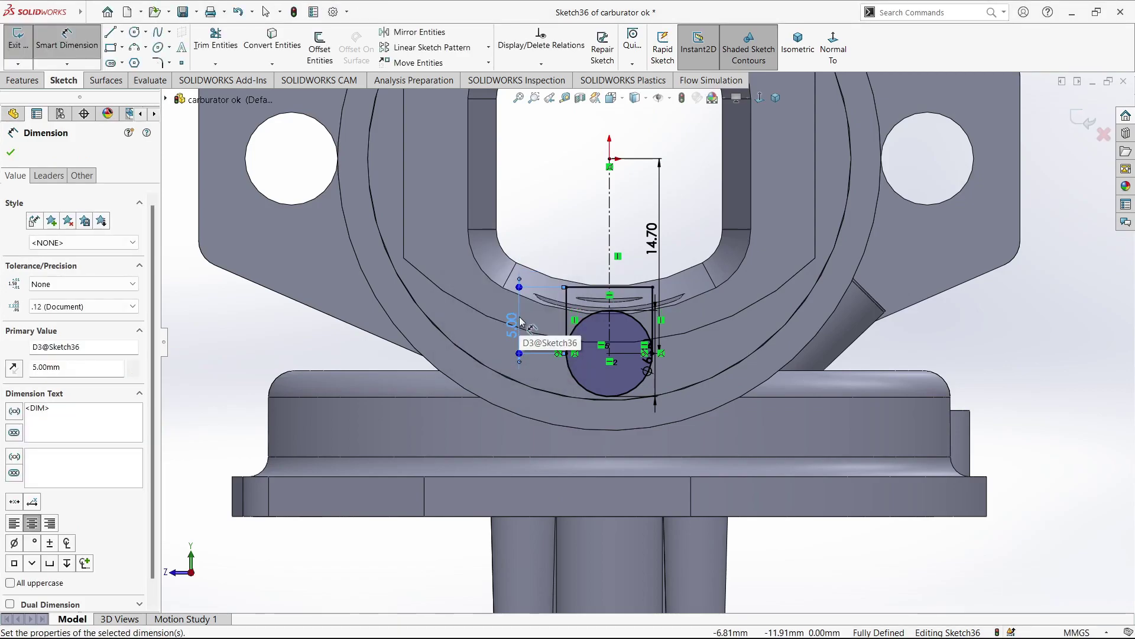
- Trim the circle's upper arc to close the U-shaped profile and start an Extruded Cut
click(21, 81)
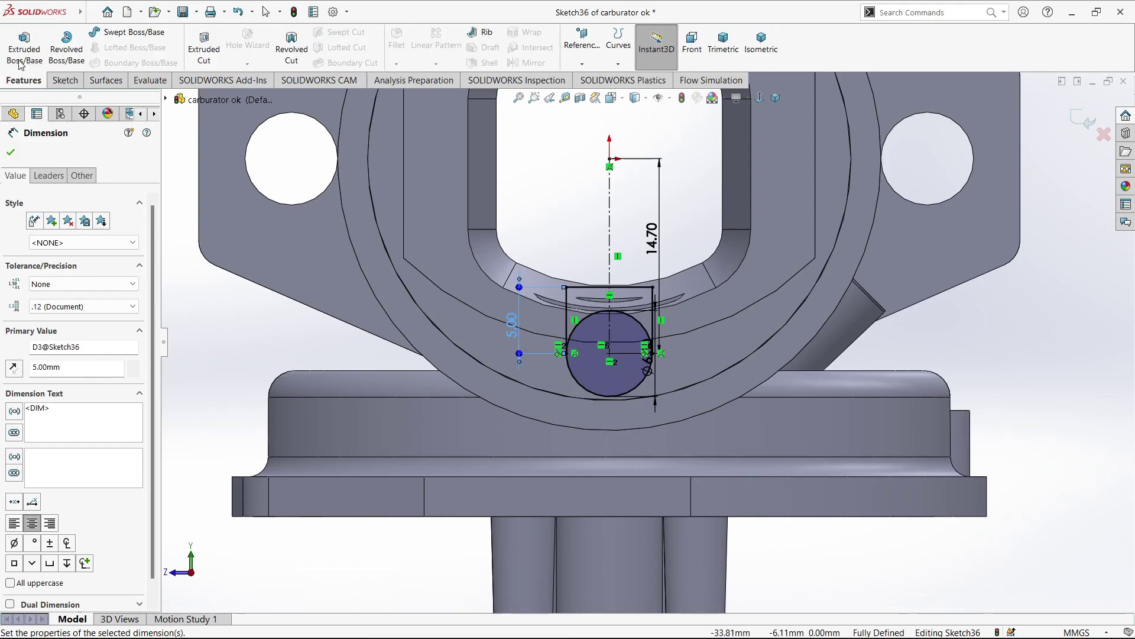
click(65, 80)
click(215, 39)
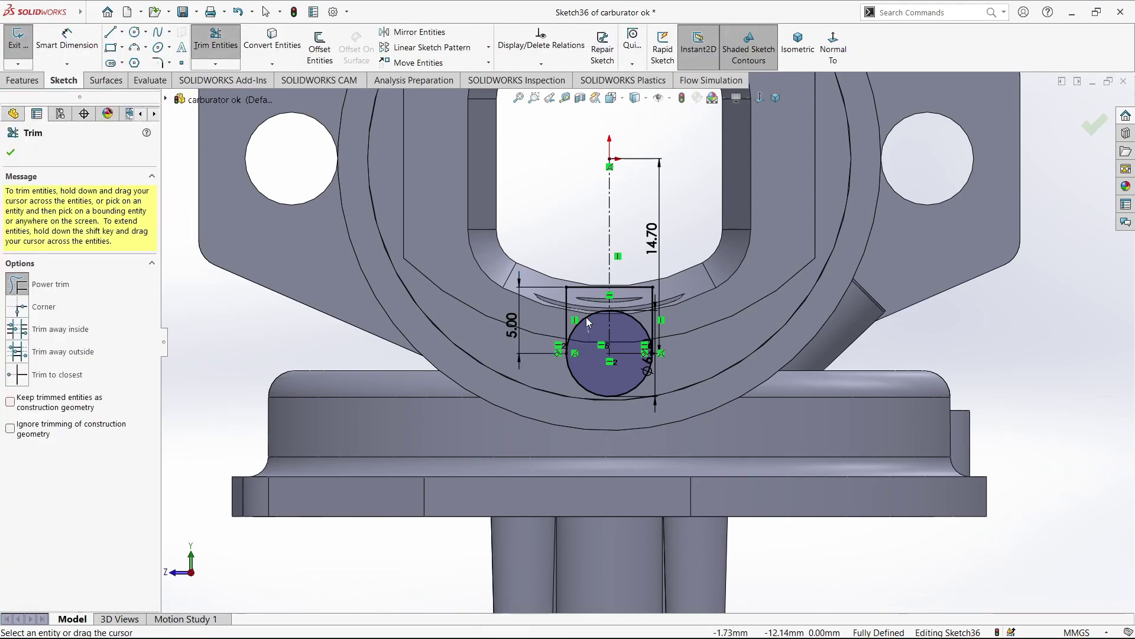
click(633, 319)
click(23, 81)
click(204, 44)
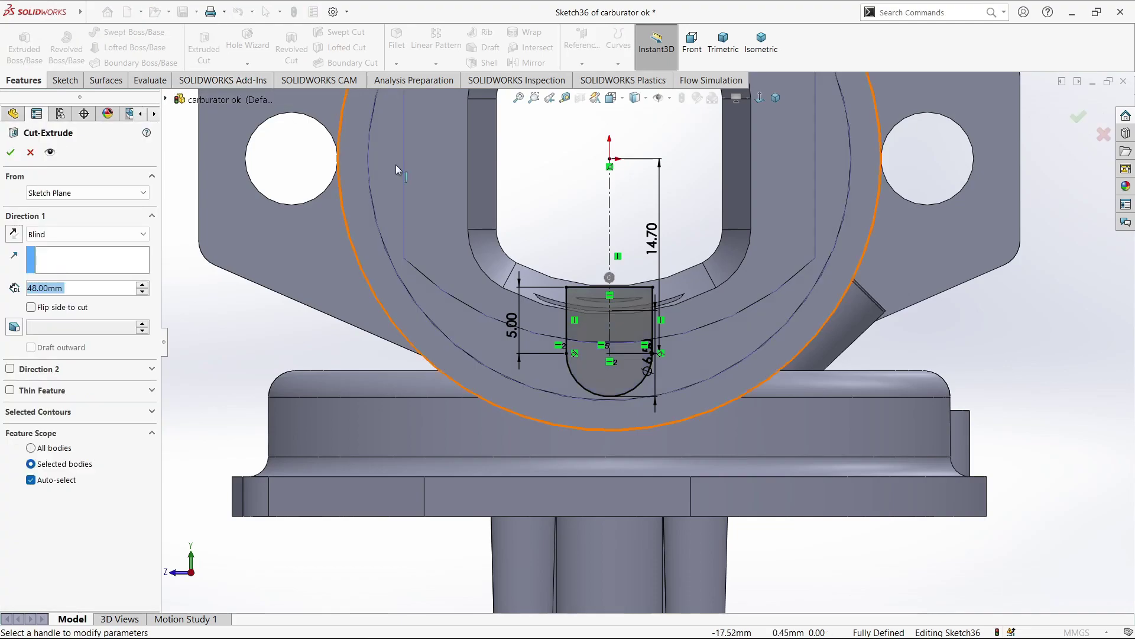
- Cut the U-shaped profile 5 mm deep into the flange
text(5)
key(Return)
mouse_move(591, 385)
middle_down()
mouse_move(665, 429)
mouse_move(331, 302)
middle_up()
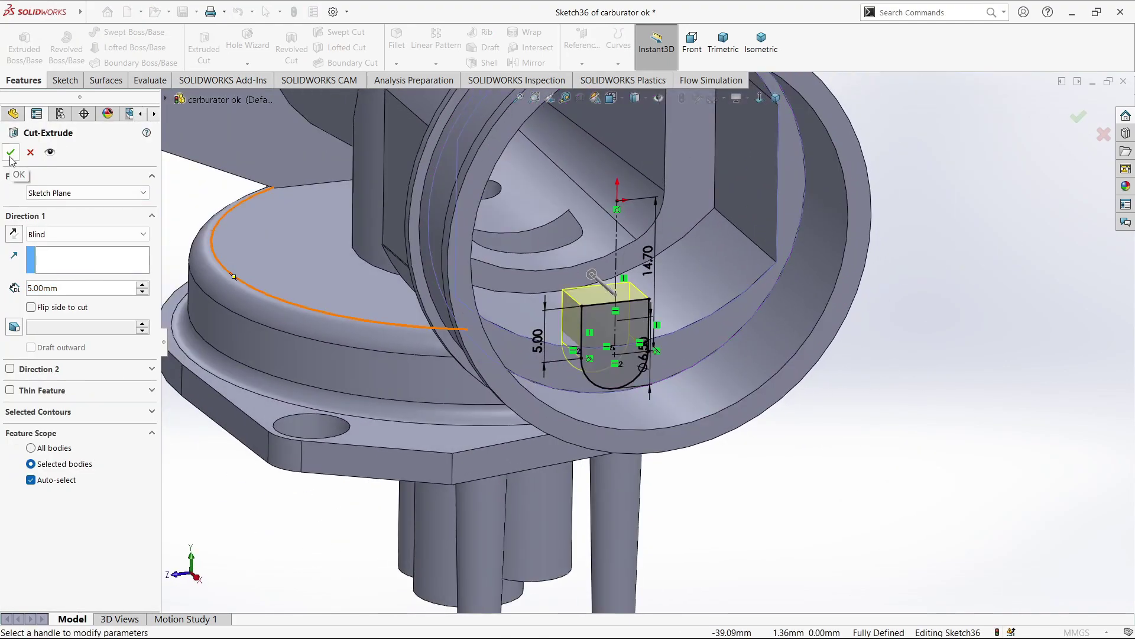
click(11, 154)
- Switch to the Right view and start a new sketch on the ring face around the bore
key(space)
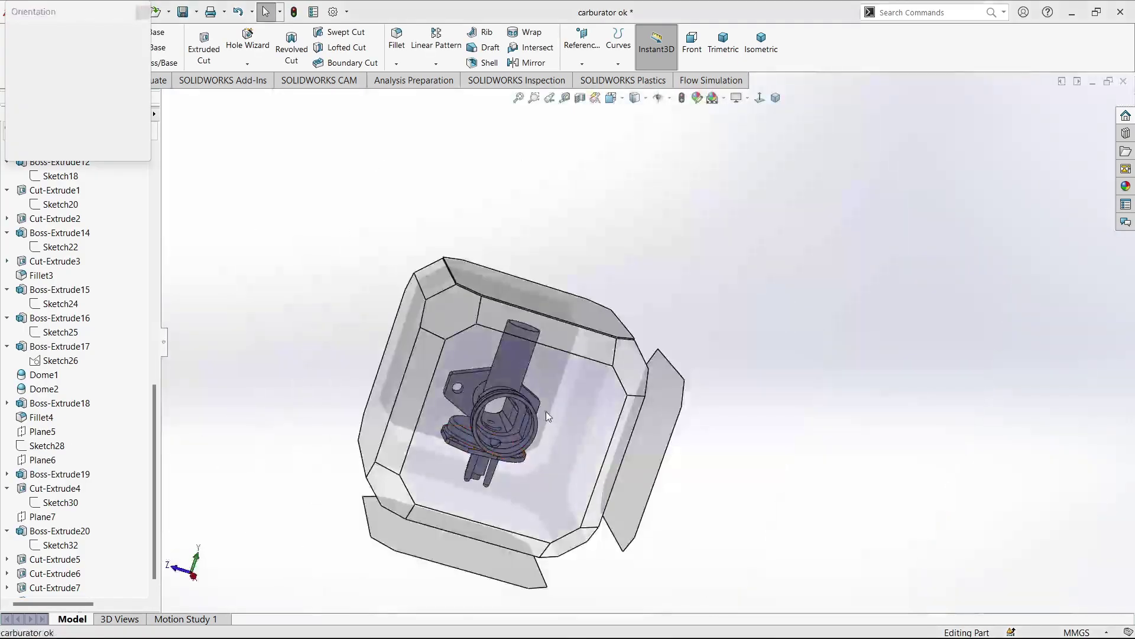
click(547, 416)
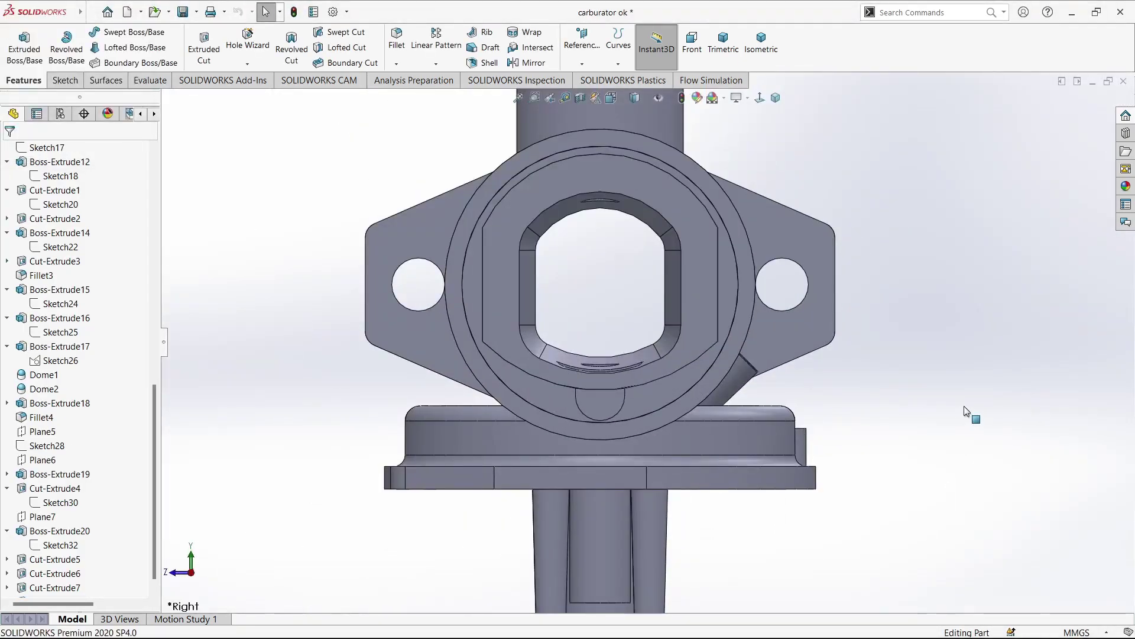
click(735, 412)
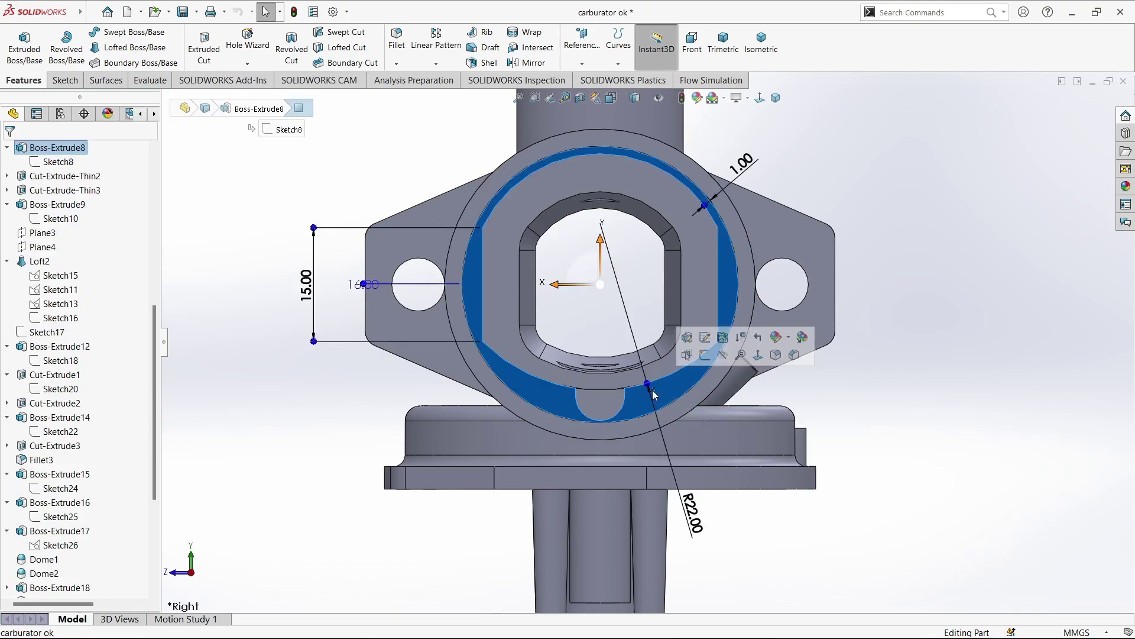
click(717, 335)
- Draw a vertical centreline and a second centreline angled 30° from it at the origin
click(145, 62)
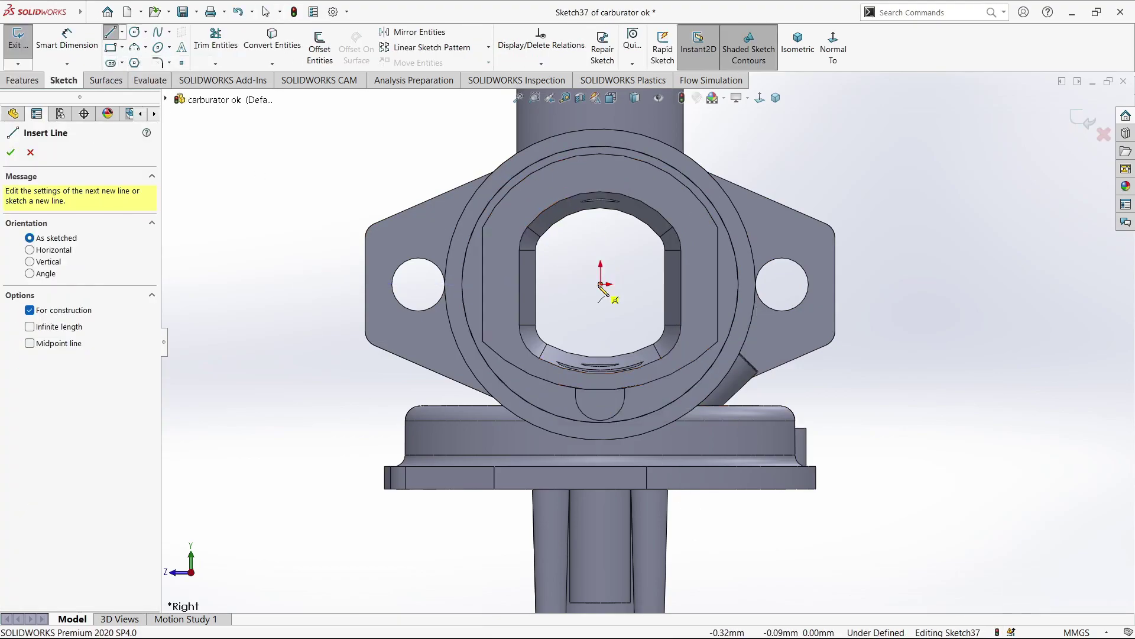
click(600, 284)
double_click(601, 496)
click(122, 32)
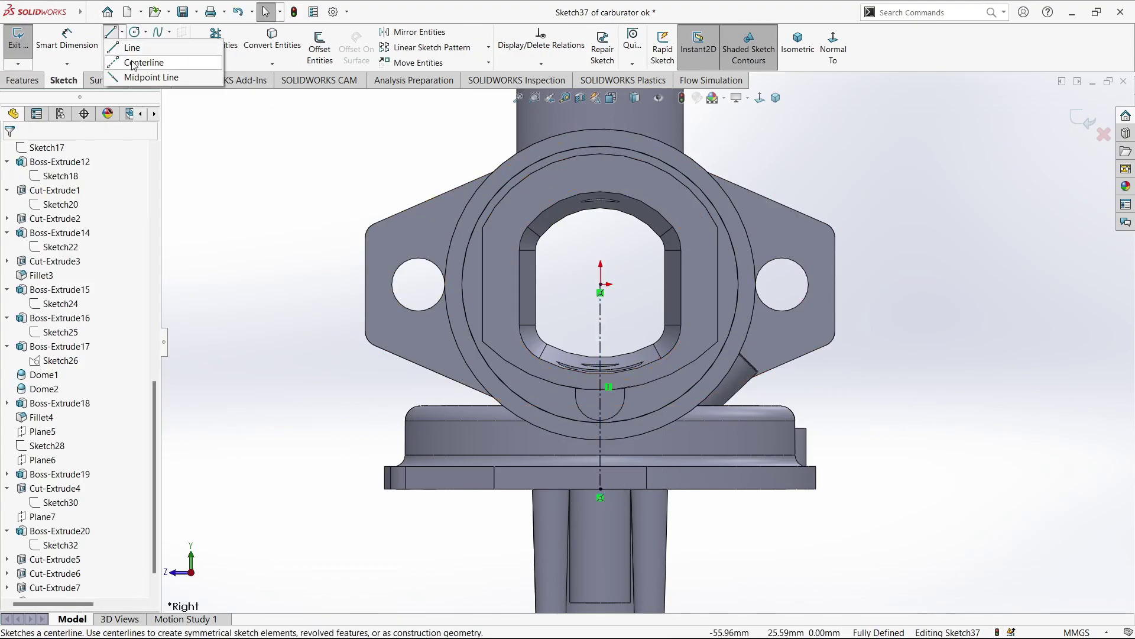
click(136, 59)
click(600, 292)
double_click(666, 392)
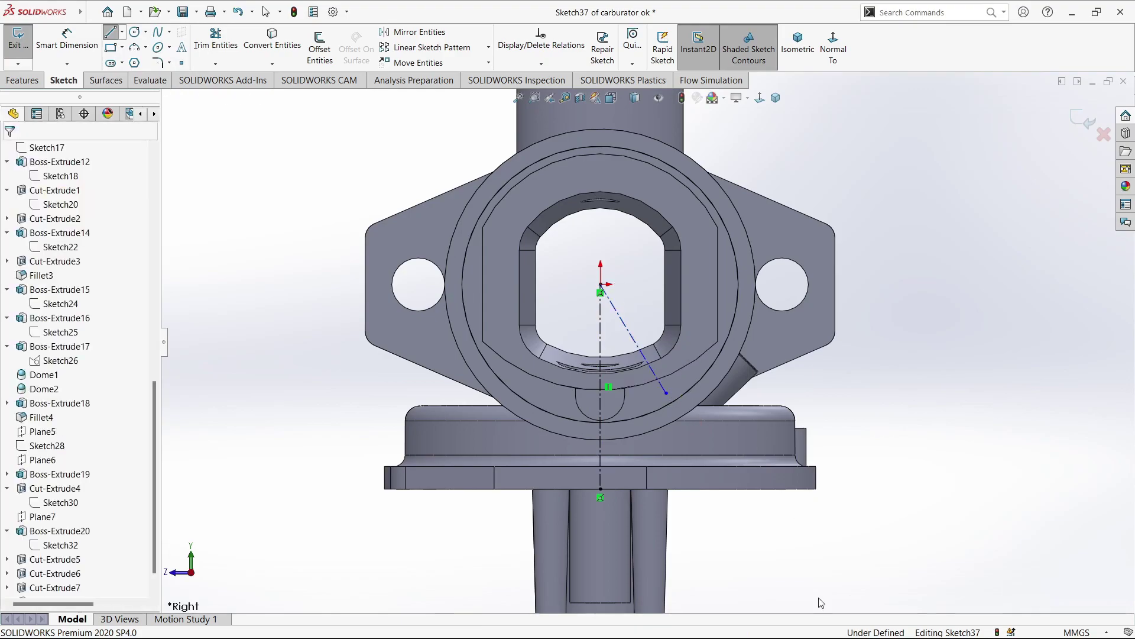
click(67, 41)
click(600, 414)
click(644, 358)
click(662, 453)
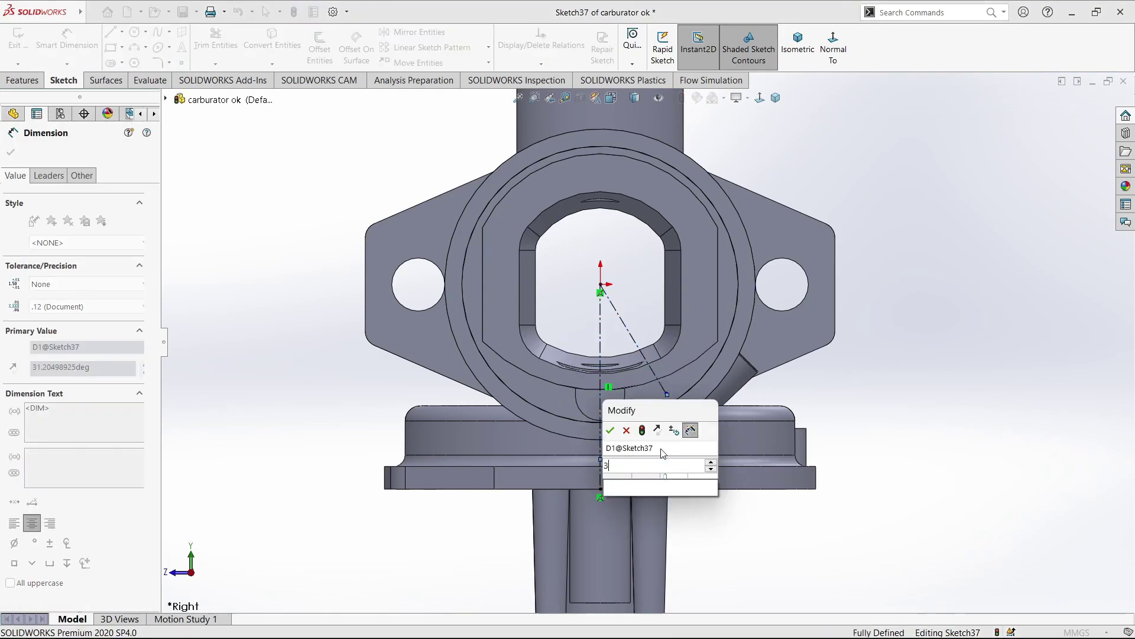
text(30)
key(Return)
key(Escape)
key(Escape)
scroll(703, 420, down, 2)
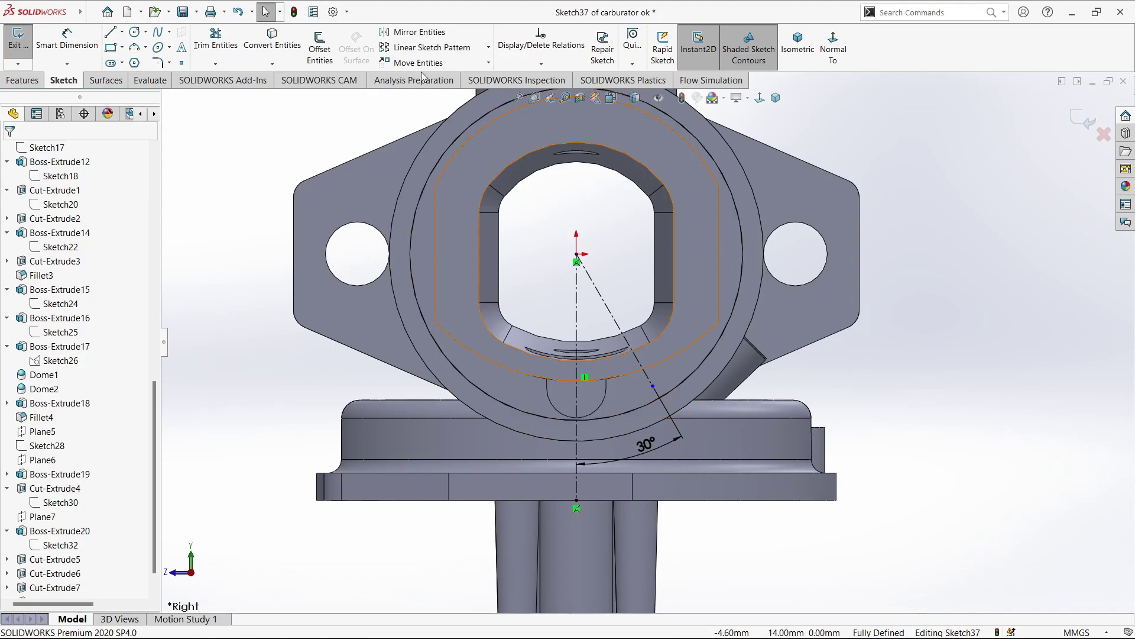
- Add a 6 mm diameter circle centred on the angled centreline
key(c)
click(653, 386)
click(669, 396)
key(Escape)
scroll(669, 396, down, 3)
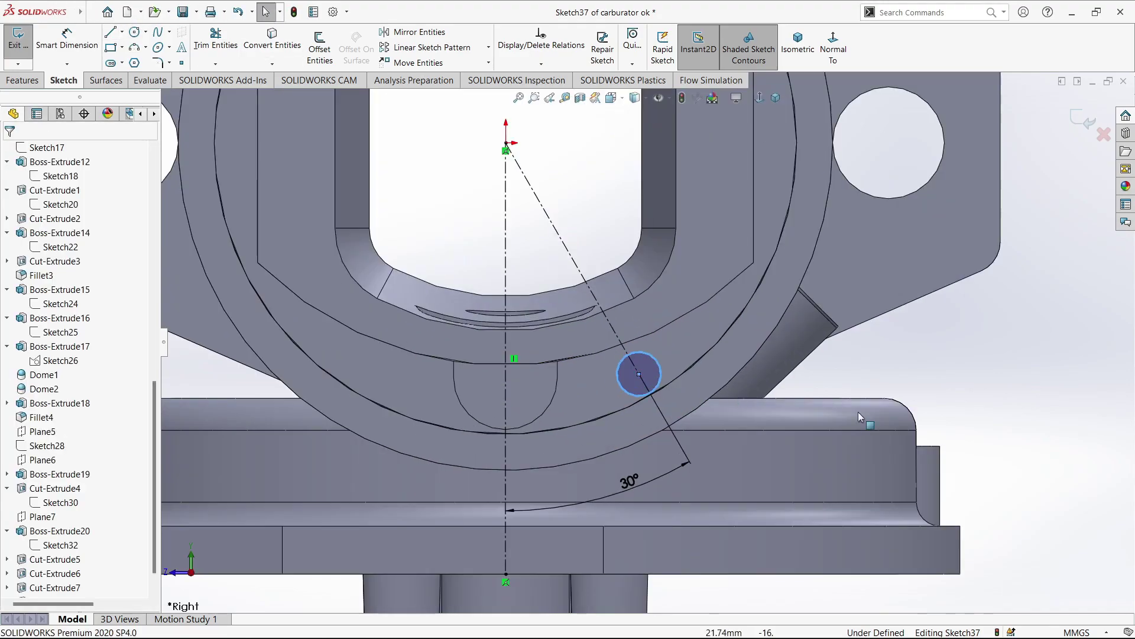
key(d)
click(644, 375)
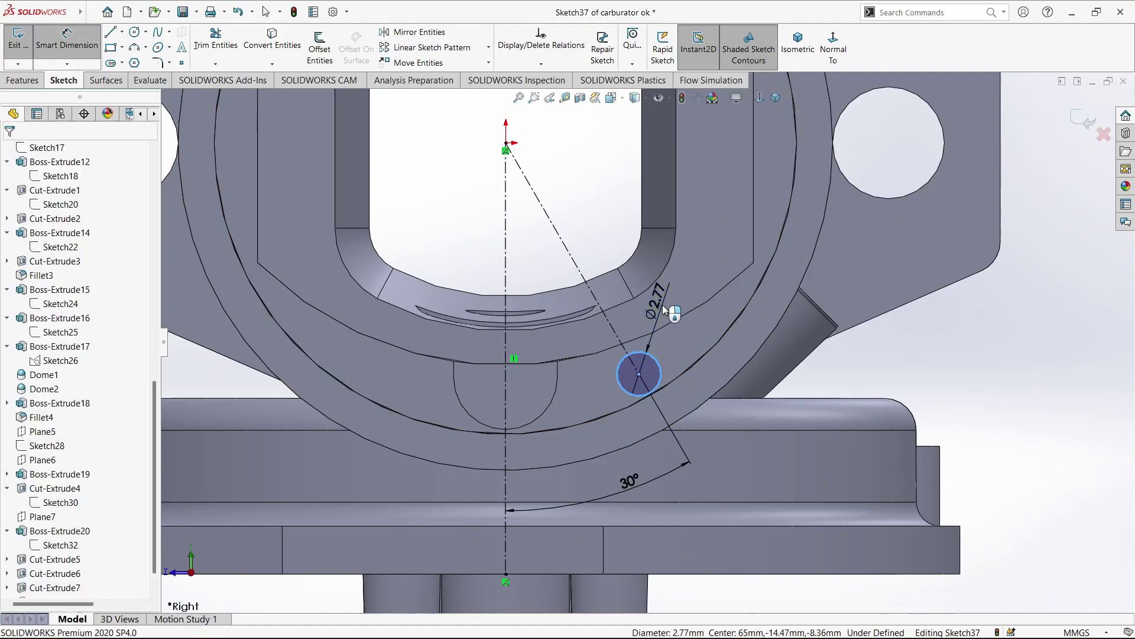
click(663, 309)
text(6)
key(Return)
key(Escape)
mouse_move(639, 374)
mouse_down()
mouse_move(625, 337)
mouse_move(630, 346)
mouse_up()
key(Escape)
- Dimension the circle centre 15 mm from the origin along the angled centreline
key(d)
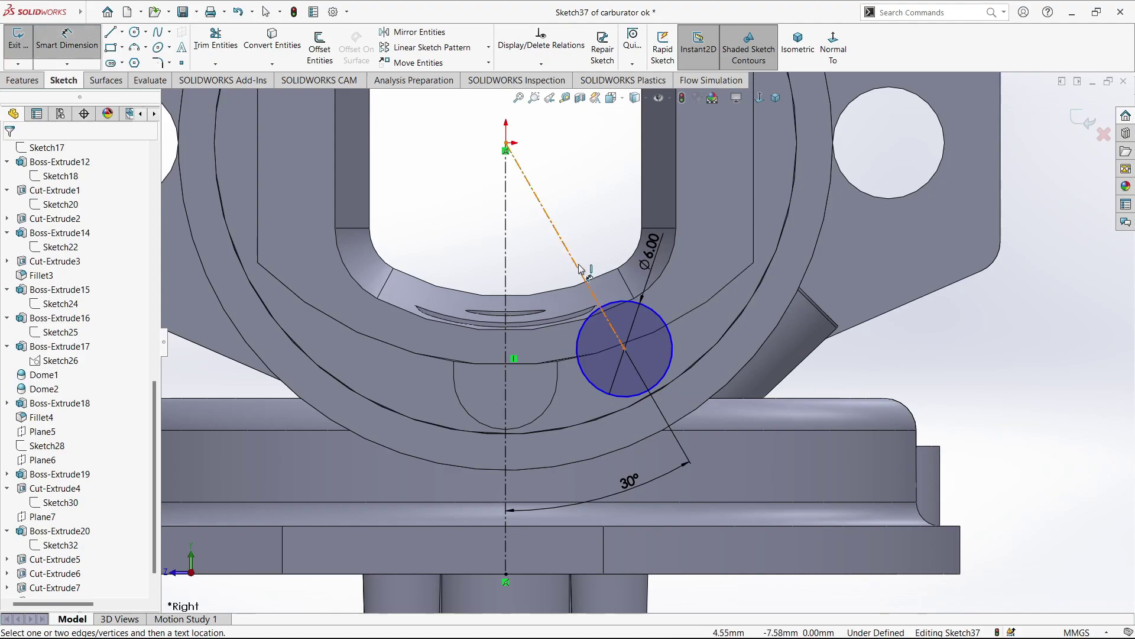
click(580, 269)
click(614, 210)
text(15)
key(Return)
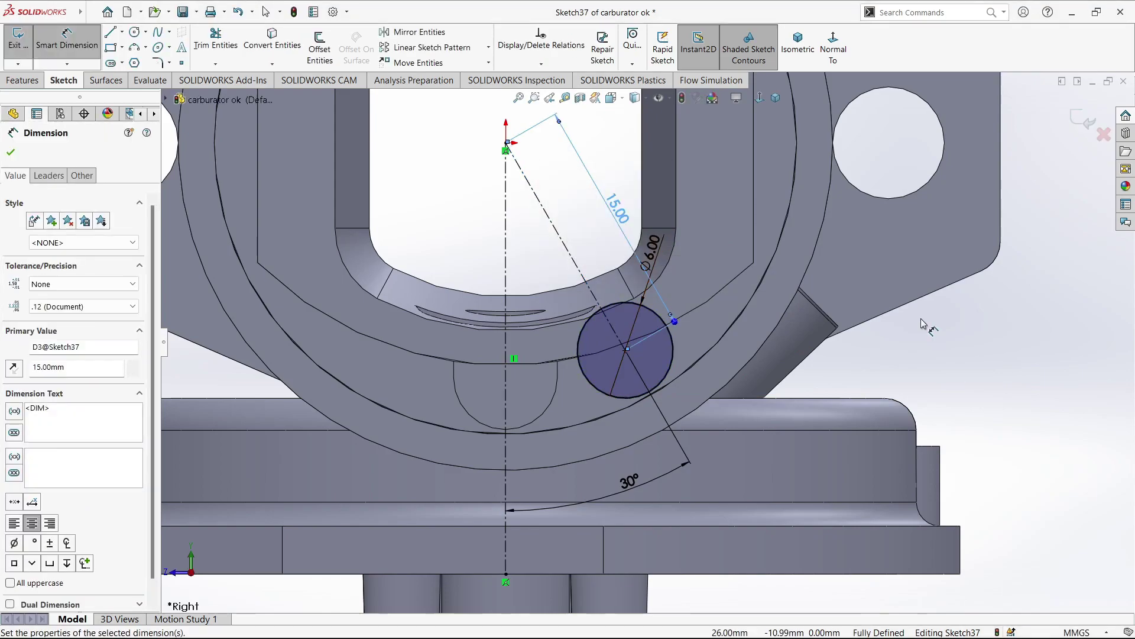
key(Escape)
scroll(662, 352, up, 1)
key(l)
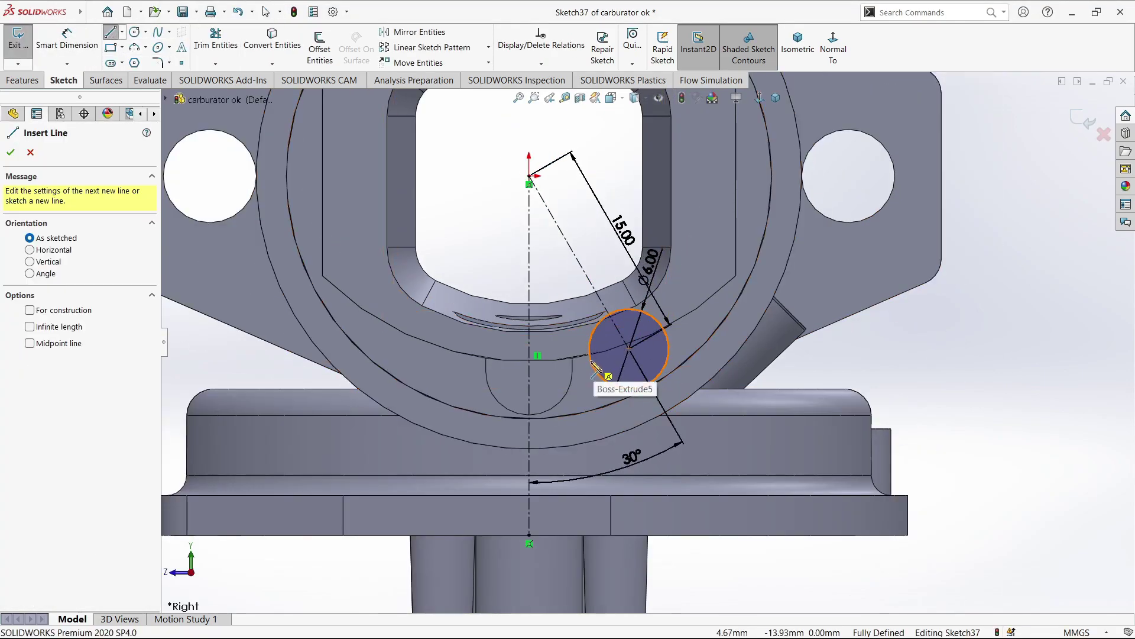
- Draw a three-line outline extending from the circle past its top
click(595, 370)
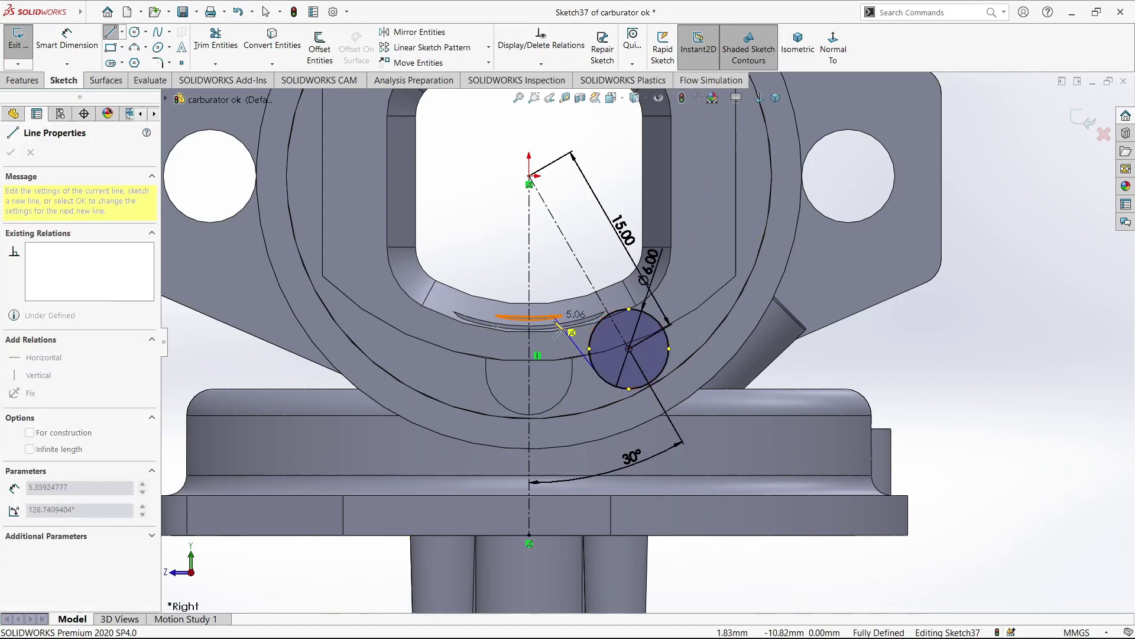
click(533, 273)
click(599, 233)
click(658, 330)
key(Escape)
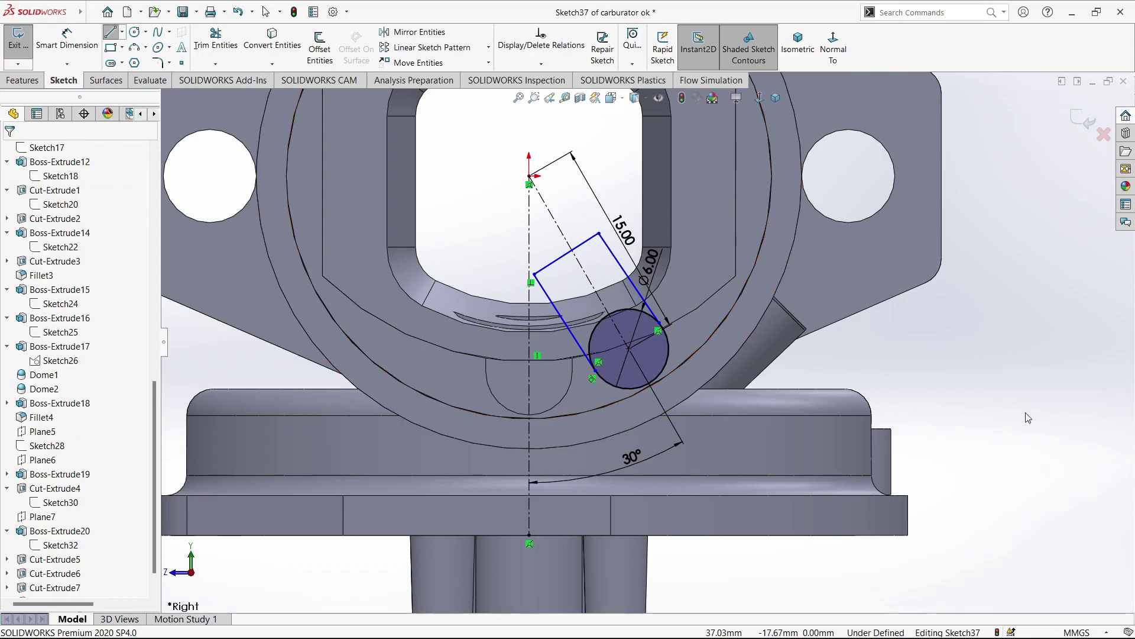
- Make the outline's side parallel to the angled centreline and tangent to the circle
click(551, 306)
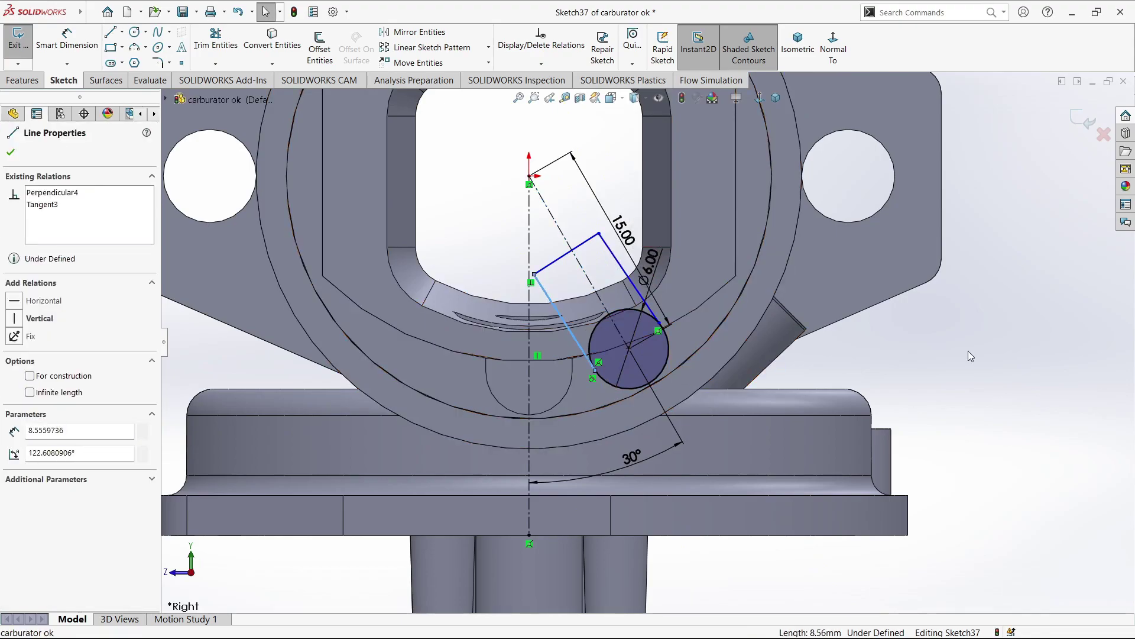
click(970, 356)
click(562, 318)
ctrl+click(591, 284)
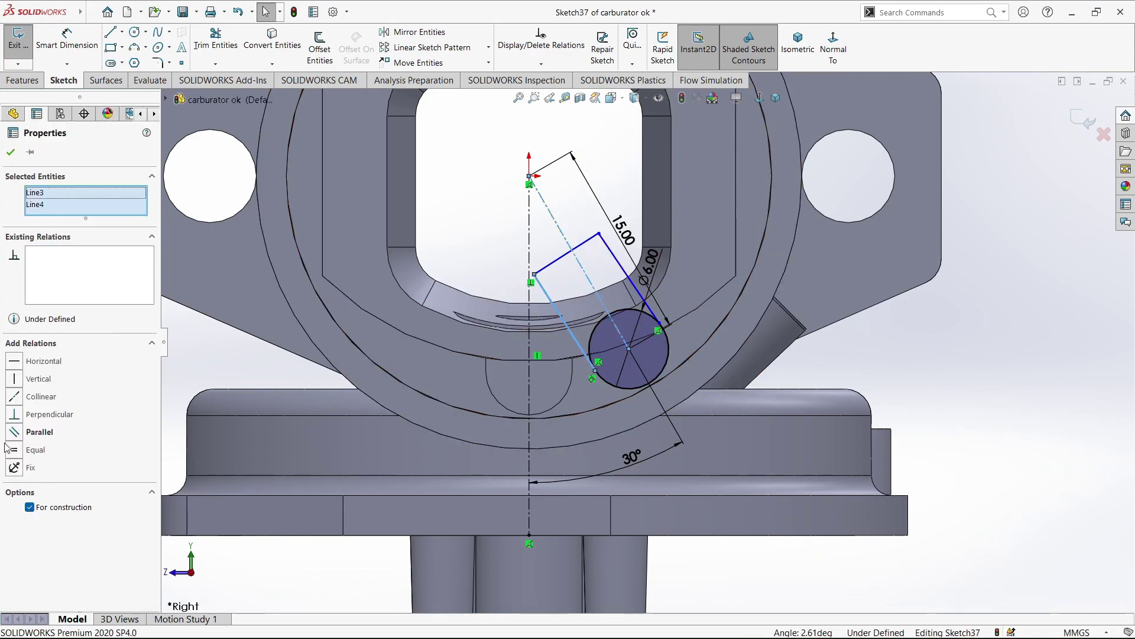
click(662, 378)
click(630, 280)
ctrl+click(591, 284)
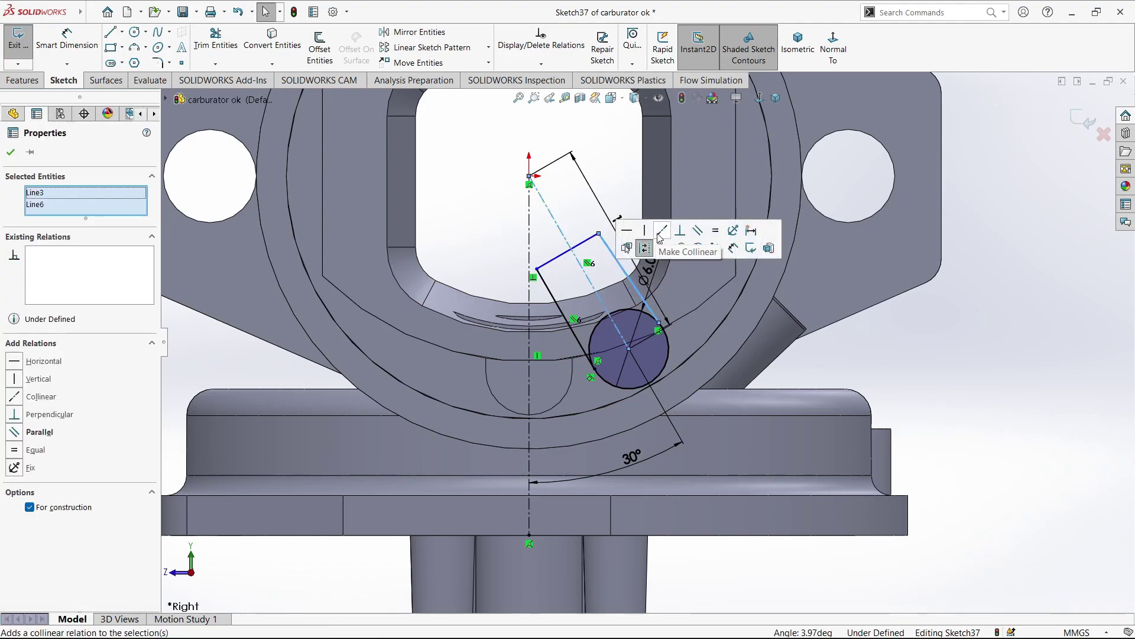
click(698, 233)
click(963, 340)
click(648, 310)
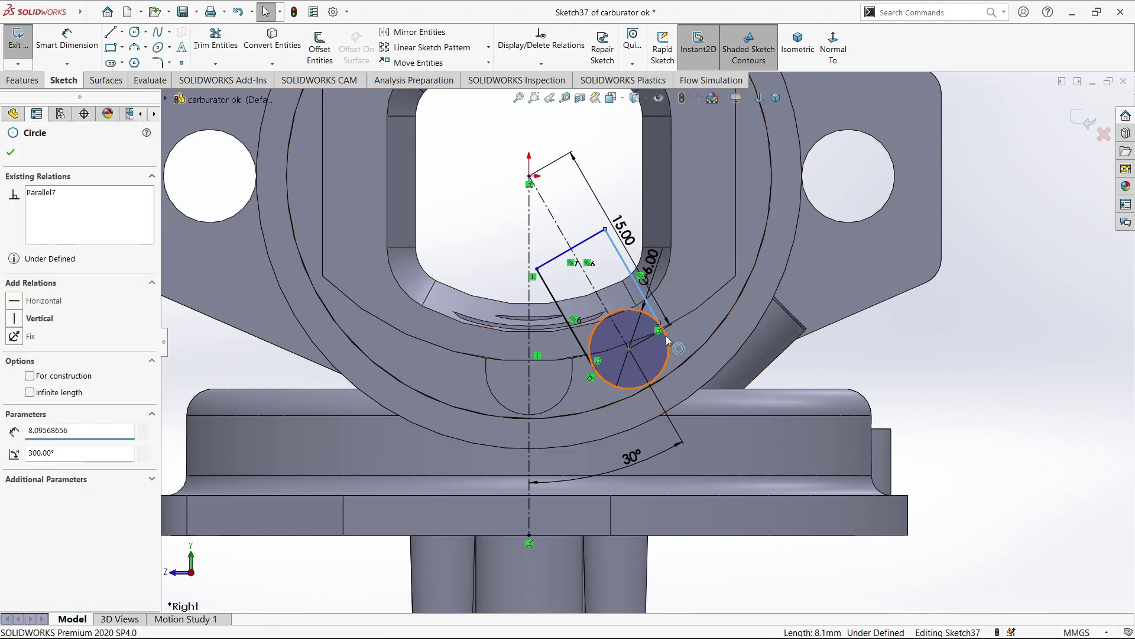
ctrl+click(639, 279)
click(710, 285)
- Dimension the outline 5 mm and trim leftover circle and line pieces into one closed slot
right_drag(590, 278, 590, 251)
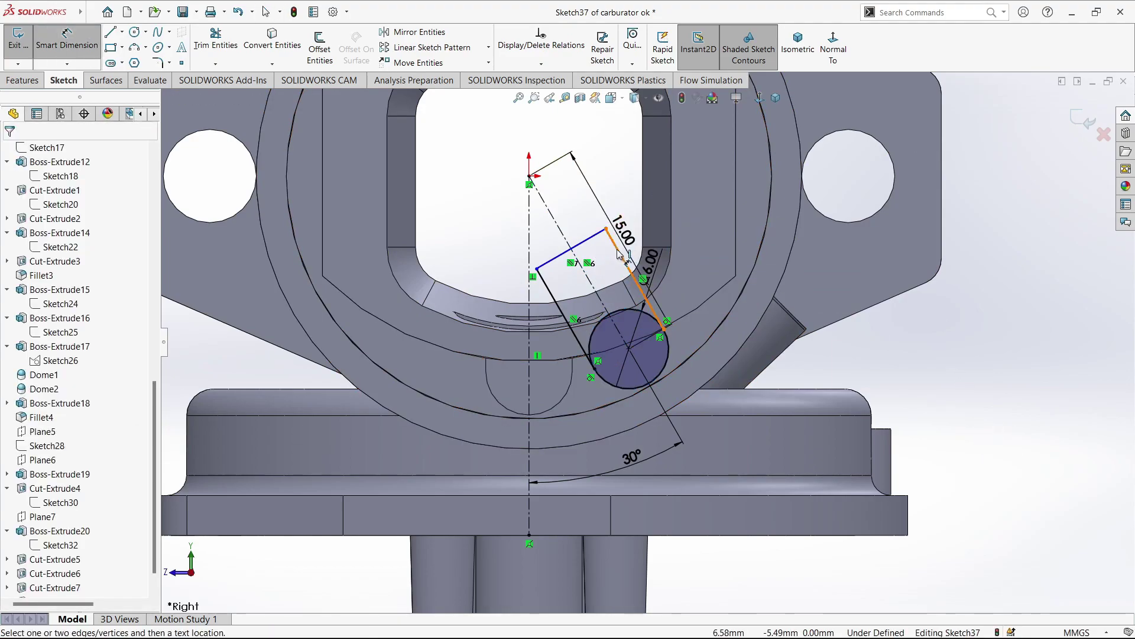
click(705, 225)
text(5)
key(Return)
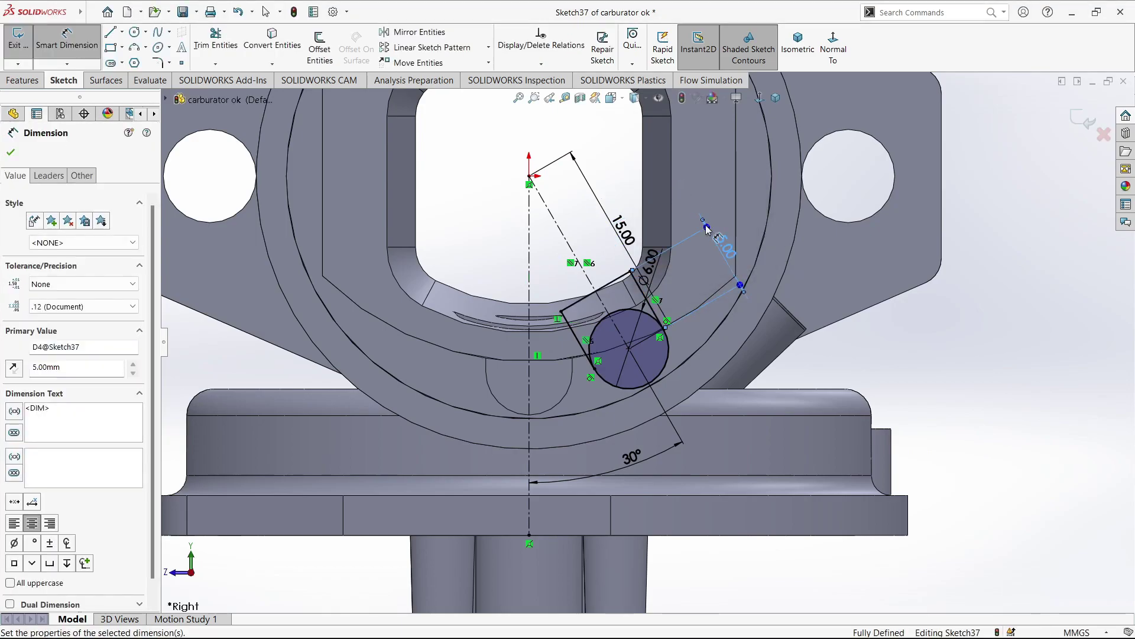
key(Escape)
click(216, 40)
scroll(541, 384, down, 2)
drag(657, 338, 676, 237)
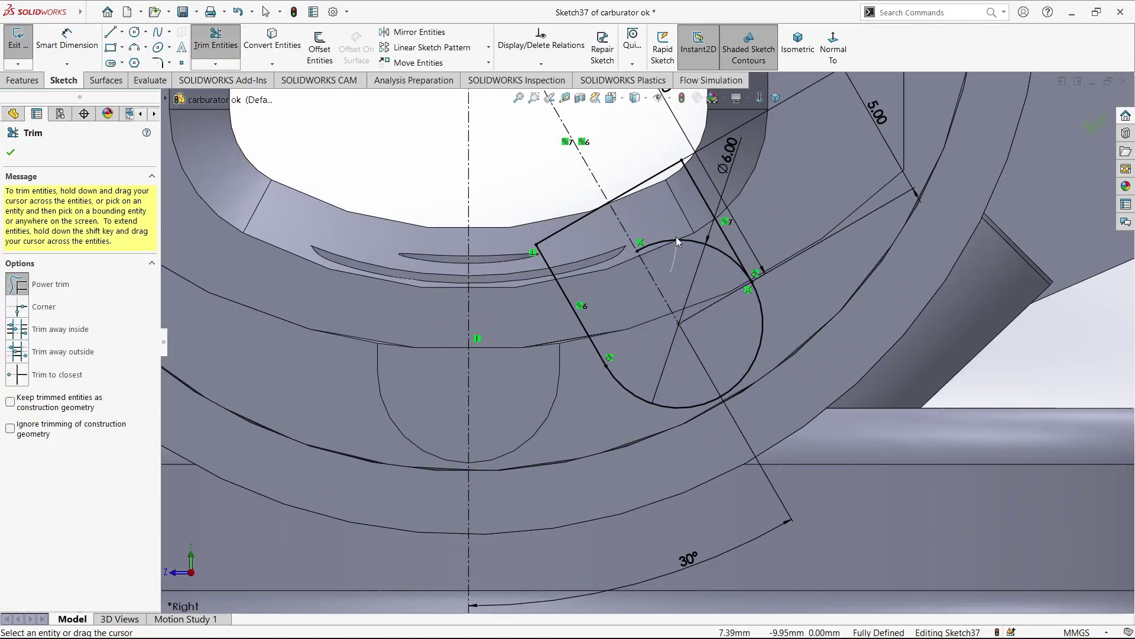
key(Escape)
click(21, 80)
- Cut the slot profile 5 mm deep with a Blind Extruded Cut
click(203, 47)
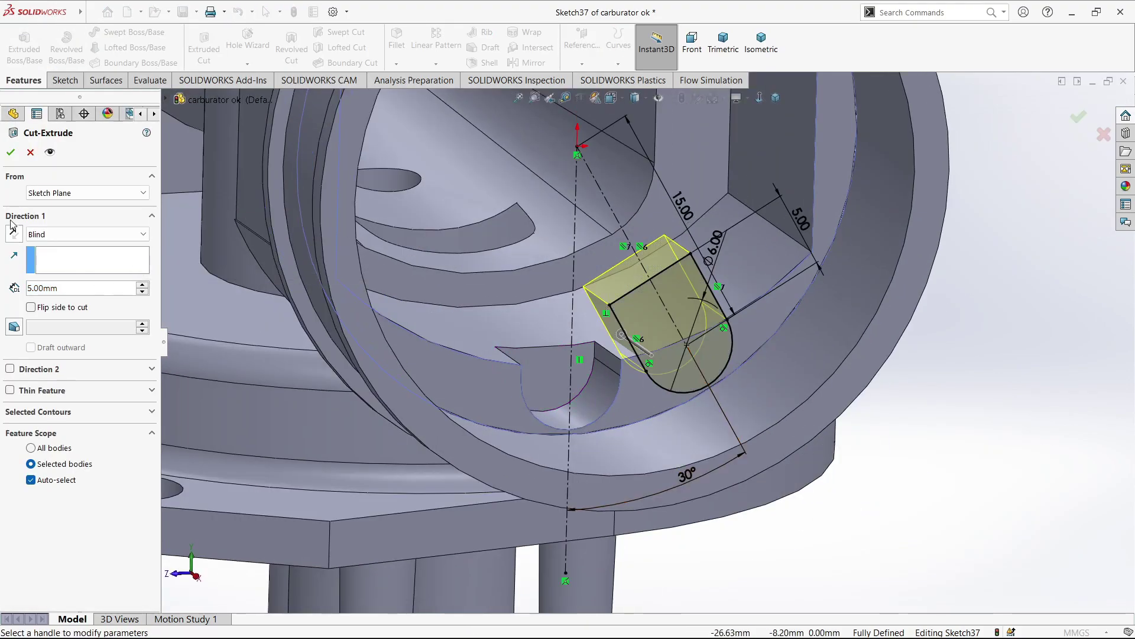
click(10, 153)
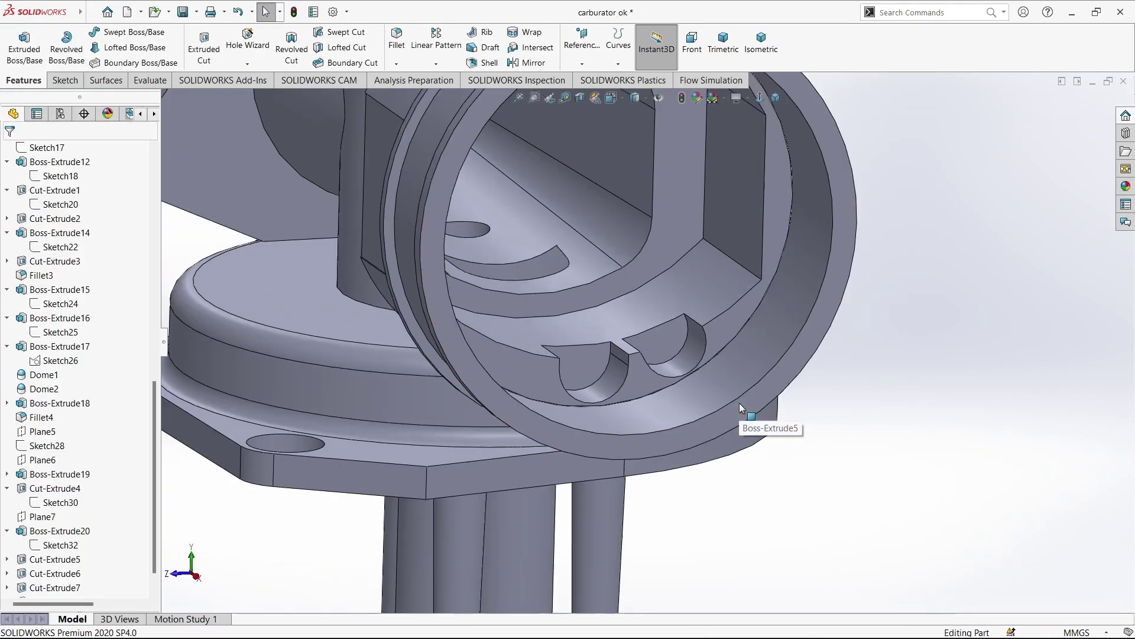
key(ctrl+8)
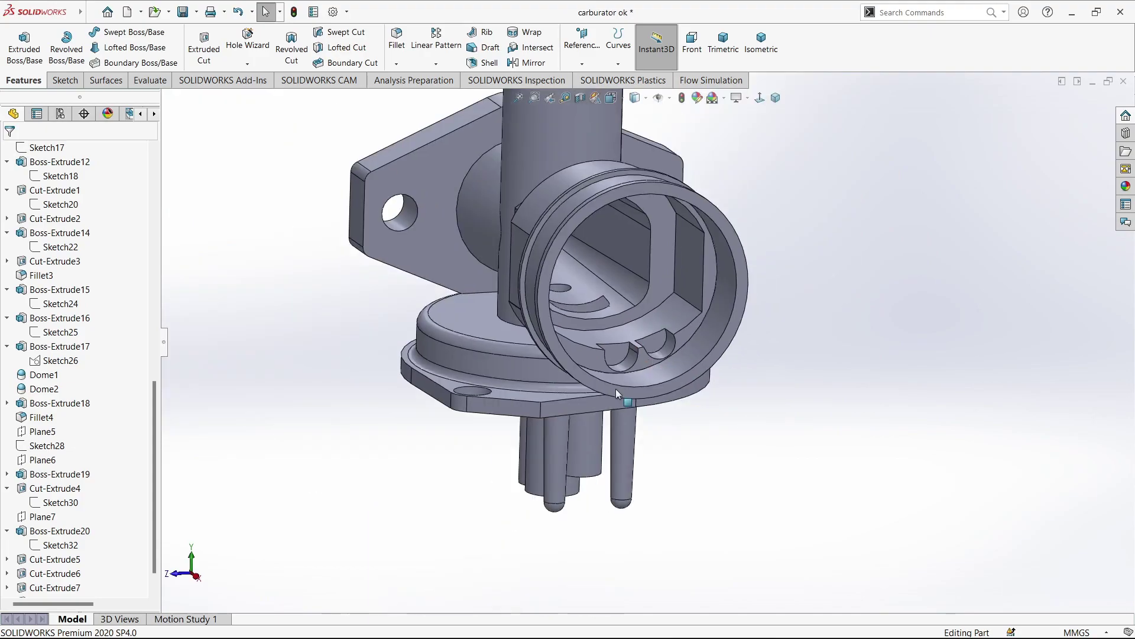
- Orbit to look into the bore and start a new sketch on the half-round face
middle_drag(620, 297, 628, 430)
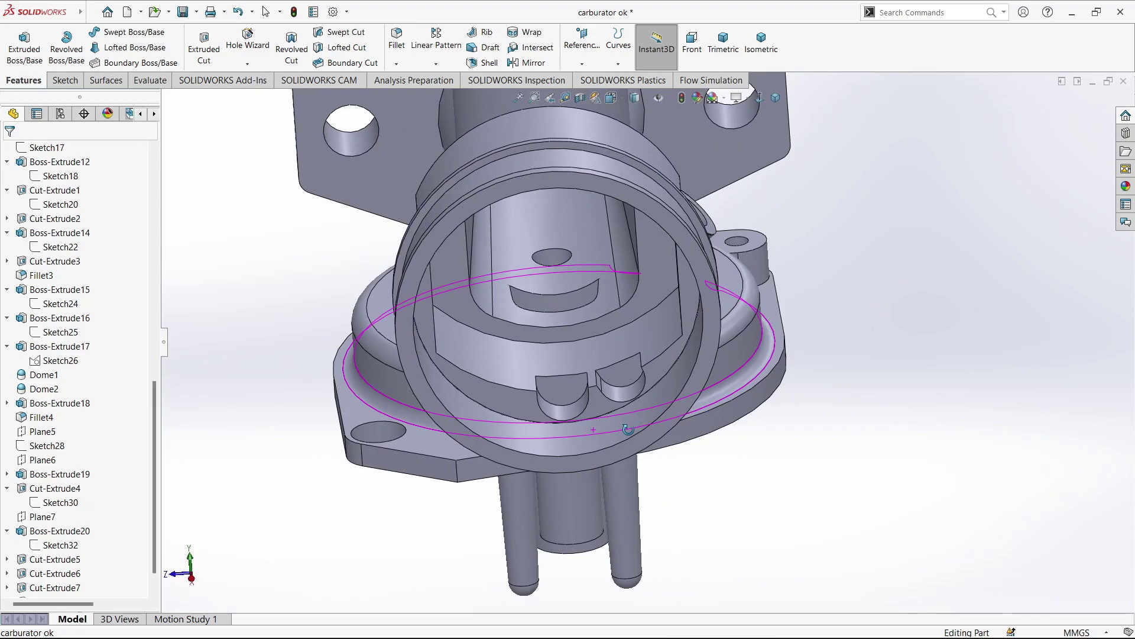
scroll(628, 429, down, 3)
click(584, 398)
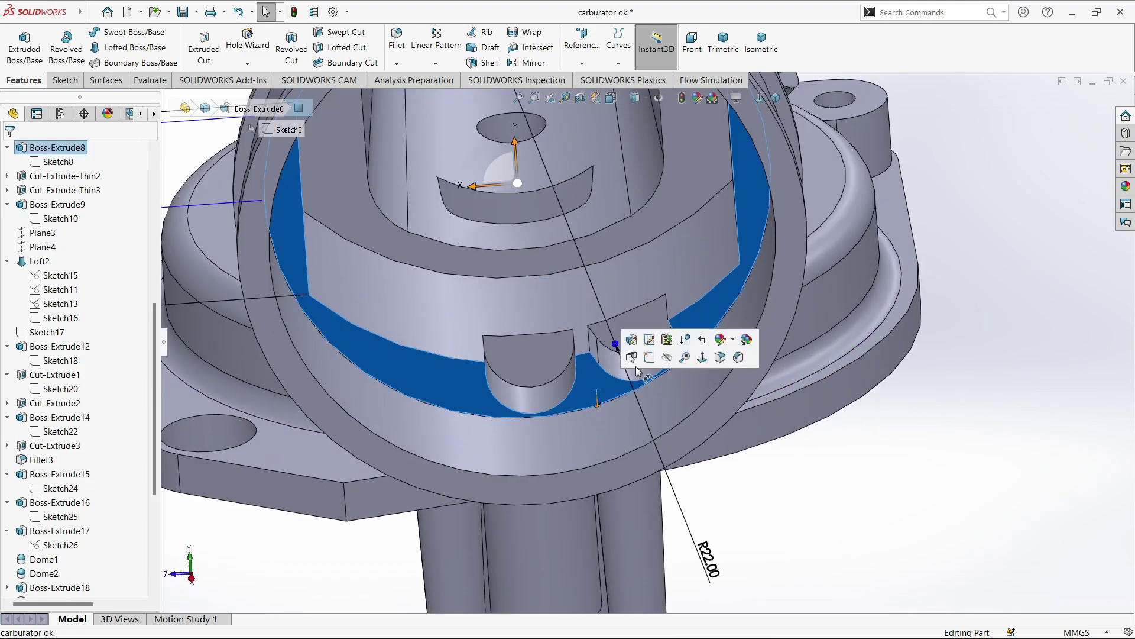
click(551, 374)
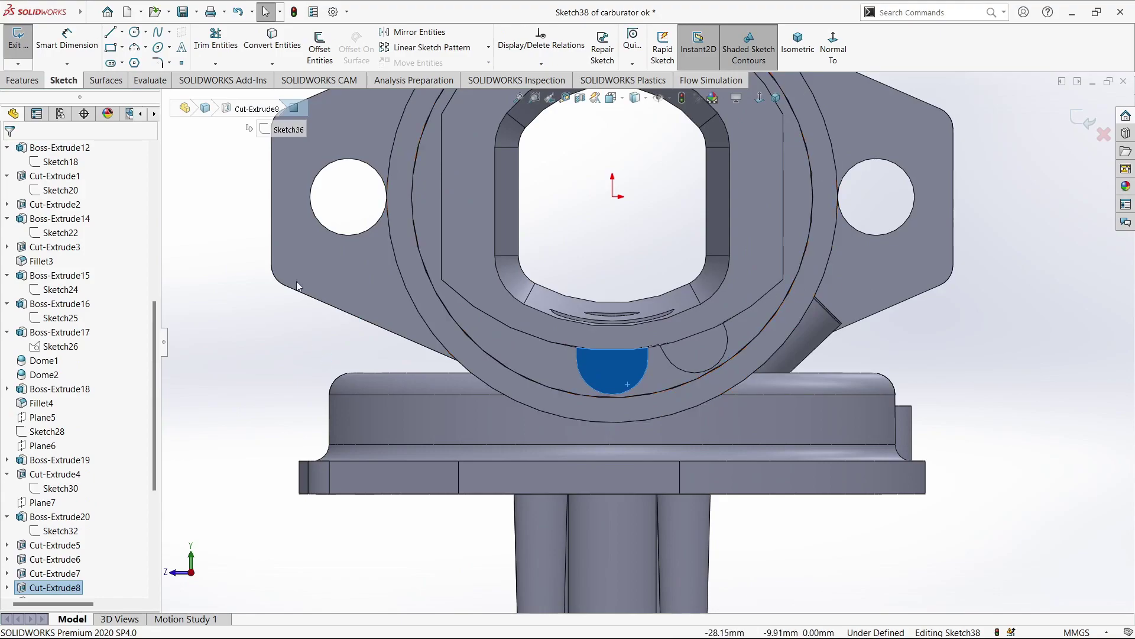
- Project the semicircular model edge into the sketch
click(272, 45)
click(547, 343)
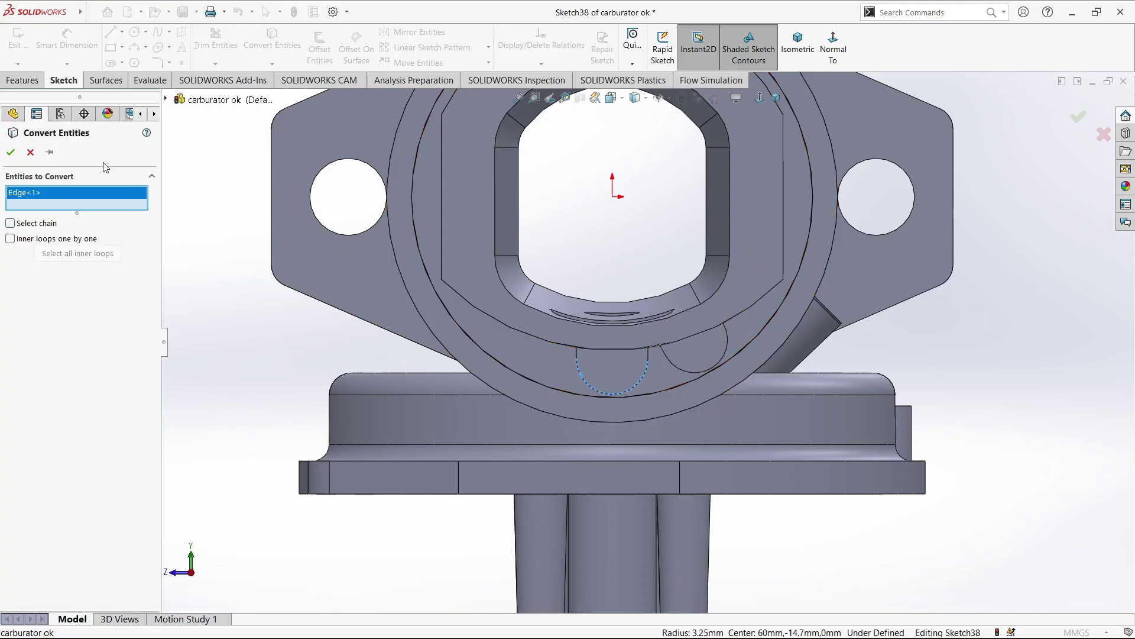
key(Return)
- Draw a circle centred on the arc and dimension it to 6.5 mm, then 7 mm diameter
click(135, 32)
click(613, 359)
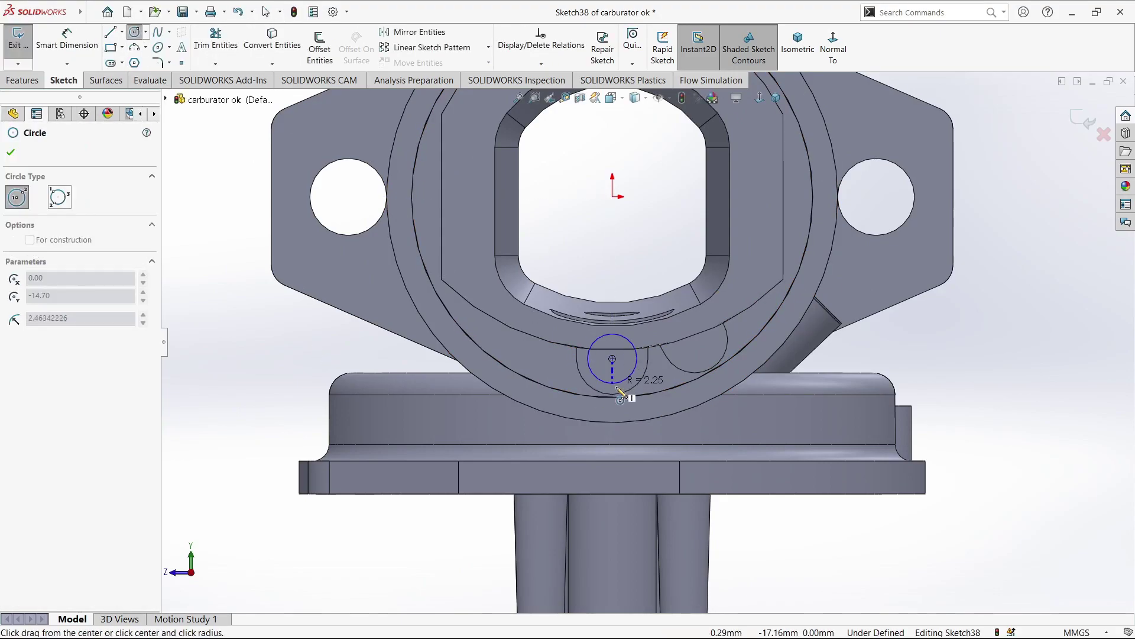
click(617, 394)
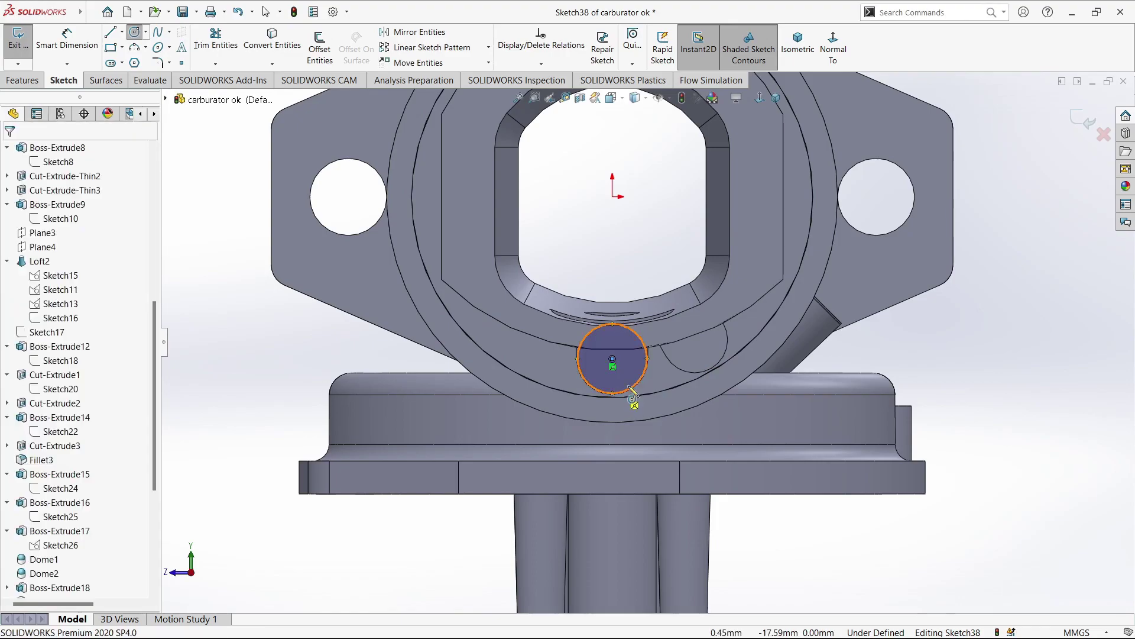
click(654, 371)
click(700, 314)
text(6.5)
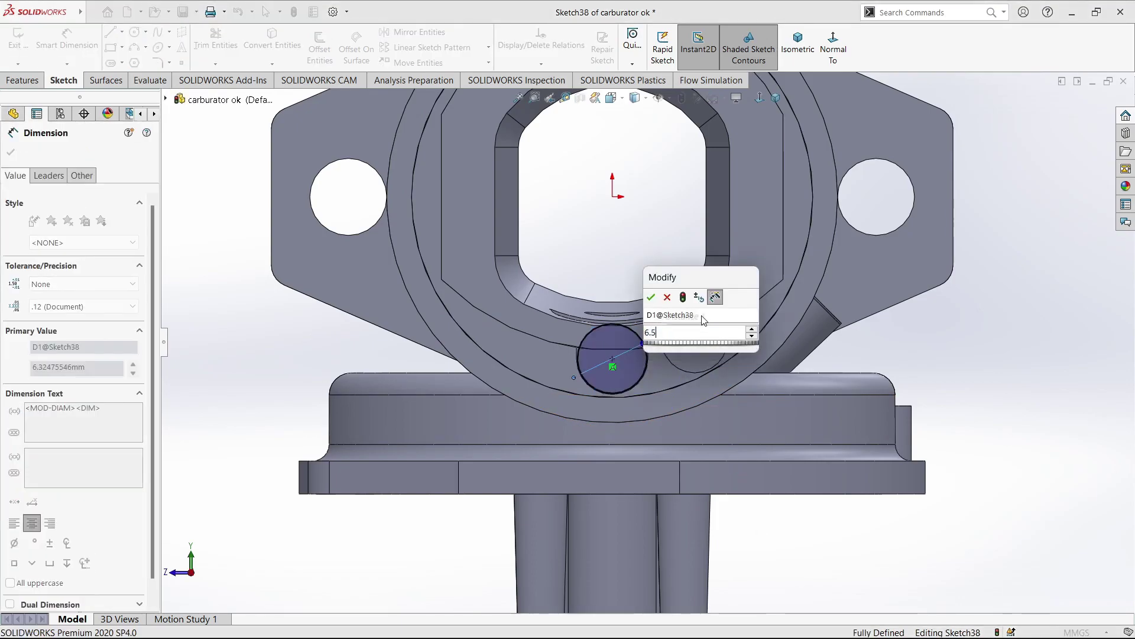
key(Return)
key(Escape)
double_click(708, 306)
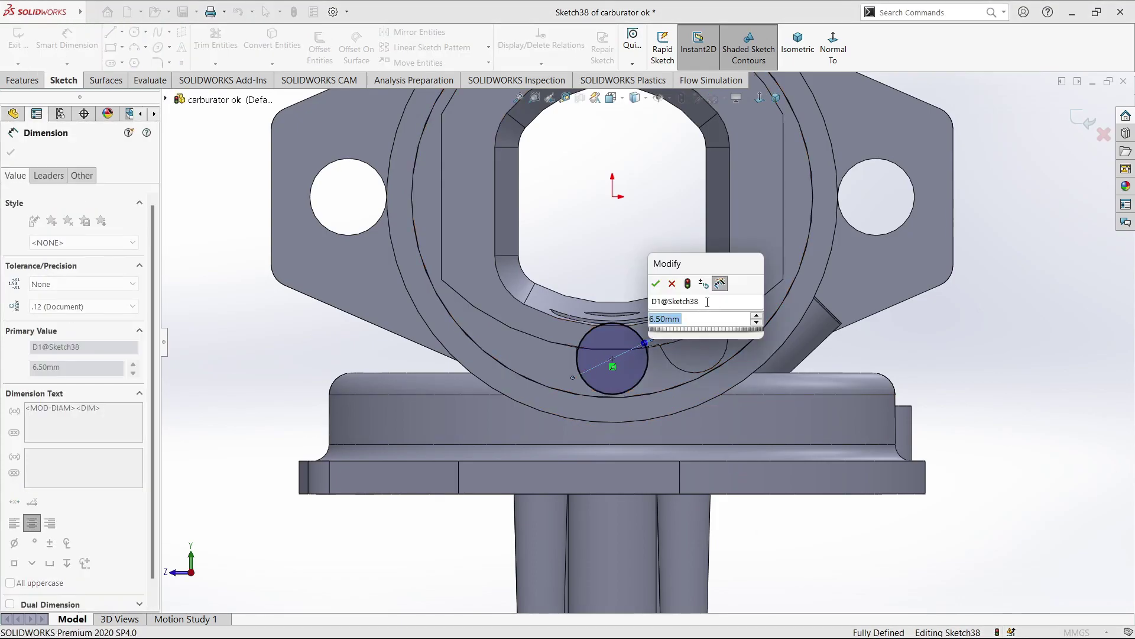
text(7)
key(Return)
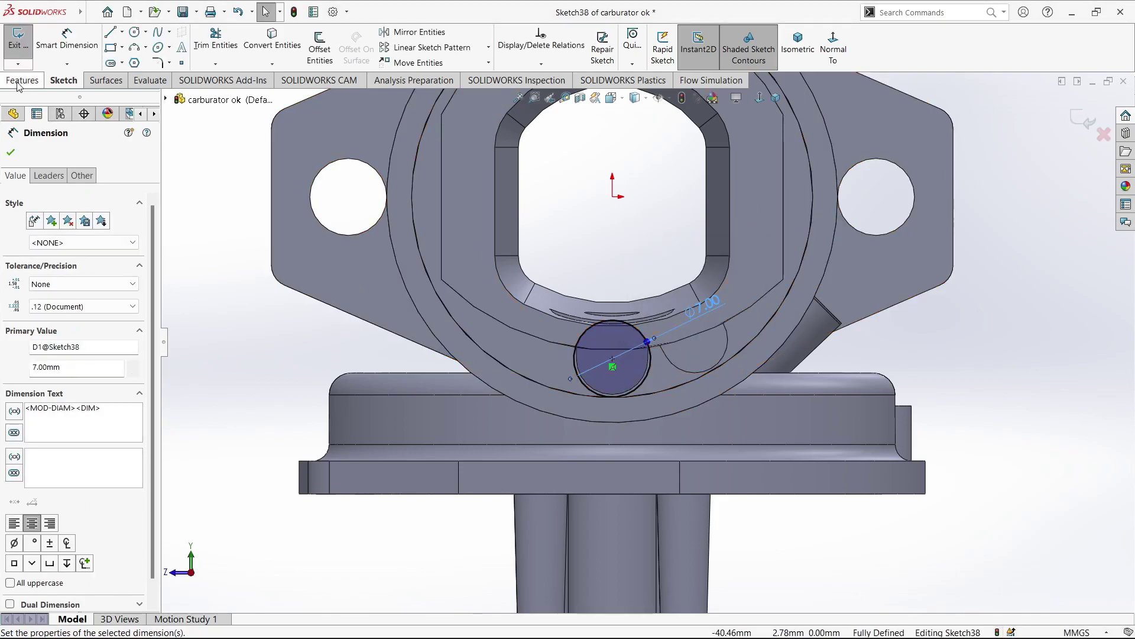
- Try extruding the 7 mm circle as a boss, then cancel back to the sketch
click(22, 81)
click(23, 45)
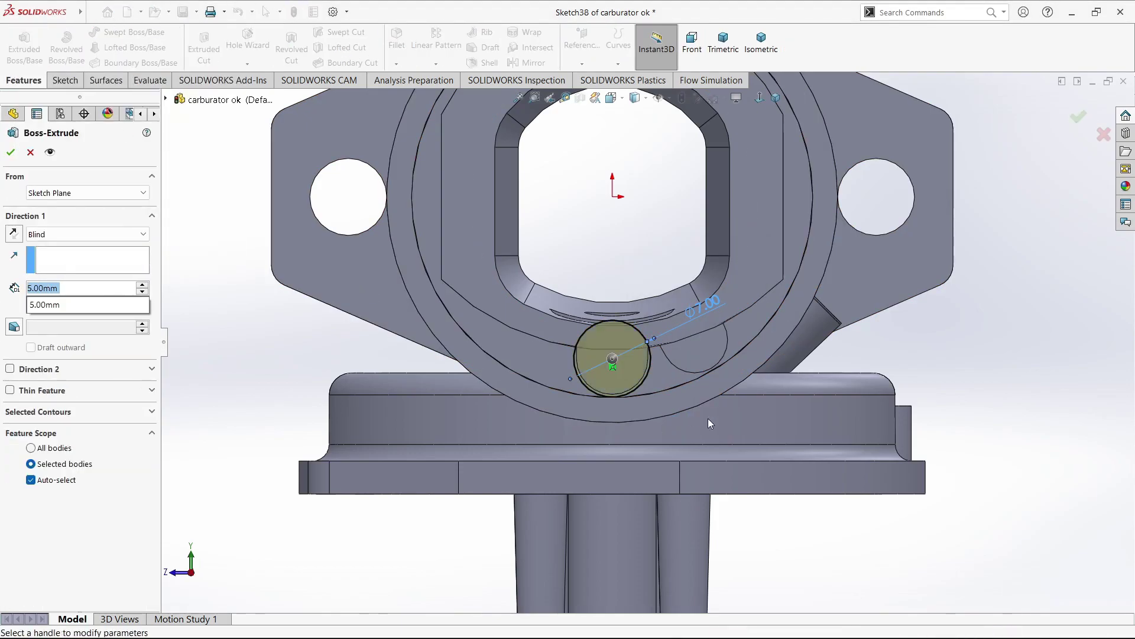
click(1100, 136)
click(122, 31)
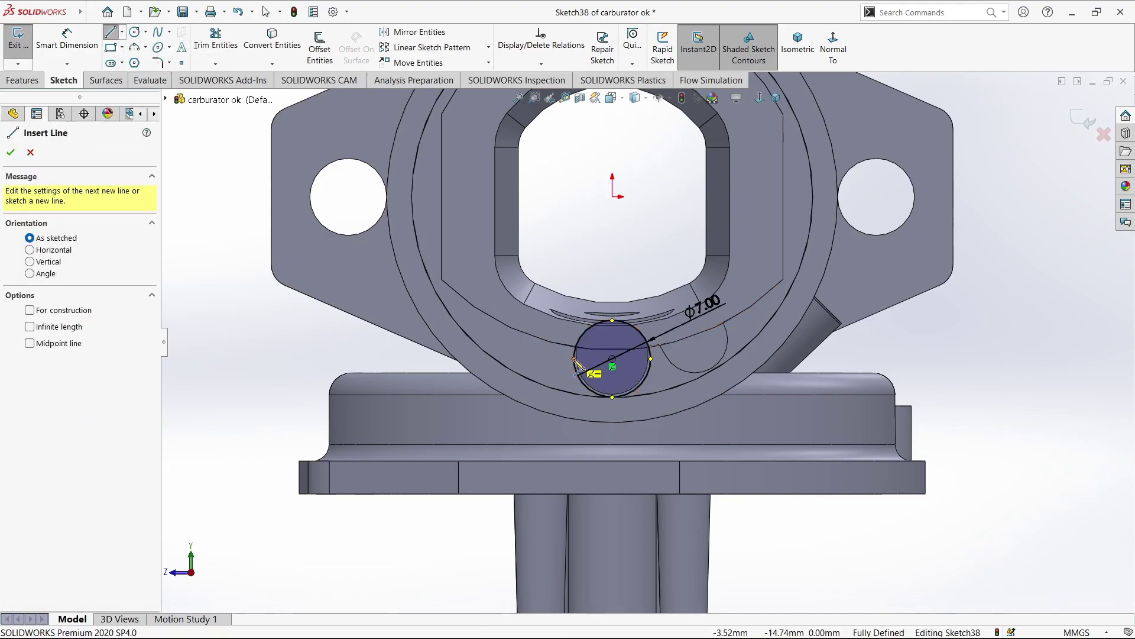
- Draw a horizontal line across the 7 mm circle
drag(575, 359, 650, 358)
key(Escape)
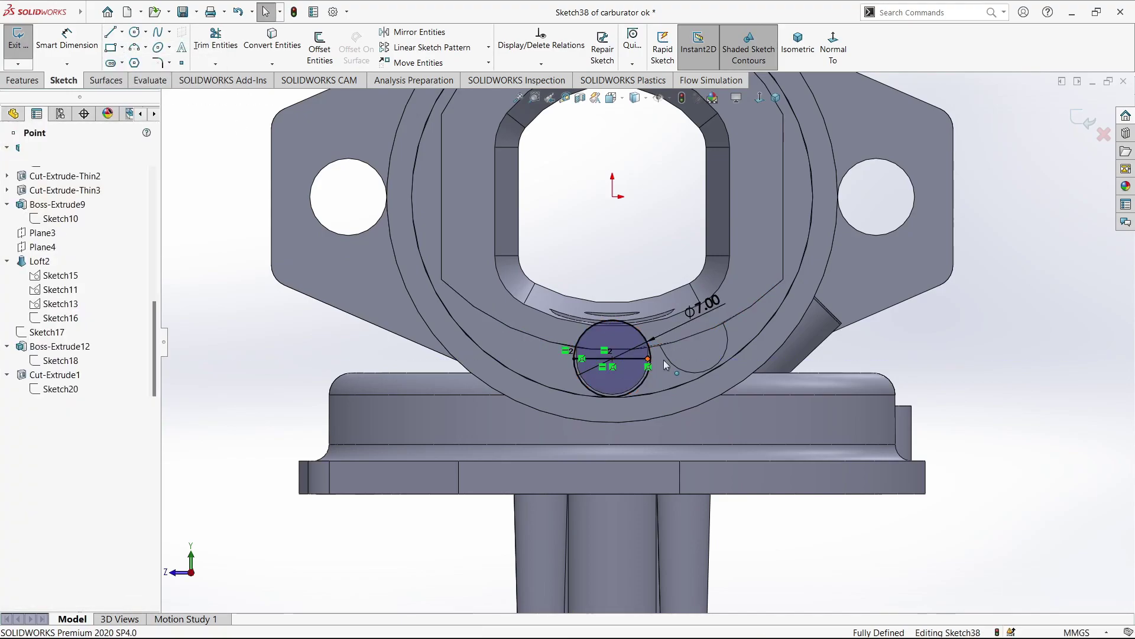
click(650, 358)
scroll(652, 360, up, 5)
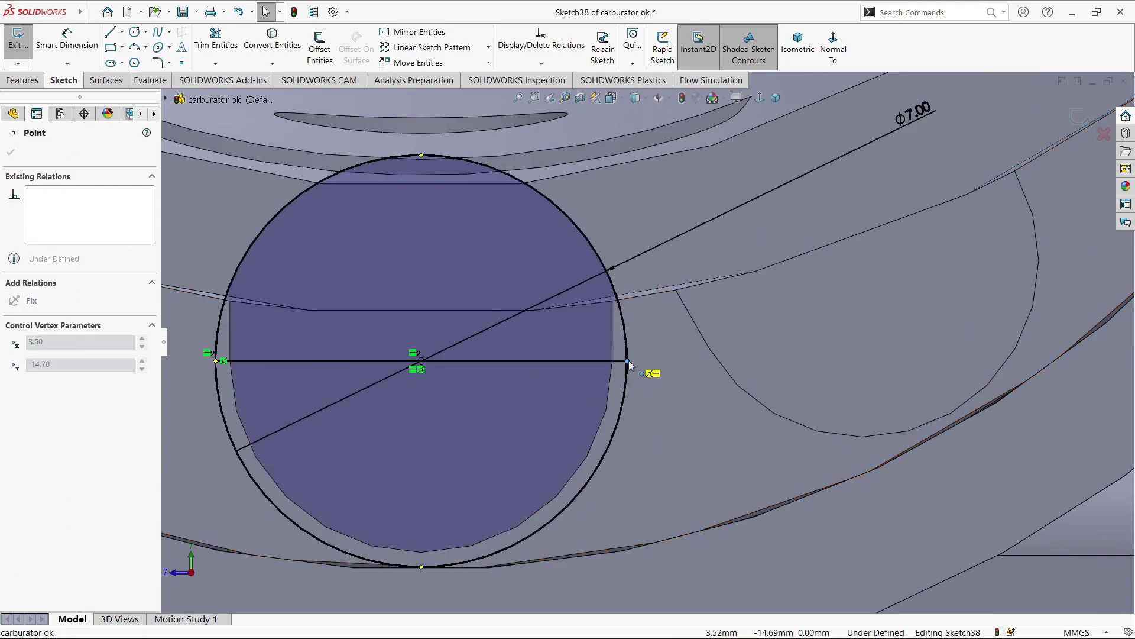
- Trim away the circle's upper arc, leaving the lower half-round
key(Escape)
scroll(649, 316, up, 3)
key(t)
drag(516, 228, 518, 324)
key(Escape)
scroll(518, 324, up, 3)
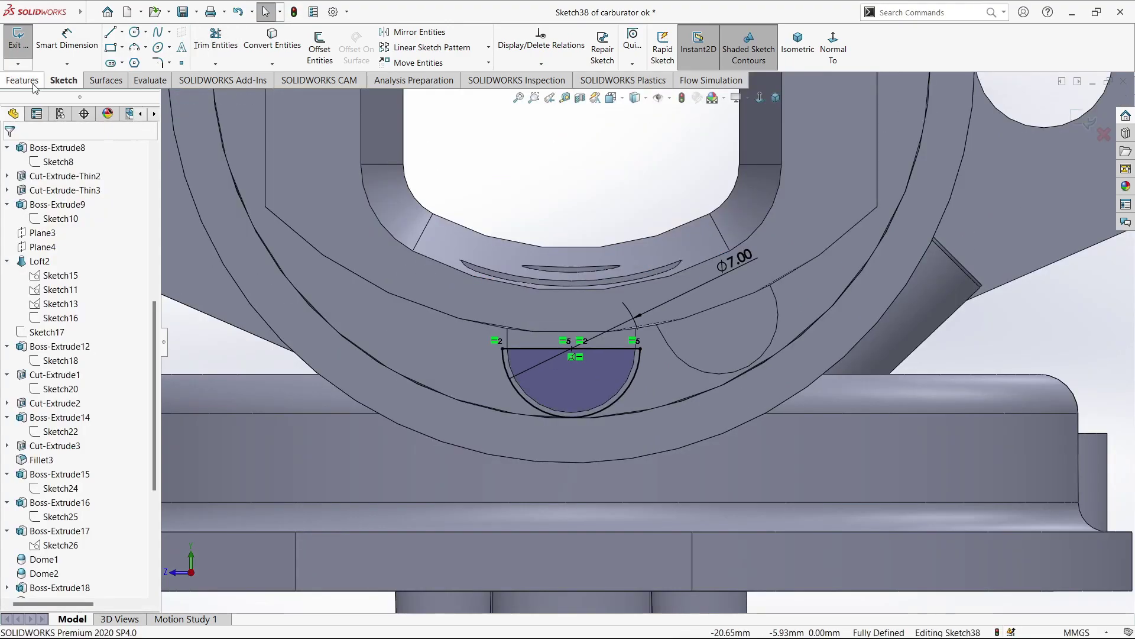
- Preview a 17 mm extrusion of the half-round, cancel it, and view the sketch face-on
click(23, 79)
click(23, 47)
drag(606, 299, 620, 490)
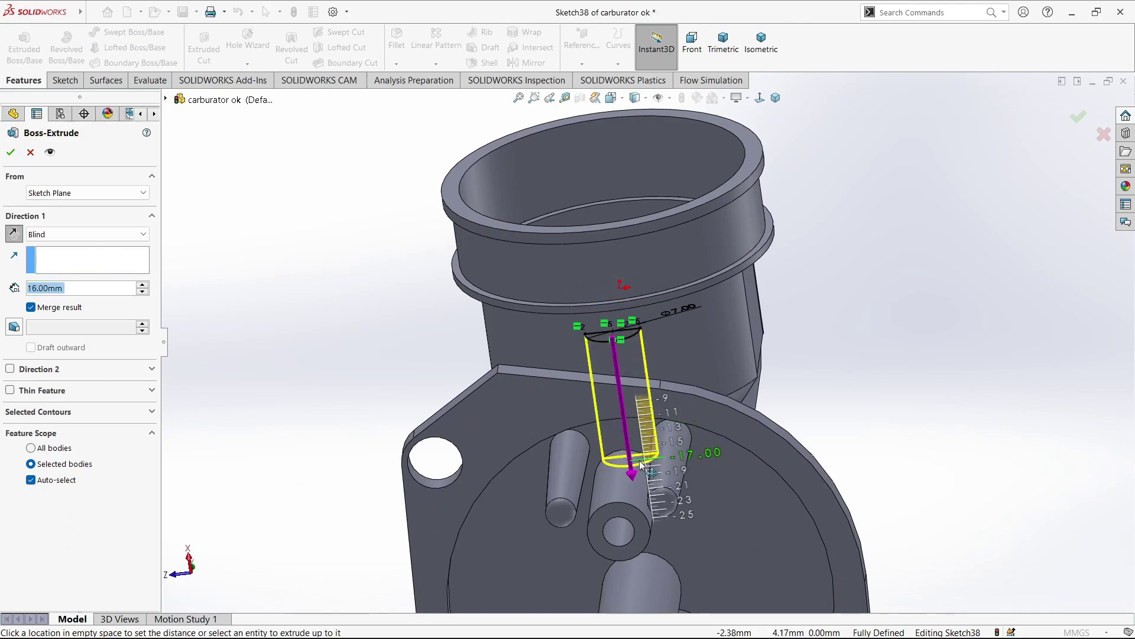
mouse_move(621, 491)
middle_down()
mouse_move(668, 541)
mouse_move(723, 335)
mouse_move(736, 374)
middle_up()
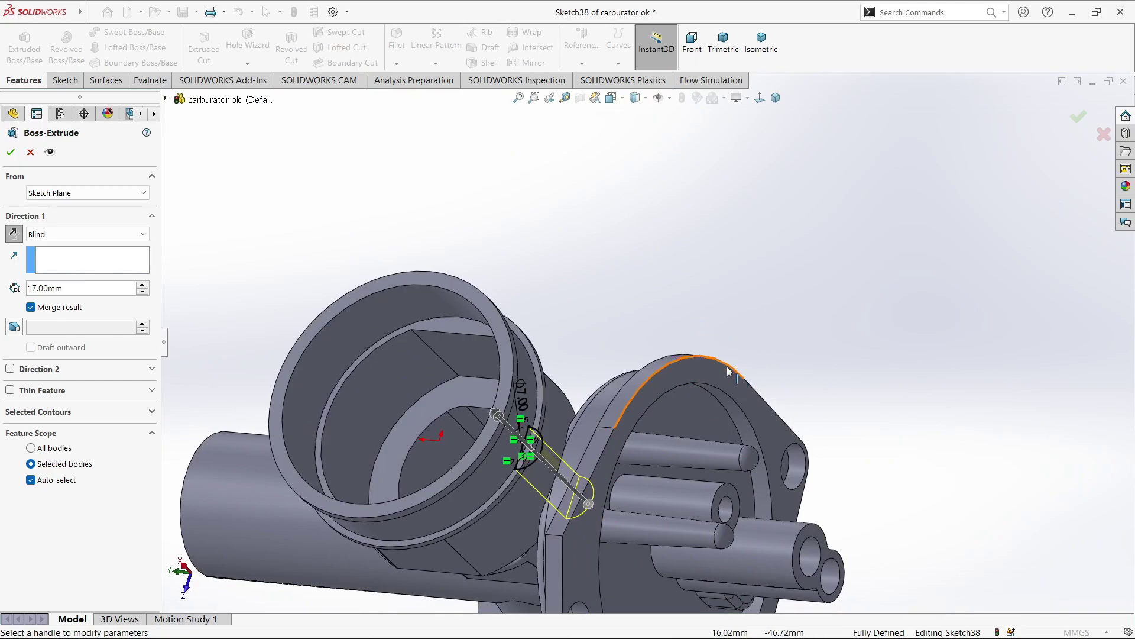
key(Escape)
key(ctrl+8)
scroll(780, 244, down, 5)
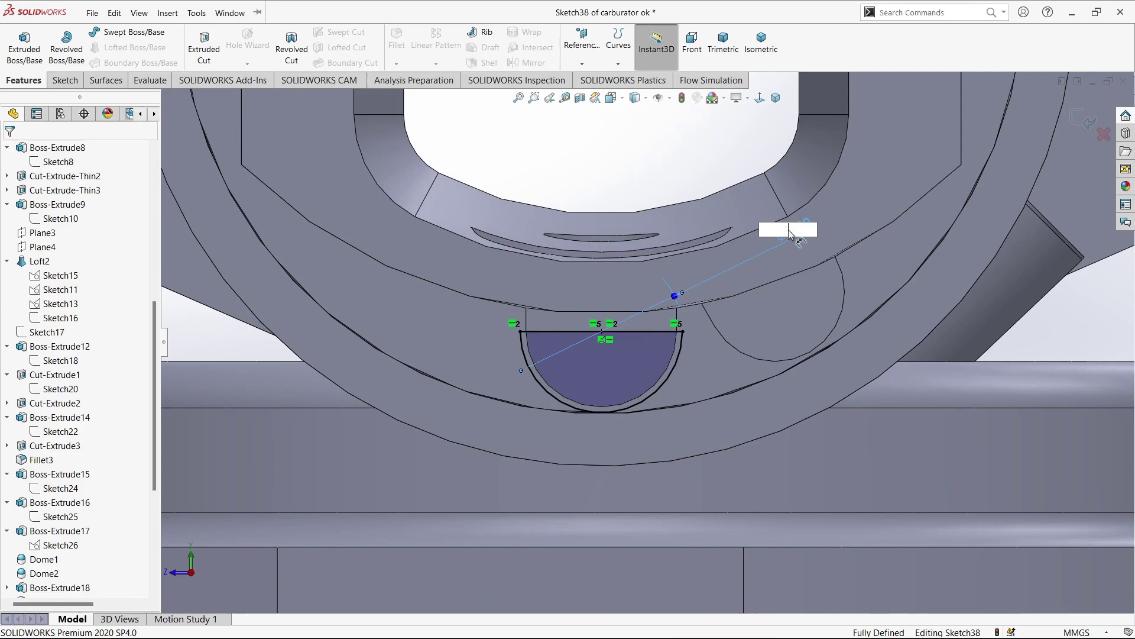
- Change the half-round profile's diameter to 10 mm
text(10)
key(Return)
scroll(723, 416, up, 2)
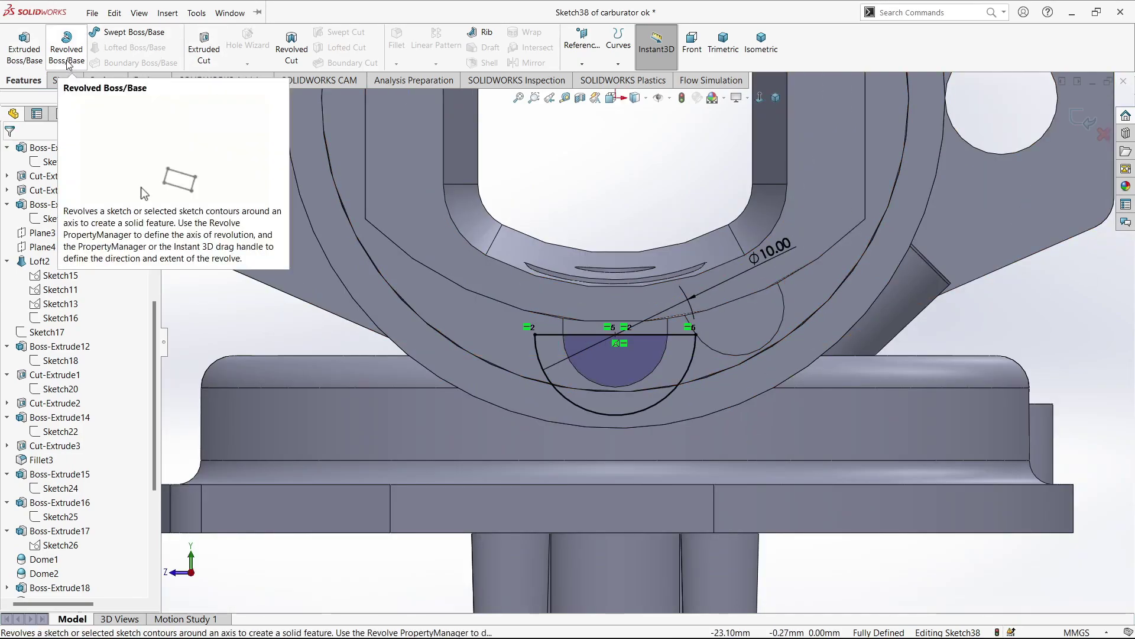
- Draw a three-line rectangular lip outline rising from the arc's two ends
click(65, 79)
click(111, 31)
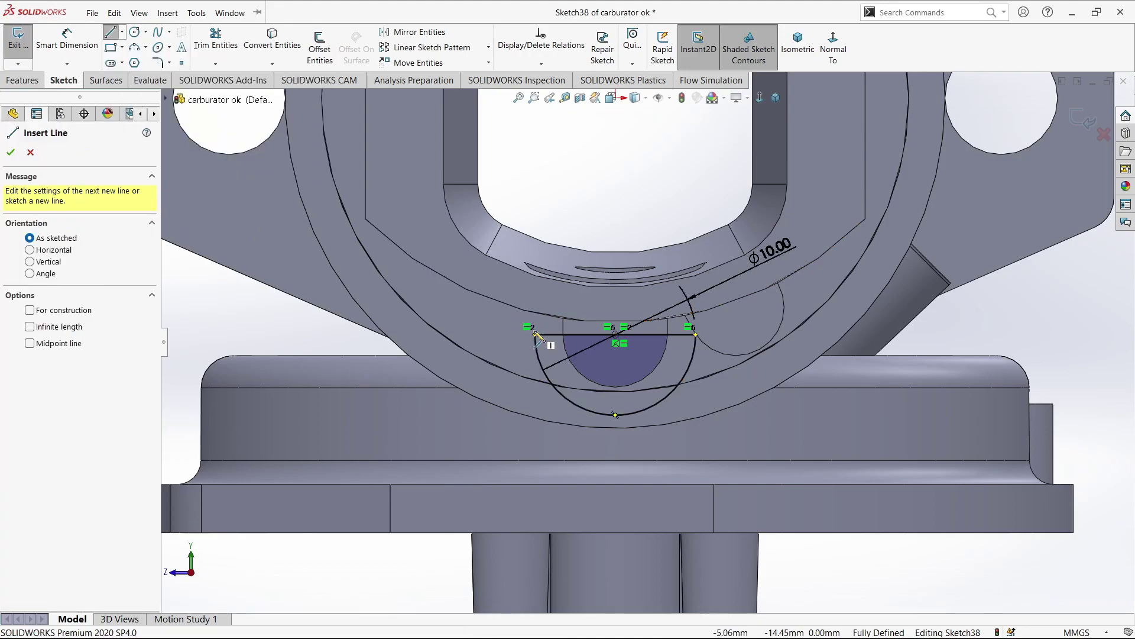
click(535, 334)
key(Escape)
key(Return)
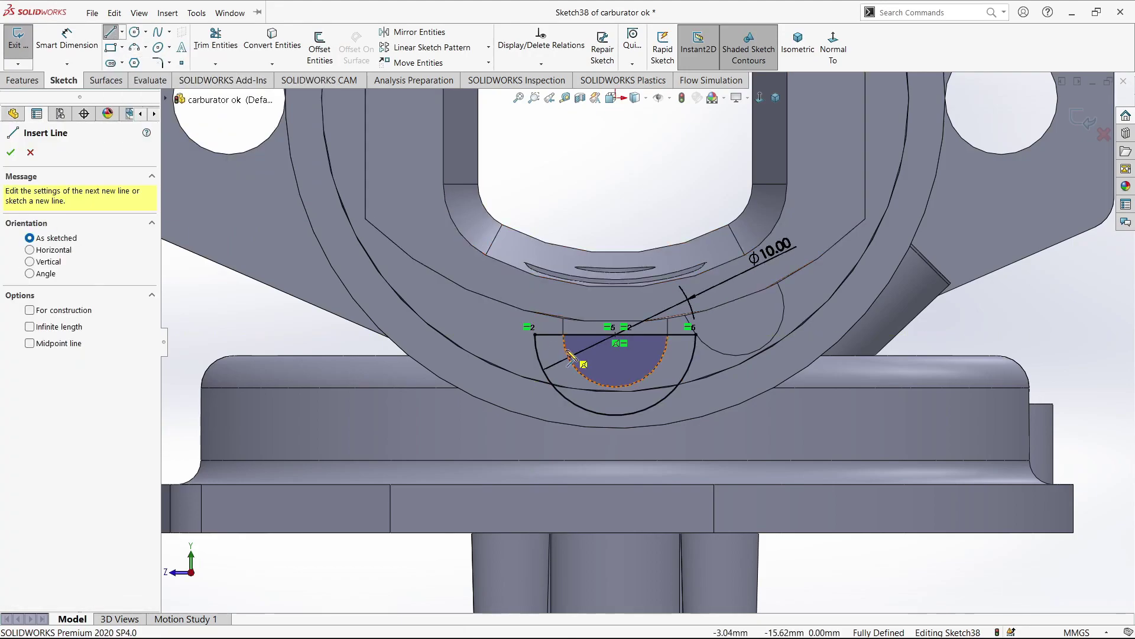
click(535, 334)
click(535, 292)
click(696, 291)
click(696, 334)
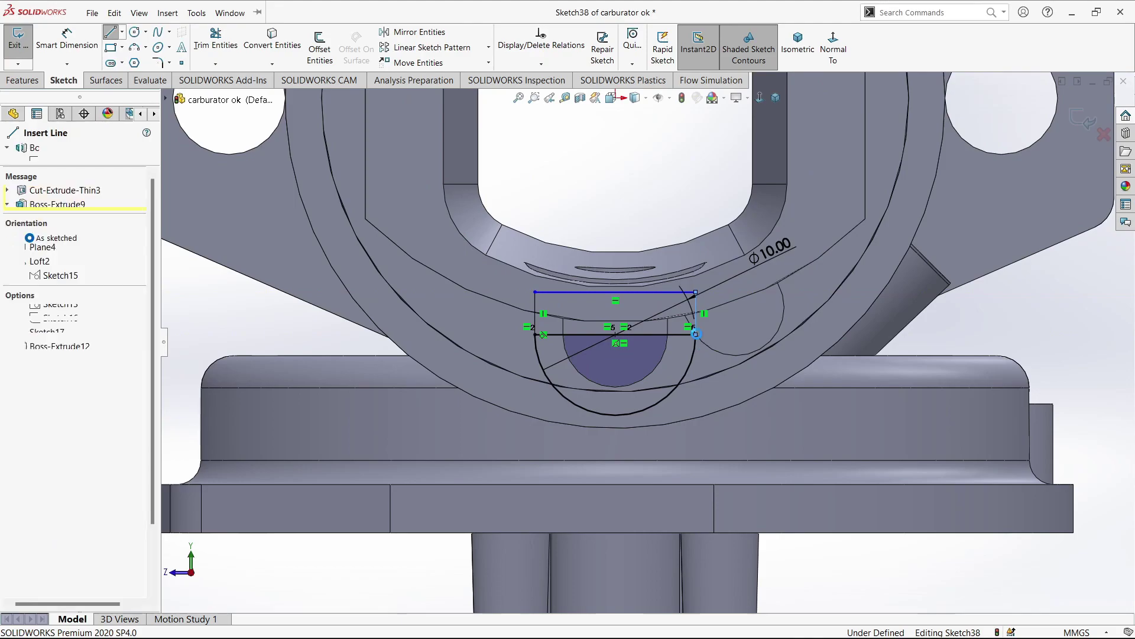
key(Escape)
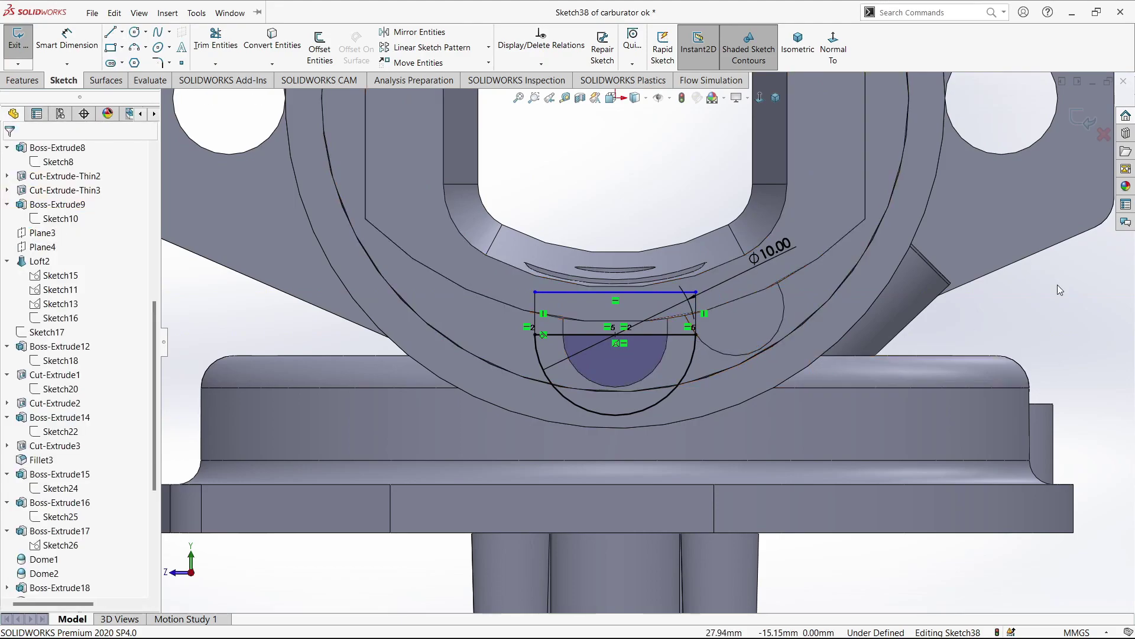
- Dimension the lip's height and make the dividing line construction geometry
click(67, 38)
click(535, 314)
click(494, 316)
key(Return)
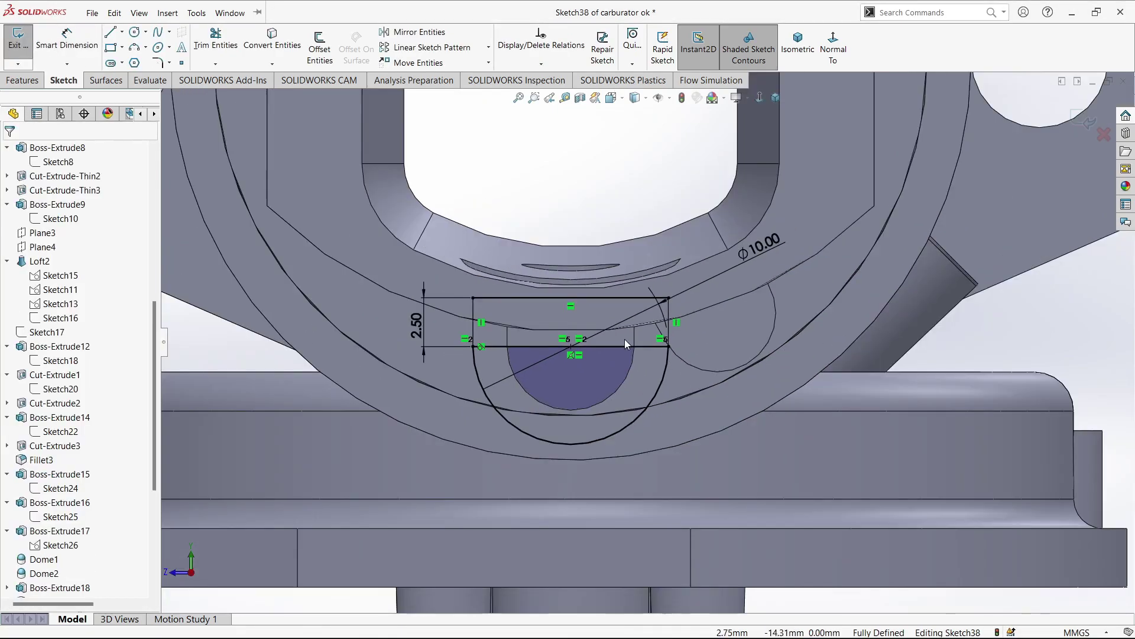
click(625, 345)
click(993, 331)
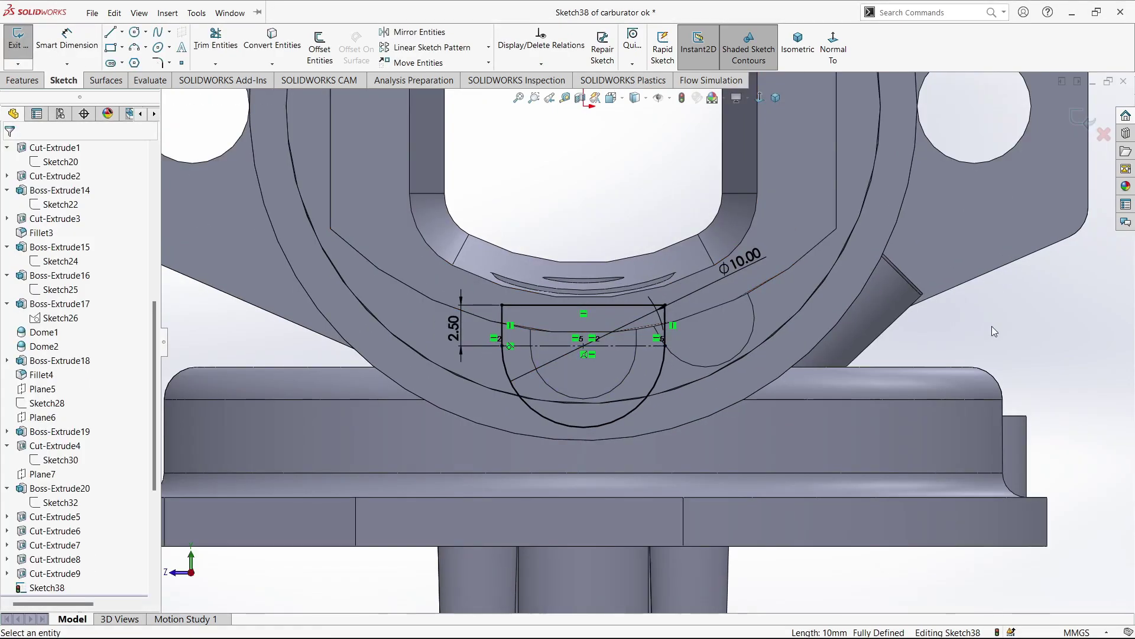
middle_drag(994, 331, 626, 392)
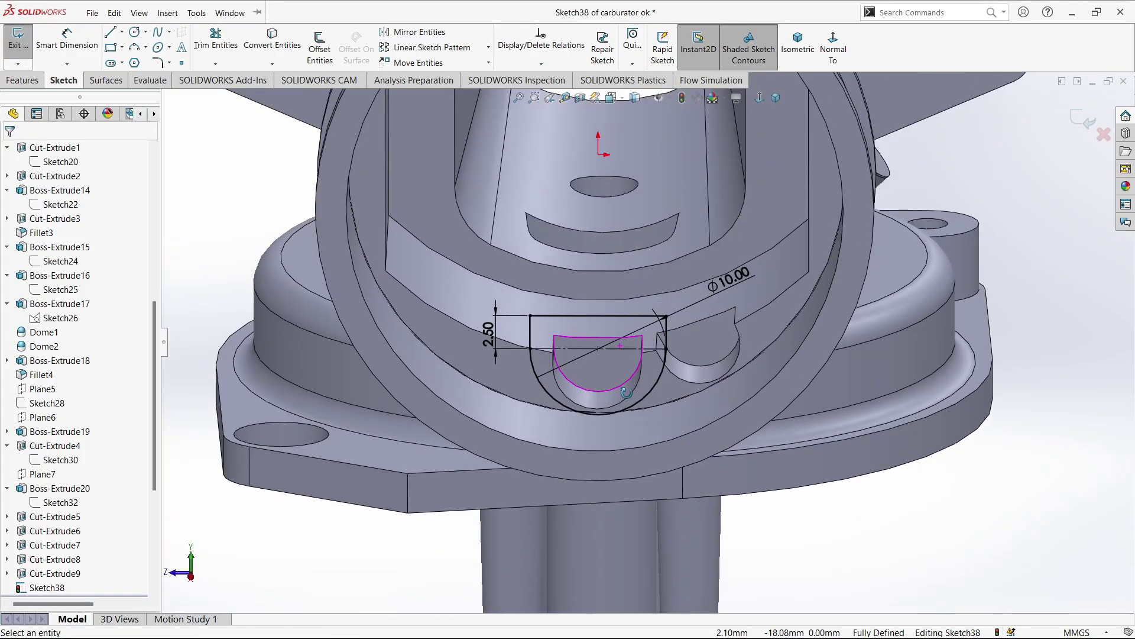
key(ctrl+8)
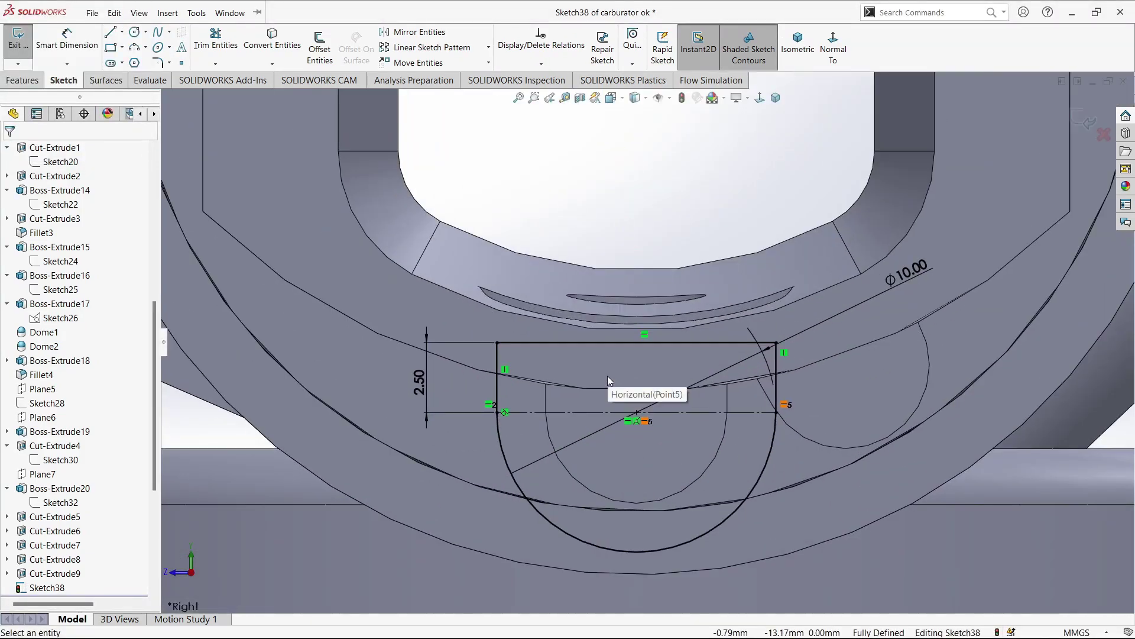
- Edit the lip height dimension down to 0.7 mm
double_click(418, 381)
text(1.5)
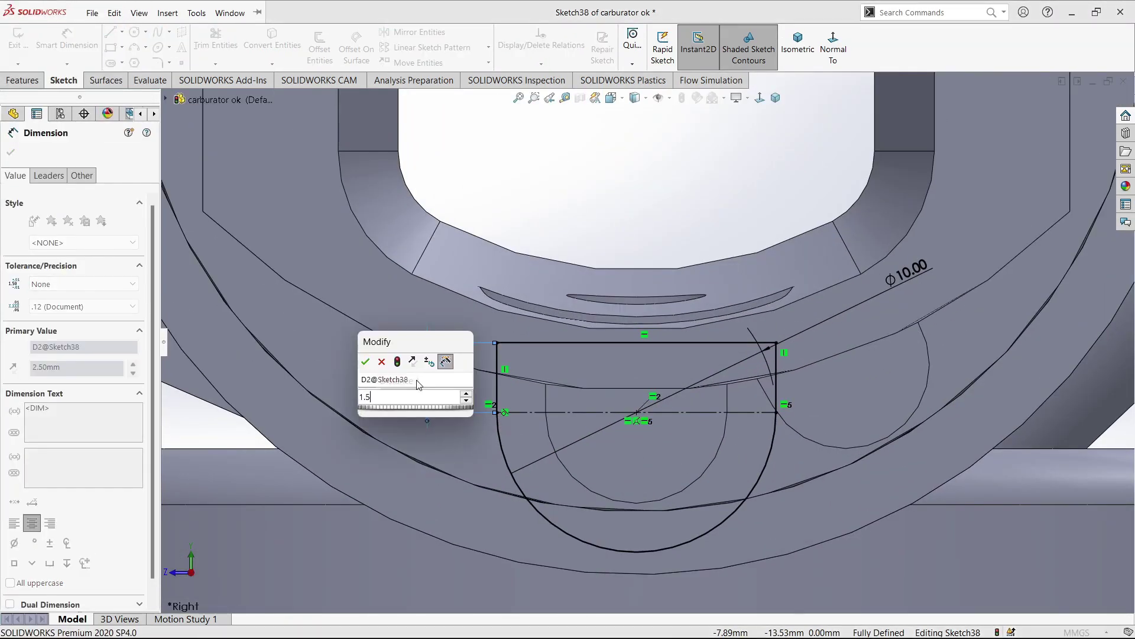
key(Return)
double_click(415, 396)
text(1)
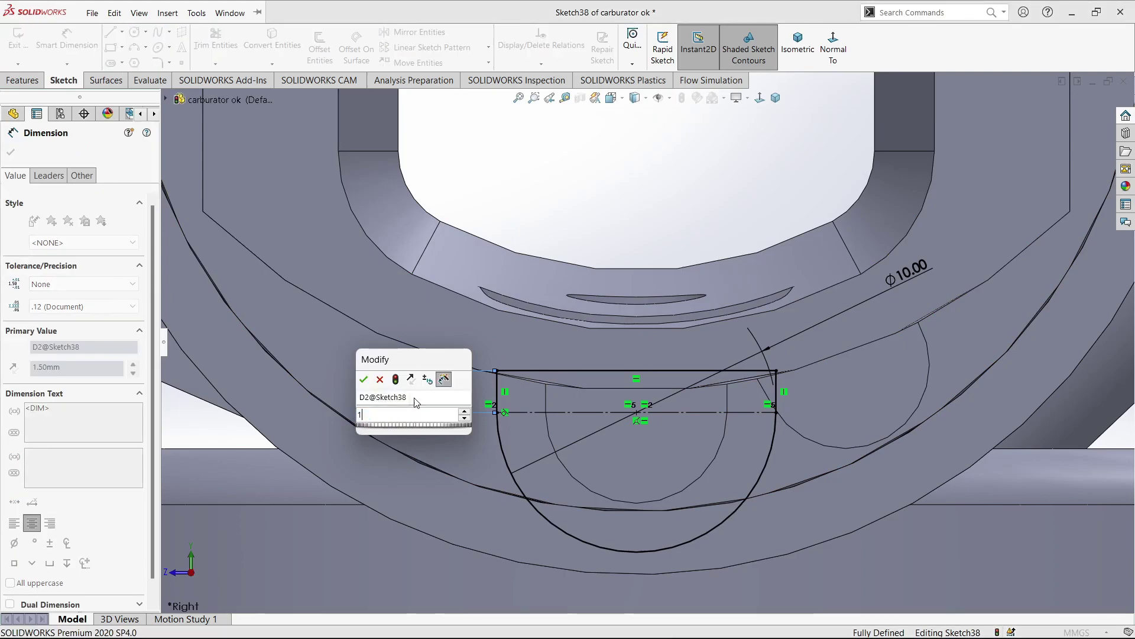
key(Return)
double_click(421, 398)
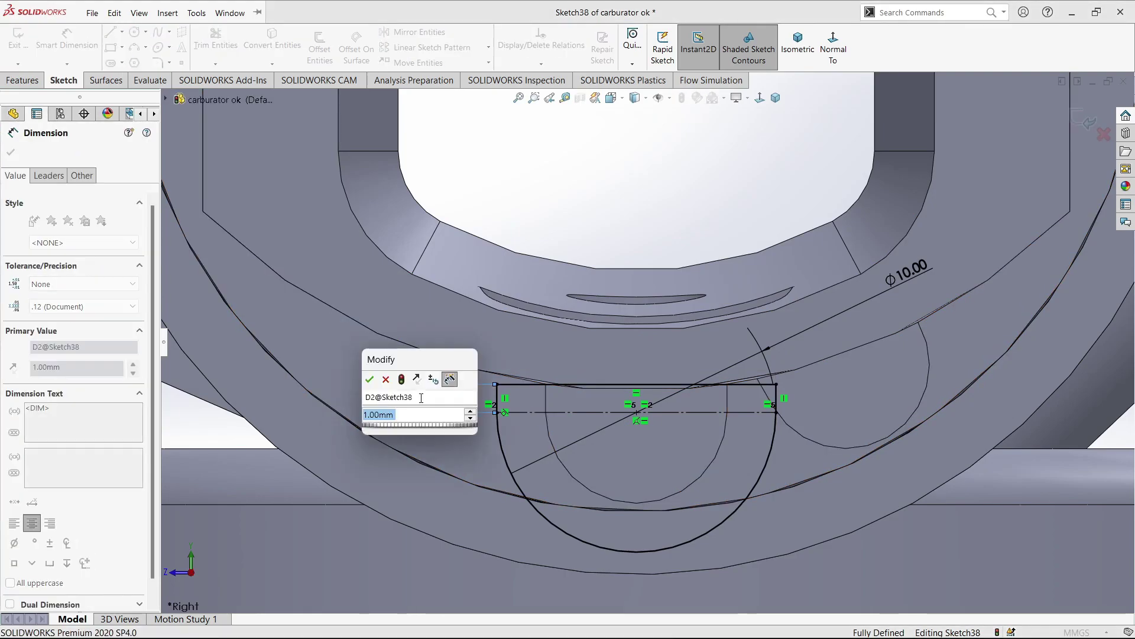
key(Return)
- Start extruding the half-round profile and lengthen it to about 33 mm
key(Escape)
scroll(695, 422, up, 3)
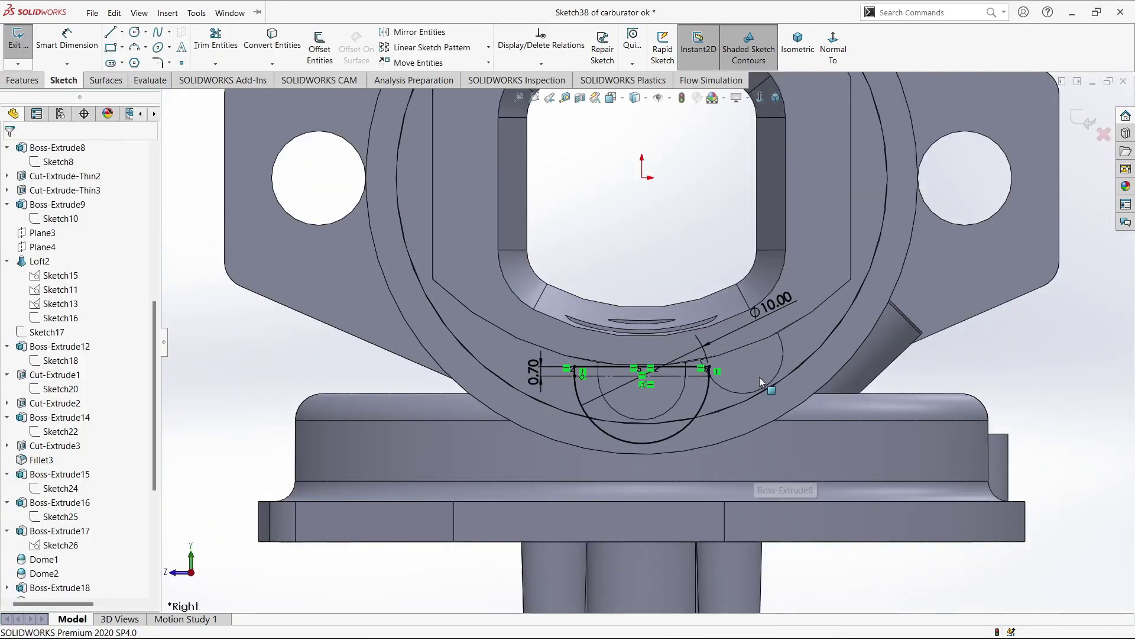
middle_drag(592, 355, 695, 423)
key(e)
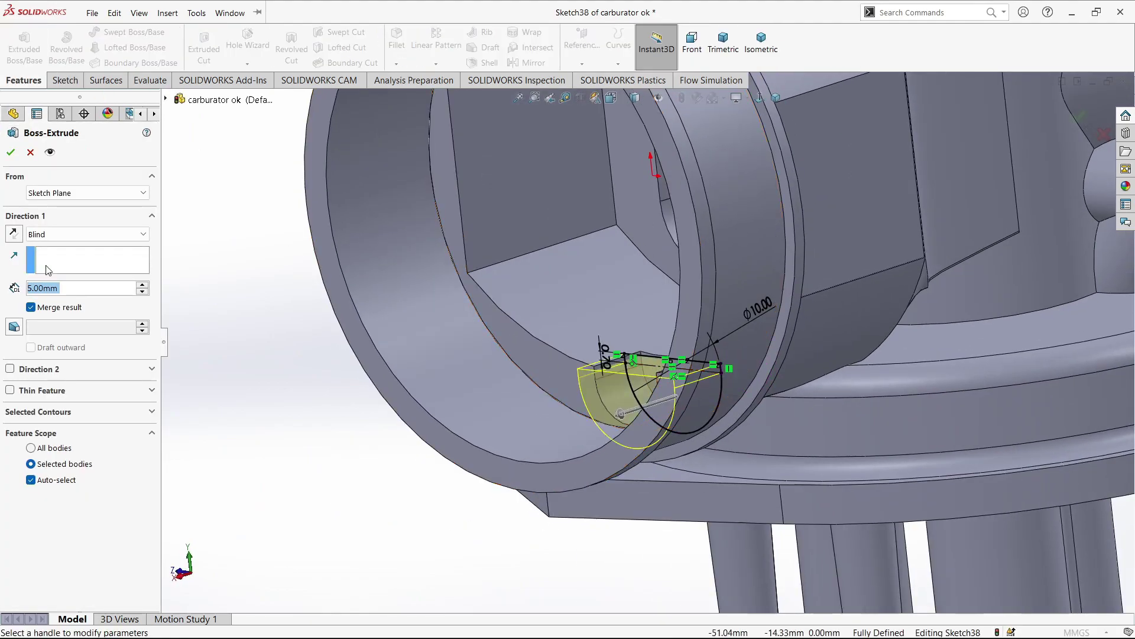
scroll(791, 338, up, 5)
middle_drag(791, 338, 811, 357)
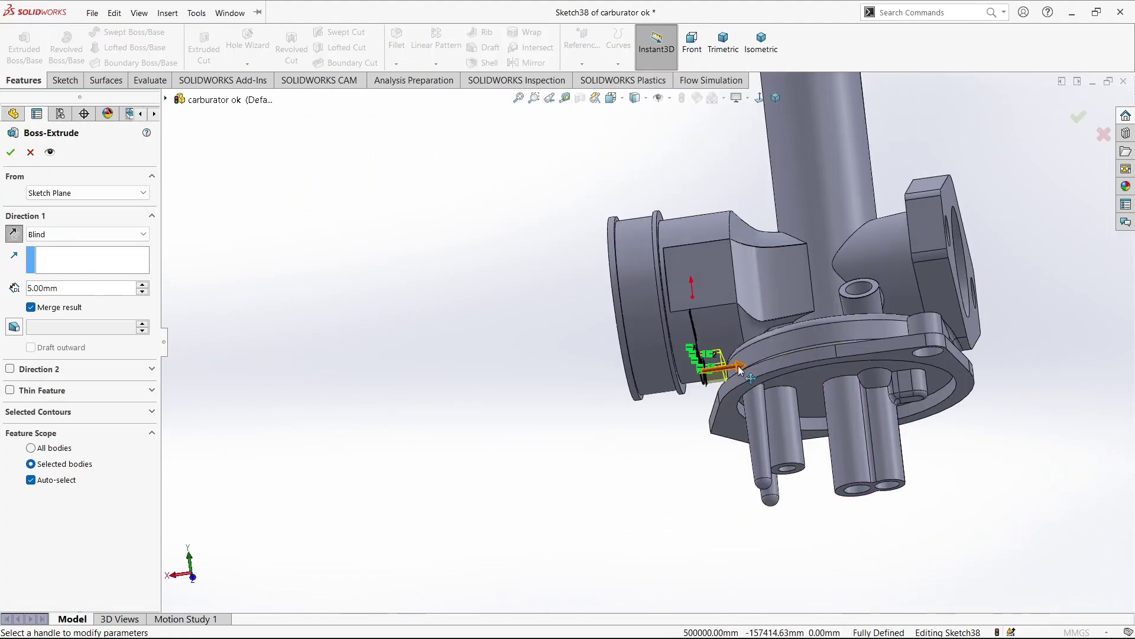
drag(769, 363, 811, 357)
middle_drag(811, 357, 797, 263)
scroll(796, 263, down, 4)
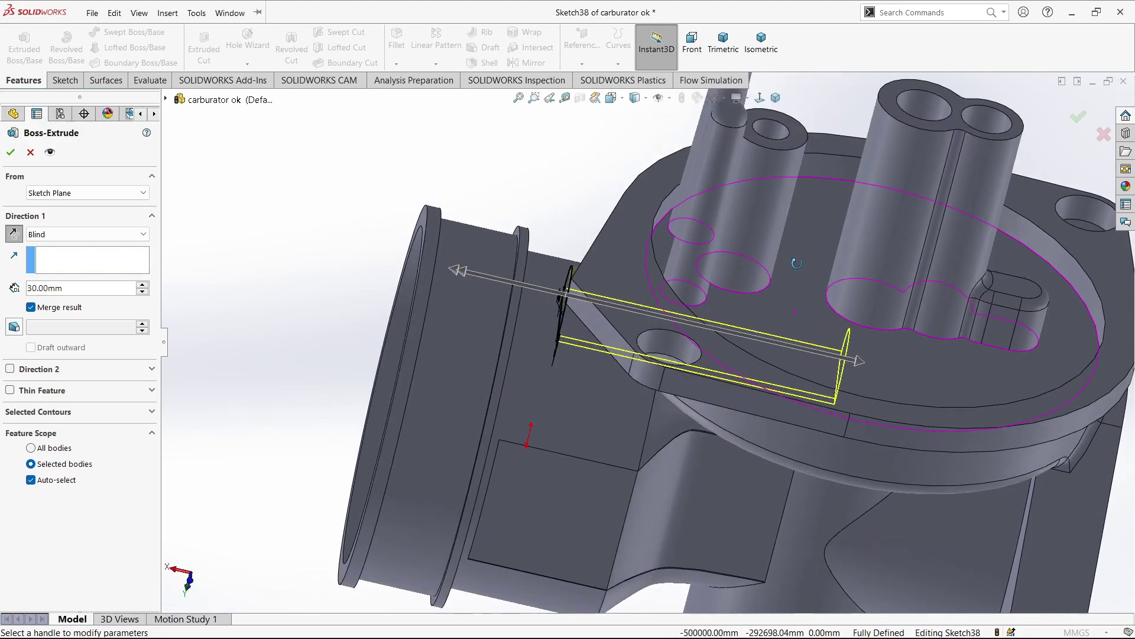
middle_drag(796, 263, 797, 268)
mouse_move(713, 308)
middle_down()
mouse_move(825, 247)
mouse_move(784, 276)
middle_up()
- Drag the depth handle onto the bore's cylinder face so the boss ends Up To Surface
click(825, 248)
drag(784, 277, 792, 302)
mouse_move(793, 303)
middle_down()
mouse_move(836, 477)
mouse_move(786, 414)
middle_up()
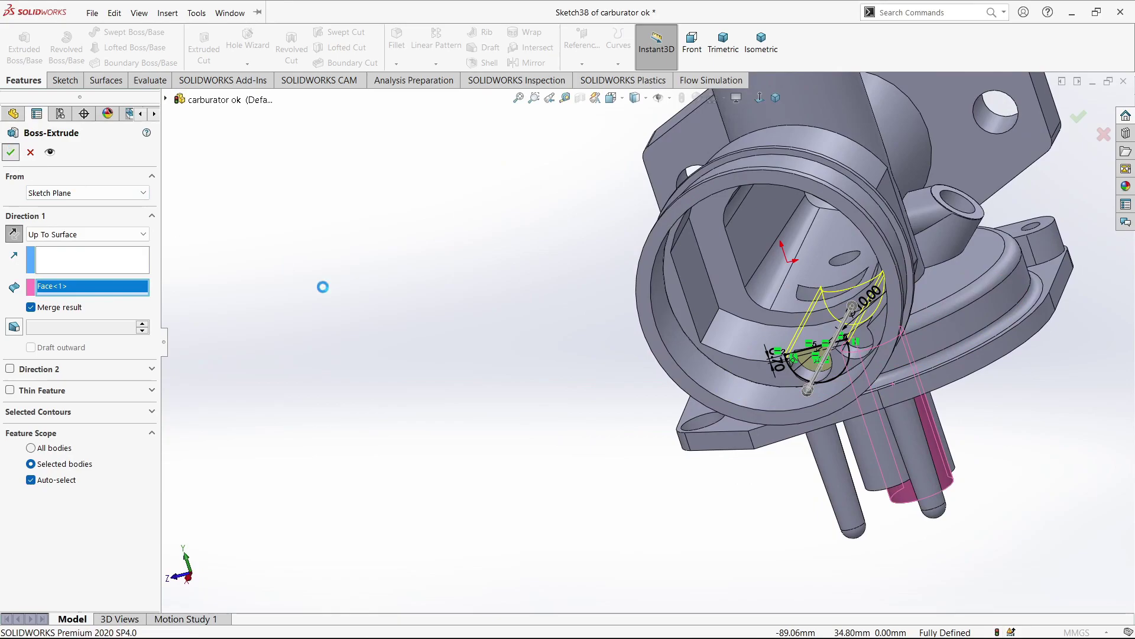
mouse_move(343, 289)
middle_down()
mouse_move(823, 370)
mouse_move(792, 485)
mouse_move(760, 426)
mouse_move(968, 292)
middle_up()
scroll(823, 370, down, 5)
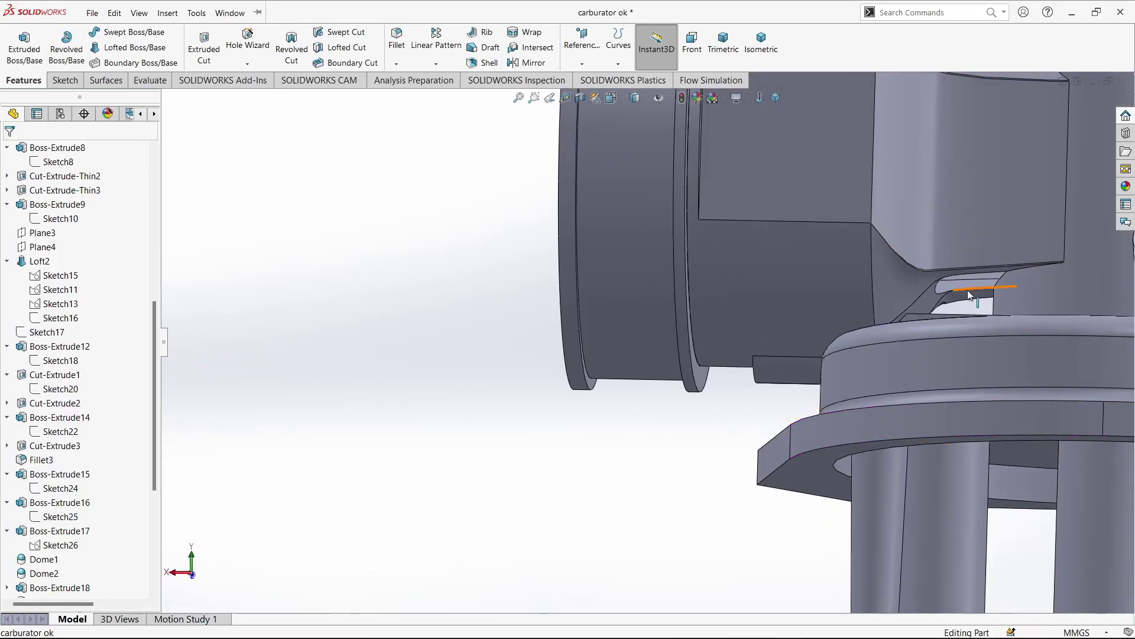
- Sketch on the slot's flat face and convert its edges into the sketch
click(970, 331)
mouse_move(967, 349)
middle_down()
mouse_move(946, 331)
mouse_move(962, 360)
middle_up()
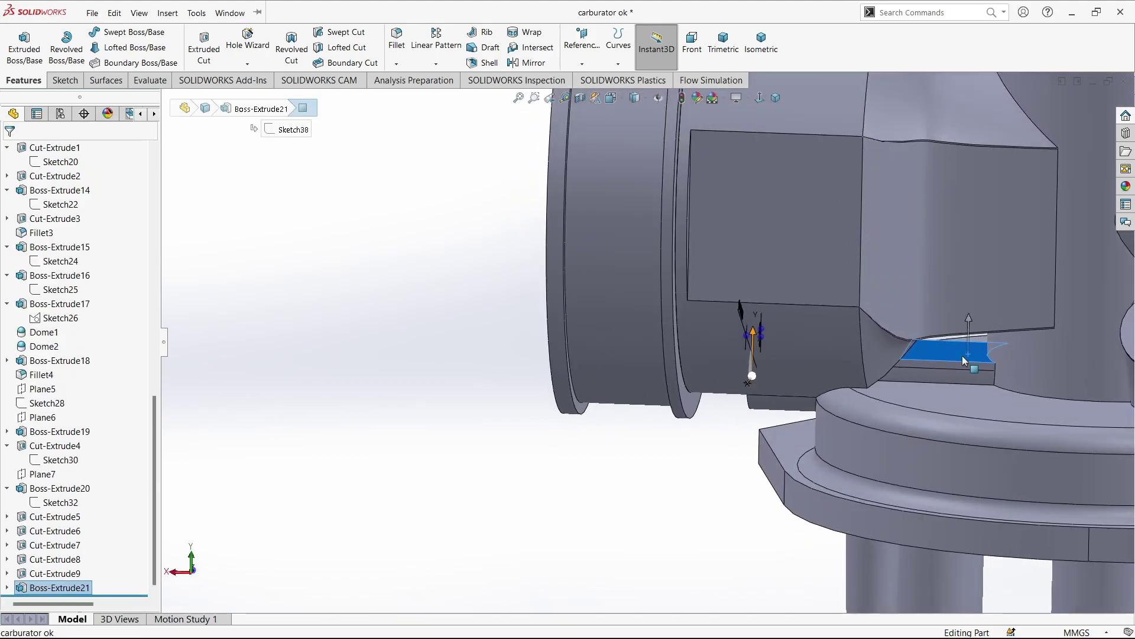
click(65, 79)
click(19, 44)
click(266, 45)
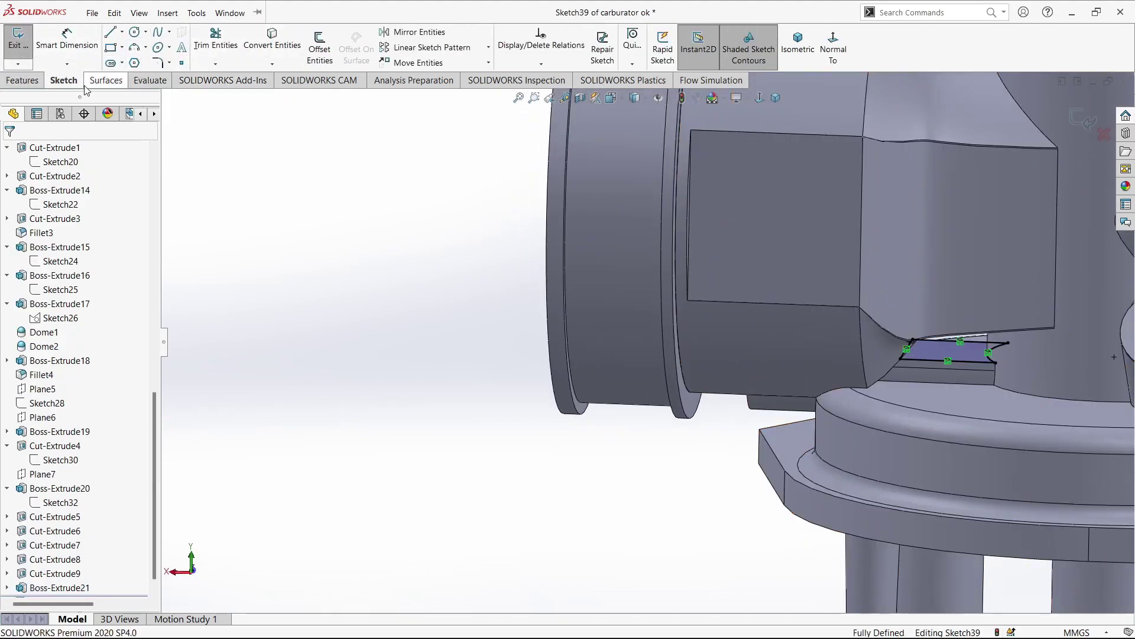
- Set up a 25 mm Blind boss from the slot outline with a 10° outward draft
click(23, 80)
click(21, 50)
scroll(922, 355, down, 3)
click(899, 349)
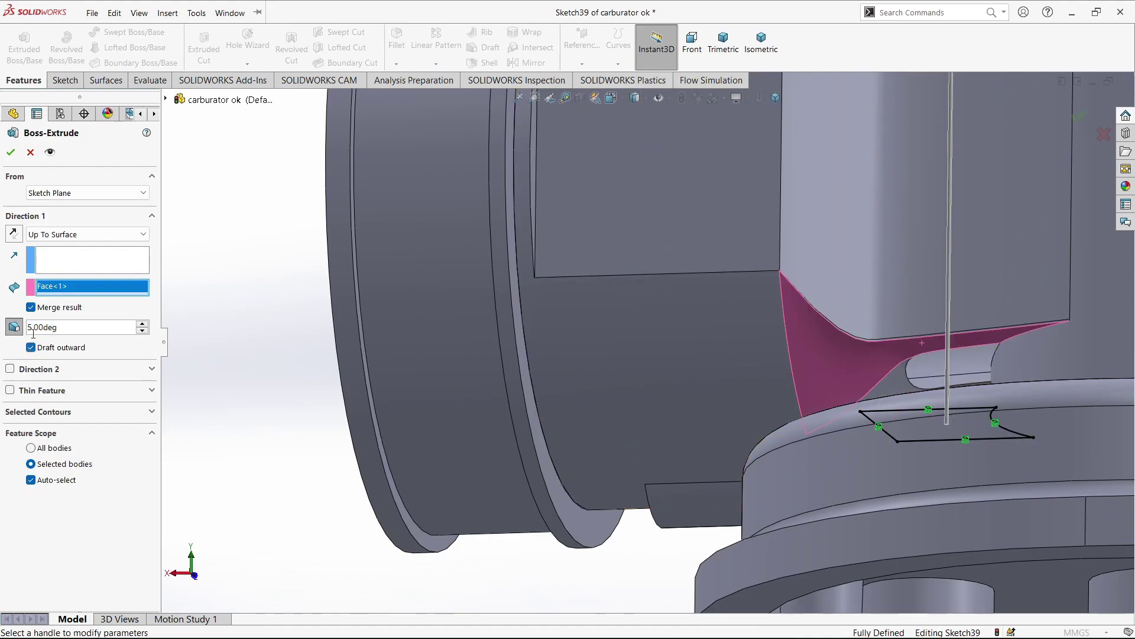
click(88, 234)
text(10)
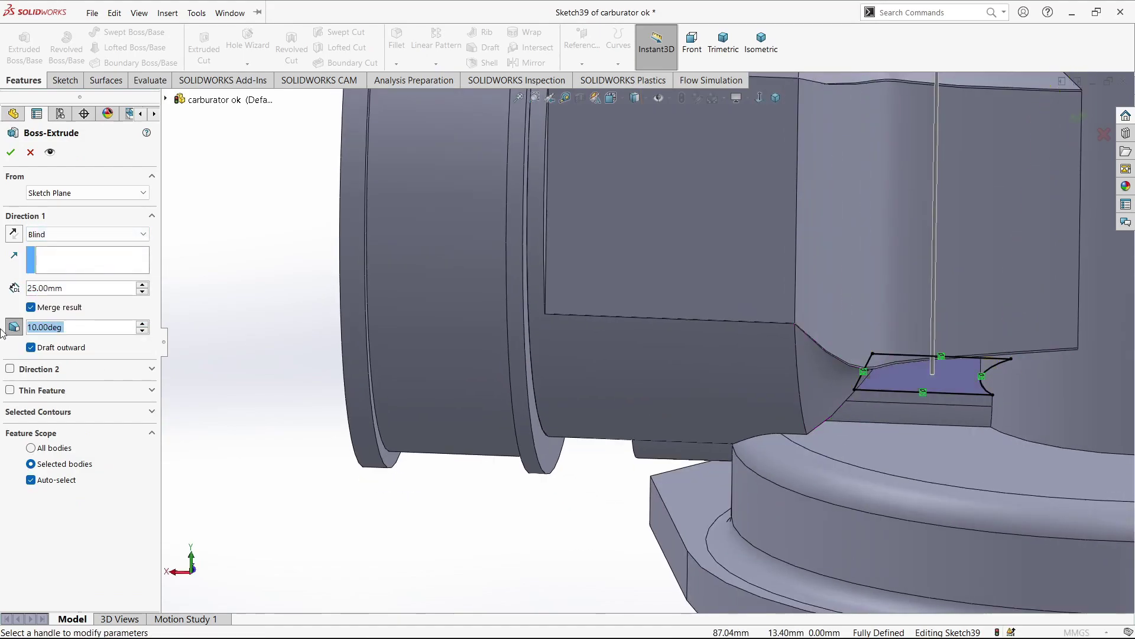
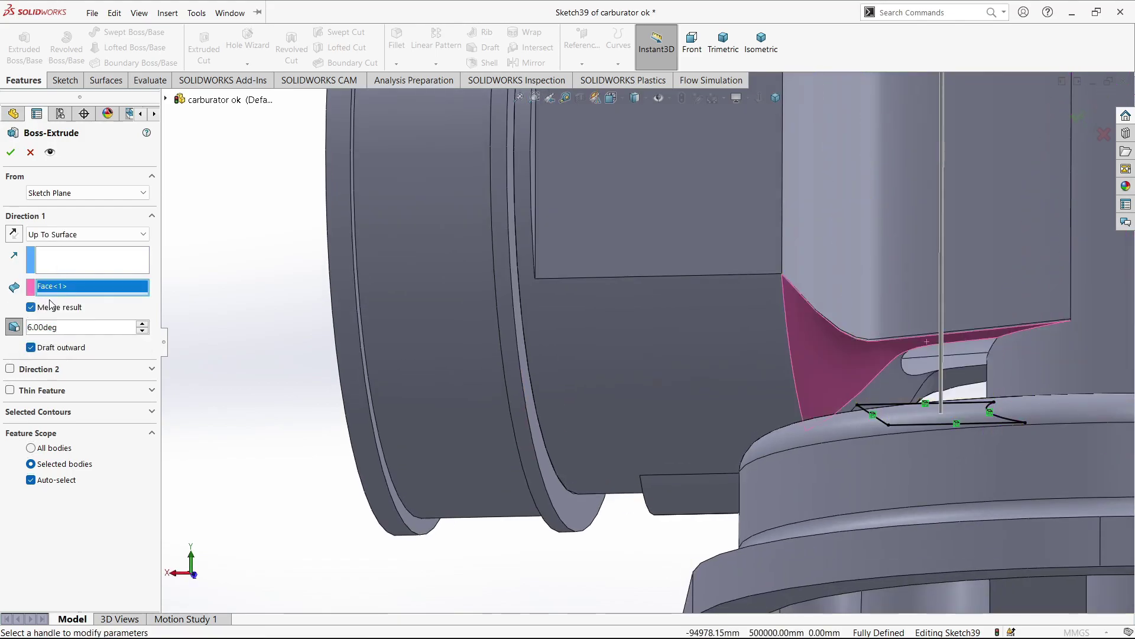
- Cancel the drafted extrude and offset the Sketch39 web profile by 2 mm
scroll(927, 400, down, 5)
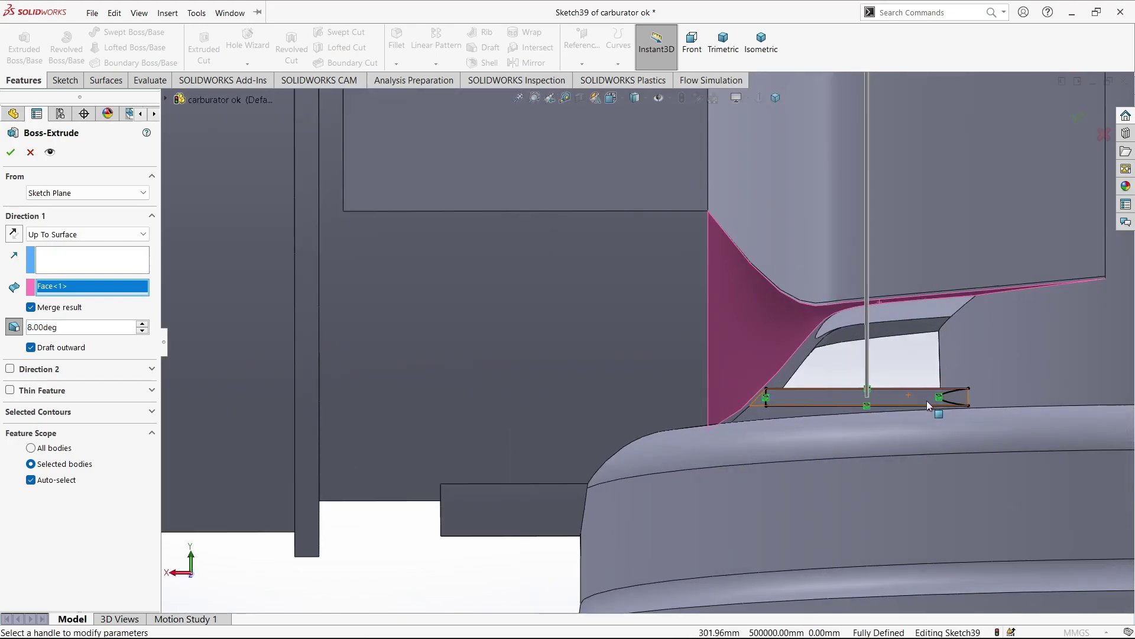
middle_drag(927, 399, 900, 434)
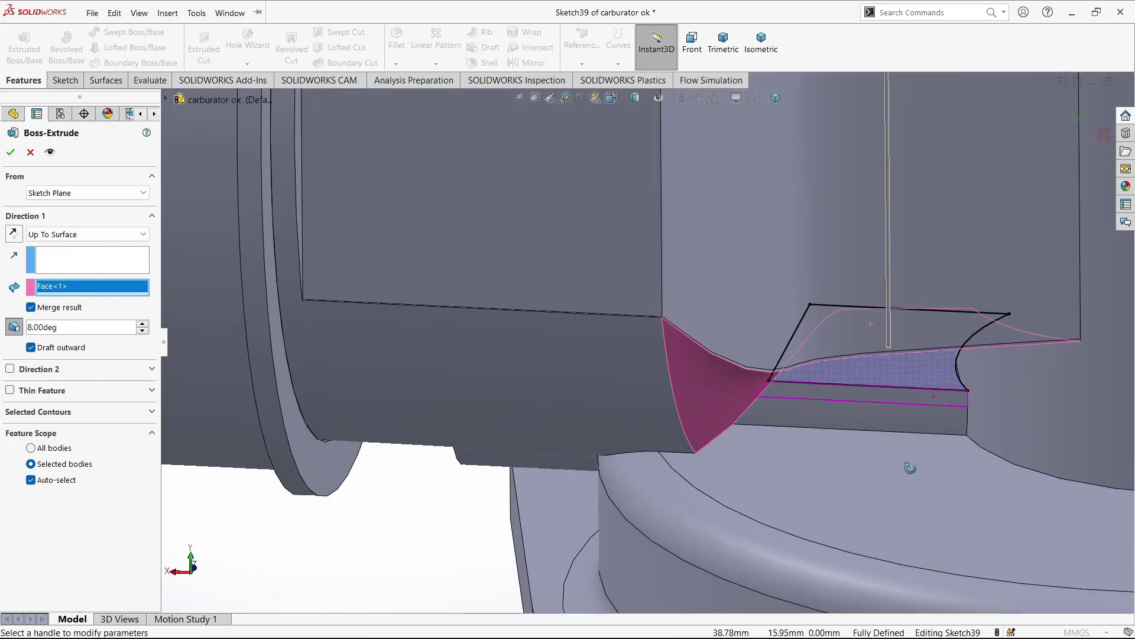
key(Escape)
click(827, 384)
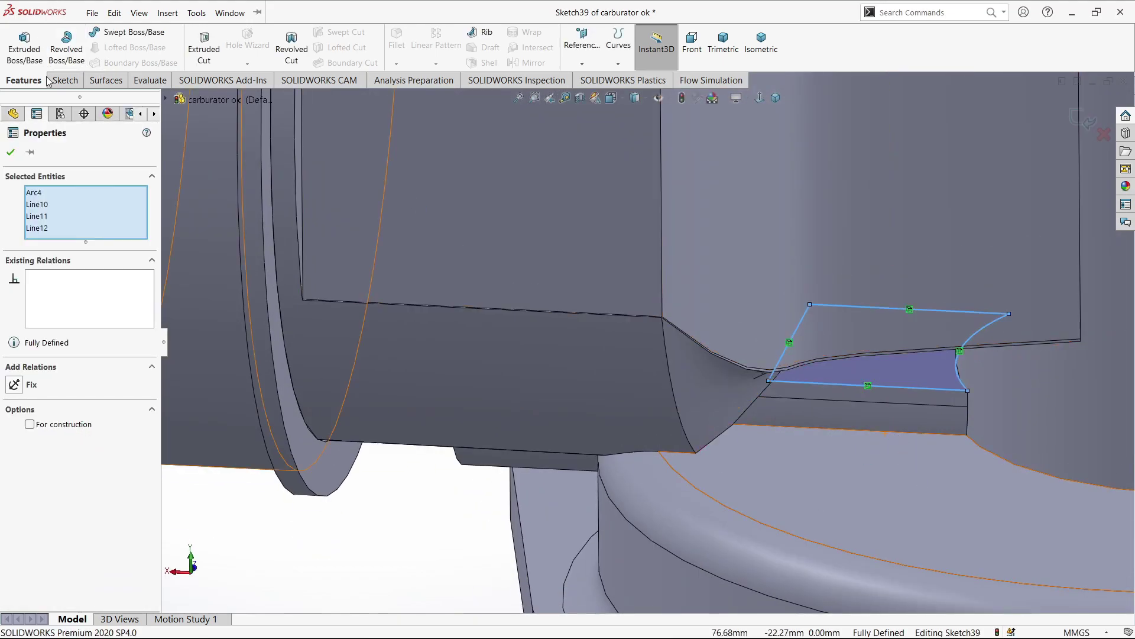
click(65, 80)
click(310, 45)
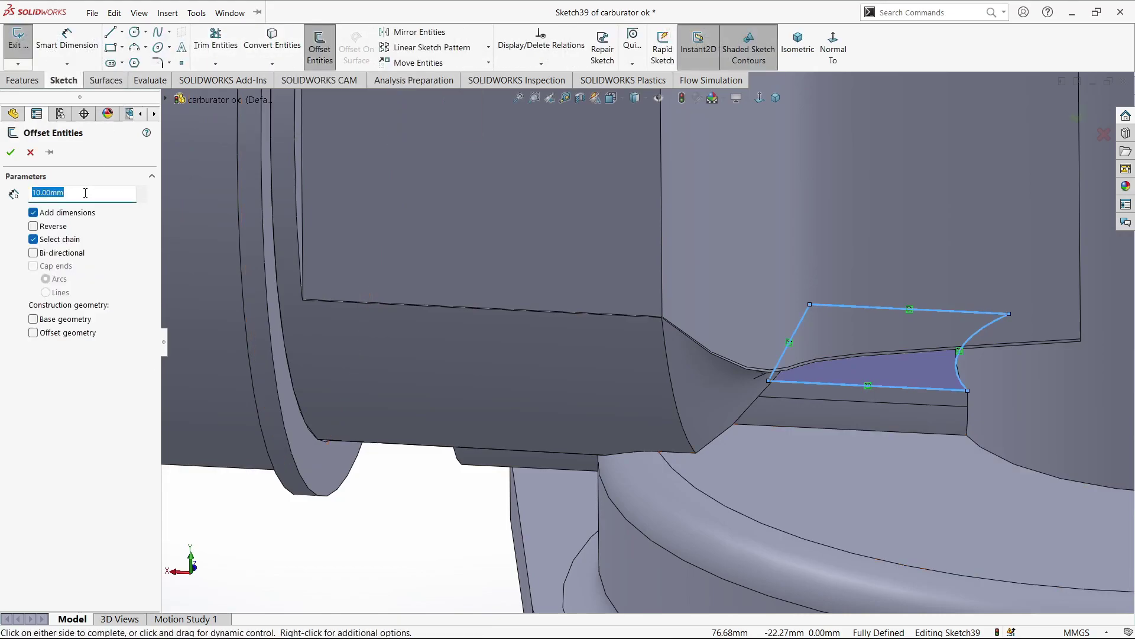
text(2)
middle_drag(414, 266, 54, 153)
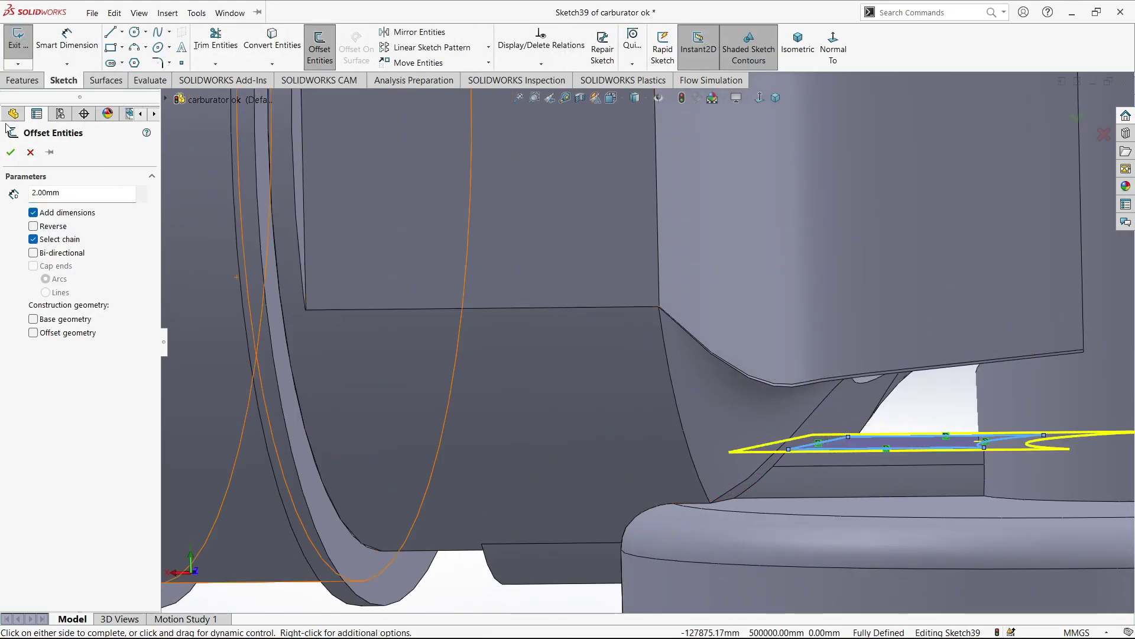
click(10, 152)
- Convert the extra offset sketch lines into construction geometry
middle_drag(739, 414, 825, 442)
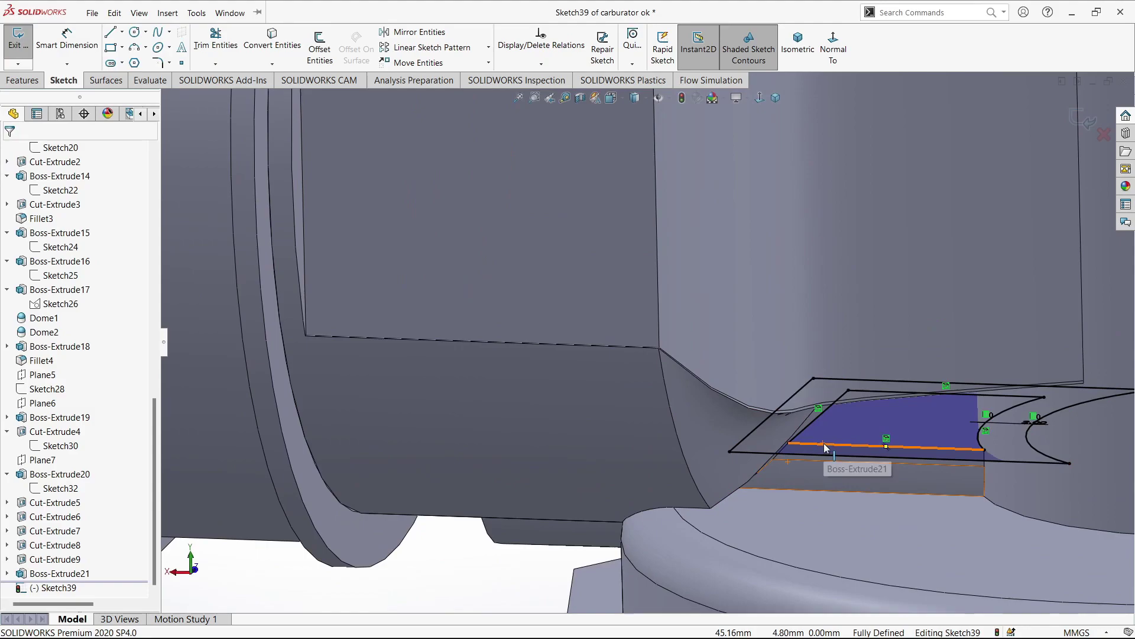
drag(813, 338, 905, 428)
click(956, 392)
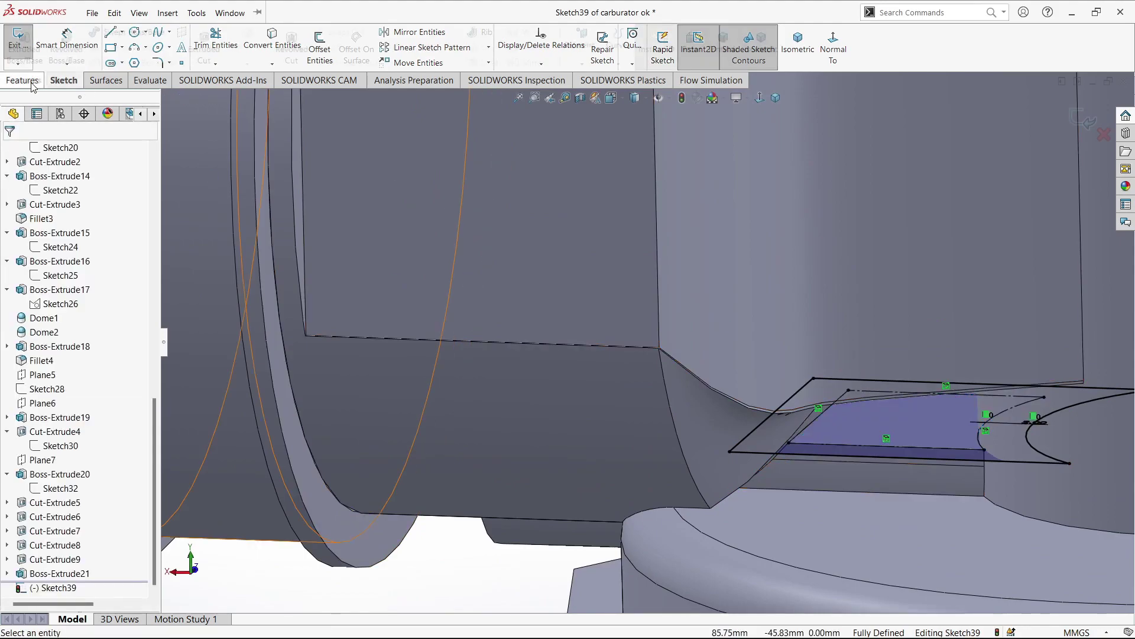
click(22, 80)
- Extrude Sketch39 Up To Next in Direction 1 and Up To Surface on the base face in Direction 2
click(24, 47)
middle_drag(843, 492, 794, 379)
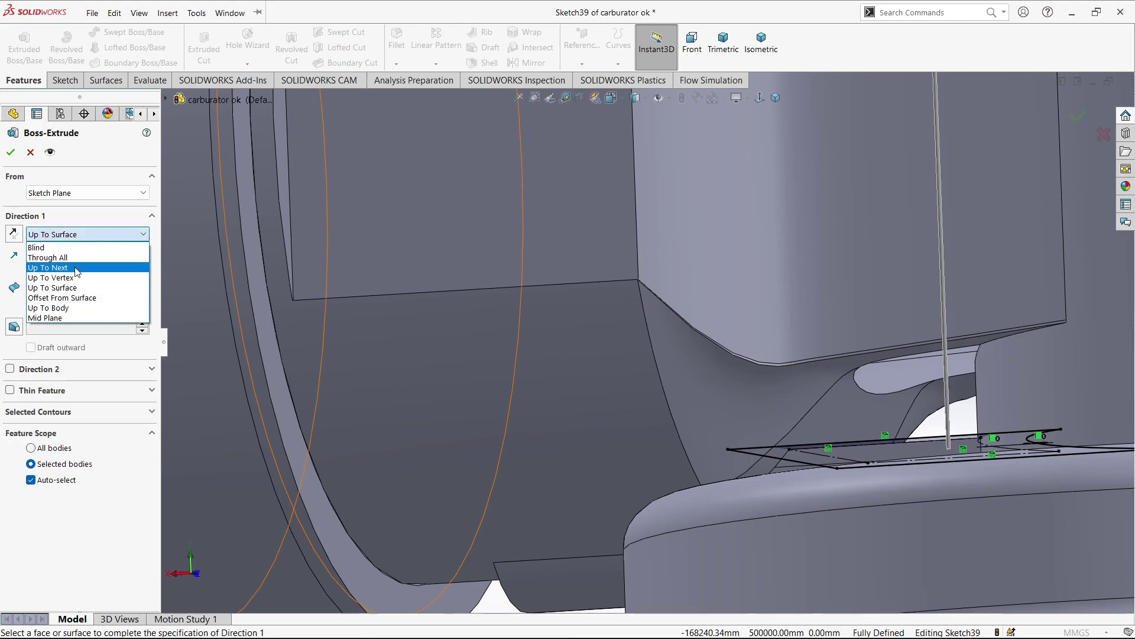
click(76, 272)
key(ctrl+4)
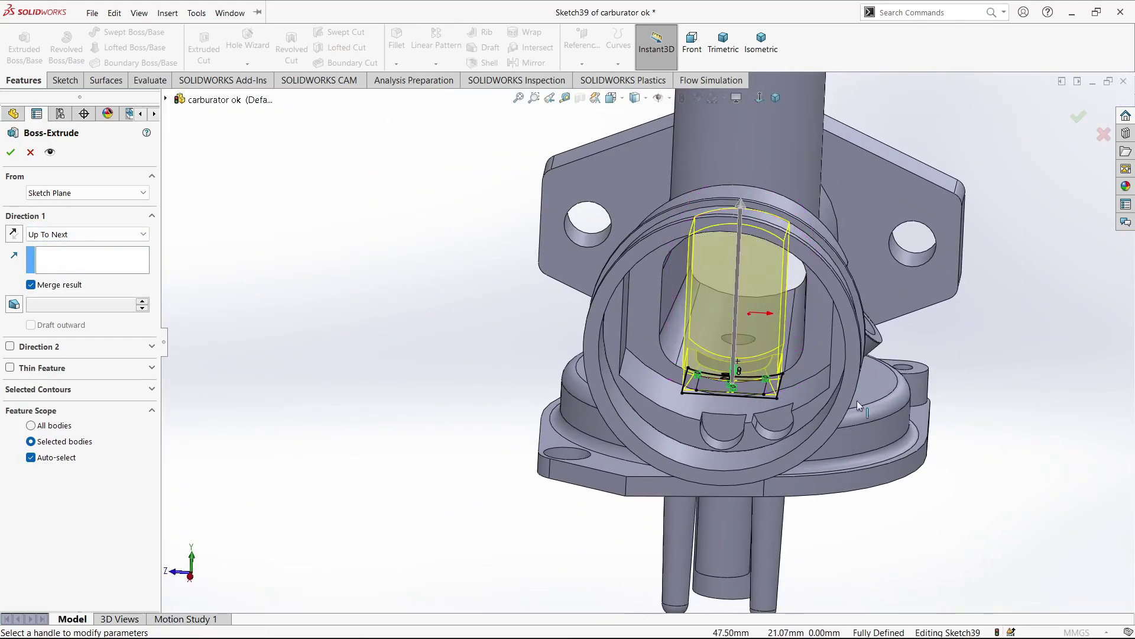
mouse_move(857, 400)
middle_down()
mouse_move(603, 359)
mouse_move(669, 389)
mouse_move(828, 355)
mouse_move(816, 390)
middle_up()
click(11, 347)
click(87, 363)
click(53, 407)
click(839, 353)
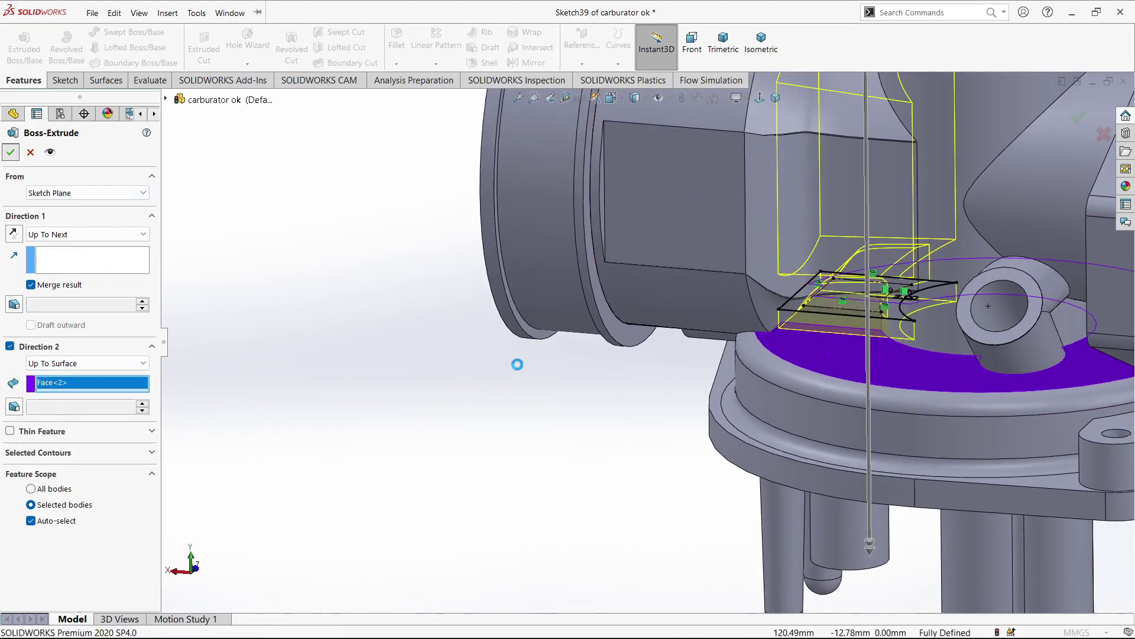
middle_drag(516, 364, 935, 343)
- Sketch on the intake's inner face, convert its edges, and cut it 40 mm blind
click(733, 278)
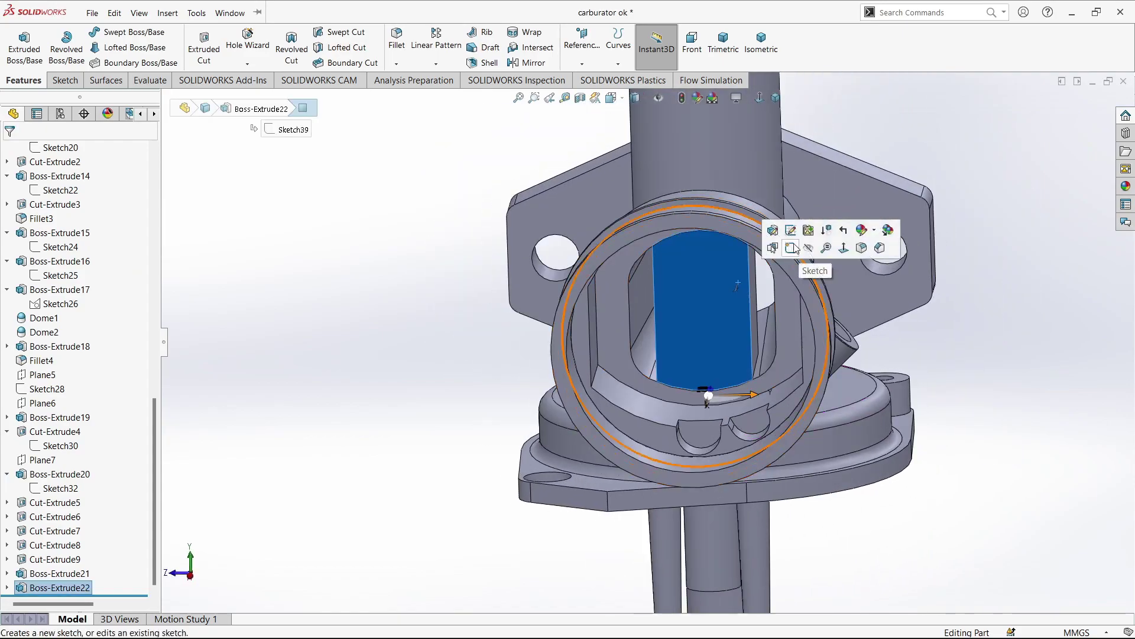
click(792, 247)
click(269, 38)
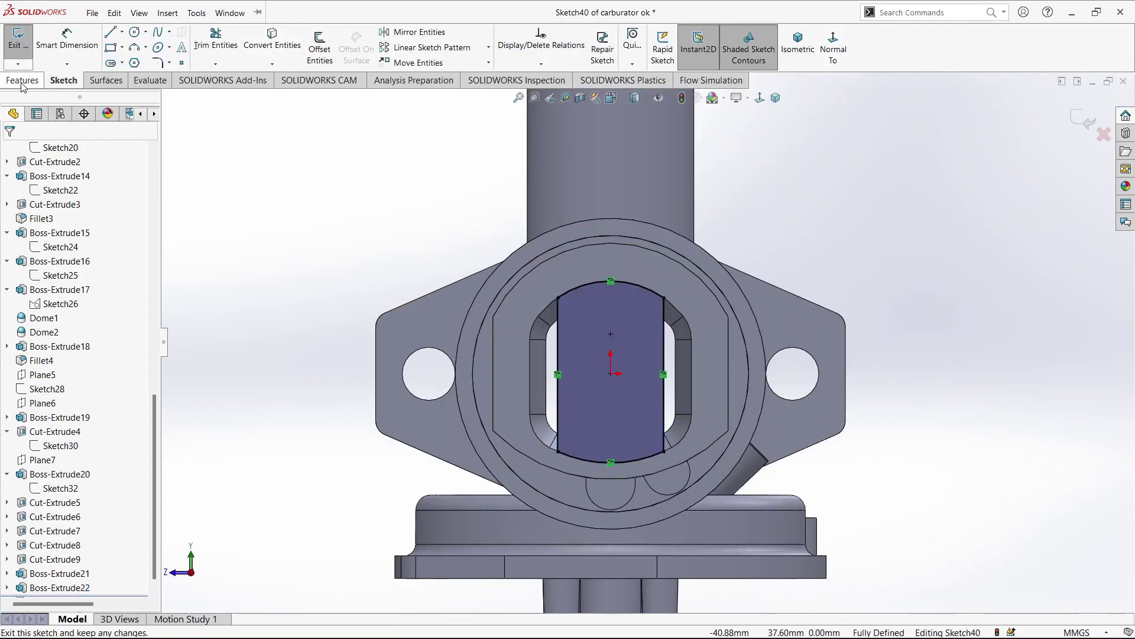
click(23, 80)
click(204, 48)
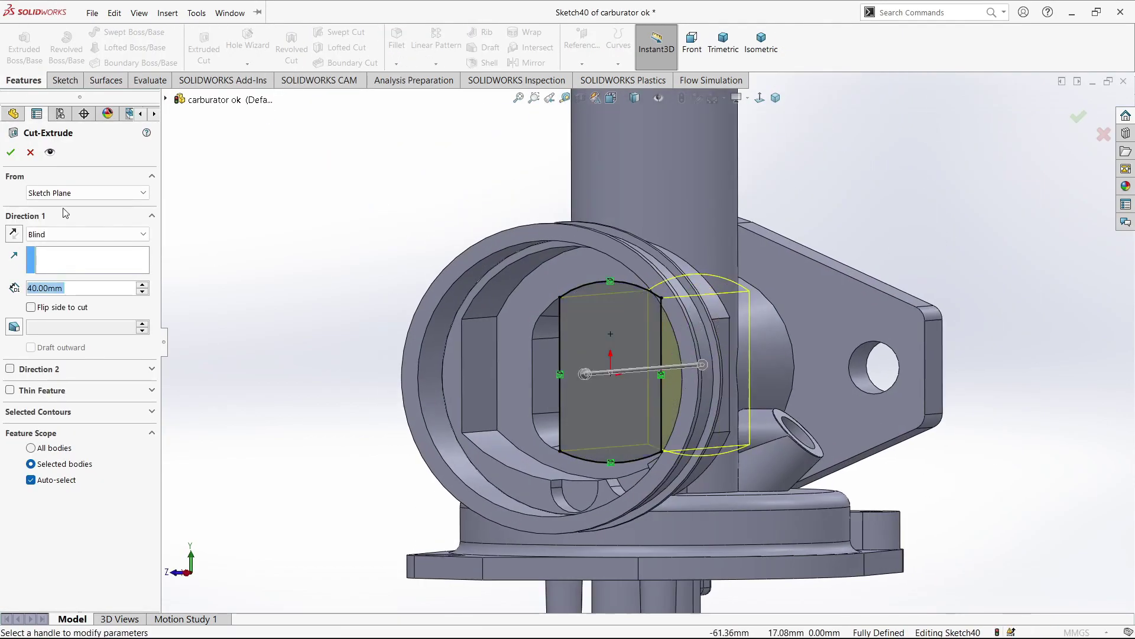
- Edit Cut-Extrude10 to affect all bodies with a 2.50° draft
middle_drag(574, 318, 607, 408)
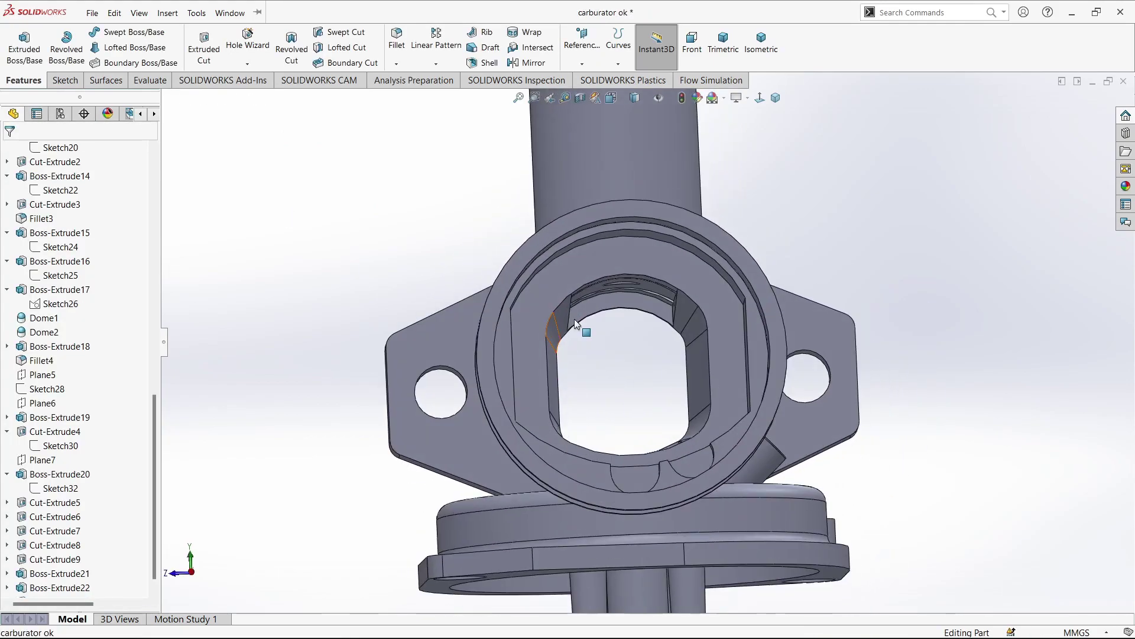
click(74, 555)
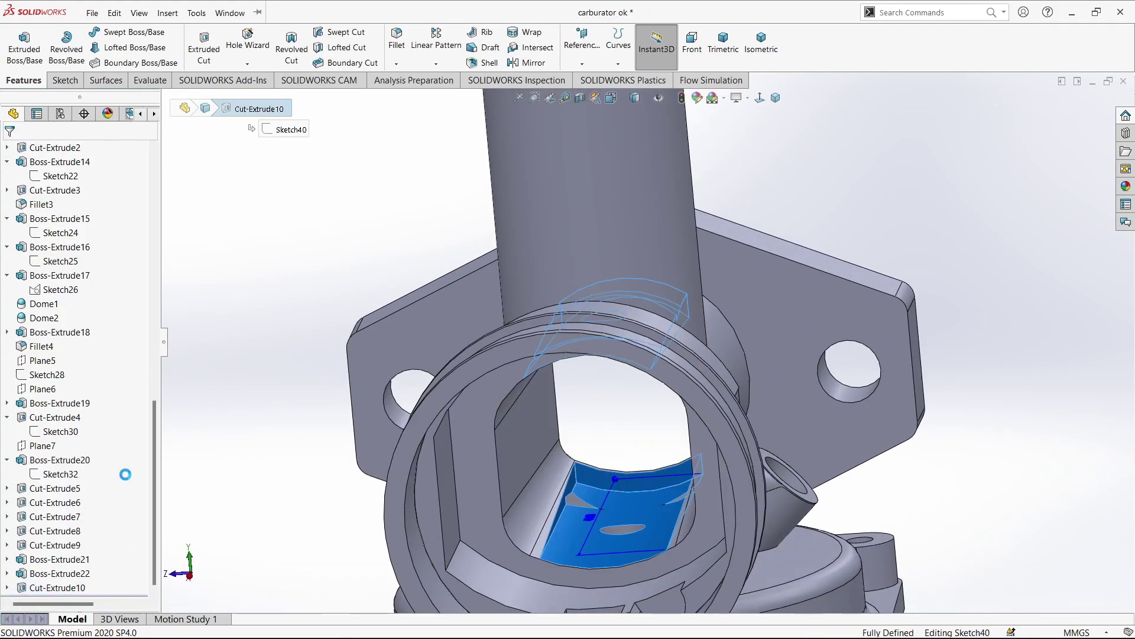
click(31, 426)
click(14, 327)
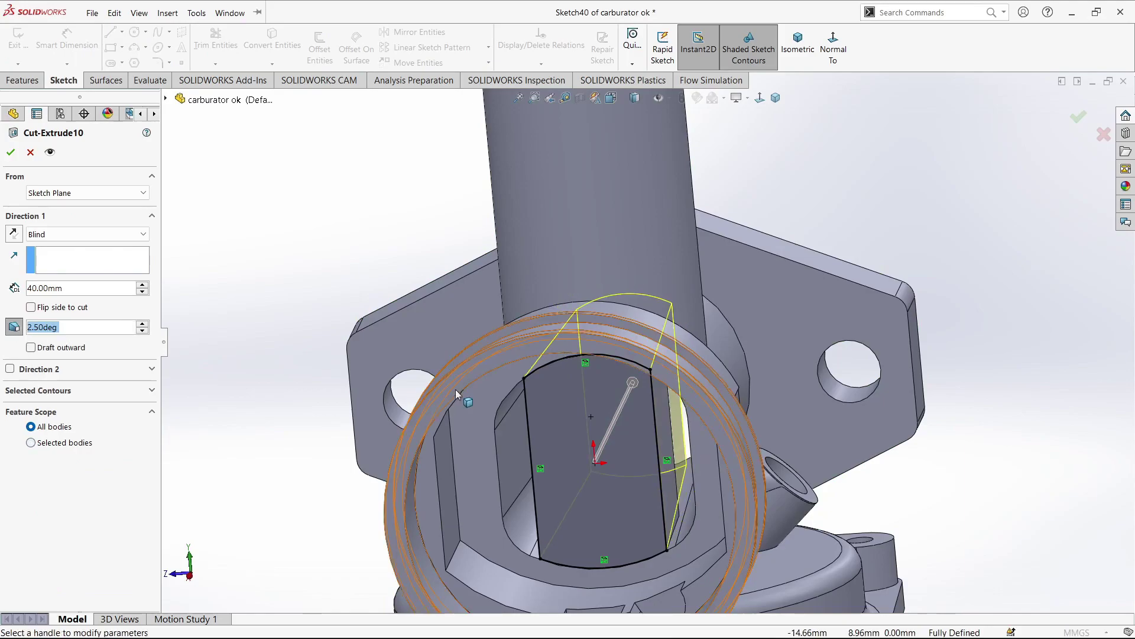
middle_drag(462, 392, 414, 331)
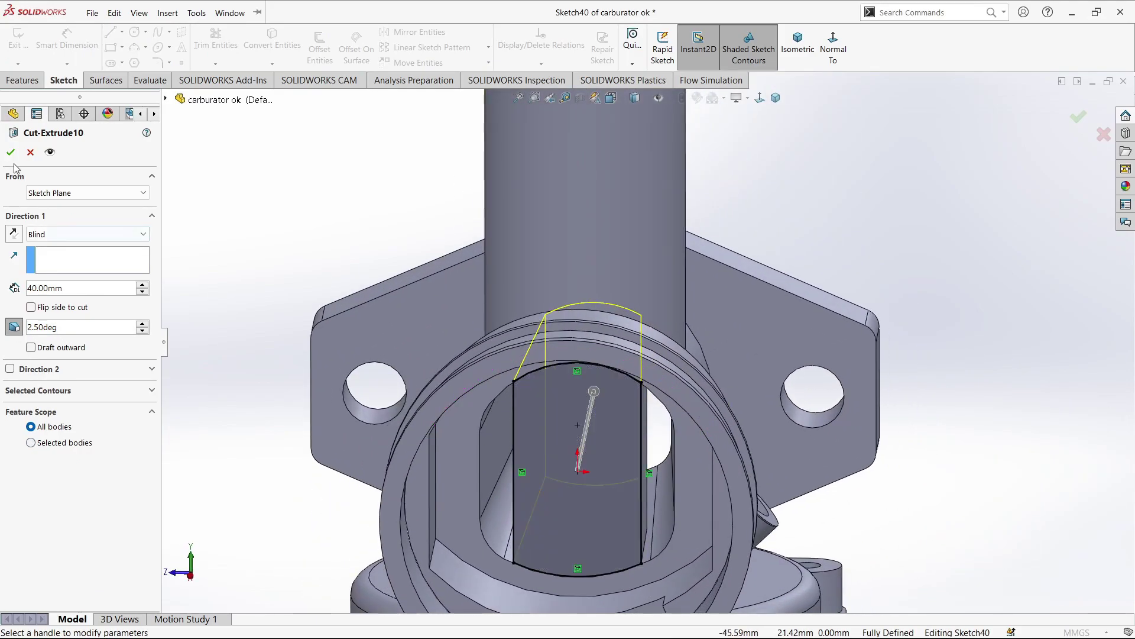
key(Return)
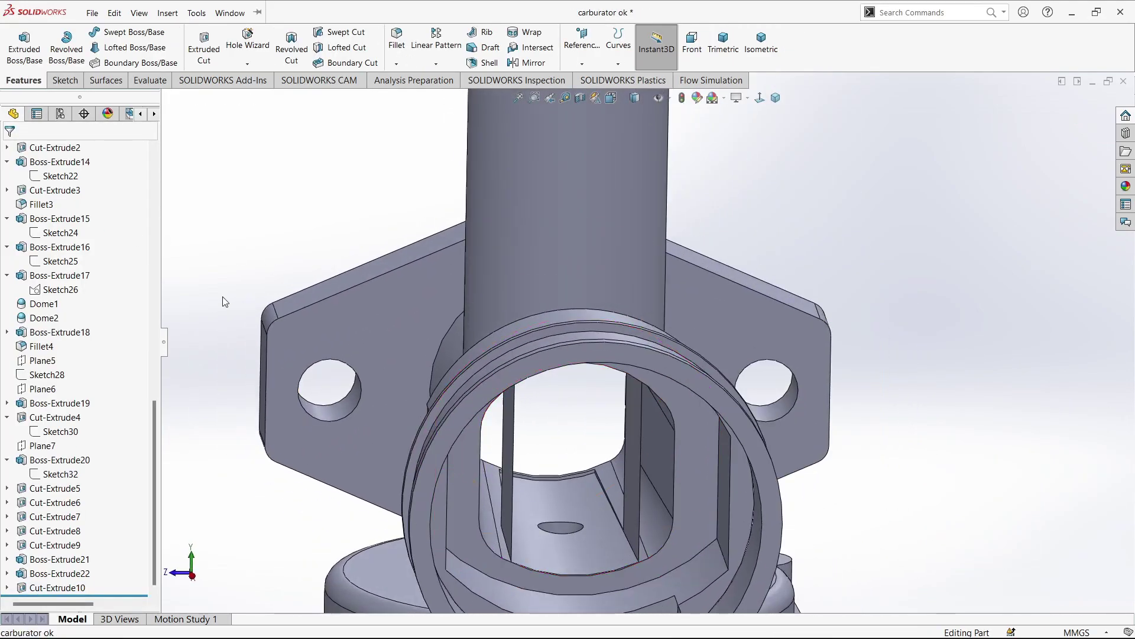
- Delete Cut-Extrude10 and its leftover Sketch40
click(43, 589)
right_click(42, 589)
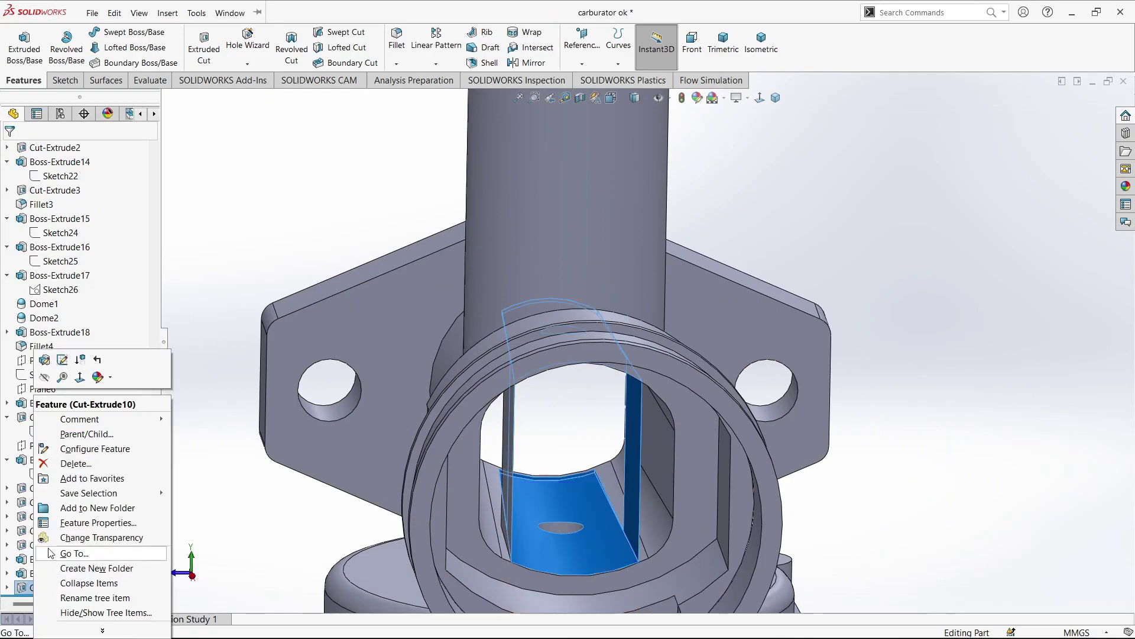
click(70, 463)
click(237, 56)
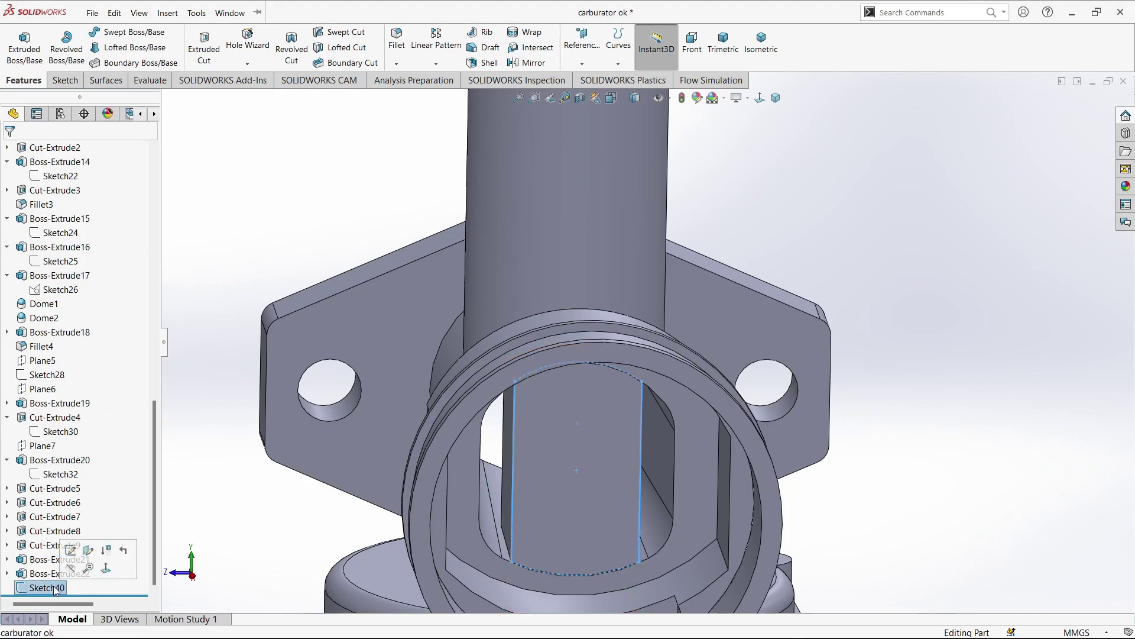
key(Delete)
click(222, 229)
- Browse Cut-Extrude5, 4, 3 and 7 in the tree to locate Sketch35
click(51, 502)
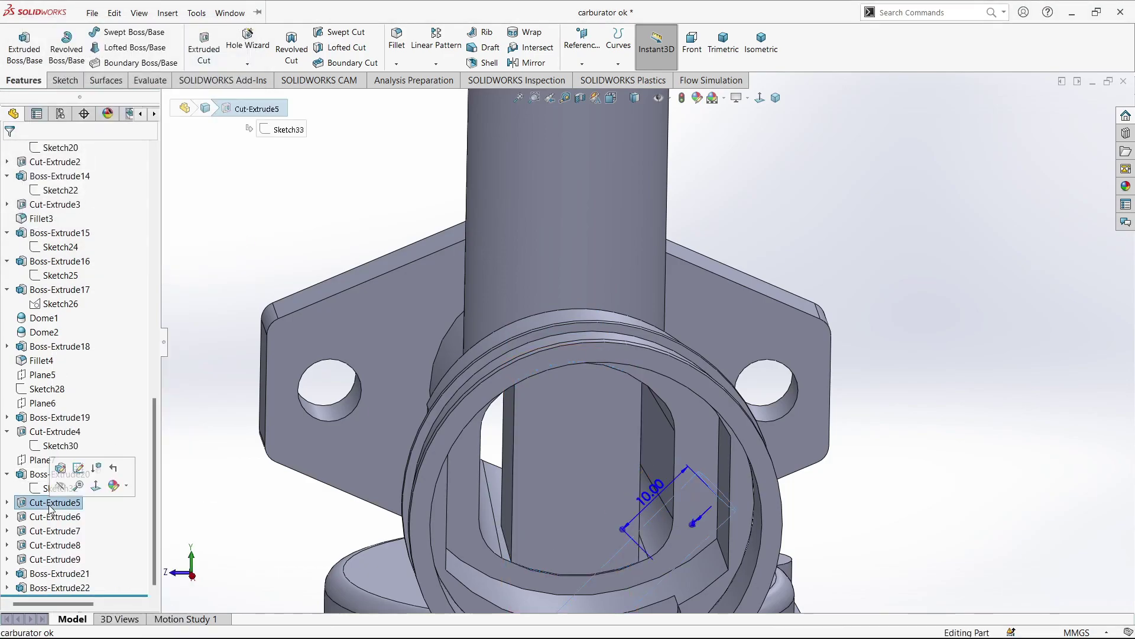
click(51, 431)
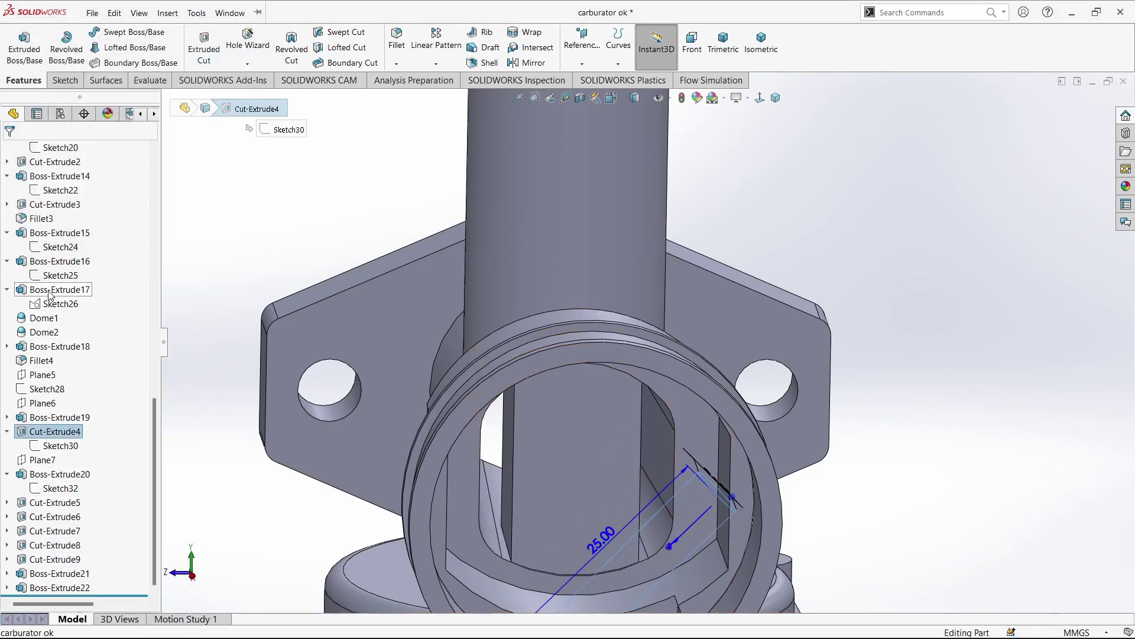
click(54, 204)
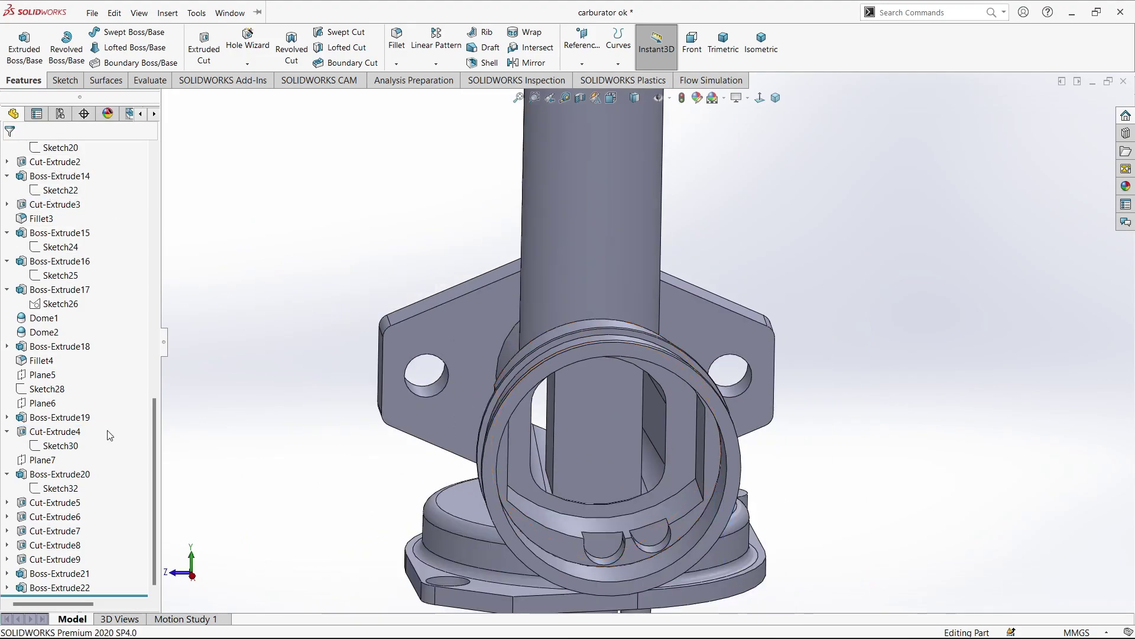
click(51, 530)
click(7, 531)
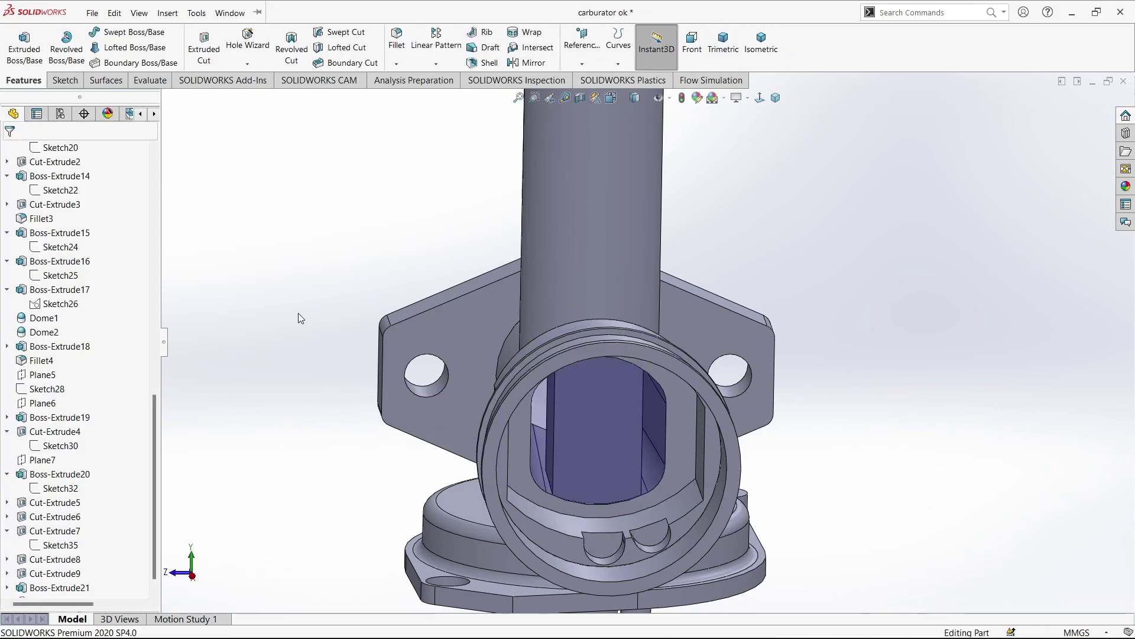
click(47, 431)
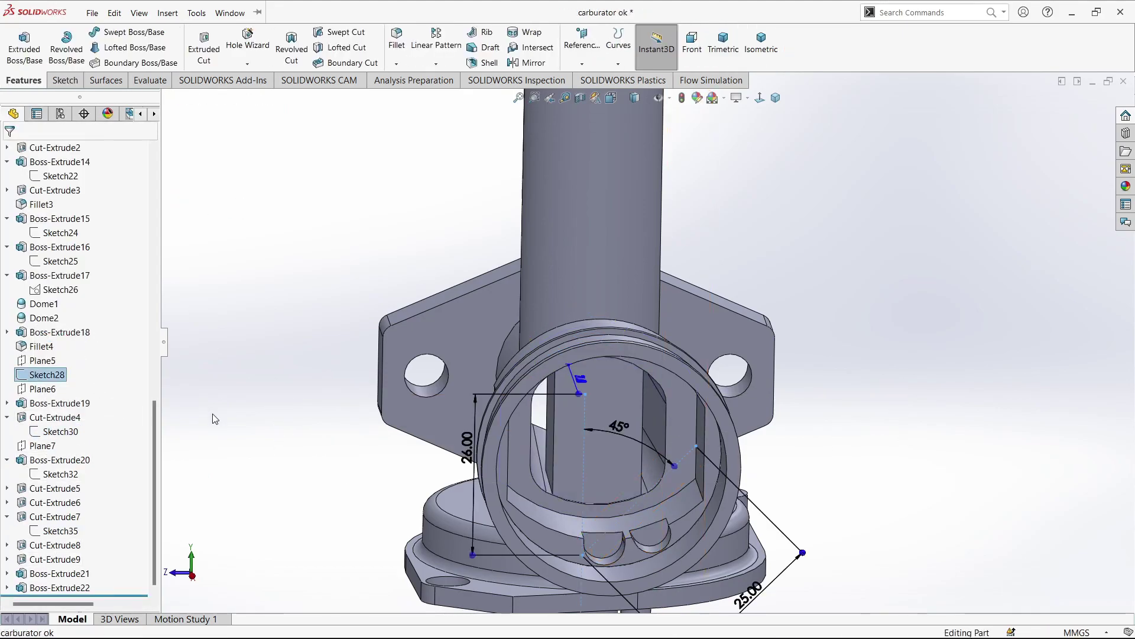
click(59, 529)
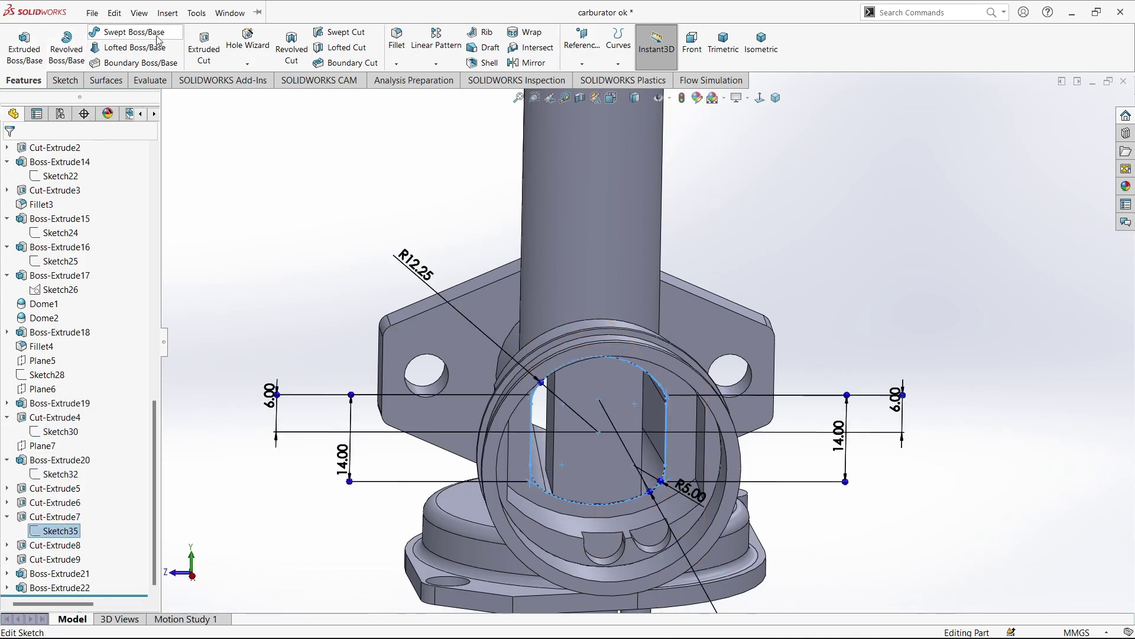
- Give the Cut-Extrude7 intake cut a 3.00° draft and show the part isometrically
click(14, 327)
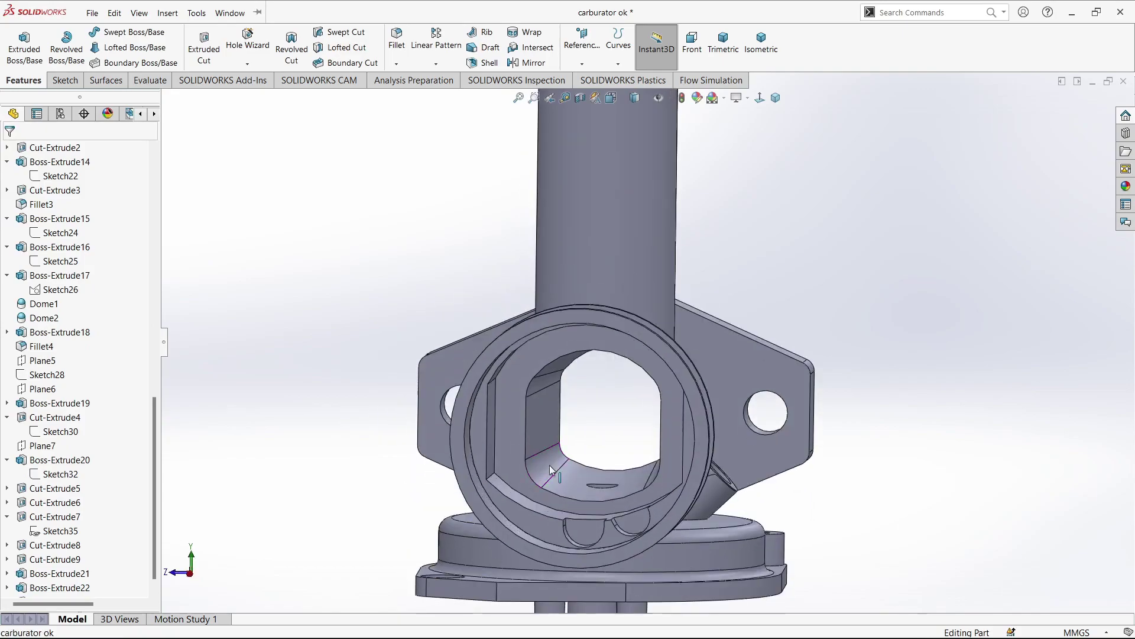
middle_drag(243, 268, 689, 472)
key(ctrl+7)
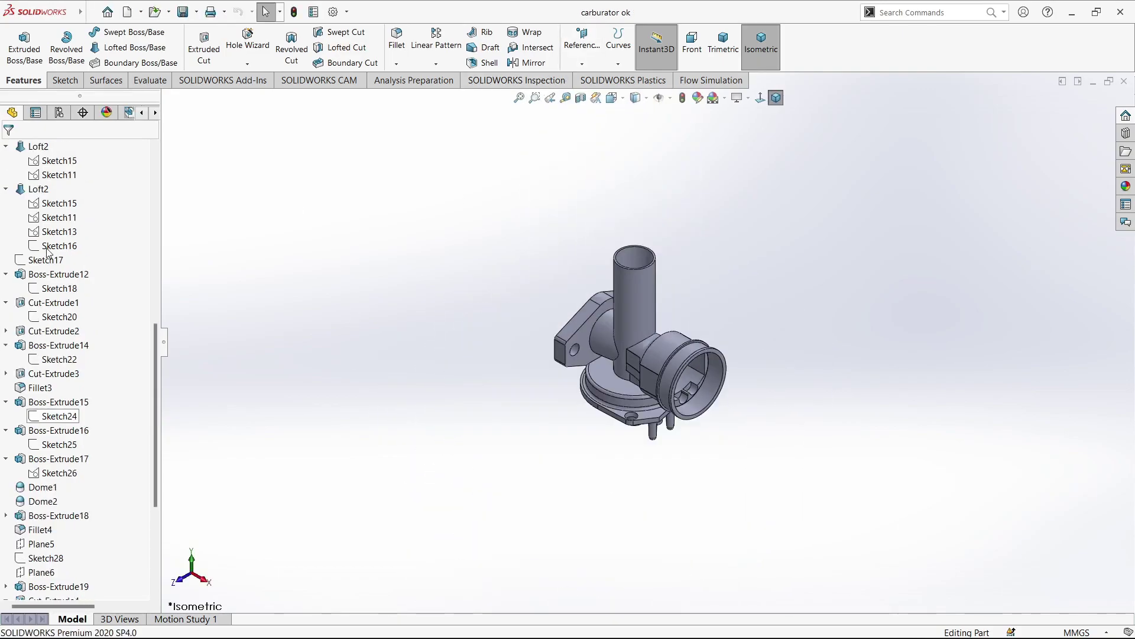
click(482, 261)
click(582, 64)
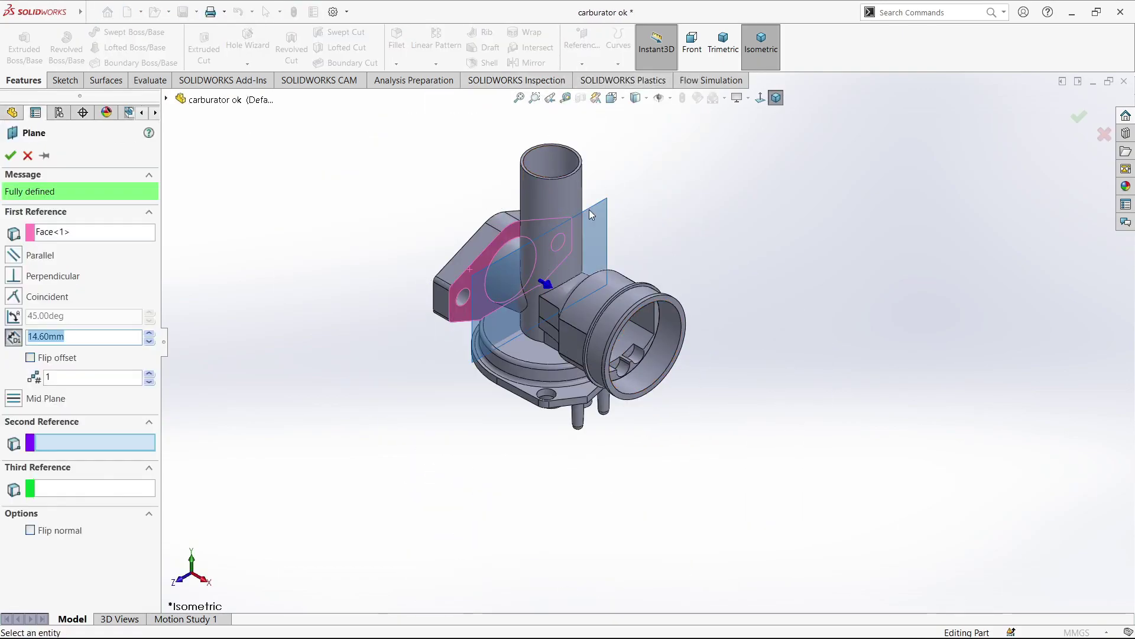
scroll(528, 329, down, 2)
click(148, 334)
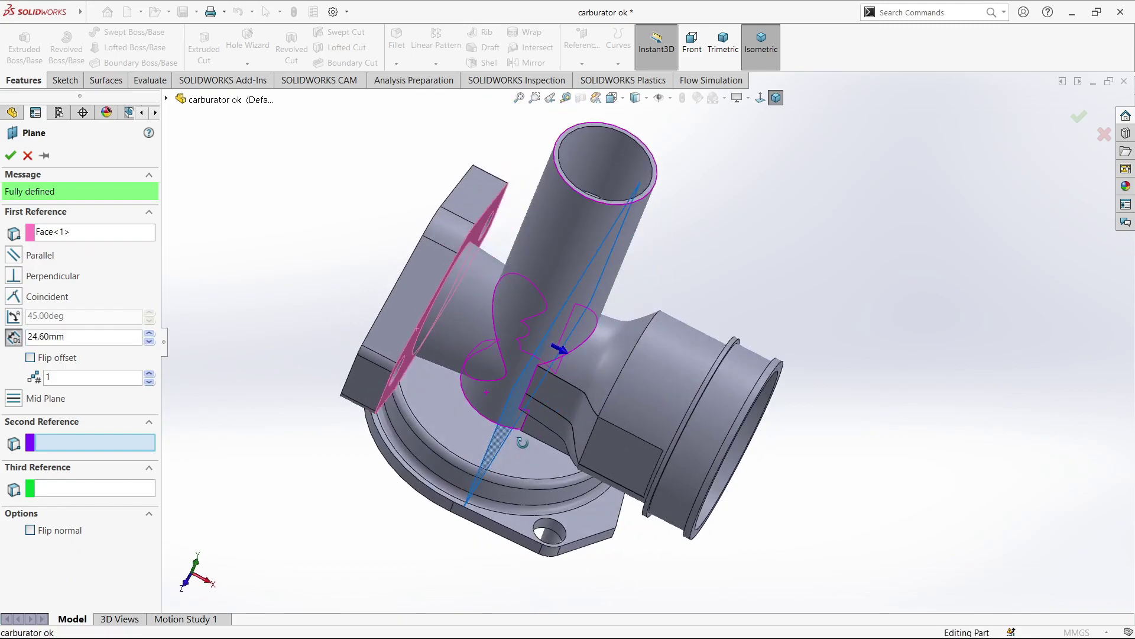
middle_drag(414, 355, 545, 405)
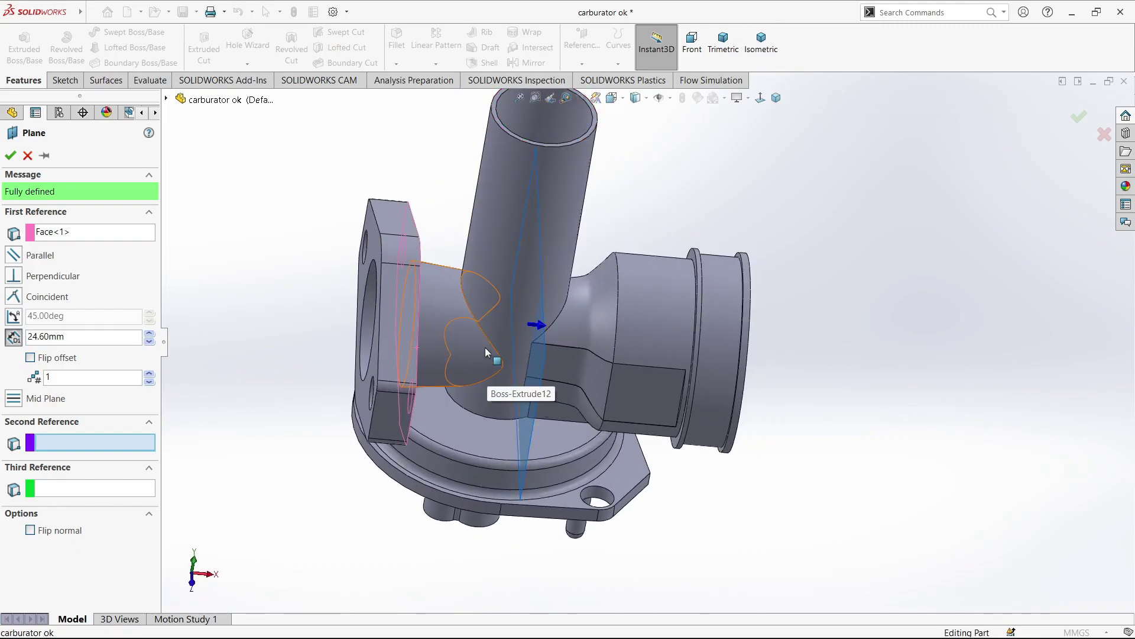
click(27, 155)
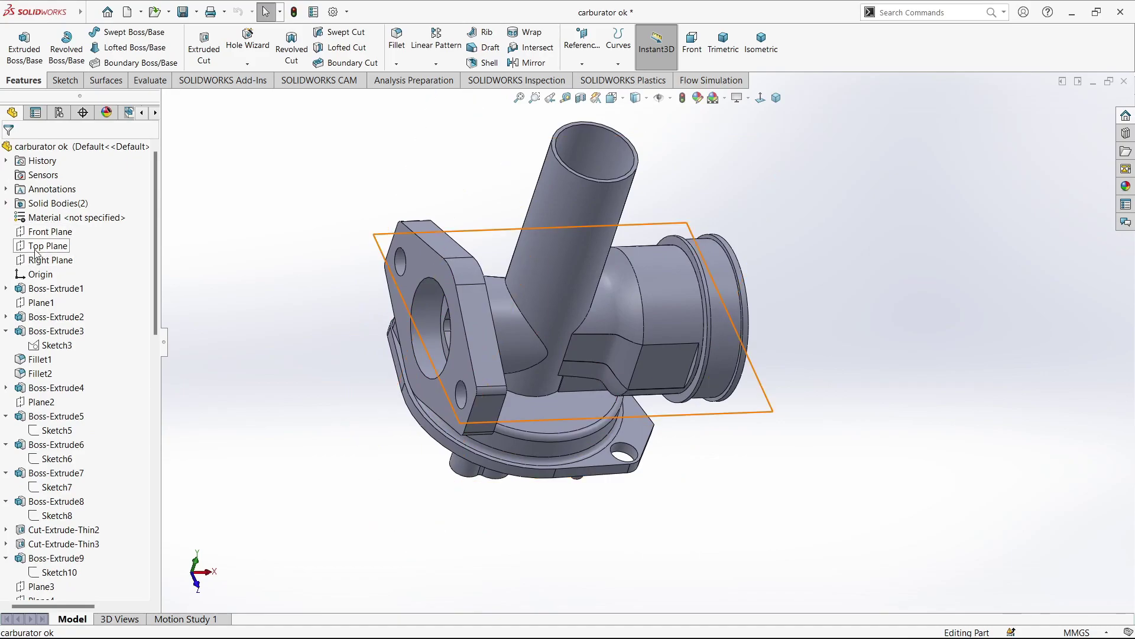
click(38, 262)
click(50, 231)
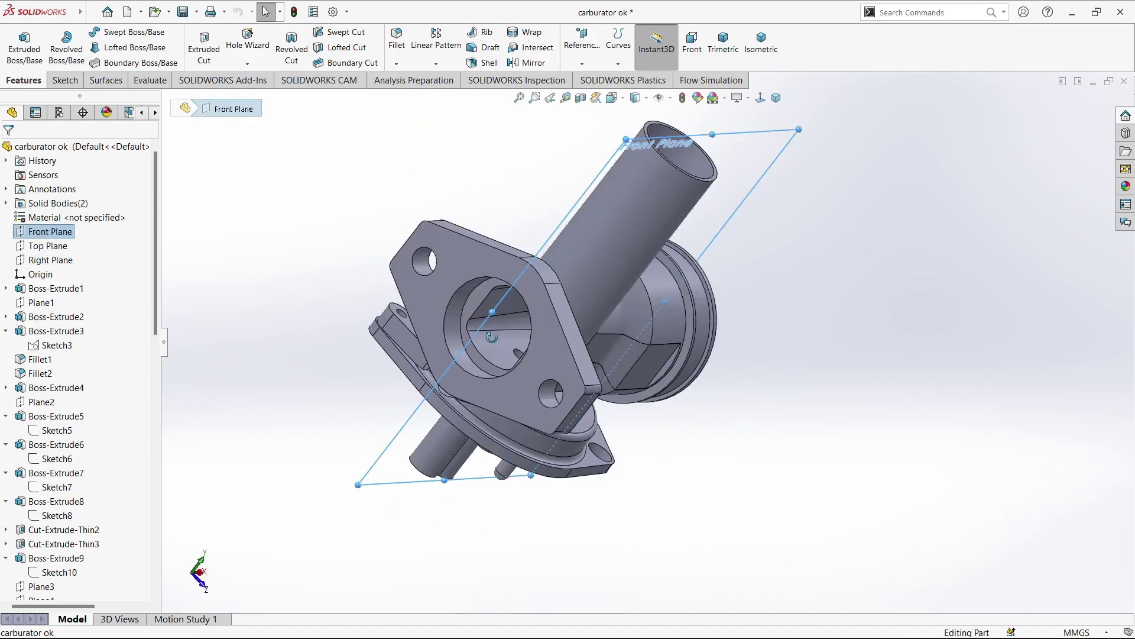
middle_drag(449, 278, 512, 274)
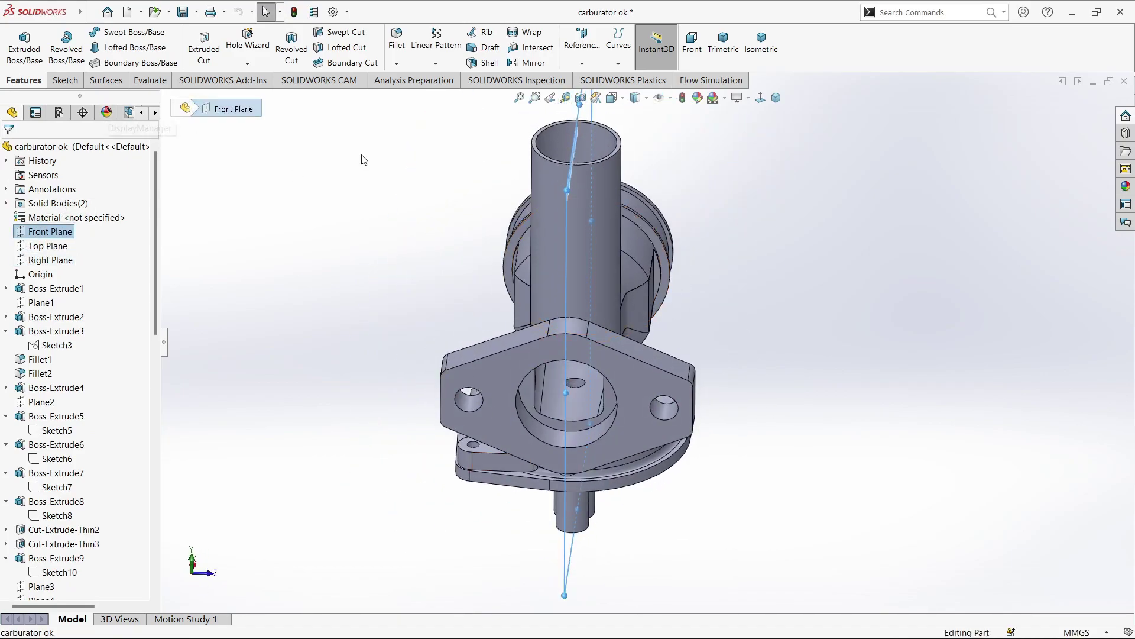
- Sketch two circles on the upright tube in a Front Plane sketch
click(50, 231)
click(89, 216)
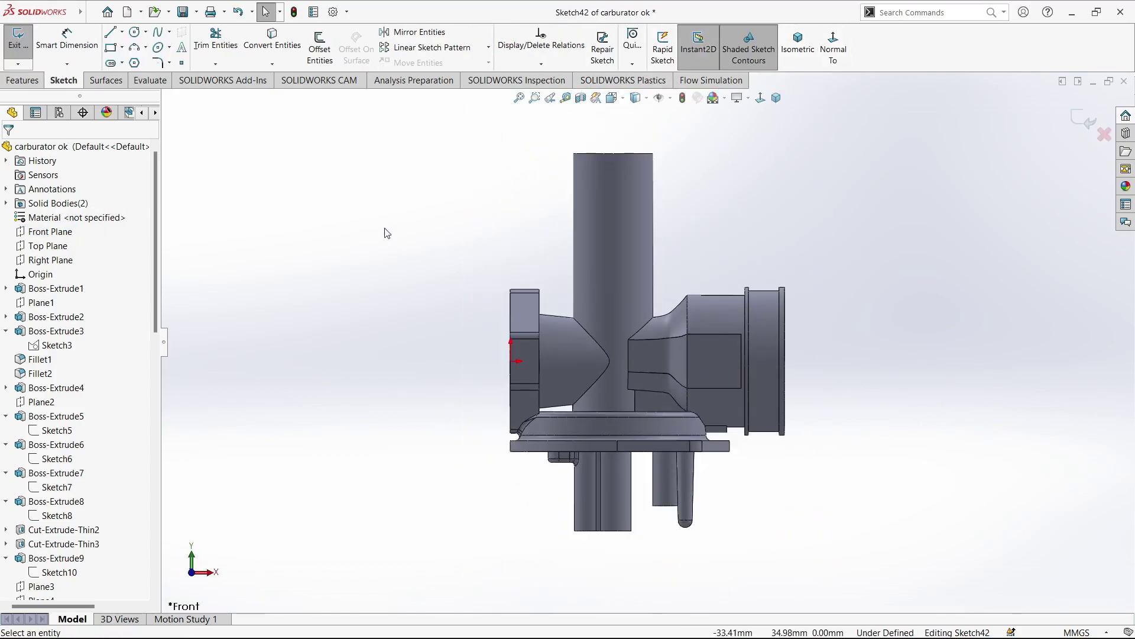
key(c)
click(614, 216)
click(614, 266)
click(627, 266)
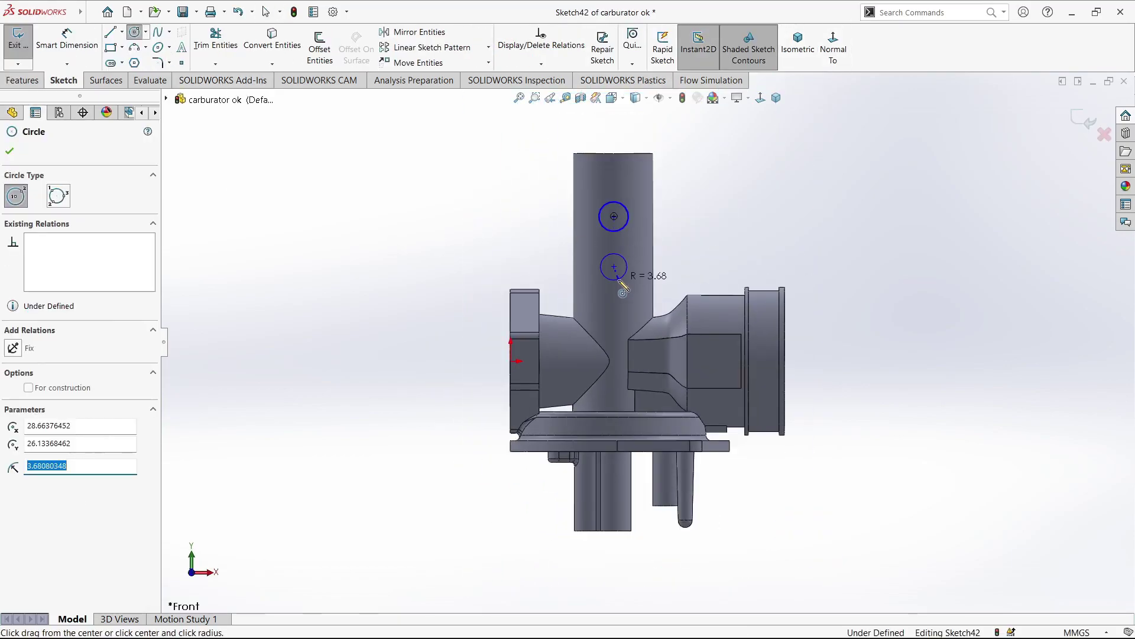
scroll(680, 242, down, 2)
key(Escape)
- Dimension both circles to Ø6 mm
key(d)
click(604, 206)
click(693, 207)
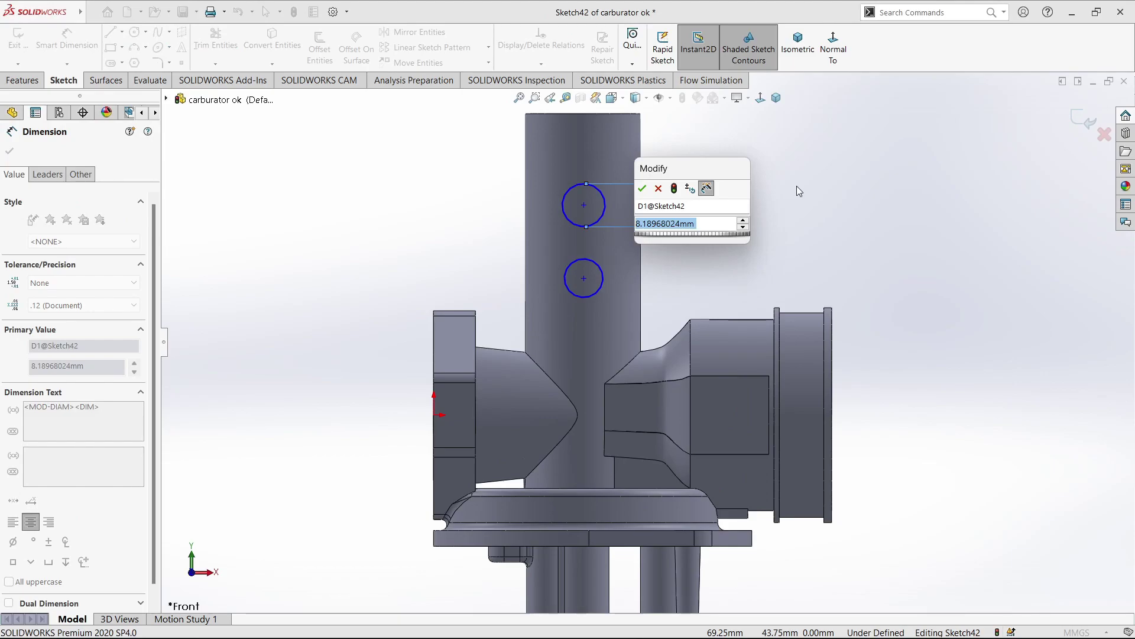
text(6)
key(Return)
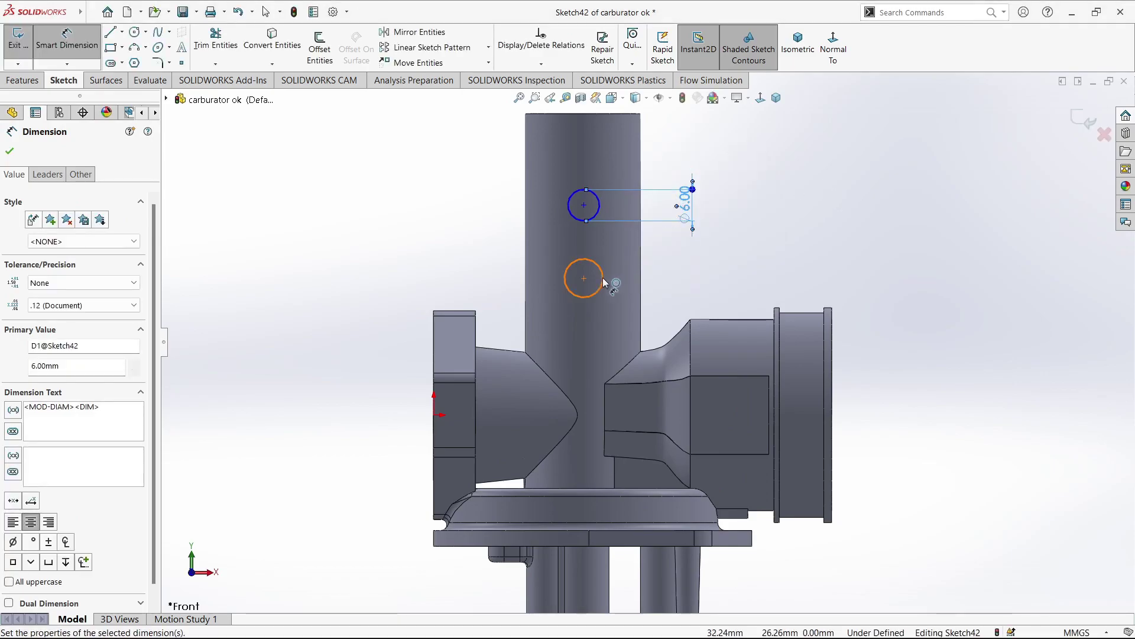
click(603, 282)
click(713, 264)
text(6)
key(Return)
key(Escape)
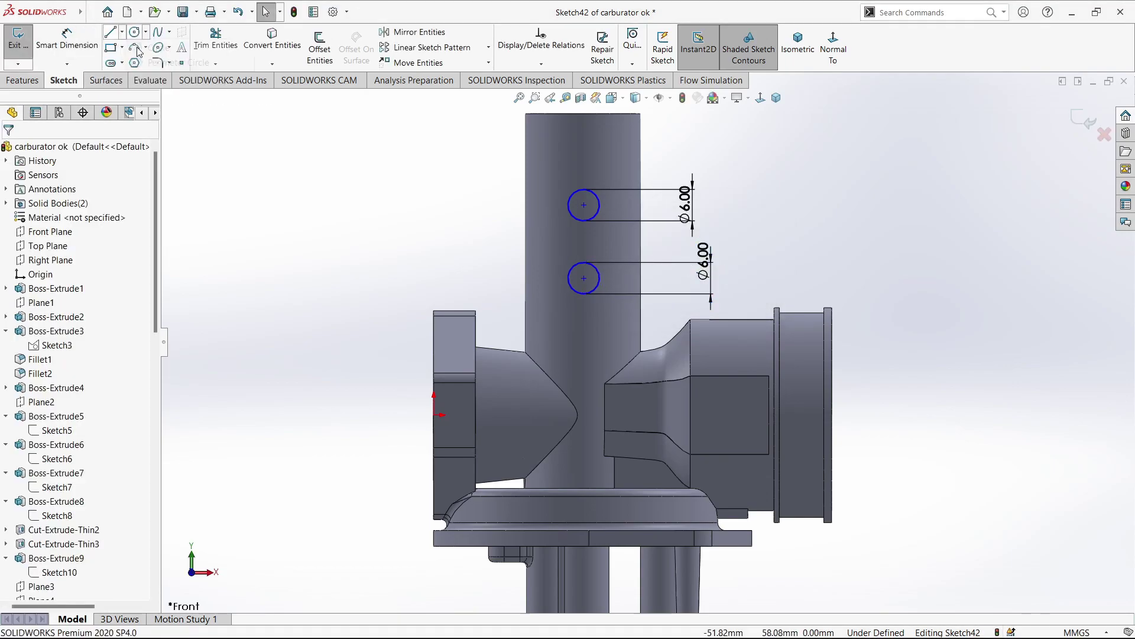
- Draw a vertical centreline from the tube's top edge to the lower circle's centre
click(143, 62)
click(584, 114)
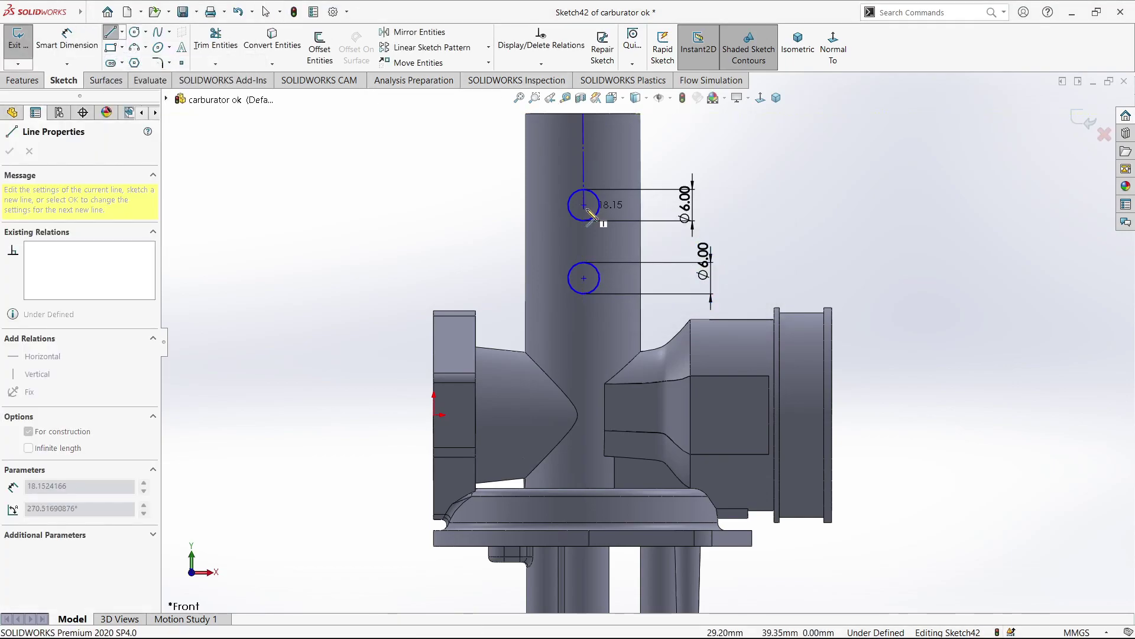
click(583, 278)
key(Escape)
click(583, 239)
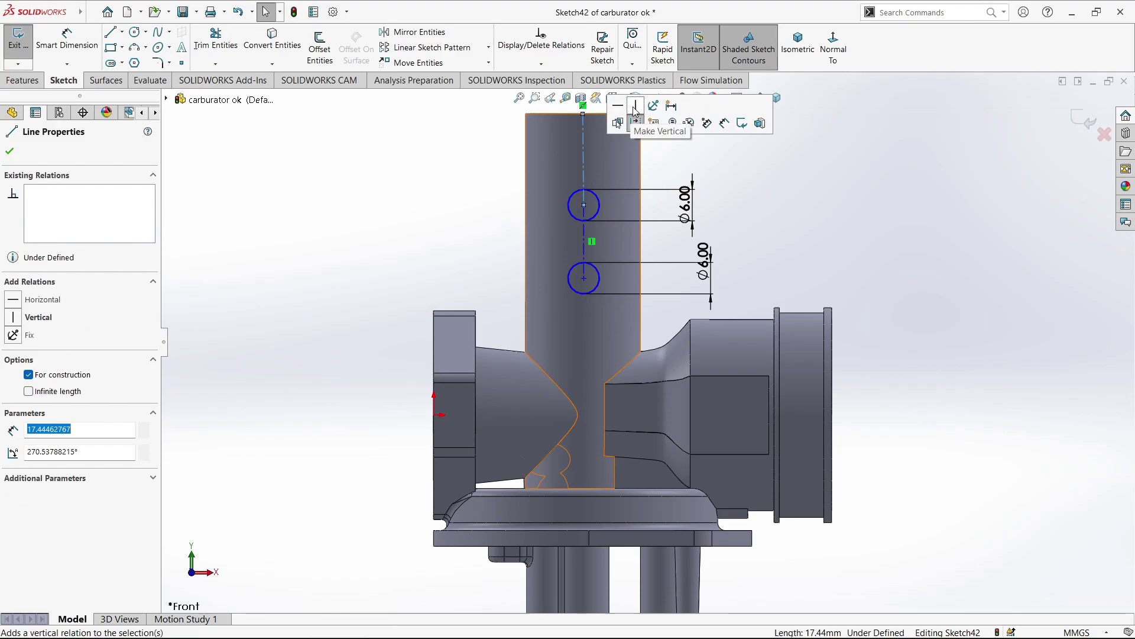
key(Escape)
scroll(758, 228, down, 2)
- Place the upper circle 20 mm below the top and space the circles 8 mm apart
key(d)
click(522, 161)
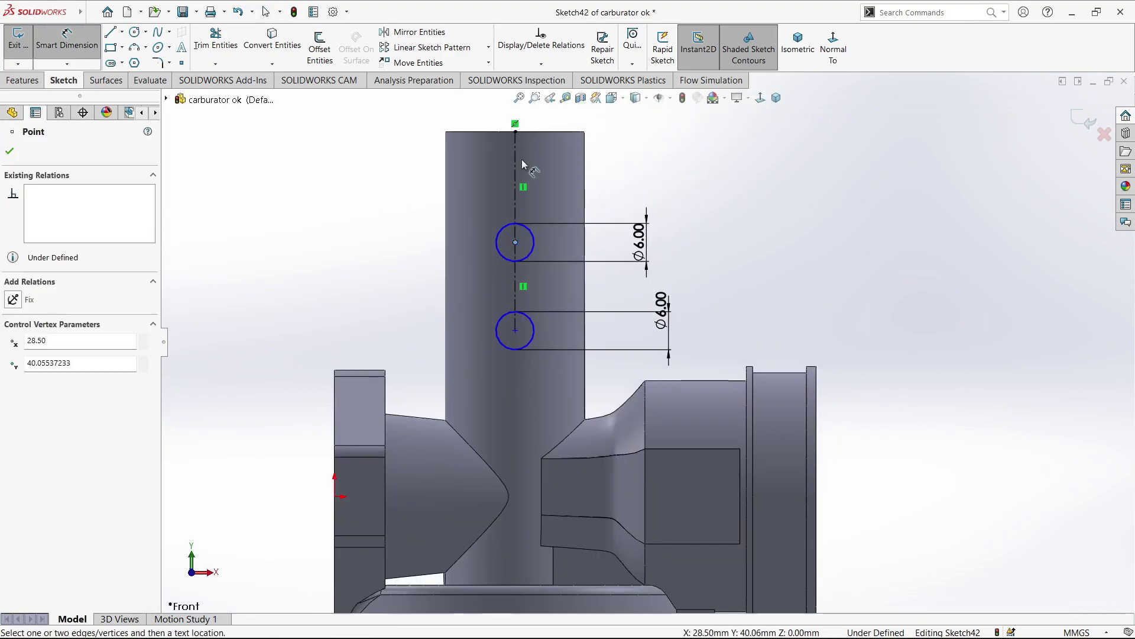
click(392, 177)
text(20)
key(Return)
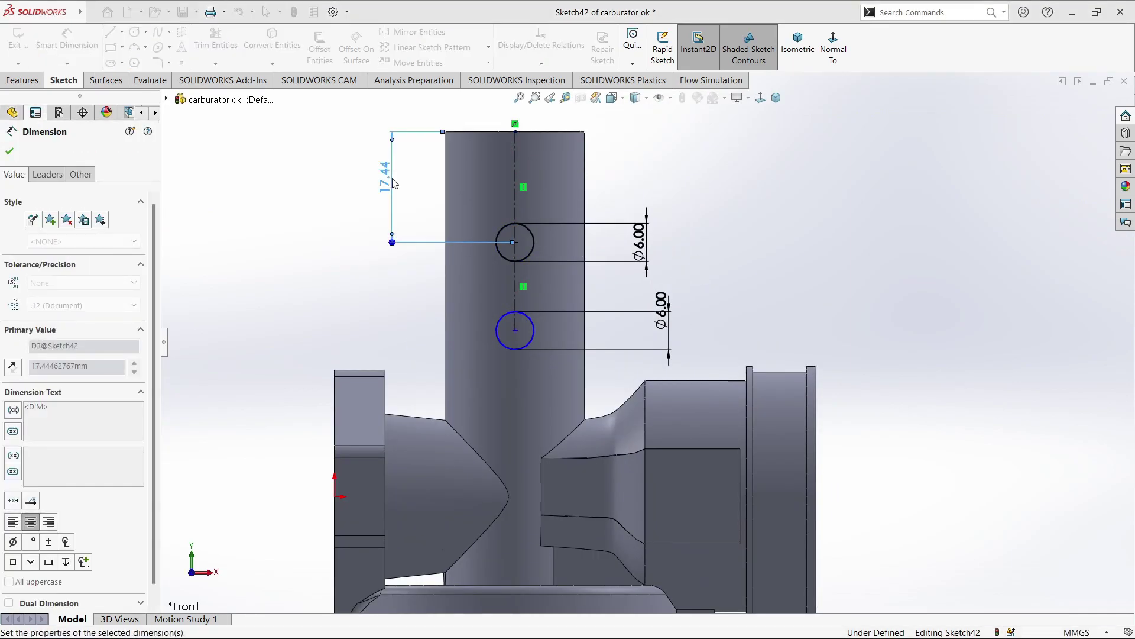
click(513, 261)
click(515, 330)
click(392, 295)
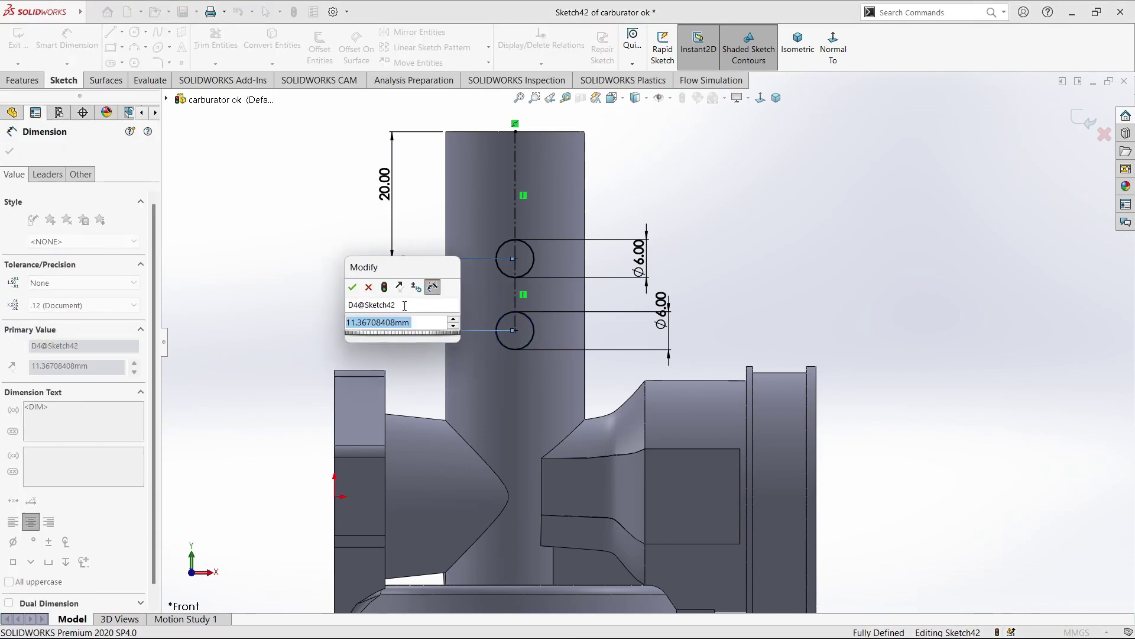
text(7)
key(Return)
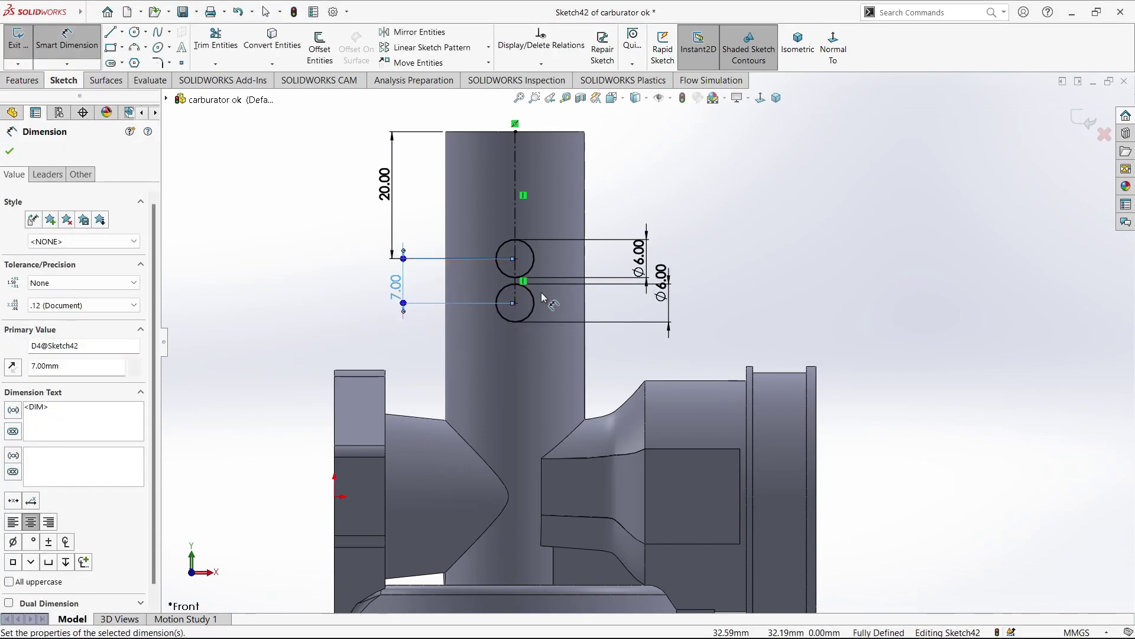
double_click(397, 286)
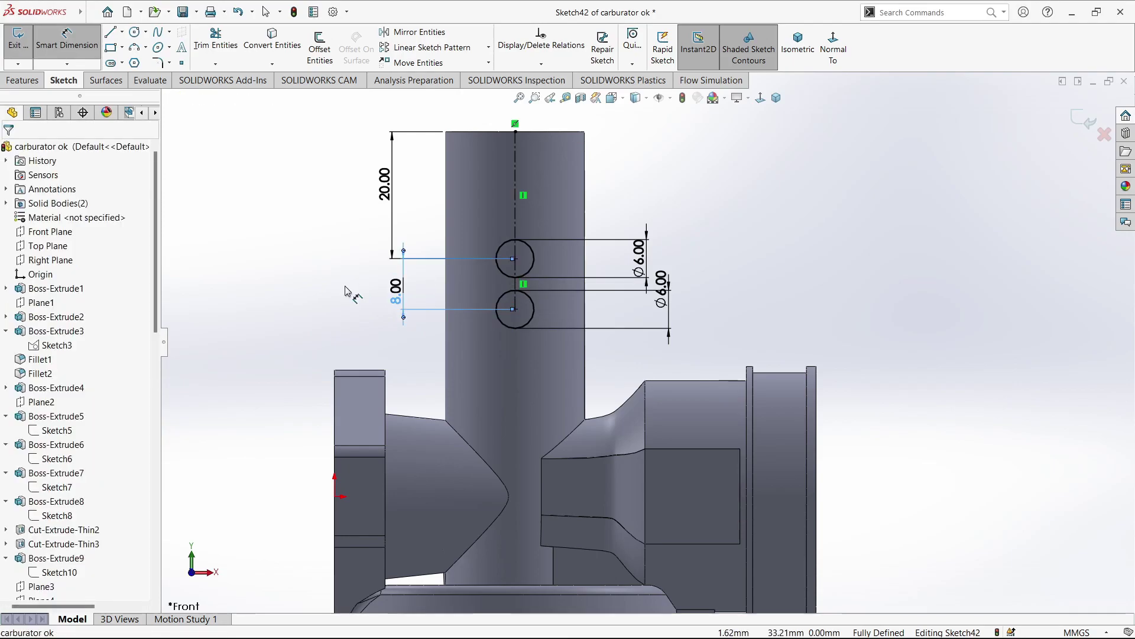
key(Escape)
scroll(509, 259, down, 1)
scroll(508, 258, down, 1)
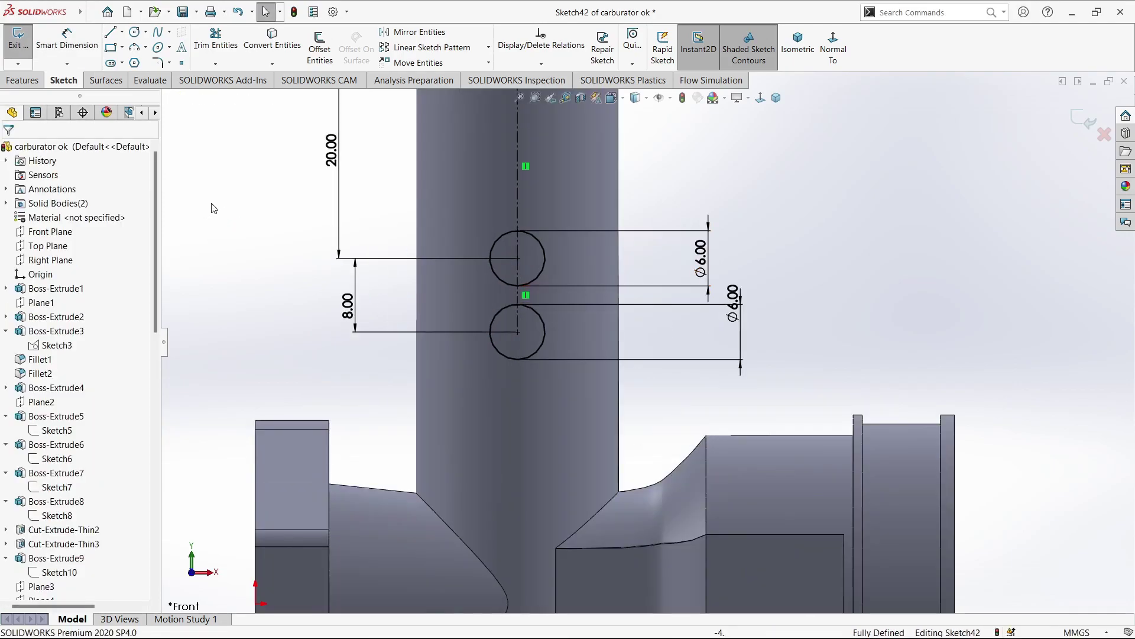
- Start extruding the two circles from a 13 mm offset off the sketch plane
key(e)
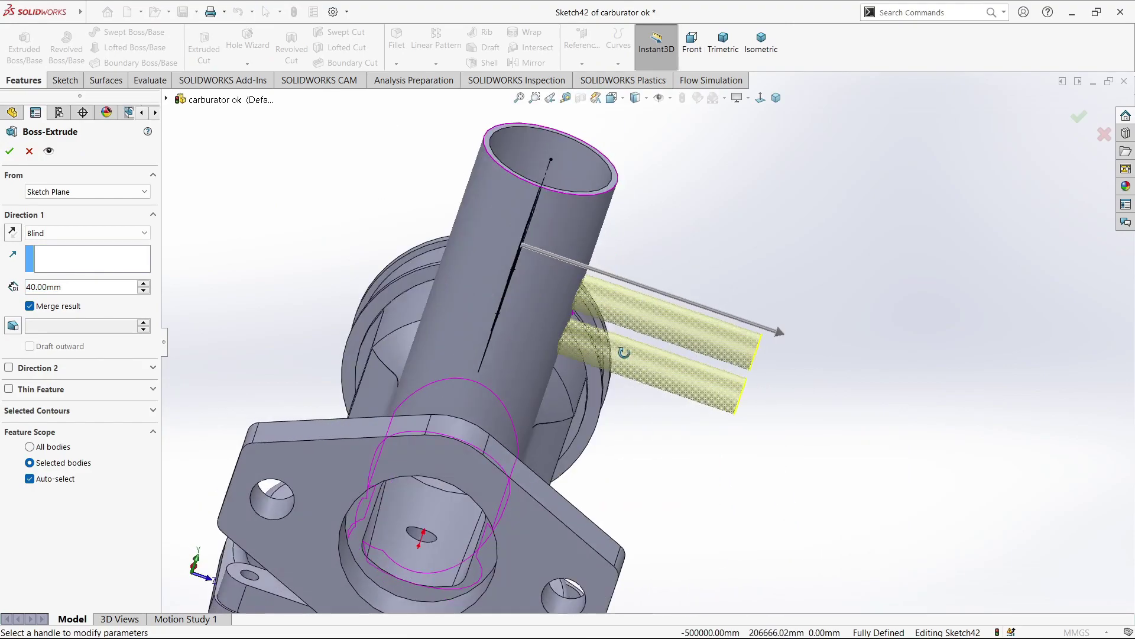
click(87, 191)
click(100, 226)
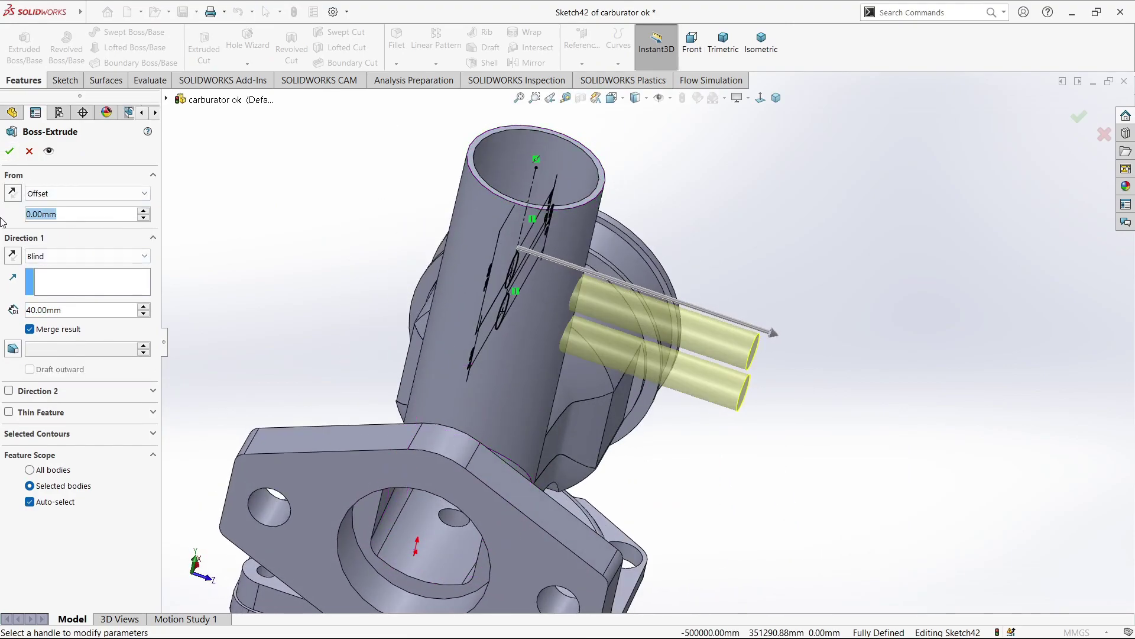
text(10)
key(Return)
text(15)
key(Return)
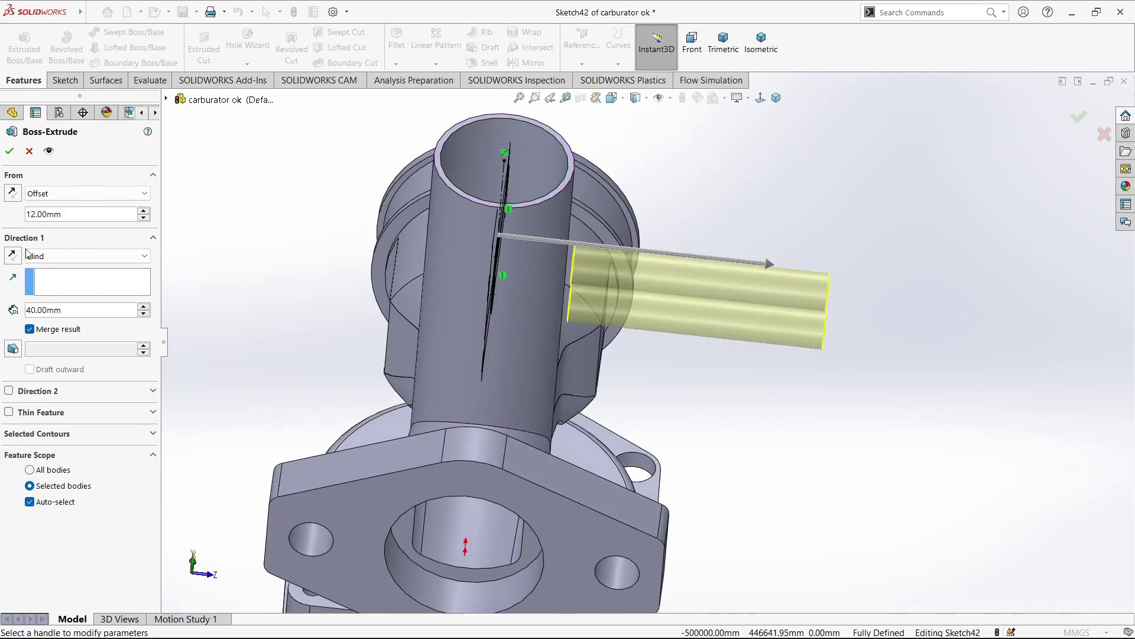
- Extrude the bosses up to the tube surface, then pick the upper boss face for a sketch
click(530, 340)
scroll(585, 263, down, 4)
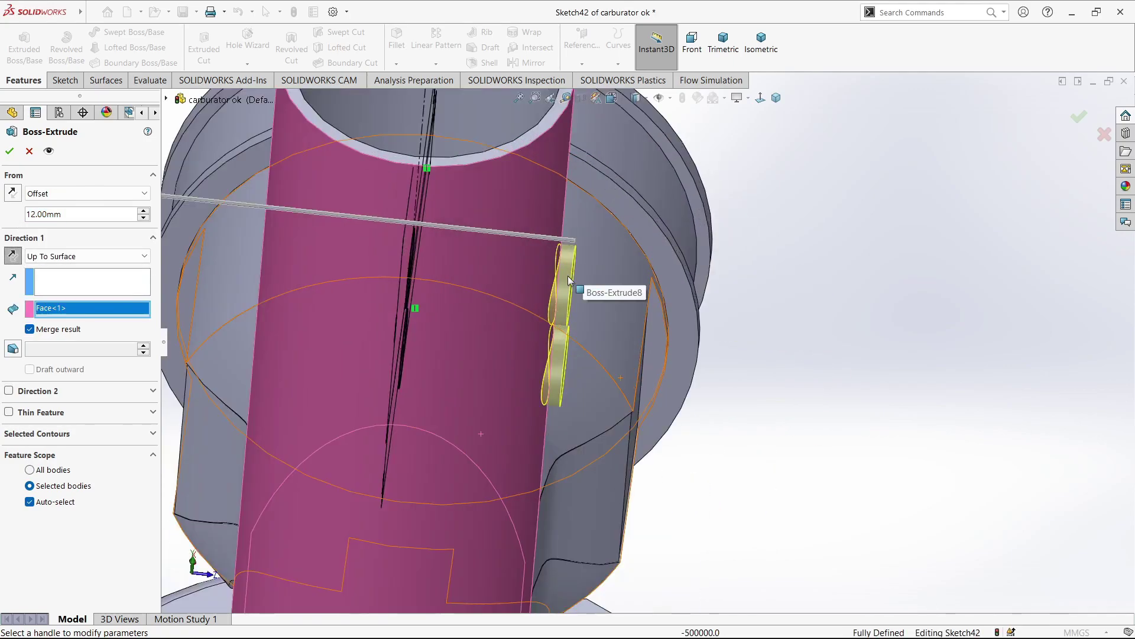
click(12, 155)
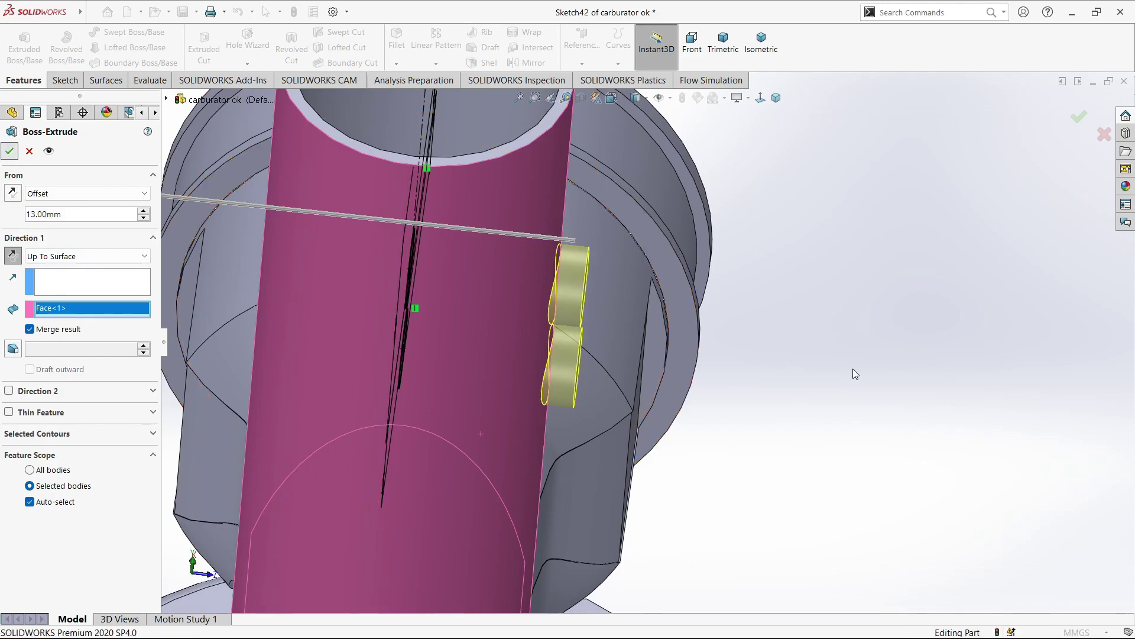
middle_drag(853, 367, 474, 237)
click(467, 237)
- Start a sketch on the boss face and dimension its circle at Ø4.50
click(505, 205)
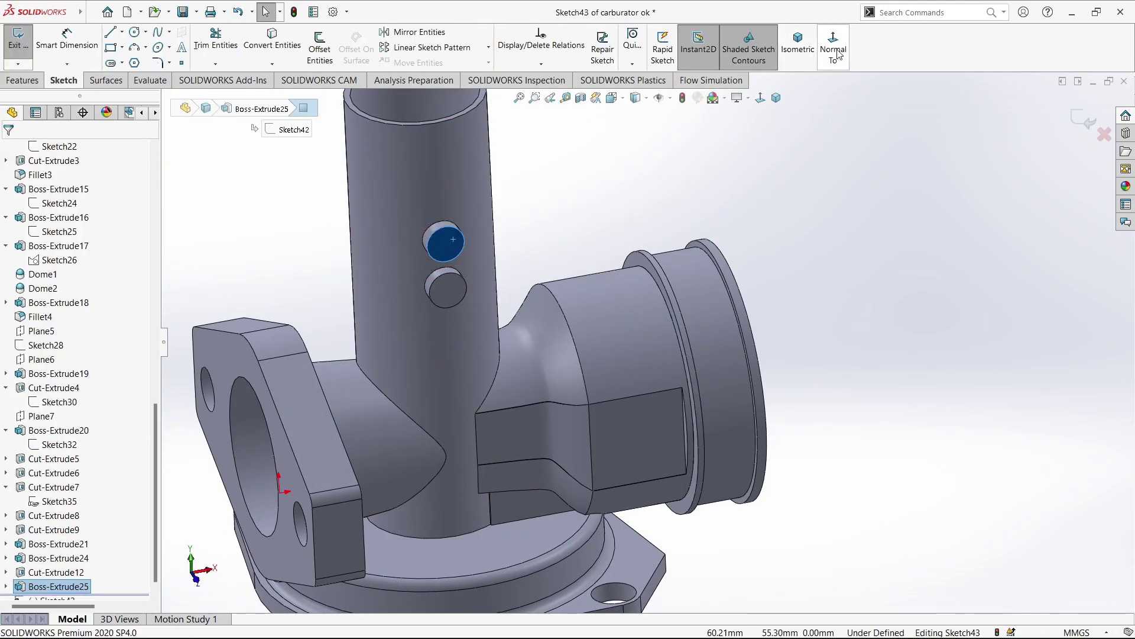
scroll(477, 289, down, 5)
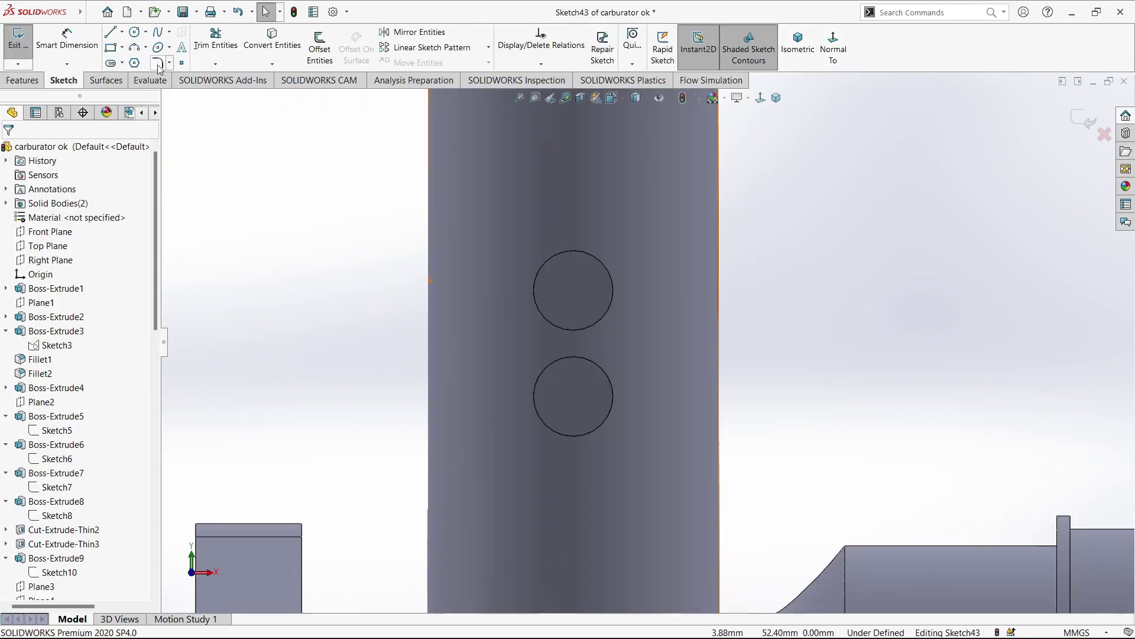
key(c)
click(572, 290)
click(591, 308)
key(Escape)
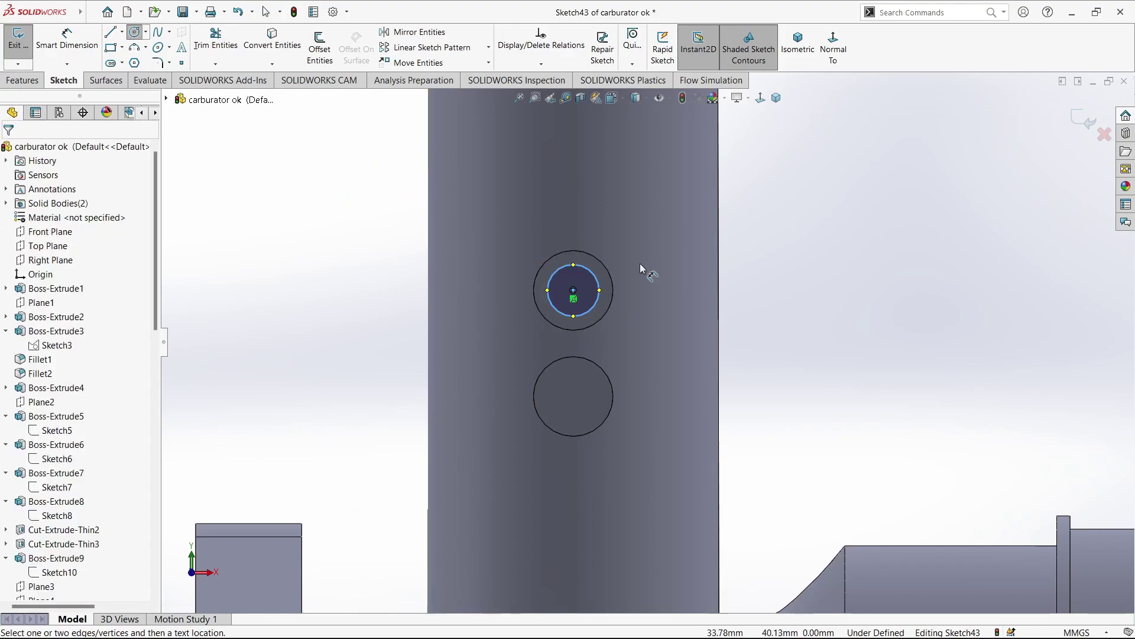
key(d)
click(726, 296)
text(4.5)
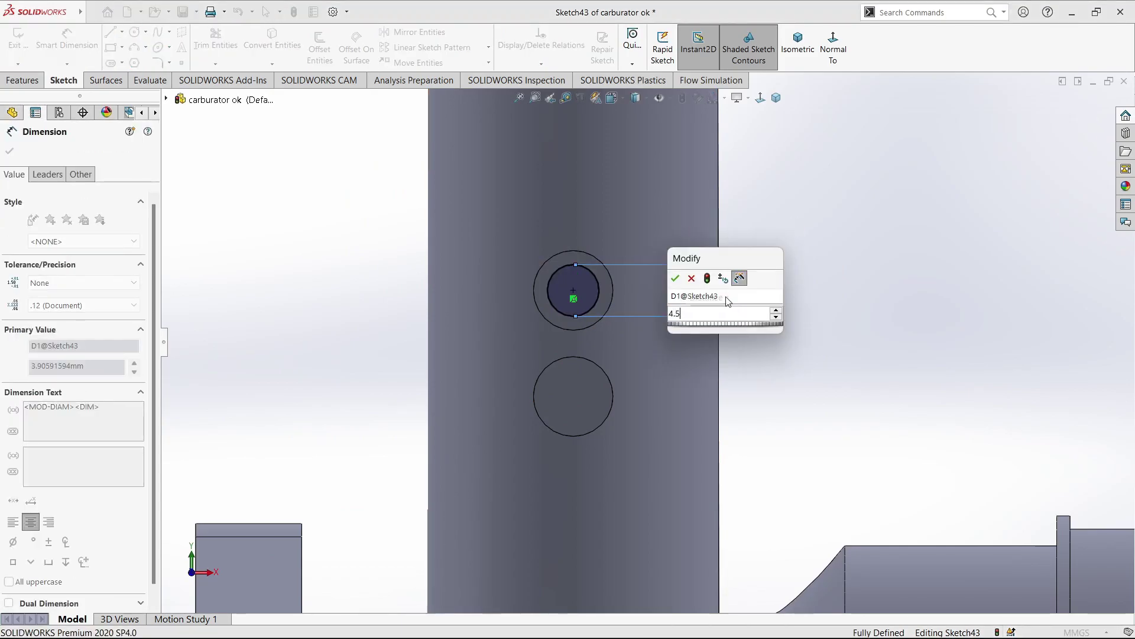
key(Return)
key(Escape)
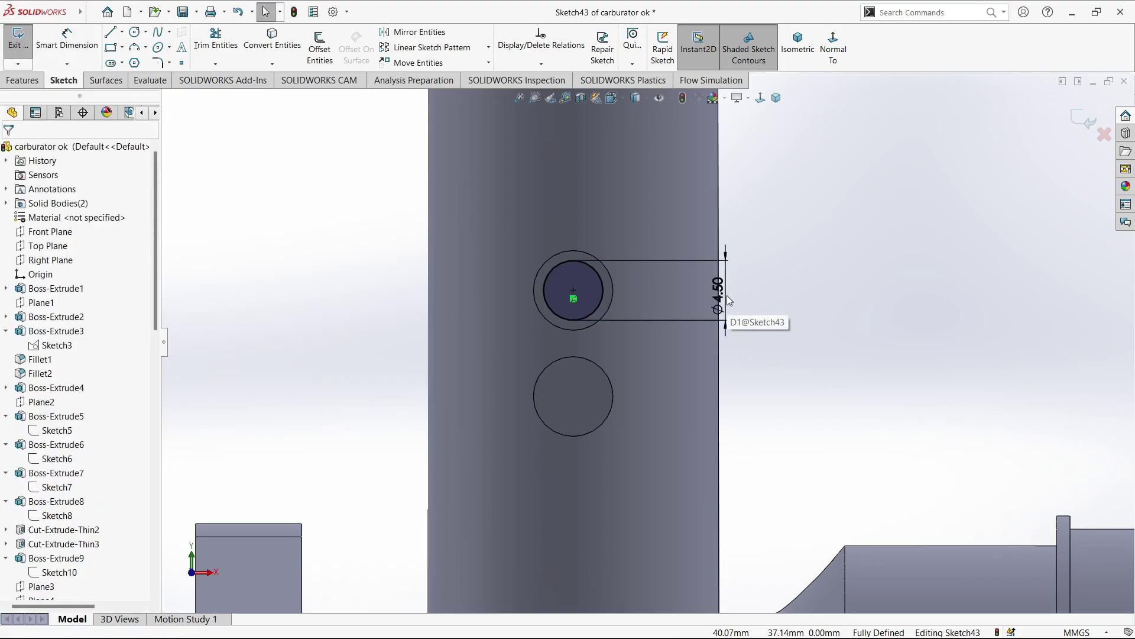
- Draw a horizontal construction centerline from the circle's centre
click(122, 32)
click(134, 56)
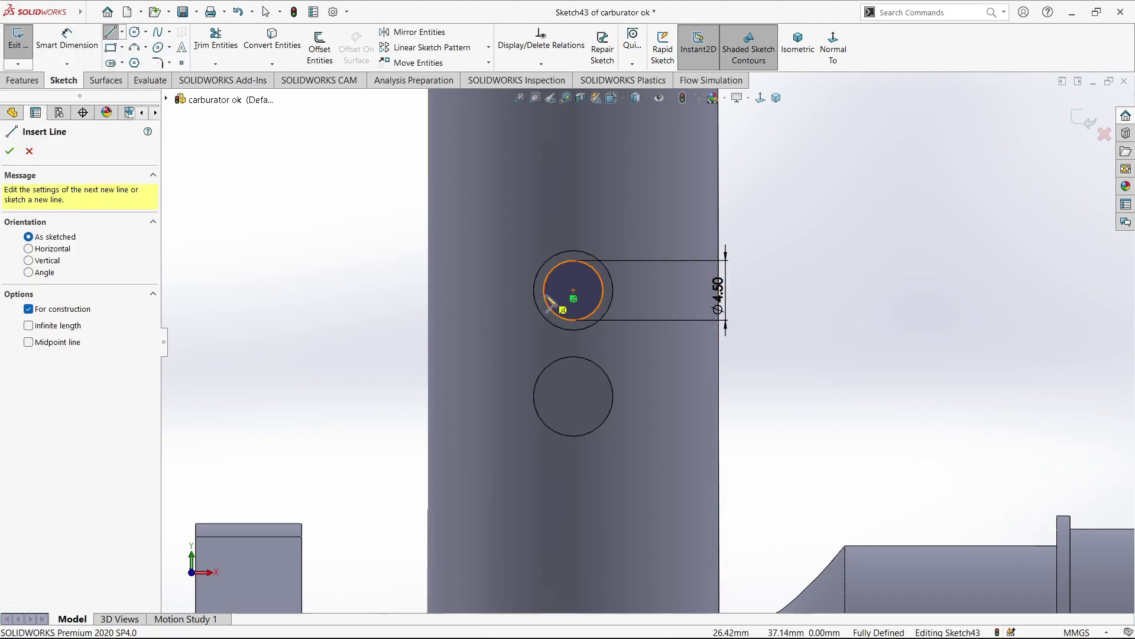
click(573, 290)
click(604, 291)
key(Escape)
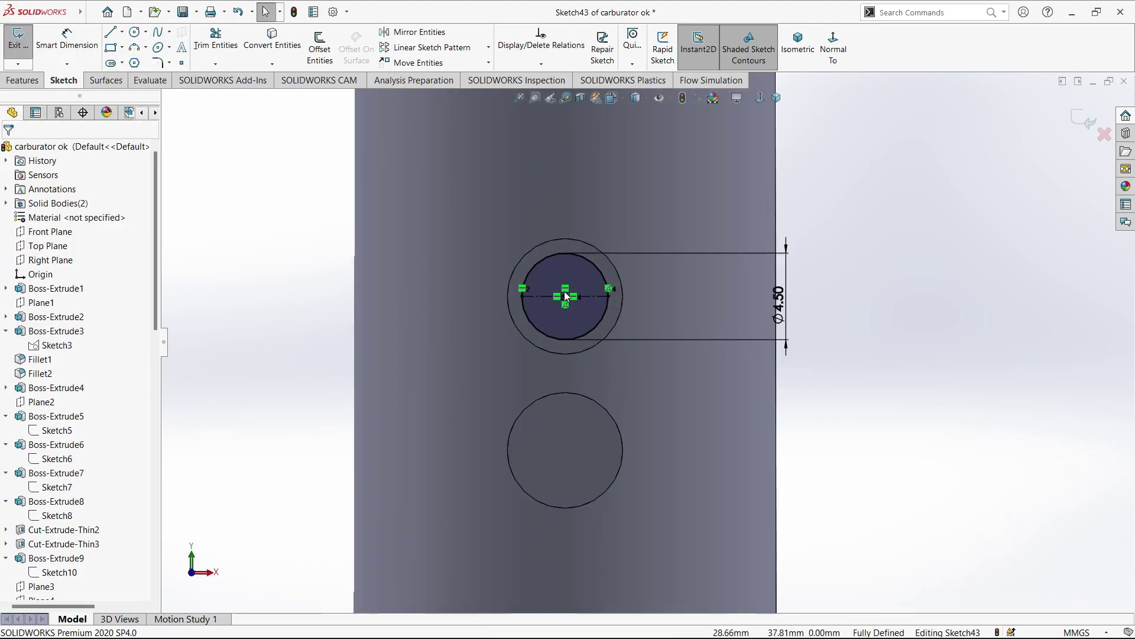
- Add a Ø1.00 circle at the centre
scroll(573, 296, down, 5)
click(140, 36)
click(571, 300)
click(582, 310)
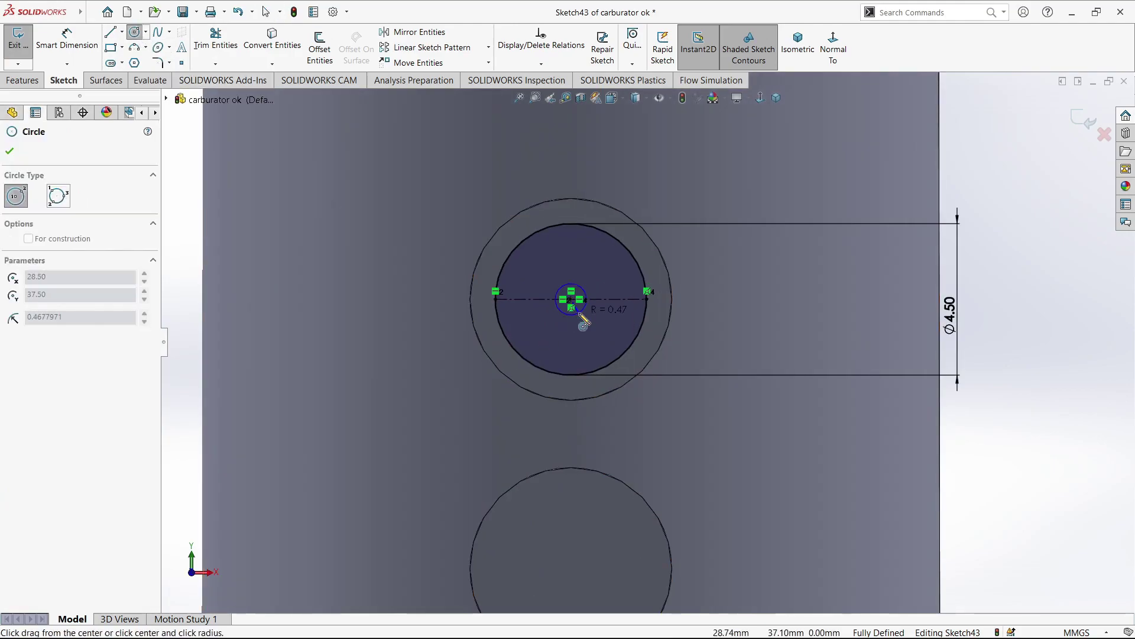
key(Escape)
click(580, 314)
click(594, 325)
text(1)
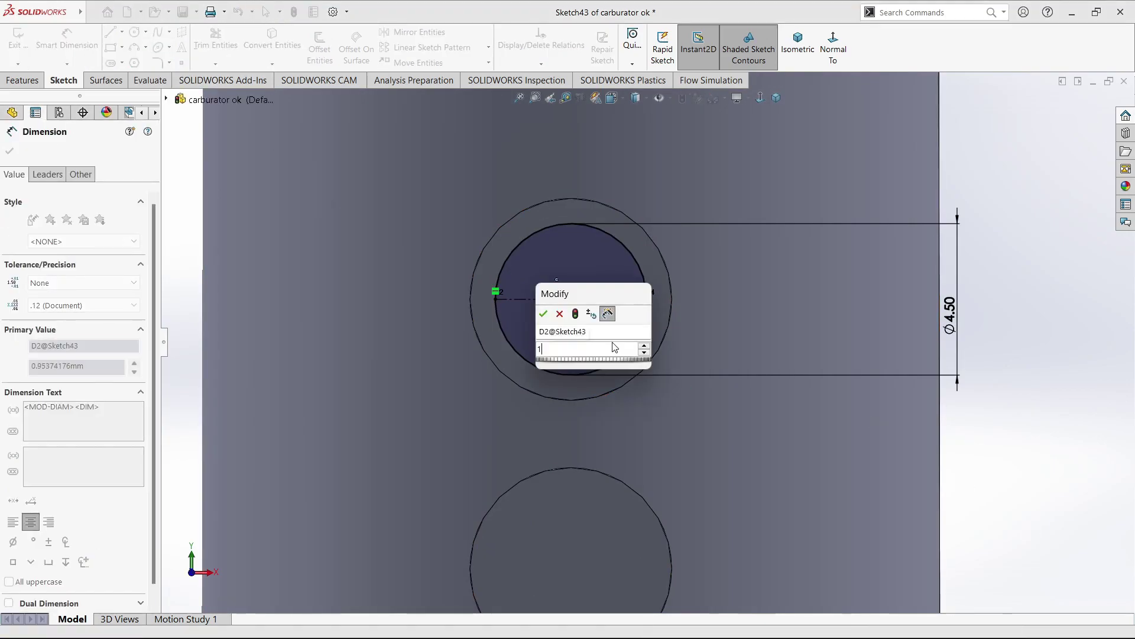
key(Return)
- Draw a horizontal line across the circle and mirror it about the centerline
key(l)
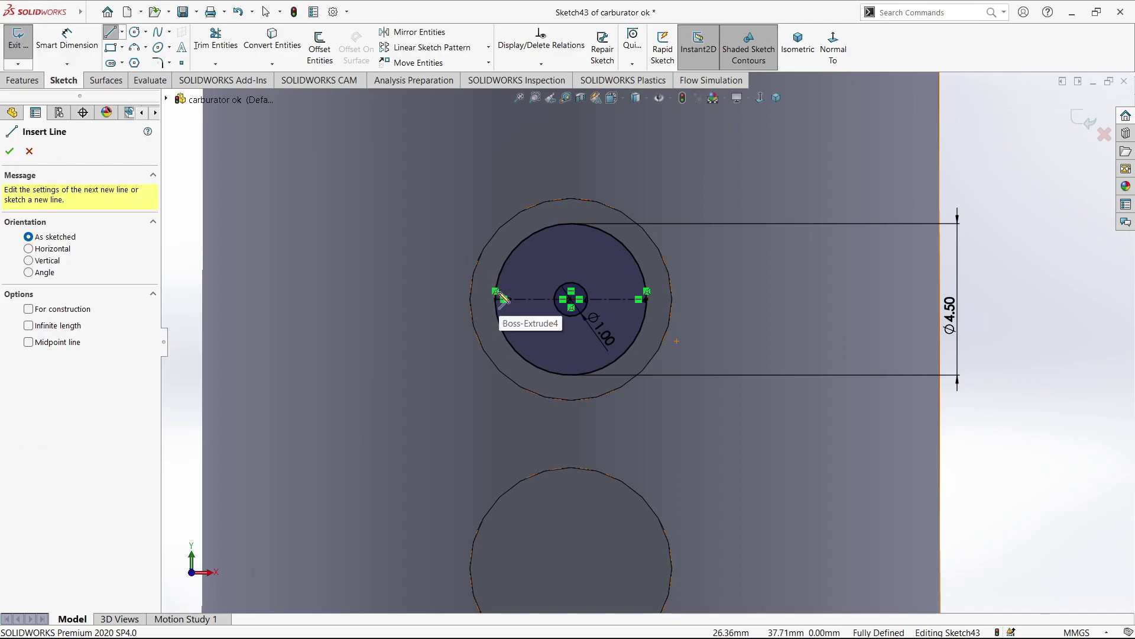
scroll(501, 297, down, 3)
click(520, 307)
click(787, 308)
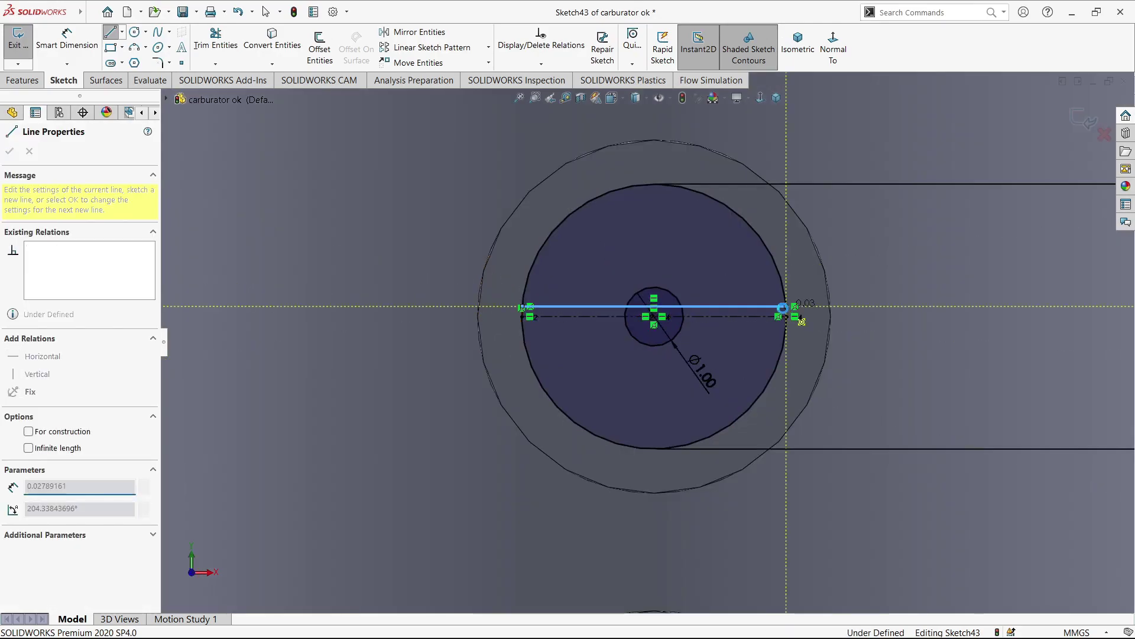
key(Escape)
scroll(687, 309, up, 1)
key(Escape)
click(686, 310)
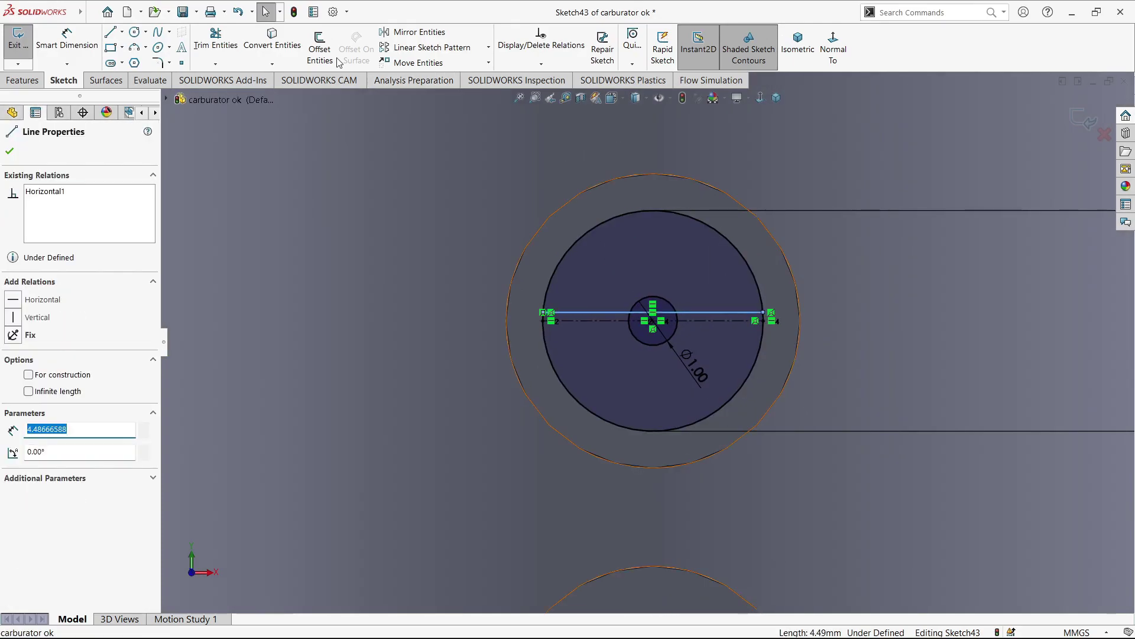
click(414, 32)
click(597, 320)
key(Return)
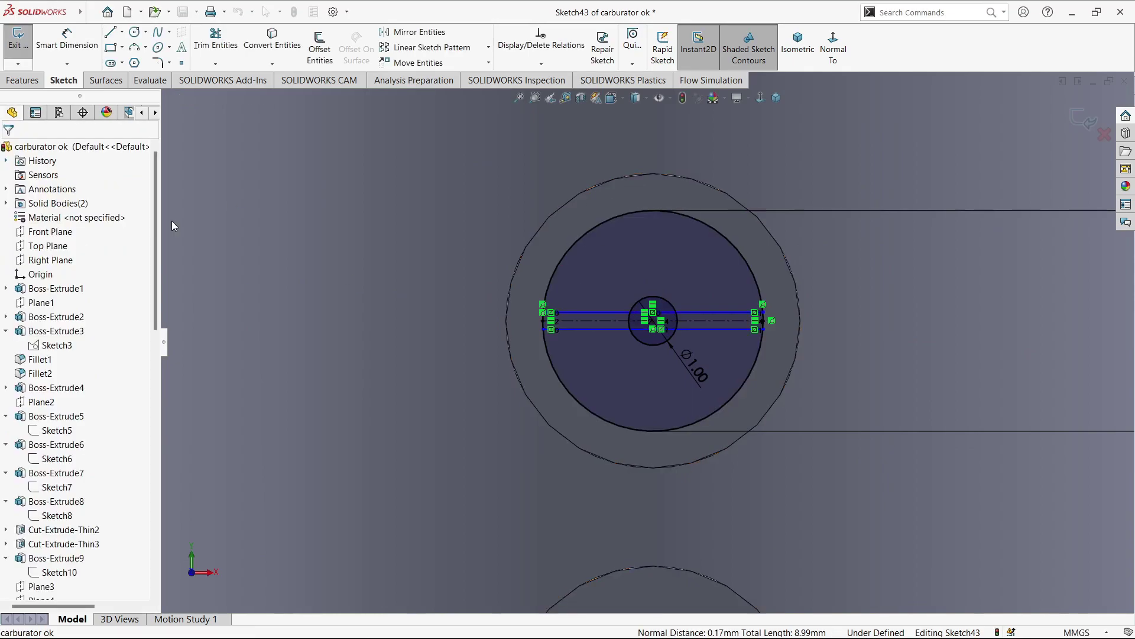
- Dimension the spacing between the two lines as 0.50 and inspect the sketch
scroll(673, 354, up, 2)
scroll(514, 300, down, 2)
click(514, 302)
click(473, 281)
click(362, 293)
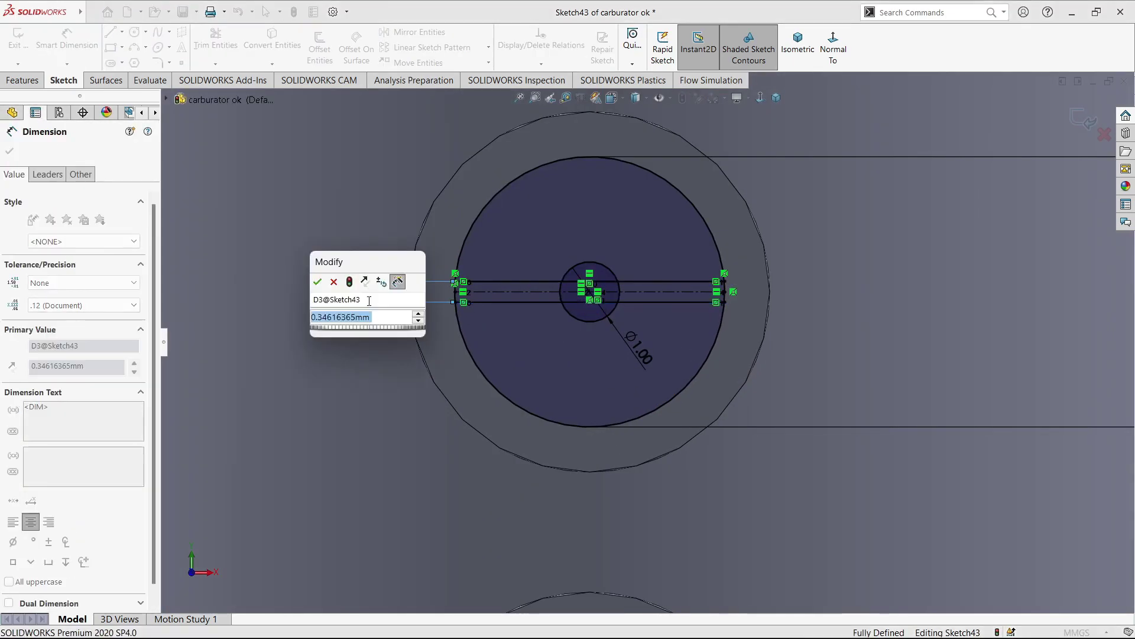
key(Return)
scroll(576, 330, down, 2)
scroll(577, 330, up, 3)
key(Escape)
scroll(666, 320, down, 2)
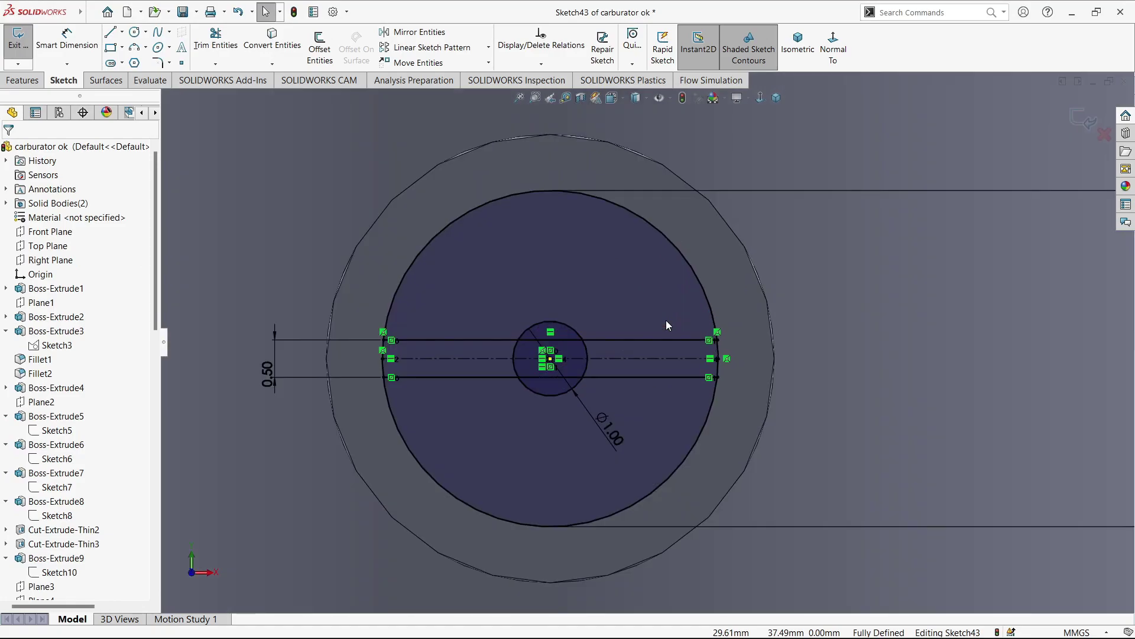
scroll(666, 320, down, 1)
mouse_move(591, 249)
middle_down()
mouse_move(651, 296)
mouse_move(633, 301)
middle_up()
scroll(633, 302, up, 2)
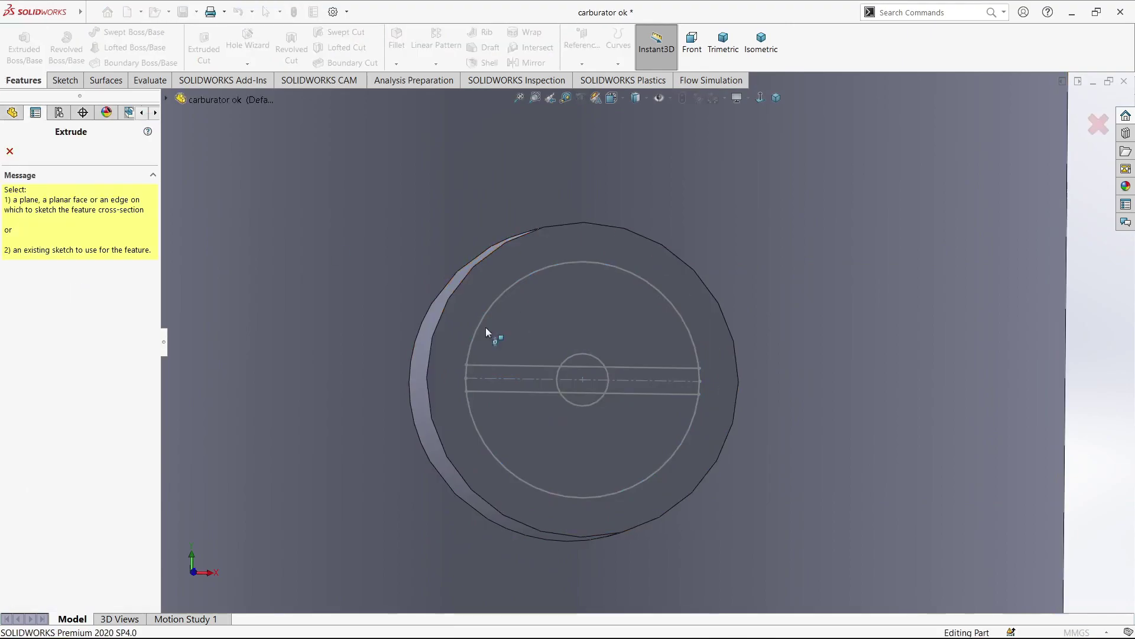
- Extrude the sketch's outer circle 0.20 mm as a boss
click(551, 266)
click(580, 413)
text(0.2)
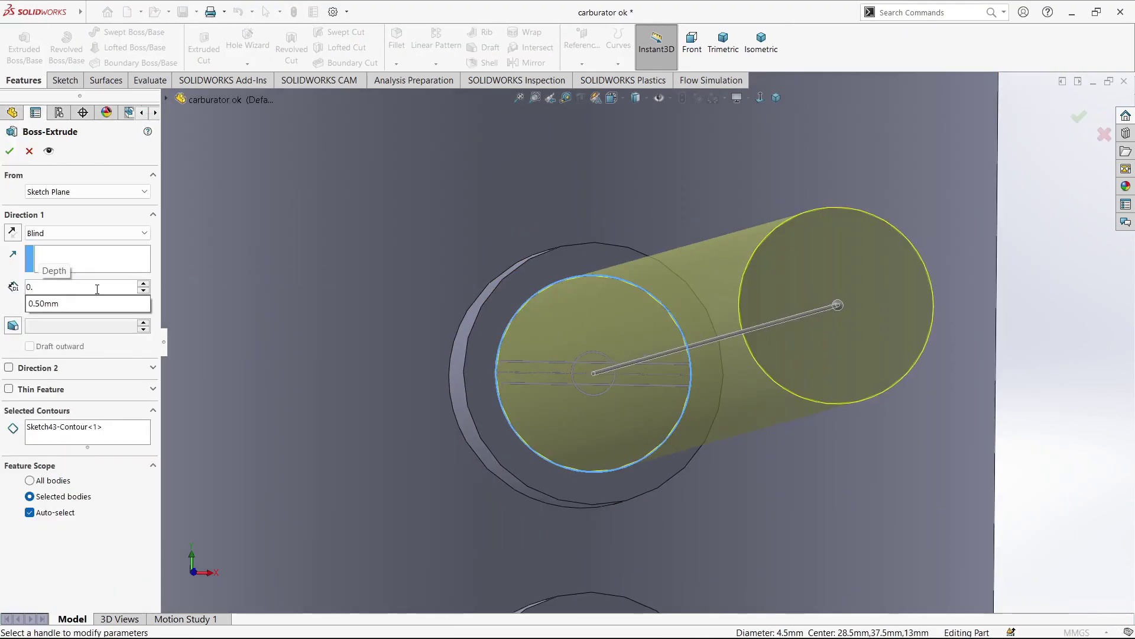
key(Return)
scroll(629, 361, down, 2)
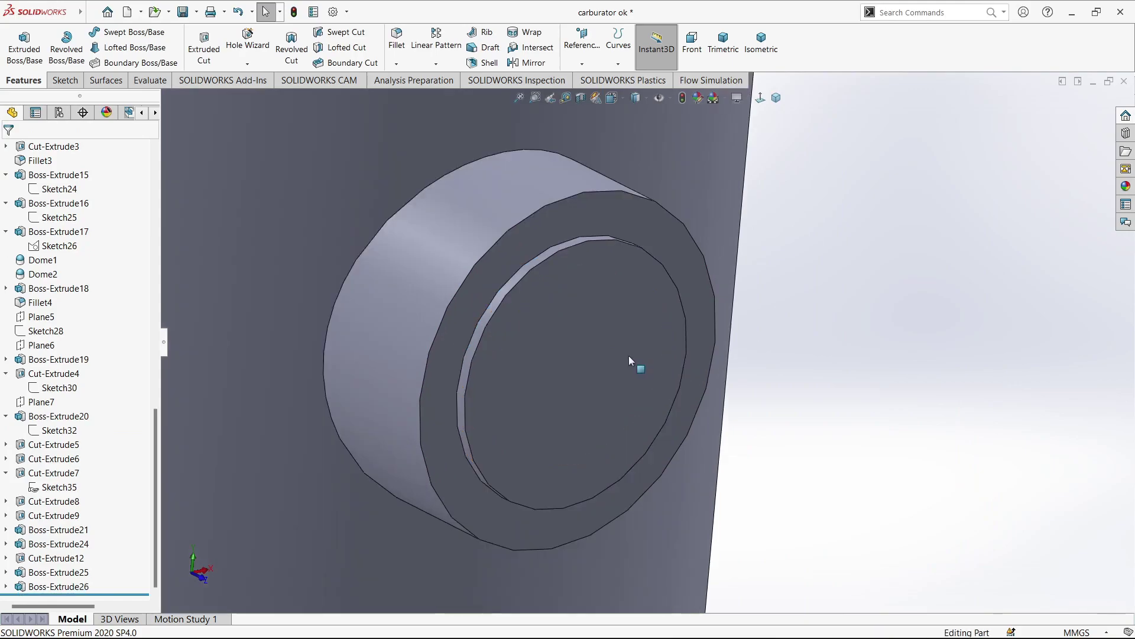
- Start an extruded cut from Sketch43 and pick the slot and centre hole regions
click(6, 586)
click(57, 586)
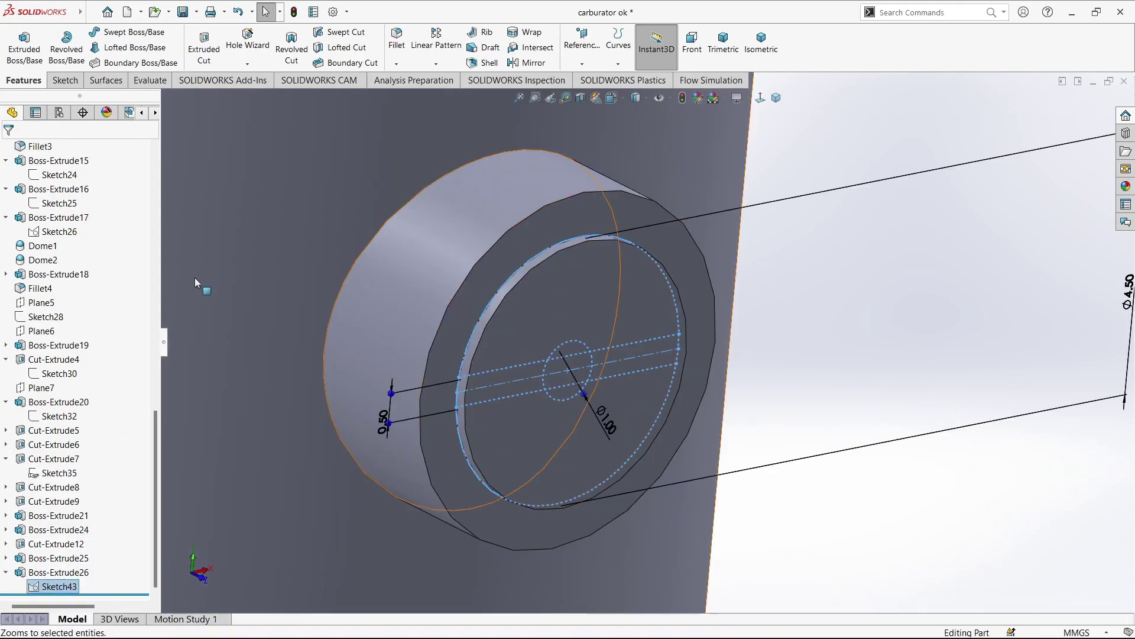
click(197, 50)
click(519, 374)
click(585, 365)
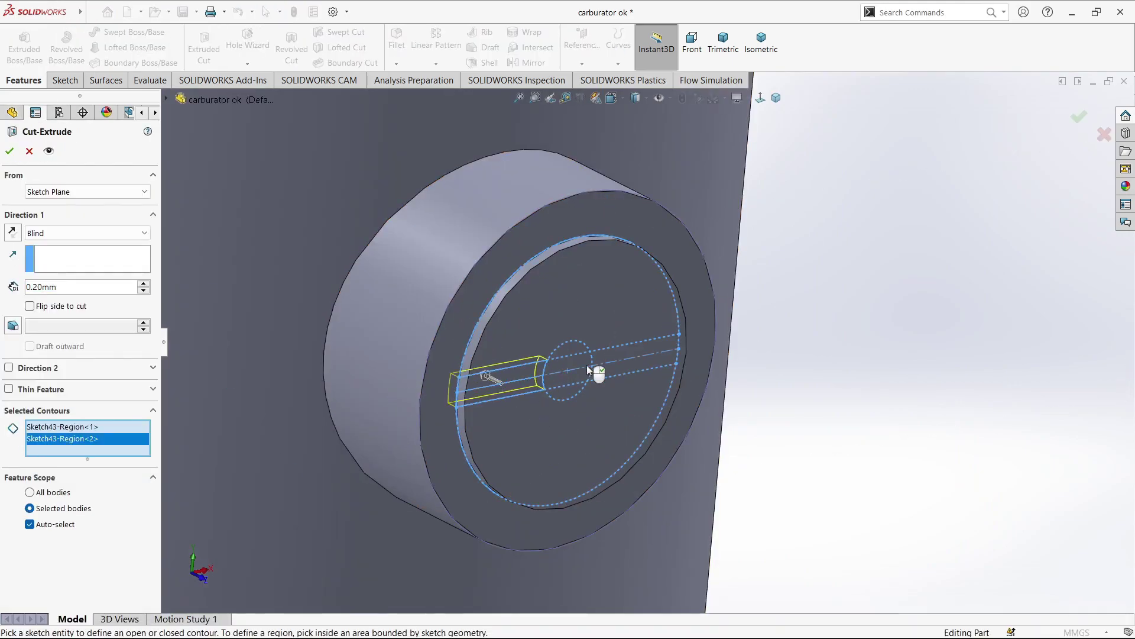
click(618, 364)
click(564, 391)
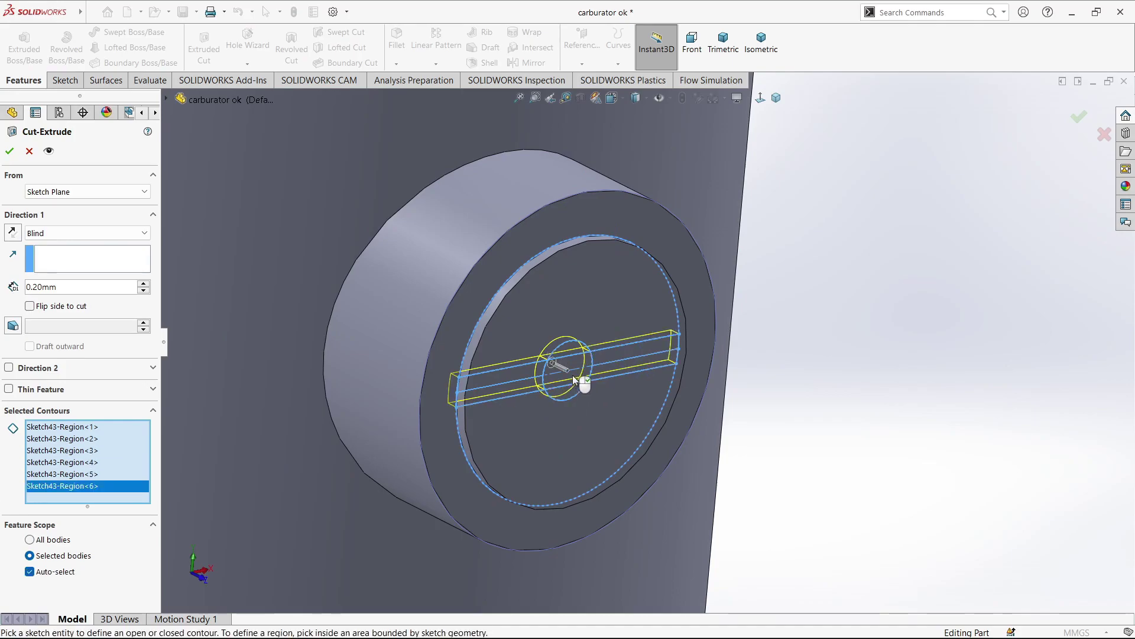
click(573, 371)
middle_drag(573, 371, 502, 372)
click(87, 232)
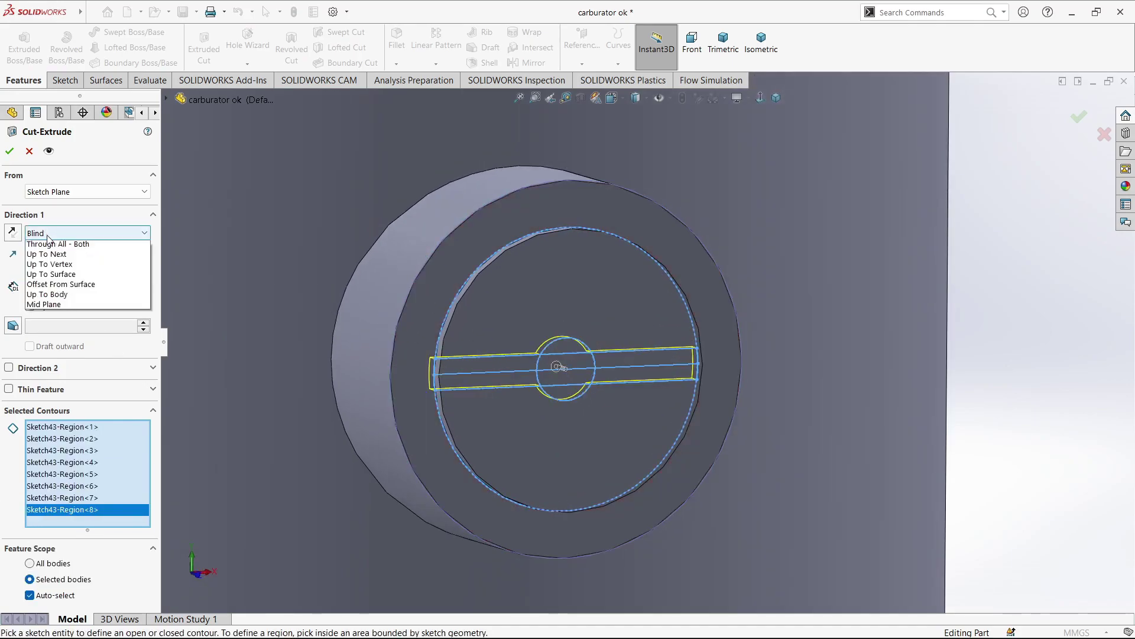
click(47, 256)
click(452, 252)
- Try different cut end conditions, remove Region<8>, then cancel the cut
click(87, 232)
click(59, 300)
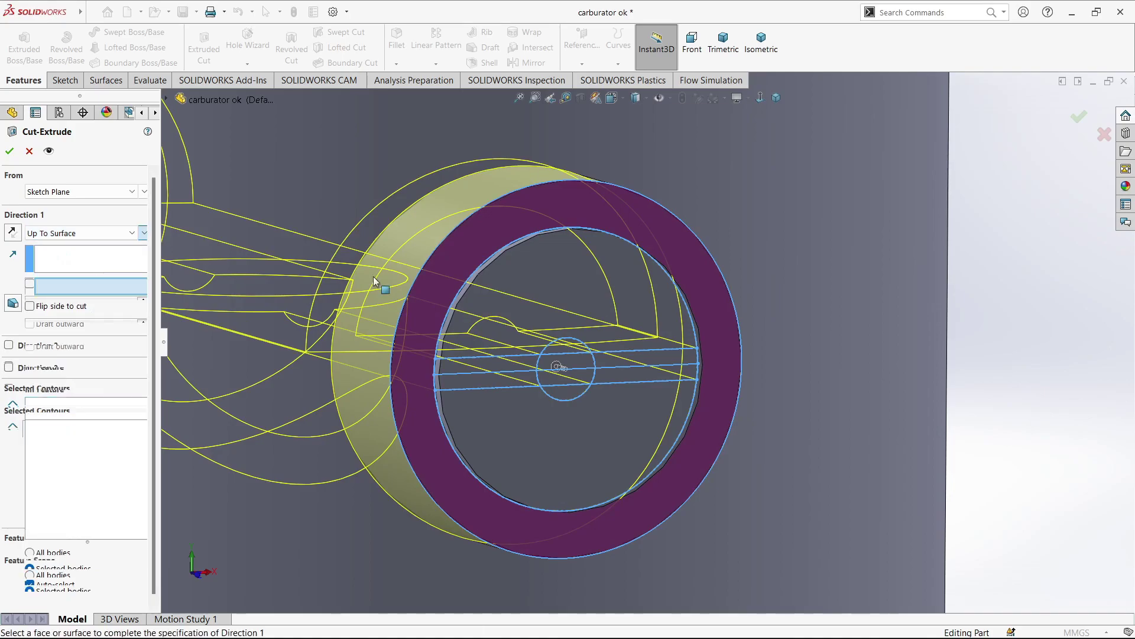
click(442, 305)
click(49, 575)
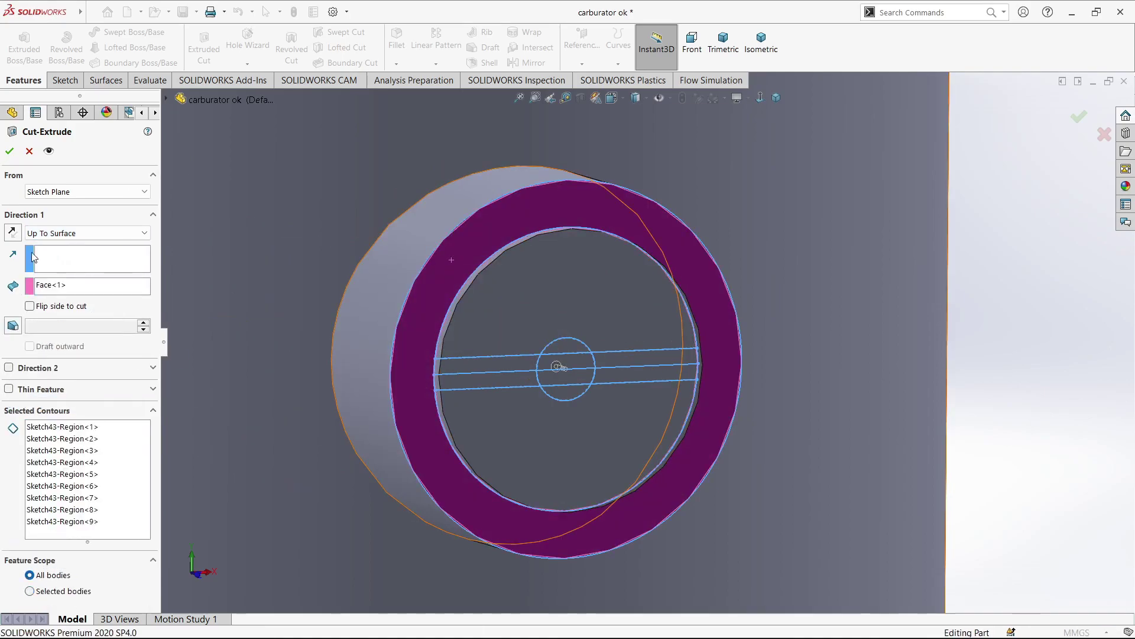
click(53, 243)
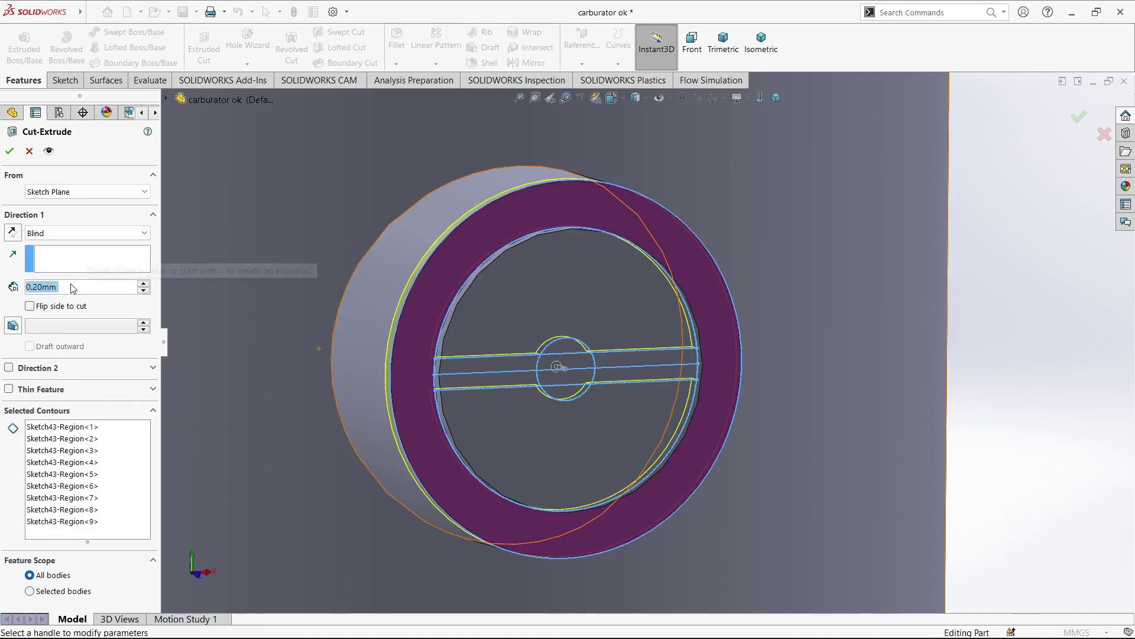
middle_drag(390, 367, 331, 381)
middle_drag(532, 354, 537, 358)
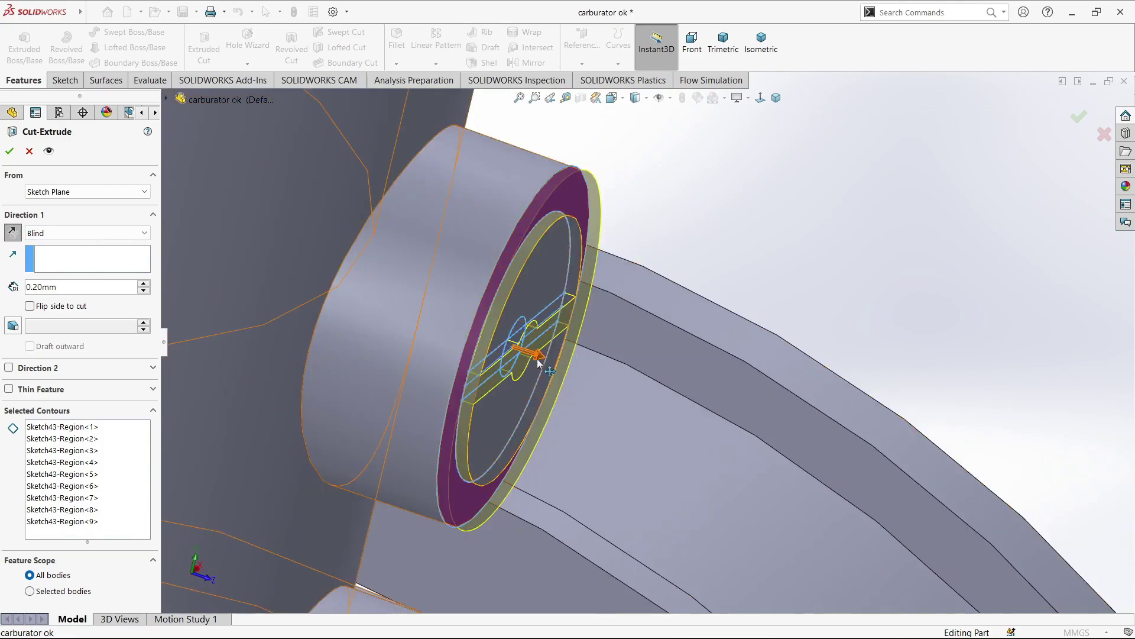
drag(537, 358, 571, 378)
scroll(414, 360, up, 5)
click(83, 509)
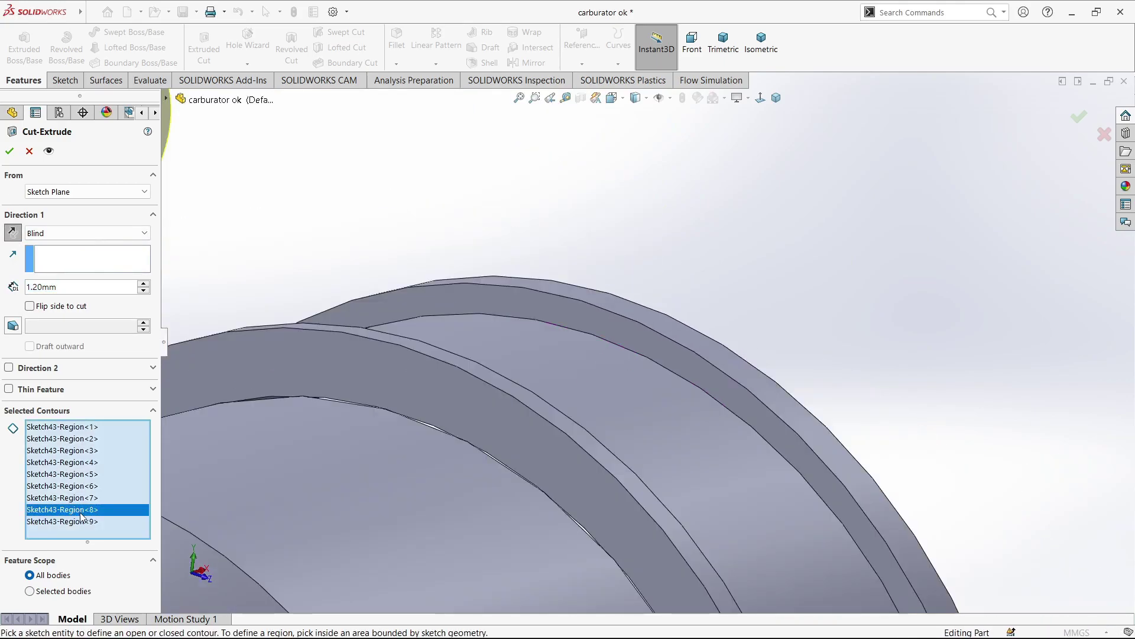
right_click(79, 514)
click(183, 535)
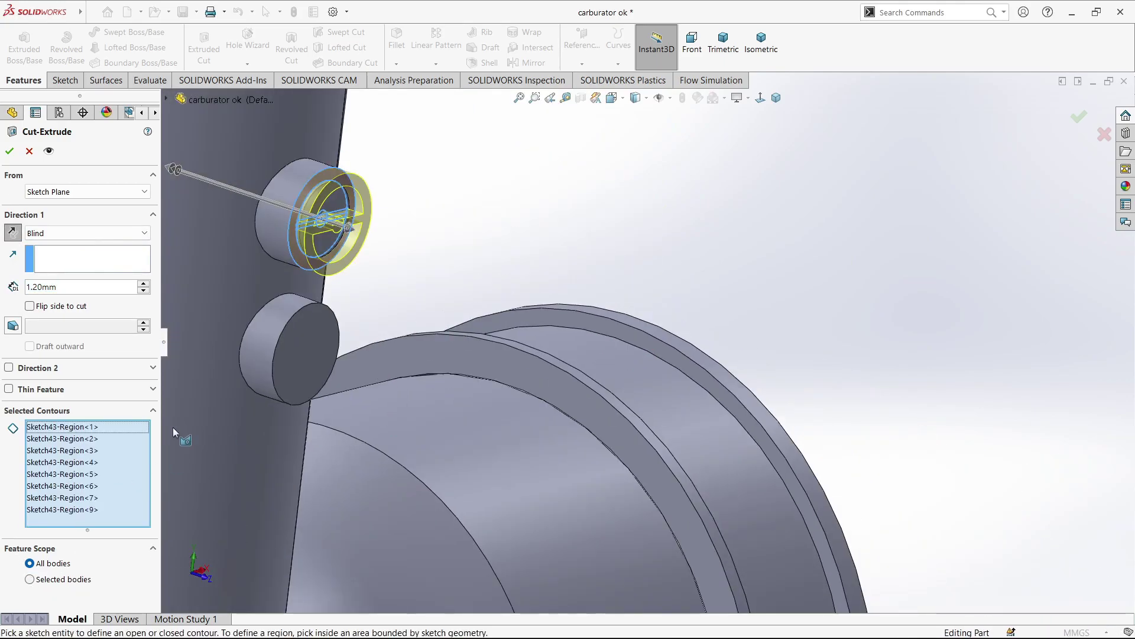
key(Escape)
- Reselect Sketch43 and start a new extruded cut
scroll(355, 248, up, 3)
scroll(403, 212, up, 3)
scroll(483, 265, up, 3)
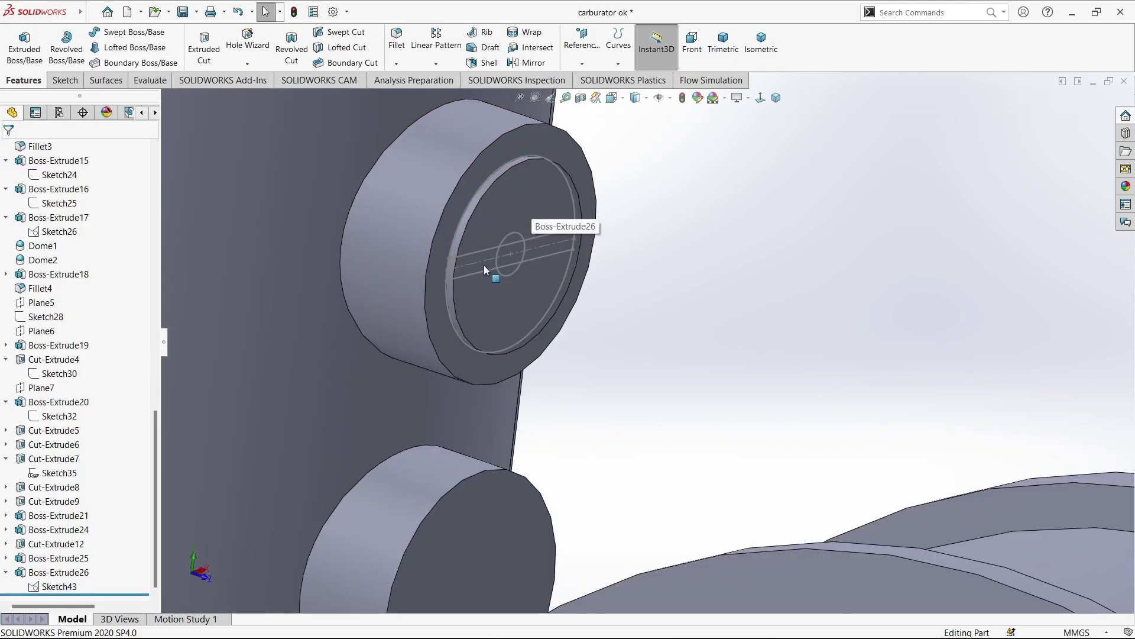
click(484, 265)
click(59, 586)
click(195, 53)
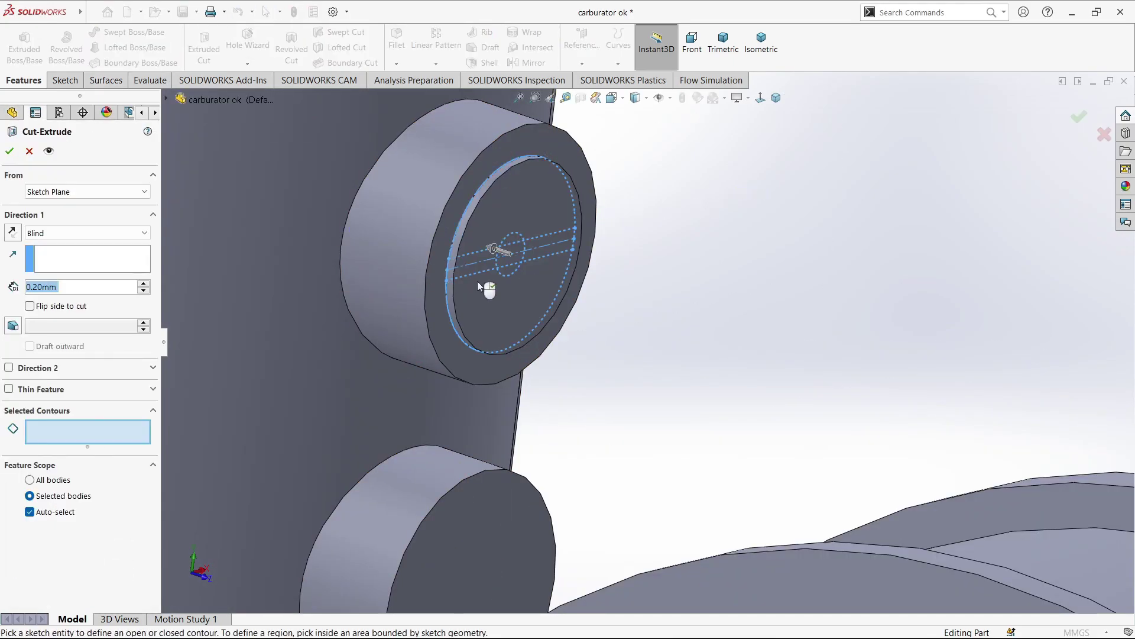
scroll(477, 281, up, 3)
- Select the slot regions and apply the cut 0.20 mm deep
click(529, 253)
click(567, 236)
click(619, 201)
click(619, 221)
click(626, 277)
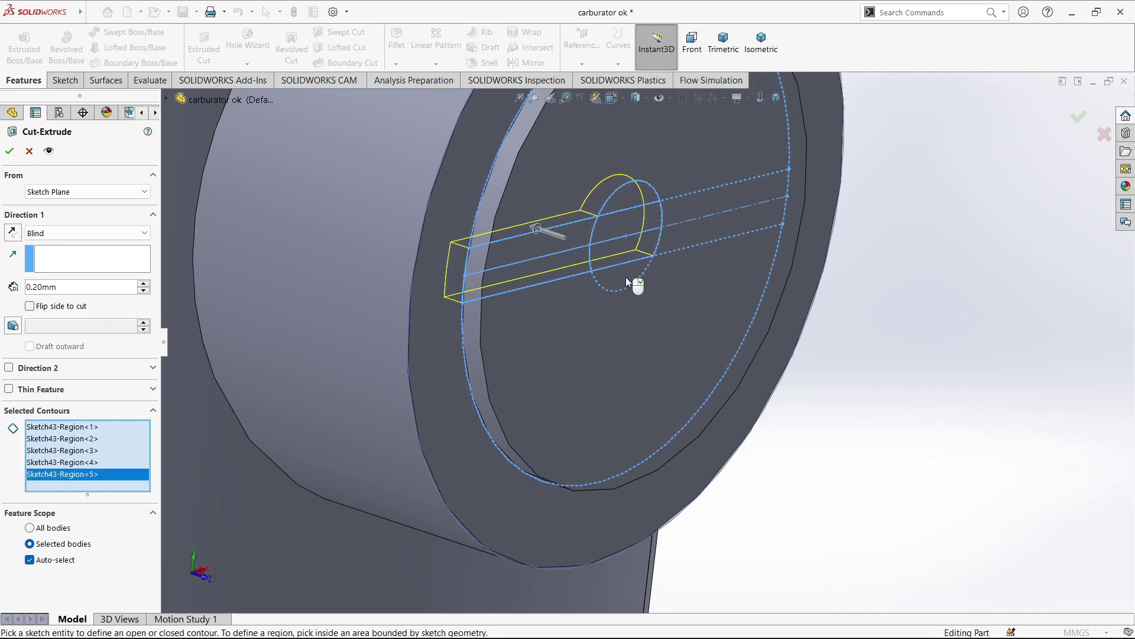
click(668, 243)
click(686, 220)
click(582, 195)
click(14, 155)
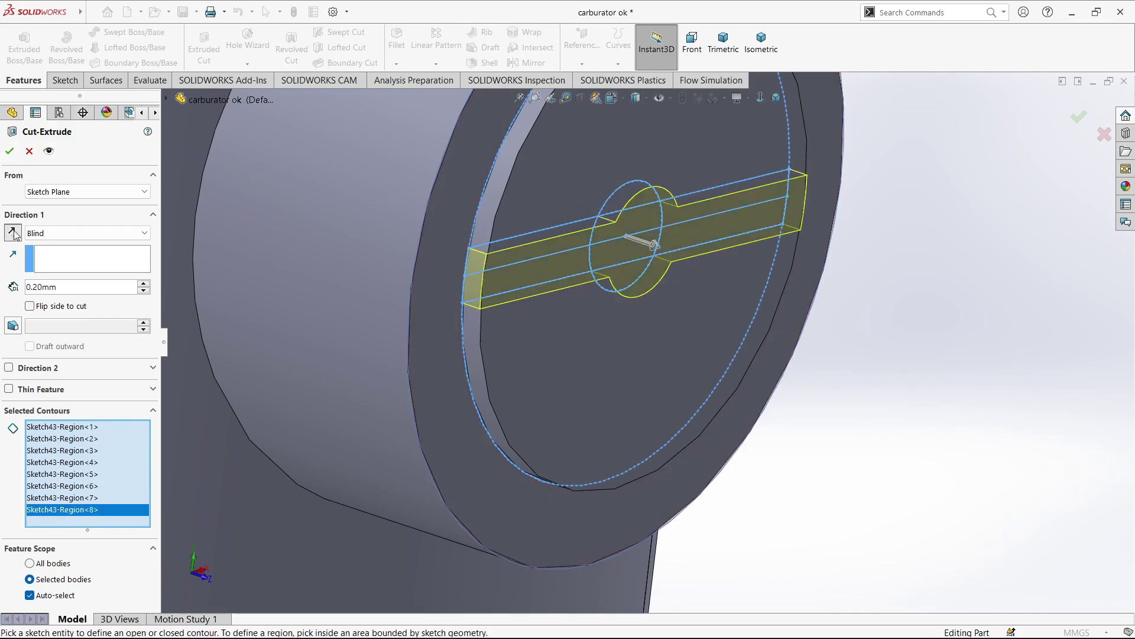
scroll(736, 325, up, 3)
scroll(736, 324, up, 3)
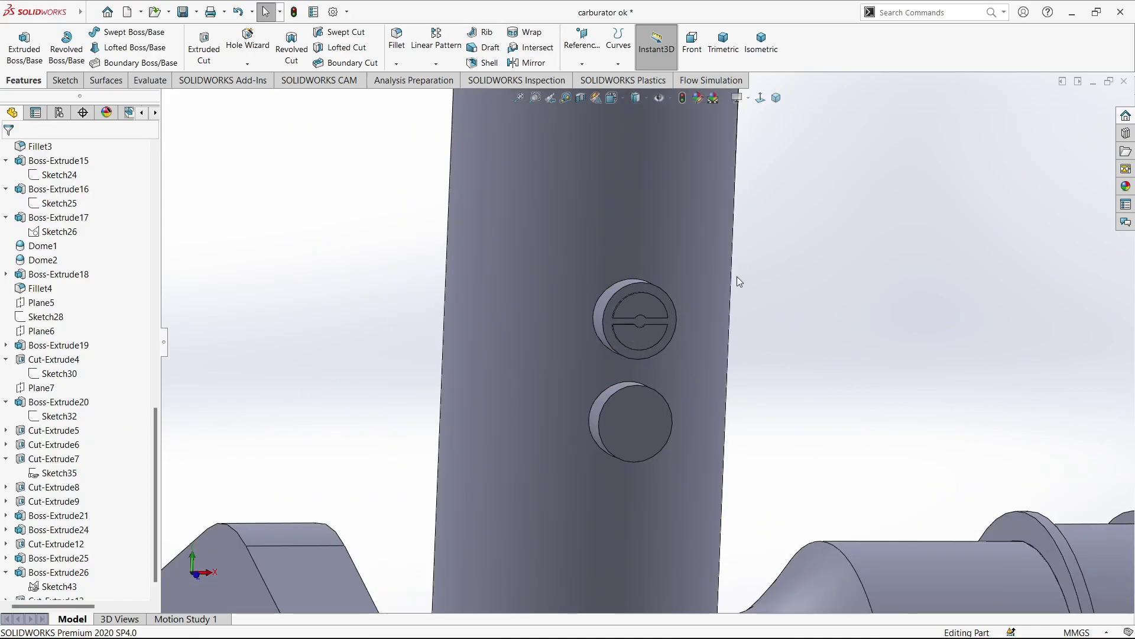
- Sketch a Ø4.50 circle at the centre of the lower boss face
middle_drag(737, 276, 437, 413)
click(585, 473)
click(632, 418)
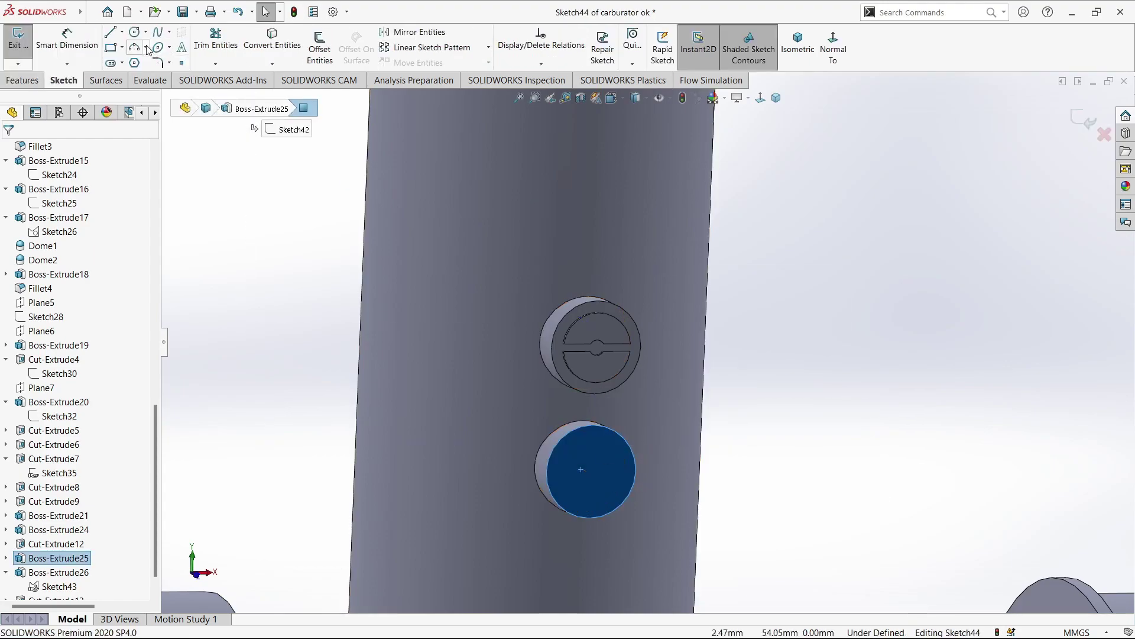
drag(591, 472, 616, 472)
right_drag(616, 472, 657, 461)
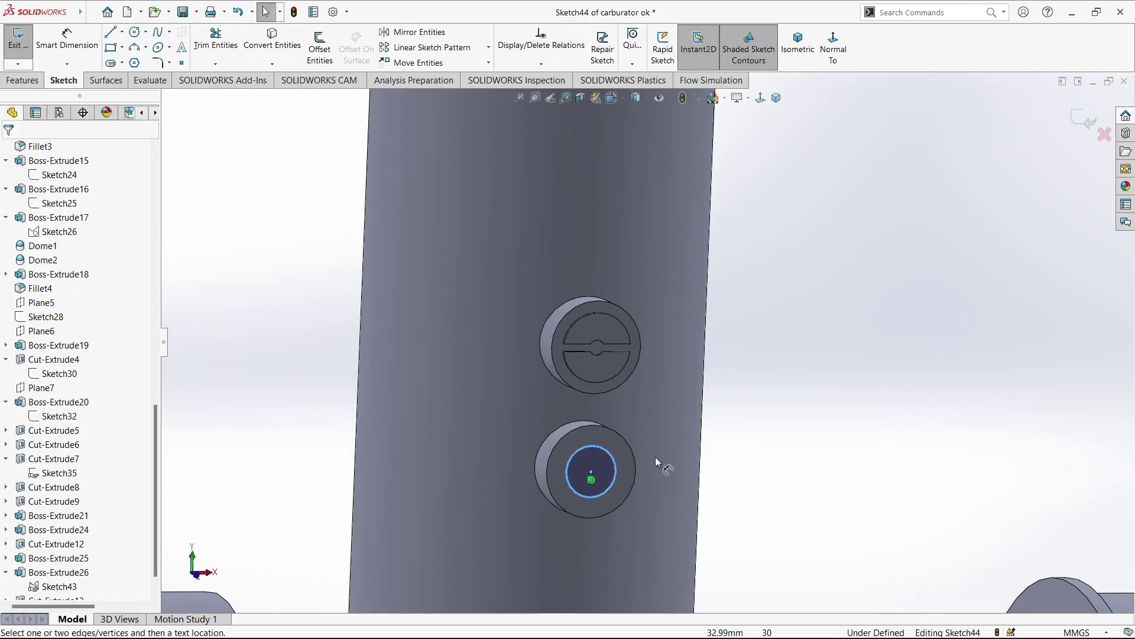
click(759, 478)
text(4.5)
key(Return)
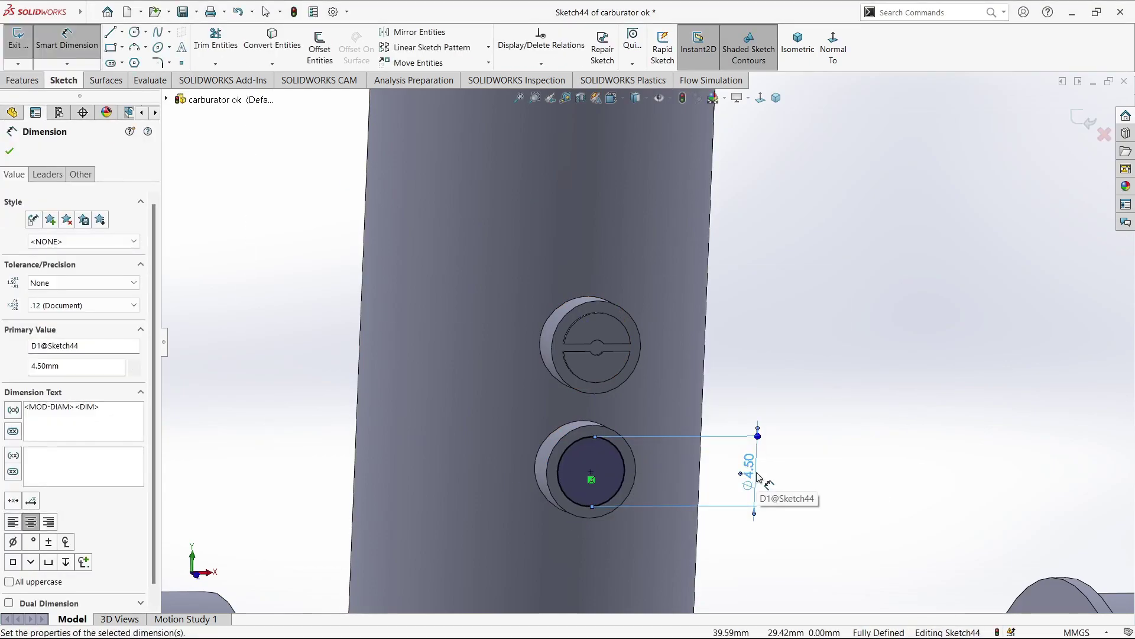
key(Escape)
- Cut the circle 0.80 mm deep into the lower boss
click(23, 81)
click(204, 47)
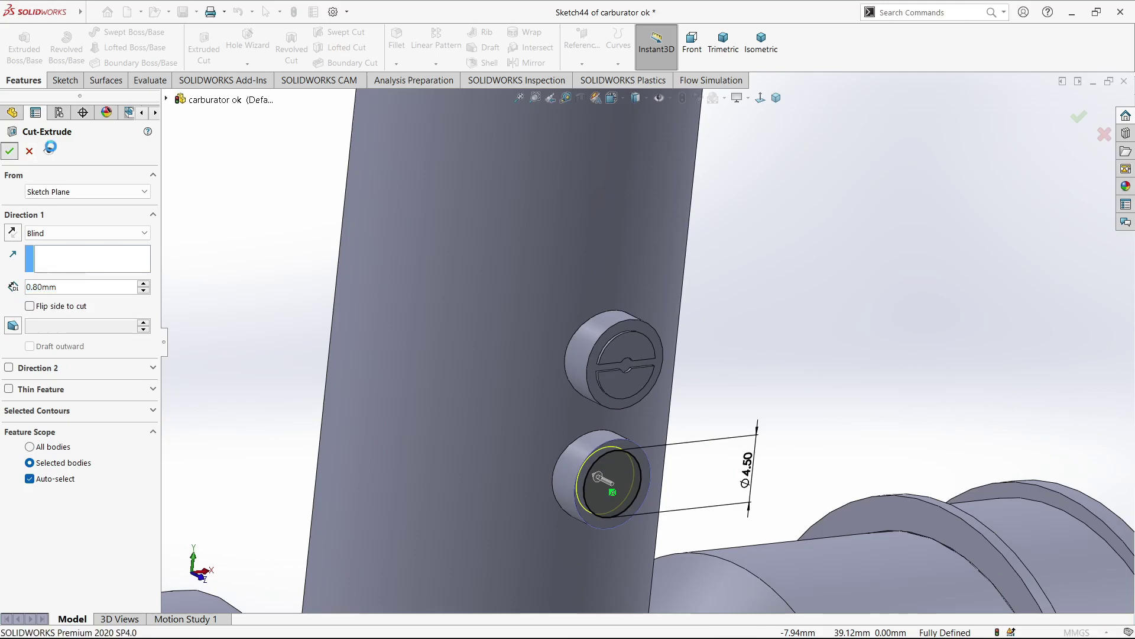
key(Return)
scroll(626, 442, down, 2)
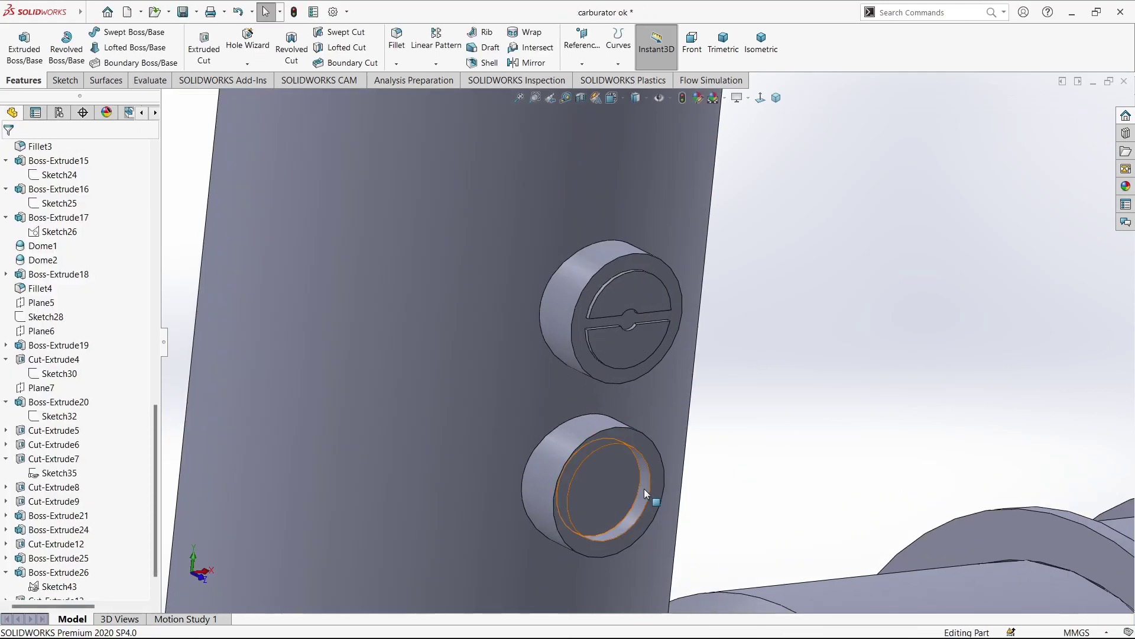
- Start a fillet on the lower boss recess edge, trying radii 0.5 and 0.2
middle_drag(644, 488, 621, 417)
click(396, 41)
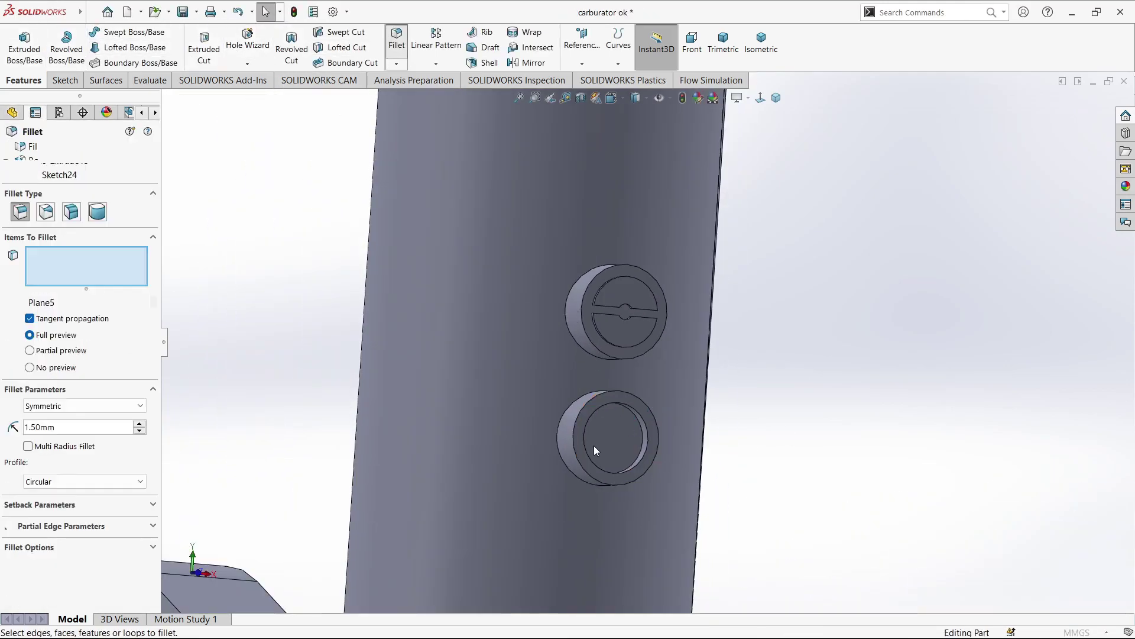
click(594, 393)
scroll(609, 438, down, 2)
text(0.5)
key(Return)
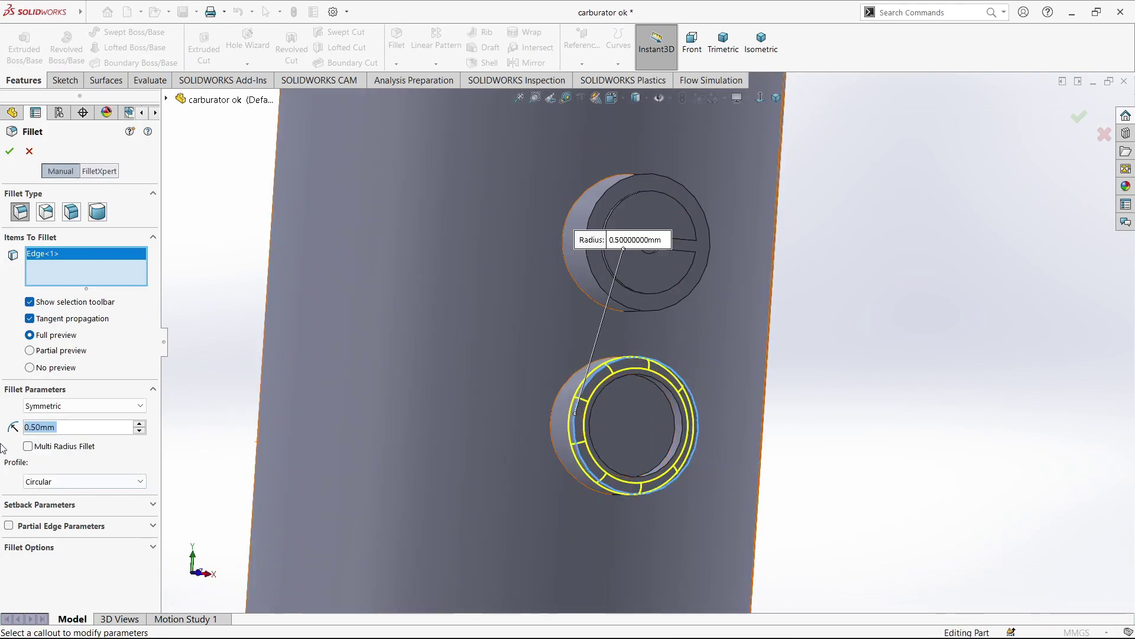
text(0.2)
key(Return)
scroll(680, 414, down, 4)
- Add two more recess edges and accept the fillet at 0.30 mm radius
click(849, 324)
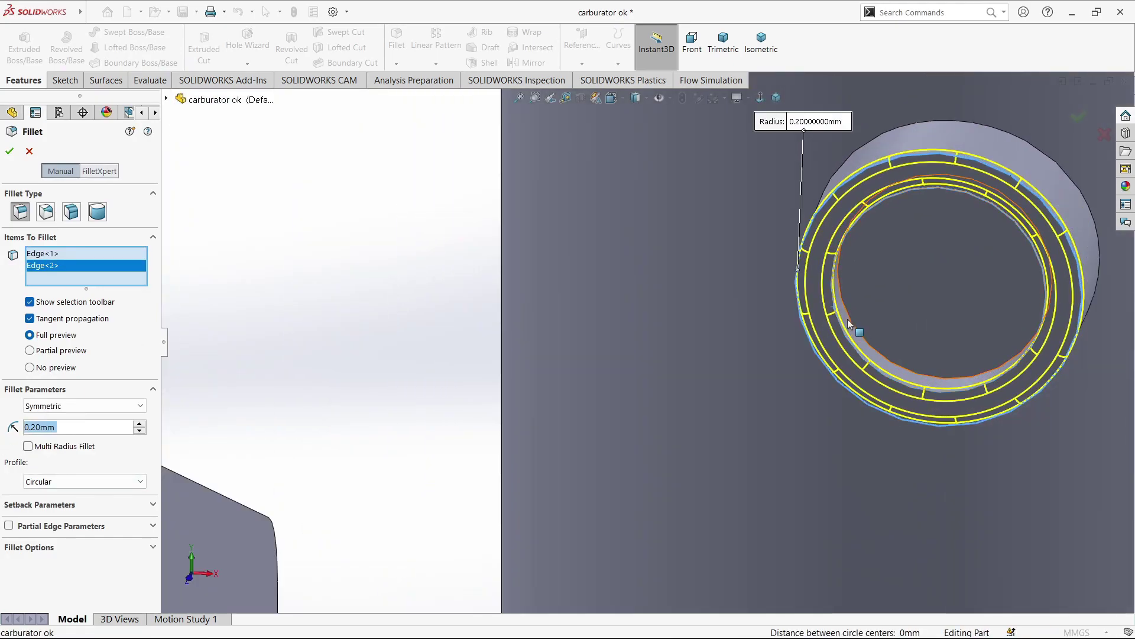
click(842, 305)
middle_drag(842, 304, 934, 284)
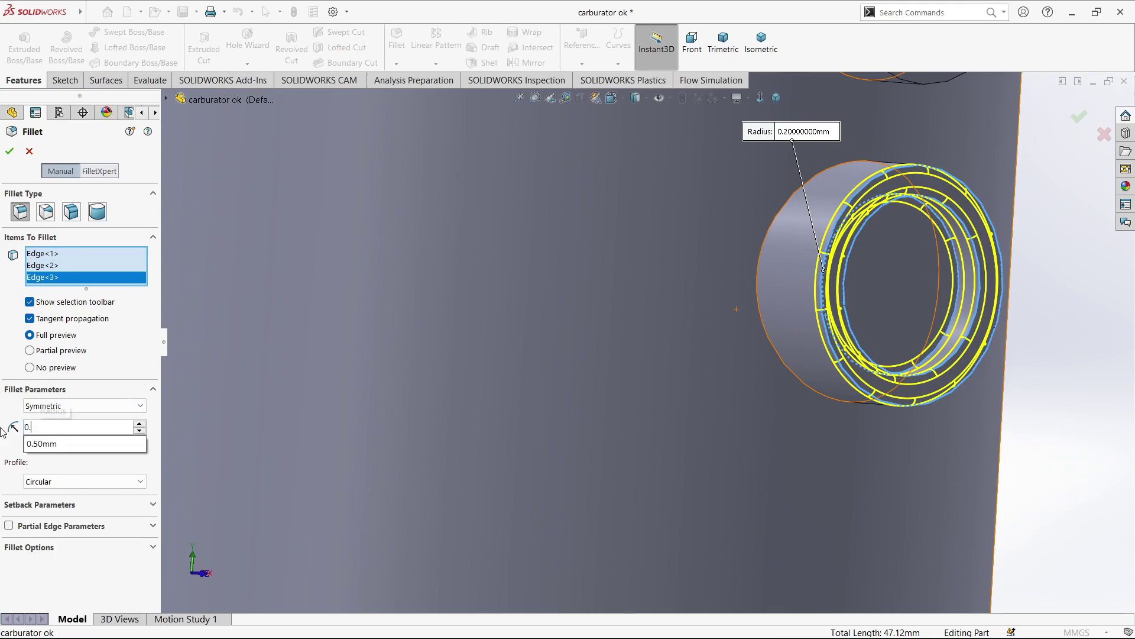
text(3)
key(Return)
mouse_move(705, 360)
middle_down()
mouse_move(642, 302)
mouse_move(592, 290)
middle_up()
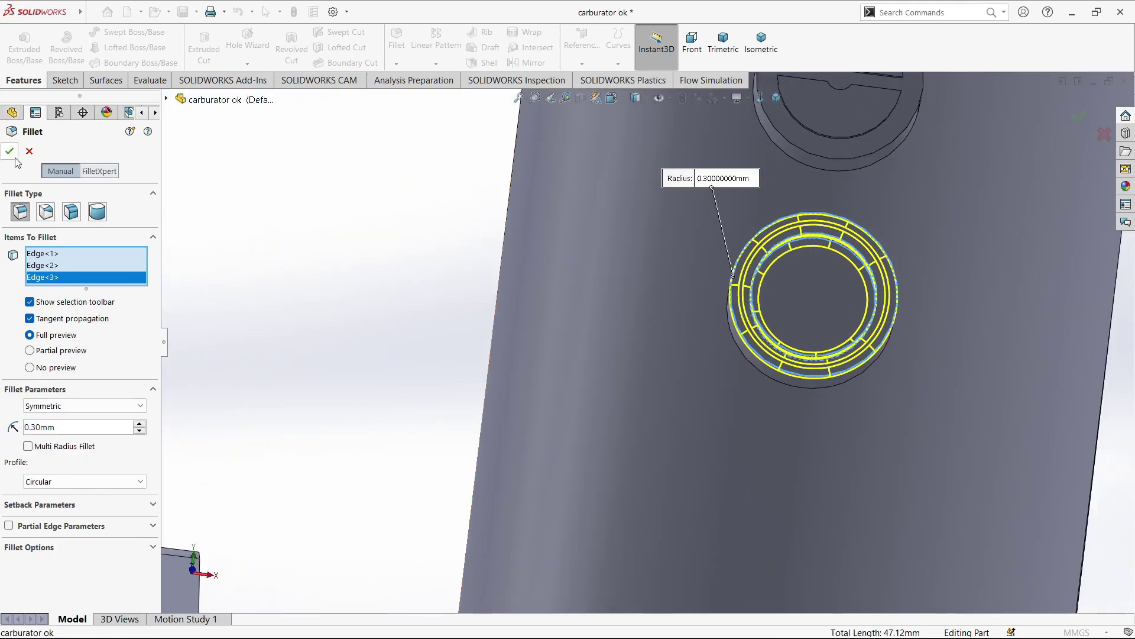
key(Return)
scroll(427, 273, up, 5)
mouse_move(427, 273)
middle_down()
mouse_move(815, 341)
mouse_move(718, 271)
mouse_move(738, 269)
middle_up()
- Review Boss-Extrude25's settings through Edit Feature, then close them
scroll(793, 331, up, 3)
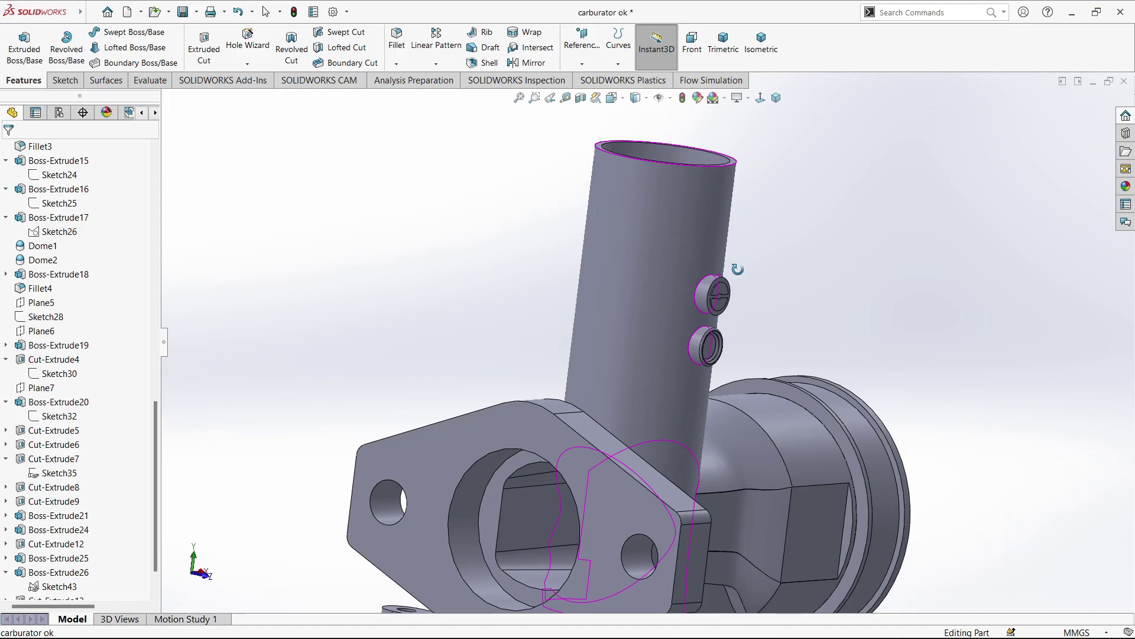
middle_drag(738, 273, 783, 262)
scroll(783, 263, up, 1)
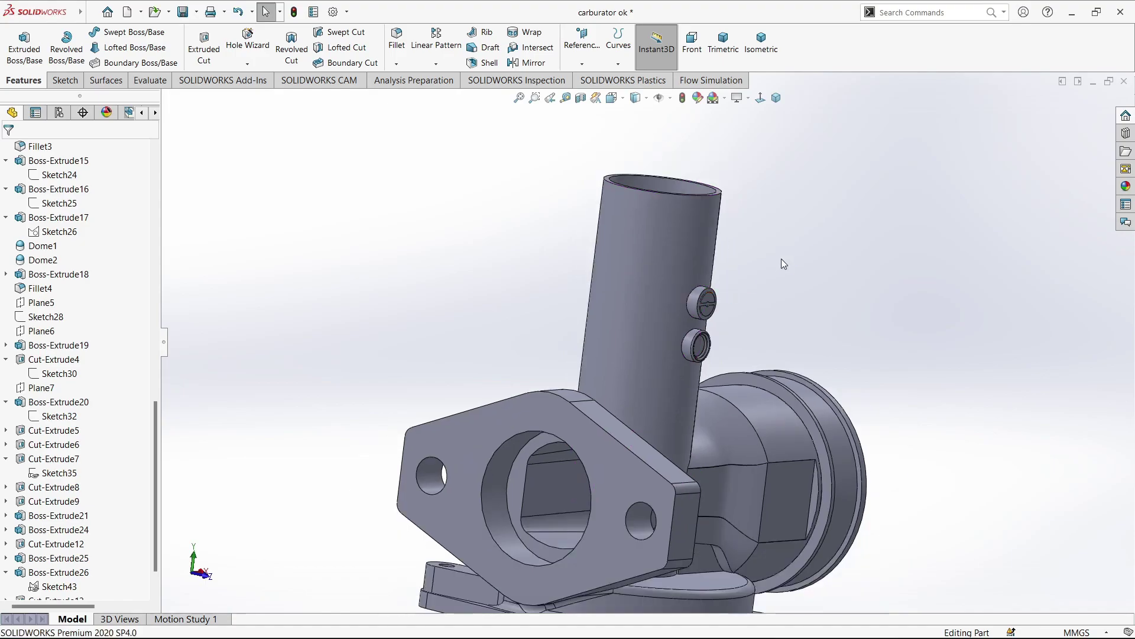
mouse_move(742, 370)
middle_down()
mouse_move(755, 451)
mouse_move(895, 396)
mouse_move(601, 355)
mouse_move(775, 382)
middle_up()
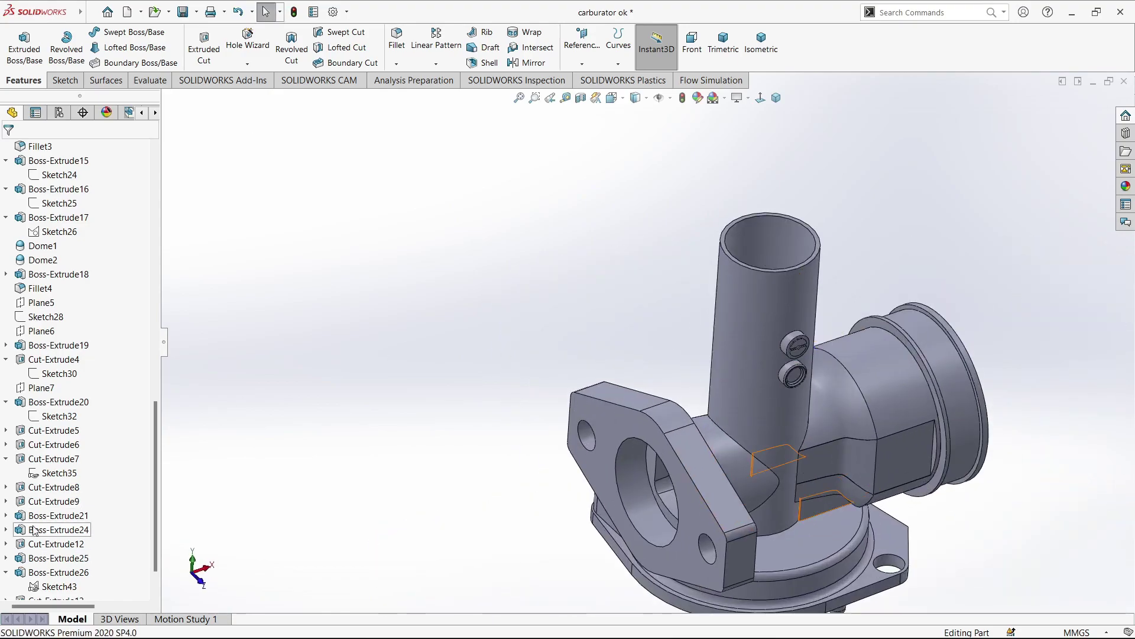
click(36, 558)
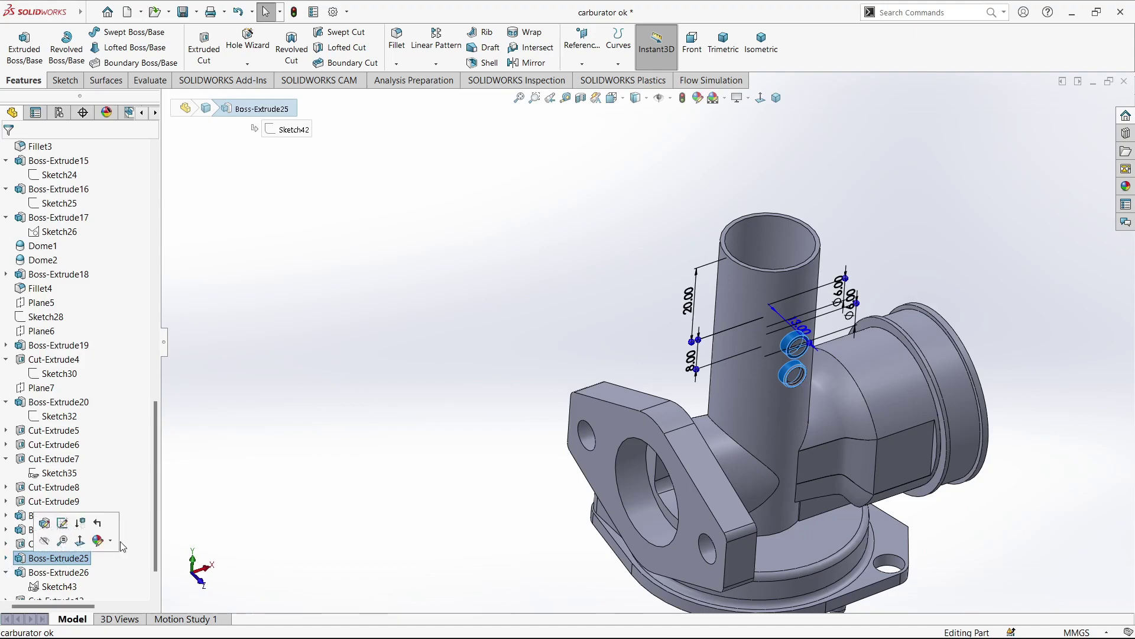
scroll(37, 512, down, 1)
click(24, 517)
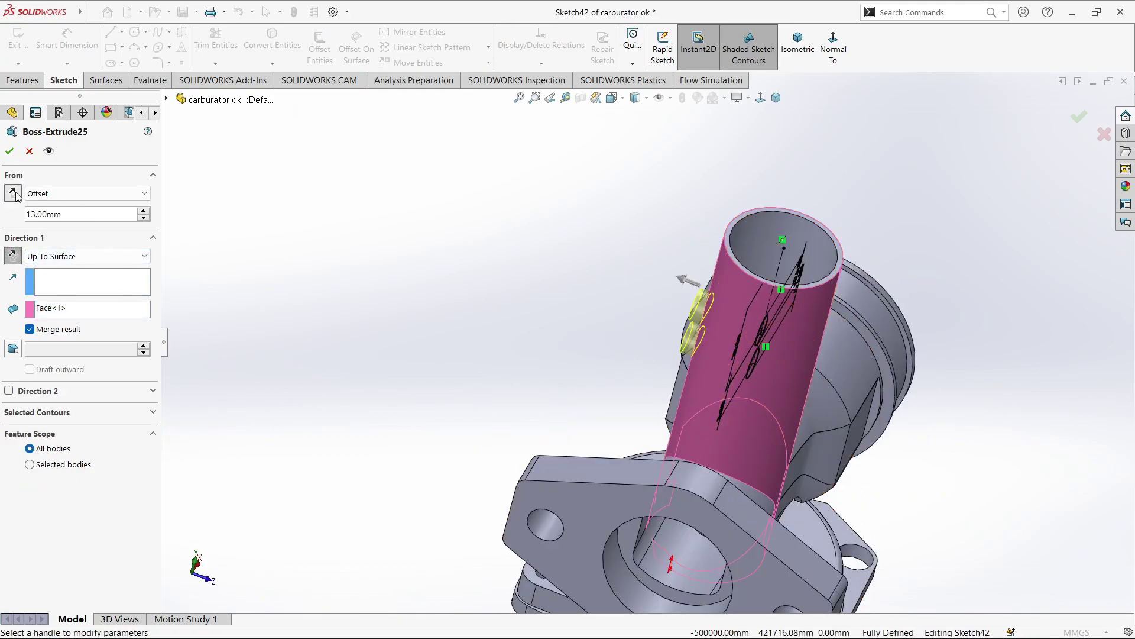
key(Return)
- Orbit and zoom in on the upper and lower bosses
mouse_move(338, 244)
middle_down()
mouse_move(785, 382)
mouse_move(758, 415)
mouse_move(662, 409)
middle_up()
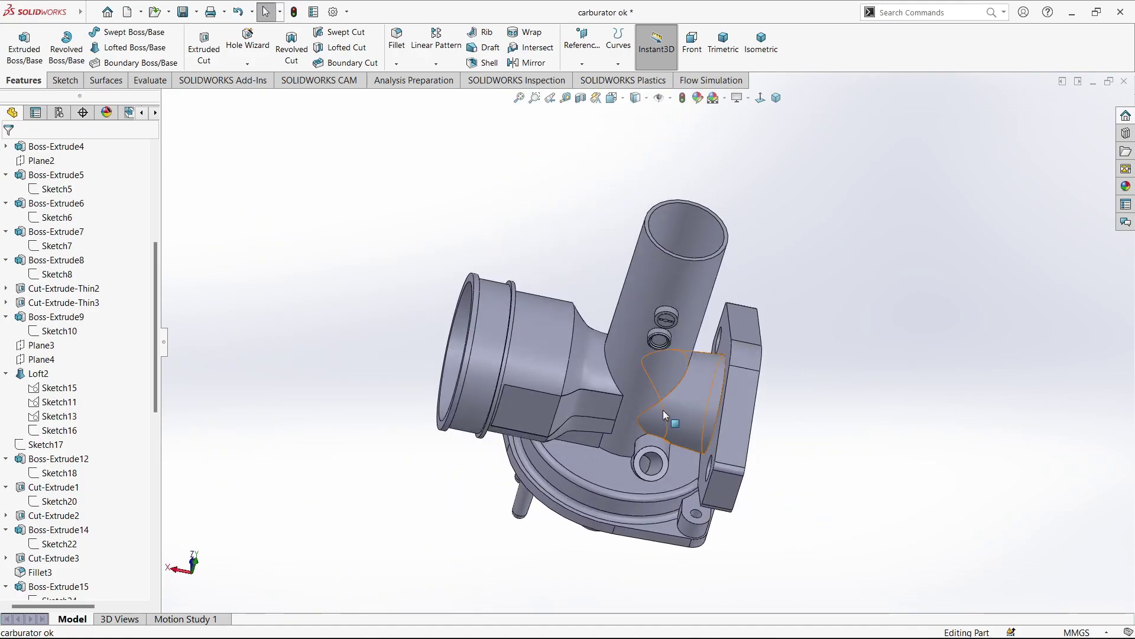
scroll(662, 410, down, 1)
scroll(680, 367, down, 4)
scroll(701, 299, down, 2)
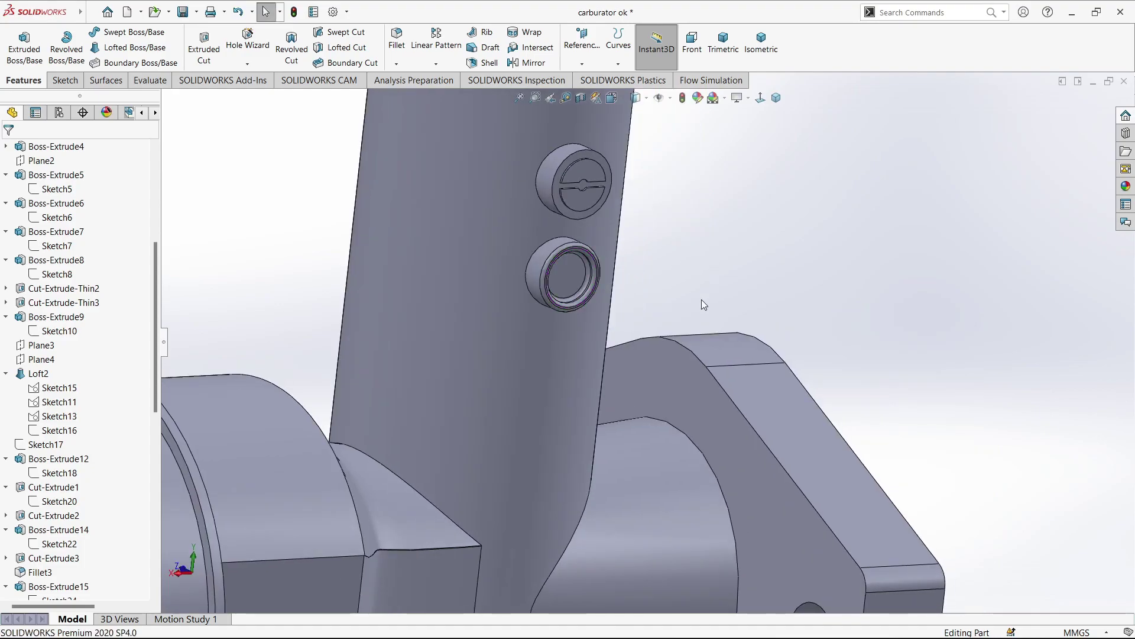
scroll(702, 299, up, 2)
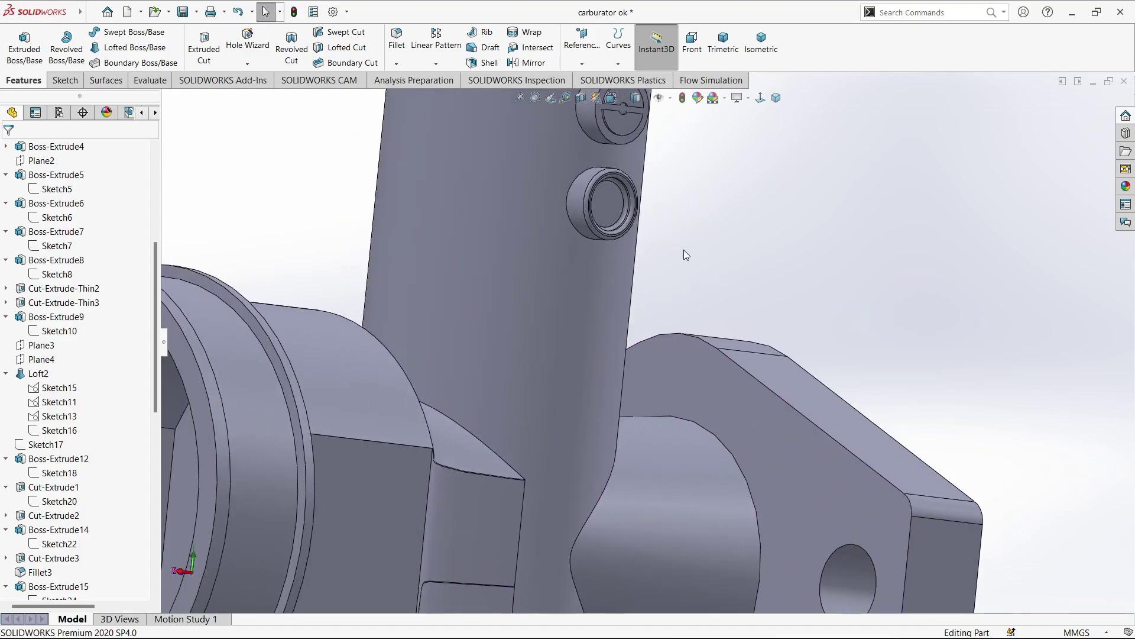
scroll(645, 177, down, 3)
- Restart the fillet on the front outer edges of both bosses at 0.20 mm
click(615, 189)
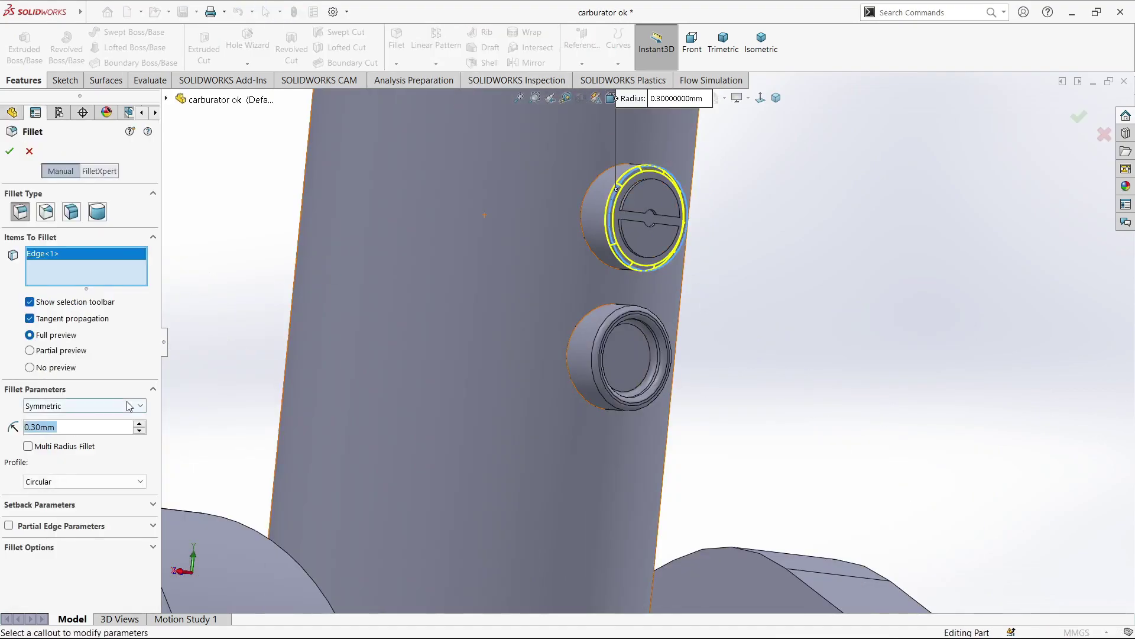
click(31, 153)
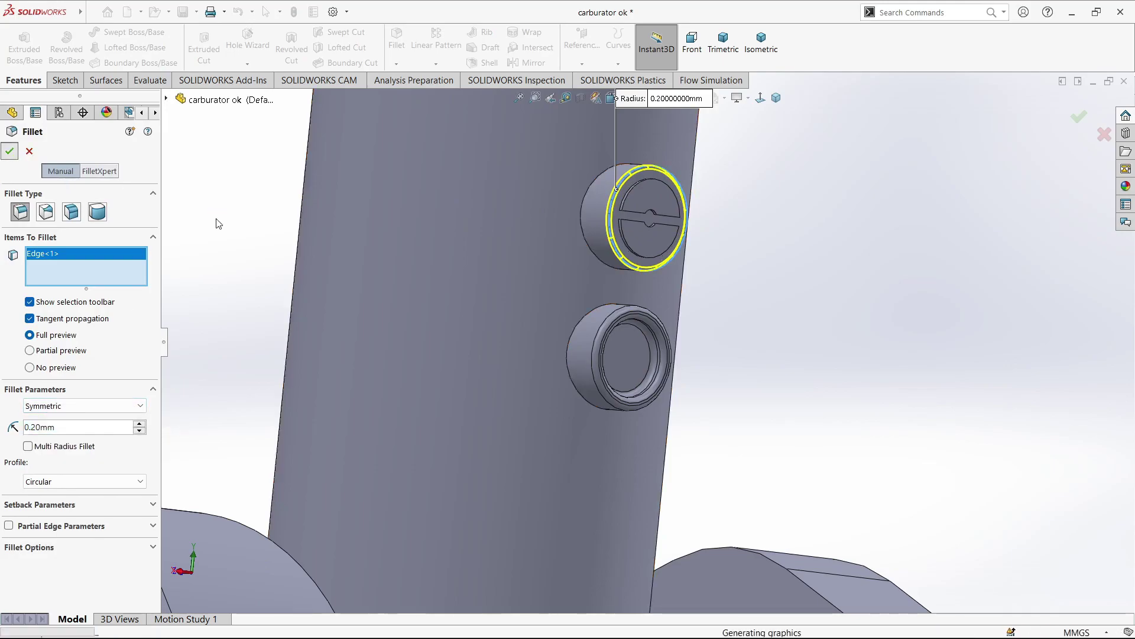
middle_drag(218, 223, 686, 219)
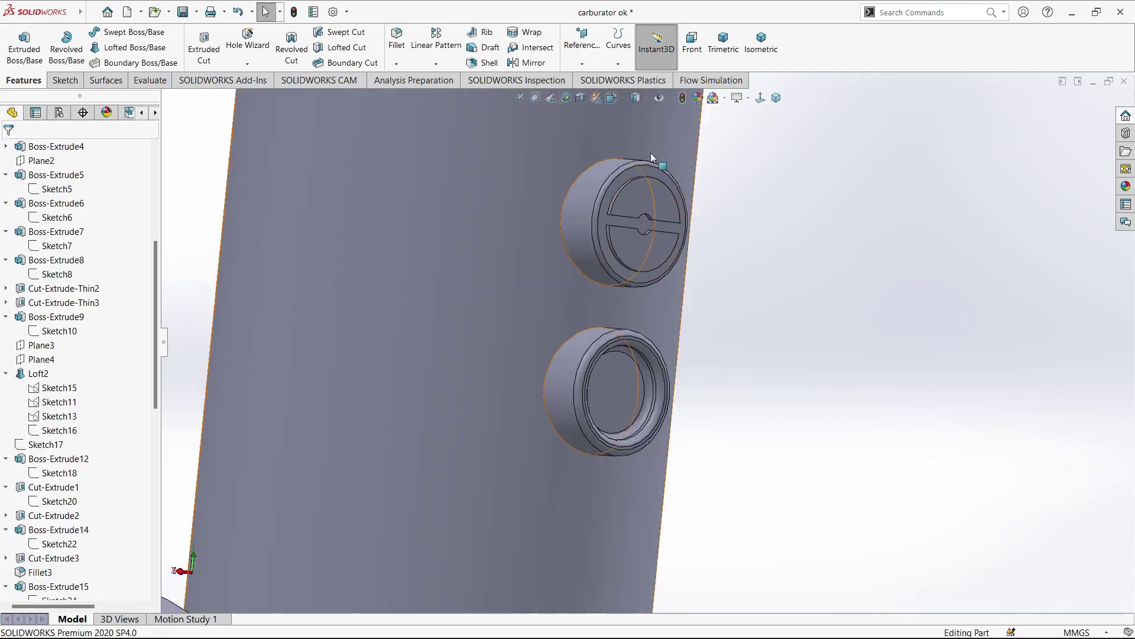
key(Return)
click(563, 211)
click(542, 378)
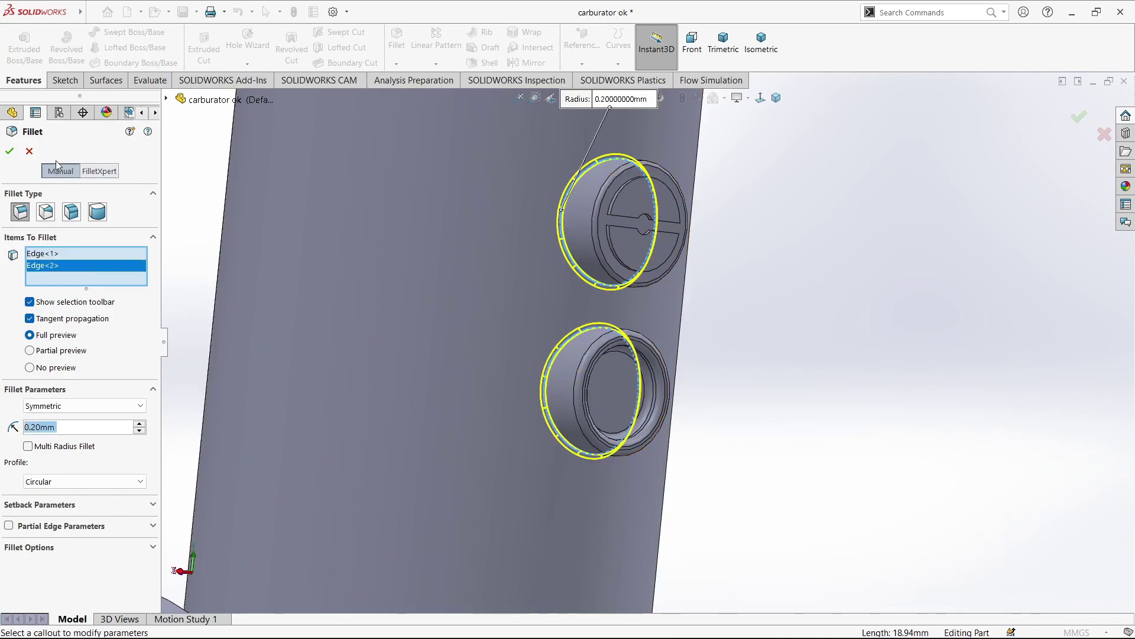
- Turn the model to the intake side and select the face inside the intake
mouse_move(789, 374)
middle_down()
mouse_move(676, 368)
mouse_move(691, 453)
middle_up()
scroll(691, 453, down, 5)
mouse_move(603, 322)
middle_down()
mouse_move(850, 432)
mouse_move(788, 483)
mouse_move(540, 540)
mouse_move(433, 528)
mouse_move(505, 485)
middle_up()
click(547, 382)
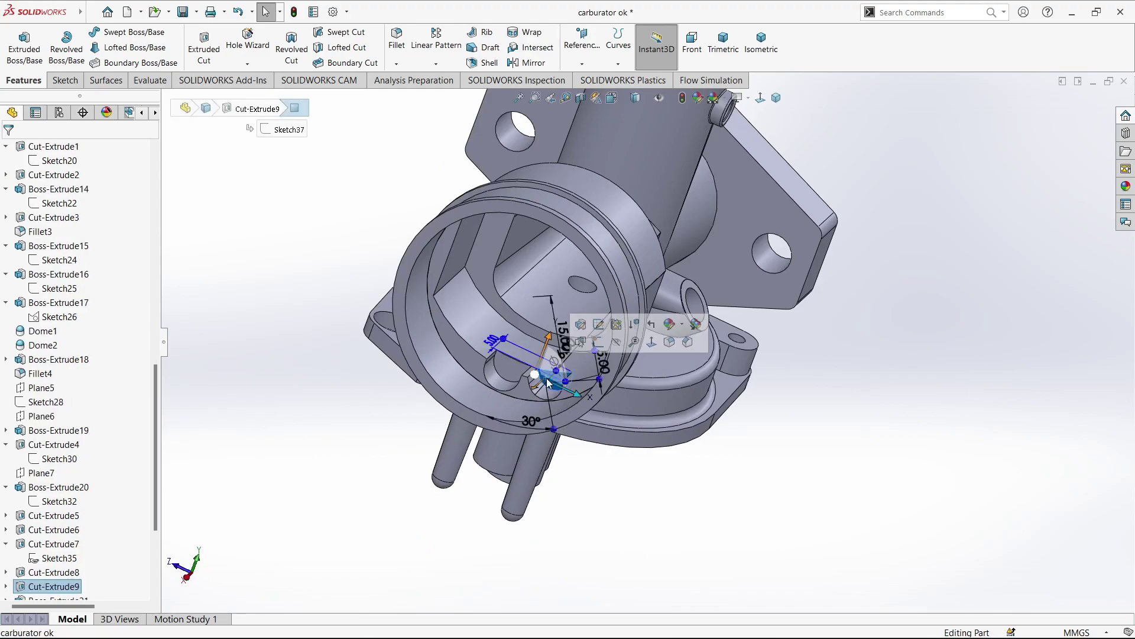
- Sketch a circle on the intake face and dimension it to Ø8.50
click(602, 343)
scroll(702, 447, down, 2)
key(c)
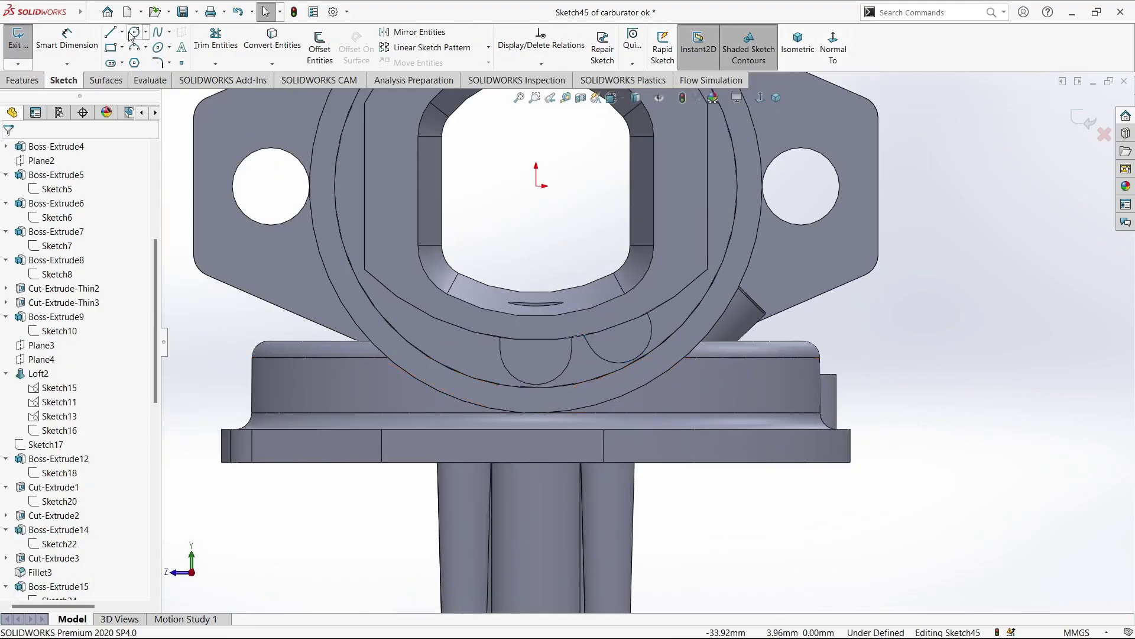
click(619, 329)
click(619, 330)
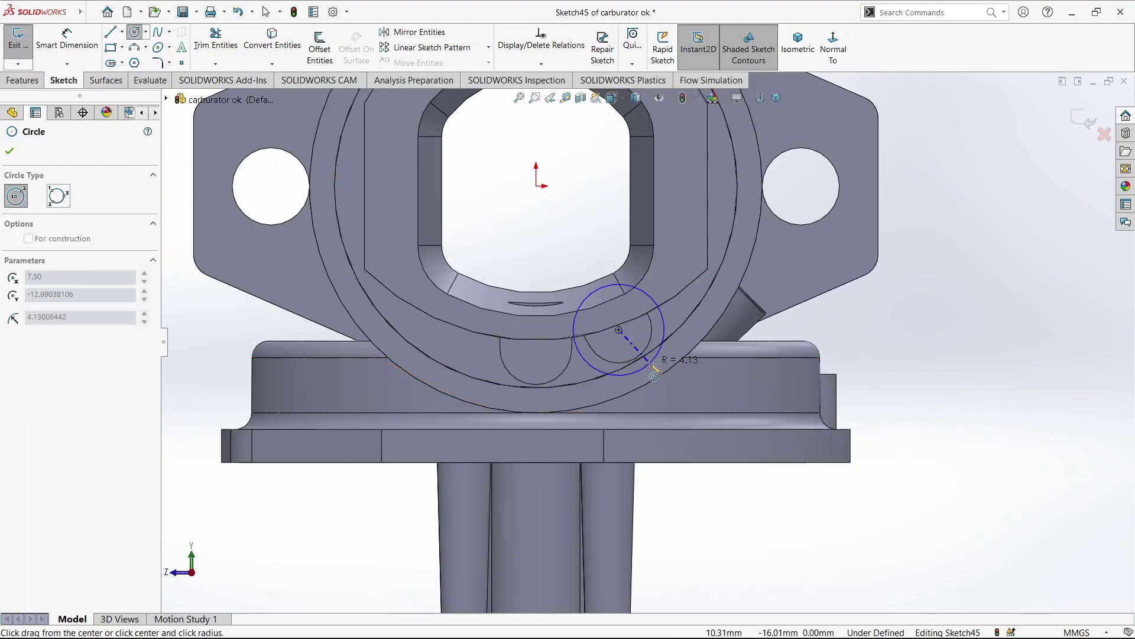
click(655, 371)
click(701, 390)
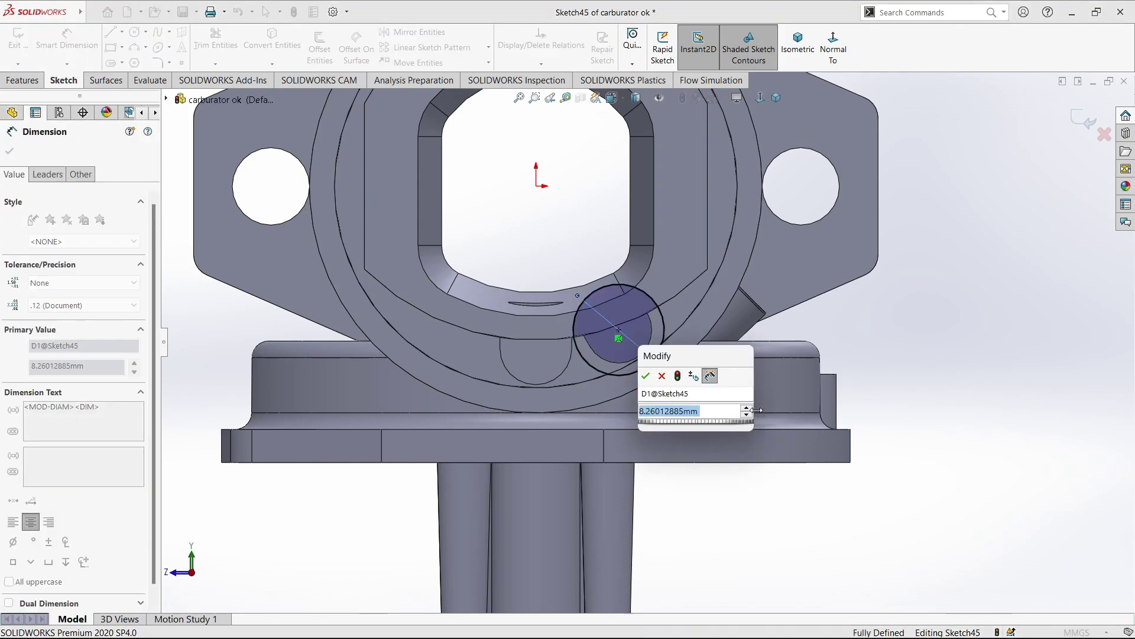
text(10)
key(Return)
double_click(707, 395)
text(8.)
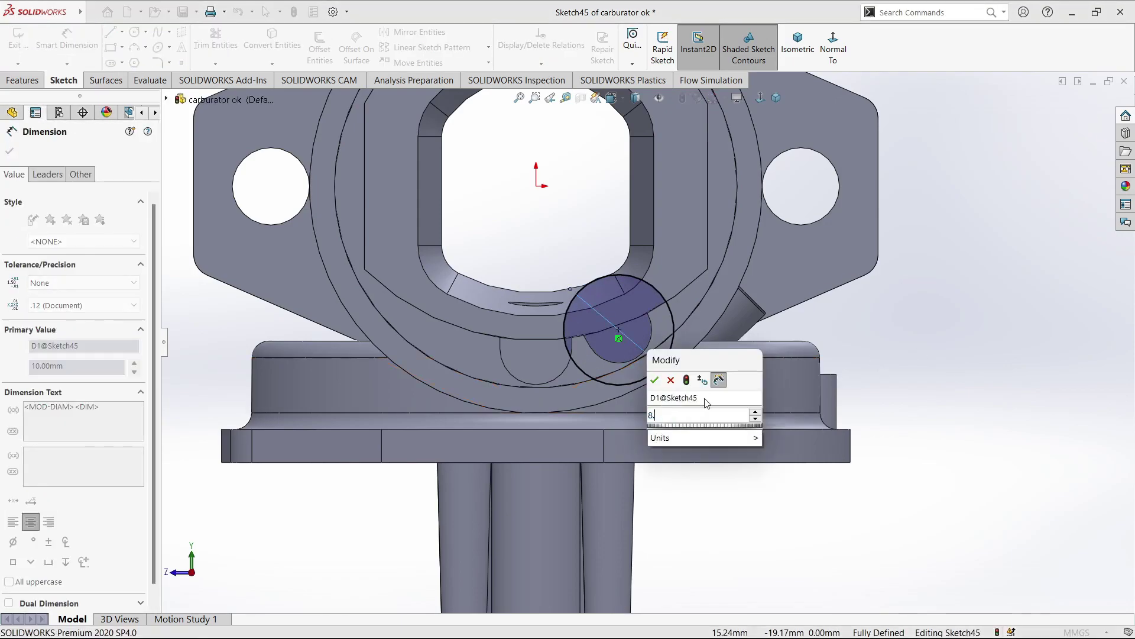
text(50)
key(Return)
key(Escape)
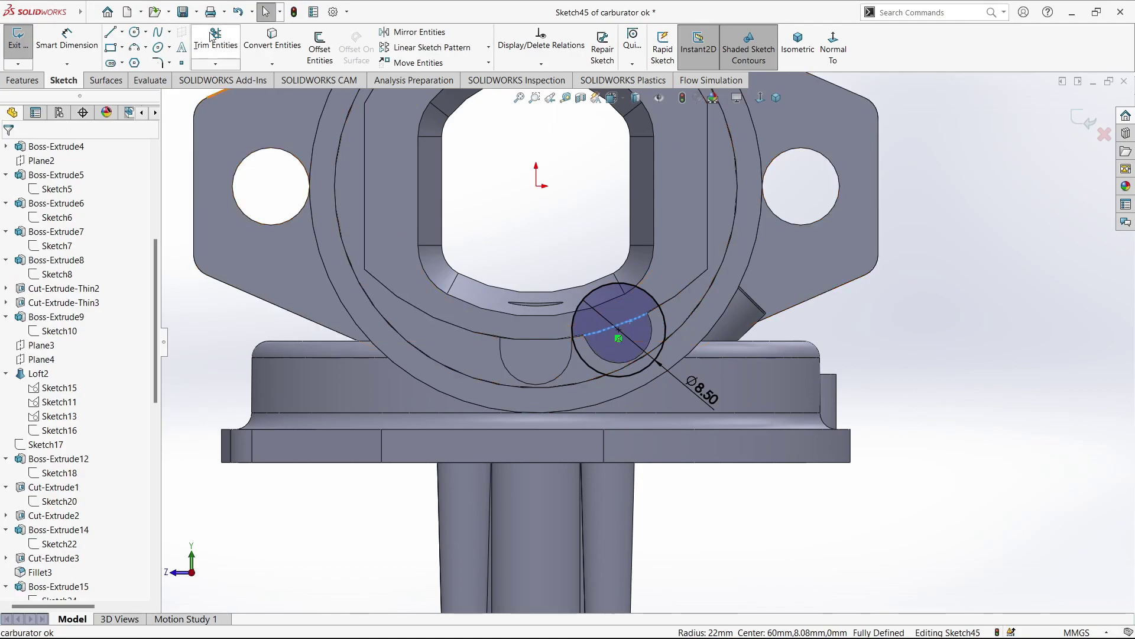
- Trim the Ø8.50 circle down to a partial arc and switch to a side view
click(215, 64)
click(629, 319)
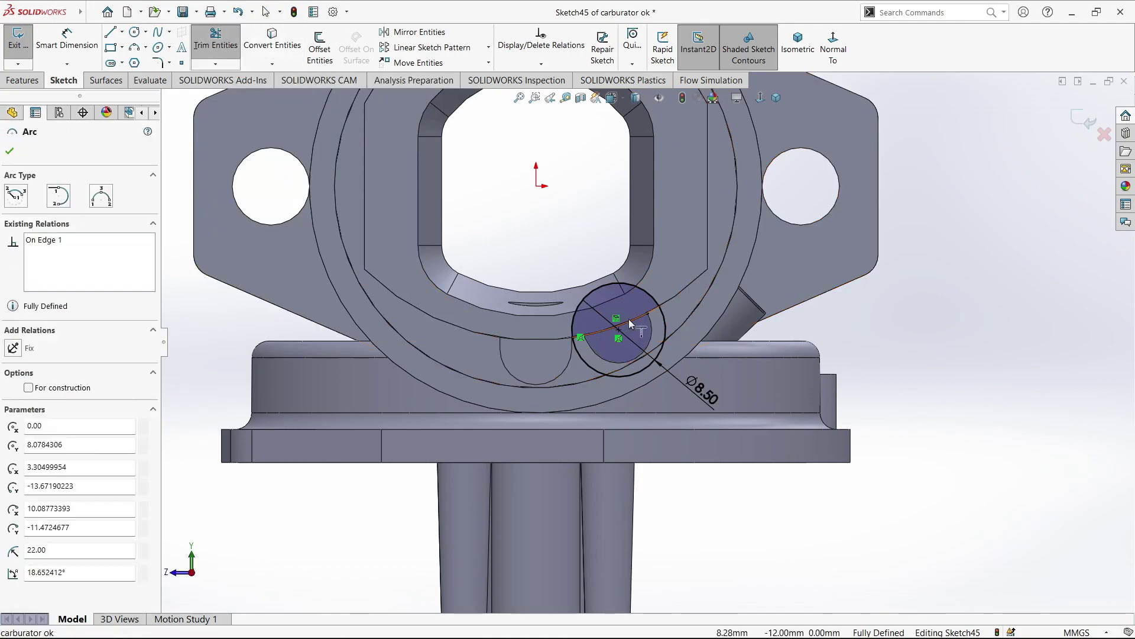
click(613, 294)
middle_drag(612, 295, 226, 161)
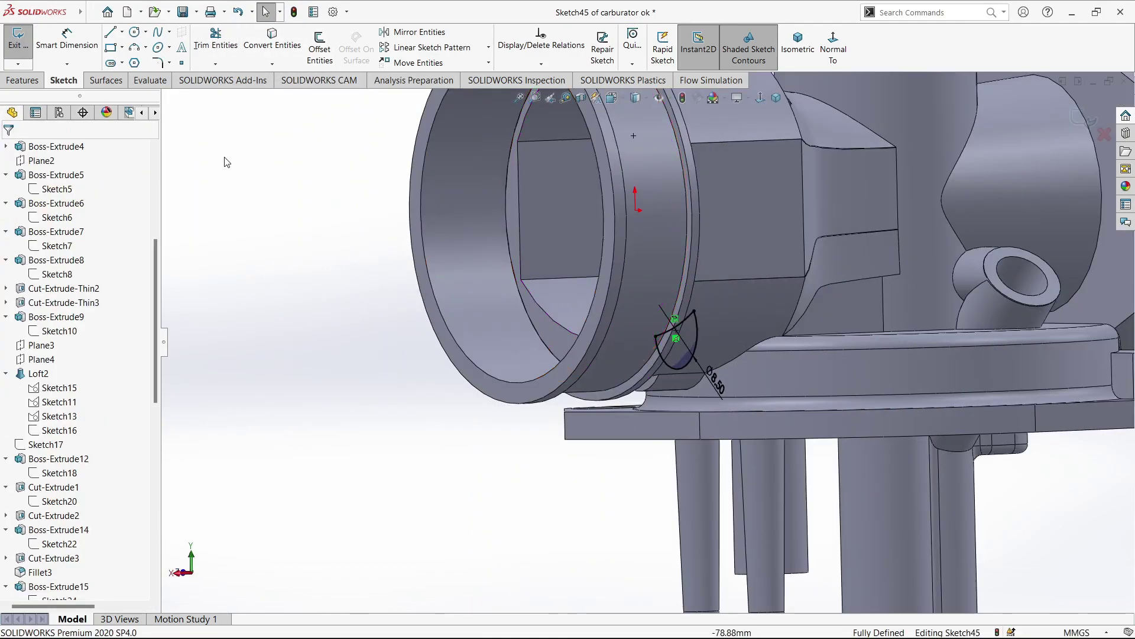
key(ctrl+1)
- Start extruding the web sketch, trying Up To Surface on the side boss face
click(22, 80)
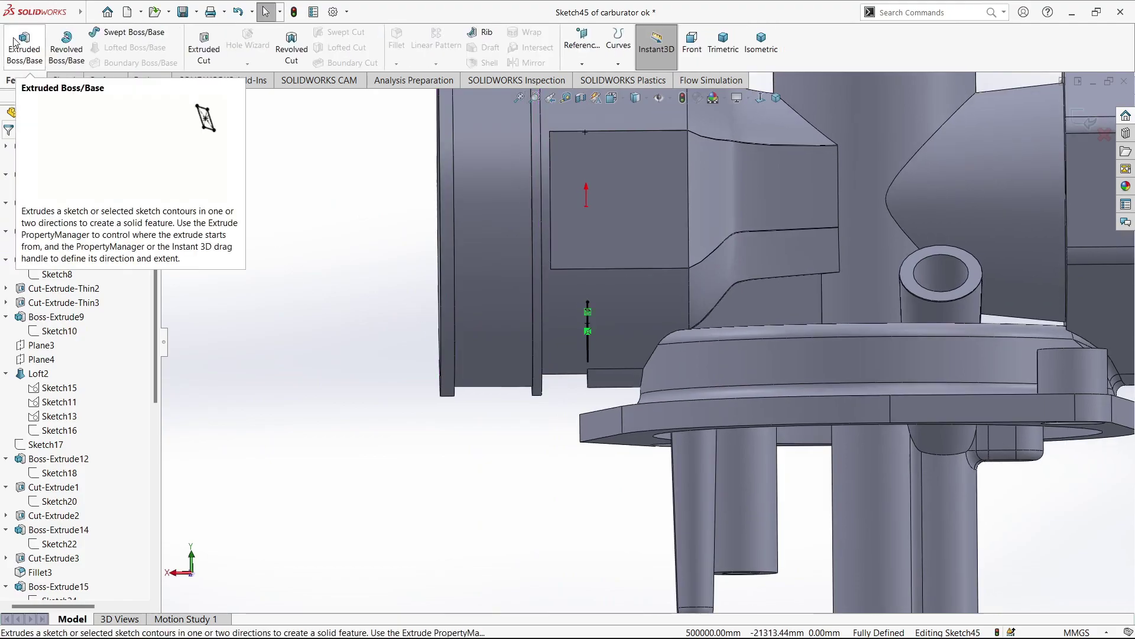
click(23, 47)
mouse_move(574, 334)
middle_down()
mouse_move(856, 416)
mouse_move(886, 286)
middle_up()
click(886, 286)
click(85, 232)
click(59, 246)
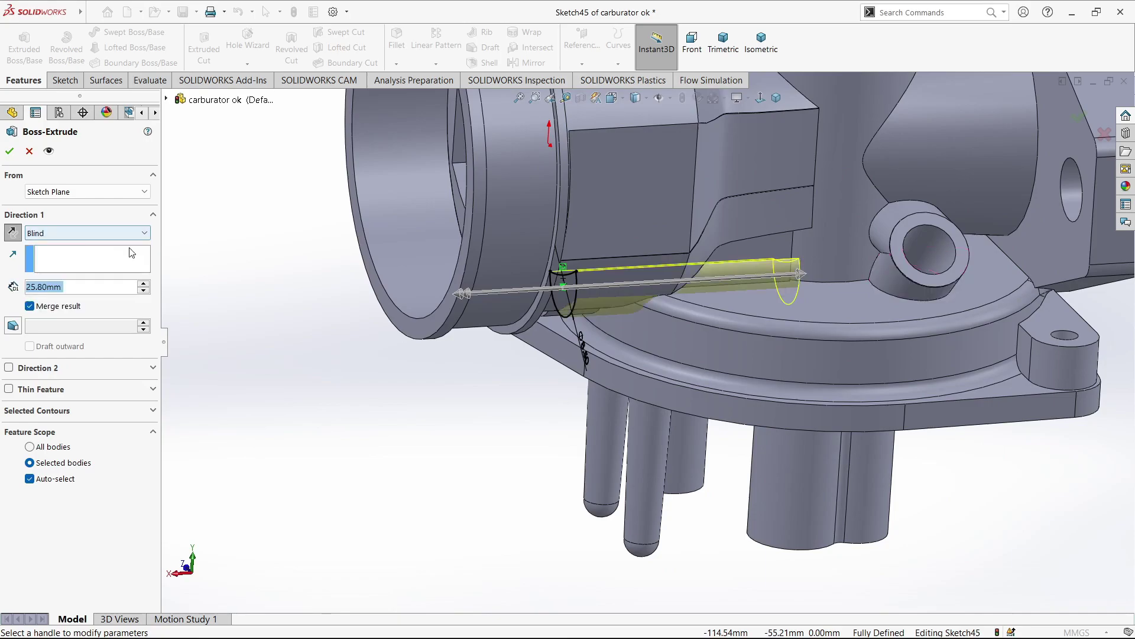
scroll(828, 295, down, 4)
middle_drag(809, 308, 780, 299)
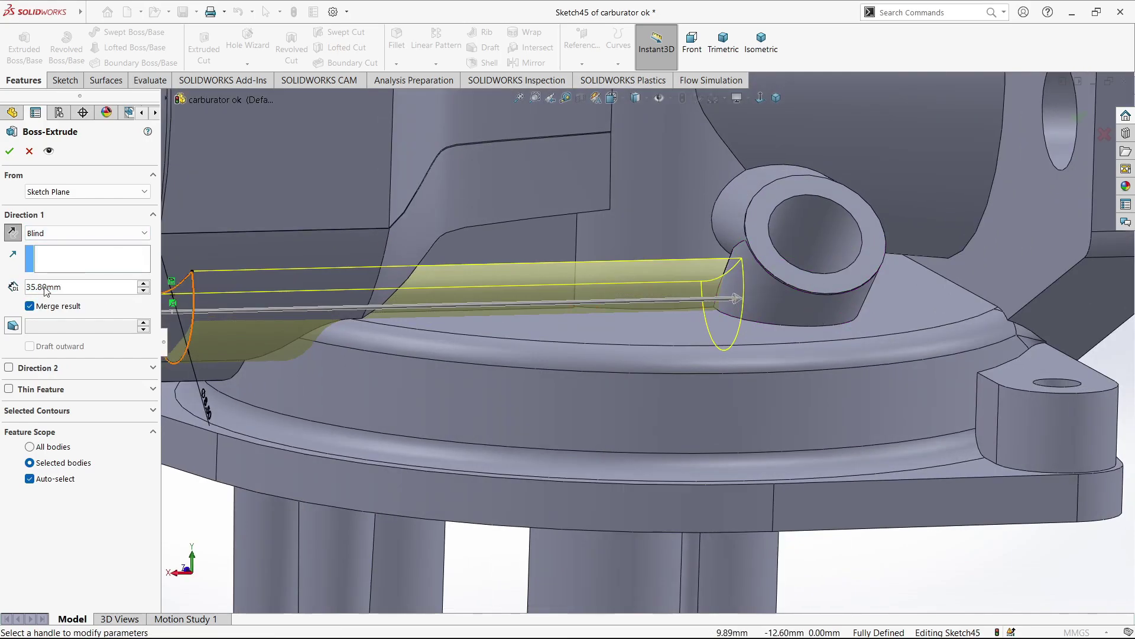
click(85, 233)
click(59, 262)
click(737, 279)
scroll(722, 295, up, 3)
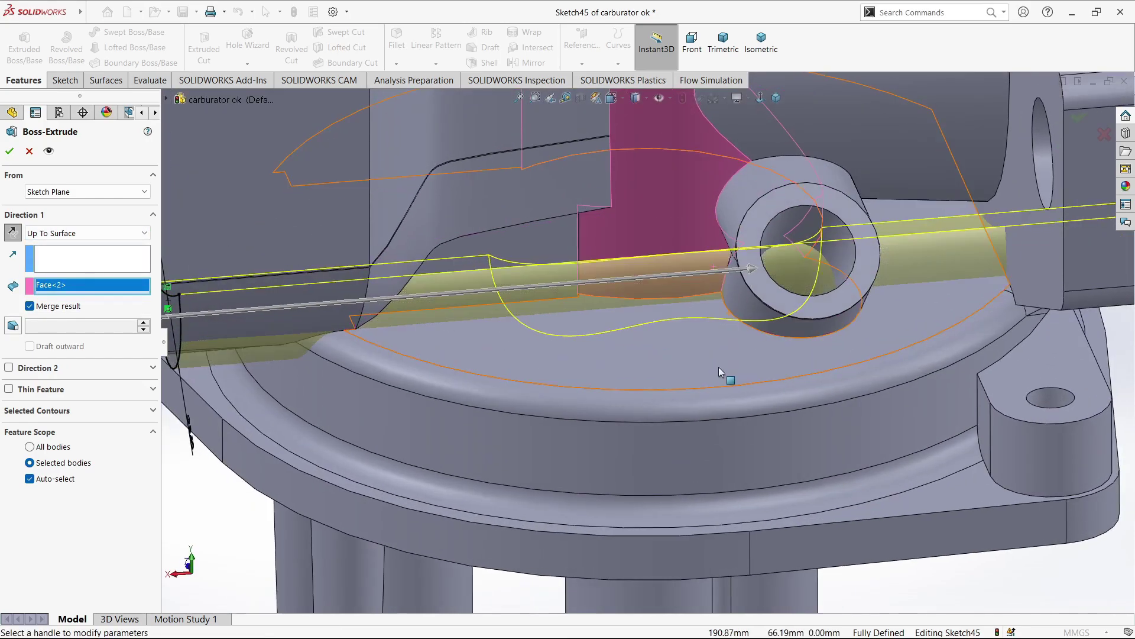
middle_drag(719, 367, 722, 321)
click(722, 321)
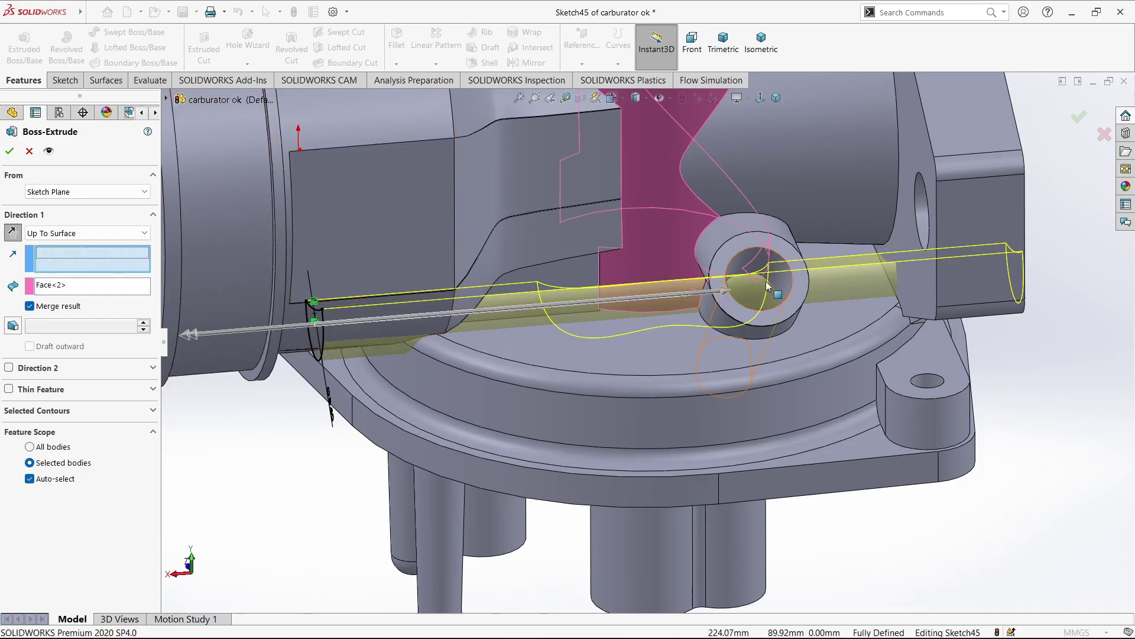
click(74, 289)
- Set the web extrusion to a blind 35 mm depth and accept it
mouse_move(757, 284)
middle_down()
mouse_move(775, 300)
mouse_move(728, 314)
middle_up()
click(732, 272)
drag(751, 313, 729, 313)
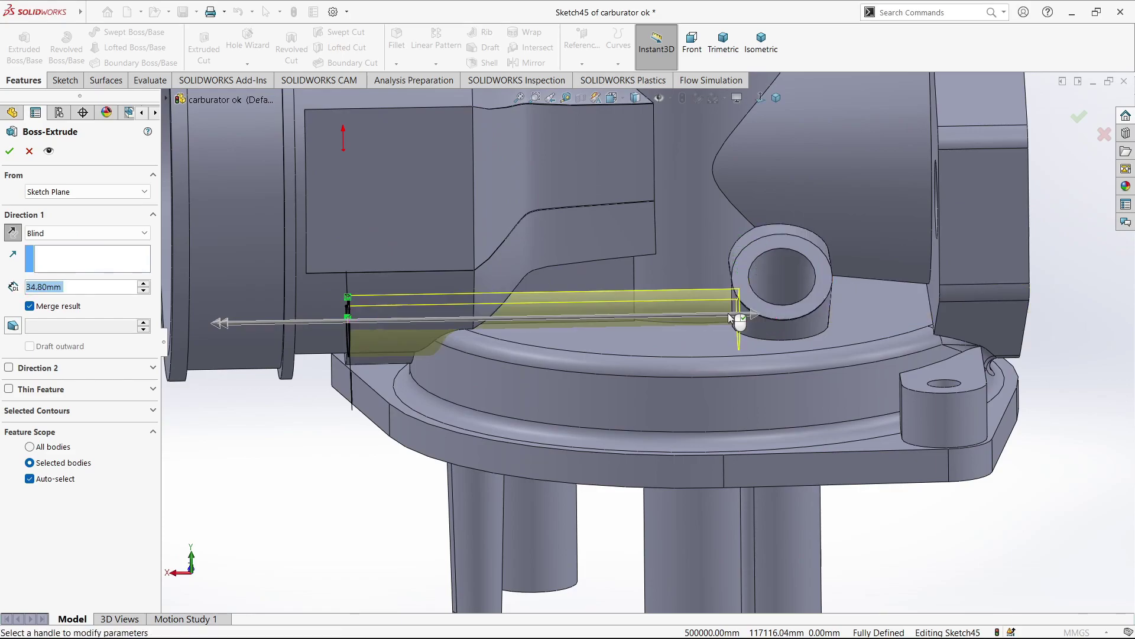
scroll(728, 313, down, 3)
middle_drag(755, 330, 720, 314)
drag(736, 307, 747, 307)
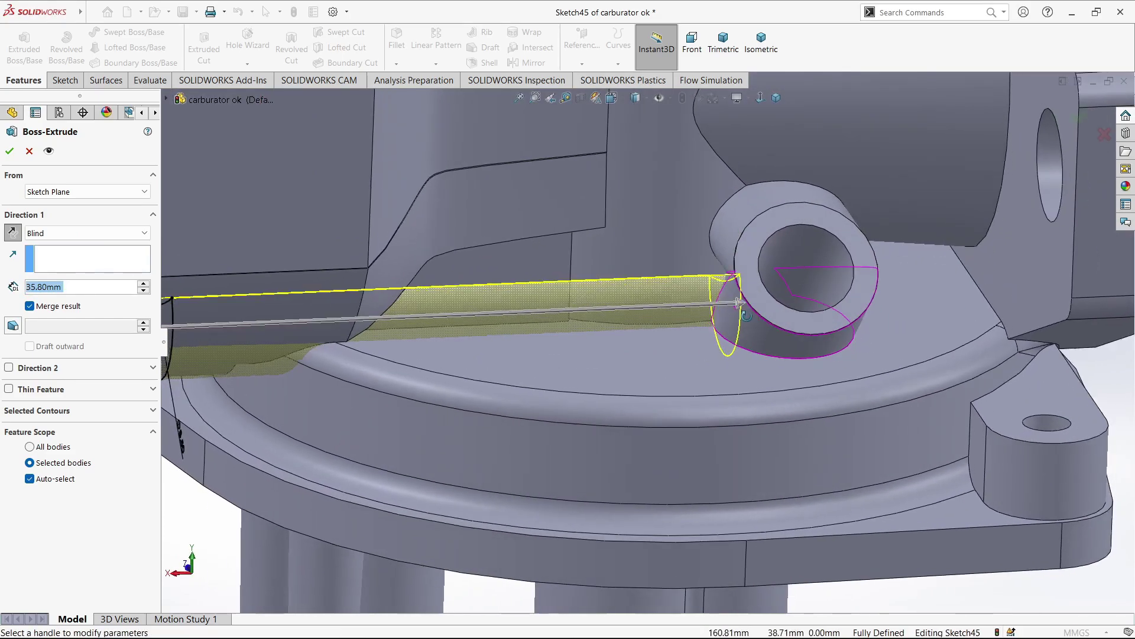
scroll(753, 300, down, 2)
middle_drag(753, 300, 757, 237)
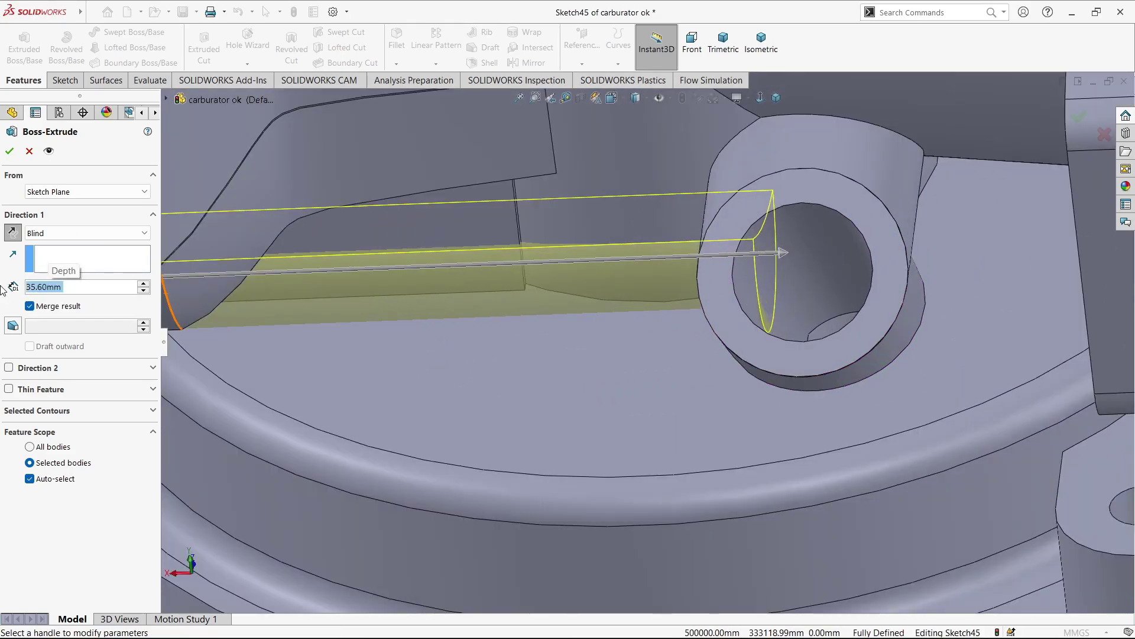
text(35)
key(Return)
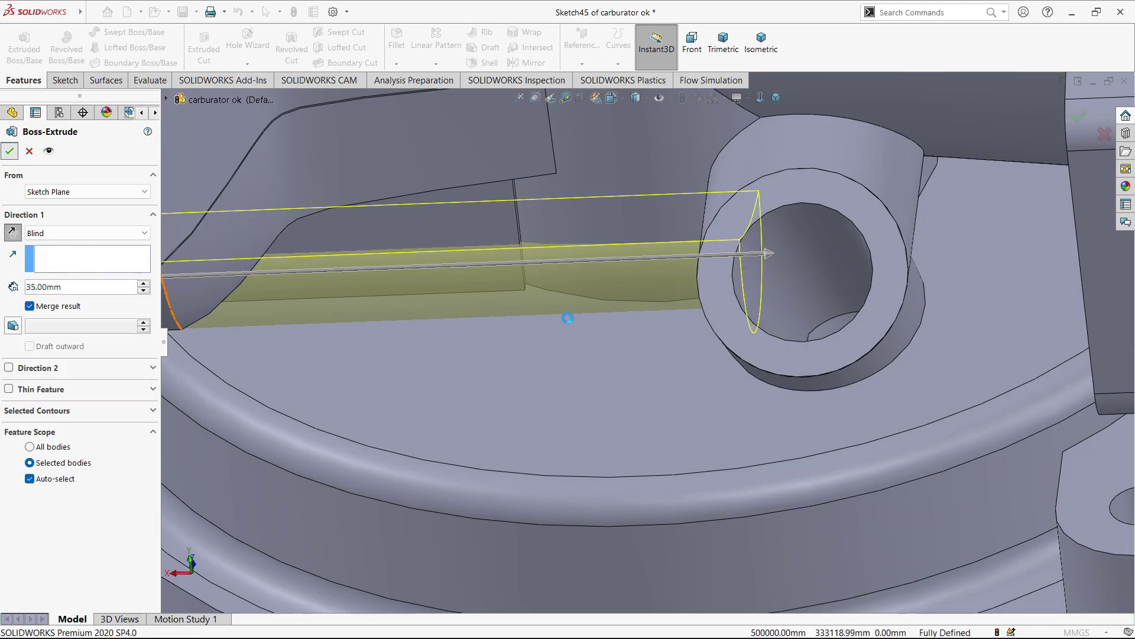
scroll(563, 318, up, 5)
middle_drag(563, 318, 556, 332)
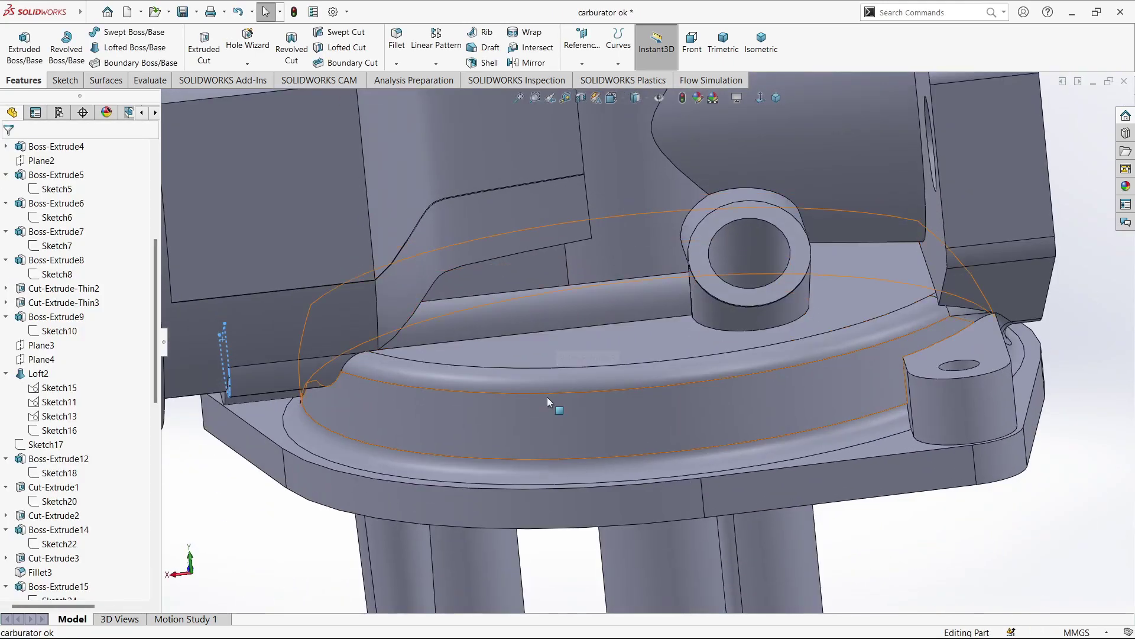
- Try sketching on the new web's narrow face and dismiss the non-planar face warning
middle_drag(547, 402, 613, 558)
scroll(448, 208, down, 5)
click(448, 208)
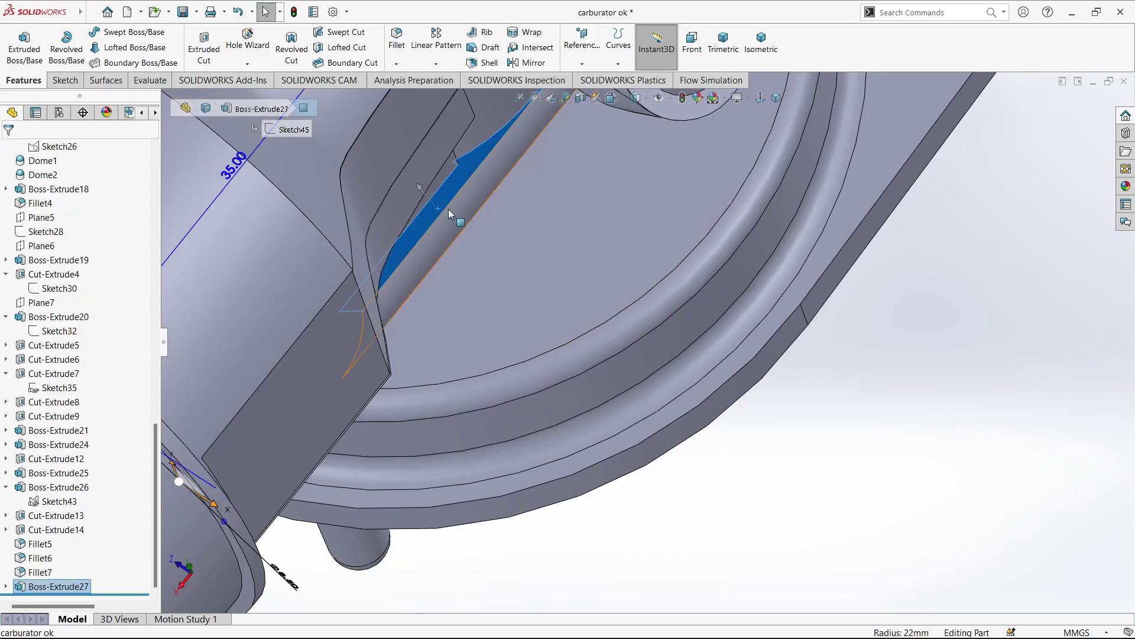
scroll(448, 208, up, 5)
mouse_move(448, 209)
middle_down()
mouse_move(555, 295)
mouse_move(544, 278)
middle_up()
click(64, 80)
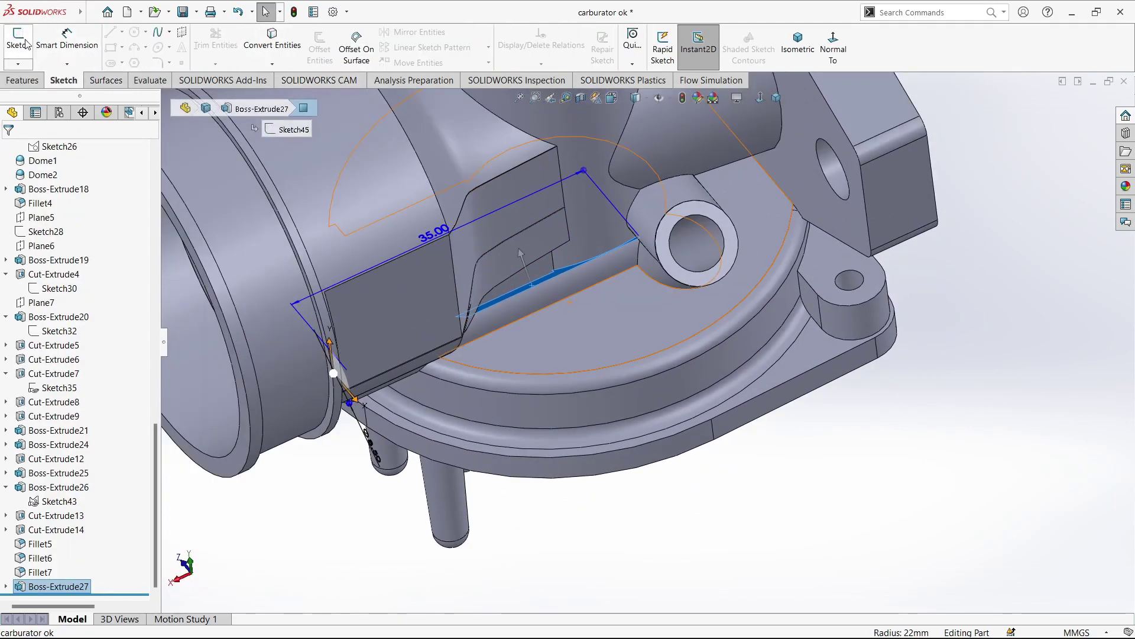
click(18, 39)
click(671, 358)
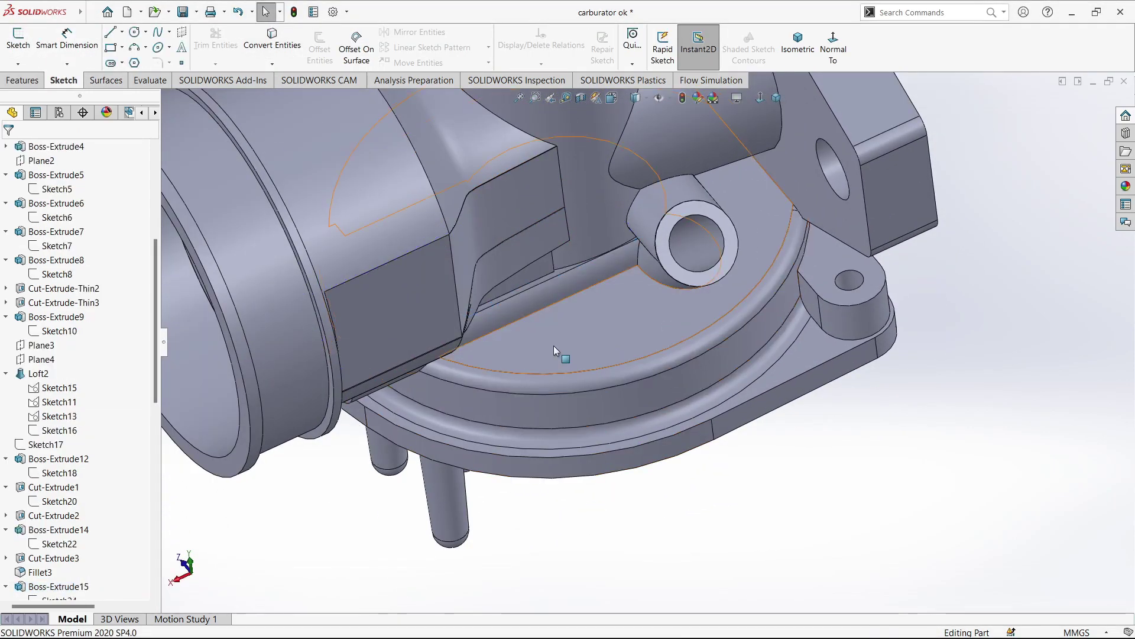
- Open the web's sketch for editing, then exit and rebuild the web
middle_drag(554, 350, 532, 322)
scroll(532, 322, down, 3)
click(518, 287)
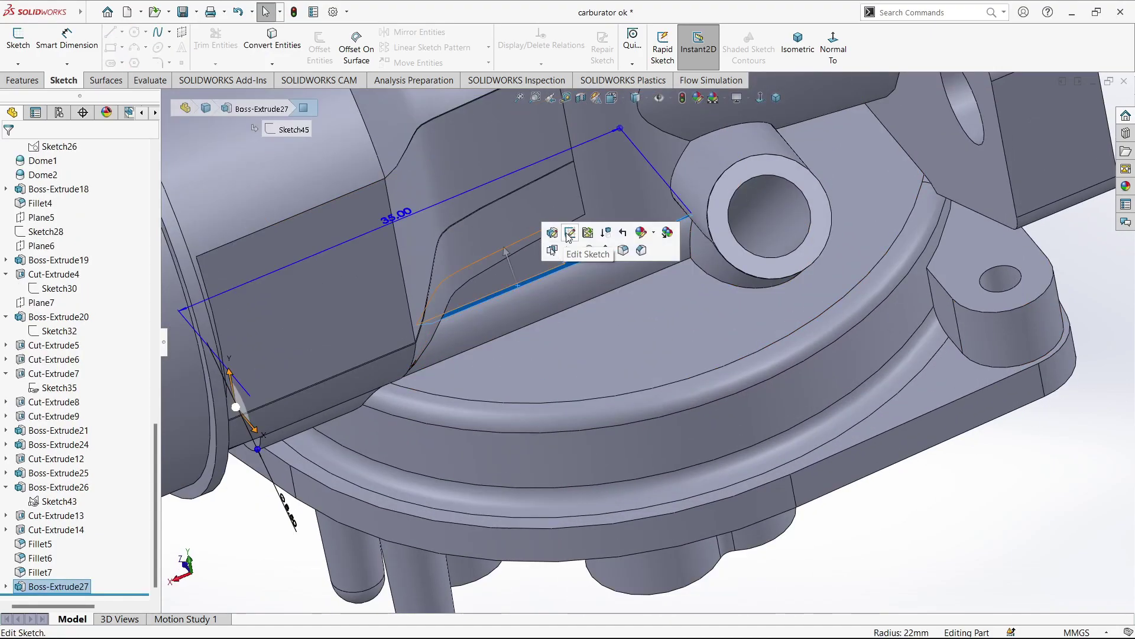
click(570, 235)
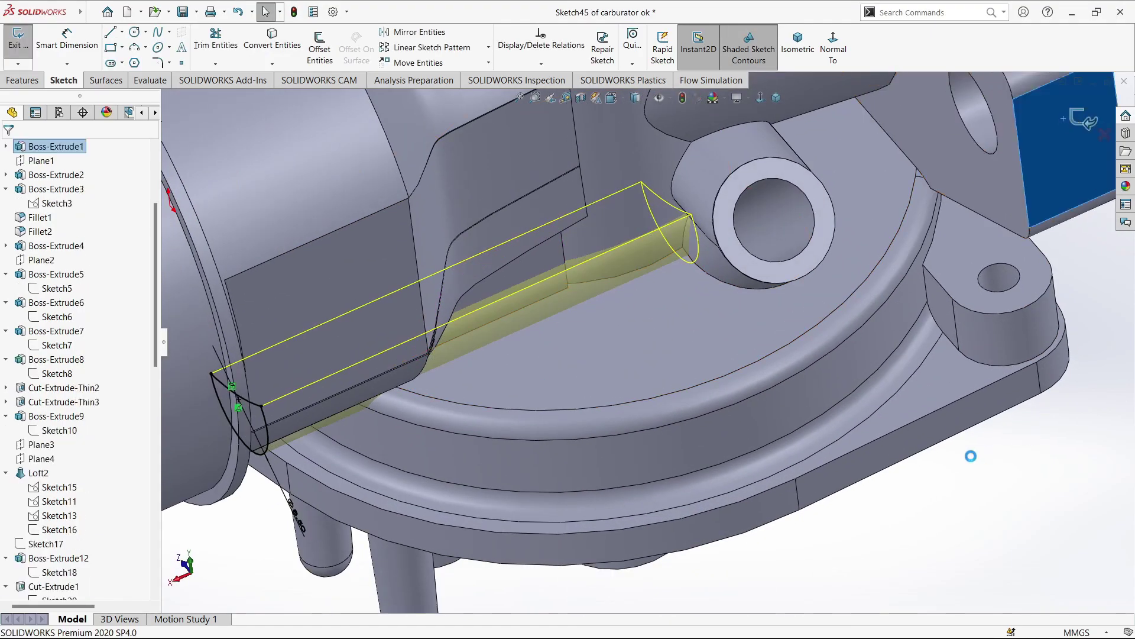
scroll(561, 264, down, 5)
click(588, 248)
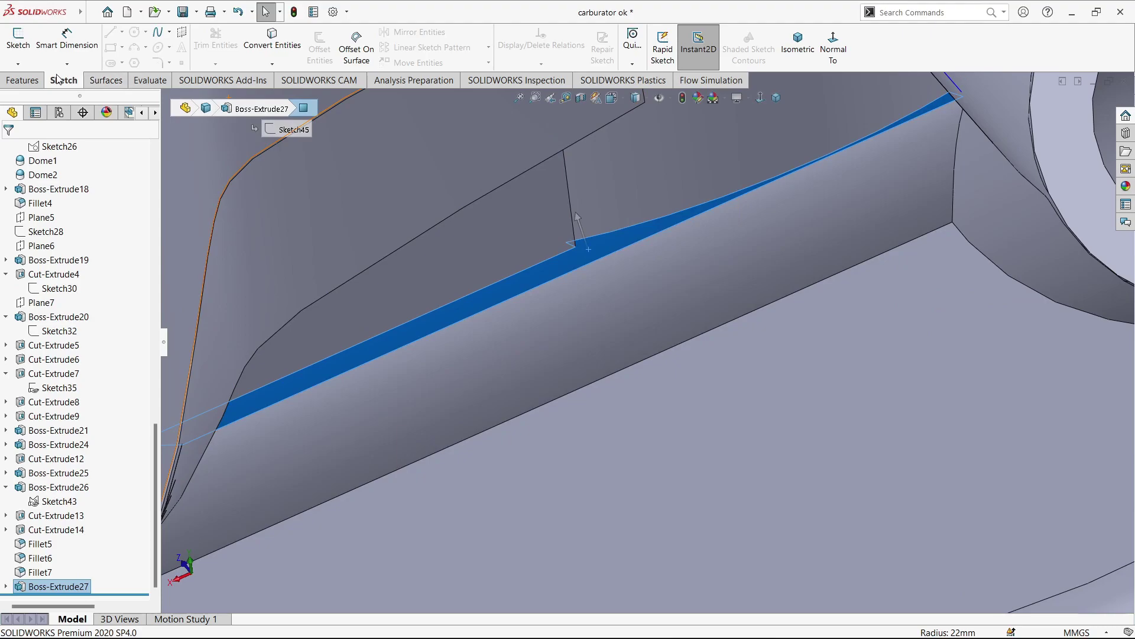
- Select a flat face at the intake end and open Sketch46 on it
scroll(233, 322, up, 3)
scroll(311, 349, up, 5)
mouse_move(312, 349)
middle_down()
mouse_move(596, 278)
mouse_move(532, 402)
middle_up()
scroll(532, 402, down, 5)
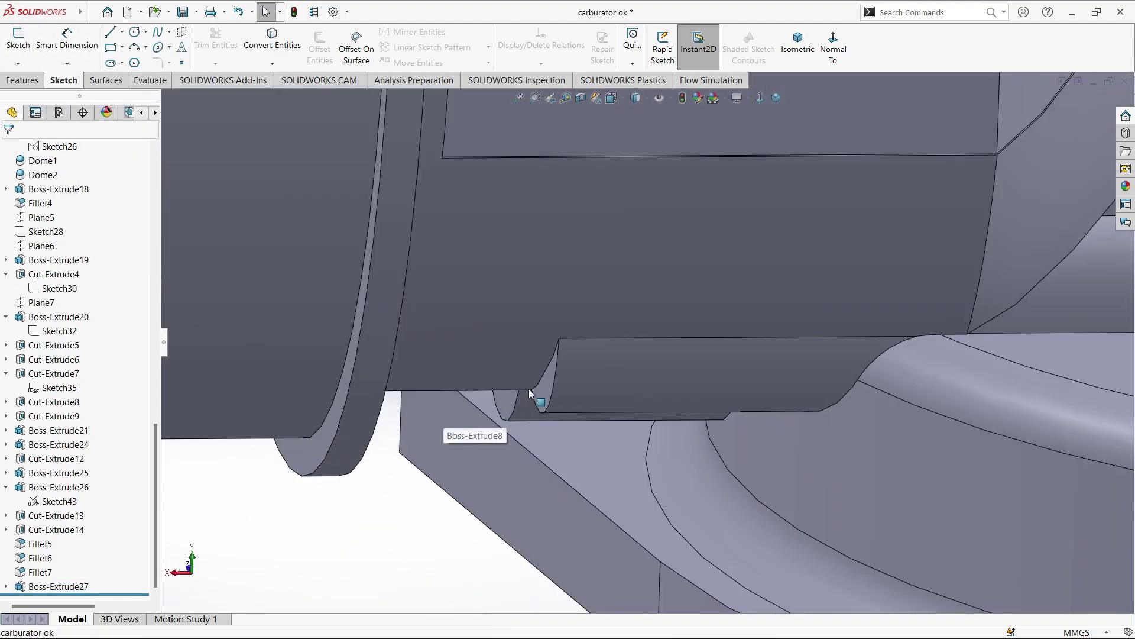
click(547, 378)
click(594, 360)
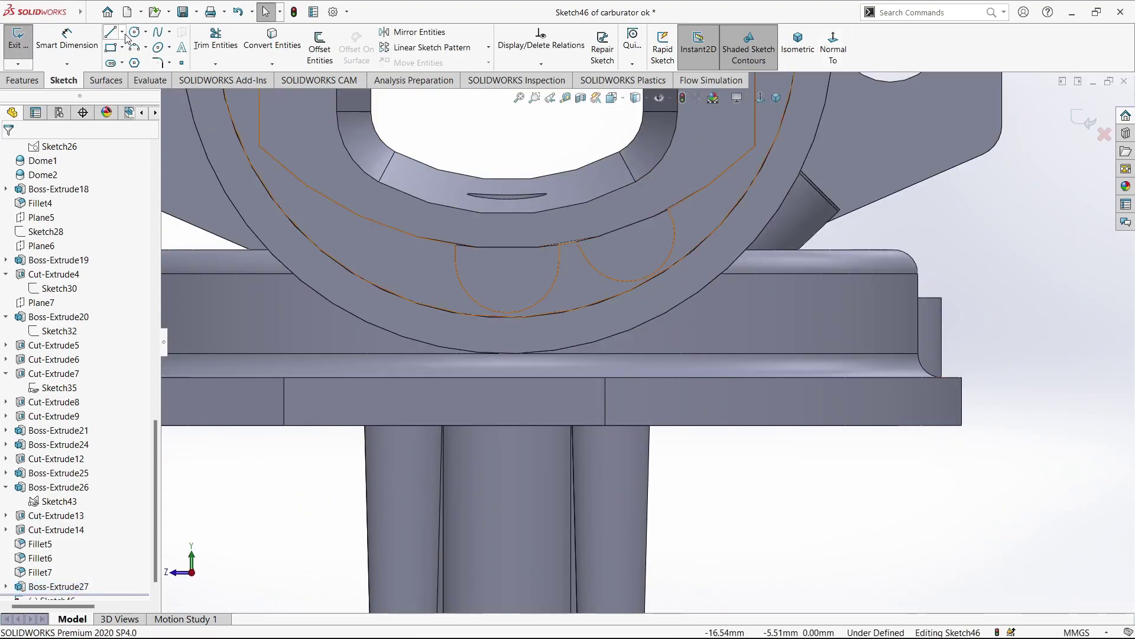
- Draw two side-by-side circles at the bottom edge of the bore
click(134, 32)
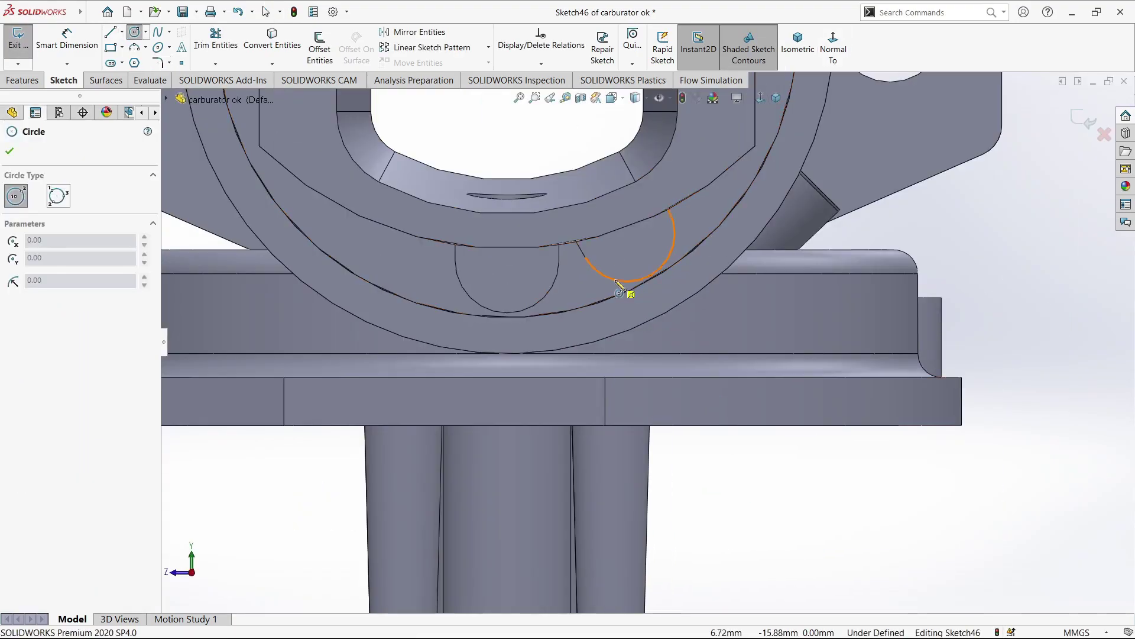
click(627, 234)
click(658, 310)
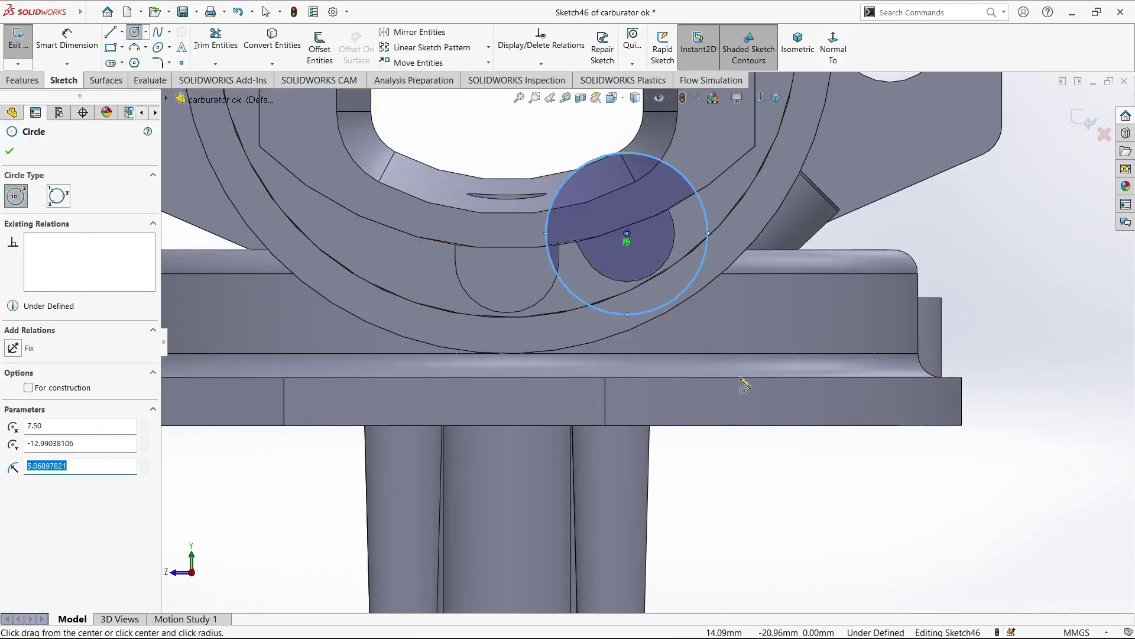
click(507, 260)
click(565, 317)
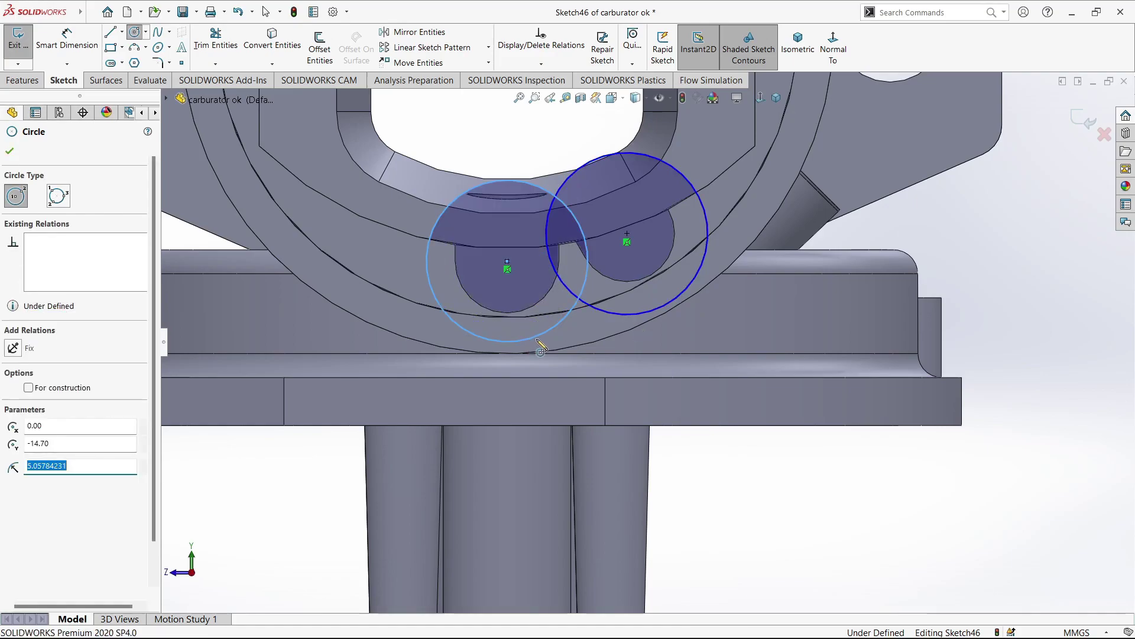
- Dimension both circles to Ø10
key(d)
click(656, 312)
click(733, 482)
text(10)
key(Return)
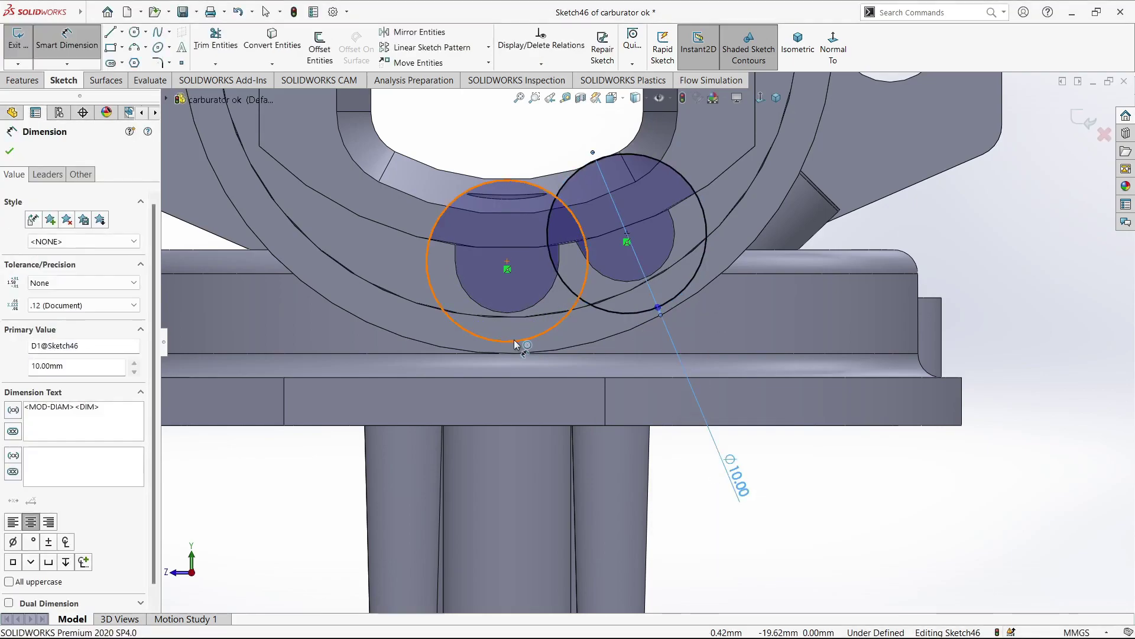
click(508, 341)
click(519, 462)
text(10.11568463mm)
key(Return)
key(Escape)
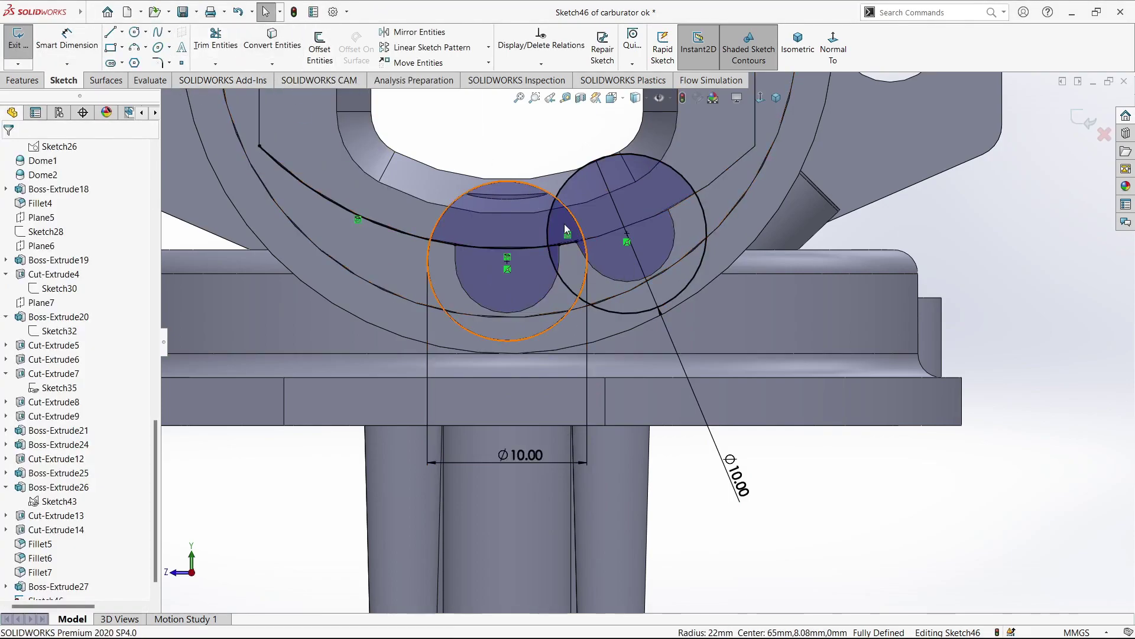
- Power-trim the circle portions above the bore curve, leaving arcs
scroll(545, 261, down, 5)
scroll(532, 235, down, 3)
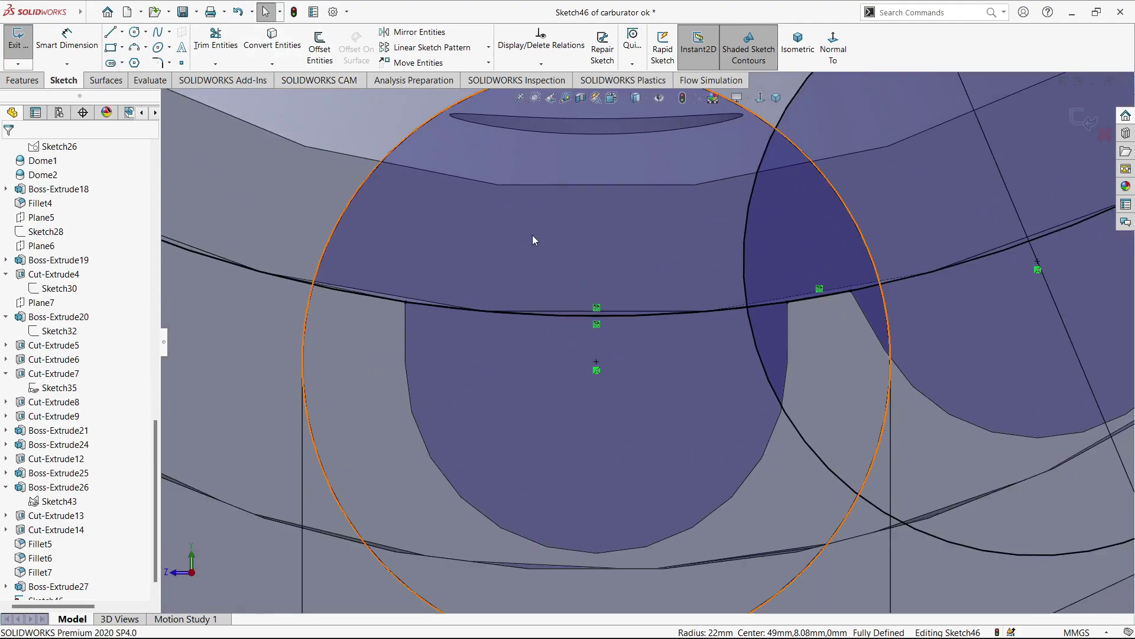
click(216, 38)
scroll(843, 235, up, 3)
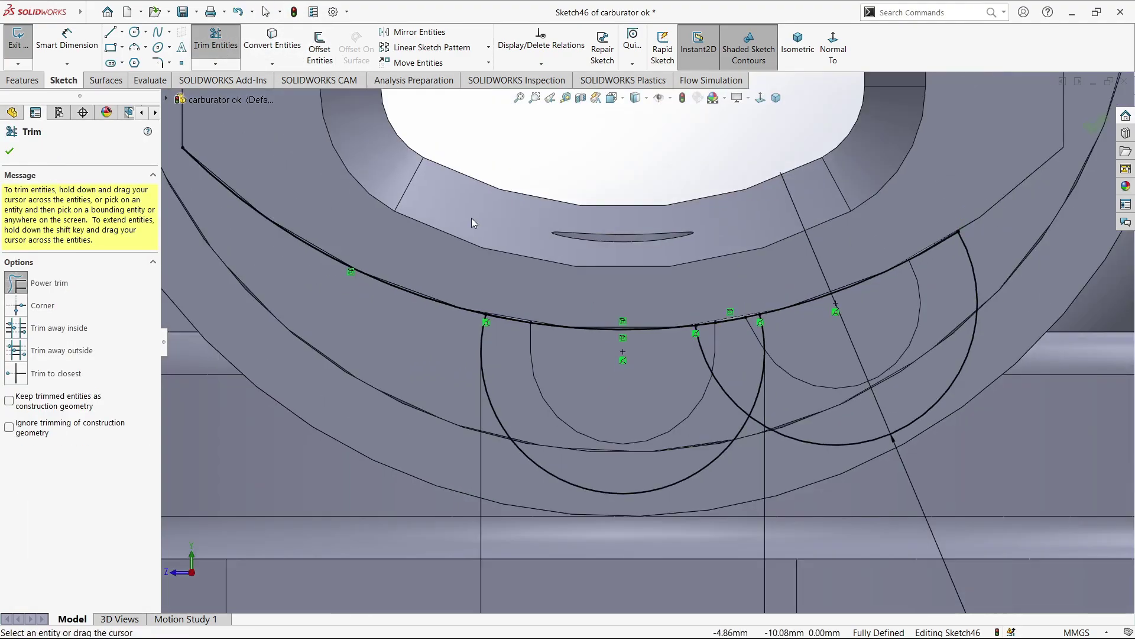
scroll(538, 335, down, 2)
scroll(641, 360, up, 3)
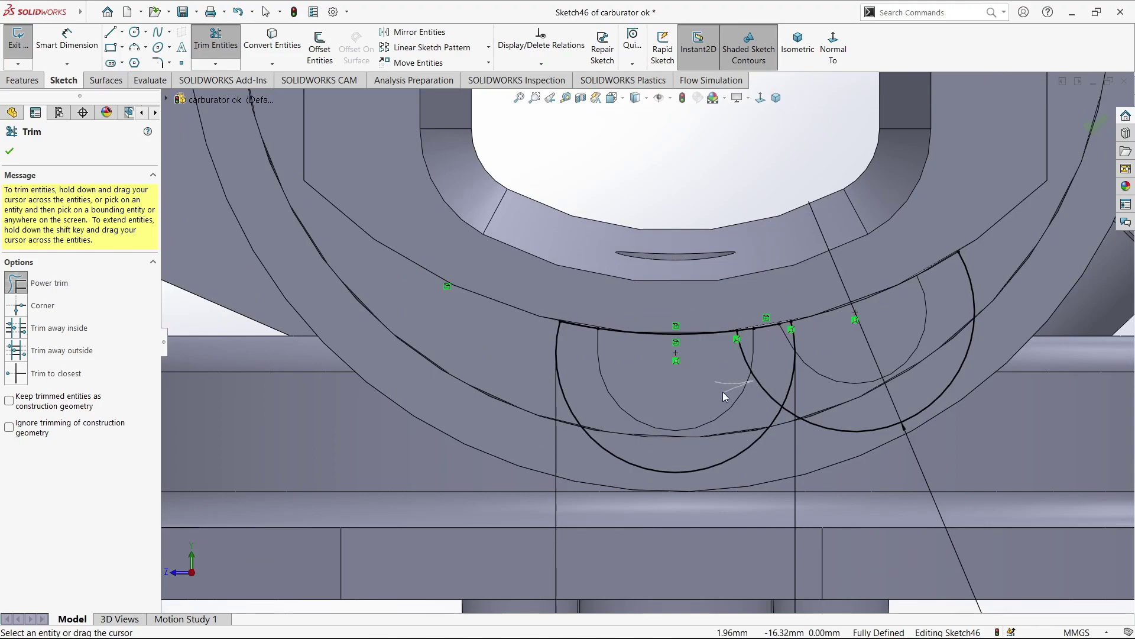
drag(723, 391, 779, 370)
scroll(779, 370, up, 3)
key(Escape)
middle_drag(779, 370, 858, 331)
- Try extruding the trimmed Sketch46 region Up To Surface, then cancel back to the sketch
key(e)
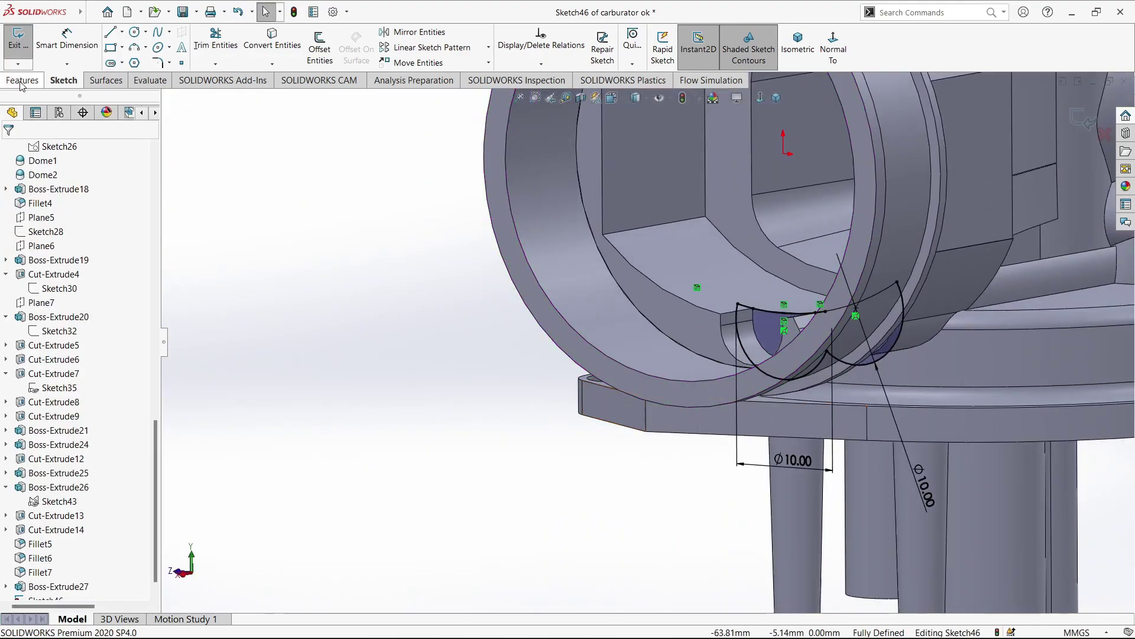
middle_drag(469, 245, 632, 338)
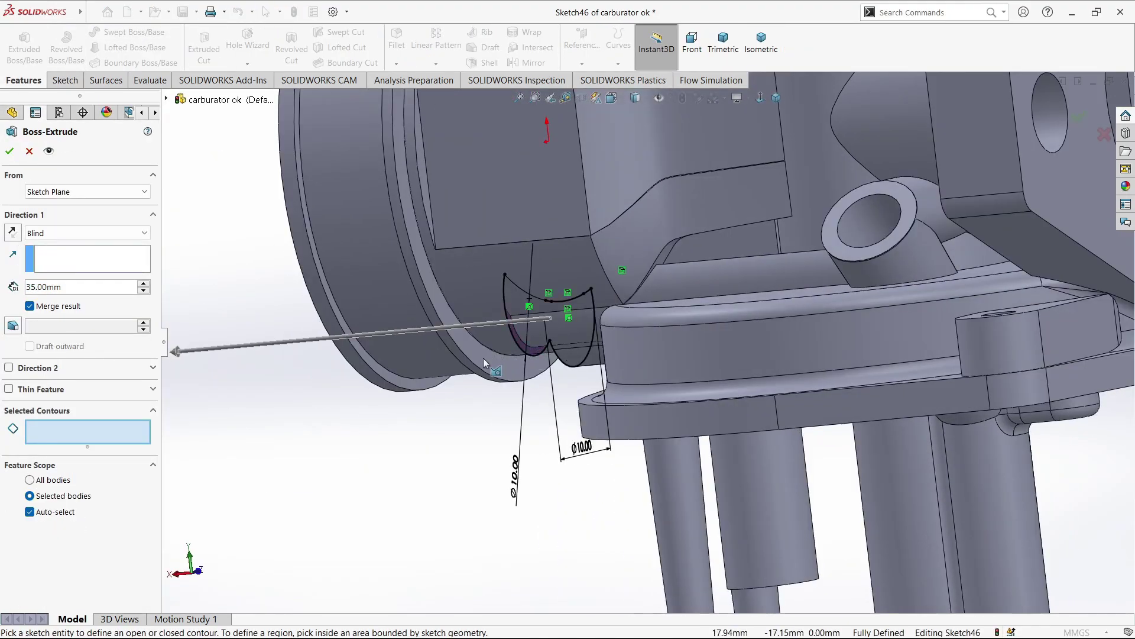
click(520, 346)
middle_drag(520, 346, 808, 363)
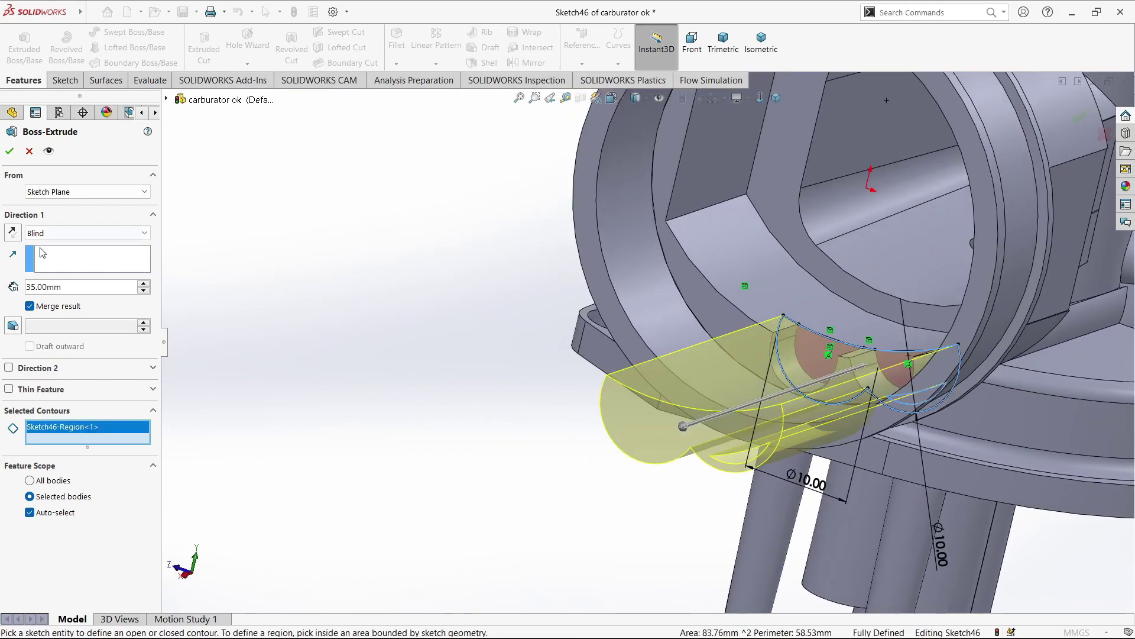
click(28, 235)
click(59, 275)
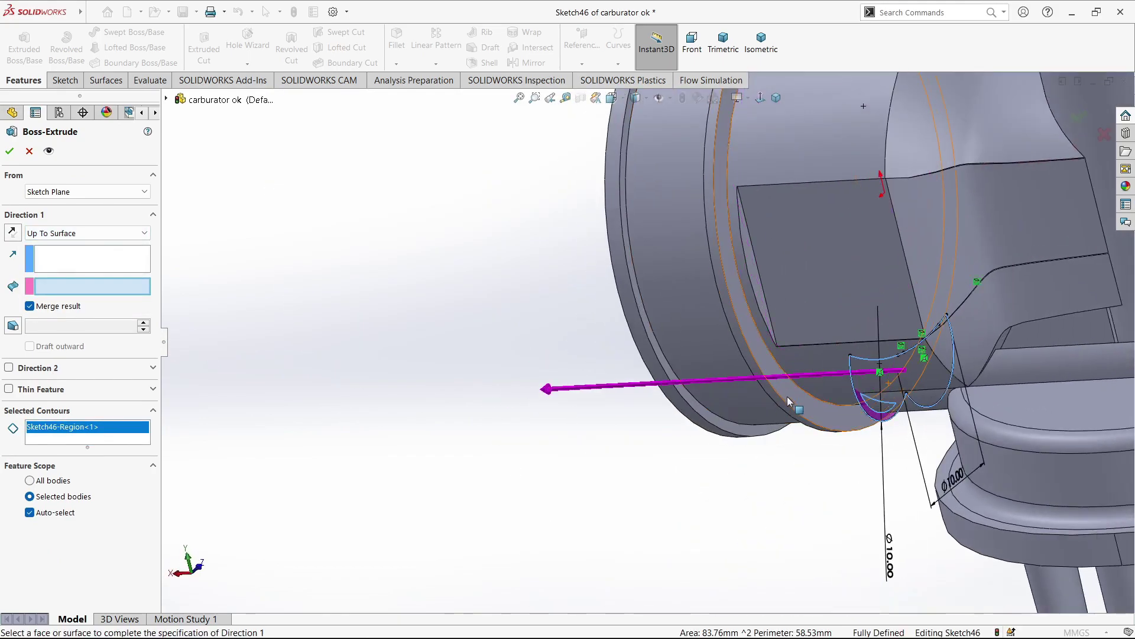
mouse_move(786, 396)
middle_down()
mouse_move(853, 383)
mouse_move(541, 275)
middle_up()
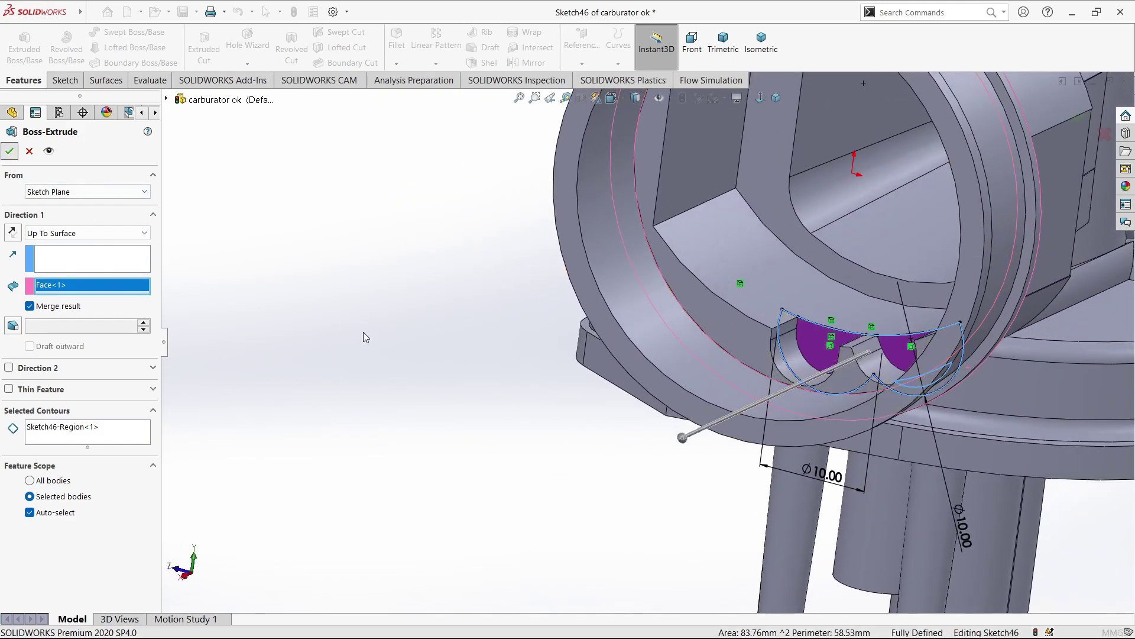
click(30, 152)
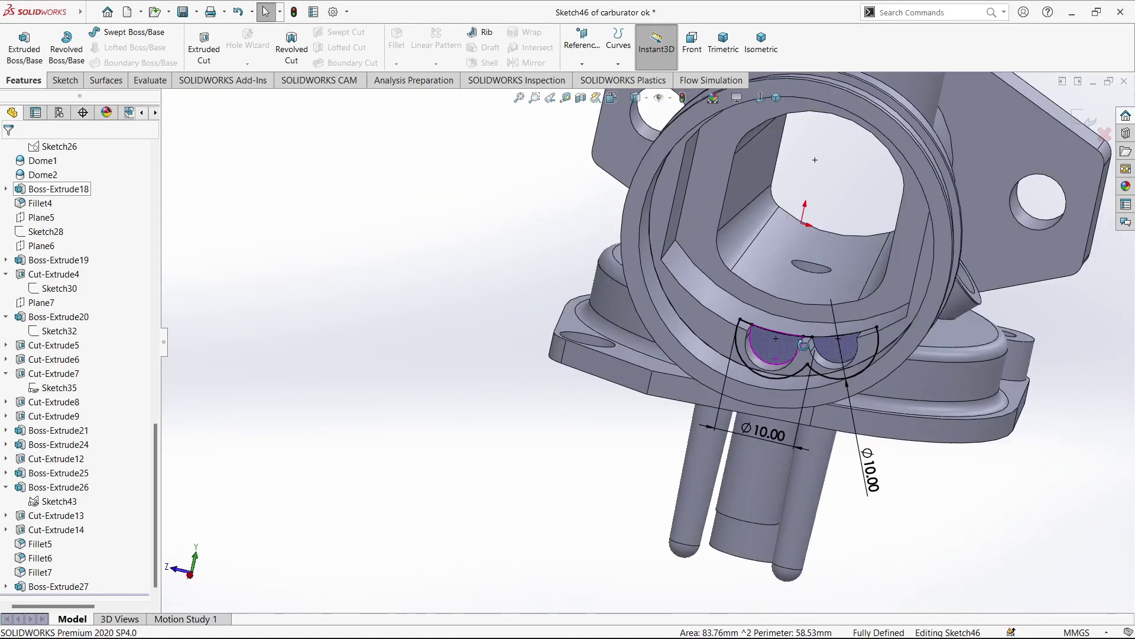
- Convert the half-round edges into Sketch46 arcs and delete the unneeded upper arc
scroll(697, 387, down, 5)
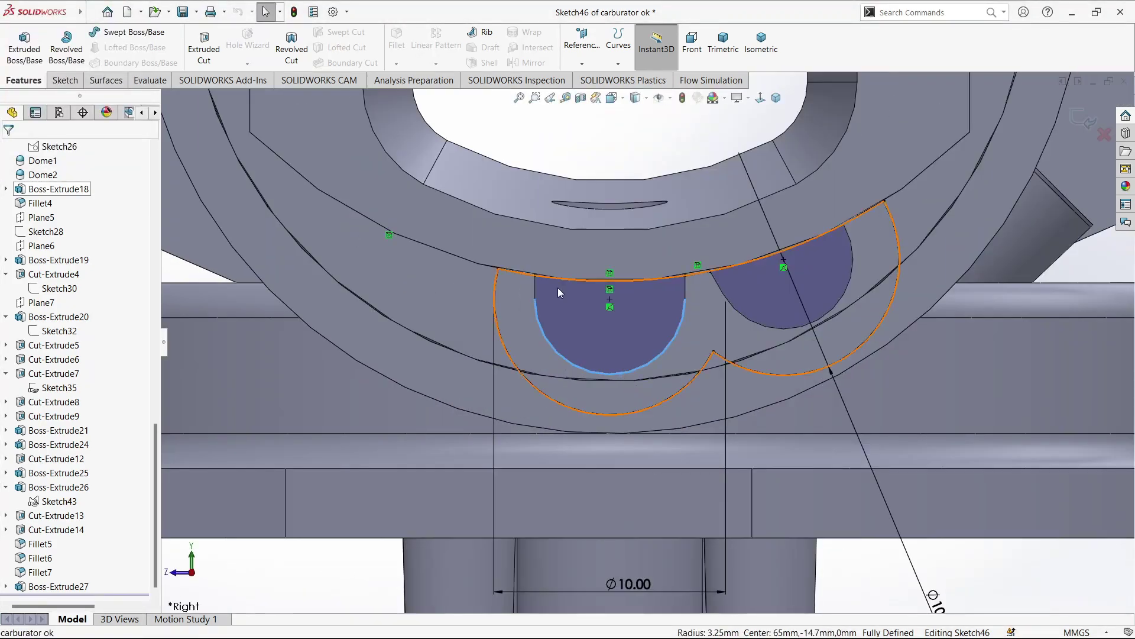
click(64, 80)
click(265, 41)
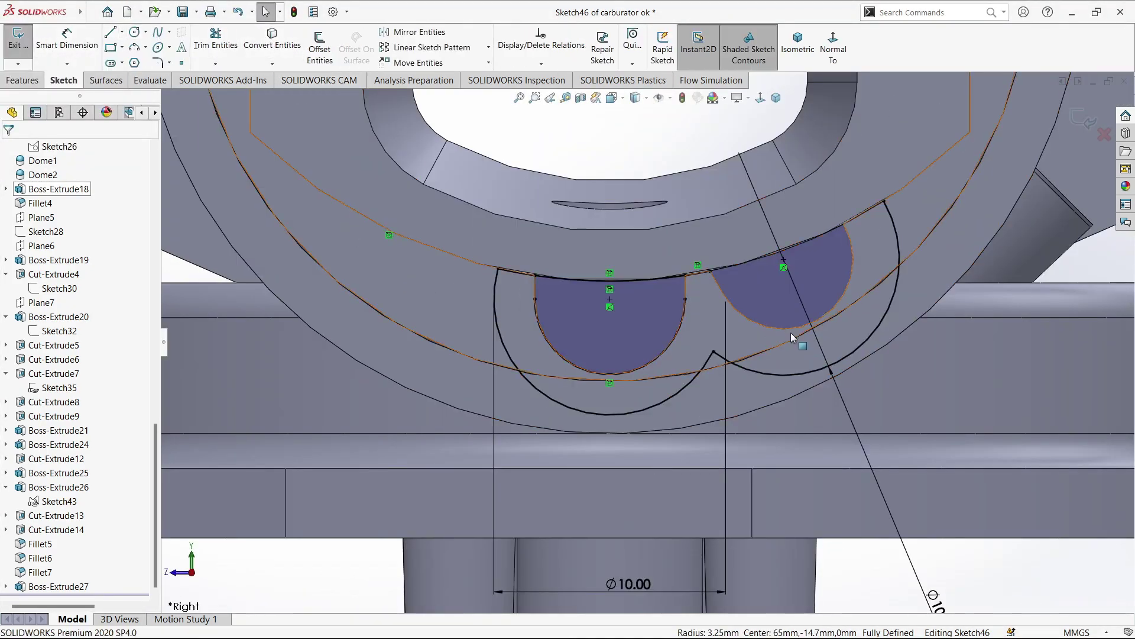
click(110, 32)
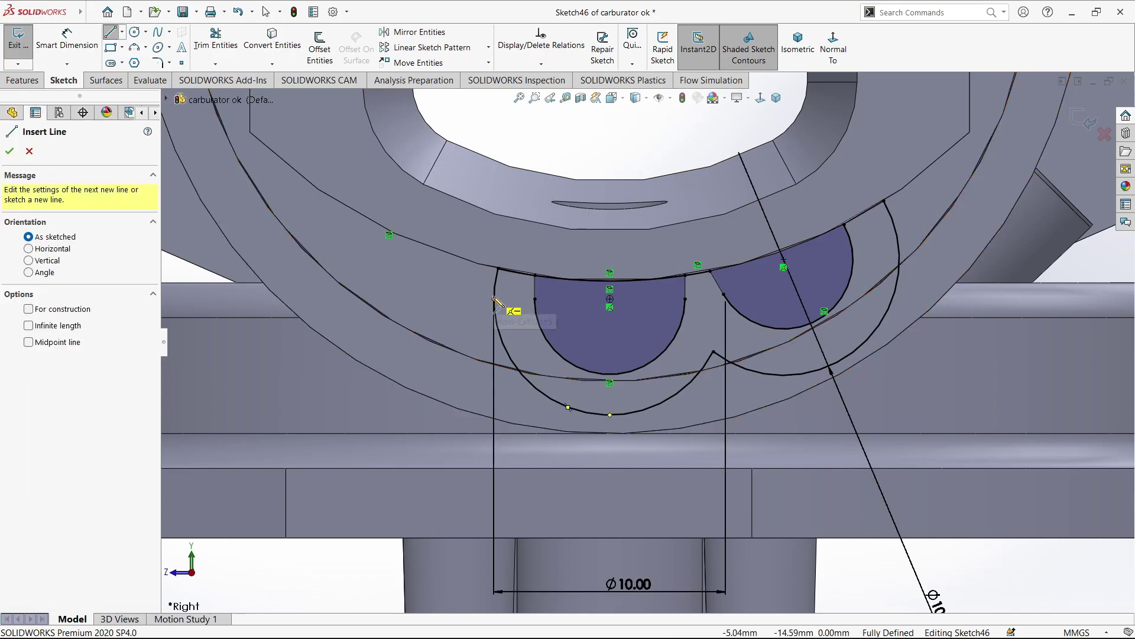
drag(498, 269, 534, 298)
key(Escape)
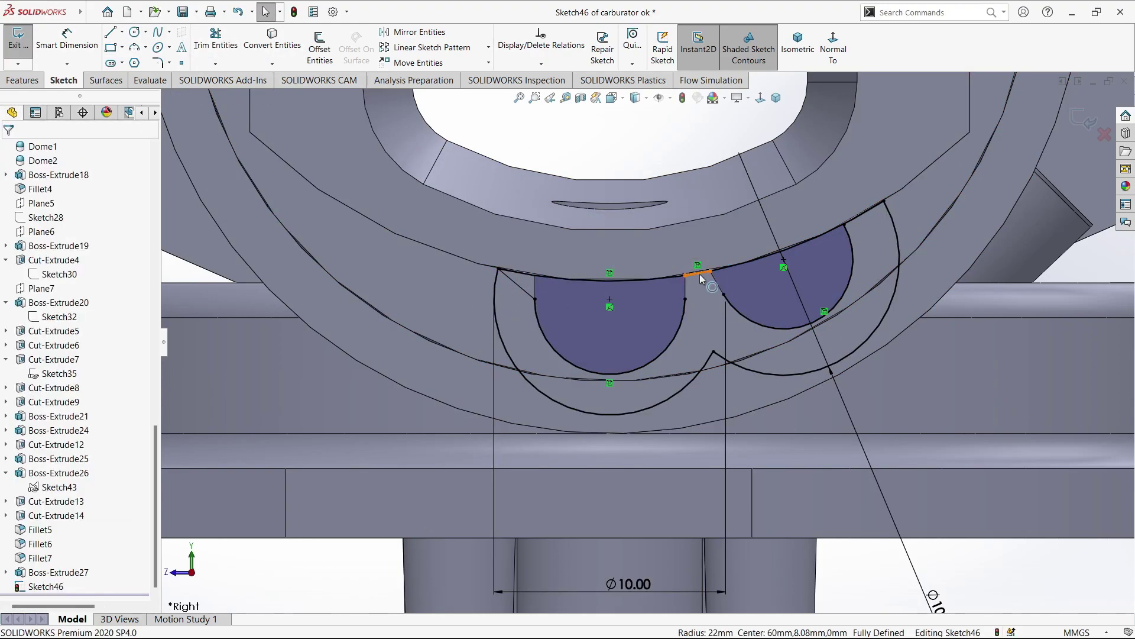
key(Delete)
- Close the tops of the left and right half-round profiles with short lines
click(111, 33)
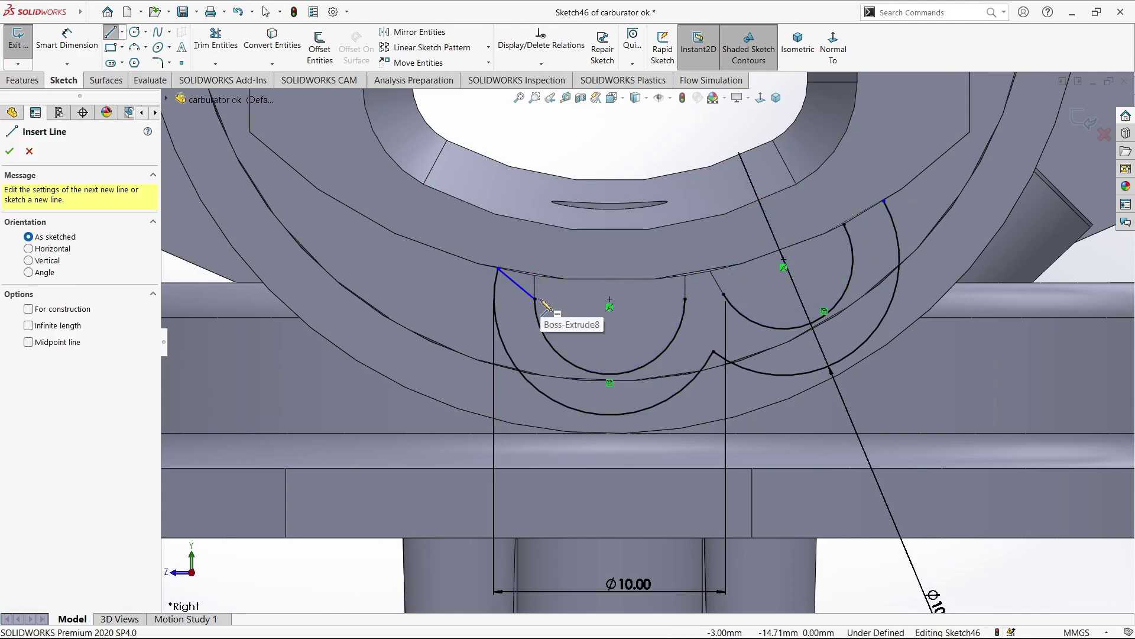
key(Escape)
click(844, 224)
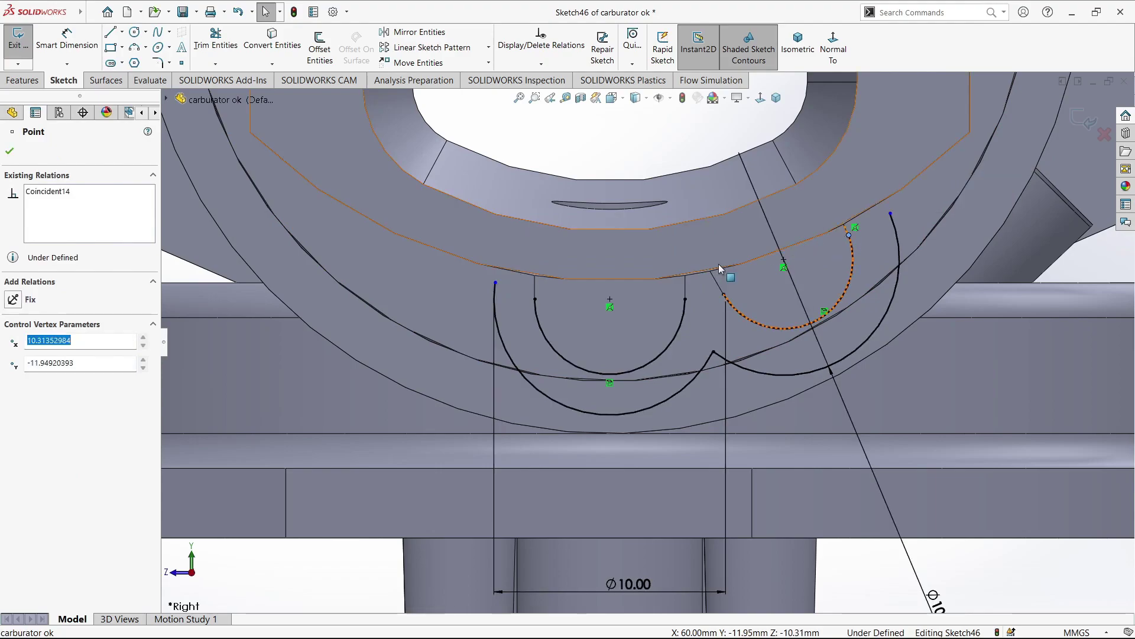
key(Escape)
click(111, 32)
drag(496, 284, 535, 298)
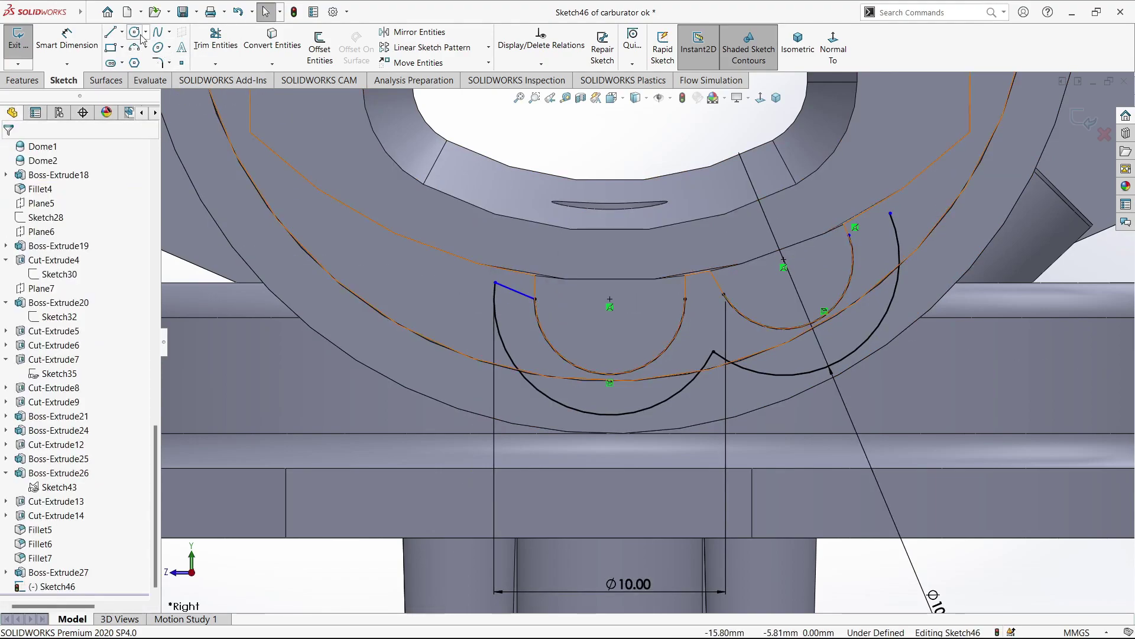
drag(685, 299, 725, 294)
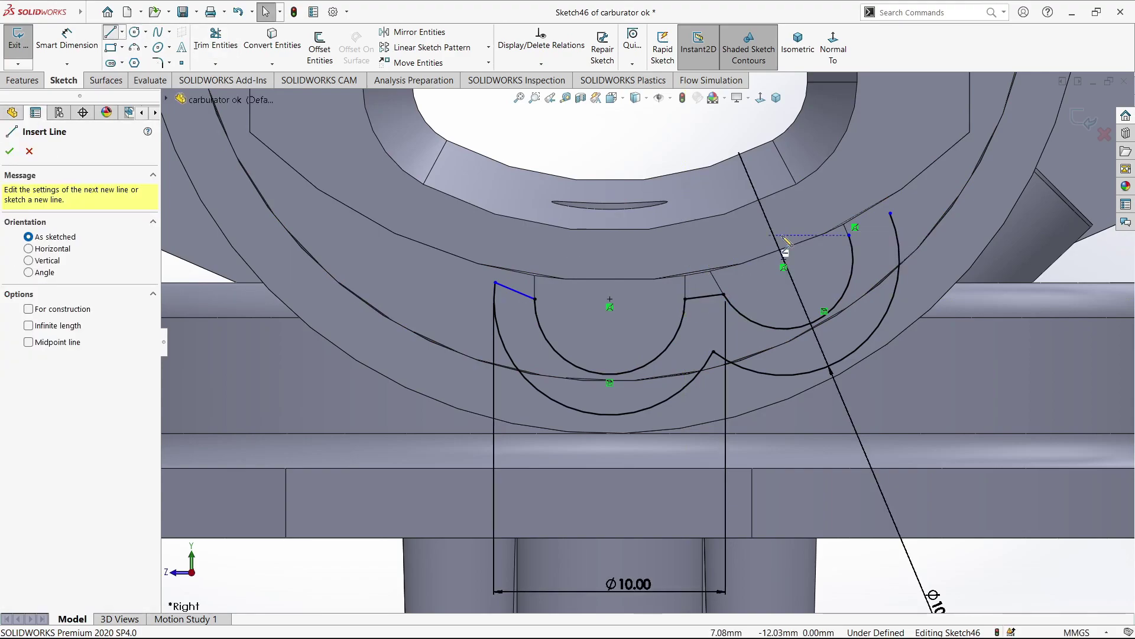
drag(849, 235, 891, 215)
key(Escape)
- Make both closing lines horizontal and attach the right arc's endpoint to the large arc
click(872, 225)
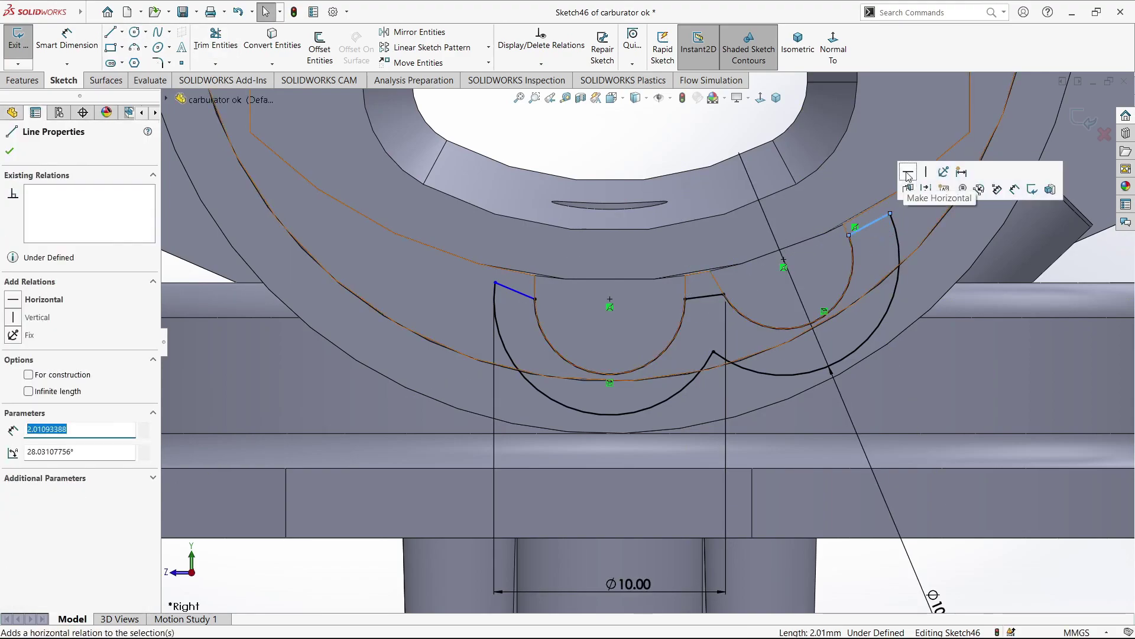
click(912, 167)
click(515, 291)
click(552, 249)
scroll(857, 481, up, 2)
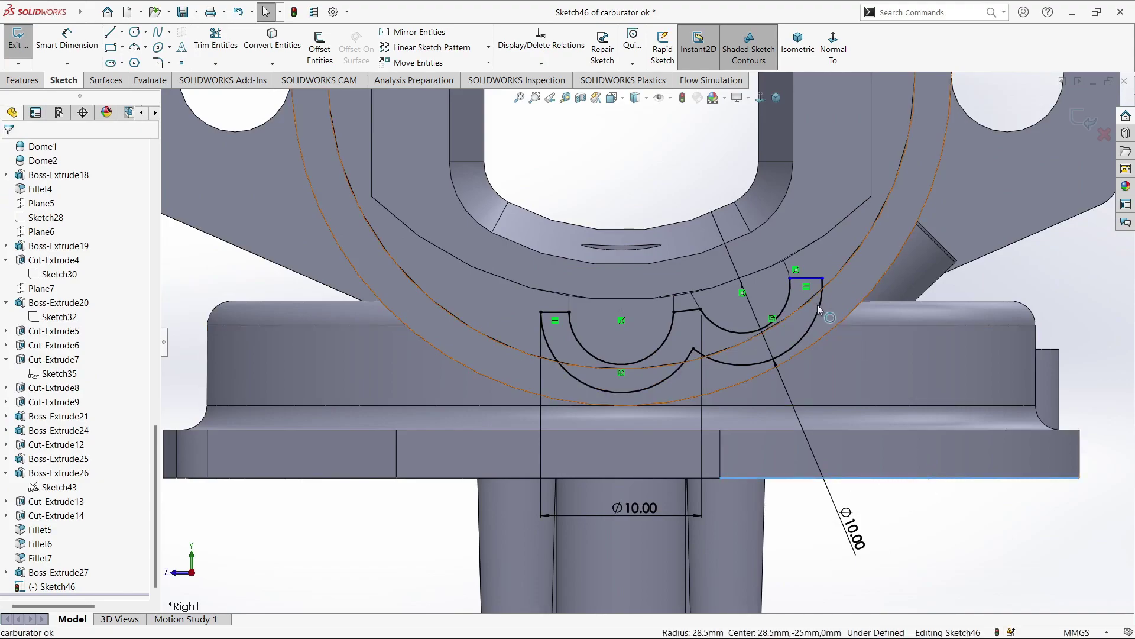
drag(822, 278, 812, 242)
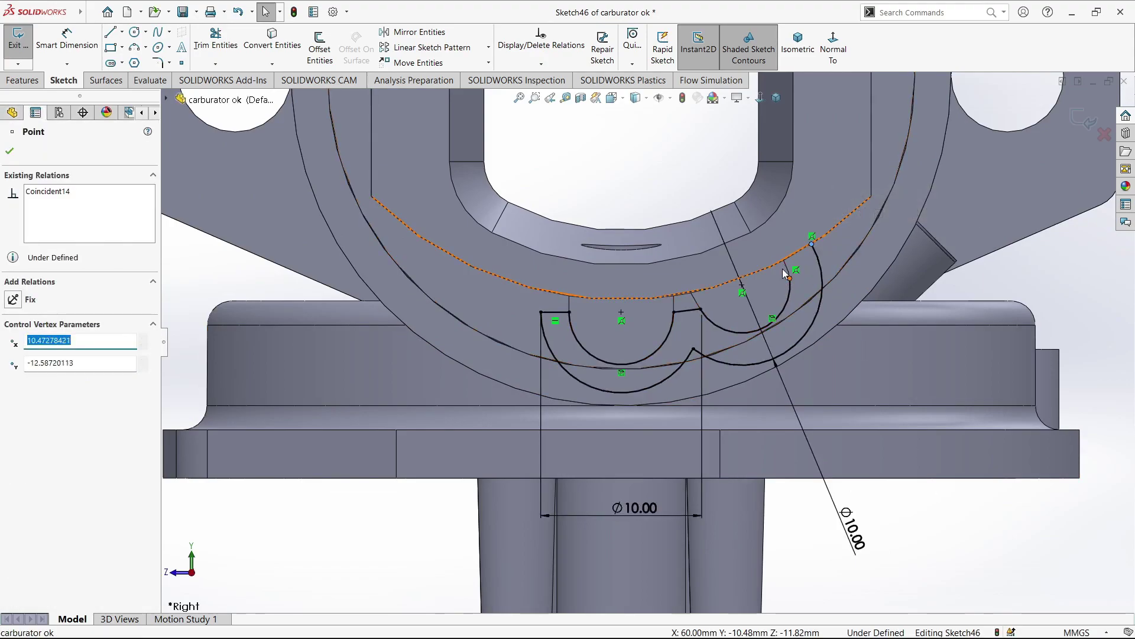
- Snap the left arc endpoints onto the large arc and trim the leftover entities
click(555, 311)
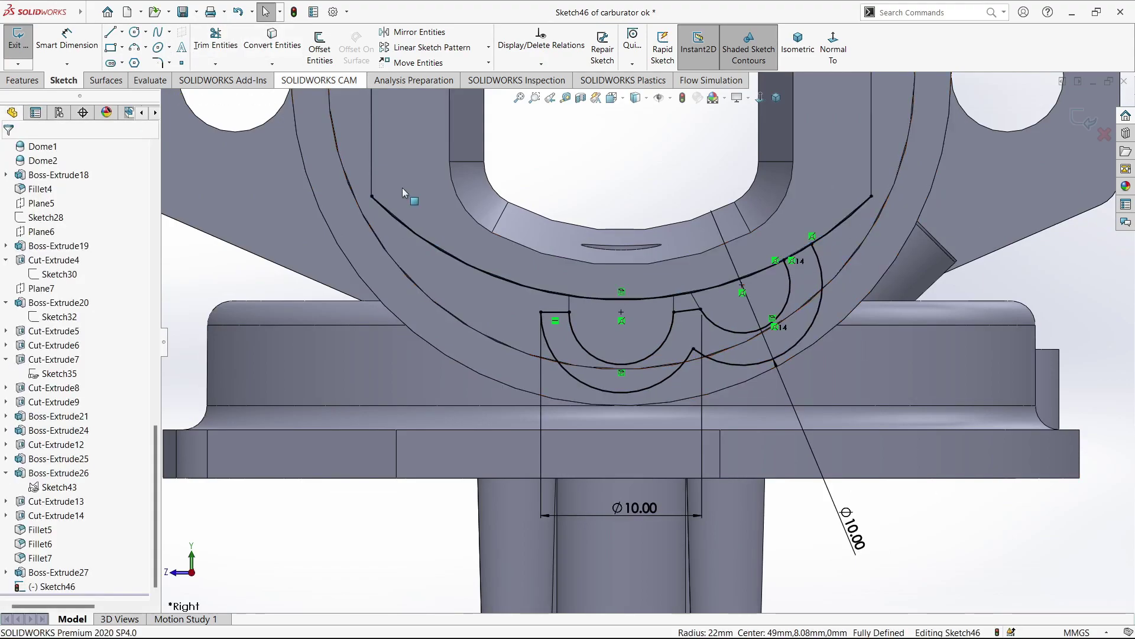
scroll(508, 311, down, 2)
key(Delete)
mouse_move(555, 312)
mouse_down()
mouse_move(556, 286)
mouse_move(597, 294)
mouse_up()
scroll(598, 297, down, 3)
scroll(653, 349, up, 3)
key(t)
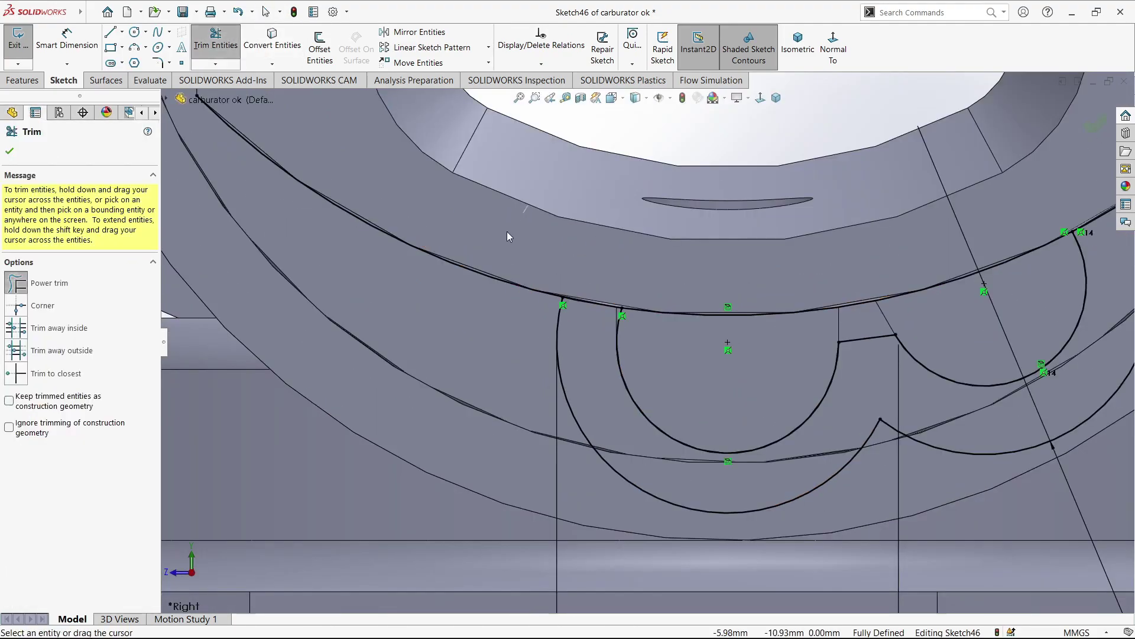
key(Escape)
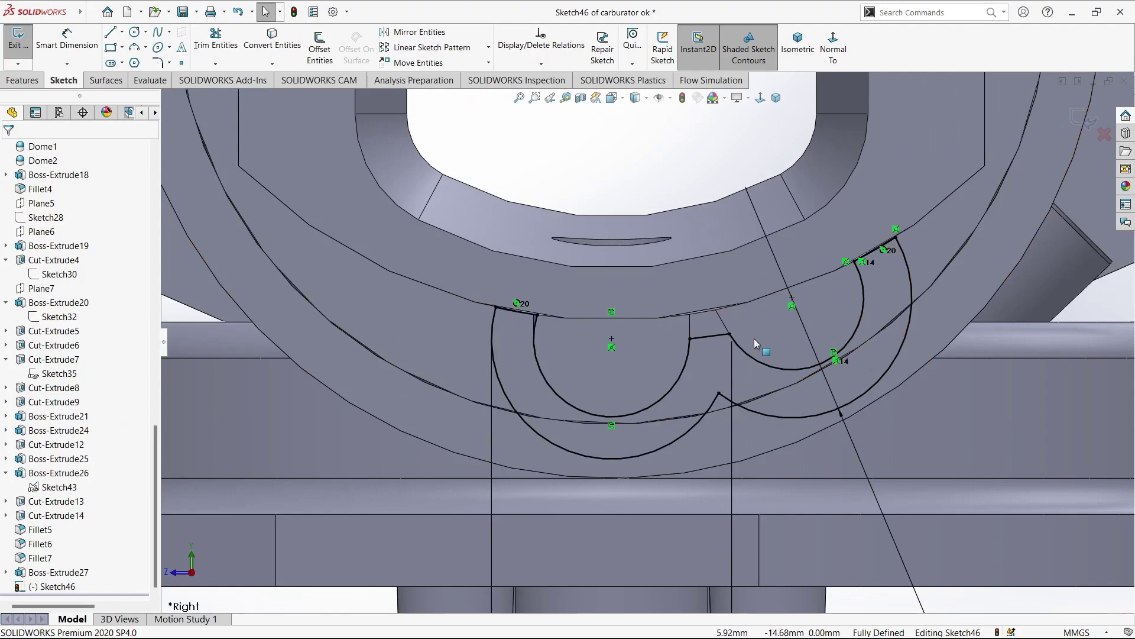
mouse_move(754, 338)
middle_down()
mouse_move(781, 391)
mouse_move(696, 341)
middle_up()
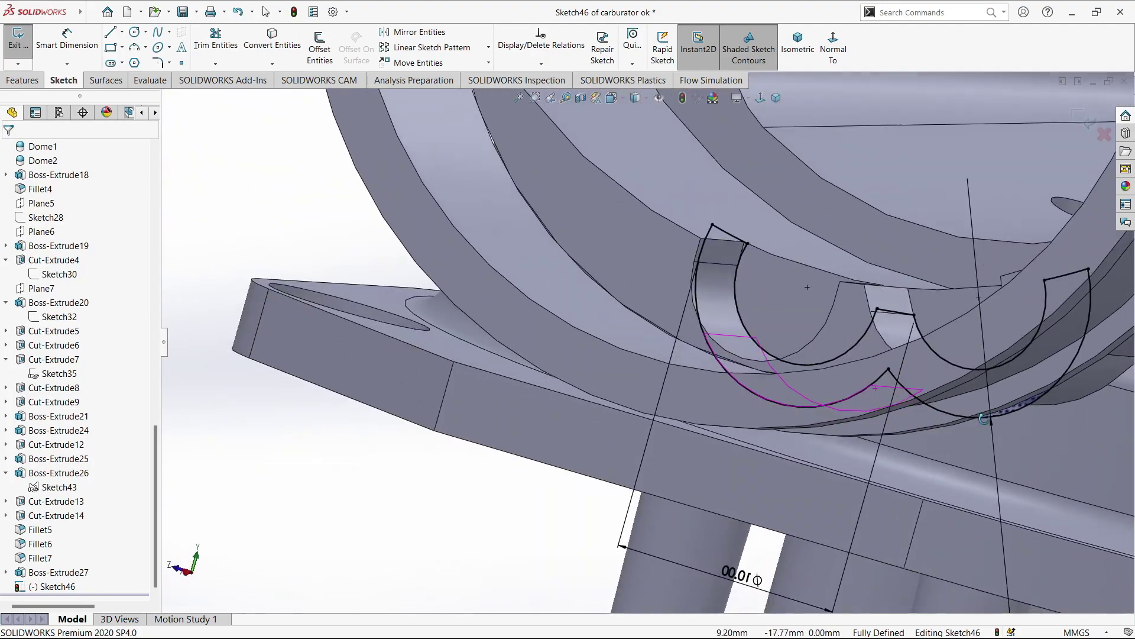
- Extrude Sketch46's profiles Up To Surface at the ring face, with Merge result off
text(35.00mm)
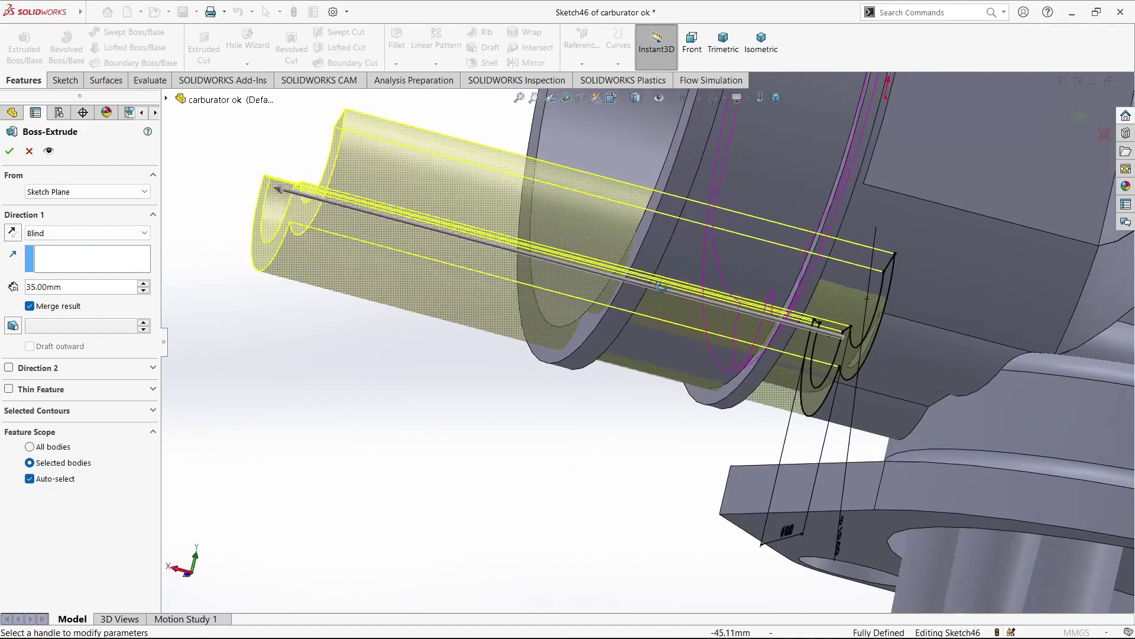
middle_drag(659, 287, 570, 301)
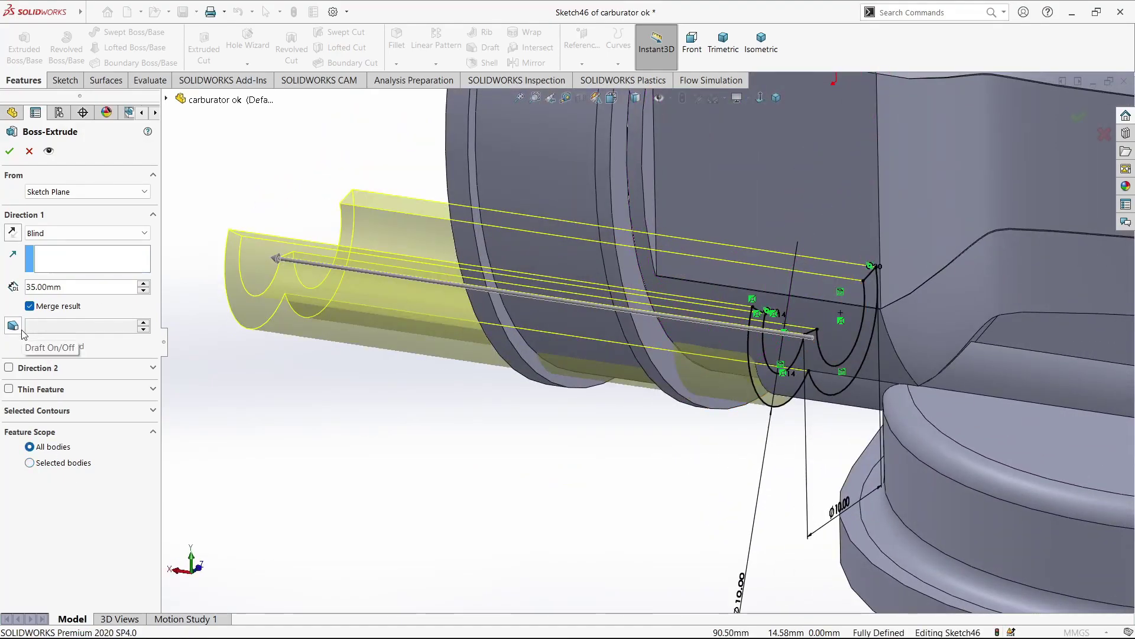
click(87, 233)
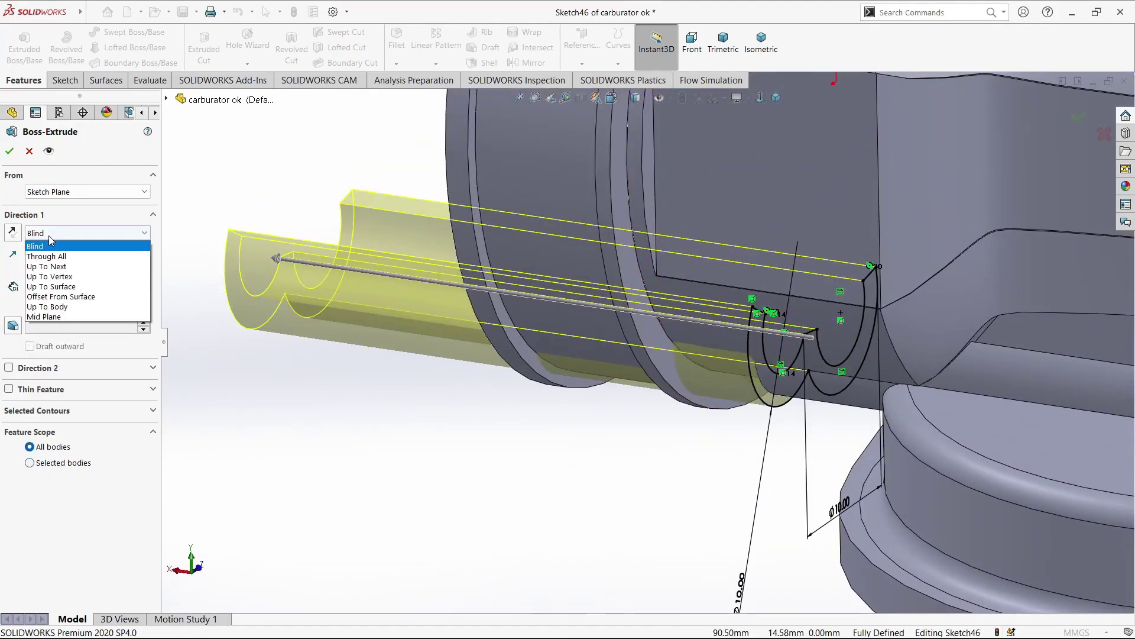
click(53, 286)
click(669, 355)
middle_drag(783, 518, 680, 485)
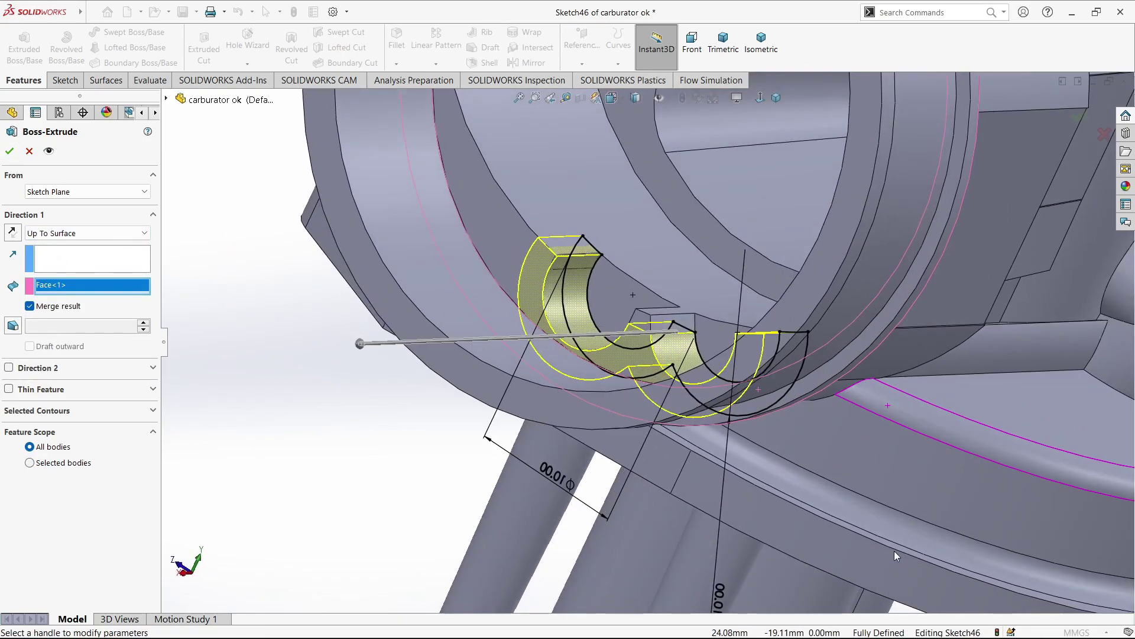
click(29, 305)
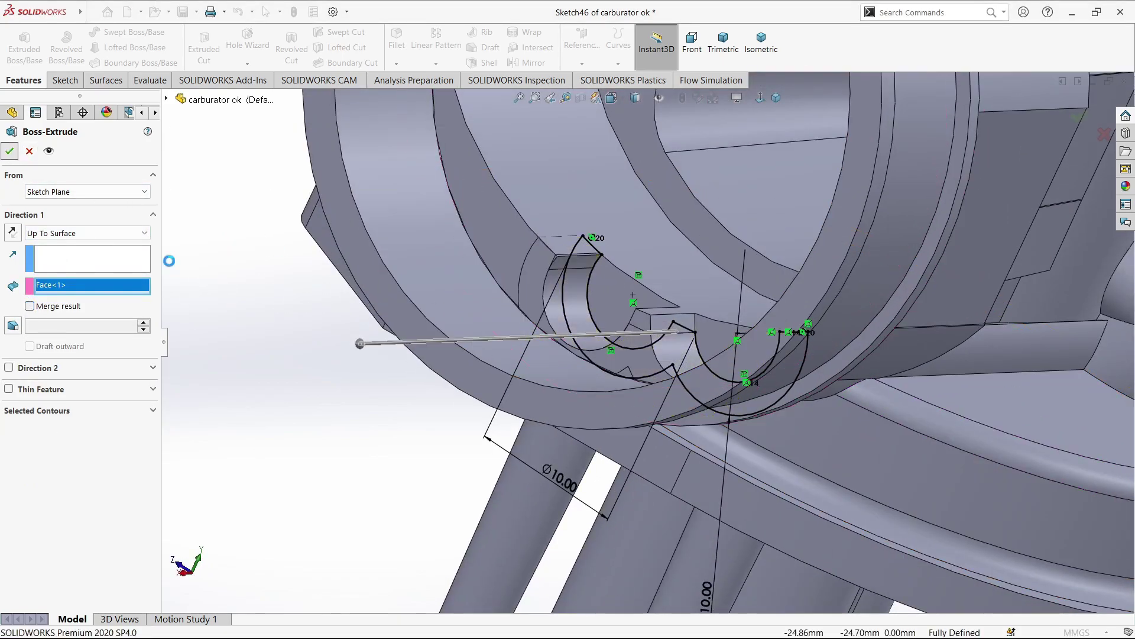
key(Return)
scroll(583, 310, up, 5)
middle_drag(536, 449, 746, 385)
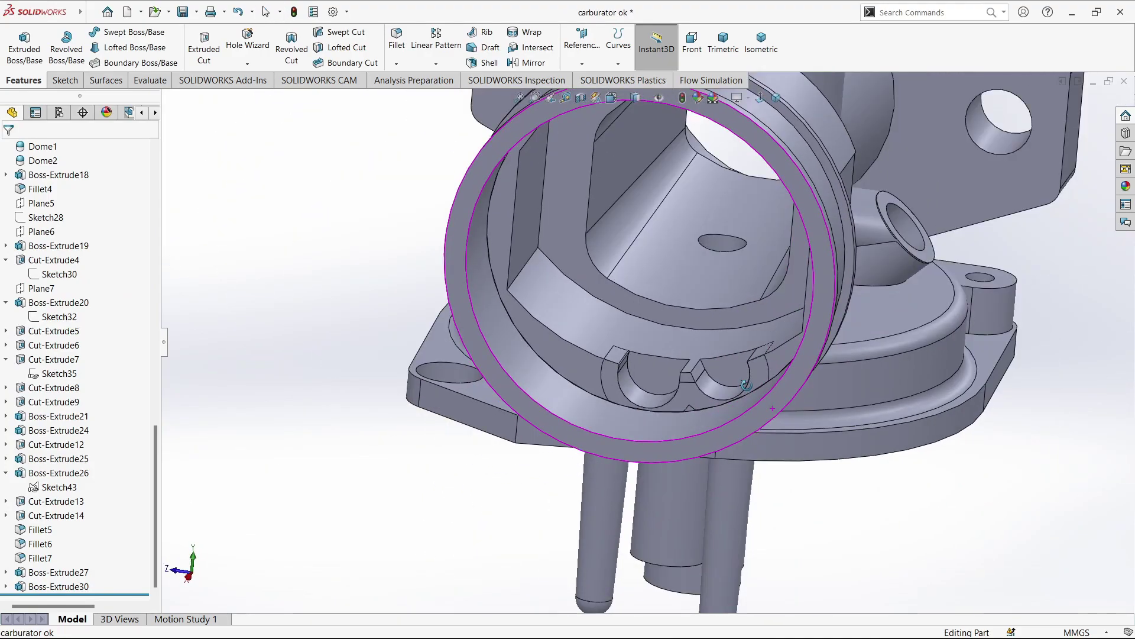
middle_drag(746, 385, 868, 413)
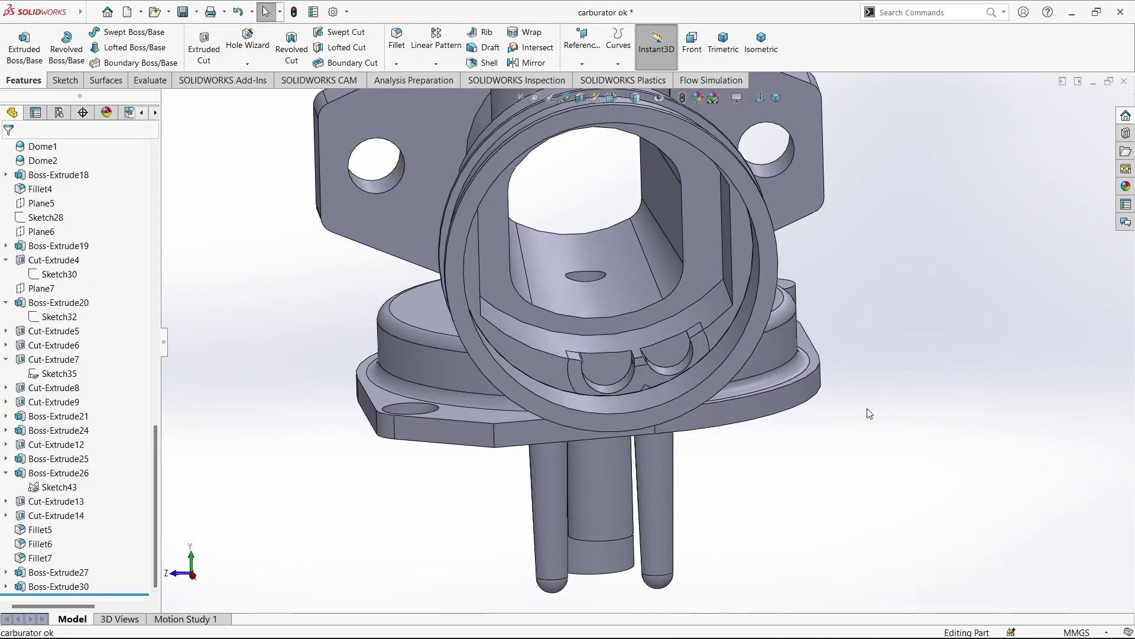
mouse_move(784, 431)
middle_down()
mouse_move(573, 339)
mouse_move(617, 371)
middle_up()
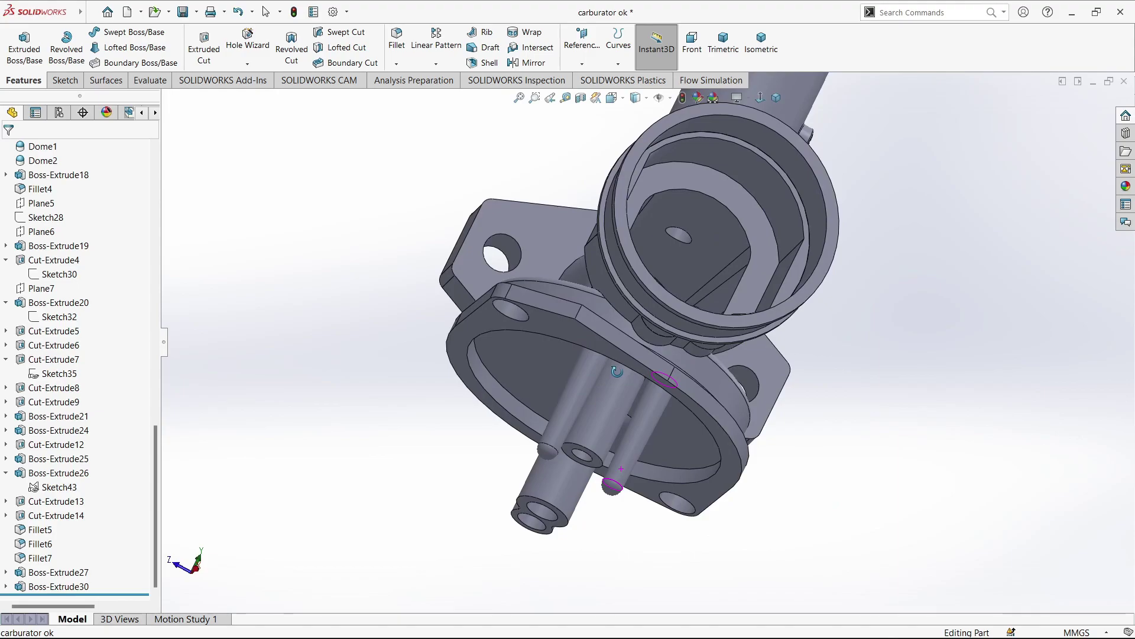
mouse_move(618, 371)
middle_down()
mouse_move(884, 317)
mouse_move(751, 443)
mouse_move(826, 542)
mouse_move(698, 426)
mouse_move(683, 396)
mouse_move(788, 484)
middle_up()
- Start a sketch on the intake-side face and draw a small circle
click(664, 352)
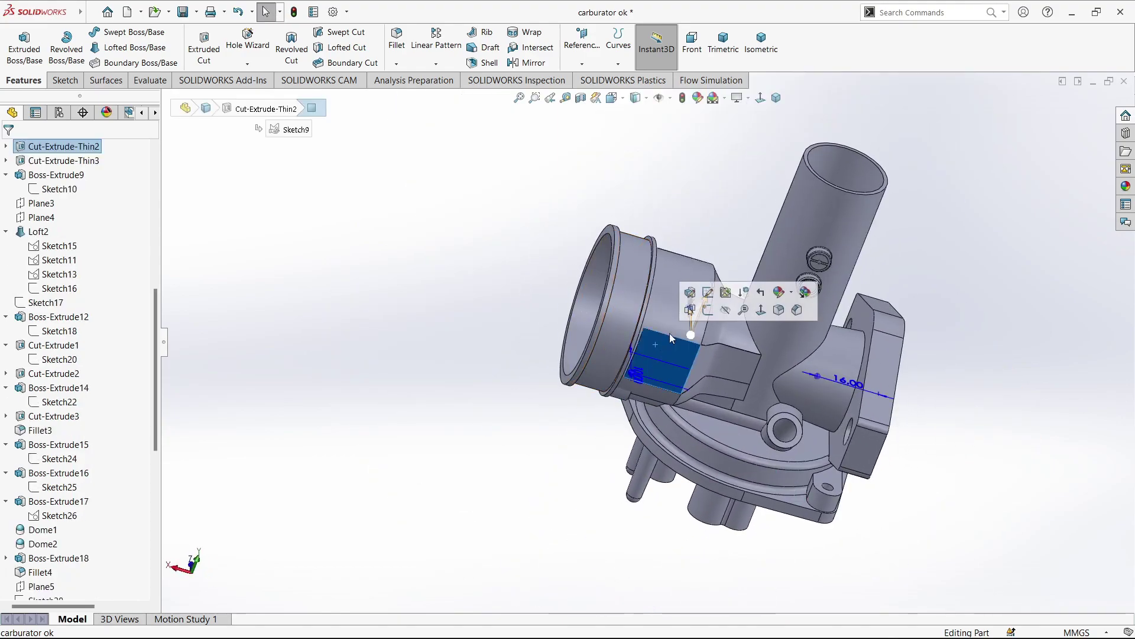
click(708, 311)
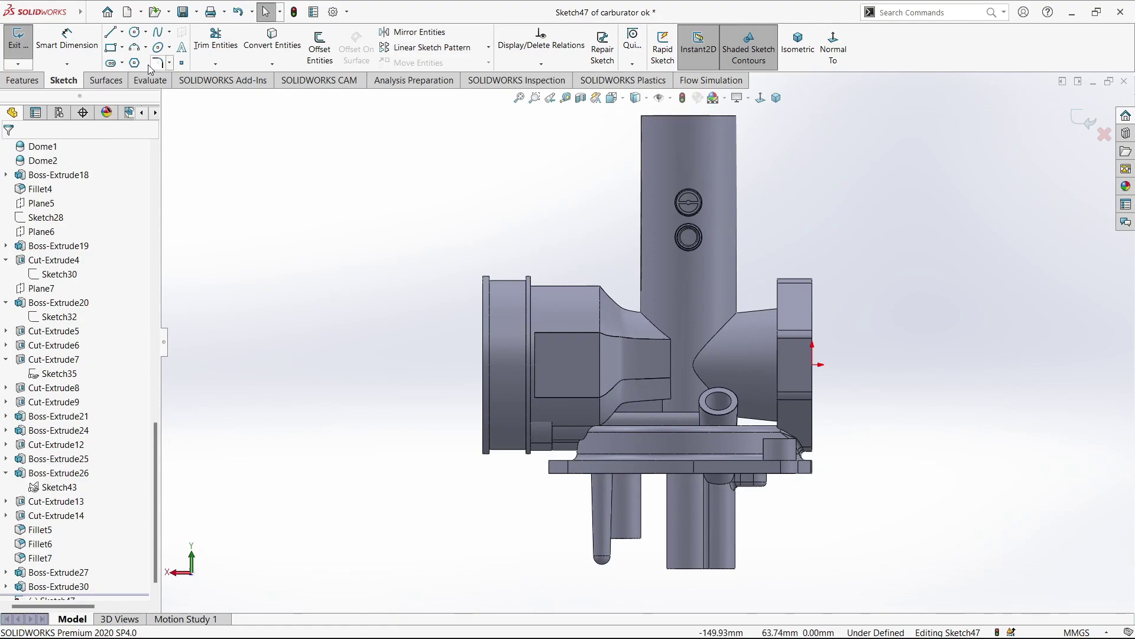
click(134, 32)
click(546, 341)
key(Escape)
scroll(538, 352, down, 4)
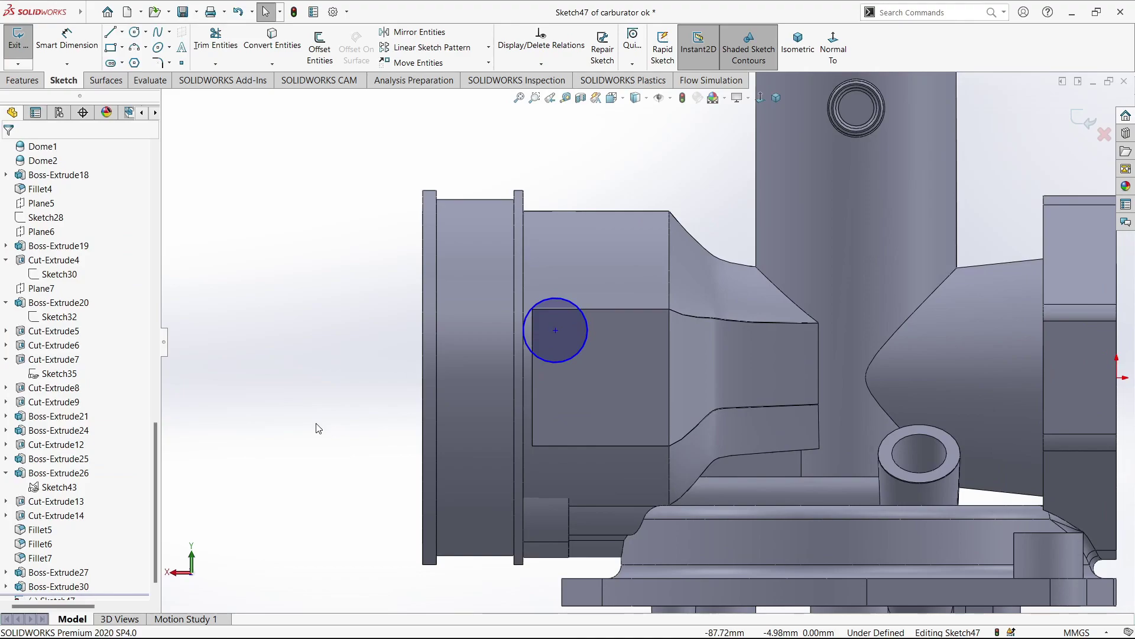
- Give the circle a 9 mm diameter dimension
key(d)
click(540, 324)
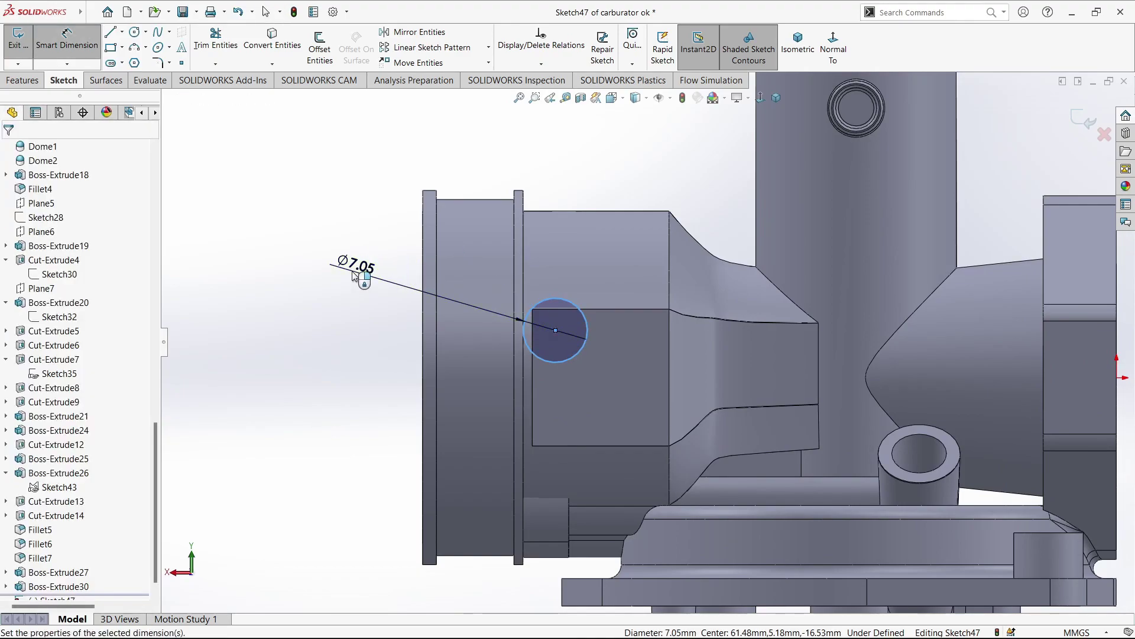
click(355, 269)
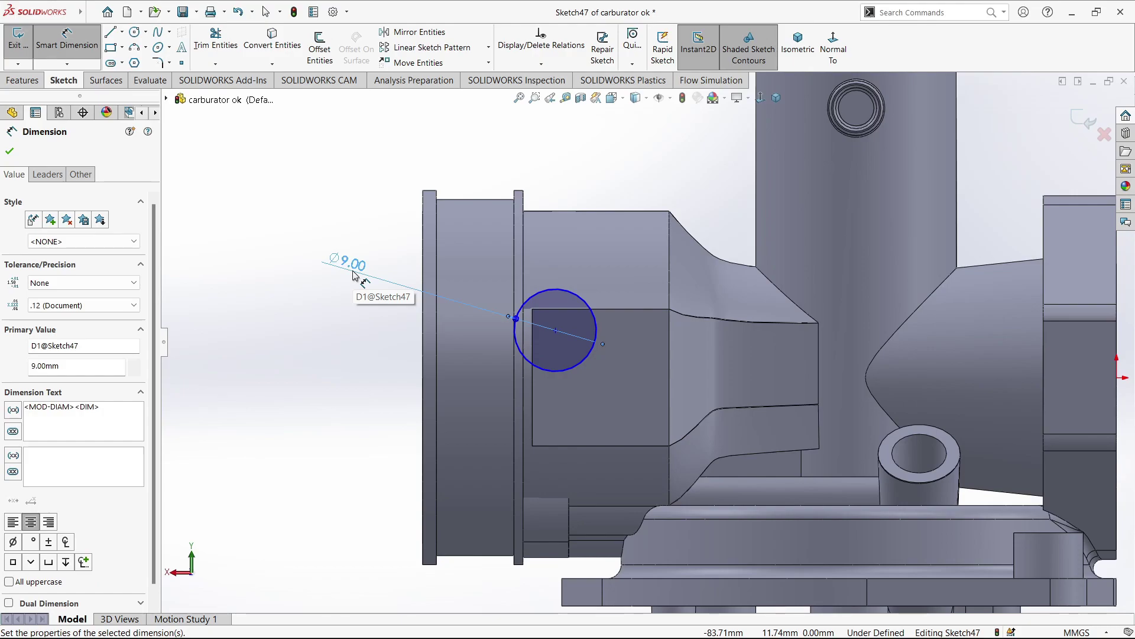
key(Escape)
drag(555, 330, 555, 342)
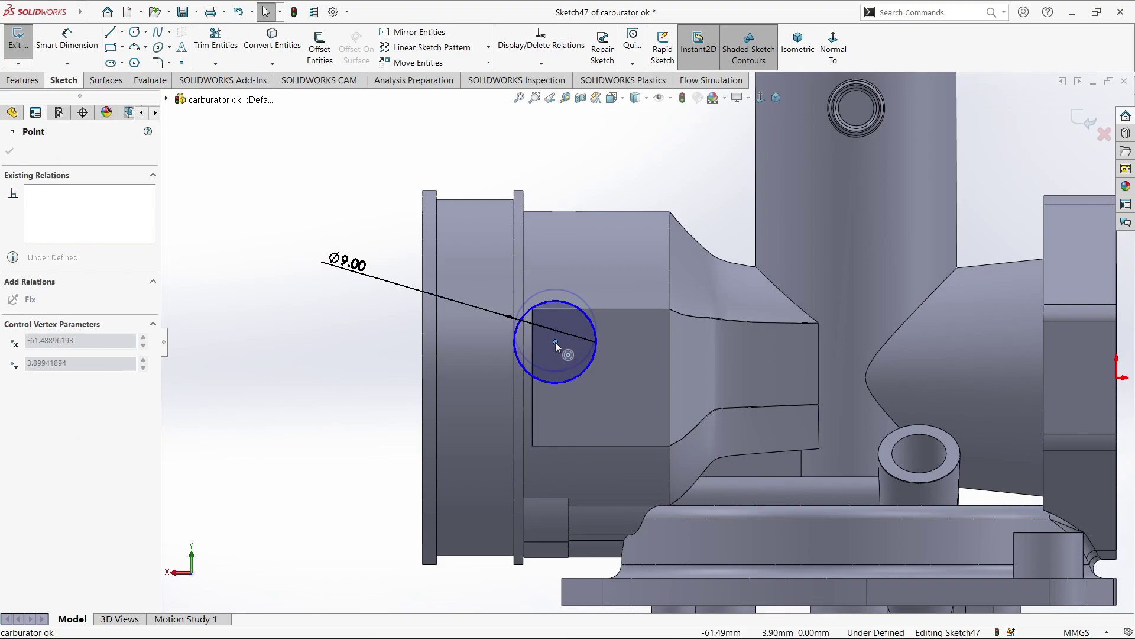
key(Escape)
- Dimension the circle centre 4 mm vertically from the origin
key(d)
click(558, 342)
scroll(558, 342, up, 2)
click(973, 366)
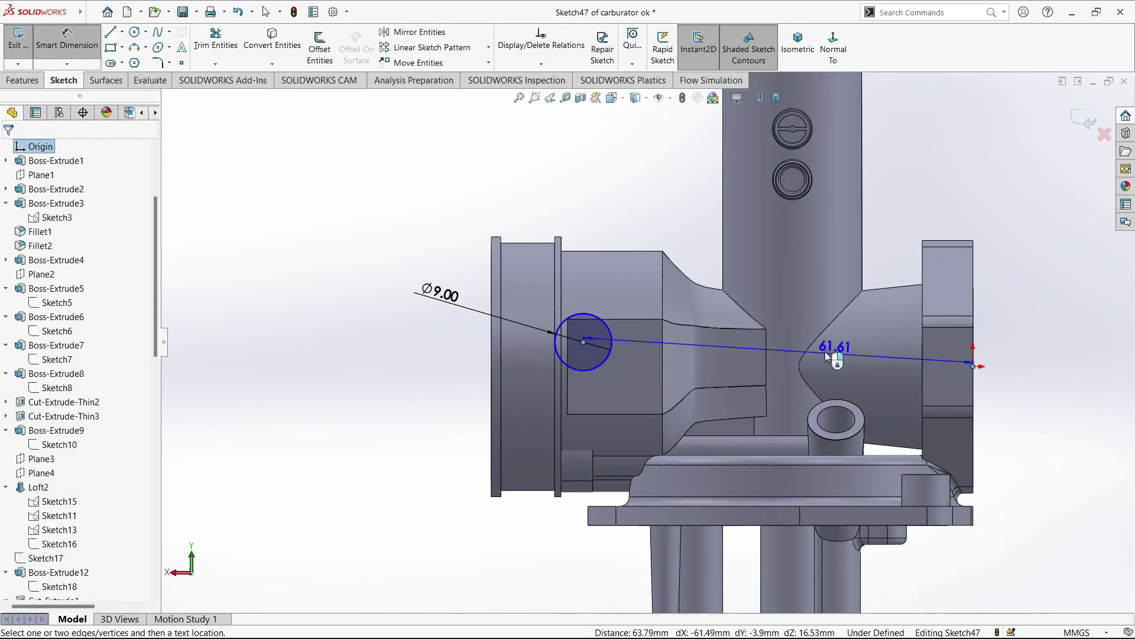
click(1027, 357)
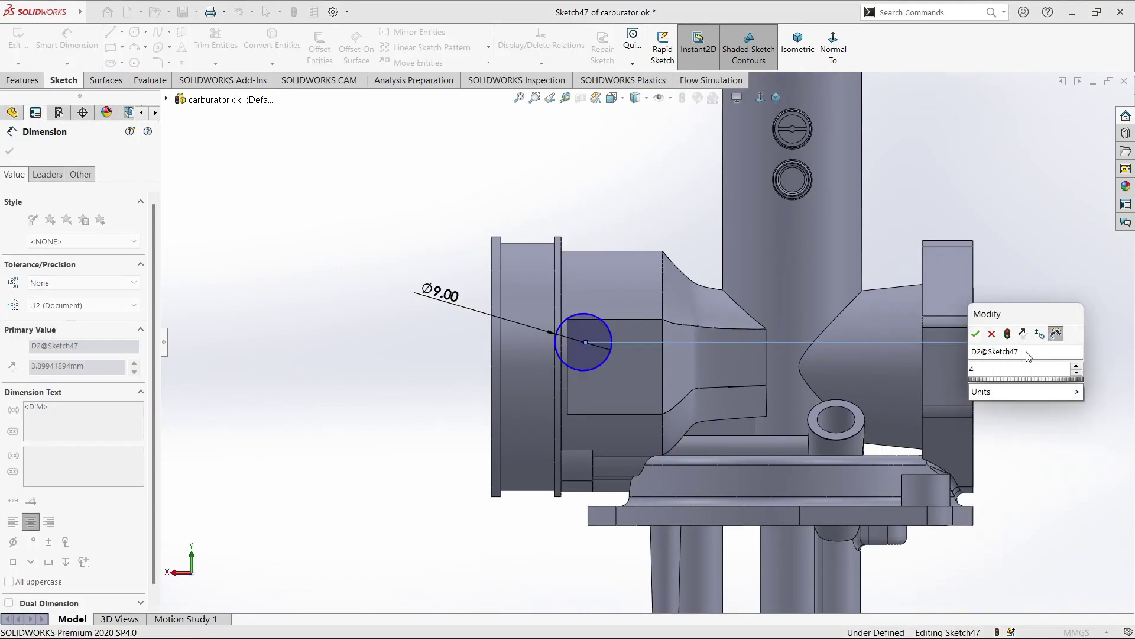
text(4)
key(Return)
key(Escape)
scroll(946, 342, up, 2)
- Dimension the circle centre 61 mm horizontally from the right-hand end vertex
key(d)
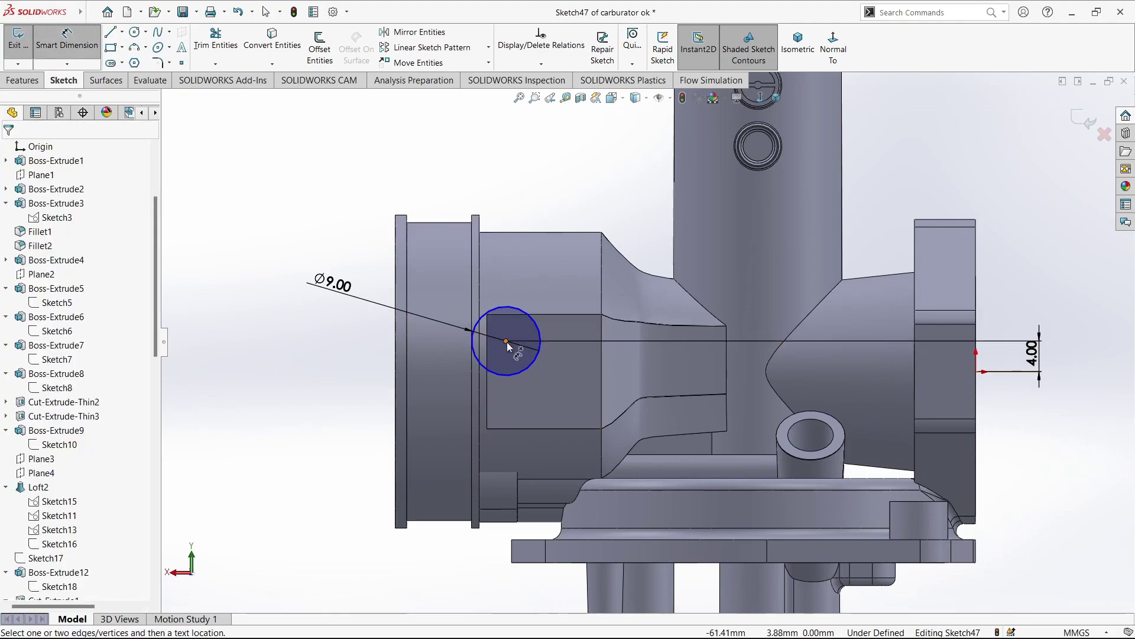
key(Escape)
drag(507, 342, 512, 342)
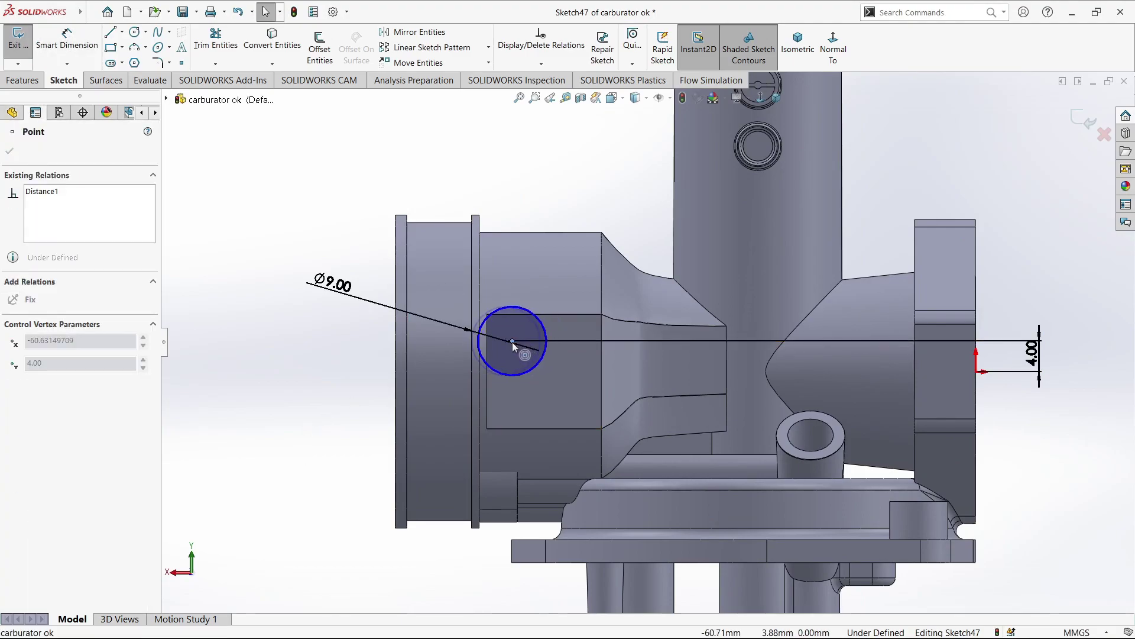
key(Escape)
key(d)
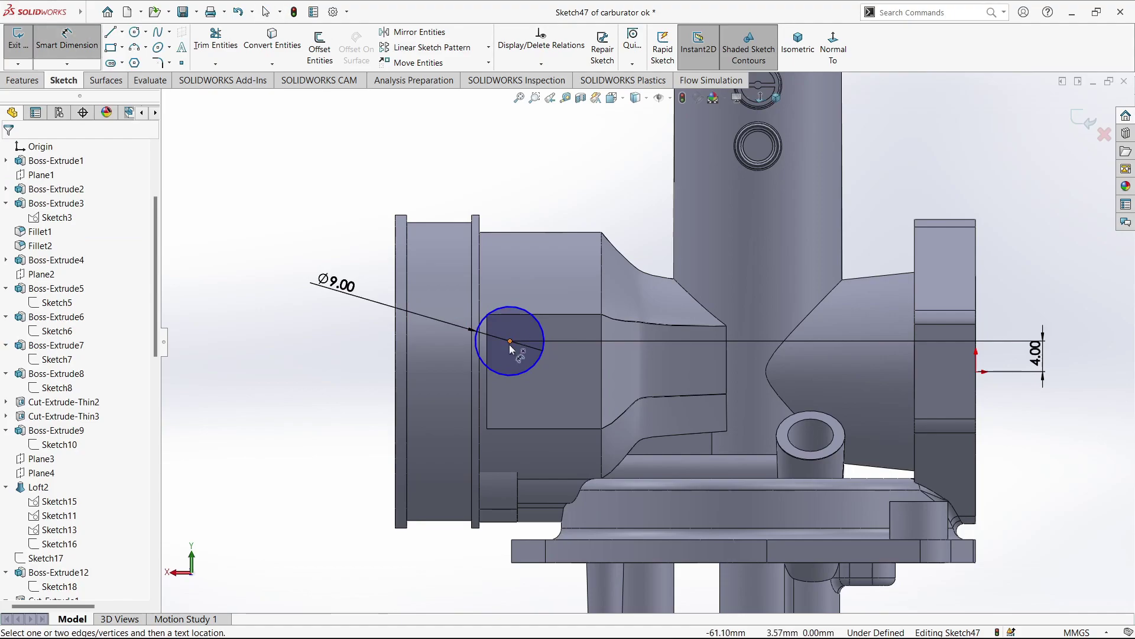
click(510, 342)
click(976, 371)
click(891, 195)
text(61.01861089mm)
key(Return)
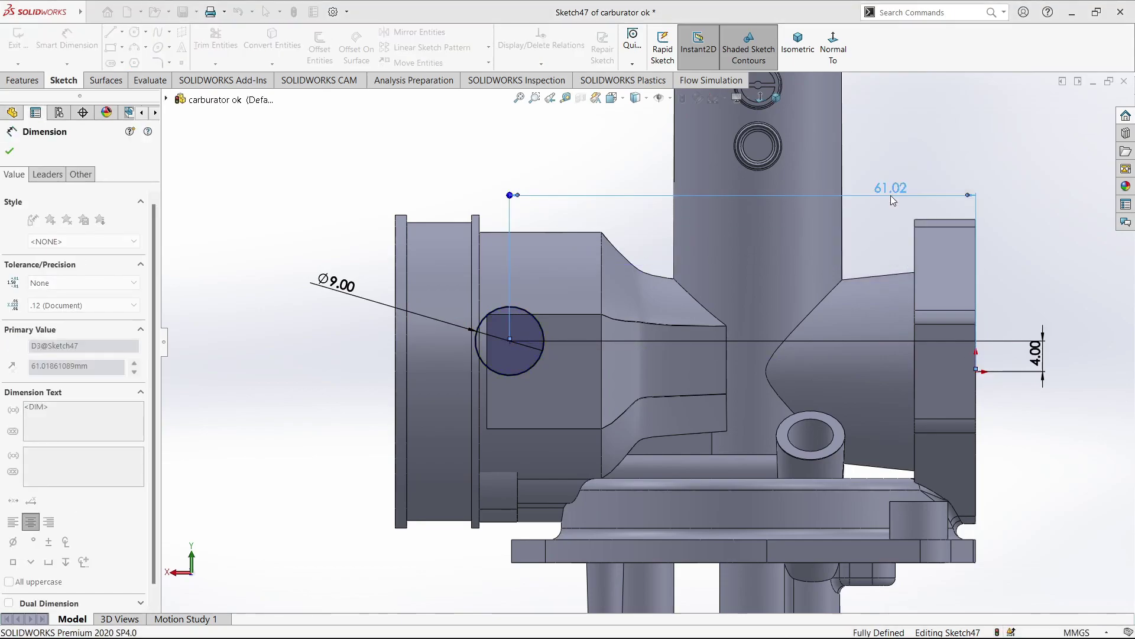
key(Escape)
click(23, 80)
- Extrude the Ø9 circle Blind 7 mm in Direction 1 and Up To Next in Direction 2
click(24, 48)
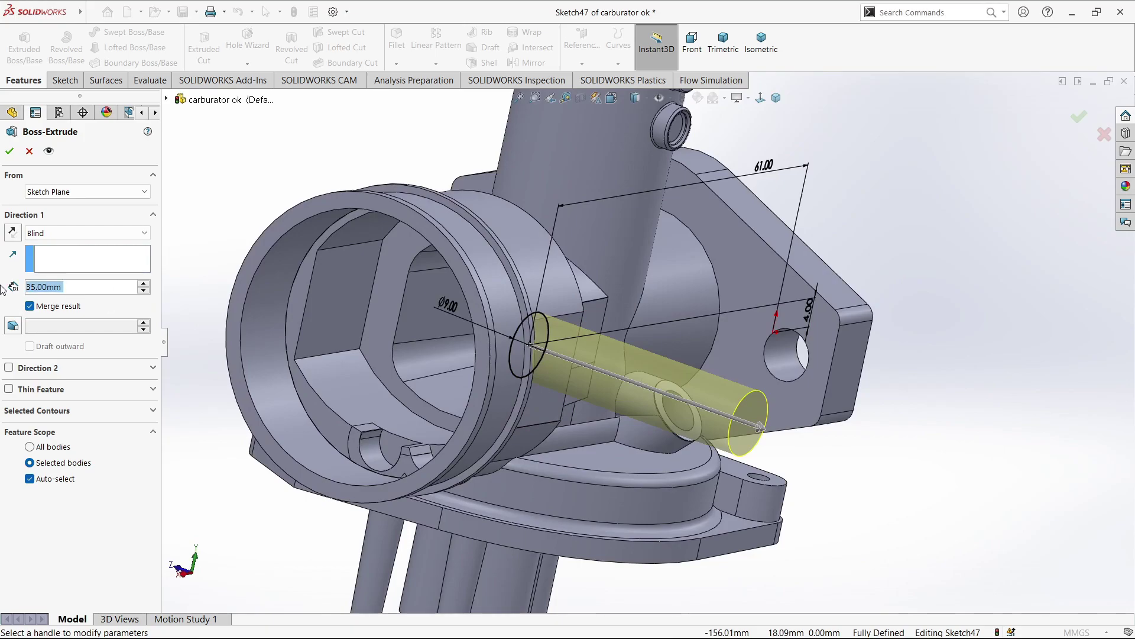
text(7)
key(Return)
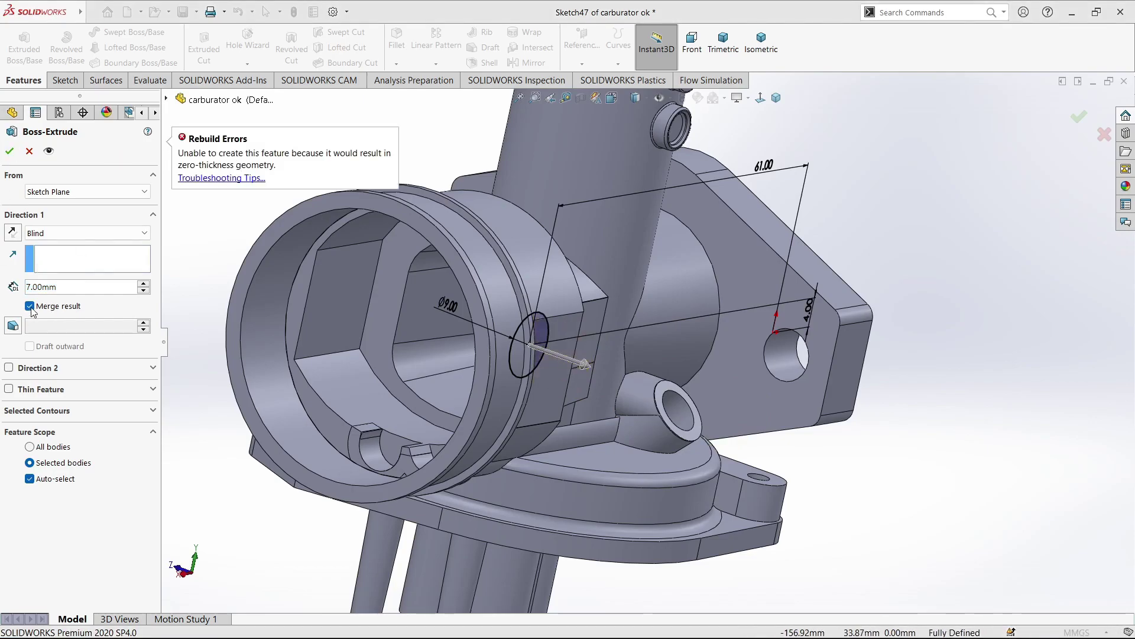
click(10, 368)
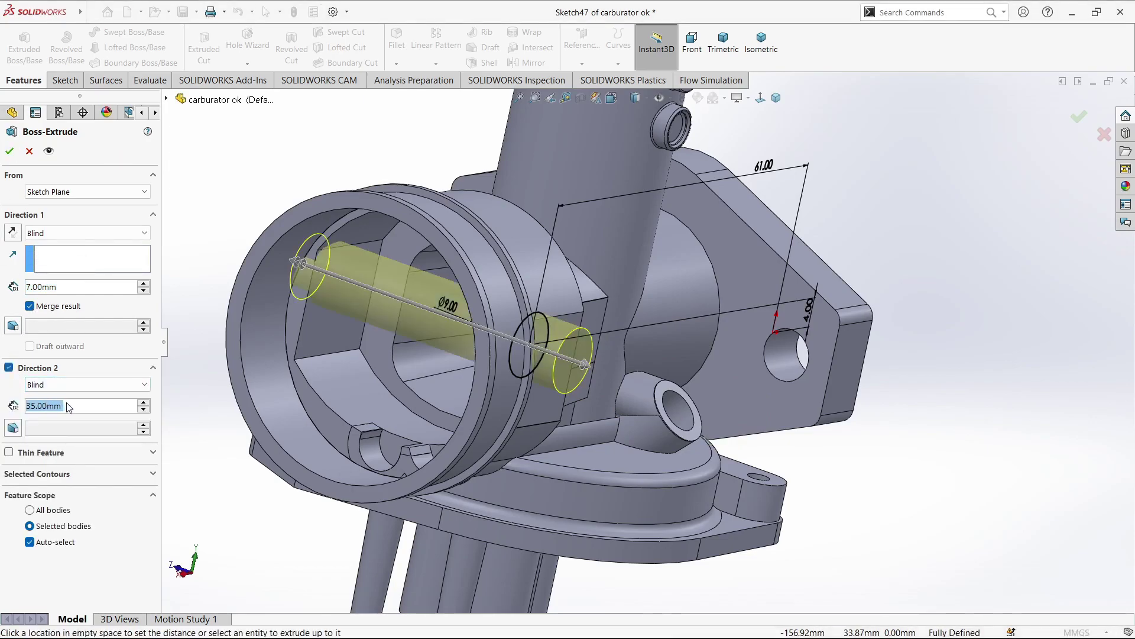
click(83, 384)
click(59, 406)
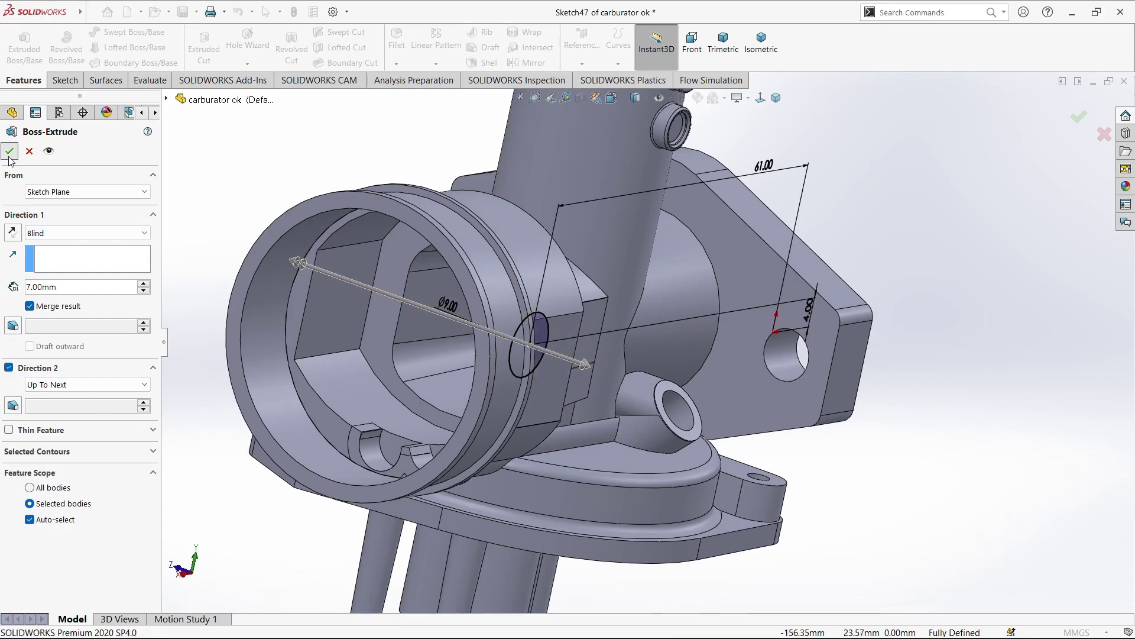
click(30, 306)
- Chamfer the pin's end edge with a 4.5 mm distance
key(Return)
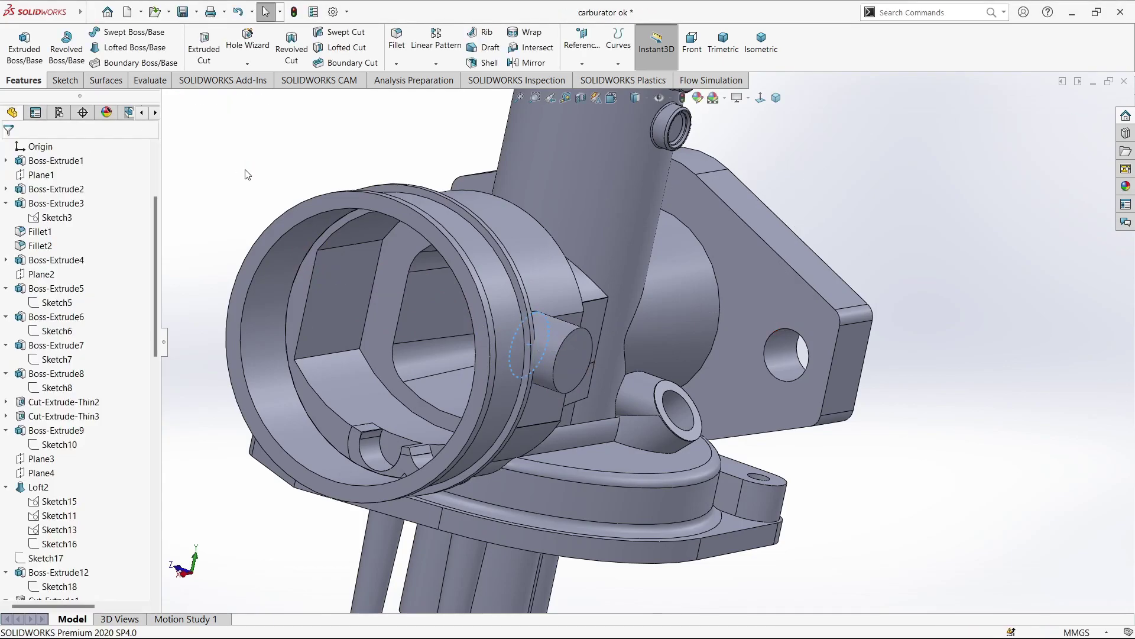
scroll(495, 358, down, 3)
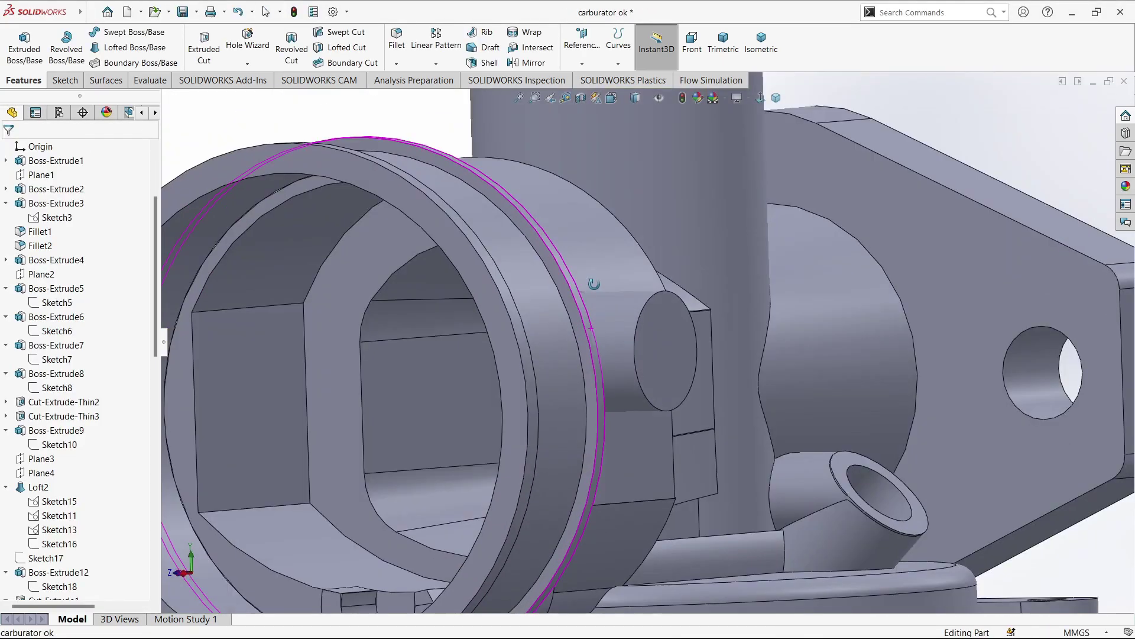
mouse_move(495, 357)
middle_down()
mouse_move(743, 321)
mouse_move(618, 370)
middle_up()
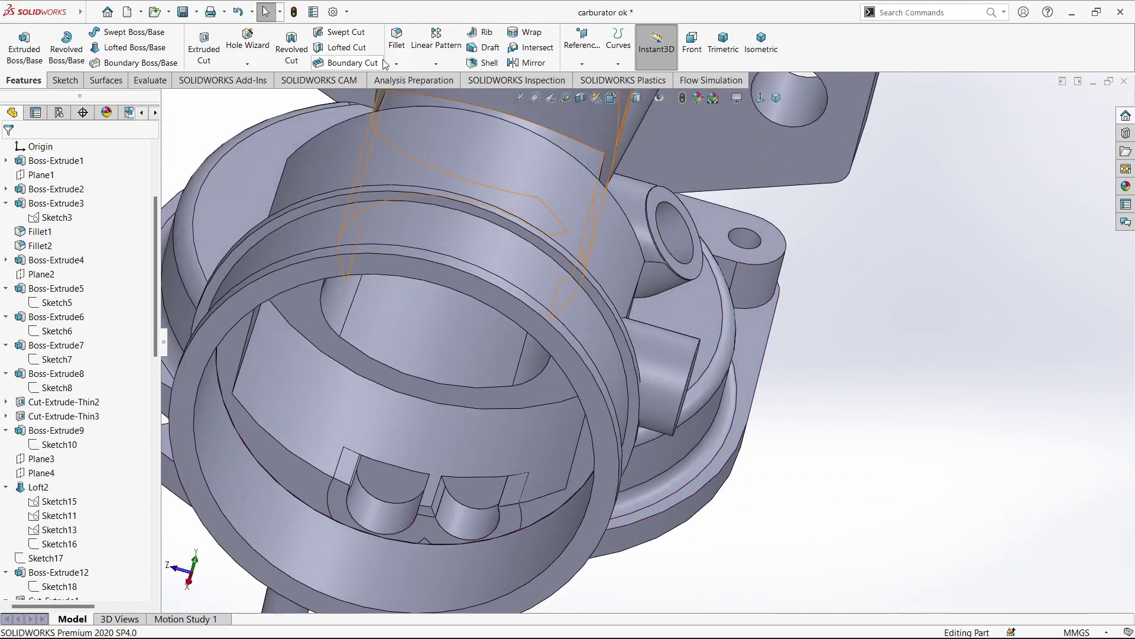
click(684, 343)
middle_drag(684, 343, 167, 465)
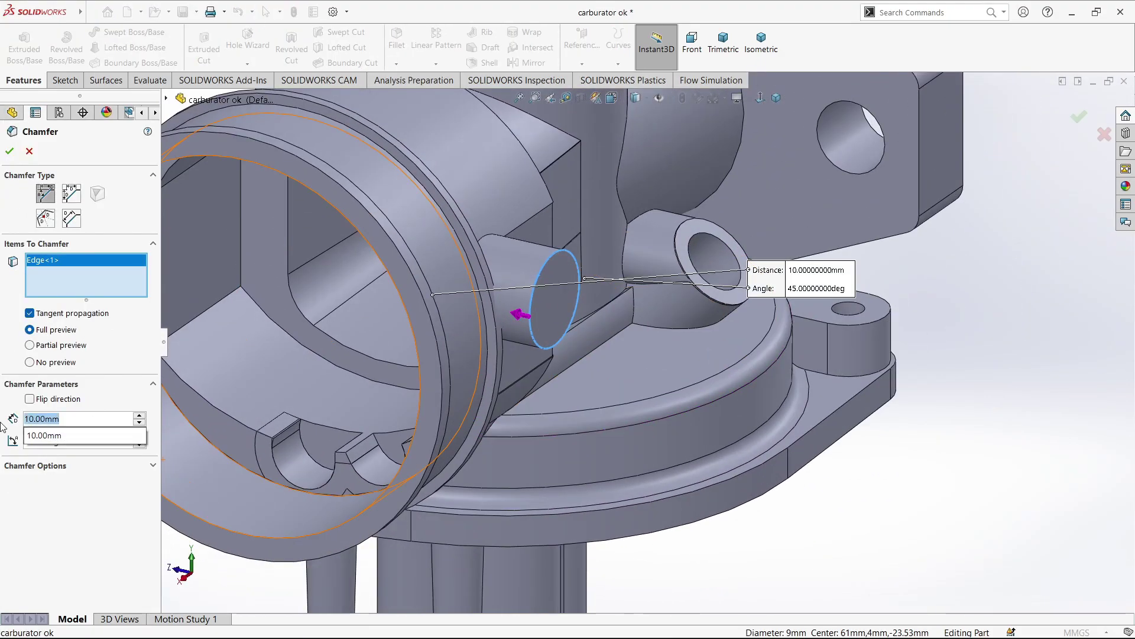
text(4)
key(Return)
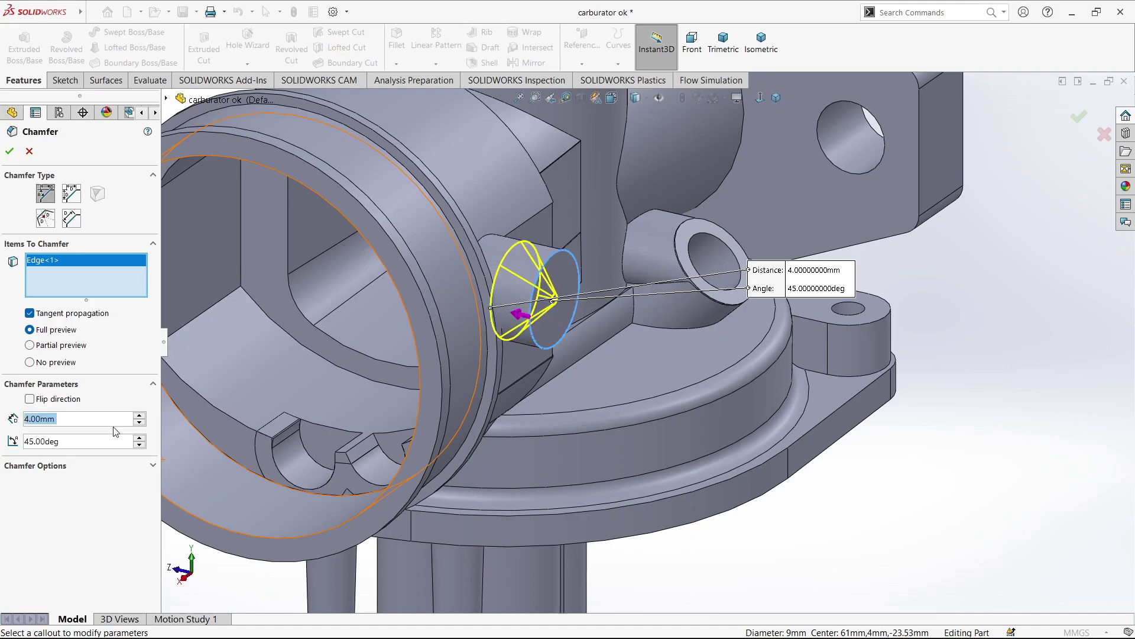
text(4.5)
key(Return)
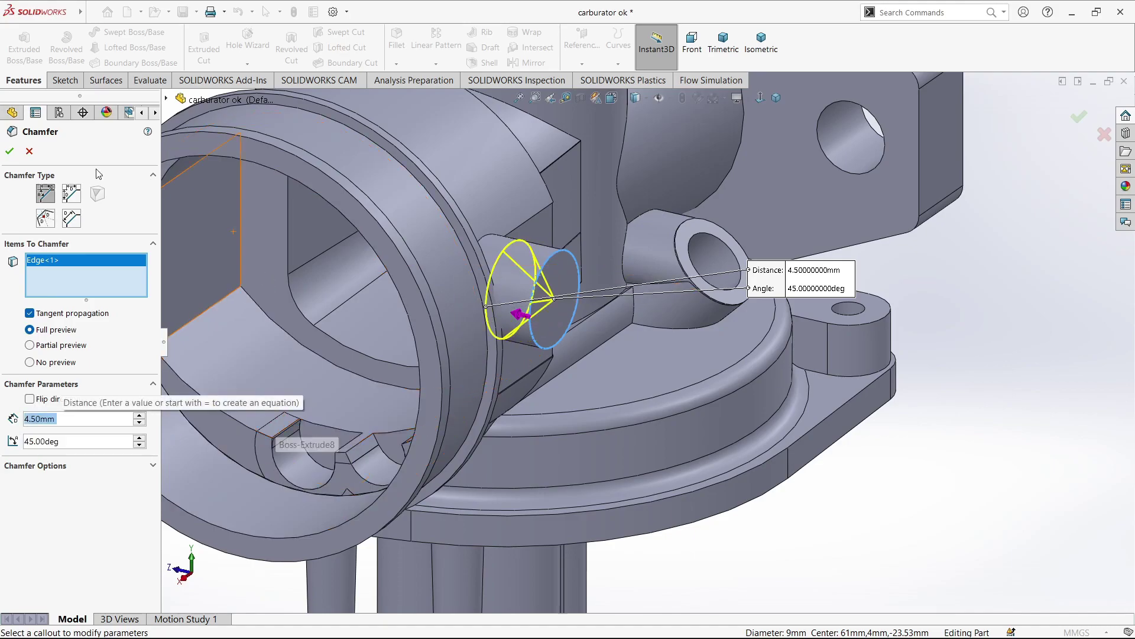
click(10, 153)
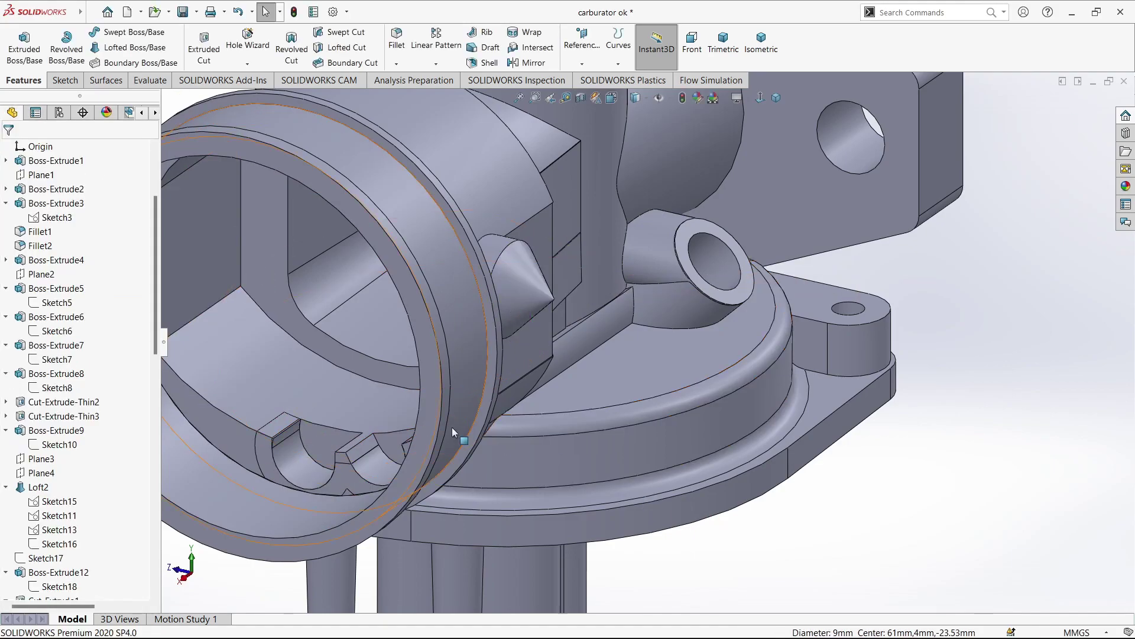
- Edit Chamfer1's angle to try 30°, then restore it to 45°
scroll(451, 426, up, 3)
scroll(77, 355, down, 5)
click(36, 570)
click(99, 510)
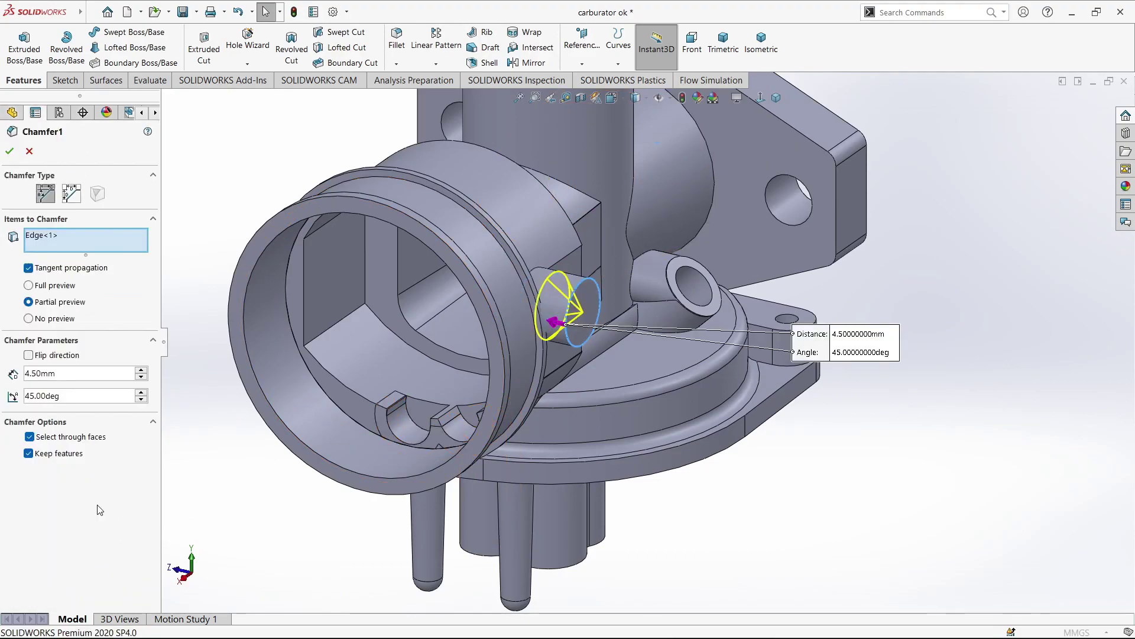
double_click(75, 396)
text(30)
key(Return)
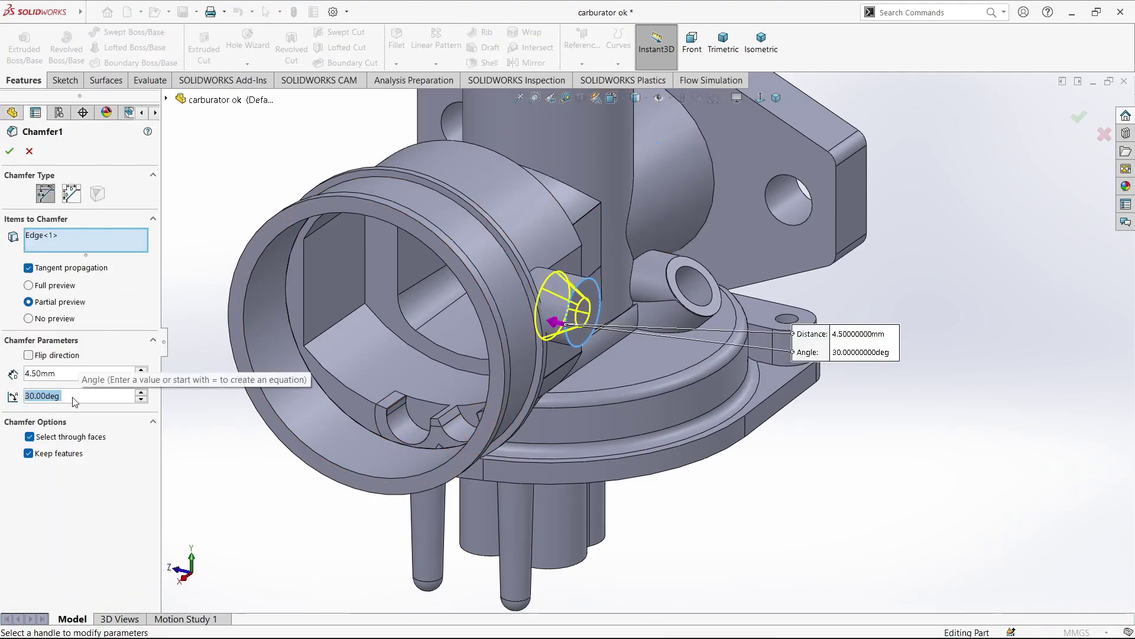
text(45)
key(Return)
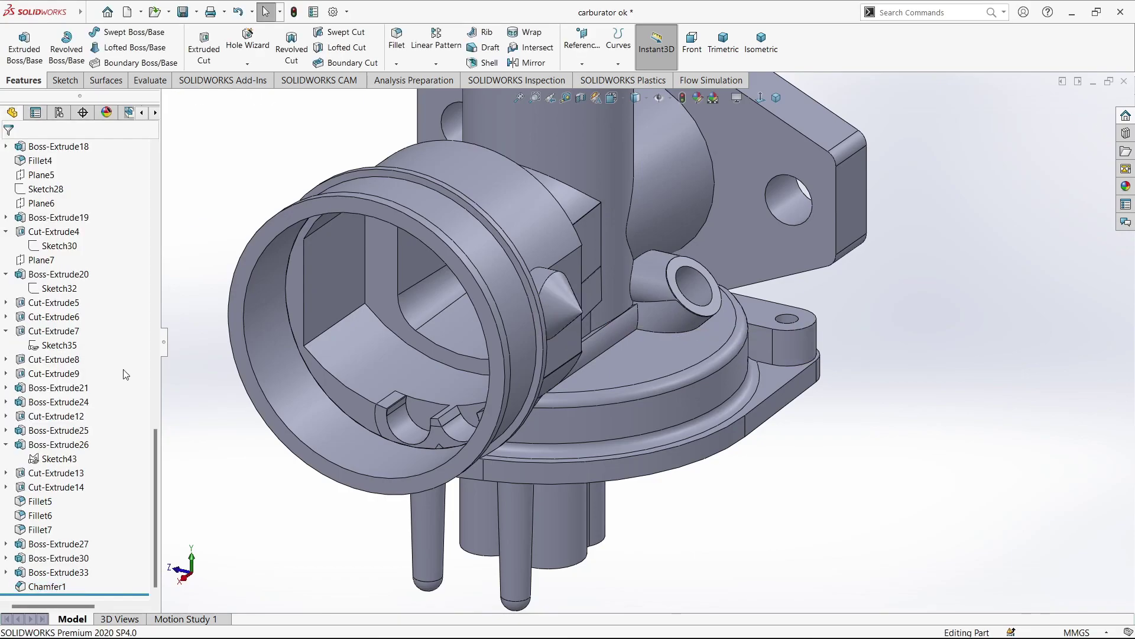
- Confirm the chamfer, re-enter the pin's extrusion depth, and rebuild the model
click(556, 295)
double_click(535, 323)
text(10)
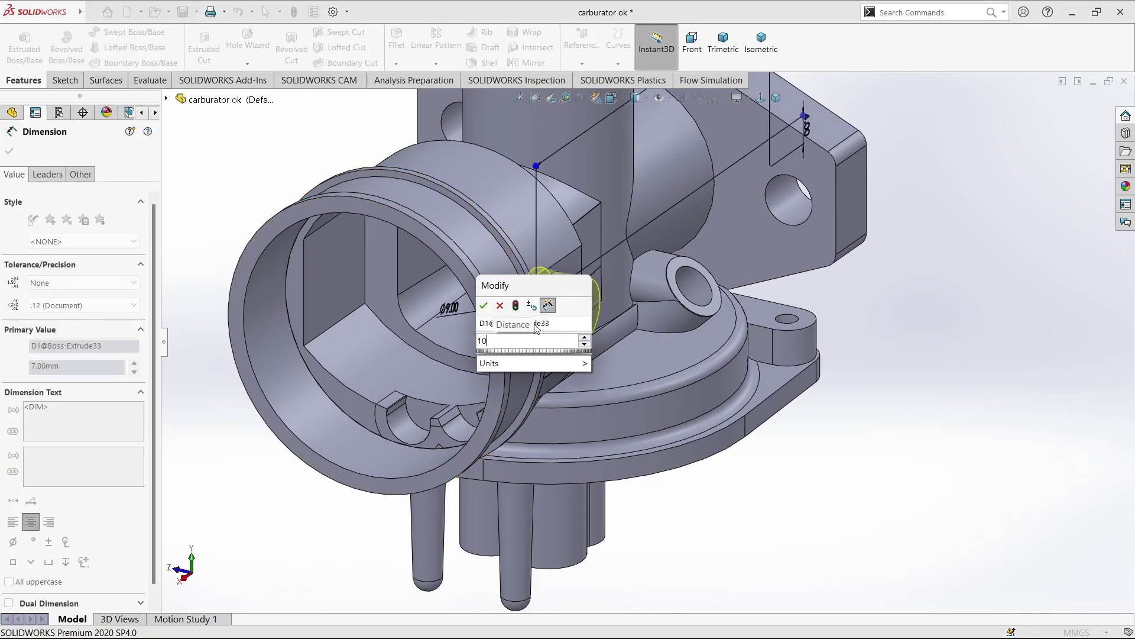
key(Return)
click(882, 377)
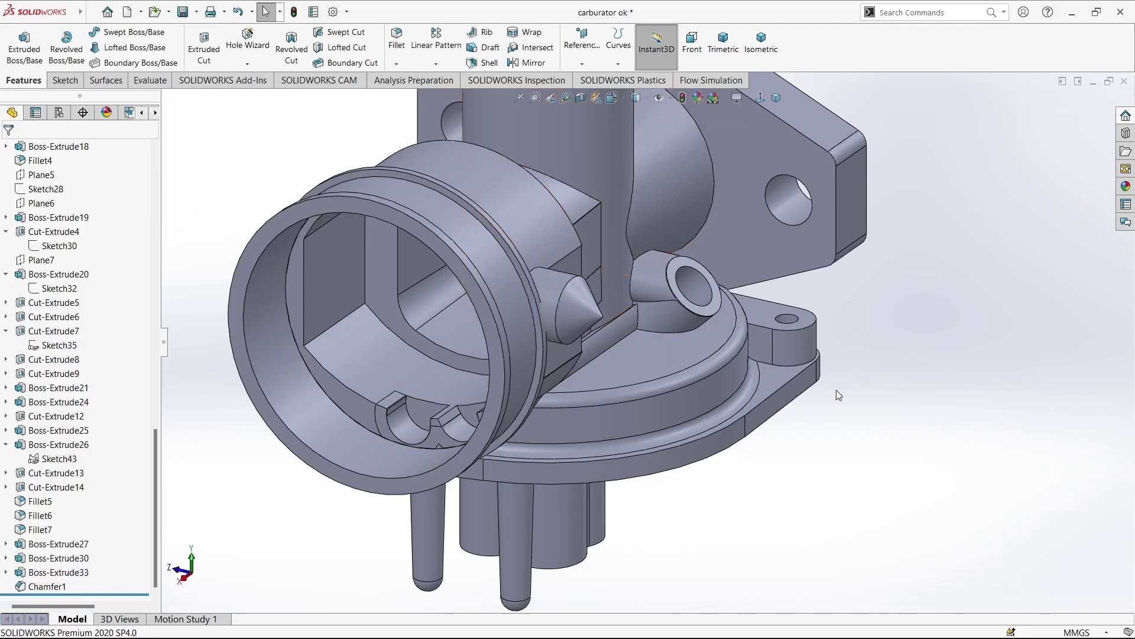
mouse_move(836, 389)
middle_down()
mouse_move(500, 425)
mouse_move(651, 376)
mouse_move(556, 333)
middle_up()
scroll(556, 333, down, 5)
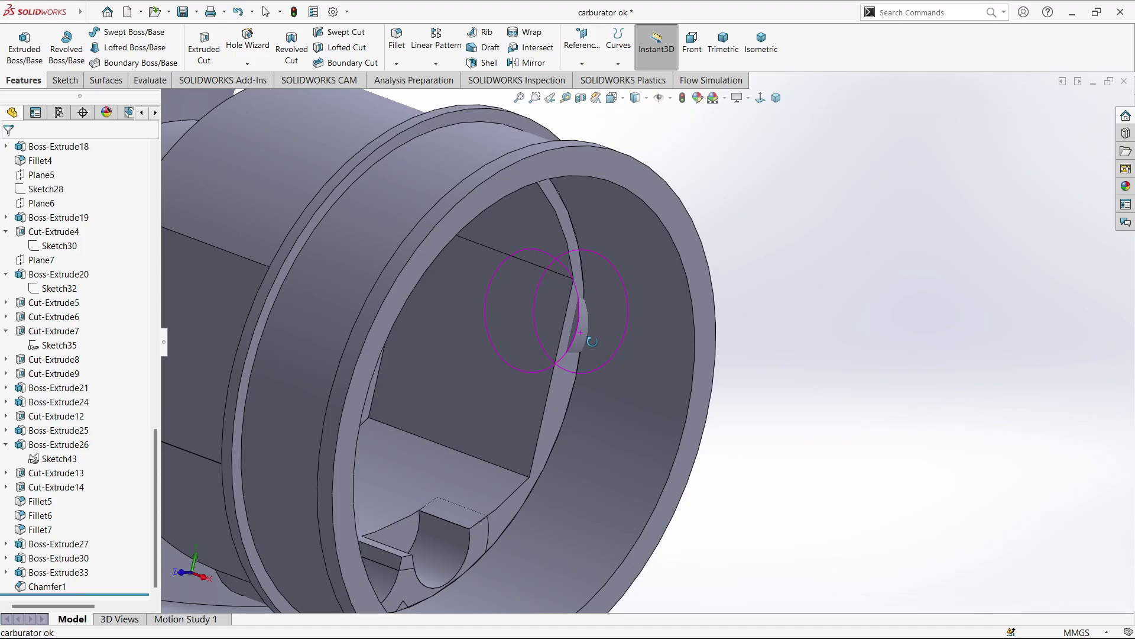
scroll(592, 341, up, 3)
- Set the pin sketch's position dimension to 60.00 mm and exit the sketch
click(576, 332)
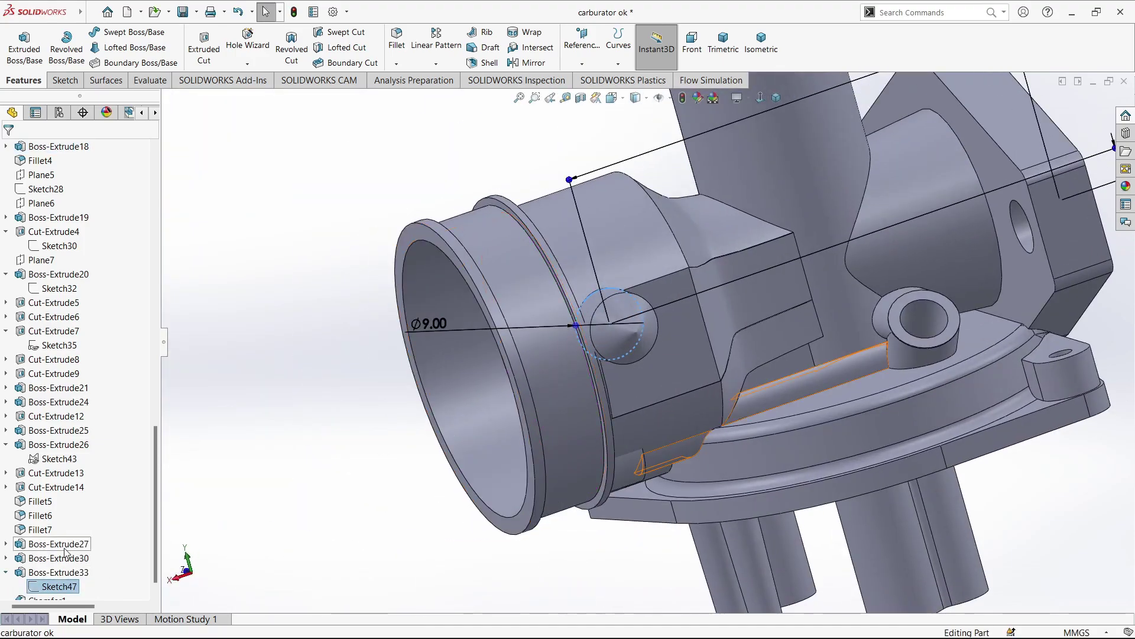
click(53, 571)
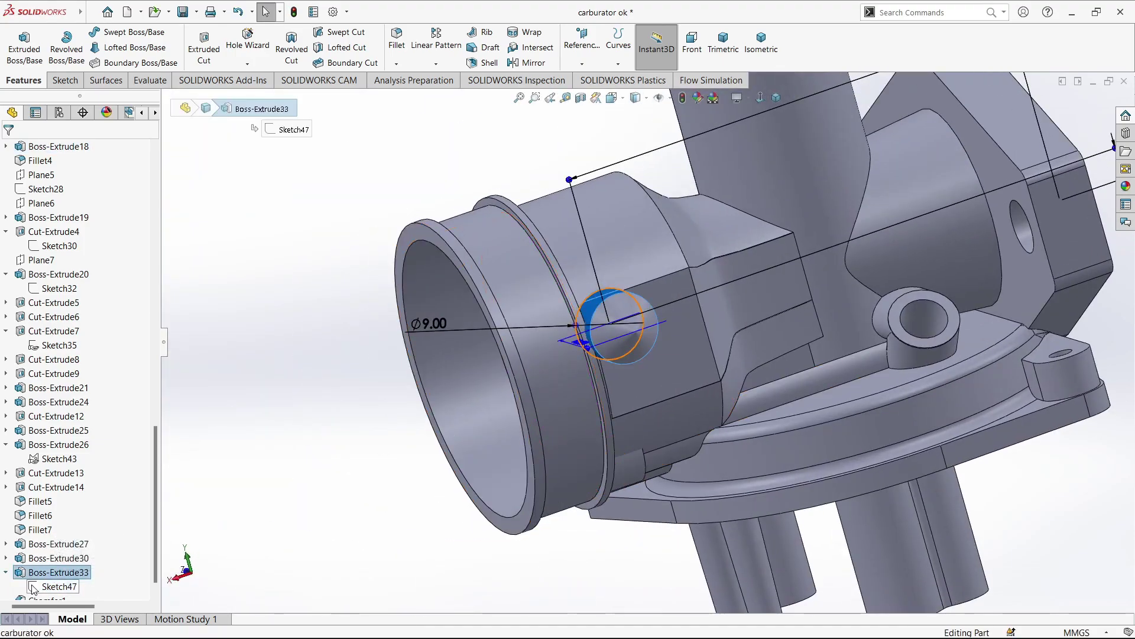
click(32, 587)
click(39, 564)
scroll(613, 334, down, 5)
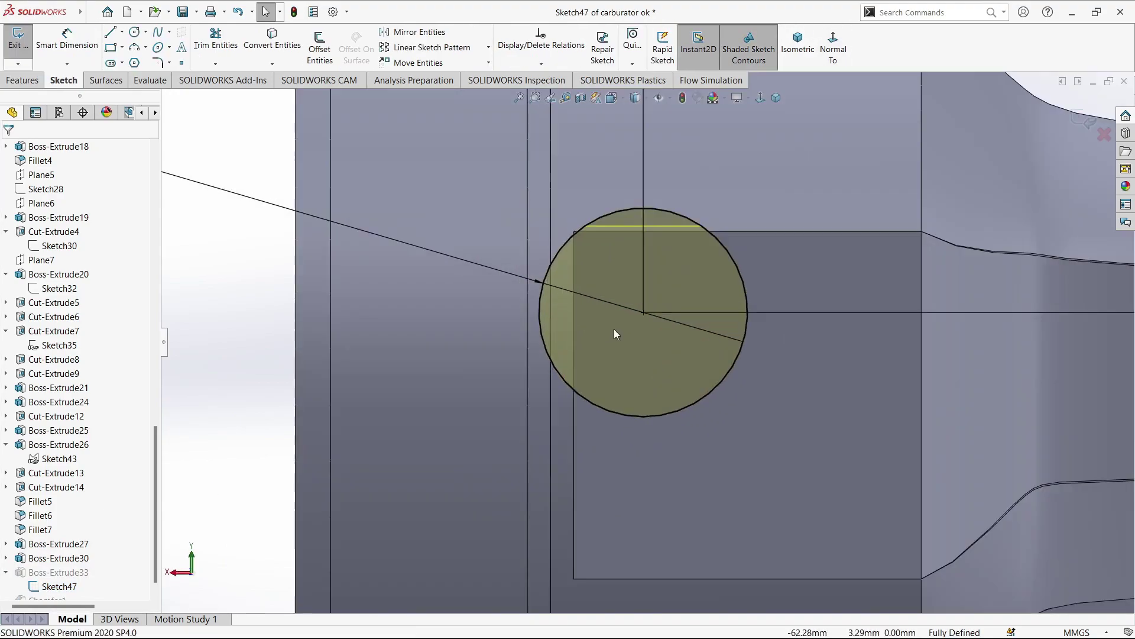
scroll(613, 334, up, 5)
double_click(967, 204)
key(Return)
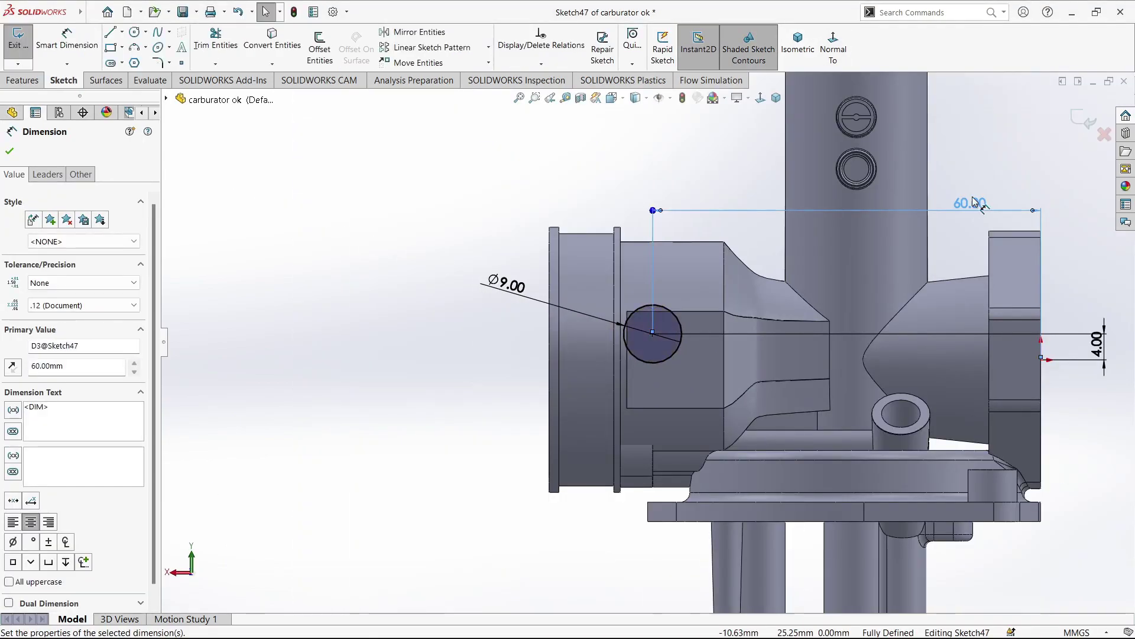
scroll(754, 354, down, 3)
key(Escape)
key(ctrl+b)
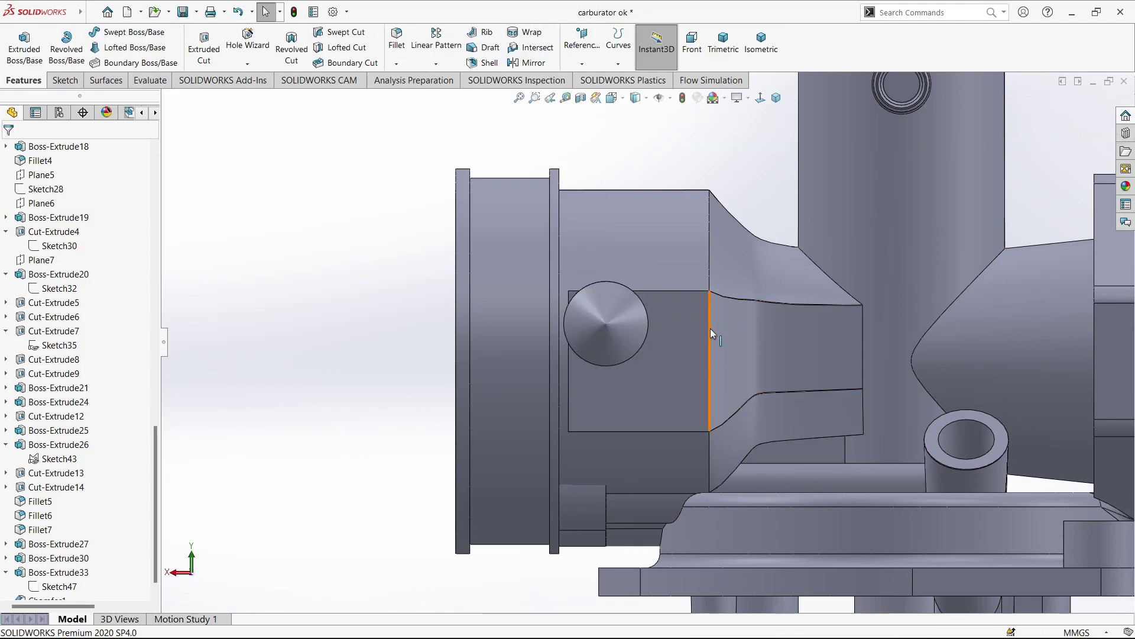
- Select Boss-Extrude33 in the FeatureManager tree and orbit to view the ring opening
scroll(710, 333, up, 5)
middle_drag(679, 380, 729, 373)
scroll(130, 550, down, 1)
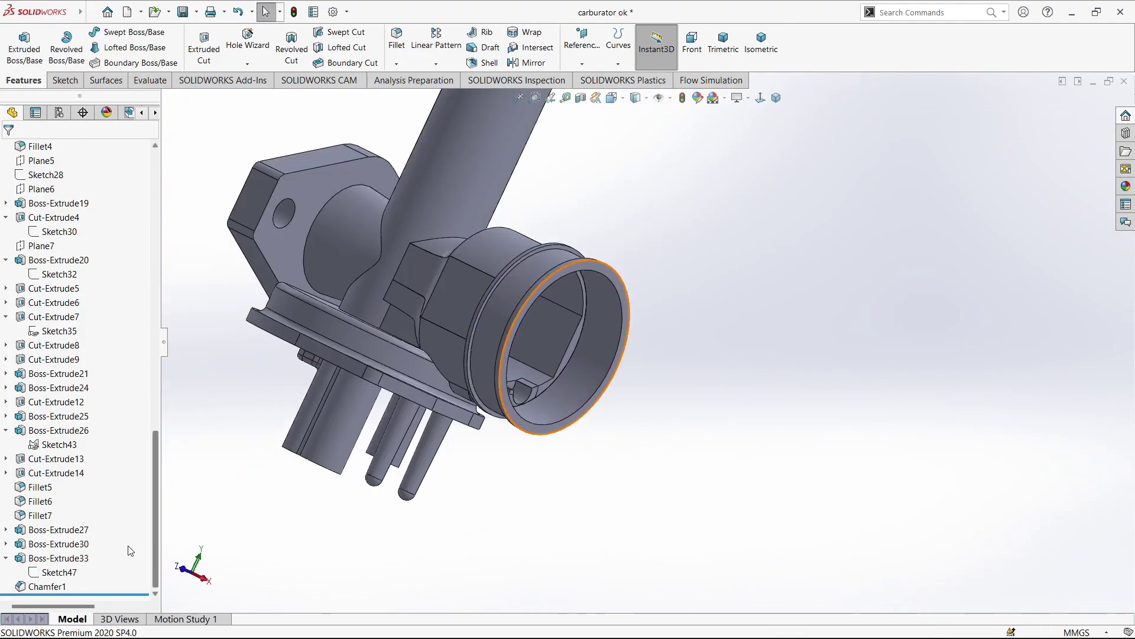
click(37, 558)
click(13, 155)
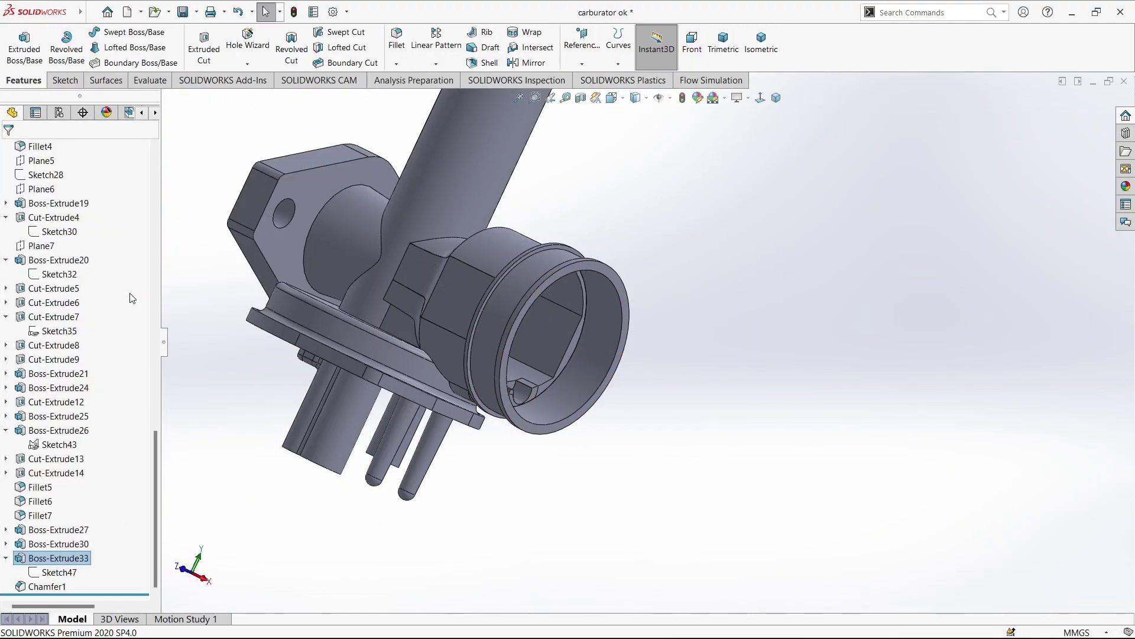
scroll(325, 390, up, 2)
scroll(325, 391, down, 5)
mouse_move(325, 390)
middle_down()
mouse_move(415, 342)
mouse_move(521, 377)
mouse_move(438, 288)
middle_up()
- Copy Sketch47's circle onto the intake-side face and extrude it 7 mm as a new pin
click(439, 288)
click(431, 273)
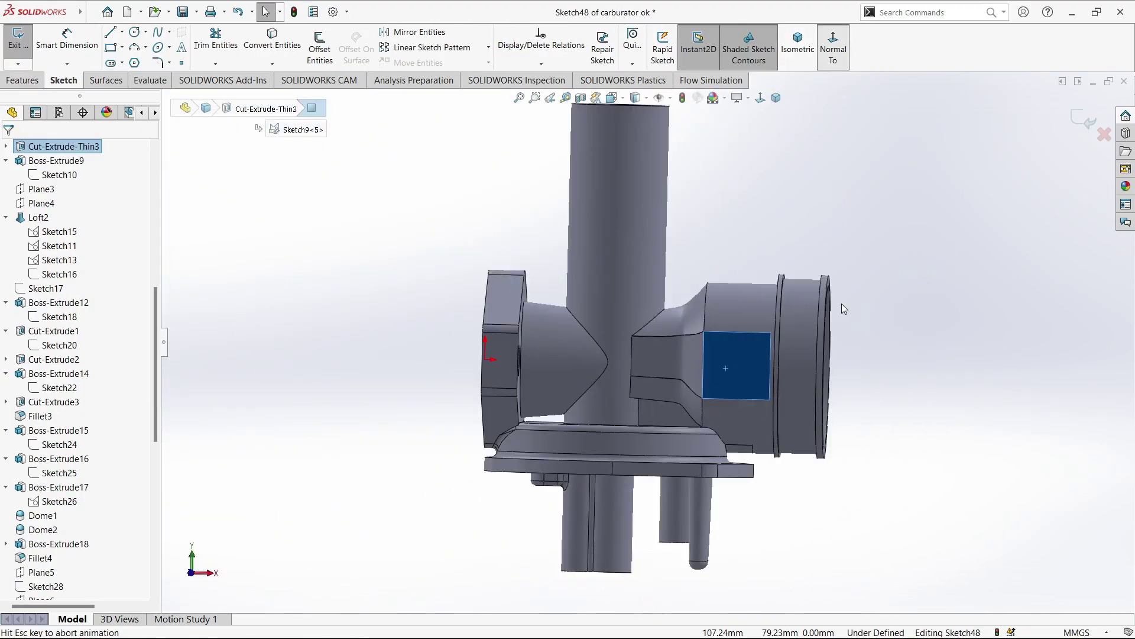
click(54, 557)
click(272, 39)
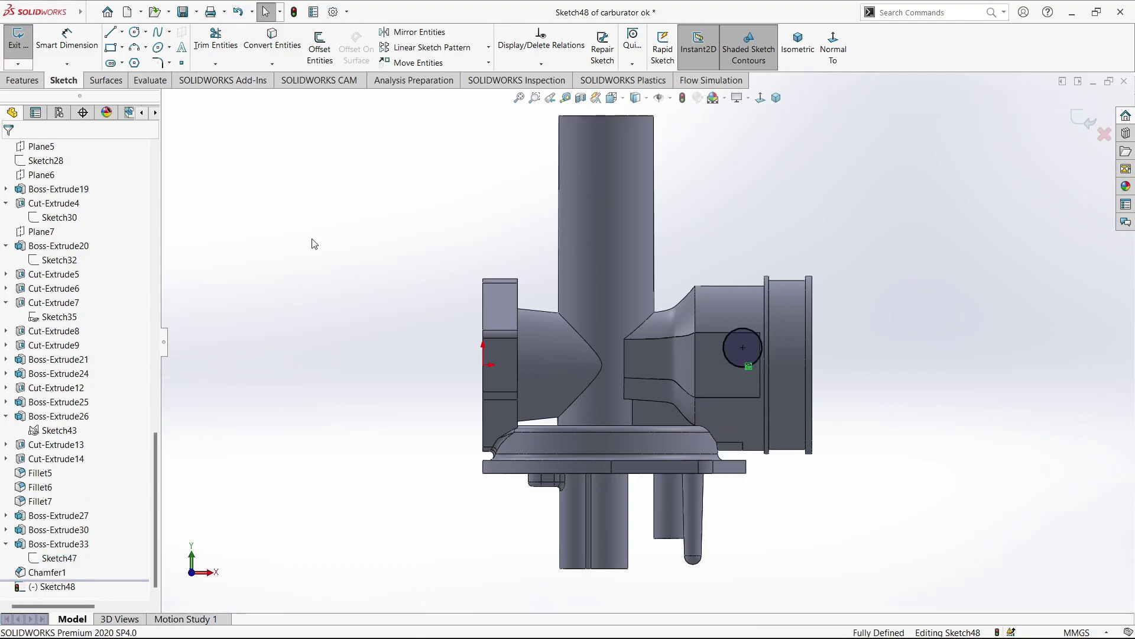
click(20, 81)
click(24, 44)
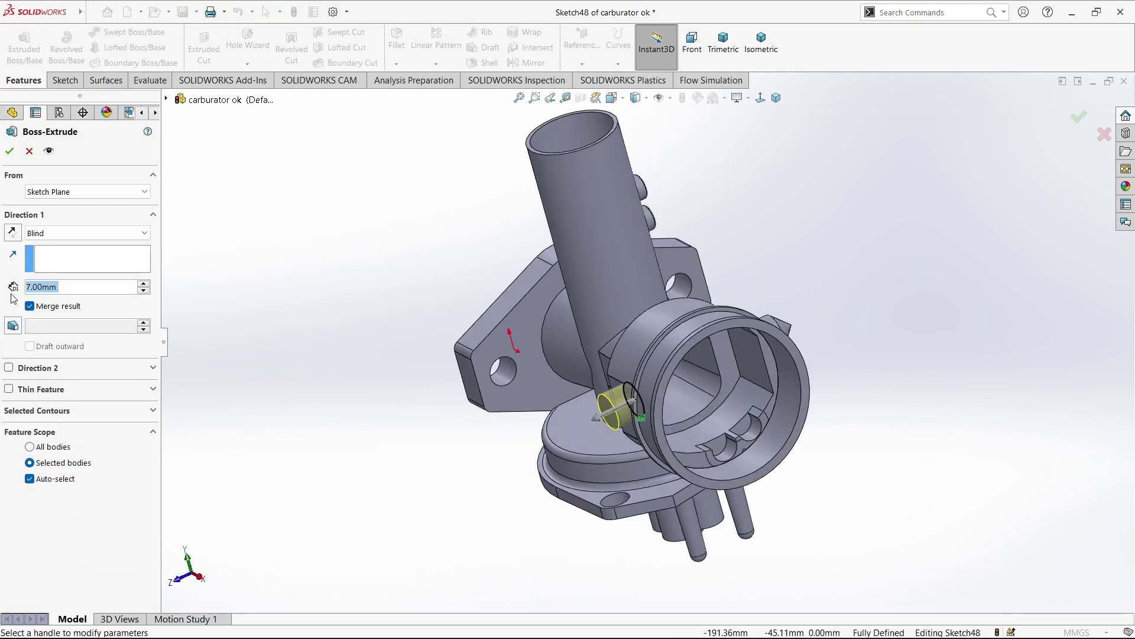
key(Return)
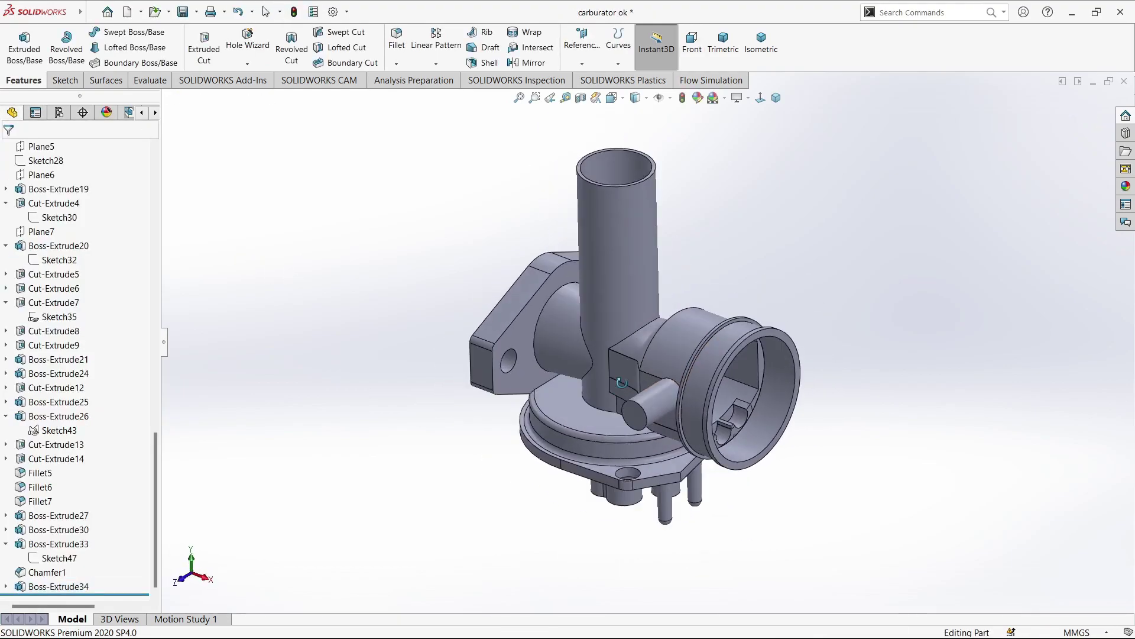
scroll(659, 399, down, 3)
- Sketch a Ø6.00 circle at the centre of the new pin's end face
scroll(658, 399, down, 3)
click(626, 413)
click(928, 220)
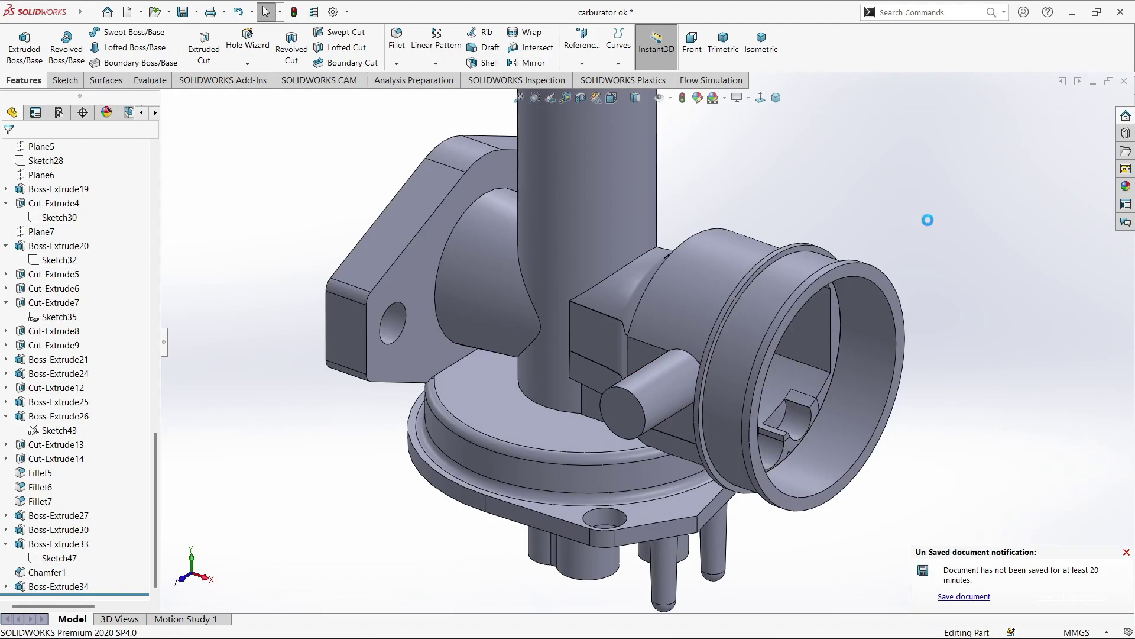
click(623, 412)
click(663, 384)
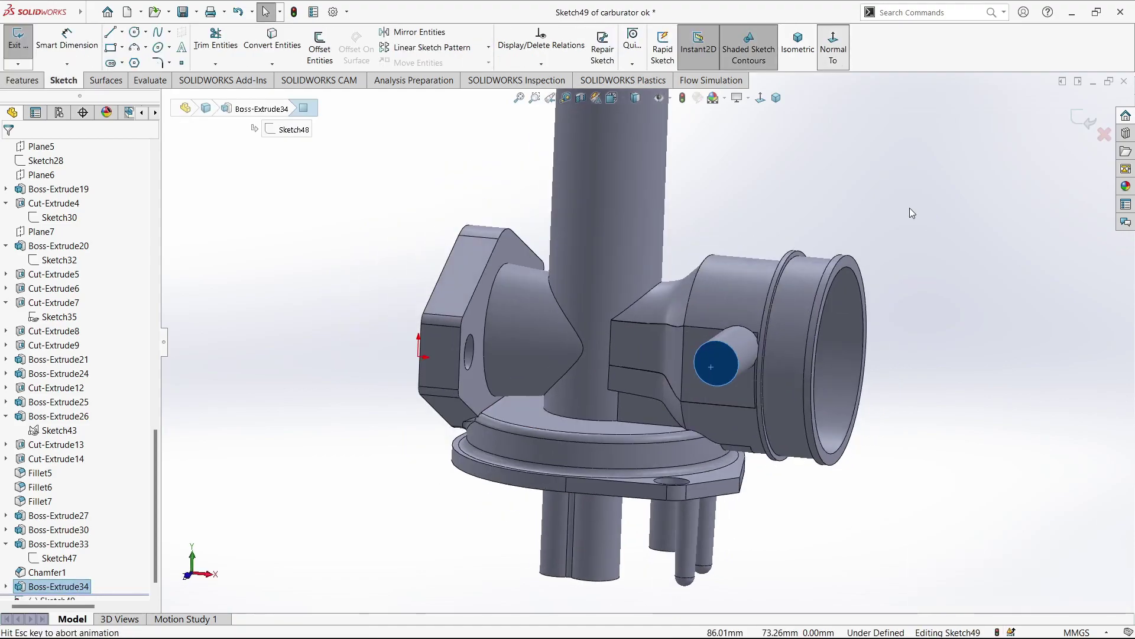
click(136, 33)
click(748, 357)
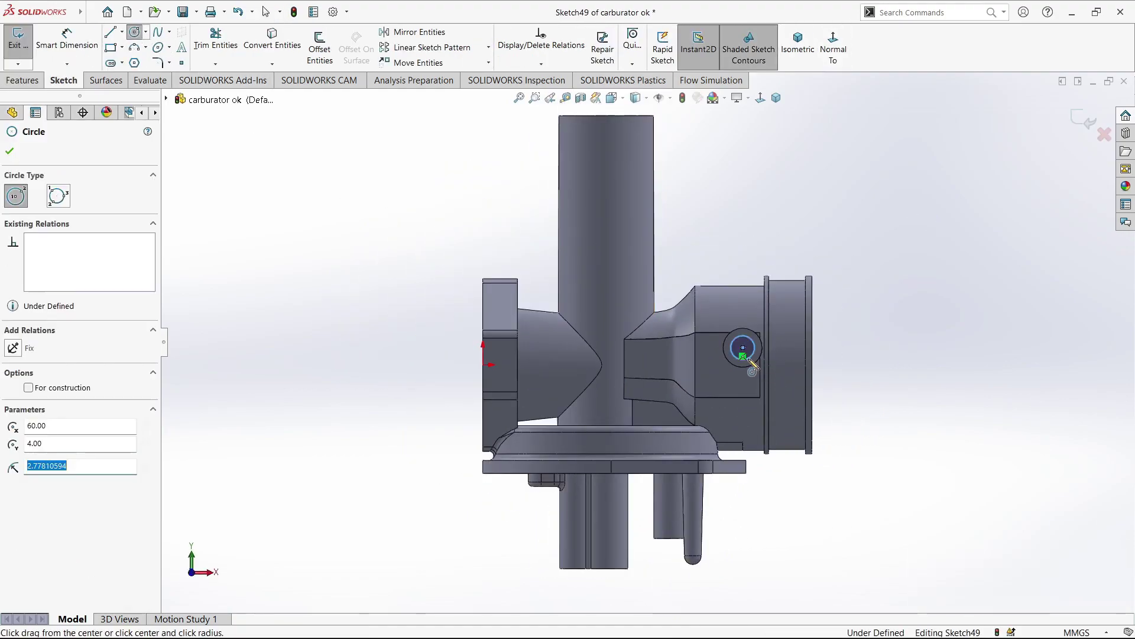
scroll(772, 362, up, 3)
click(854, 335)
text(6)
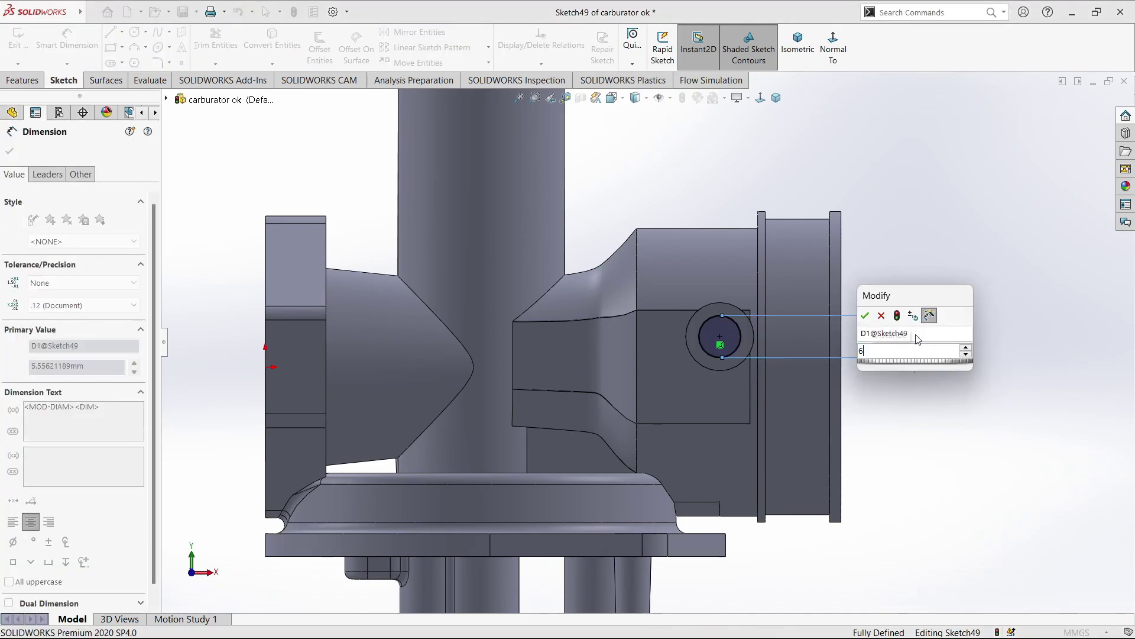
key(Return)
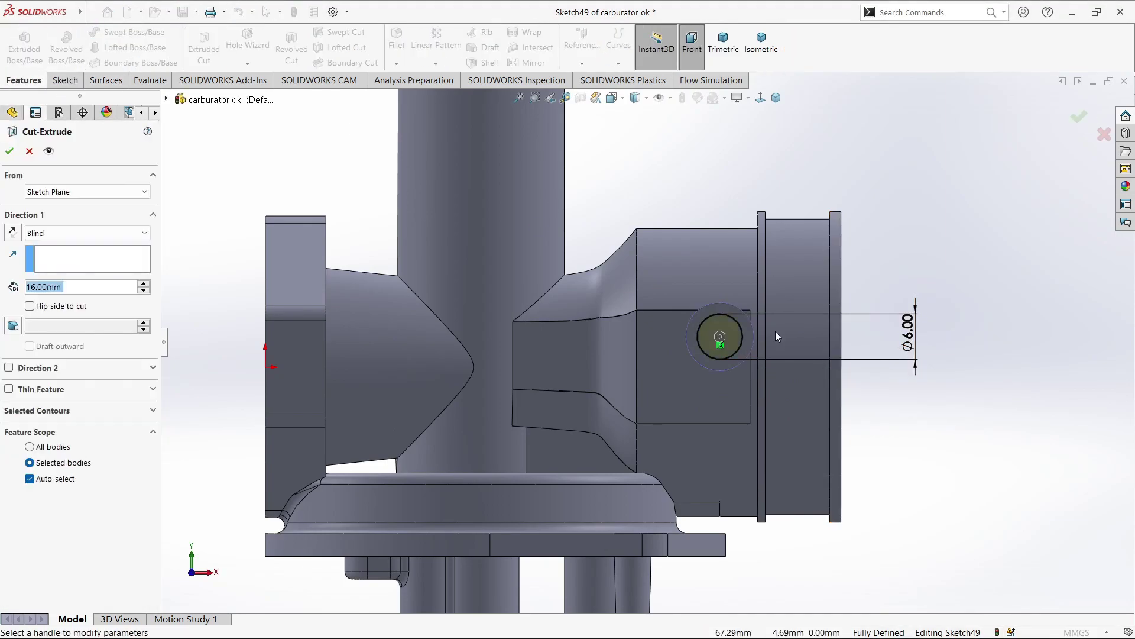
- Extrude-cut the Ø6 circle 53.00 mm deep through the pin
middle_drag(777, 337, 563, 389)
click(500, 388)
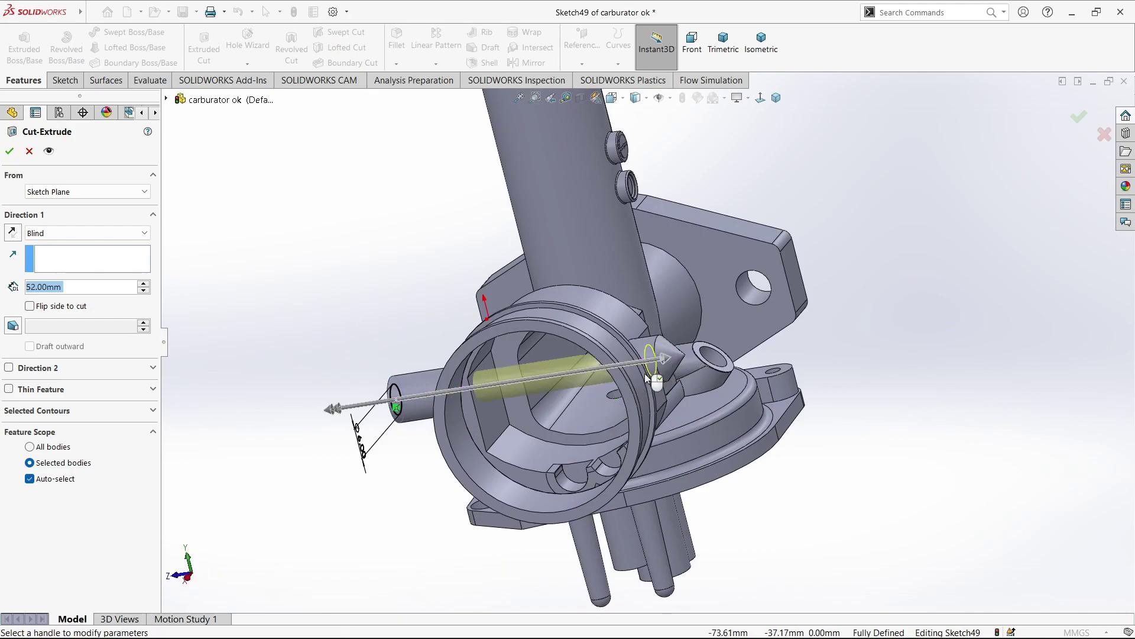
scroll(650, 372, down, 5)
click(614, 360)
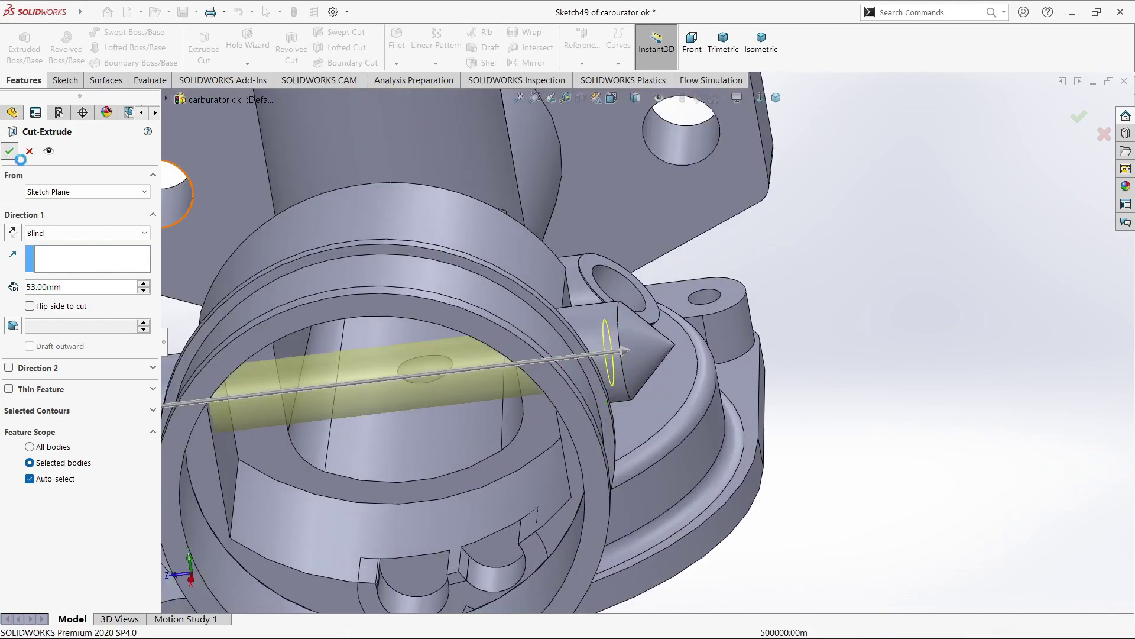
key(Return)
- Start a new sketch on the pin's ring-shaped end face, viewed Normal To
scroll(782, 350, up, 3)
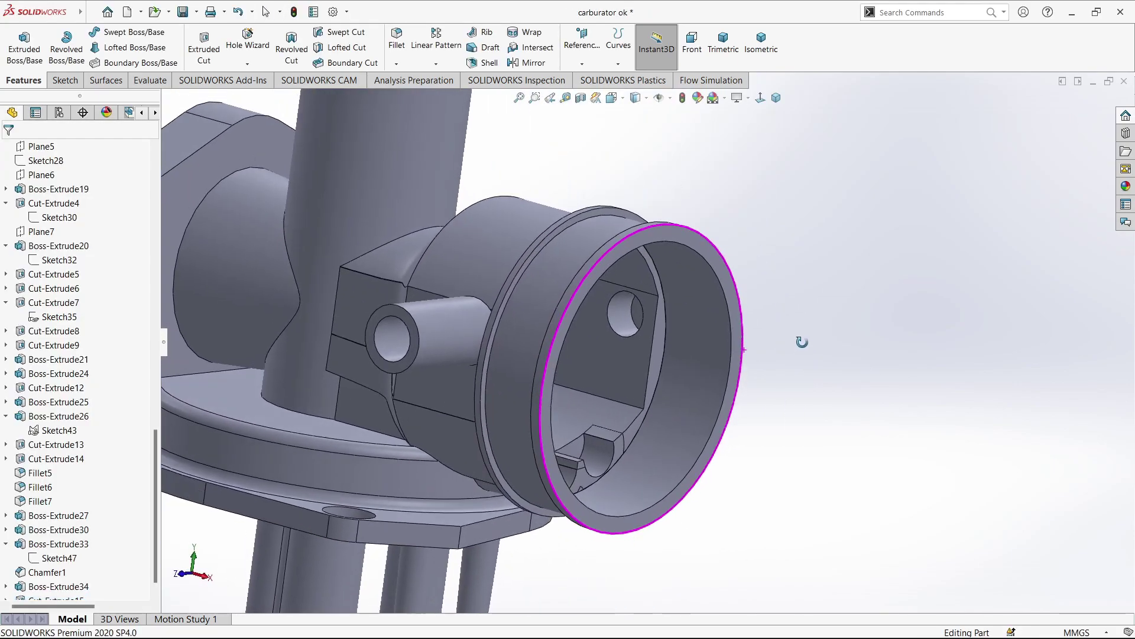
mouse_move(801, 338)
middle_down()
mouse_move(853, 358)
mouse_move(871, 314)
mouse_move(864, 354)
mouse_move(692, 278)
middle_up()
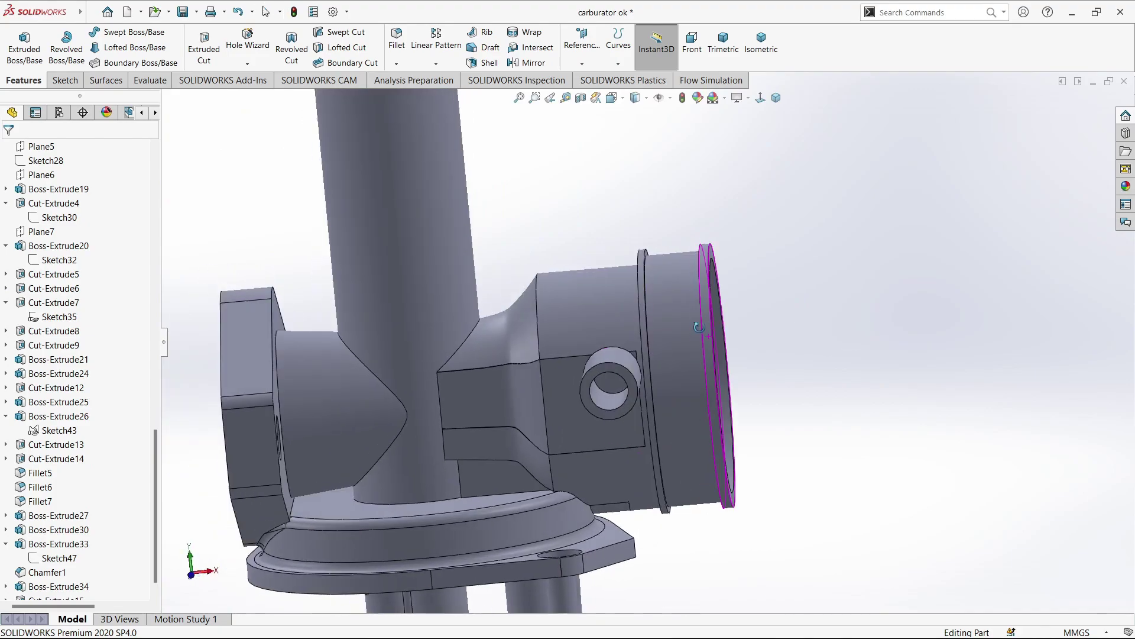
click(627, 370)
click(710, 328)
click(833, 51)
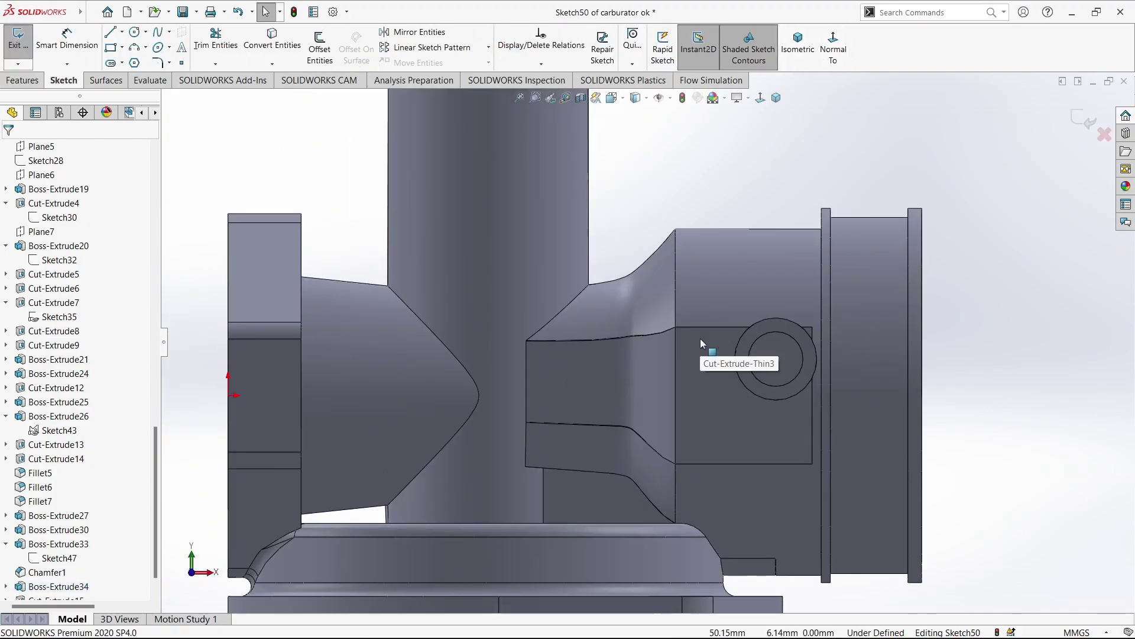
- Draw a vertical construction centerline through the pin's centre
click(121, 32)
click(139, 61)
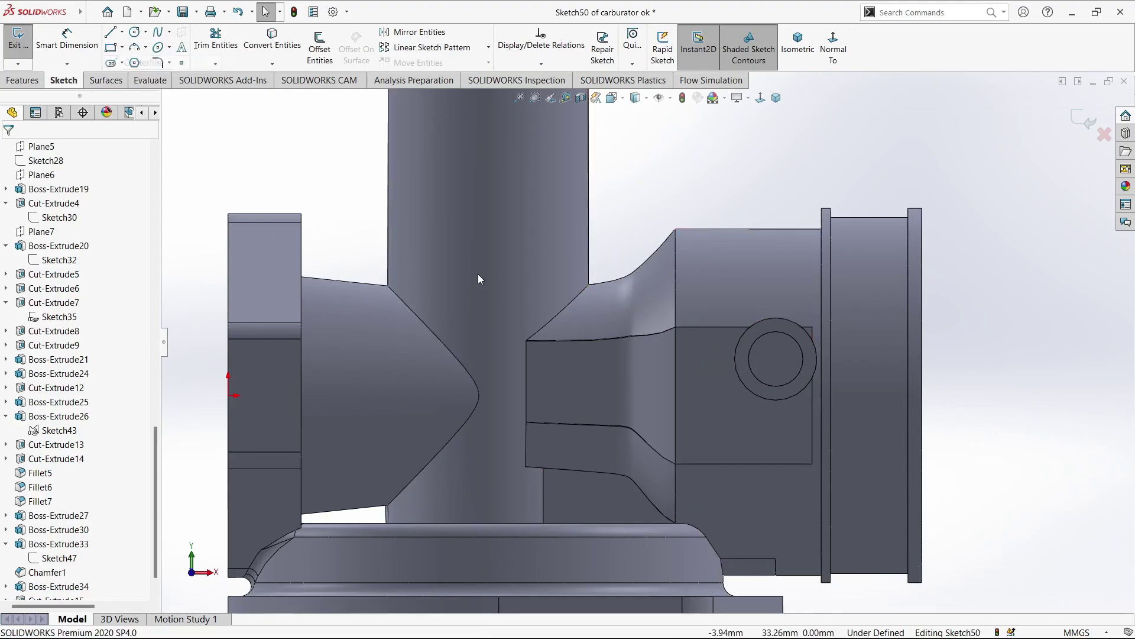
drag(776, 399, 776, 212)
key(Escape)
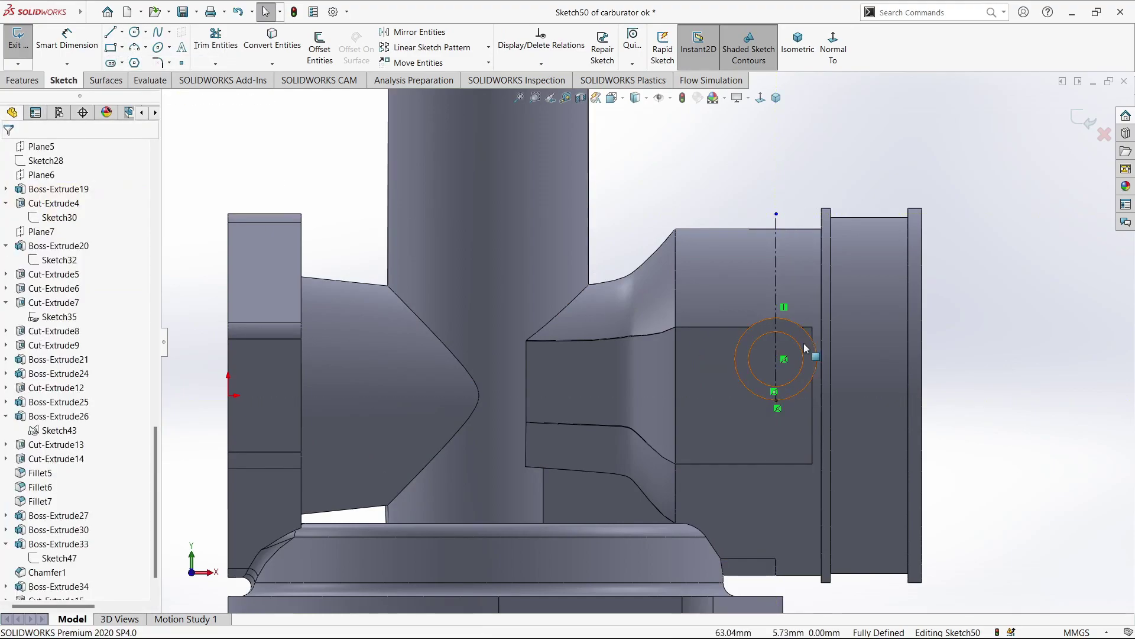
scroll(843, 340, down, 3)
- Draw a small circle on the centerline above the pin and dimension it Ø4.00
key(c)
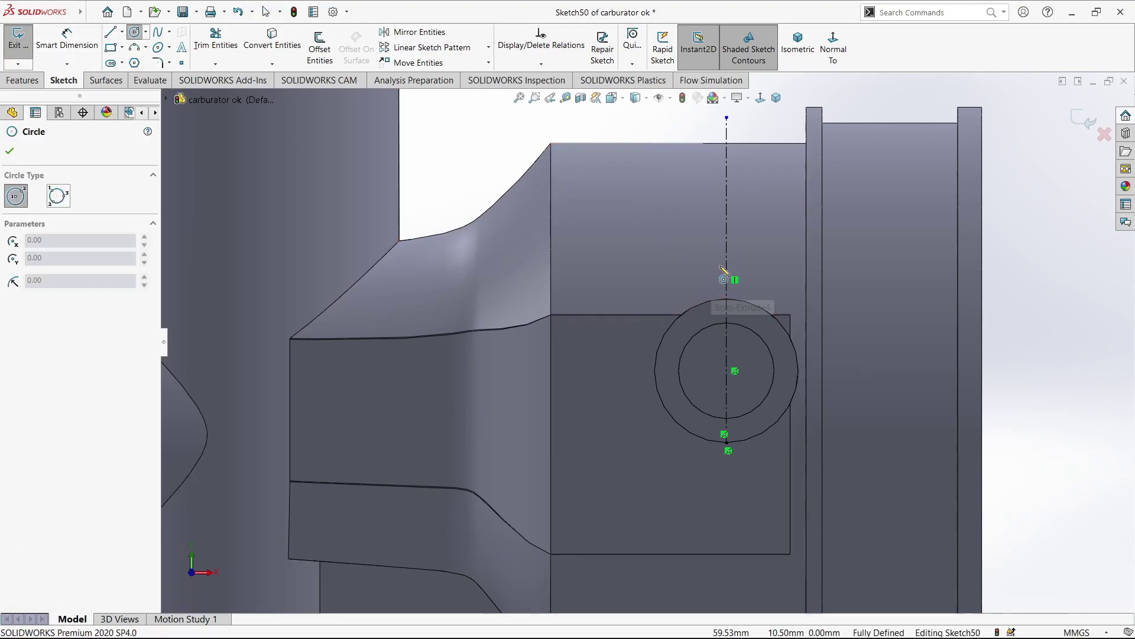
click(727, 263)
click(733, 279)
key(Escape)
ctrl+middle_drag(846, 301, 796, 339)
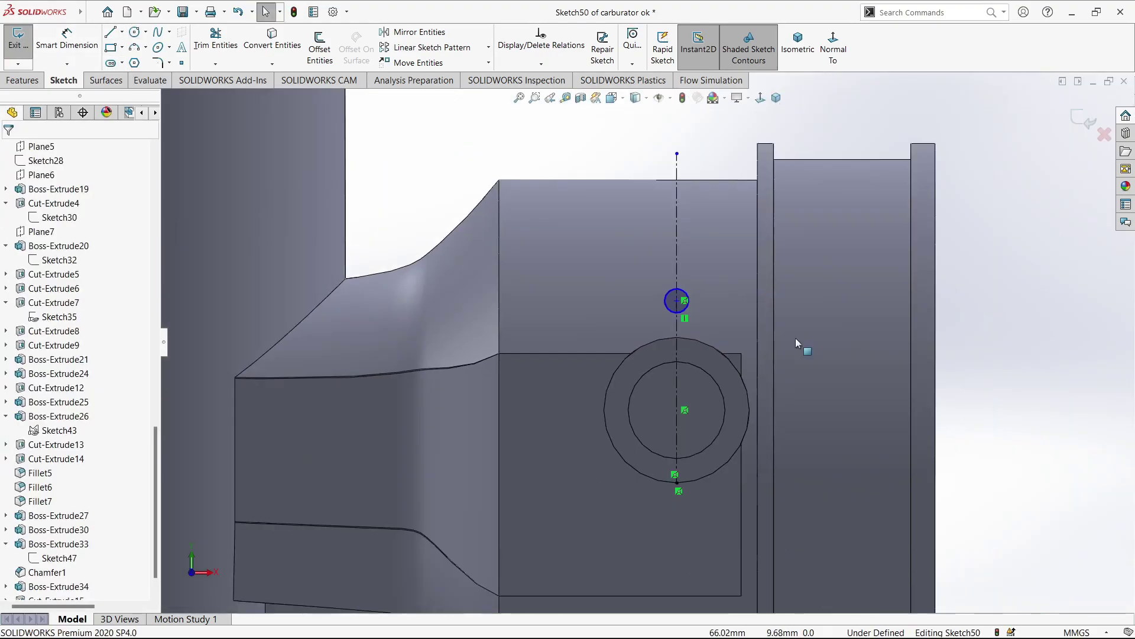
key(d)
click(686, 293)
click(710, 261)
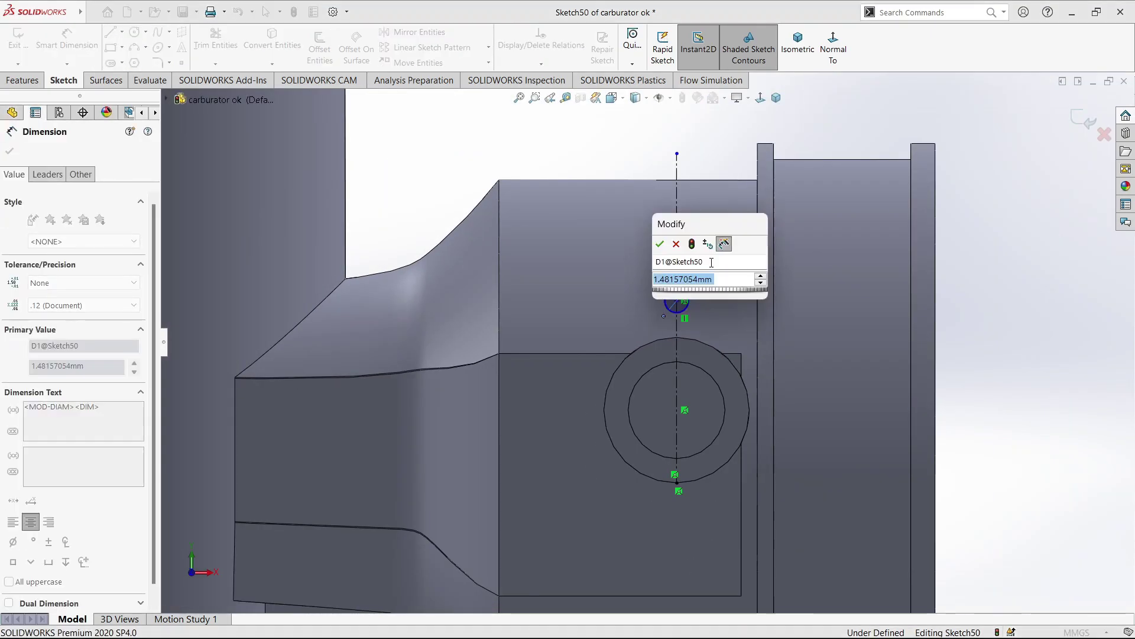
text(4)
key(Return)
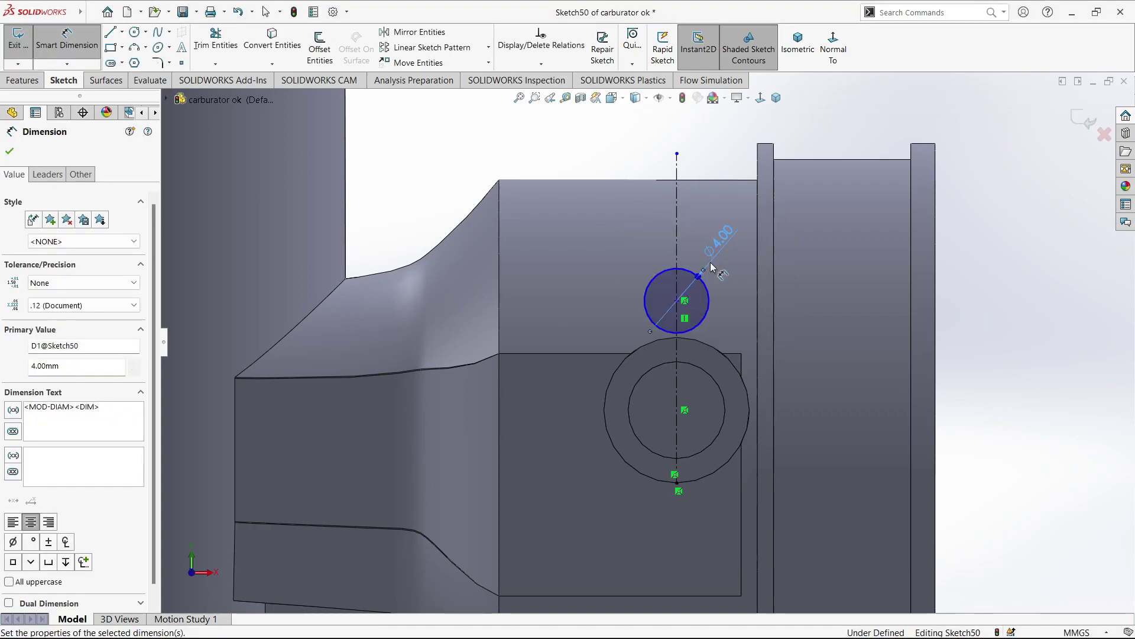
click(711, 268)
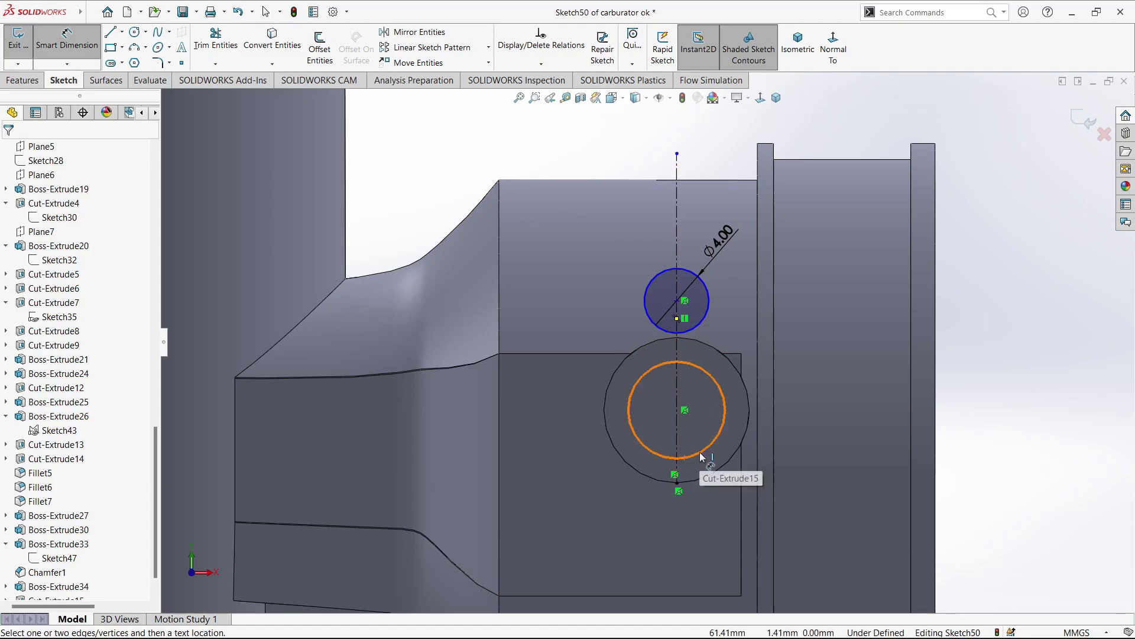
- Dimension the Ø4 circle 9.00 mm above the bore
click(706, 315)
click(982, 300)
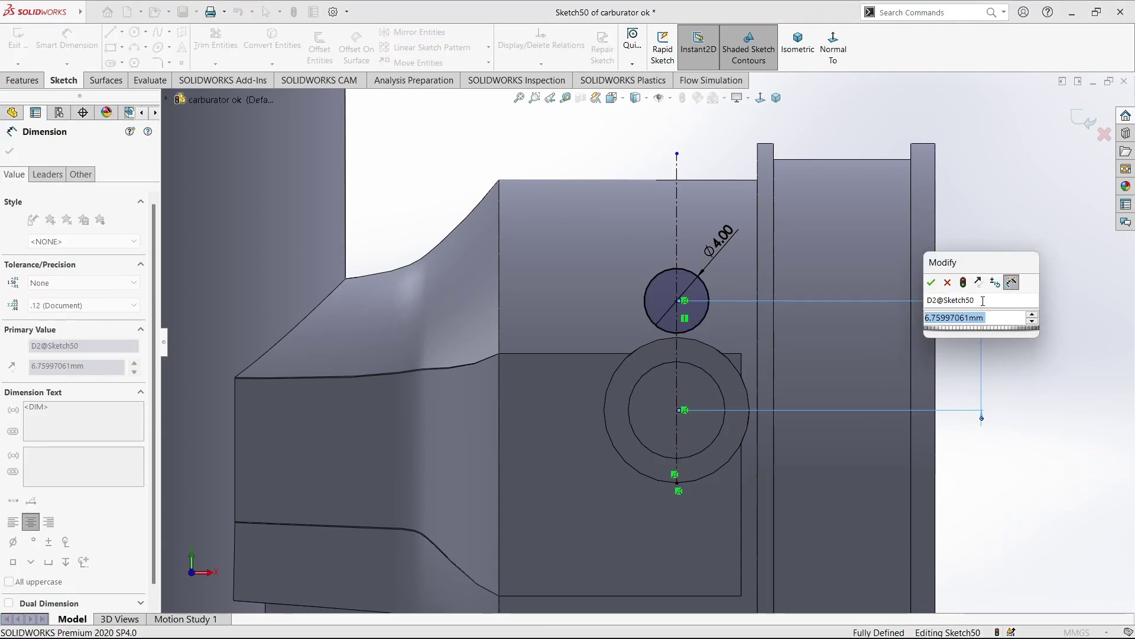
text(9)
key(Return)
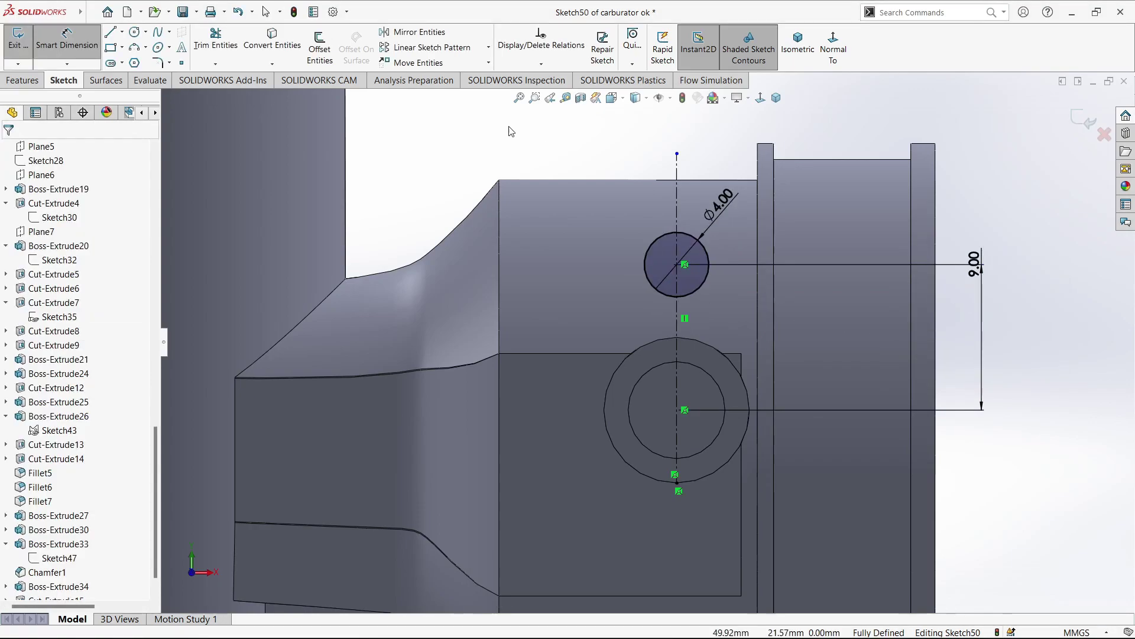
click(110, 31)
key(Escape)
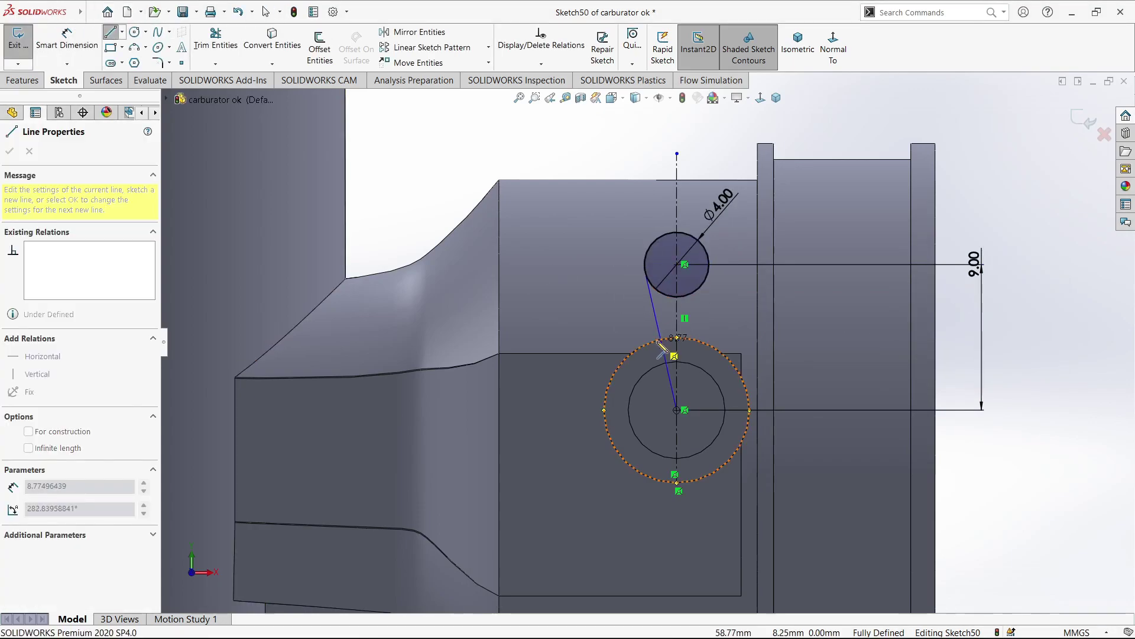
key(Escape)
key(l)
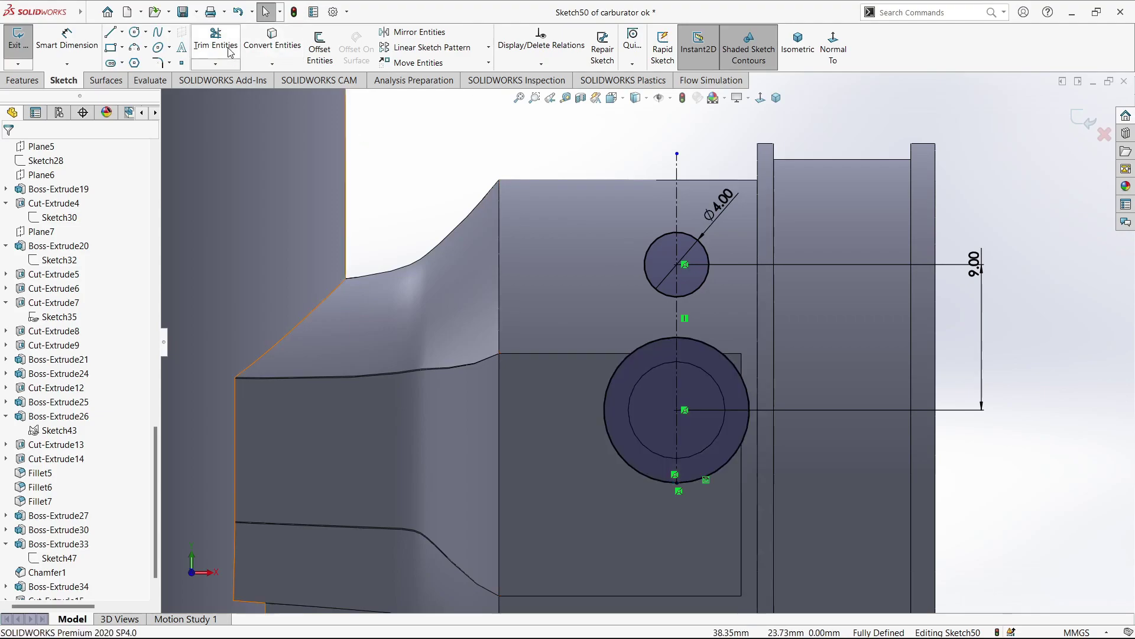
click(660, 295)
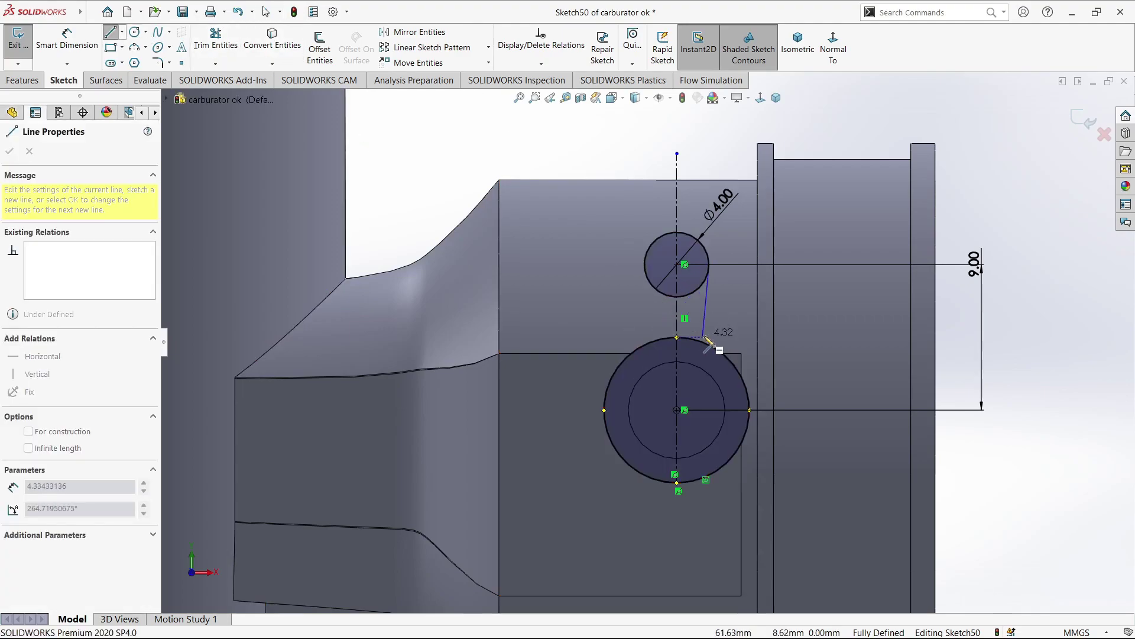
key(Escape)
- Offset the centerline 1 mm to both sides to form the neck lines
click(320, 48)
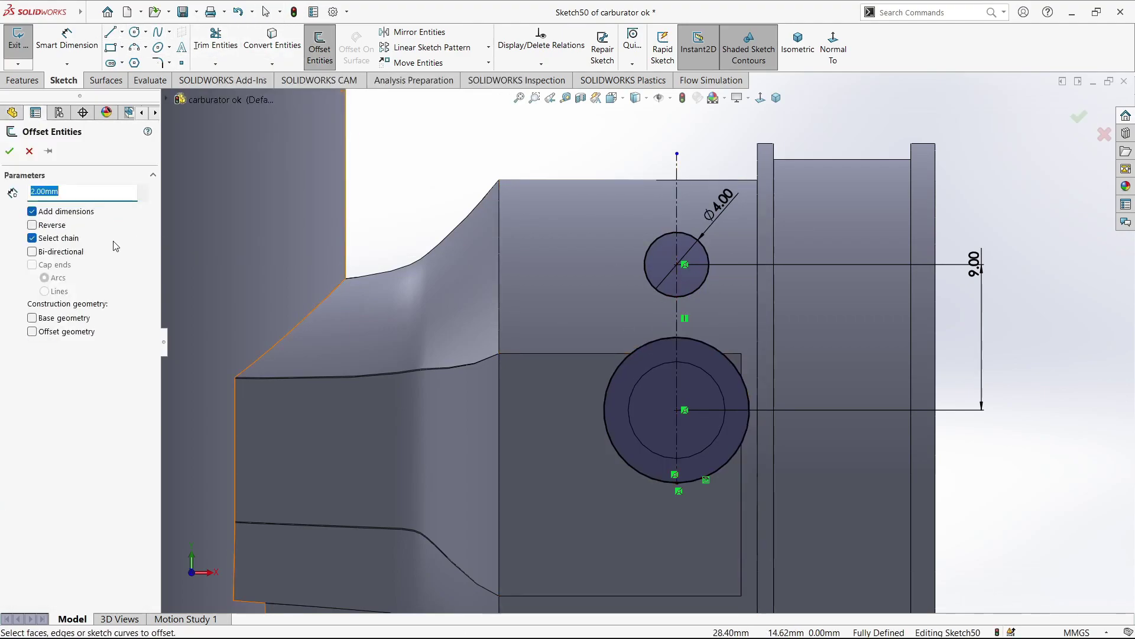
click(677, 331)
text(1)
key(Return)
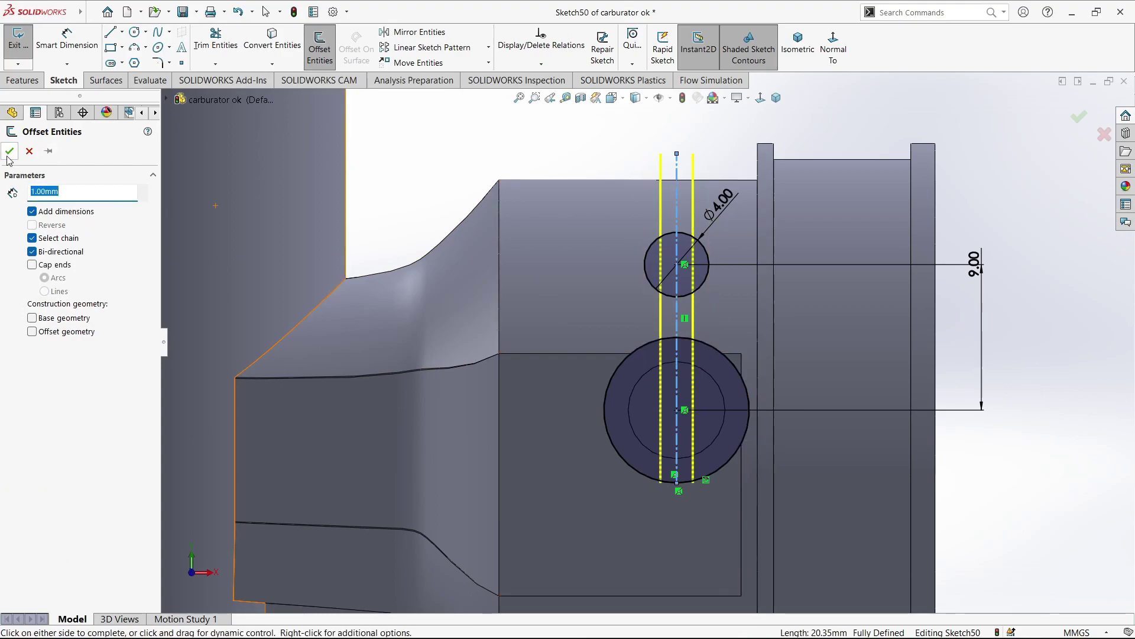
click(9, 151)
- Power-trim the excess offset line lengths, undoing the accidental arc trim
click(216, 40)
scroll(878, 293, down, 3)
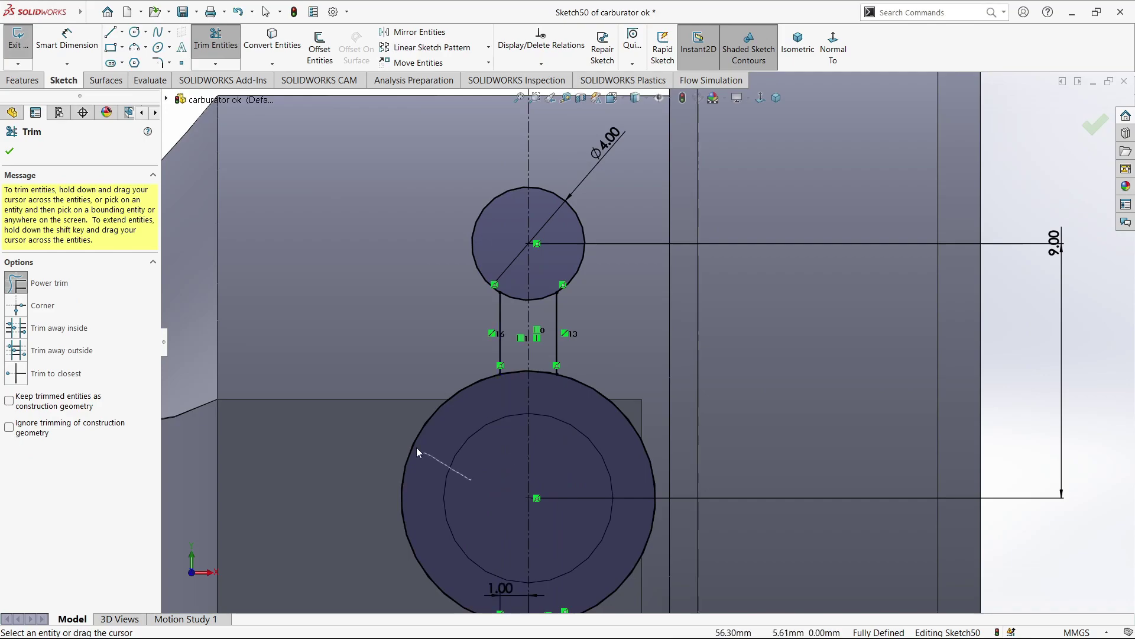
drag(417, 452, 647, 455)
scroll(647, 455, up, 2)
drag(592, 349, 558, 313)
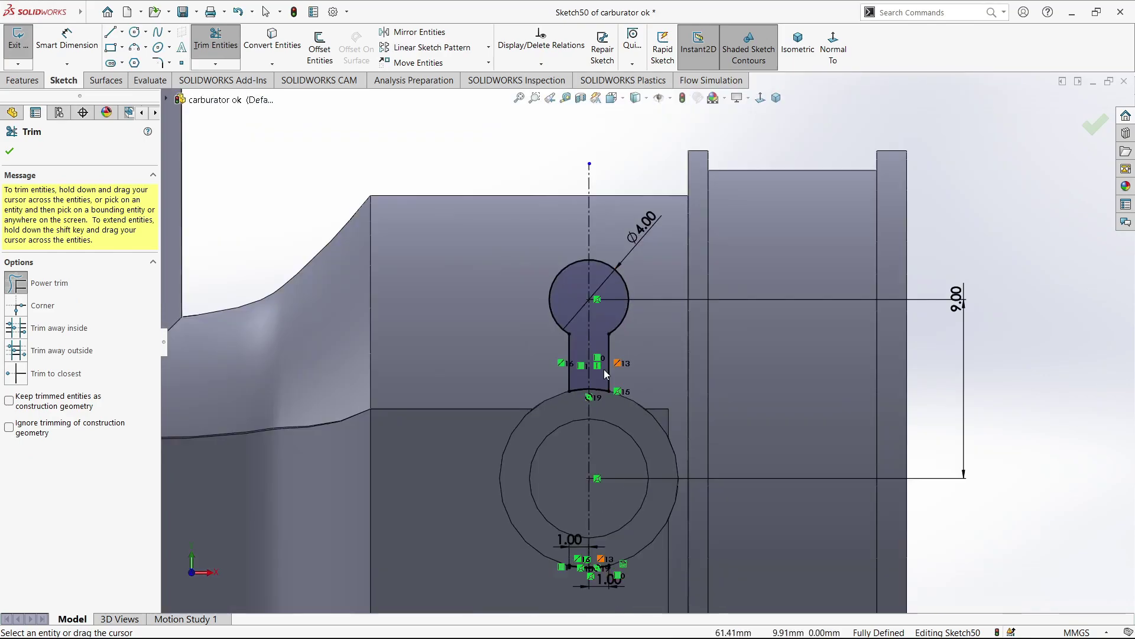
key(Escape)
middle_drag(604, 369, 342, 115)
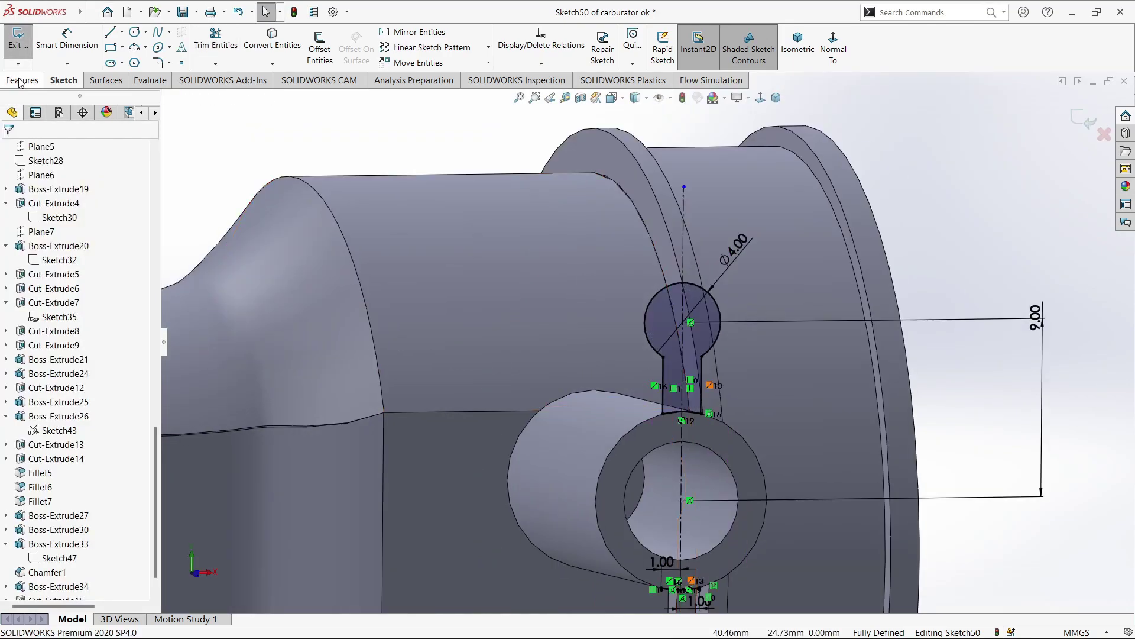
key(ctrl+z)
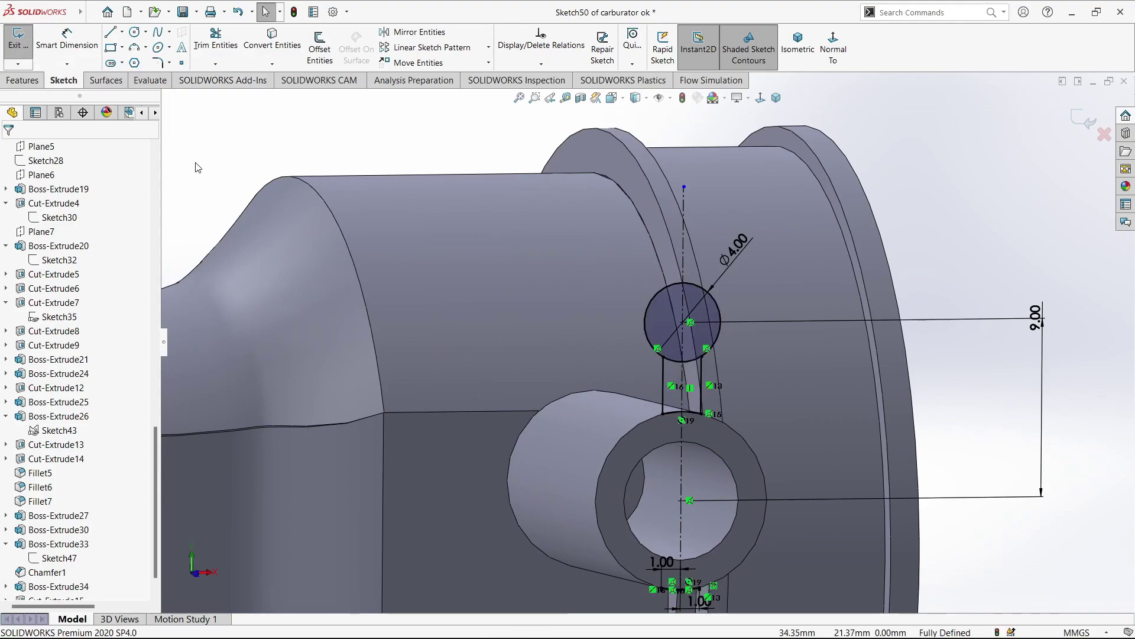
- Boss-extrude the Ø4 circle Up To Next, starting from a 5.00 mm offset
click(24, 80)
click(24, 47)
click(680, 313)
drag(976, 393, 387, 250)
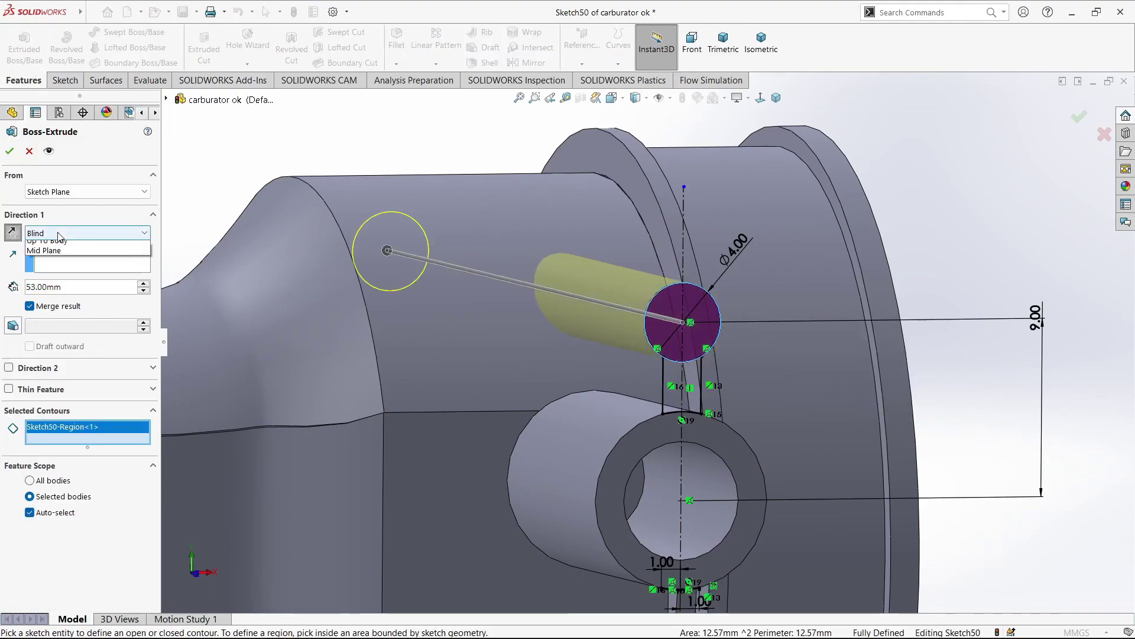
middle_drag(332, 295, 662, 378)
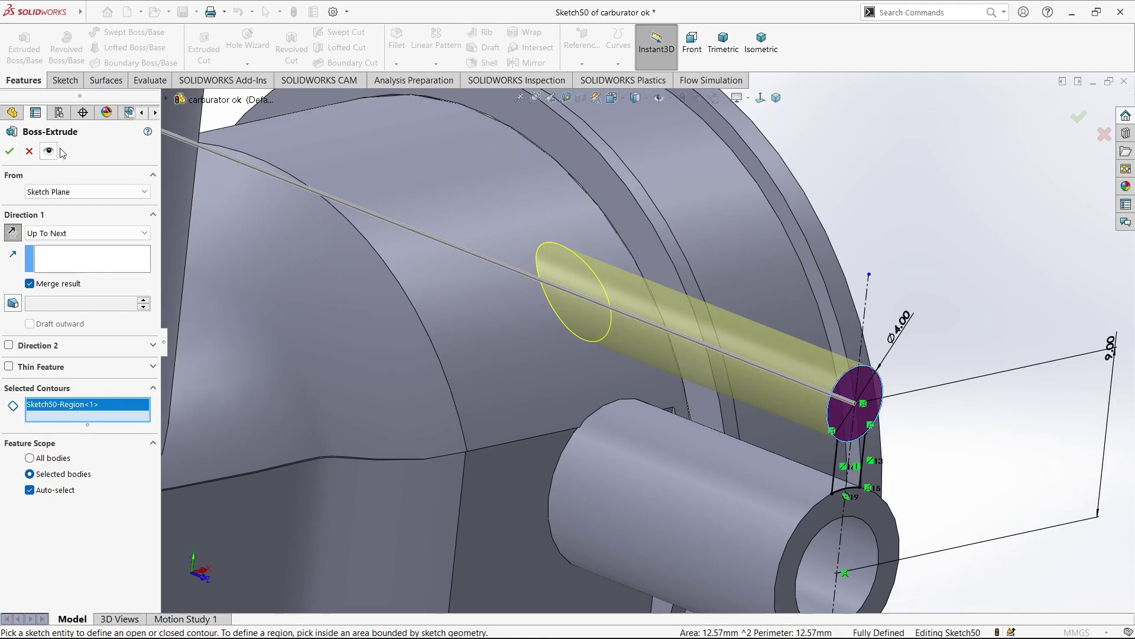
click(83, 192)
click(74, 237)
text(5)
key(Return)
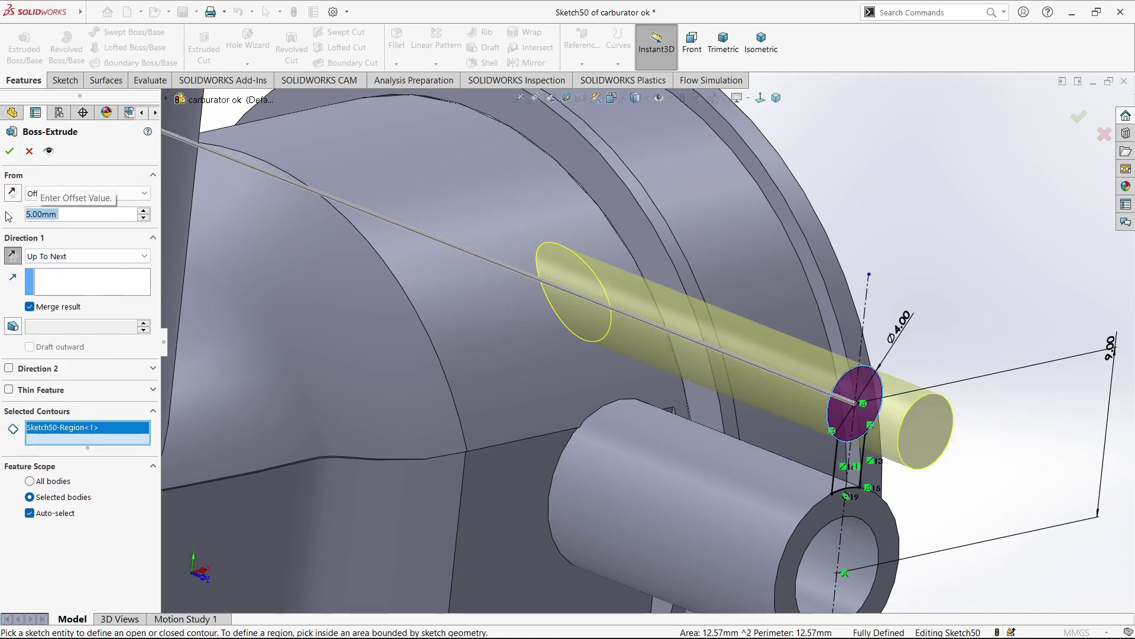
scroll(876, 467, up, 5)
middle_drag(877, 467, 869, 474)
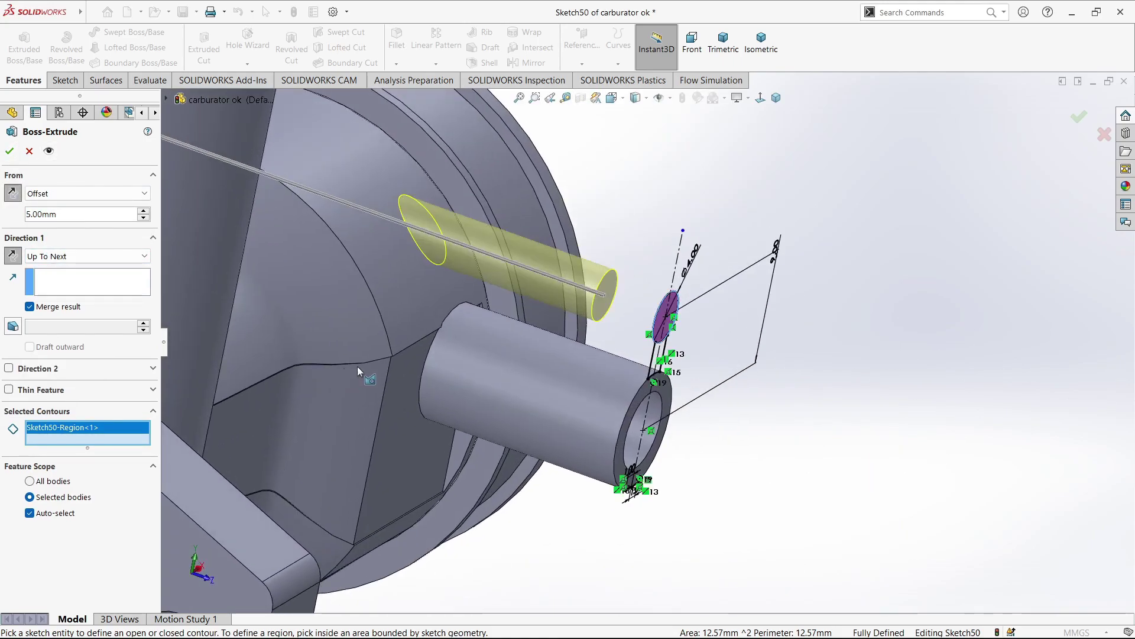
key(Return)
middle_drag(652, 234, 590, 325)
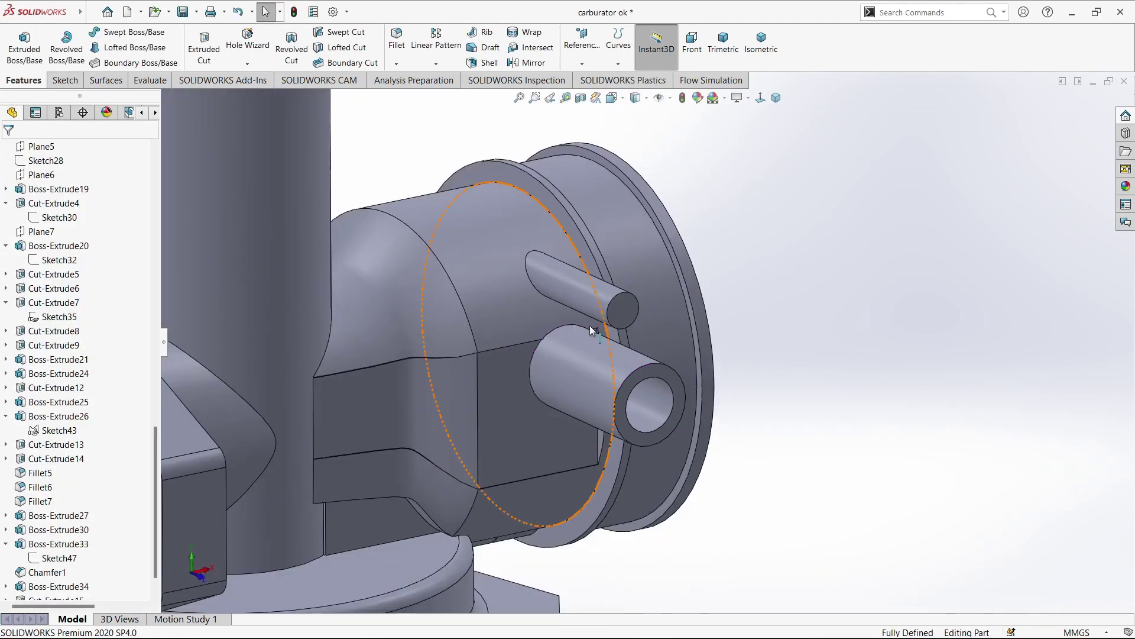
- Boss-extrude Sketch50's 2 mm web region Up To Next, reversed, to join the rod
click(5, 586)
click(59, 586)
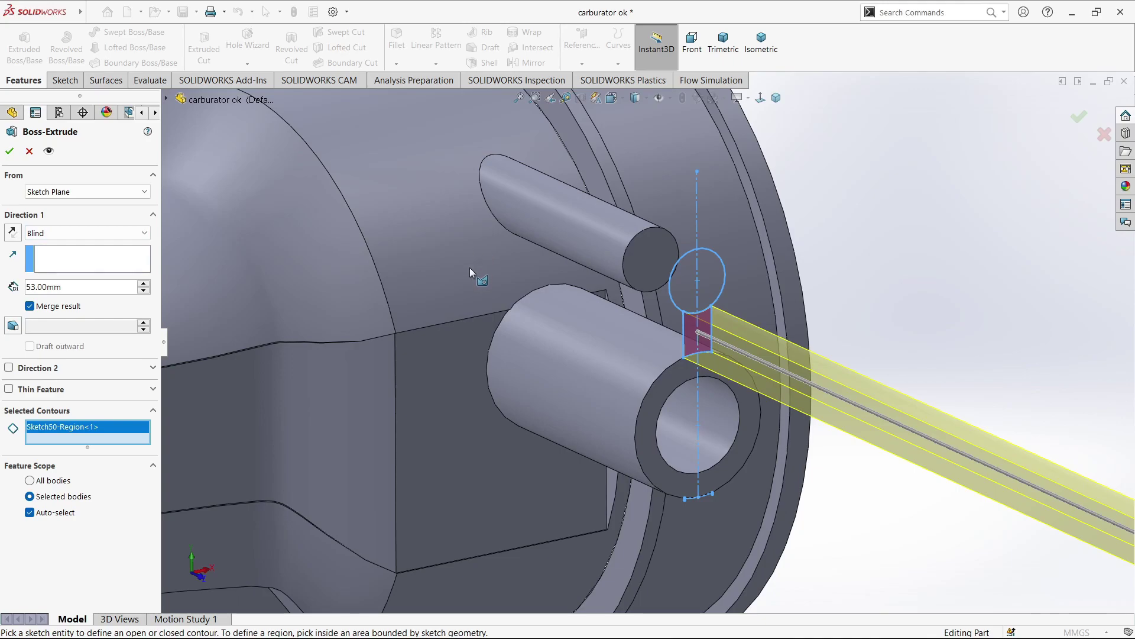
click(87, 232)
click(12, 232)
click(87, 233)
click(54, 261)
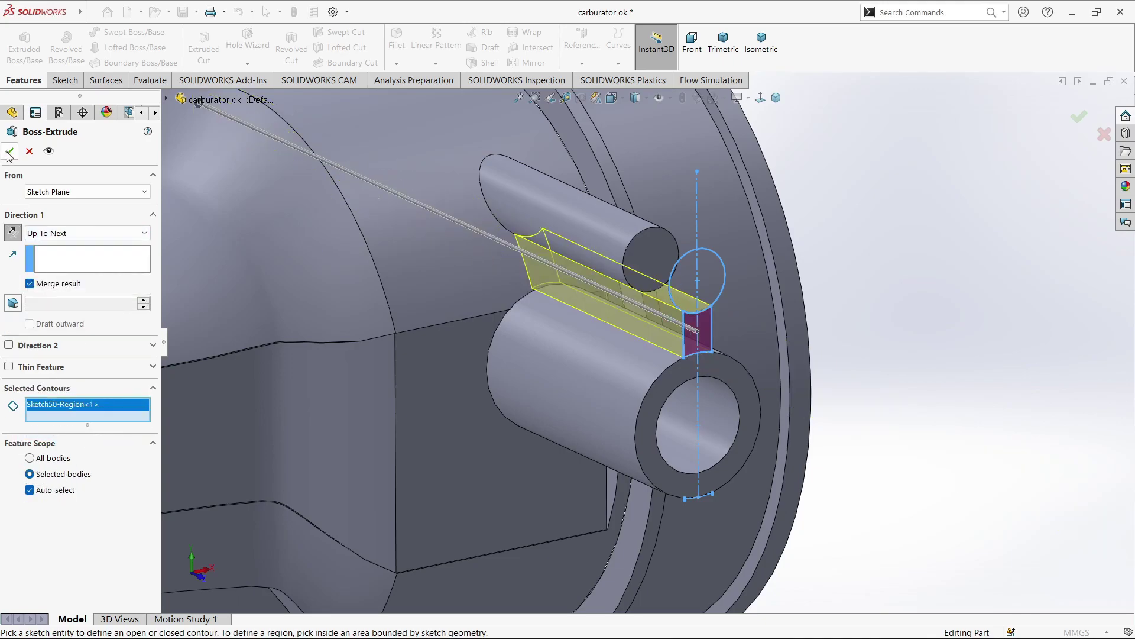
click(9, 153)
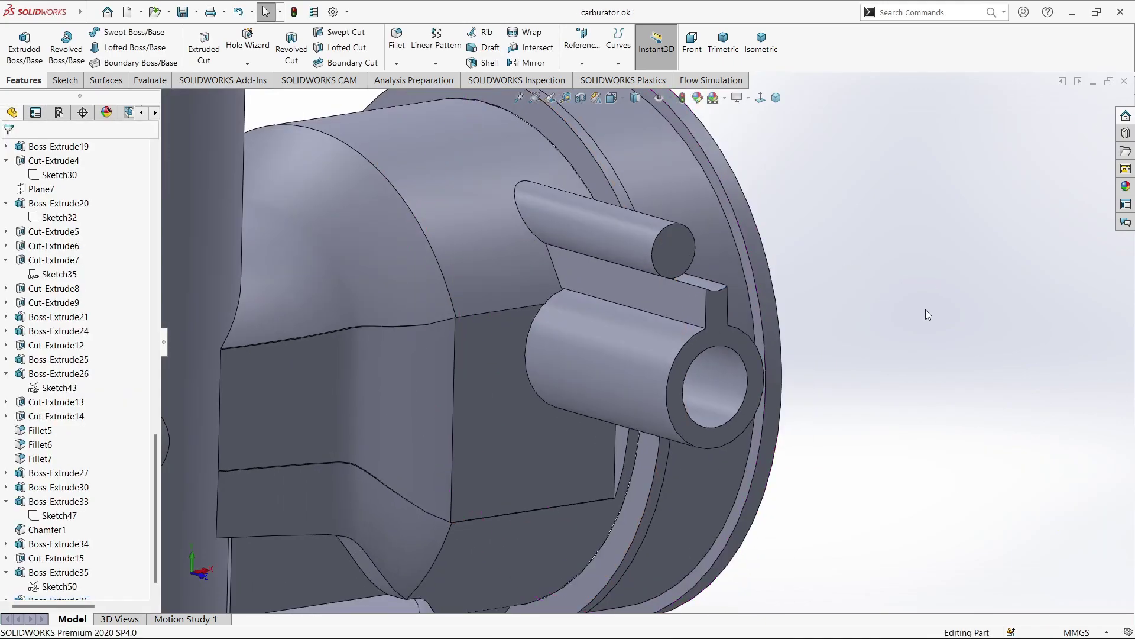
scroll(787, 331, up, 3)
key(ctrl+7)
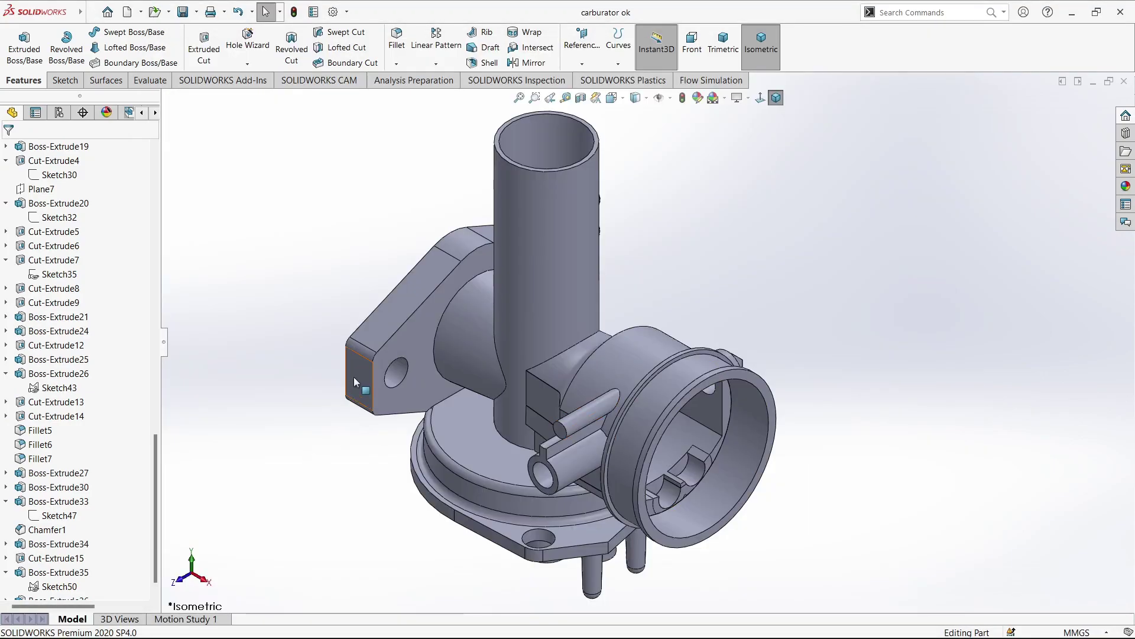
- Start a sketch on the side face and draw a horizontal centerline across it
click(355, 381)
click(476, 349)
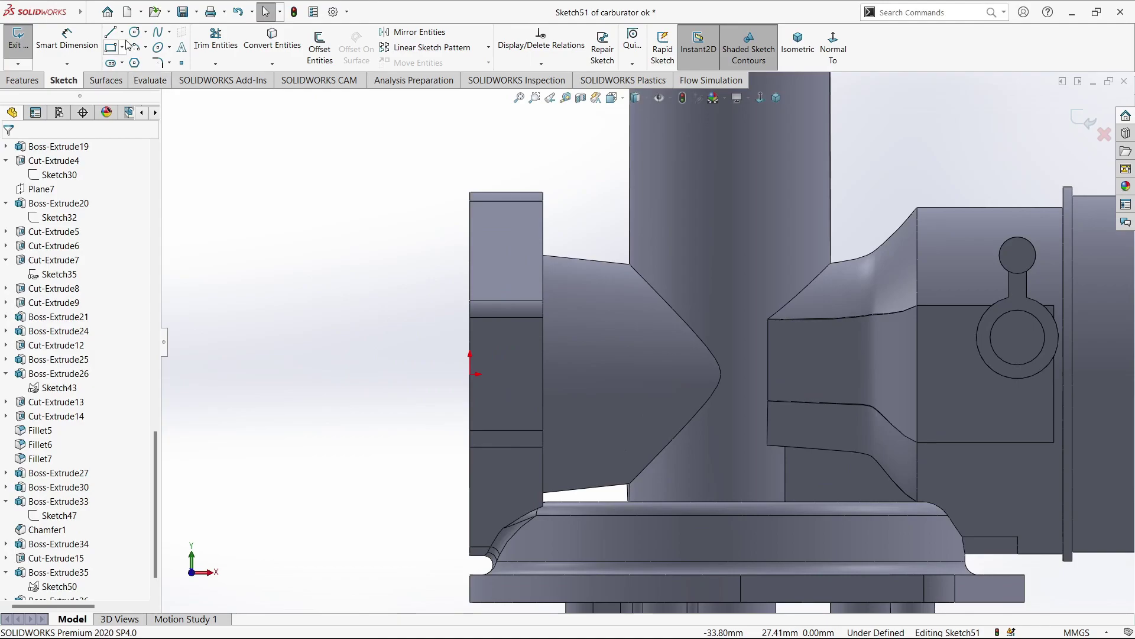
click(122, 31)
click(142, 59)
click(471, 374)
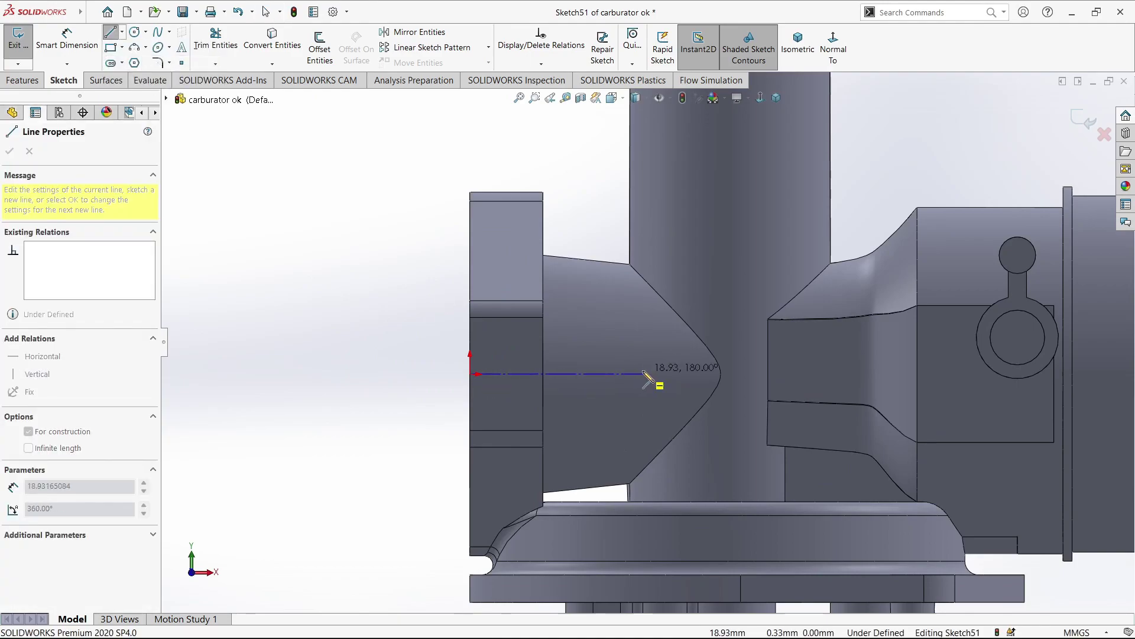
double_click(645, 373)
scroll(554, 366, down, 2)
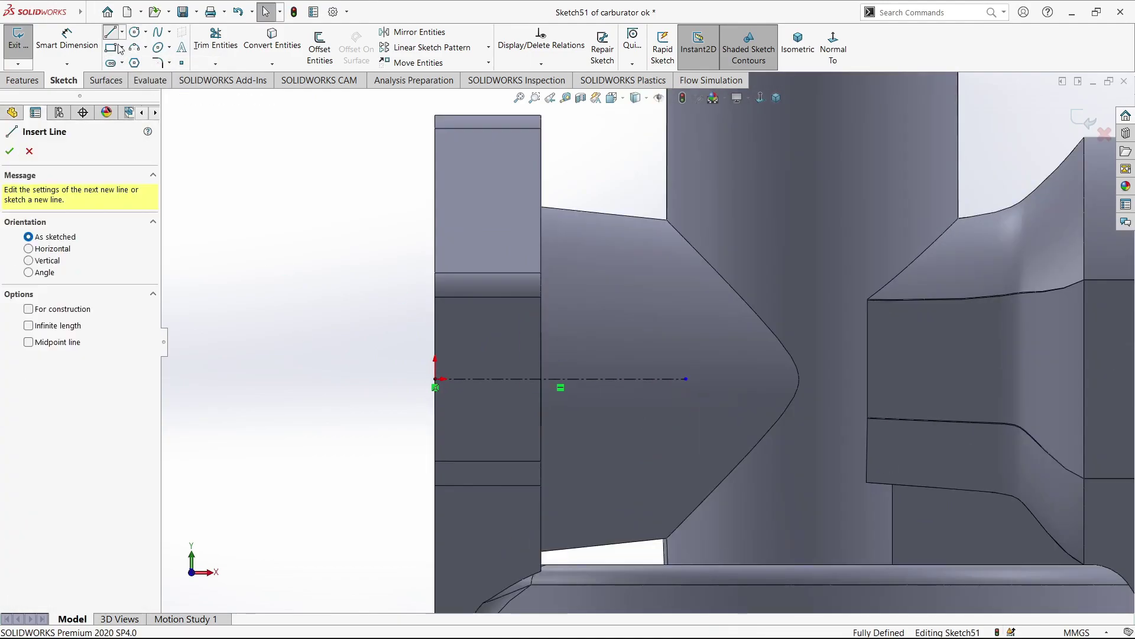
- Draw the closed L-shaped groove outline with lines
click(542, 266)
click(636, 265)
click(635, 314)
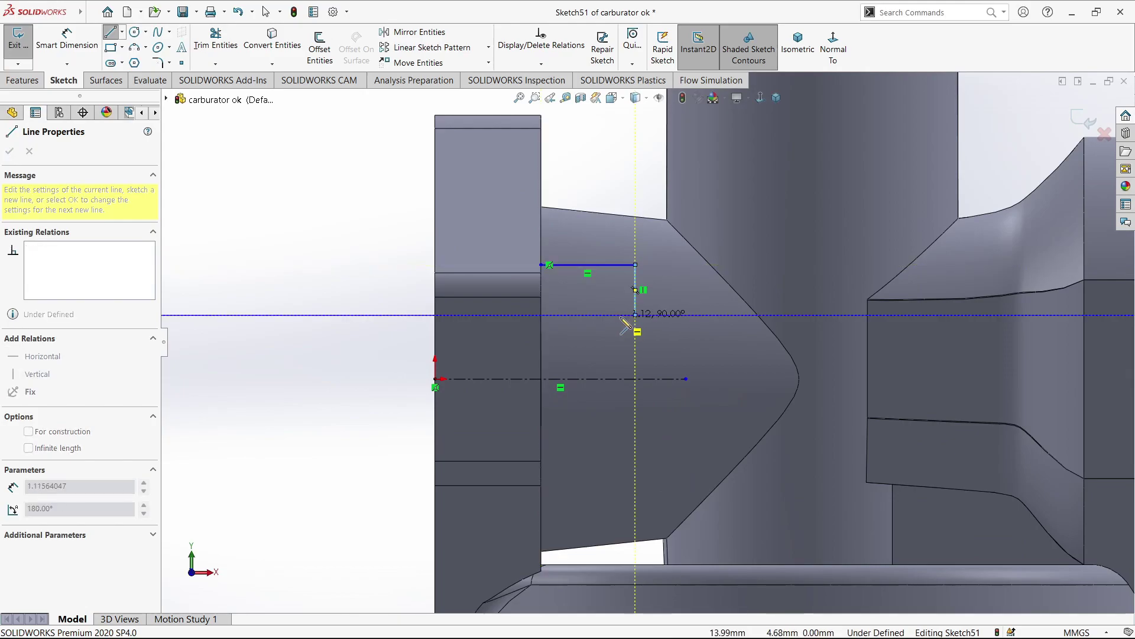
click(620, 280)
scroll(543, 288, down, 3)
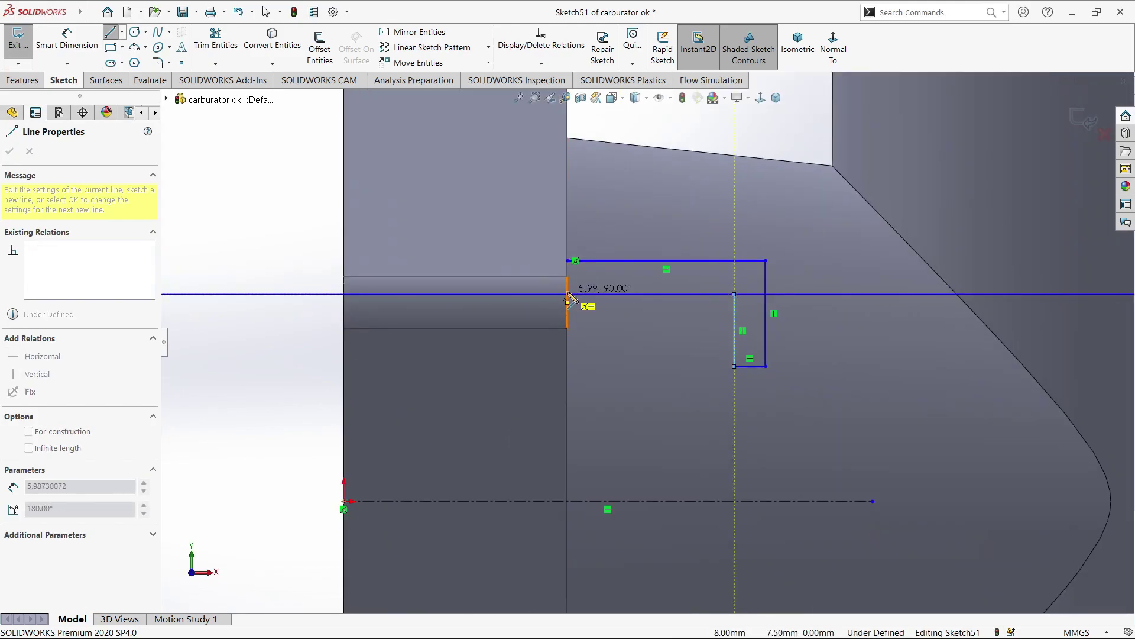
click(568, 294)
click(568, 261)
key(Escape)
scroll(582, 284, up, 1)
right_drag(410, 281, 290, 291)
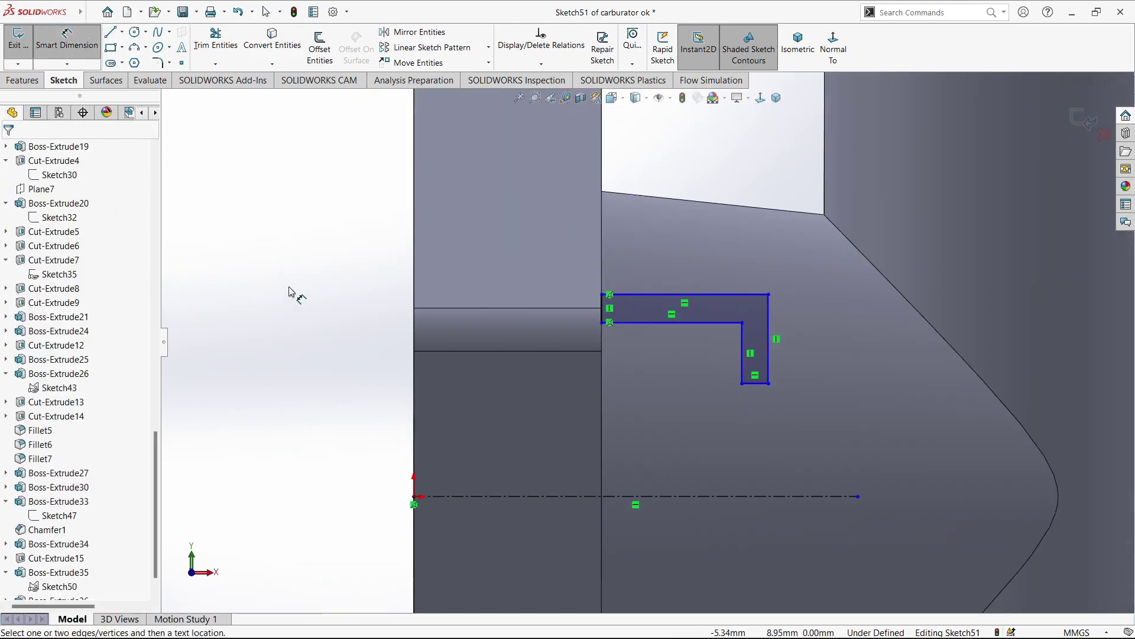
- Dimension the L's top length to 6.00 and its bottom leg width to 2.00
click(758, 385)
click(759, 410)
text(2)
key(Return)
click(762, 294)
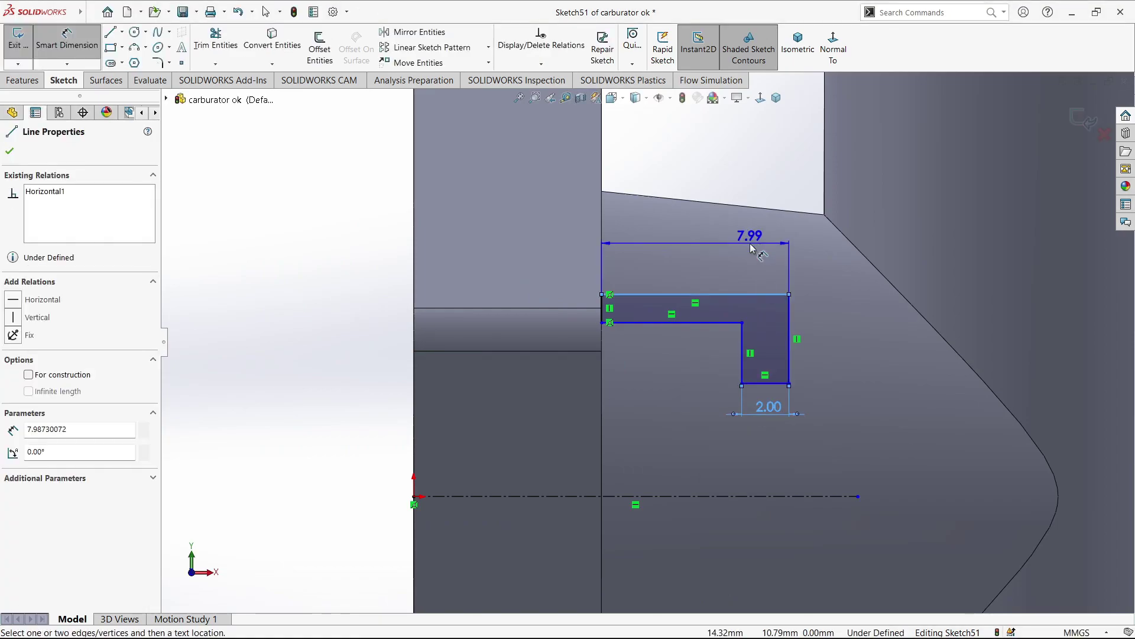
click(751, 243)
text(6)
key(Return)
key(Escape)
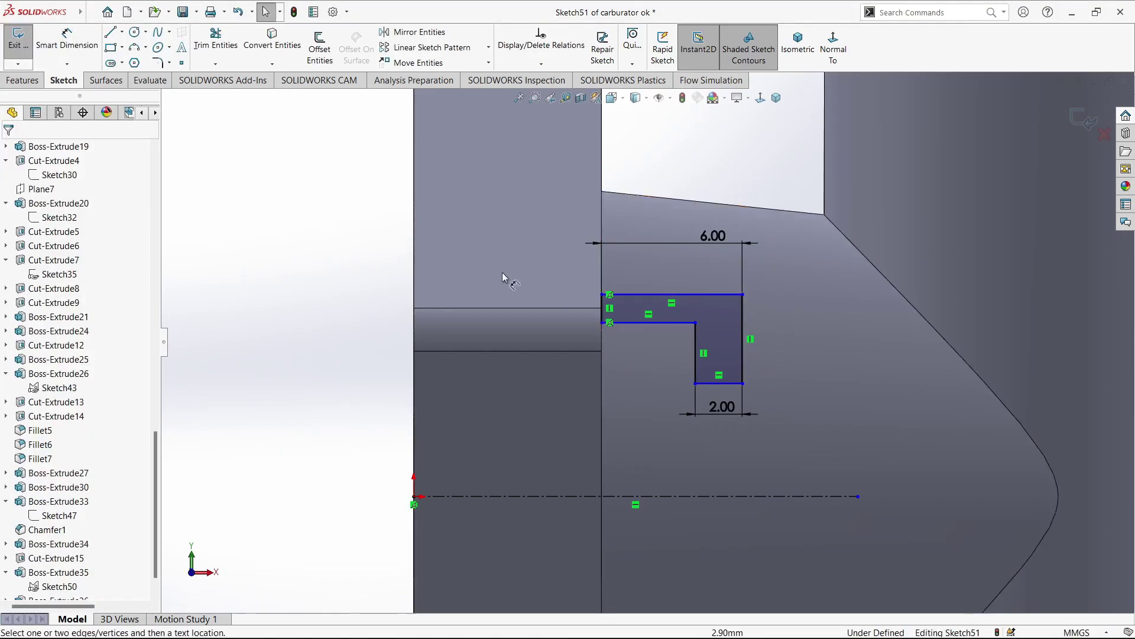
- Set the leg thickness to 1.50 and change the bottom leg width to 1.50
click(609, 309)
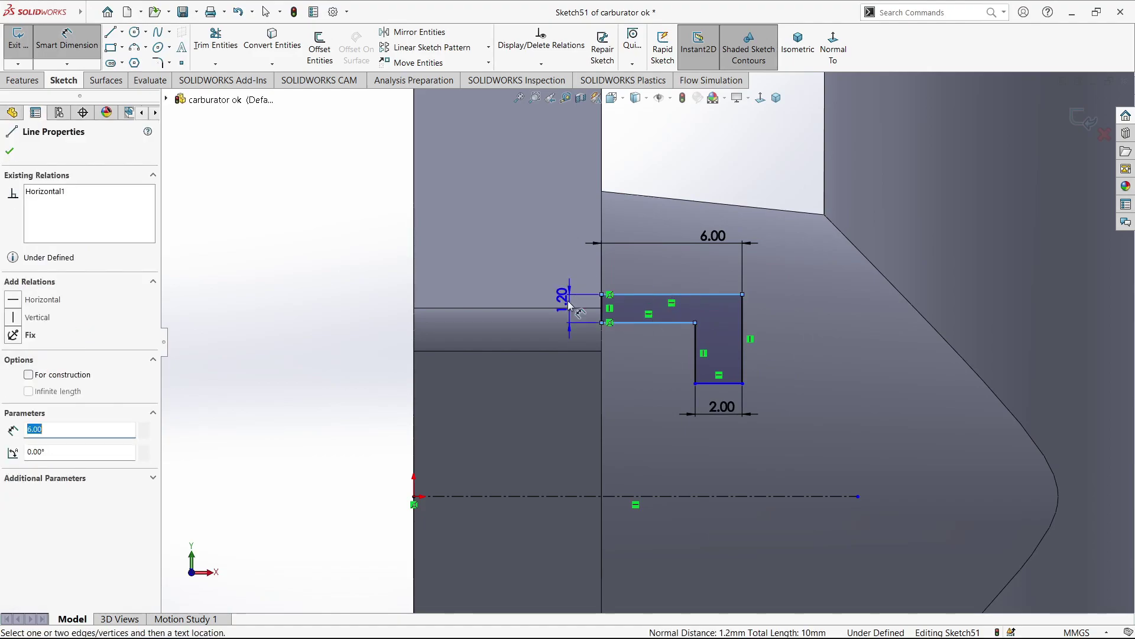
click(553, 295)
text(5)
key(Return)
click(719, 406)
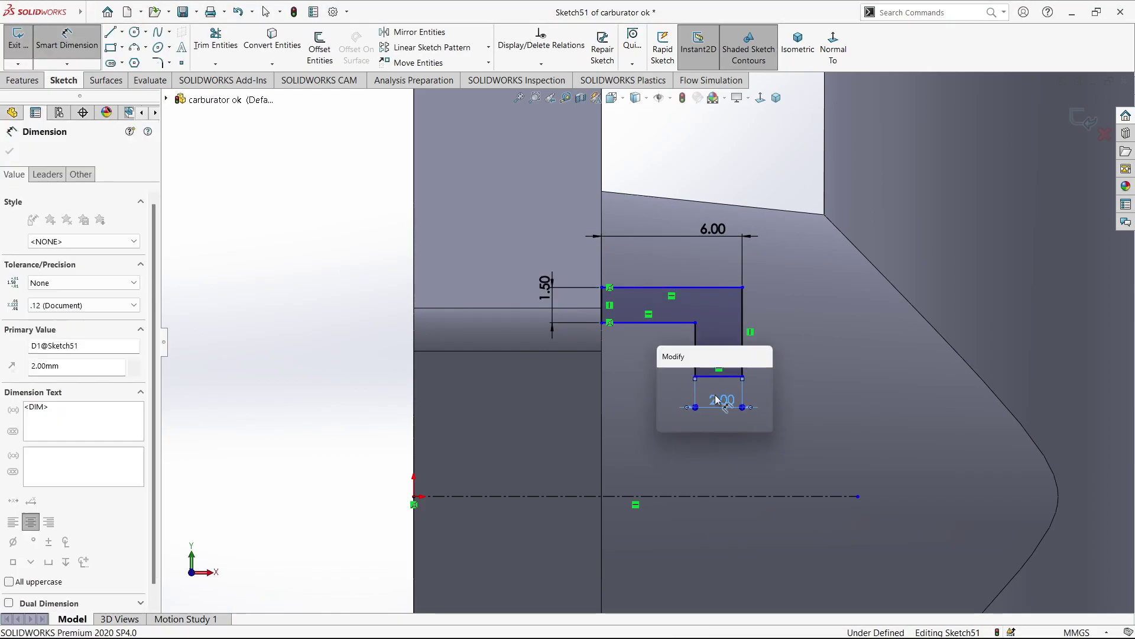
text(1.5)
key(Return)
key(Escape)
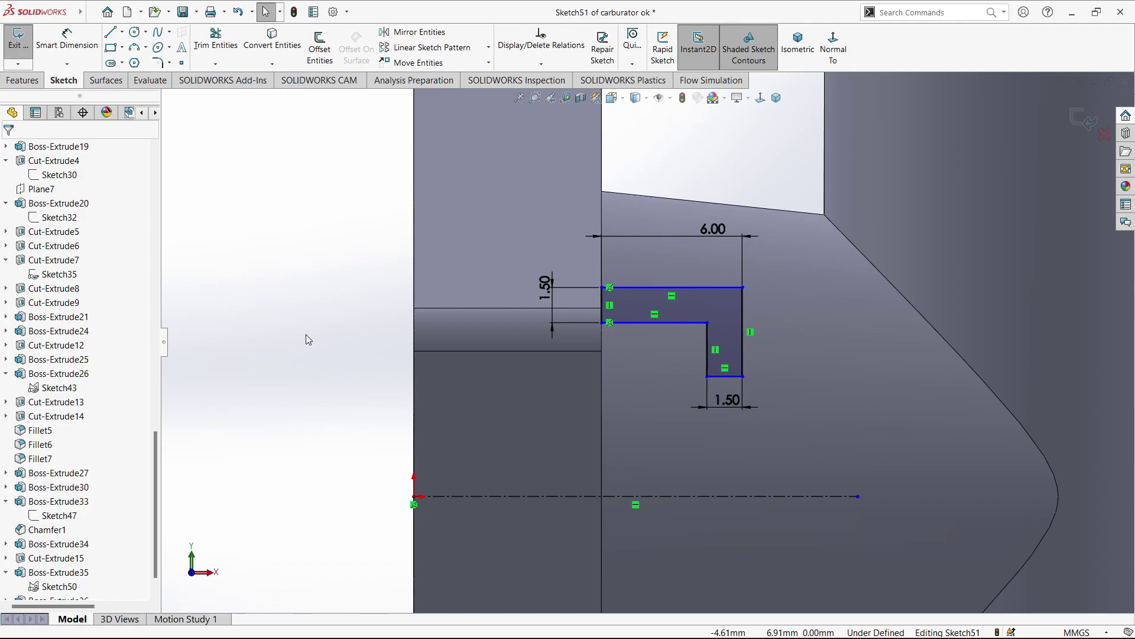
- Dimension the L-shape at 6.50 from the centerline with a 4.00 leg height
key(d)
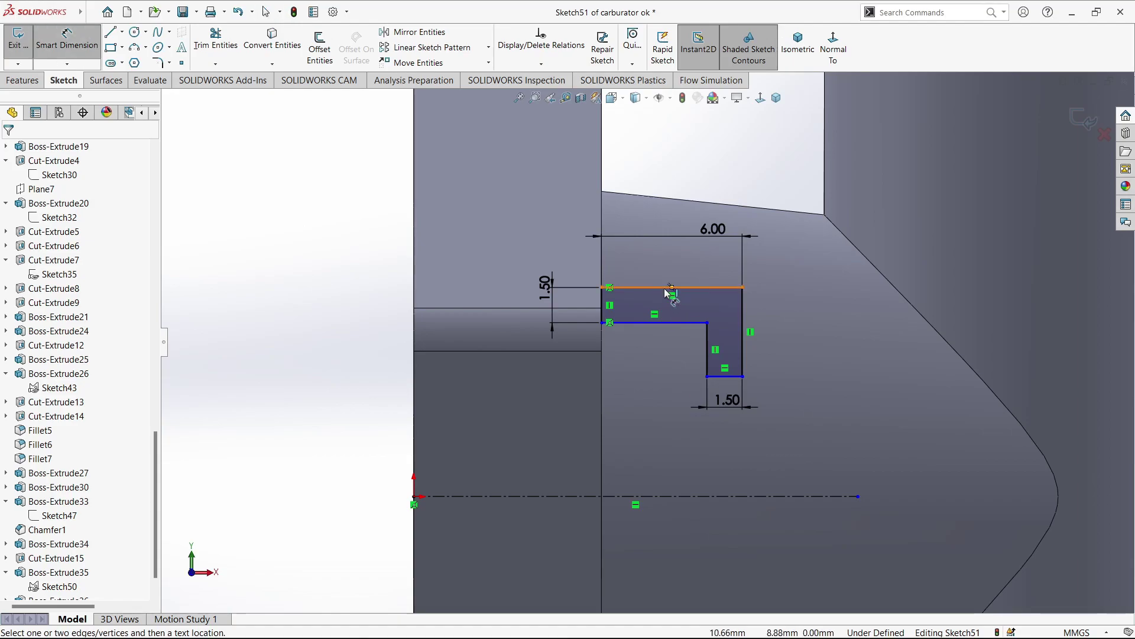
click(668, 288)
click(591, 496)
click(368, 435)
text(6)
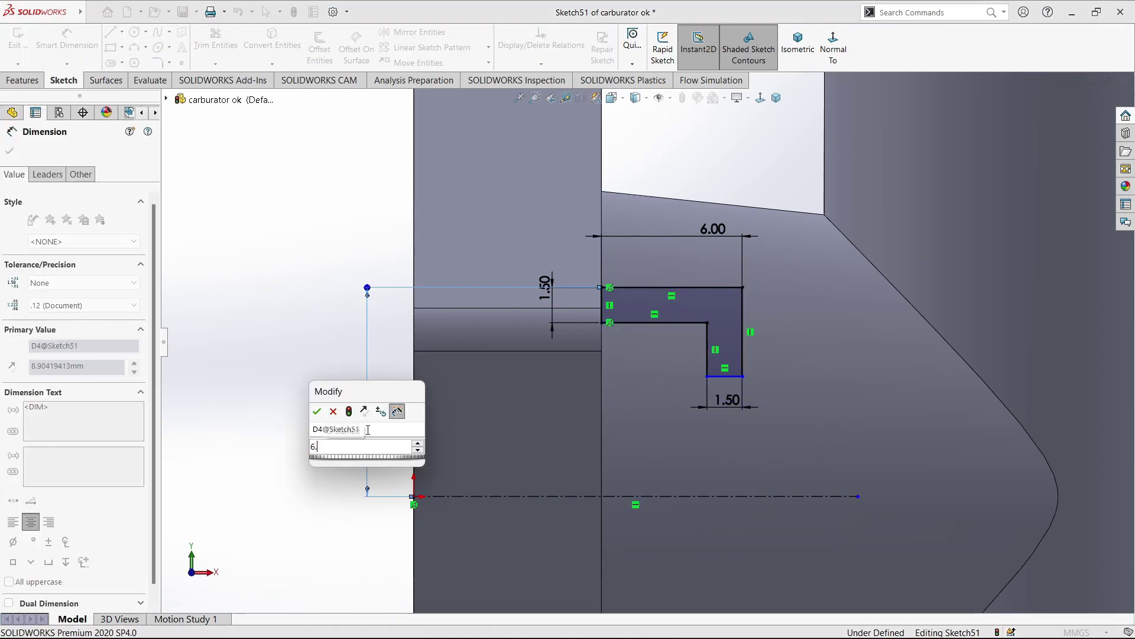
key(Return)
key(Return)
key(Escape)
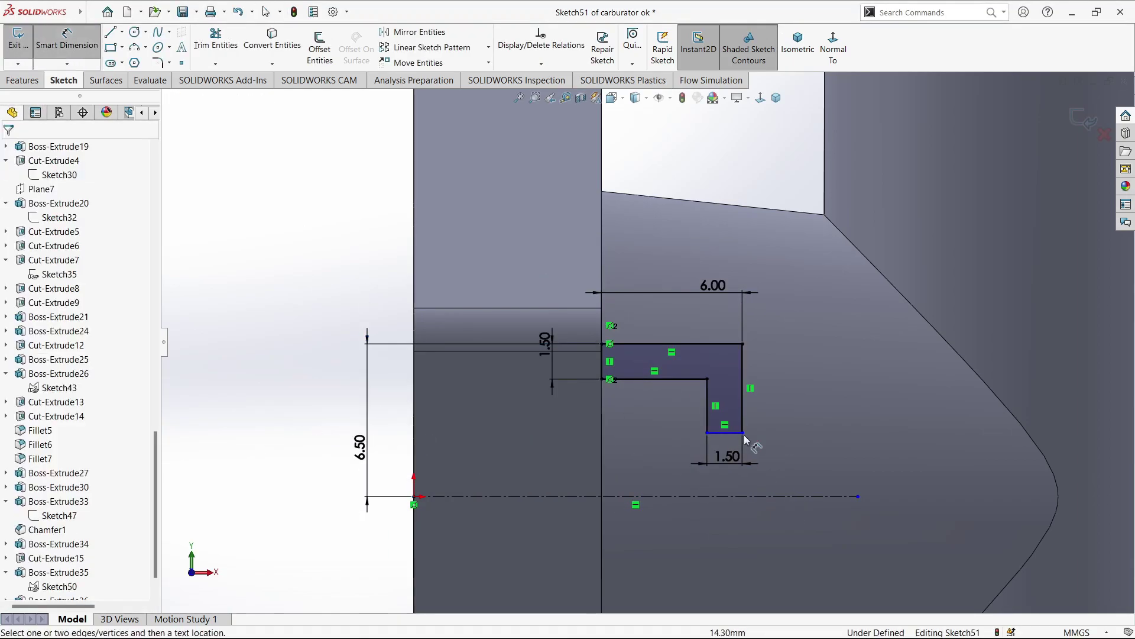
click(744, 434)
click(798, 361)
text(4.)
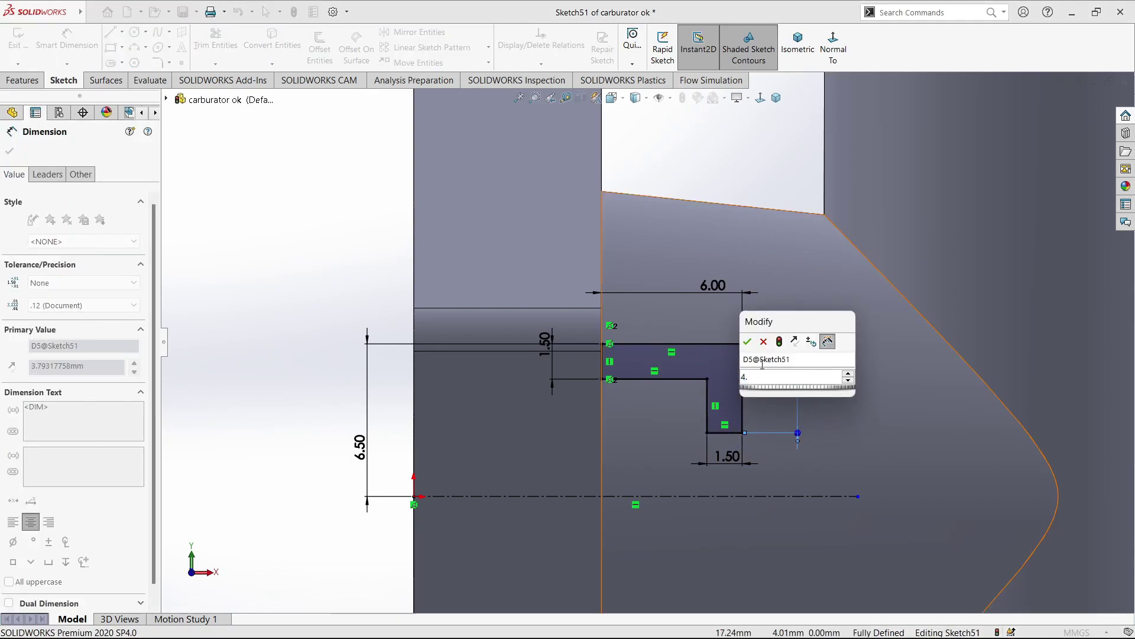
key(Return)
key(Escape)
scroll(776, 439, up, 3)
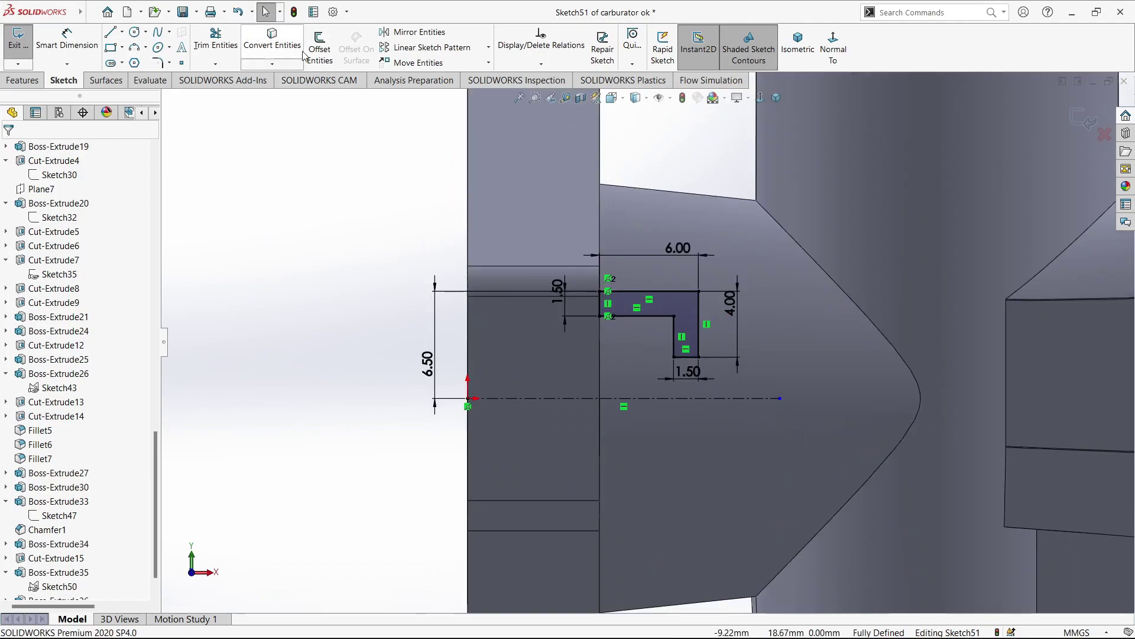
- Mirror the L-shape lines about the centerline
click(414, 32)
drag(745, 385, 594, 269)
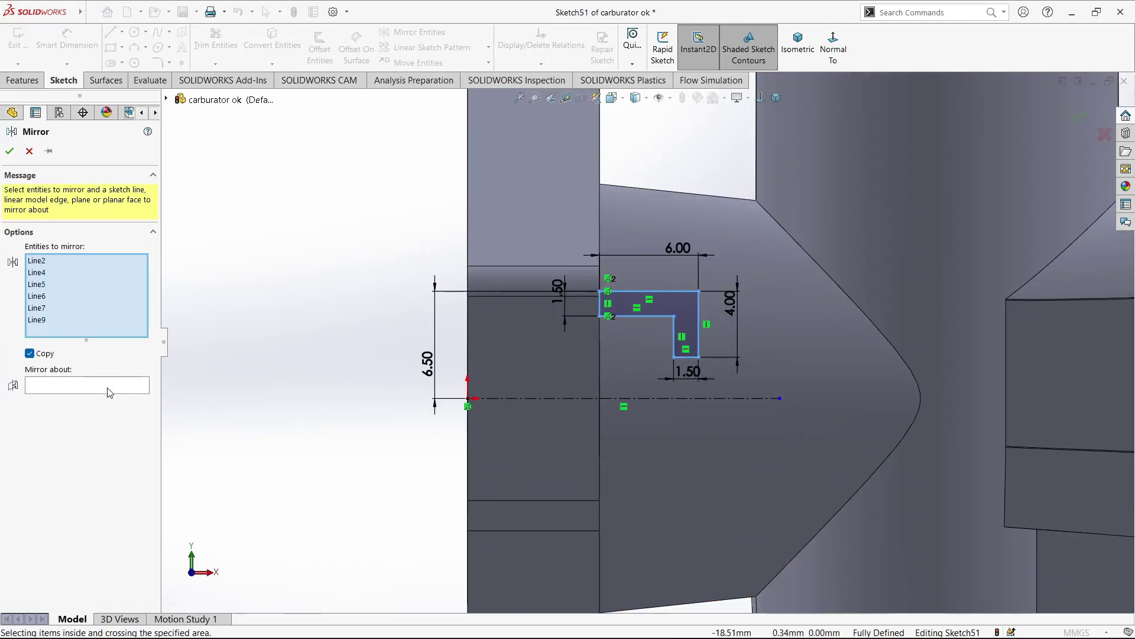
click(108, 392)
click(534, 399)
click(10, 151)
- Extrude both L-tabs as a reversed boss ending Up To Next
click(22, 80)
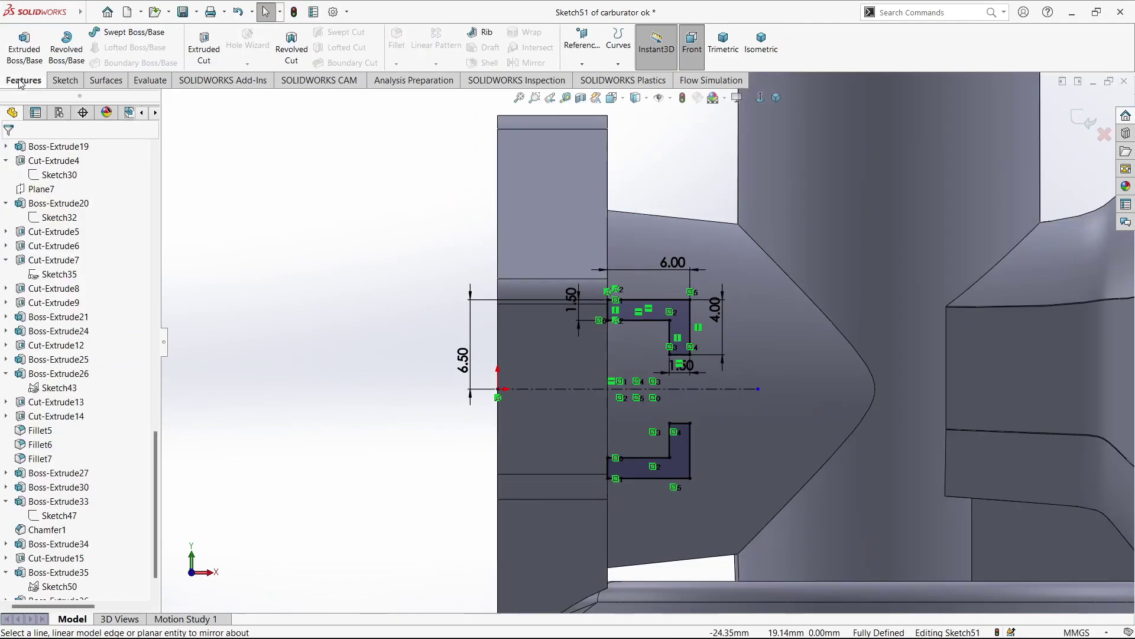
click(23, 47)
click(12, 232)
click(87, 233)
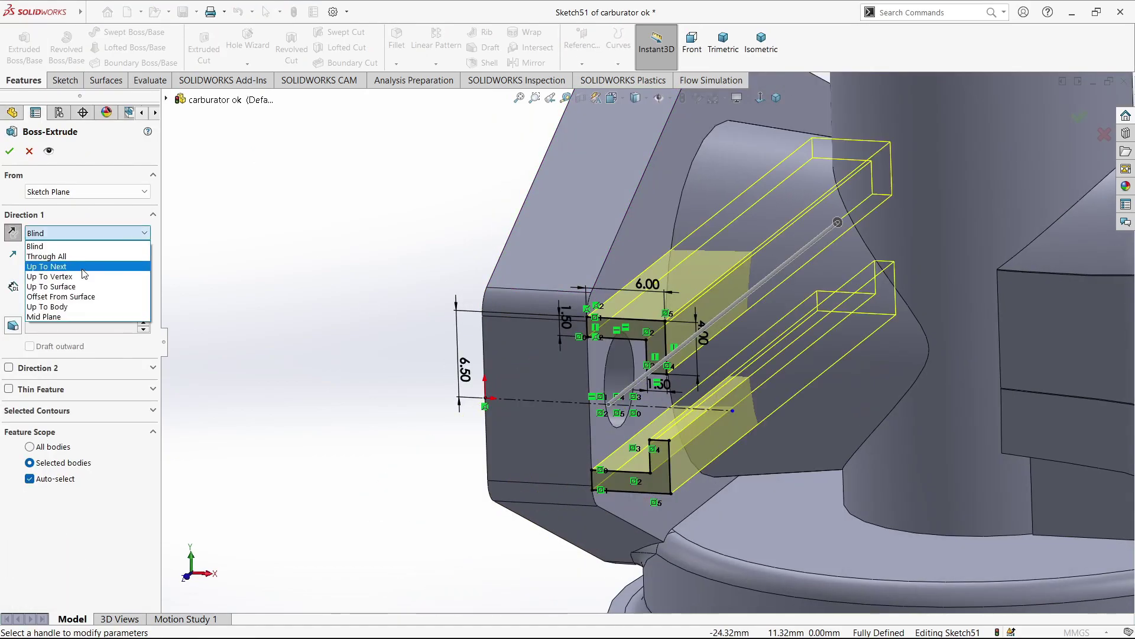
click(53, 264)
scroll(609, 310, down, 2)
scroll(609, 311, down, 2)
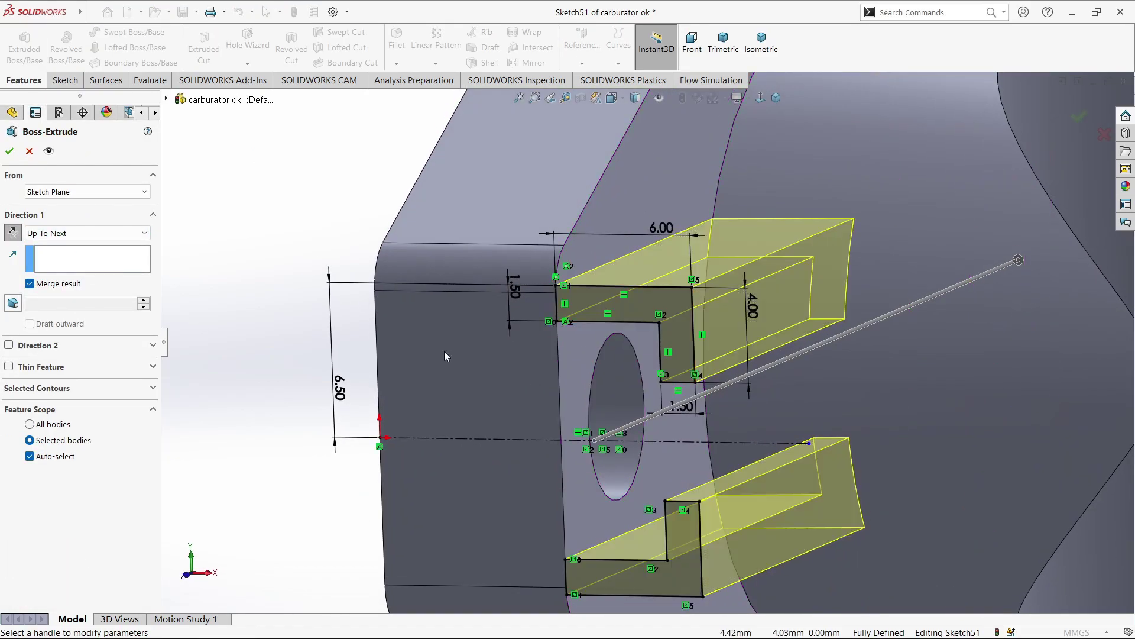
scroll(340, 387, up, 2)
mouse_move(340, 388)
middle_down()
mouse_move(689, 344)
mouse_move(716, 386)
middle_up()
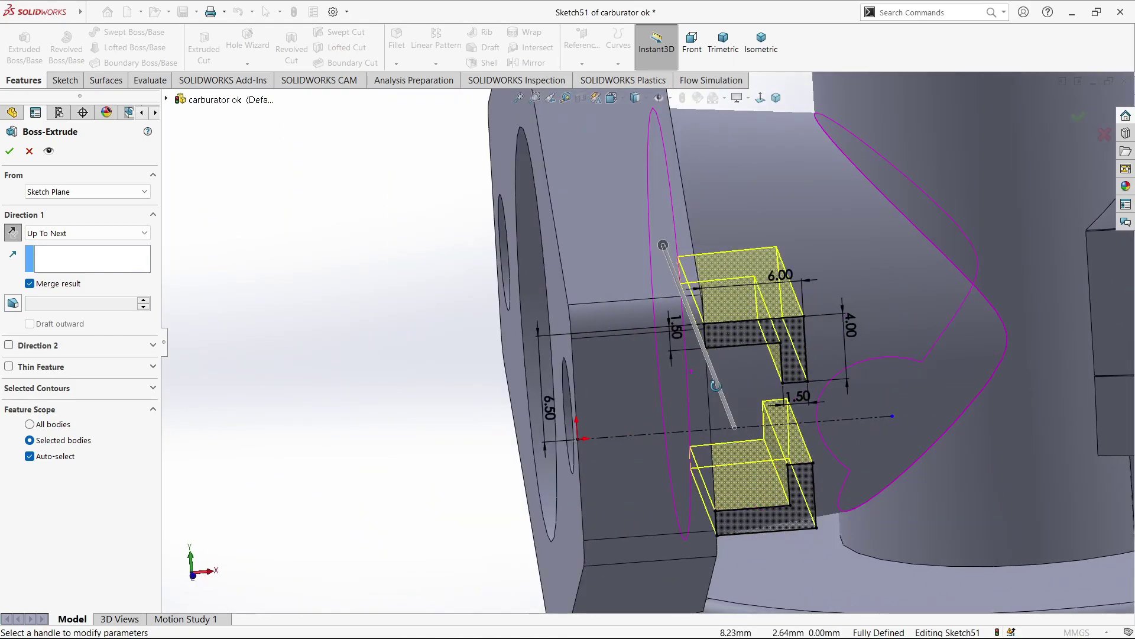
click(10, 151)
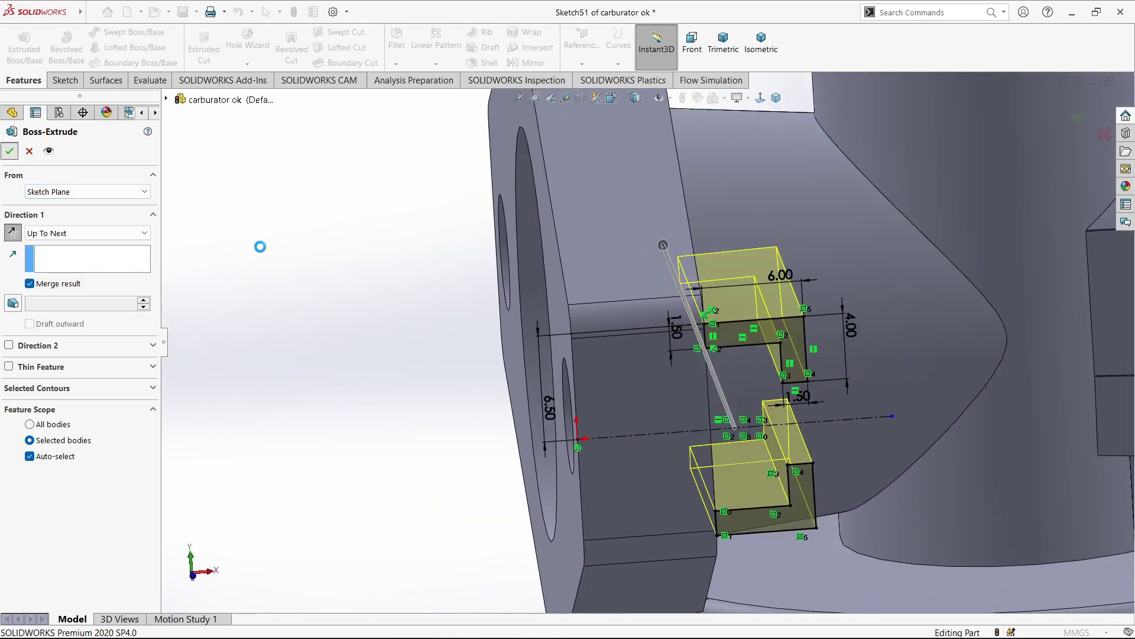
- Edit the tab extrusion to start from a 2.00mm offset
mouse_move(235, 383)
middle_down()
mouse_move(958, 527)
mouse_move(587, 328)
middle_up()
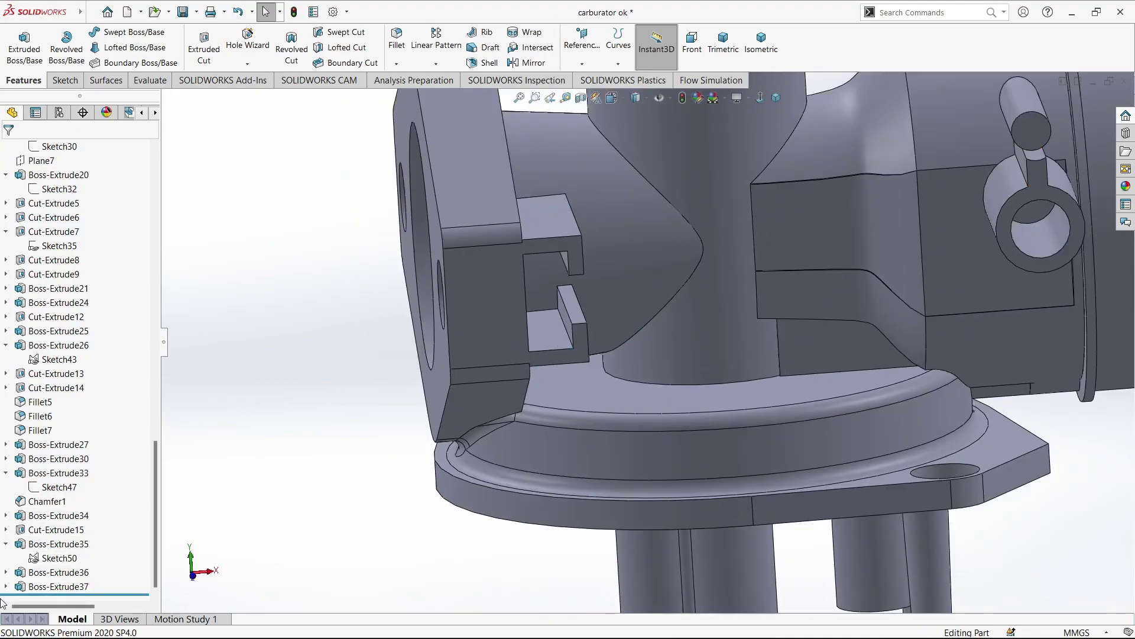
click(59, 586)
click(59, 549)
double_click(436, 298)
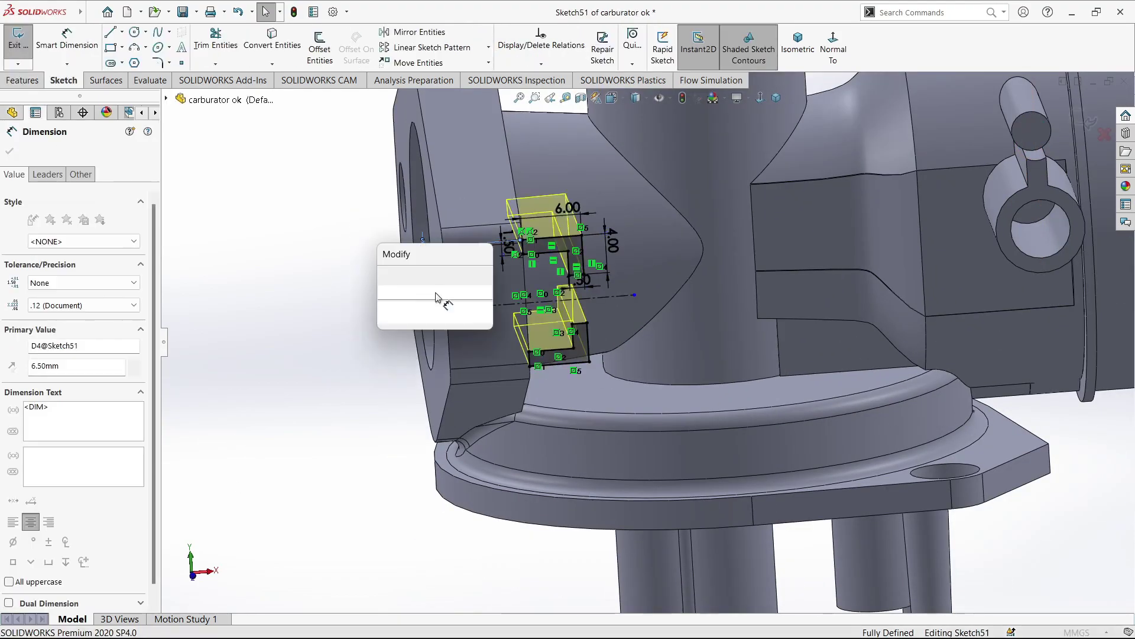
key(Escape)
middle_drag(436, 297, 421, 357)
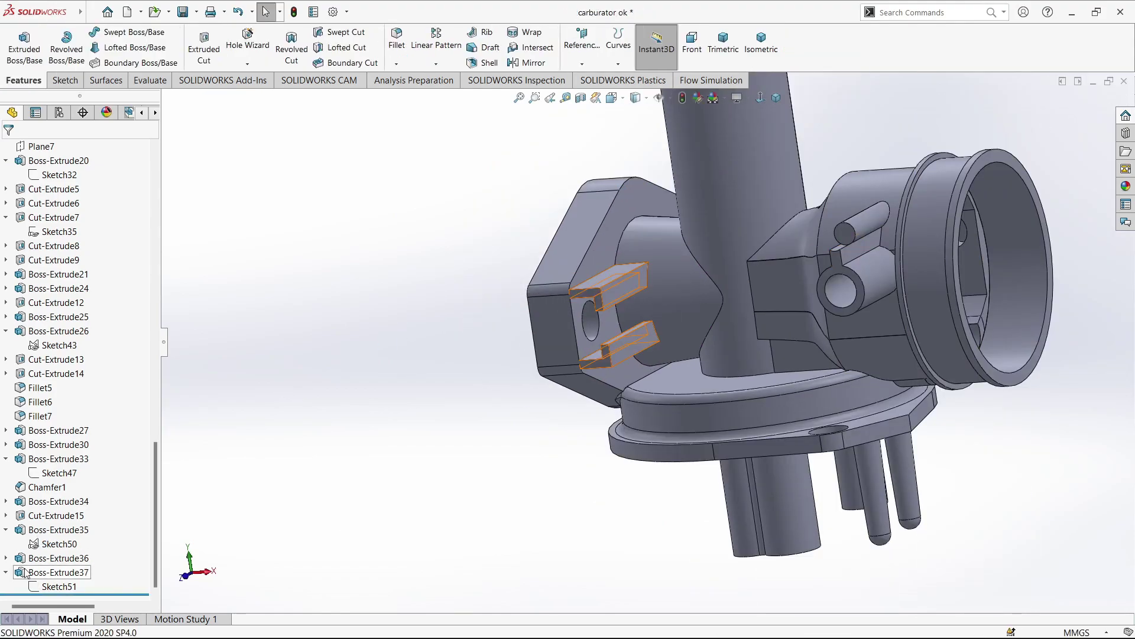
click(50, 192)
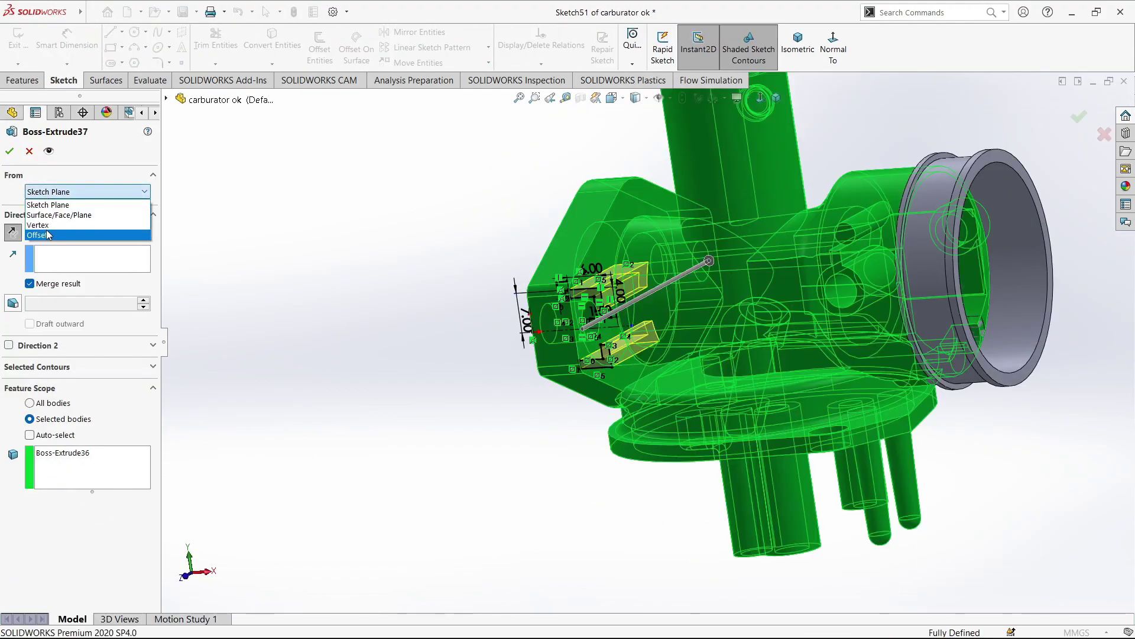
click(46, 230)
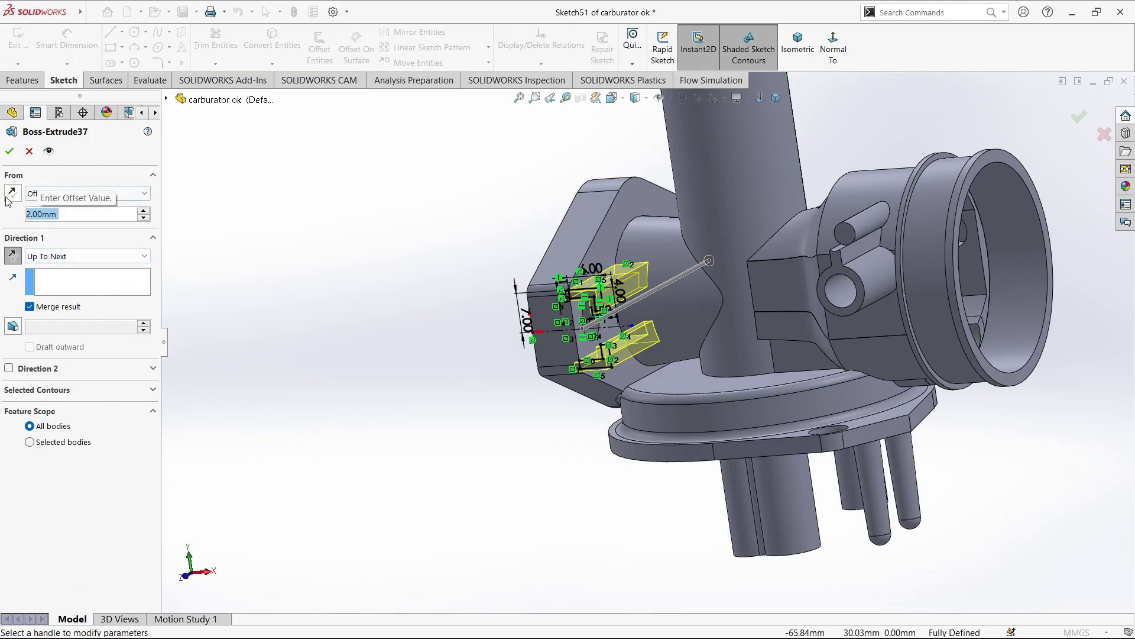
key(Return)
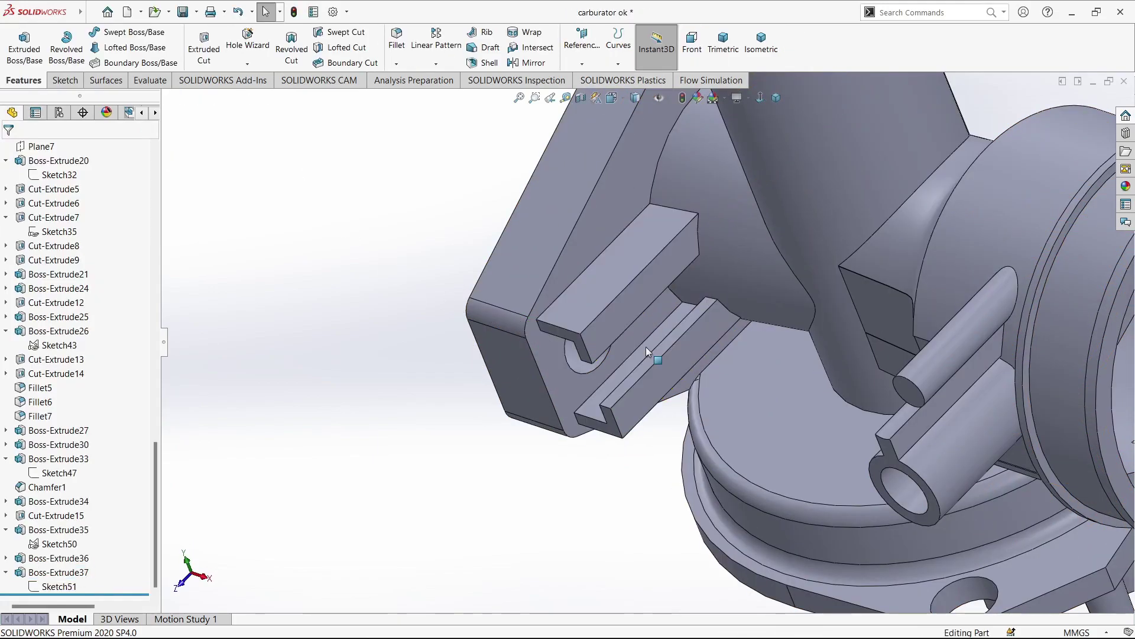
mouse_move(305, 166)
middle_down()
mouse_move(706, 250)
mouse_move(431, 248)
mouse_move(435, 262)
middle_up()
- Select two L-tab edges for a first small fillet
click(645, 263)
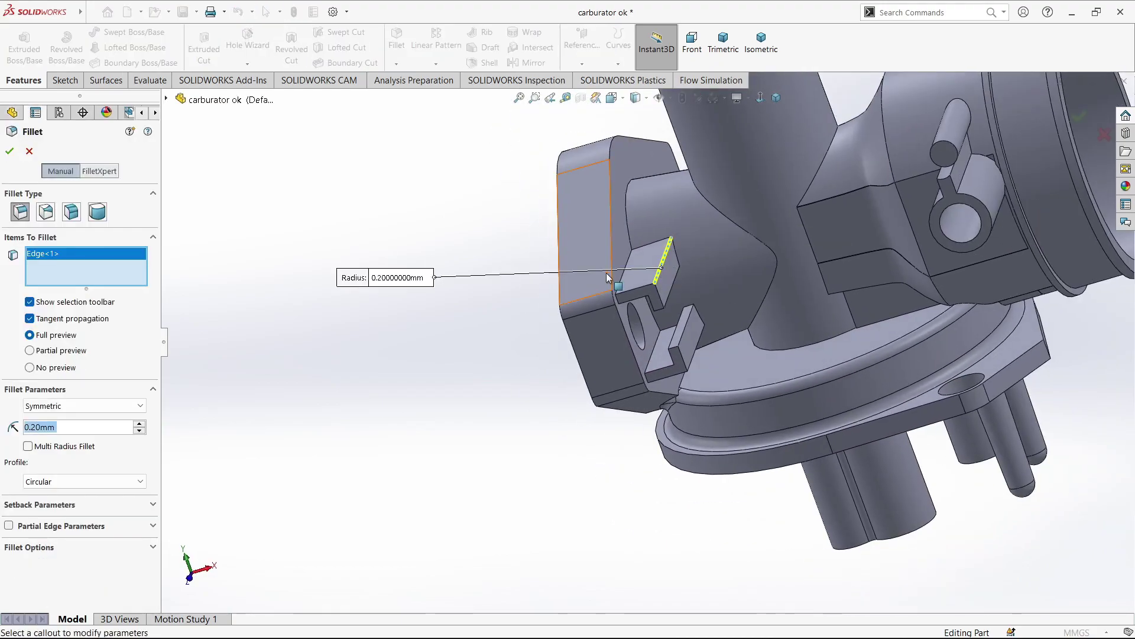
scroll(746, 285, down, 4)
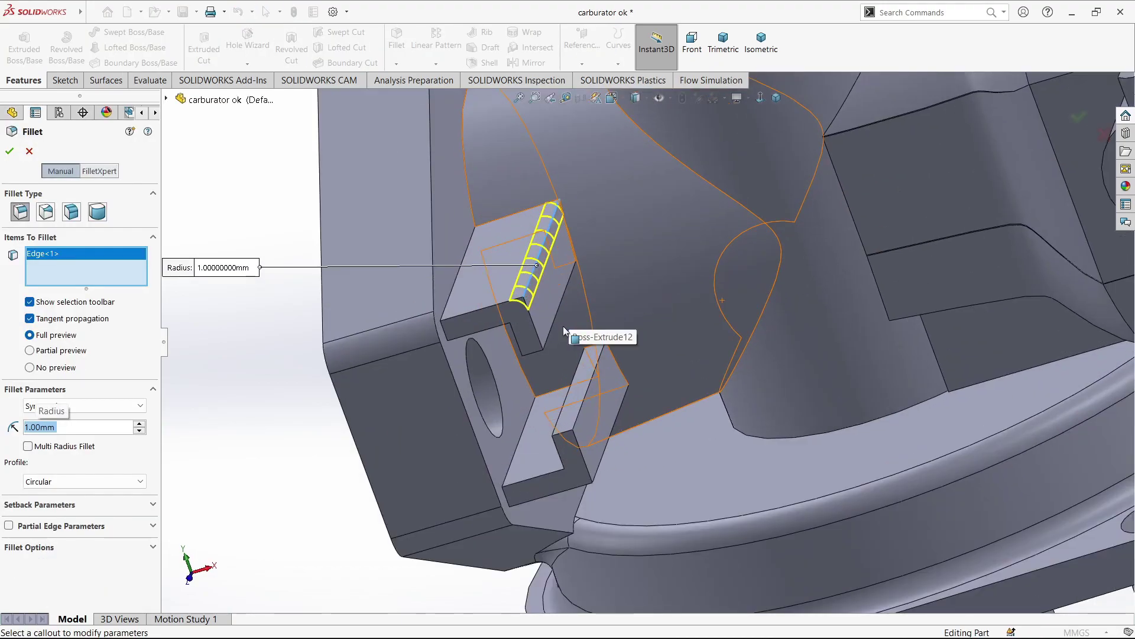
scroll(563, 330, down, 4)
click(640, 527)
mouse_move(640, 527)
middle_down()
mouse_move(669, 502)
mouse_move(660, 401)
middle_up()
scroll(668, 503, up, 5)
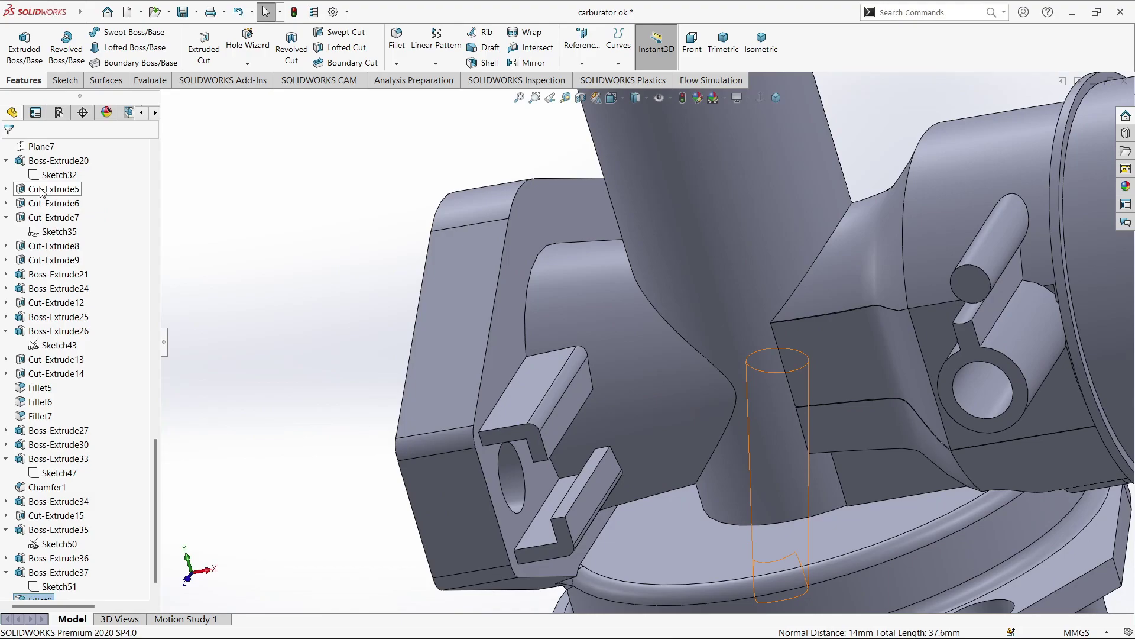
scroll(638, 399, up, 3)
scroll(637, 400, up, 3)
scroll(714, 351, down, 5)
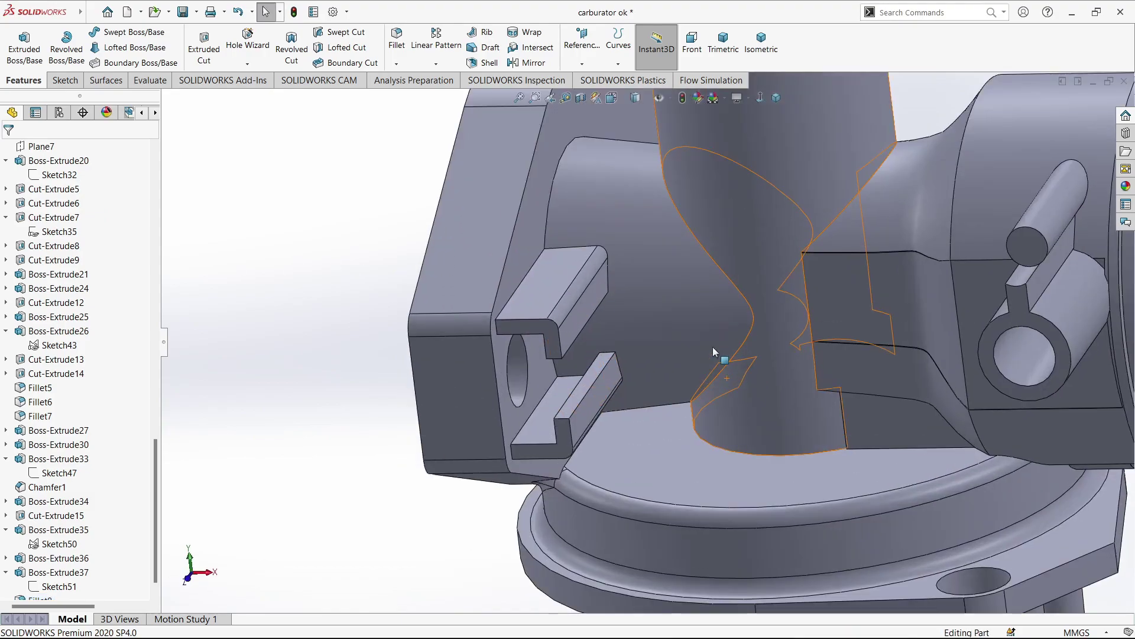
- Fillet four edges of the upper and lower tabs with a 0.30mm radius
click(389, 47)
middle_drag(562, 354, 634, 415)
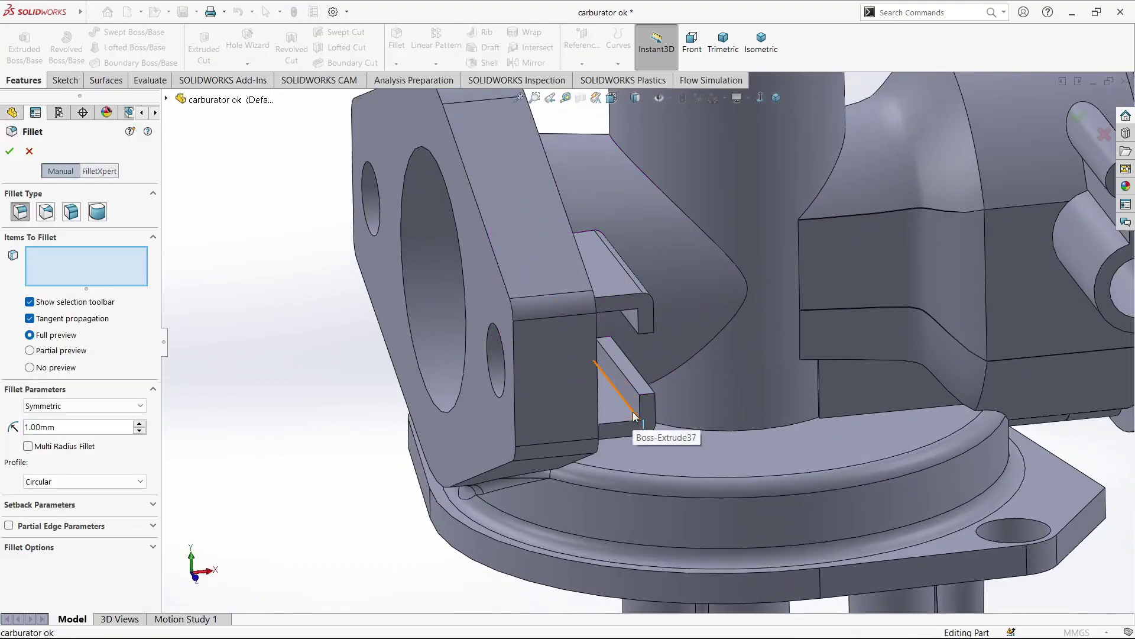
mouse_move(641, 337)
middle_down()
mouse_move(591, 308)
mouse_move(534, 303)
middle_up()
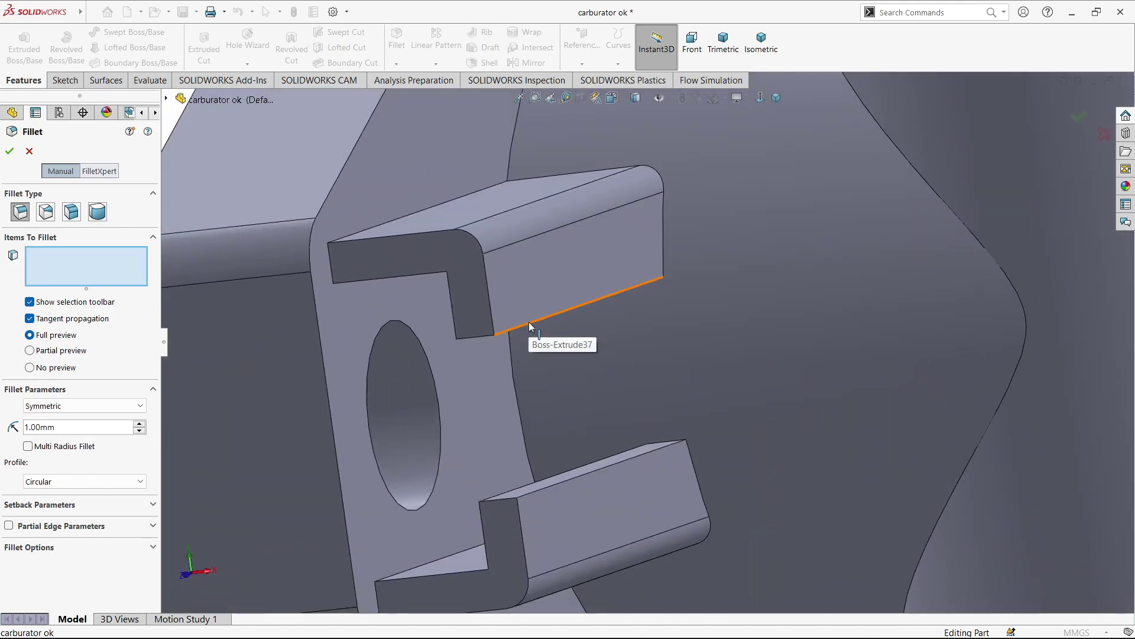
click(529, 322)
key(BackSpace)
text(3)
key(Return)
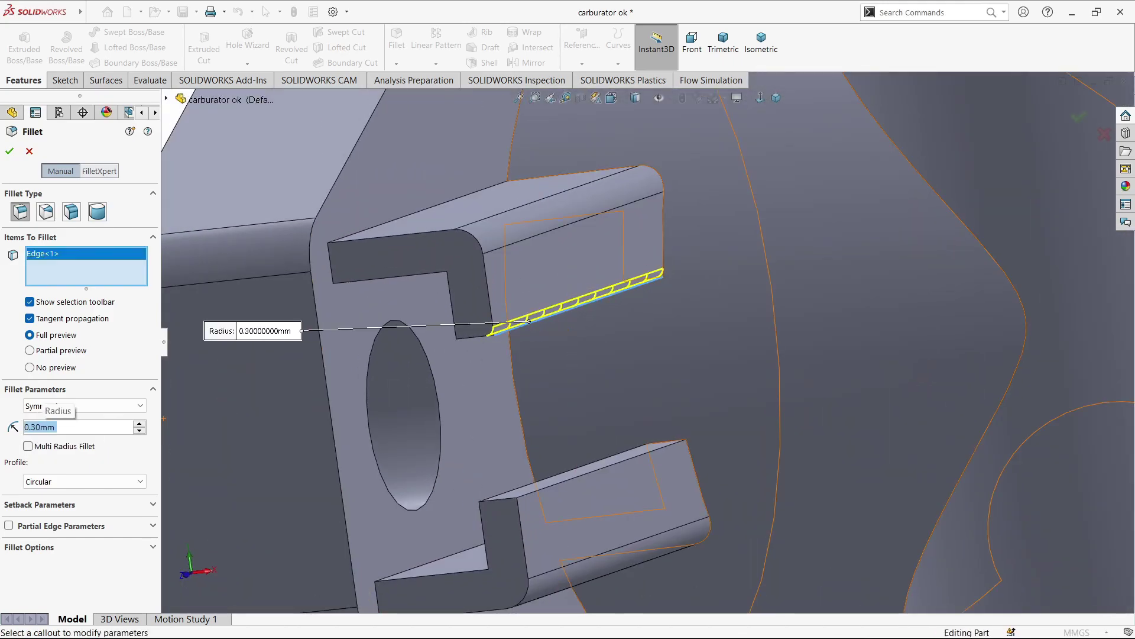
click(520, 498)
mouse_move(481, 329)
middle_down()
mouse_move(449, 378)
mouse_move(355, 331)
middle_up()
click(418, 504)
click(332, 248)
mouse_move(332, 248)
middle_down()
mouse_move(376, 348)
mouse_move(476, 371)
mouse_move(463, 372)
mouse_move(518, 413)
mouse_move(384, 292)
mouse_move(648, 320)
mouse_move(591, 331)
middle_up()
key(Return)
- Mirror the offset tab extrusion about the Front Plane
scroll(76, 295, up, 10)
scroll(59, 248, up, 10)
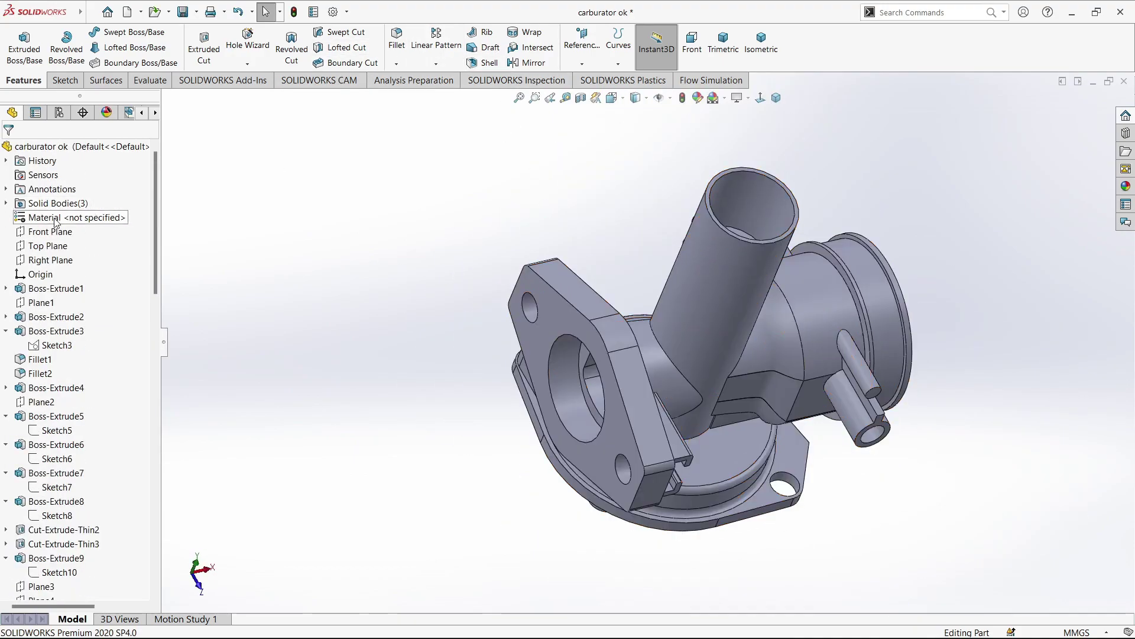
click(50, 232)
click(528, 63)
middle_drag(621, 371, 609, 423)
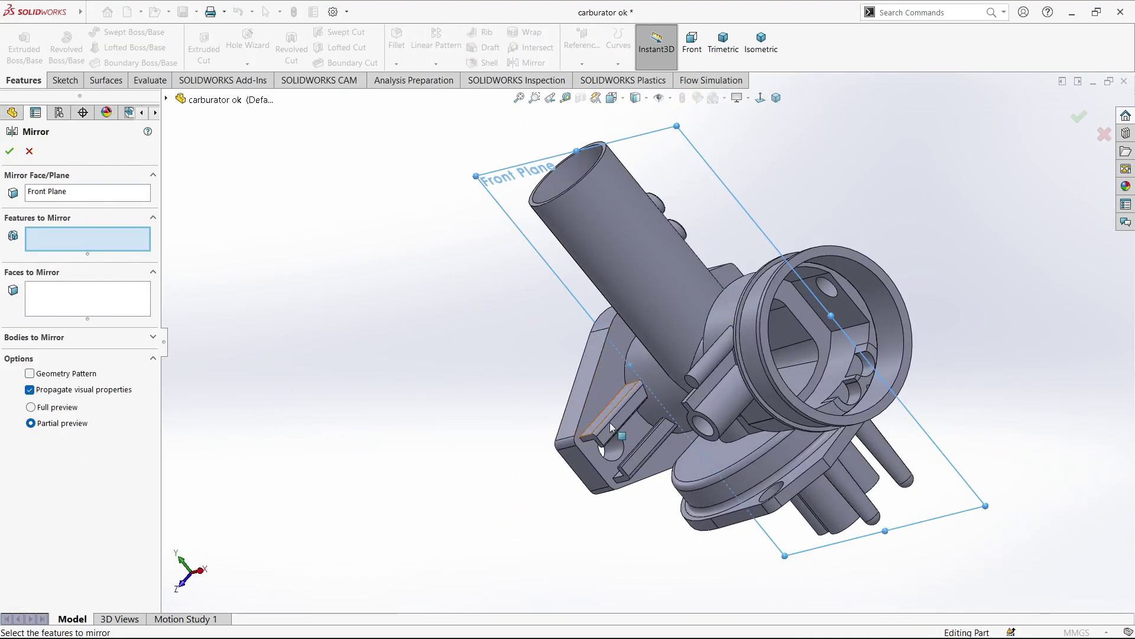
click(618, 418)
key(Return)
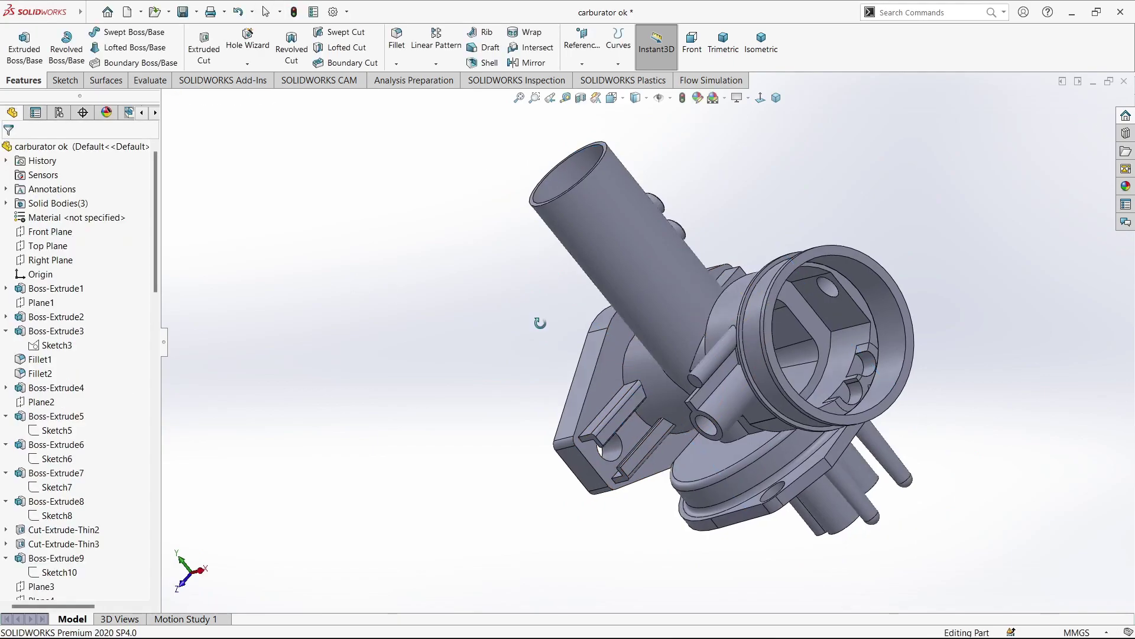
- Add Fillet8 to the mirrored features
middle_drag(539, 321, 532, 331)
scroll(77, 355, down, 10)
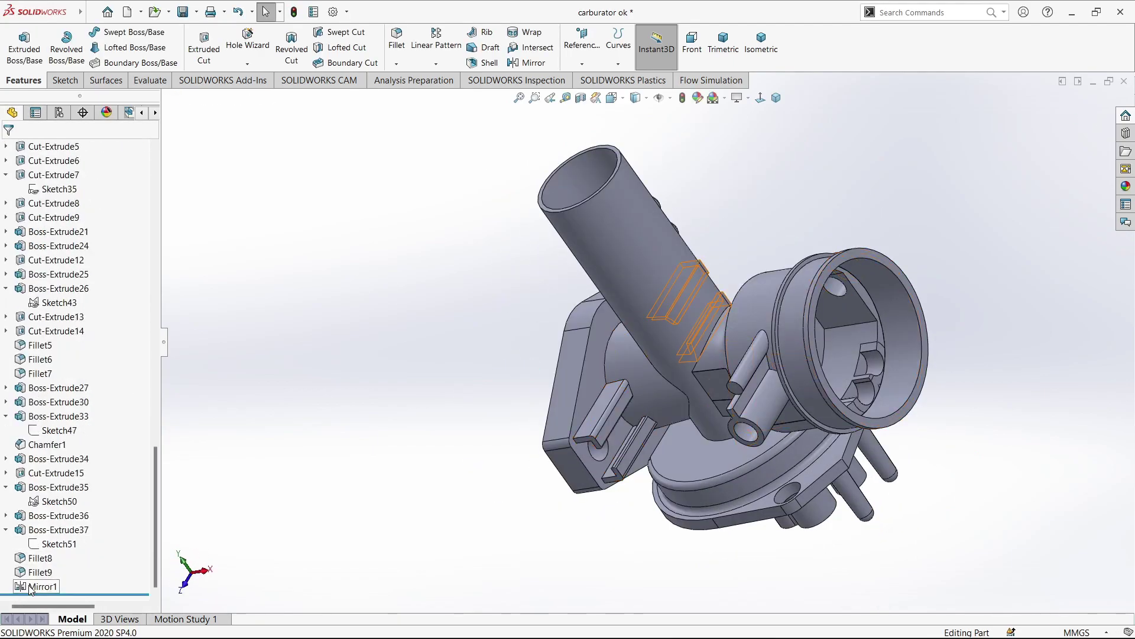
click(608, 414)
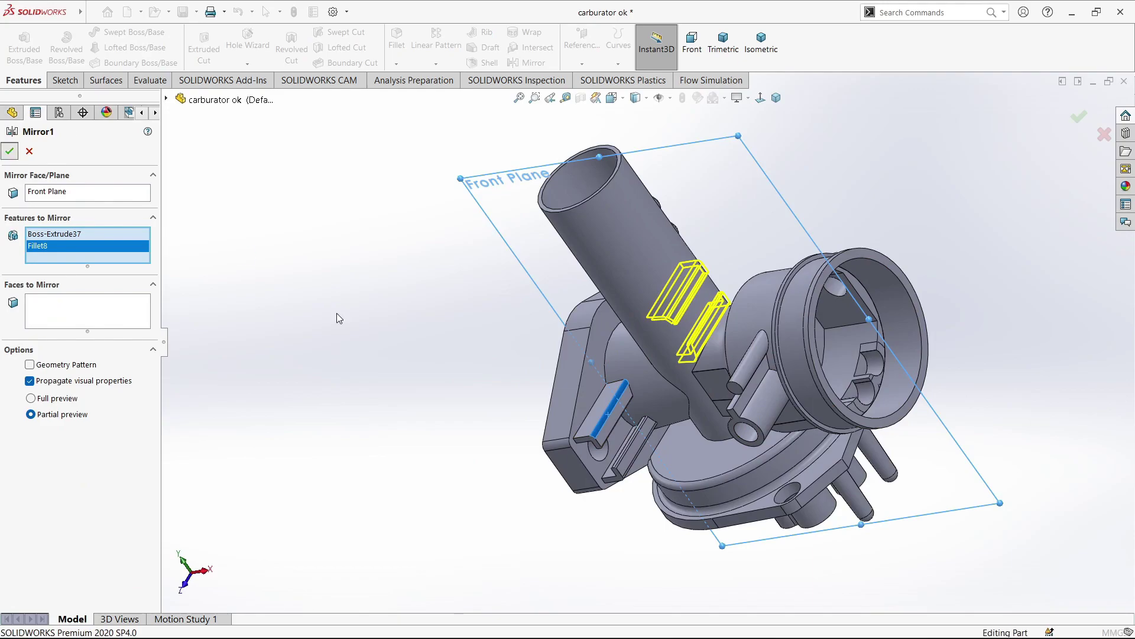
key(Return)
mouse_move(338, 318)
middle_down()
mouse_move(570, 562)
mouse_move(721, 584)
mouse_move(662, 411)
middle_up()
scroll(662, 411, down, 5)
scroll(34, 583, down, 2)
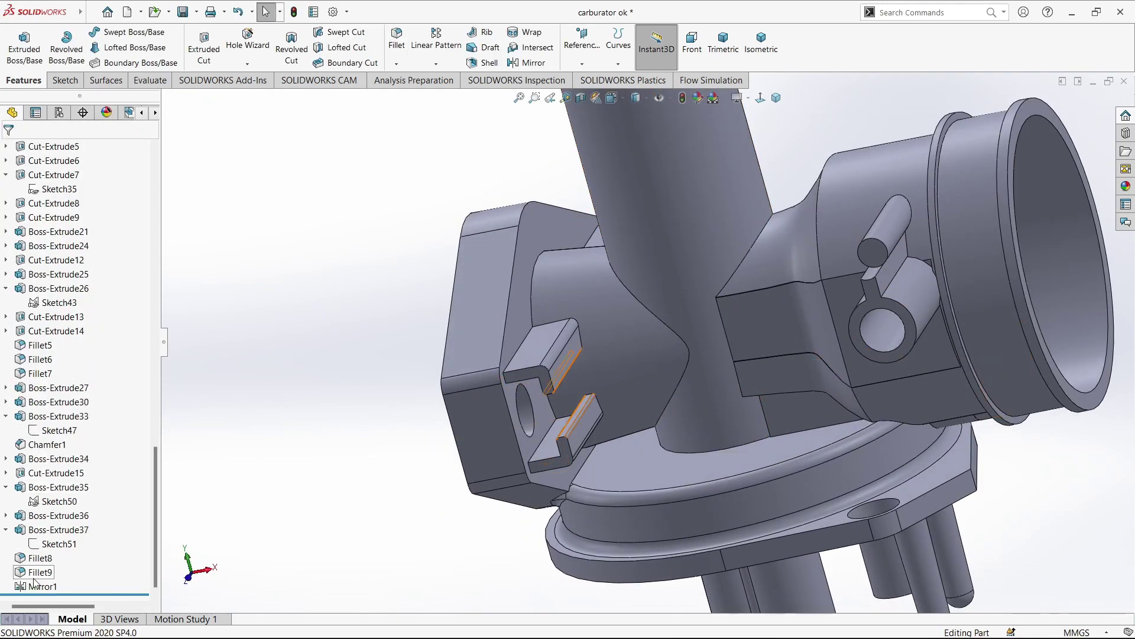
- Add Fillet9 to Mirror1 and inspect the flange slots and inlet
click(34, 585)
click(29, 562)
scroll(607, 412, down, 5)
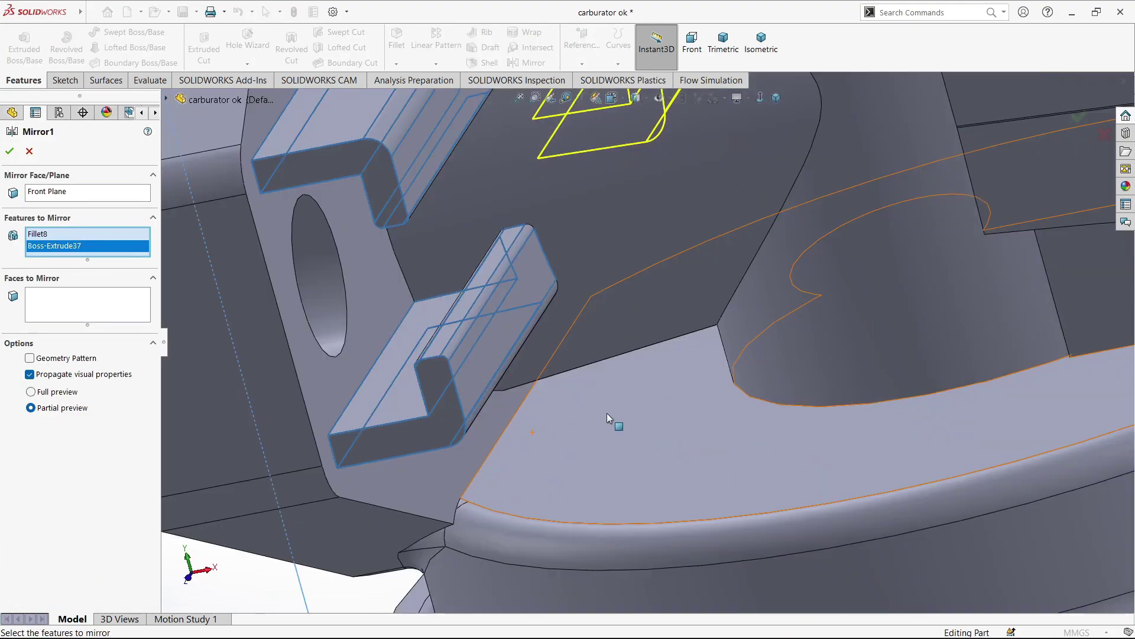
click(459, 339)
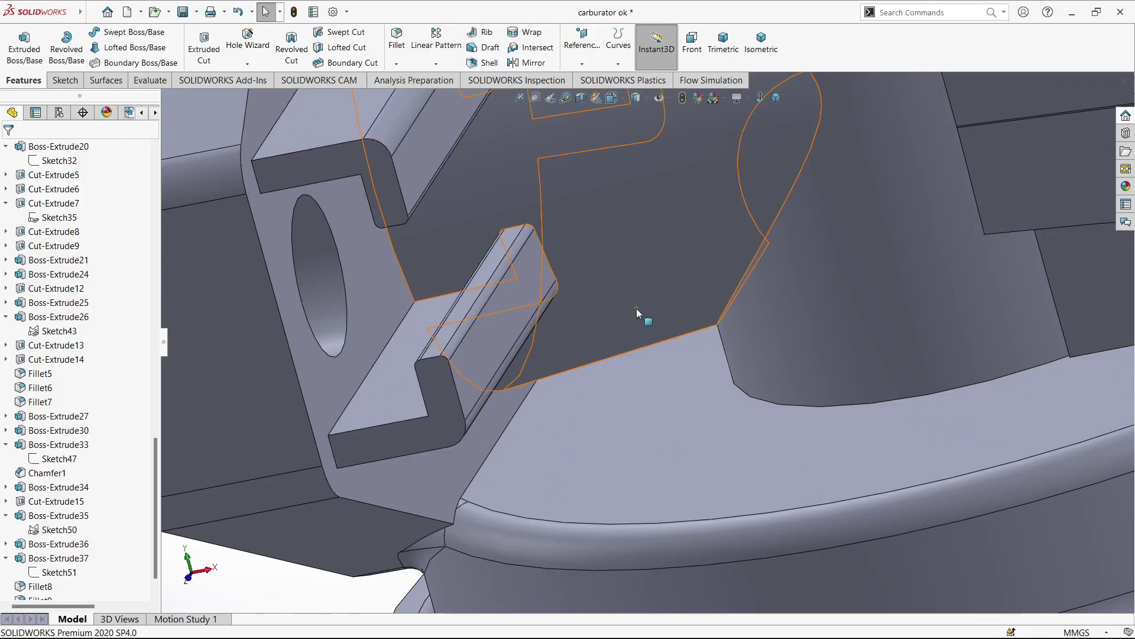
scroll(637, 308, up, 10)
scroll(884, 431, down, 4)
scroll(430, 427, down, 3)
middle_drag(430, 427, 709, 416)
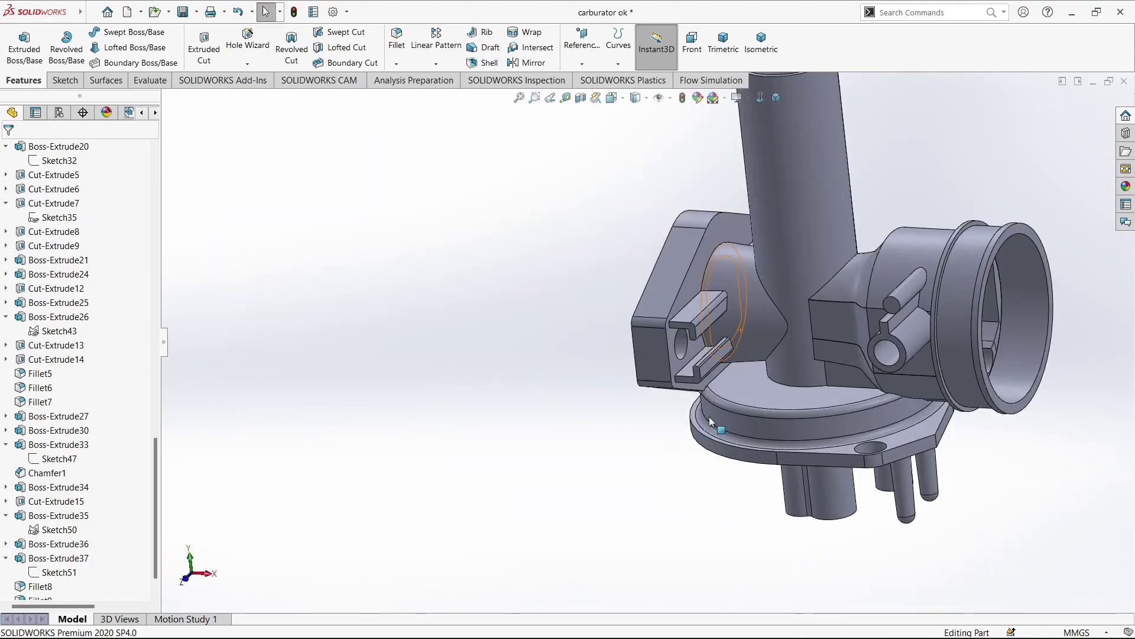
scroll(708, 417, down, 4)
scroll(693, 344, up, 1)
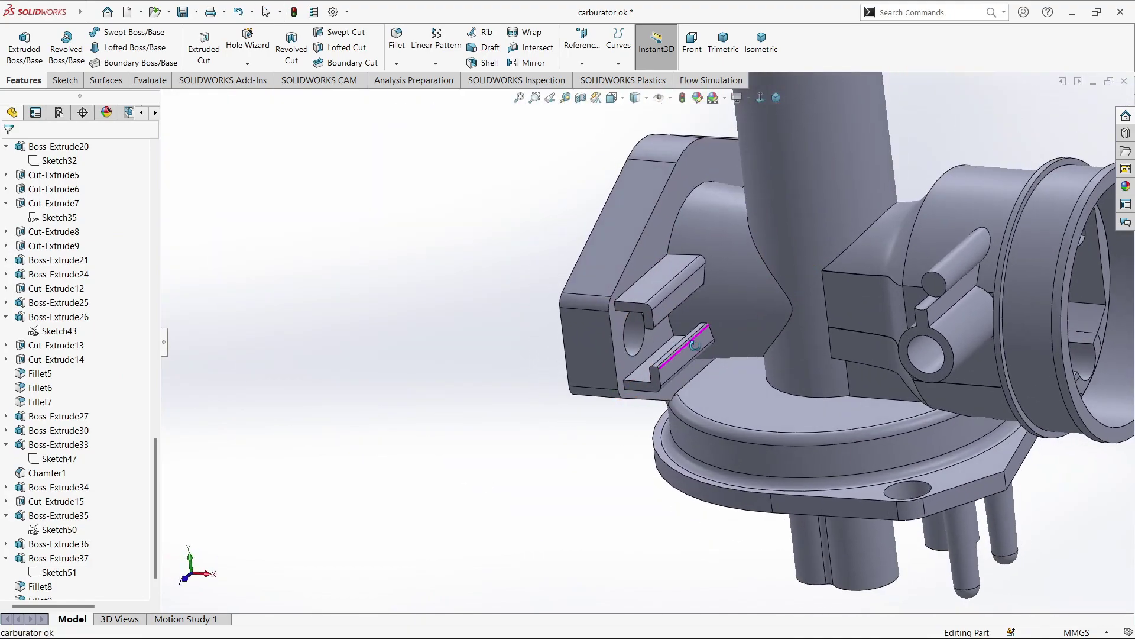
middle_drag(693, 344, 451, 264)
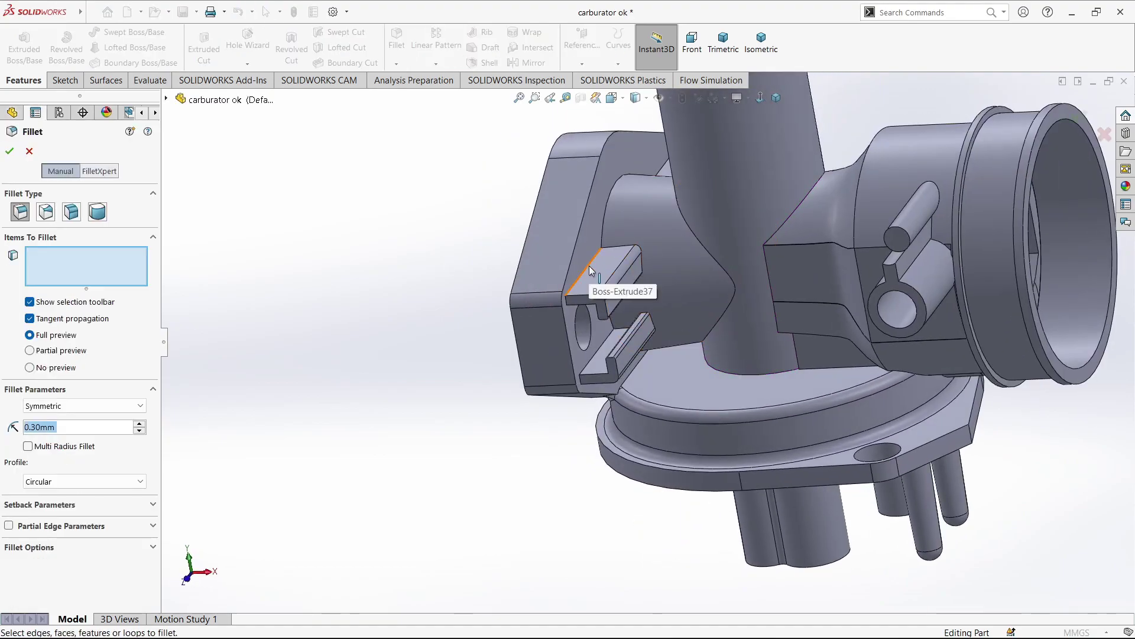
- Fillet the bracket tab's slot edges with a 1.5 mm radius
click(589, 265)
click(638, 263)
middle_drag(637, 263, 624, 313)
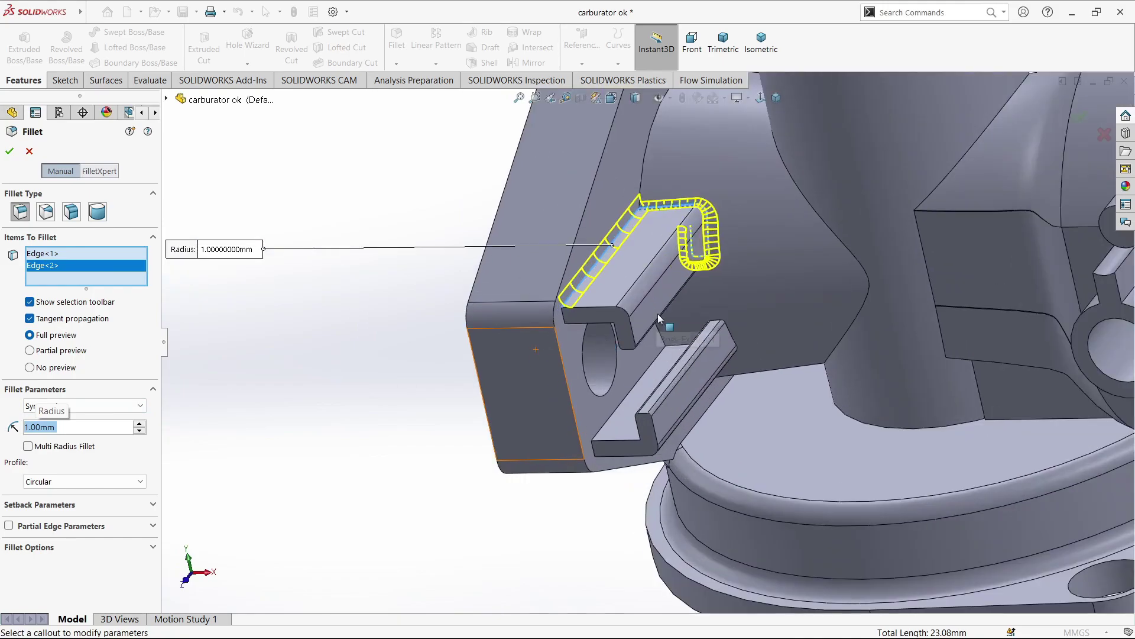
scroll(592, 295, down, 5)
middle_drag(592, 296, 699, 308)
scroll(624, 507, down, 3)
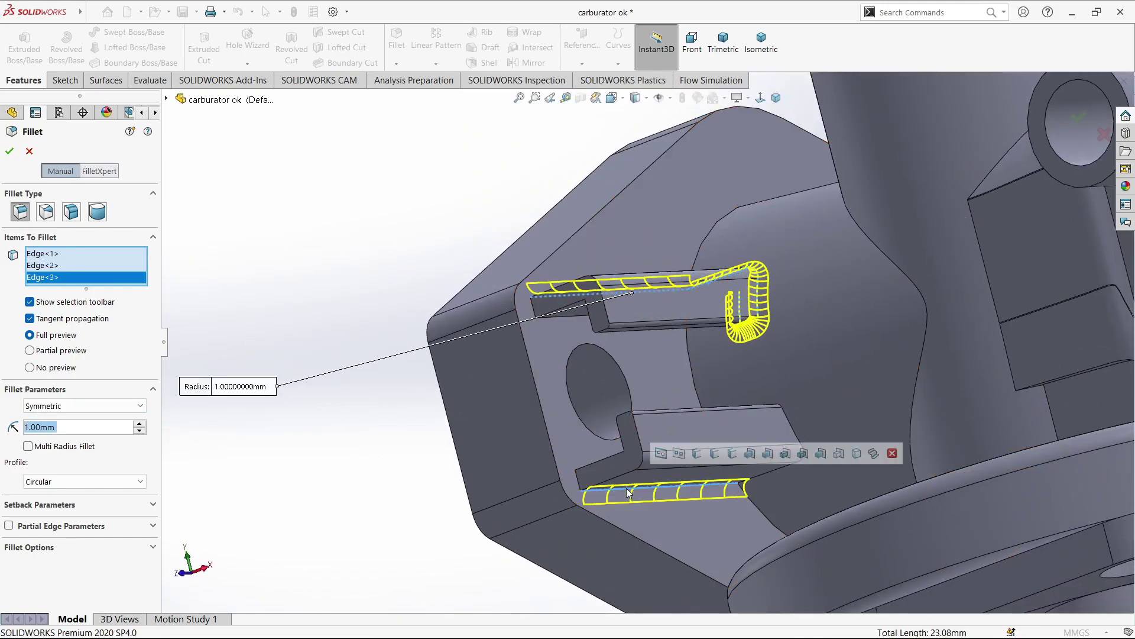
click(761, 474)
middle_drag(761, 474, 680, 385)
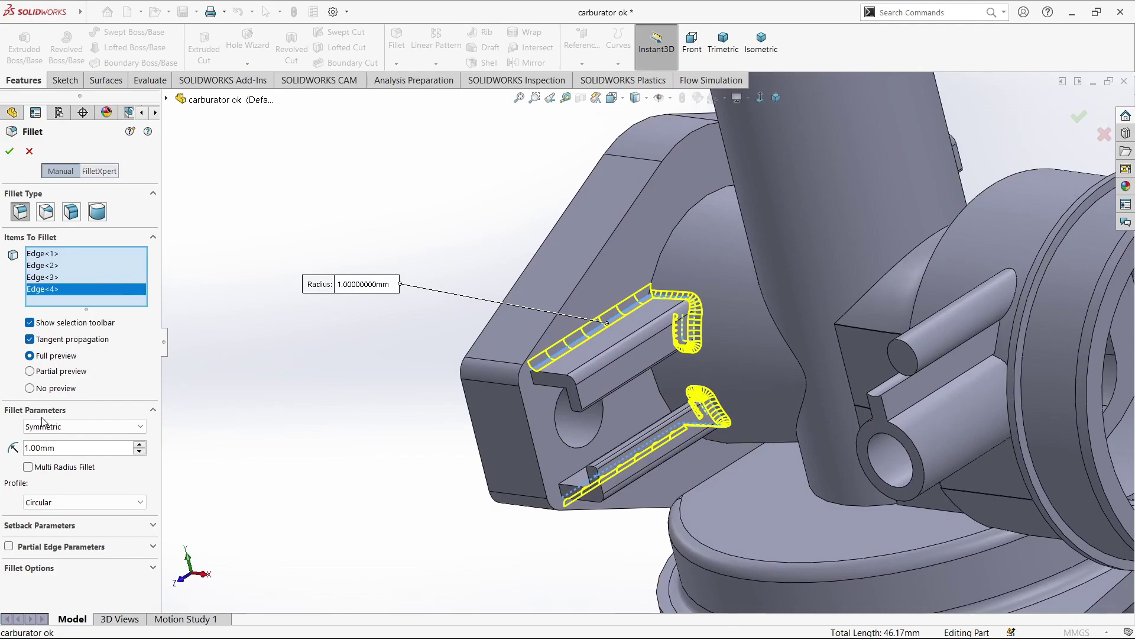
text(1.5)
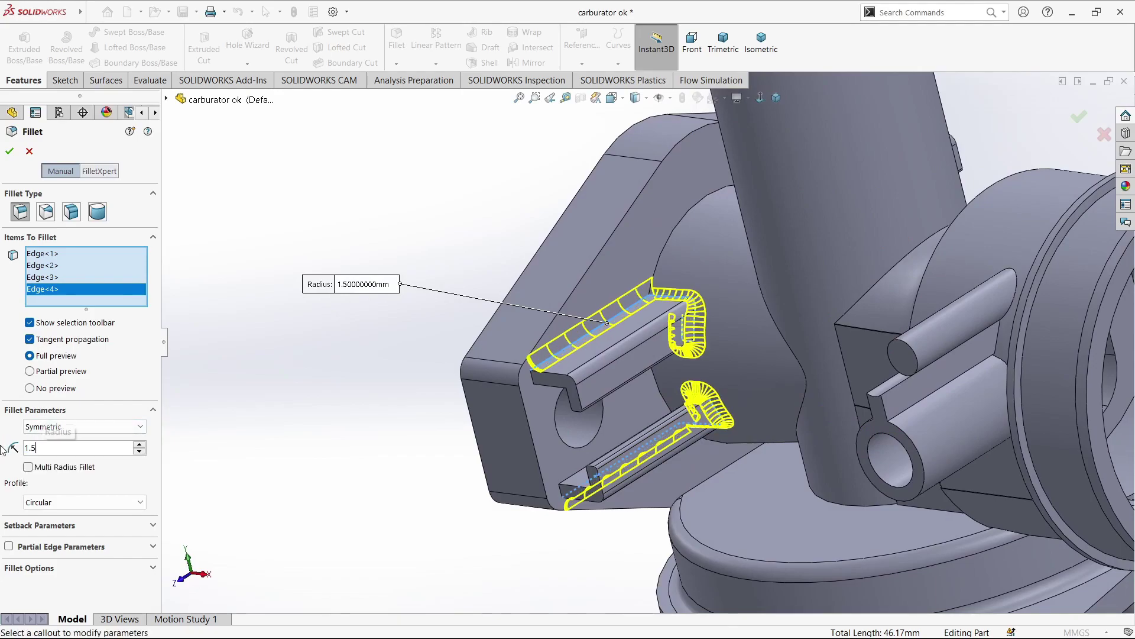
key(Return)
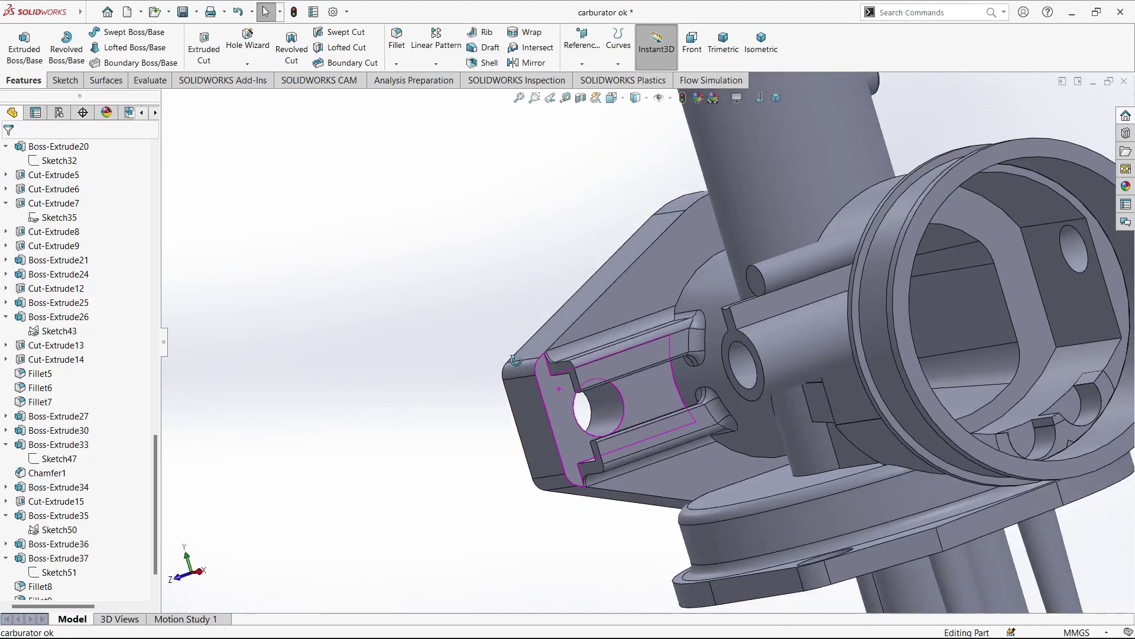
- Fillet the four slot edges on the flange's opposite side with 1.5 mm
middle_drag(353, 306, 887, 173)
key(Return)
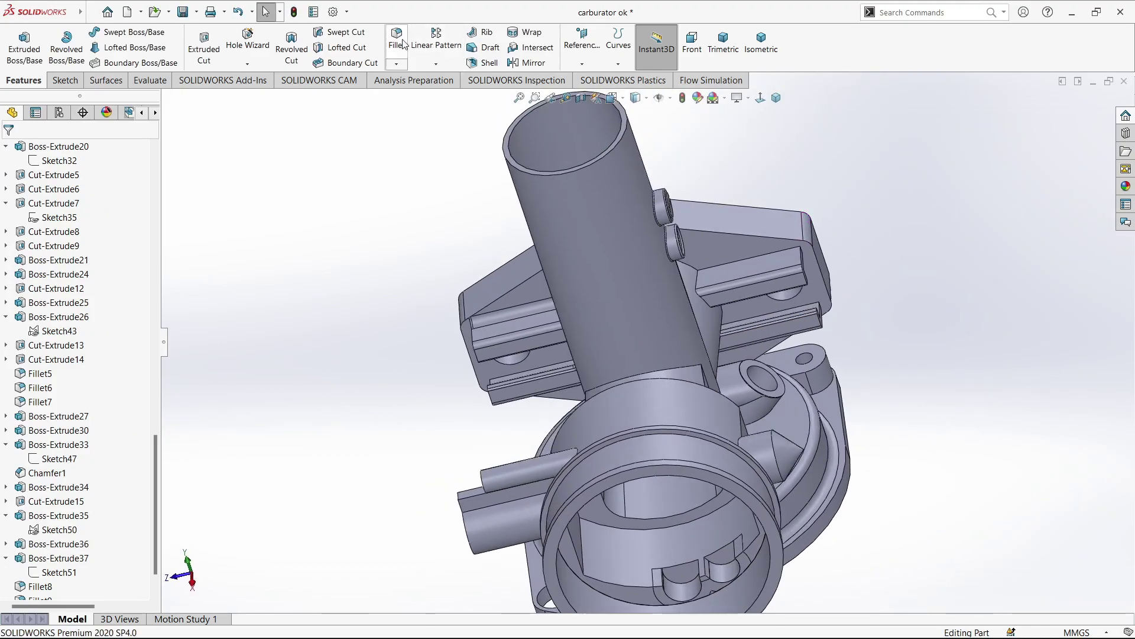
click(743, 260)
click(697, 287)
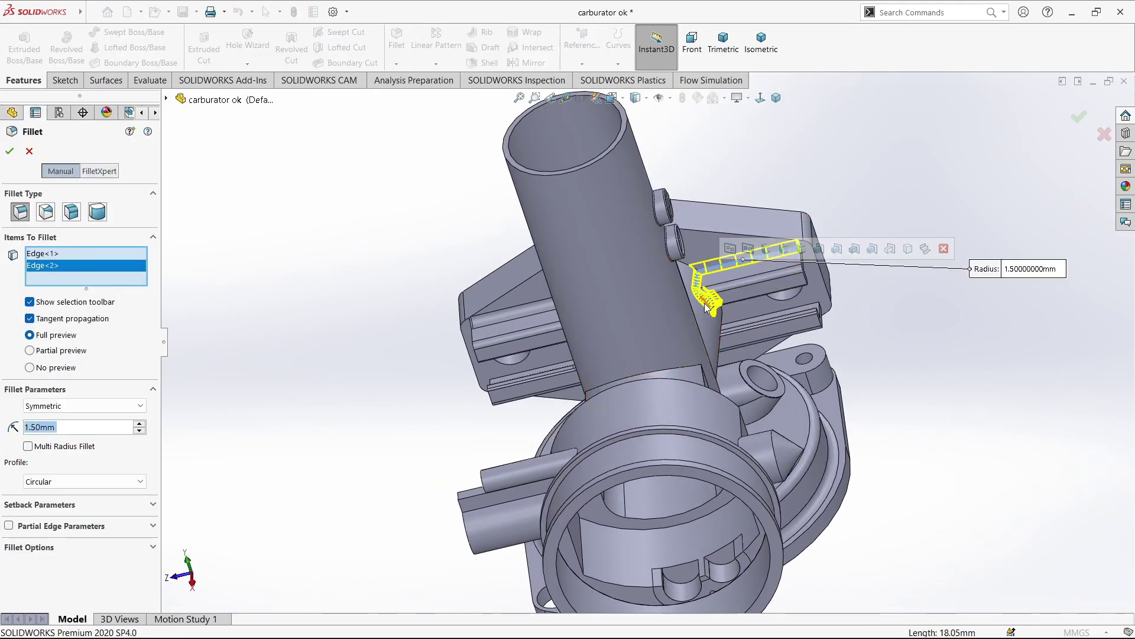
scroll(704, 303, up, 5)
mouse_move(704, 303)
middle_down()
mouse_move(826, 286)
mouse_move(633, 399)
middle_up()
click(825, 286)
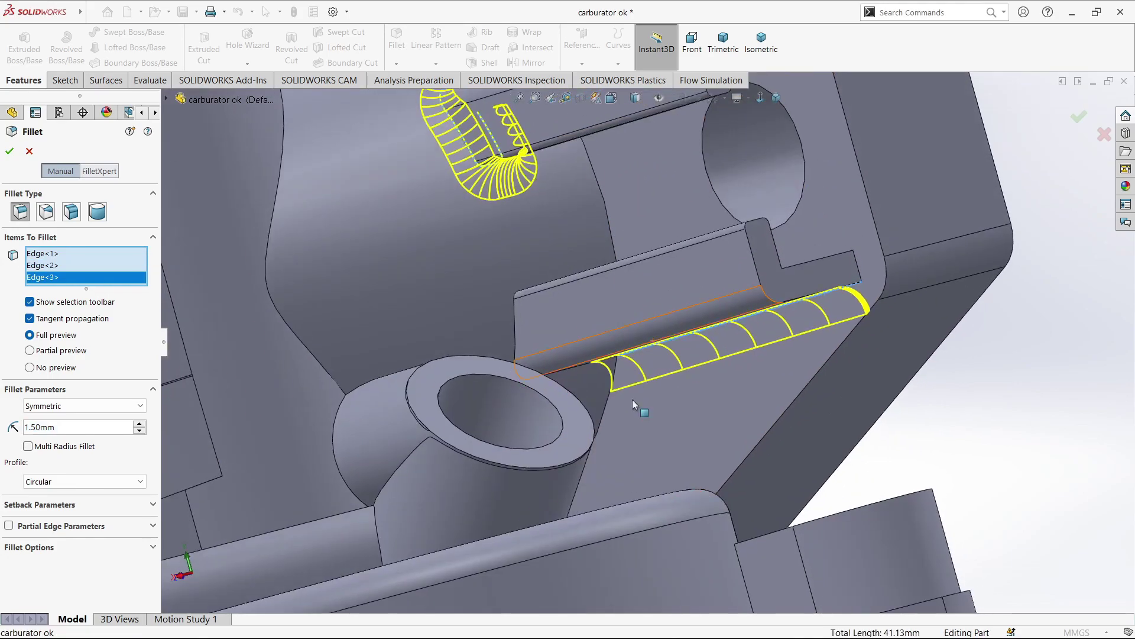
scroll(577, 362, up, 3)
click(577, 362)
scroll(562, 334, down, 5)
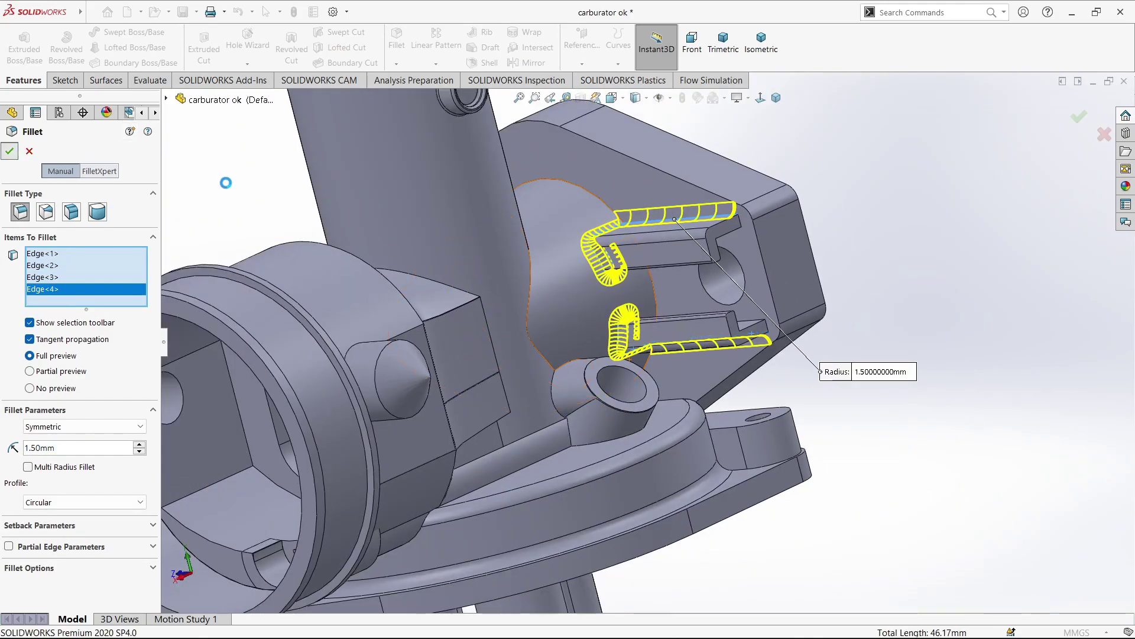
scroll(226, 183, down, 3)
mouse_move(226, 183)
middle_down()
mouse_move(722, 314)
mouse_move(639, 278)
middle_up()
click(397, 63)
click(414, 92)
- Chamfer the flange outline and side edges at 1.00 mm and 45°
click(617, 272)
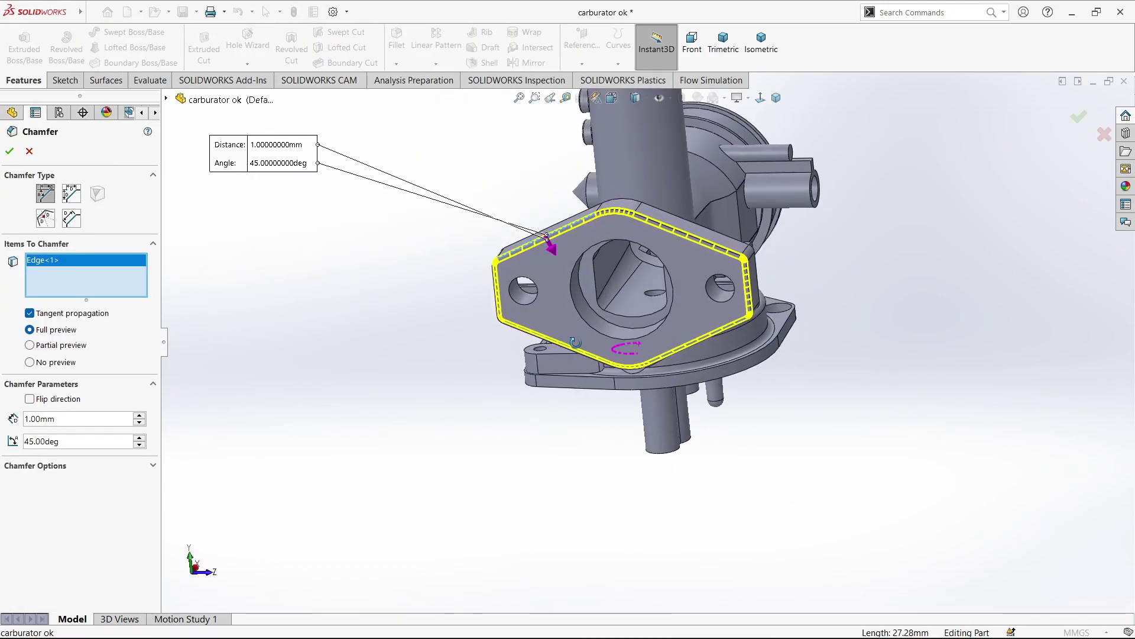
middle_drag(378, 378, 588, 380)
scroll(716, 247, down, 4)
scroll(717, 247, down, 2)
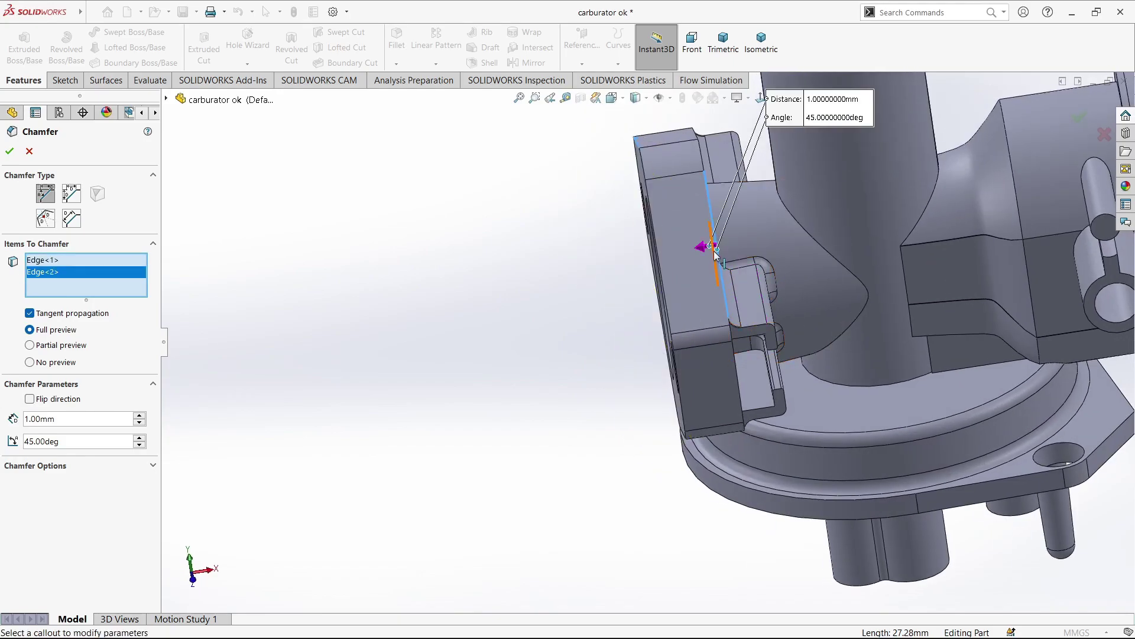
click(714, 248)
mouse_move(714, 249)
middle_down()
mouse_move(589, 256)
mouse_move(624, 359)
middle_up()
click(579, 262)
key(Return)
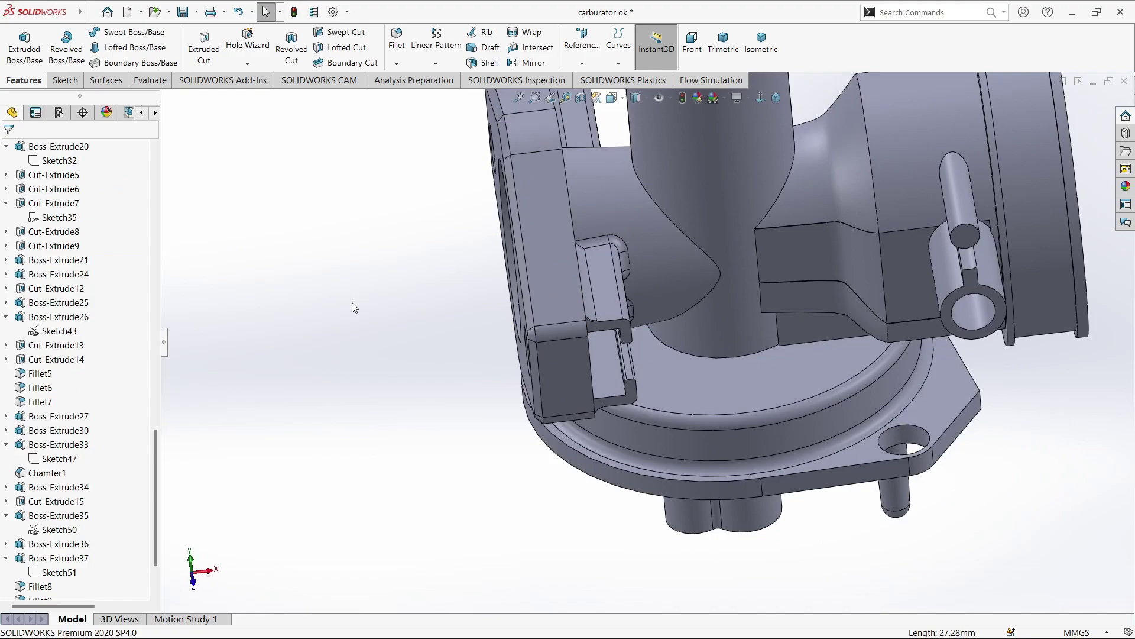
mouse_move(352, 307)
middle_down()
mouse_move(582, 354)
mouse_move(462, 248)
mouse_move(451, 256)
middle_up()
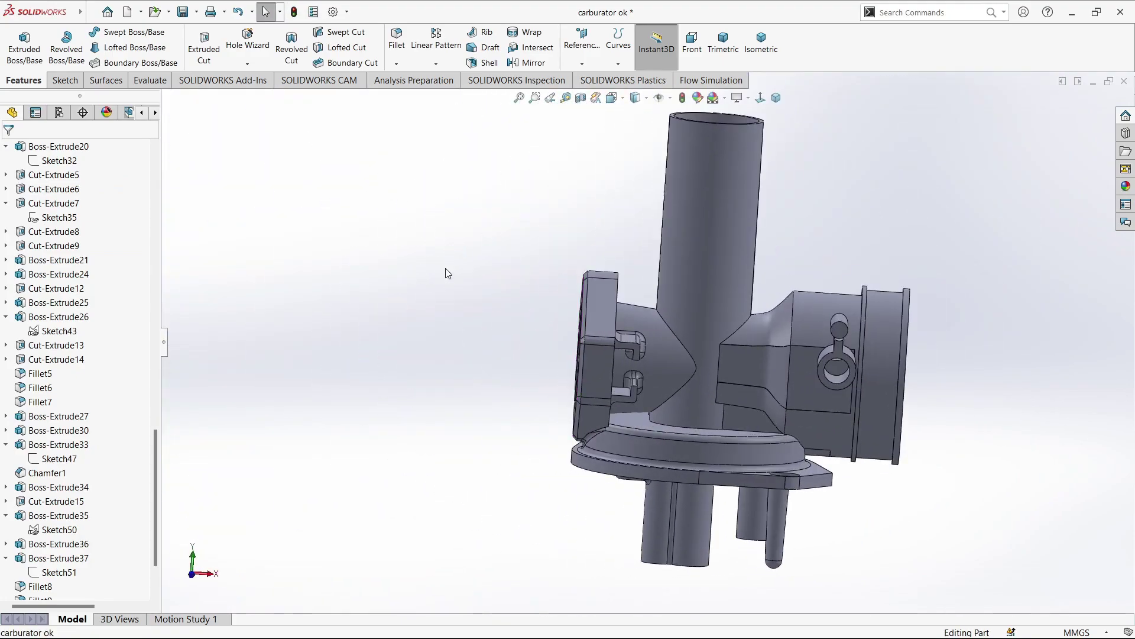
key(ctrl+7)
- Add a symmetric fillet to the flange-to-body edge
click(618, 286)
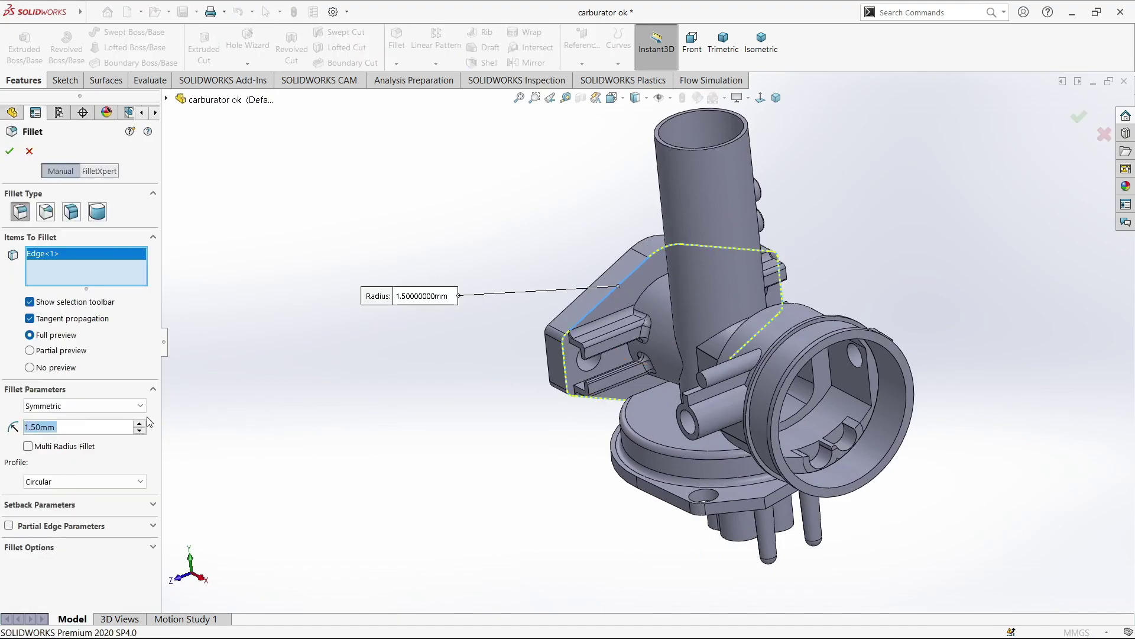
click(54, 431)
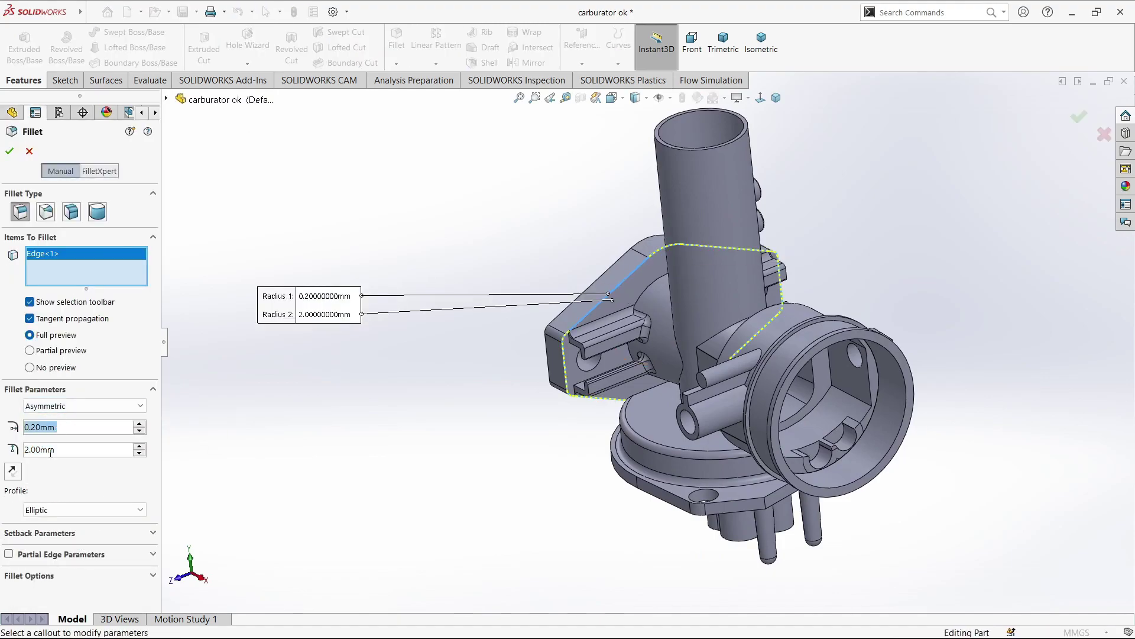
scroll(732, 450, down, 4)
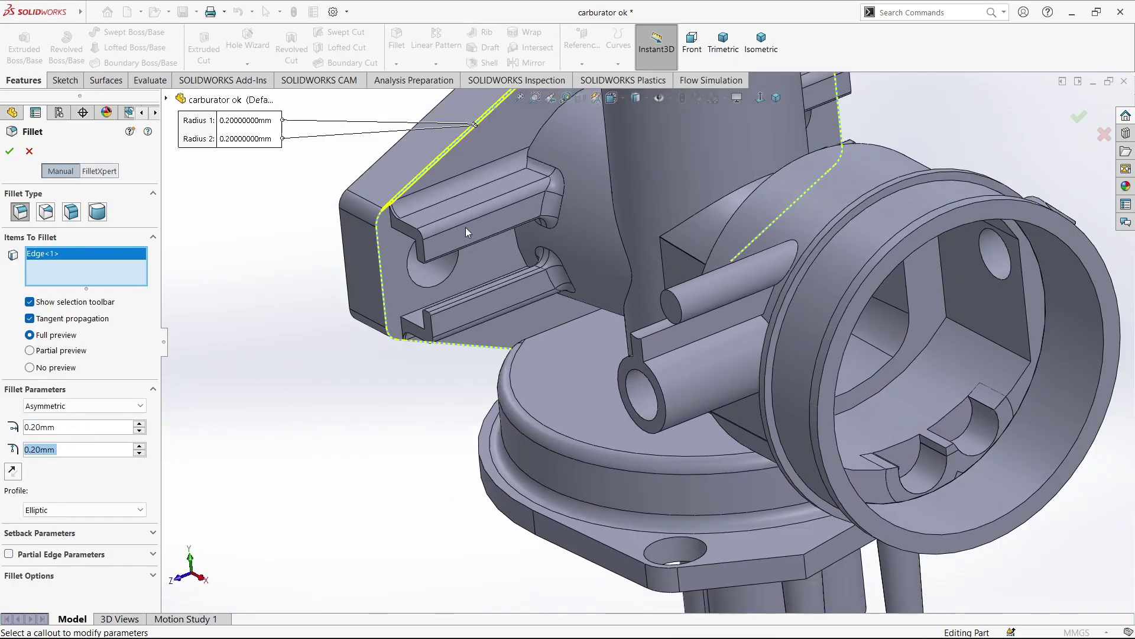
middle_drag(418, 232, 337, 289)
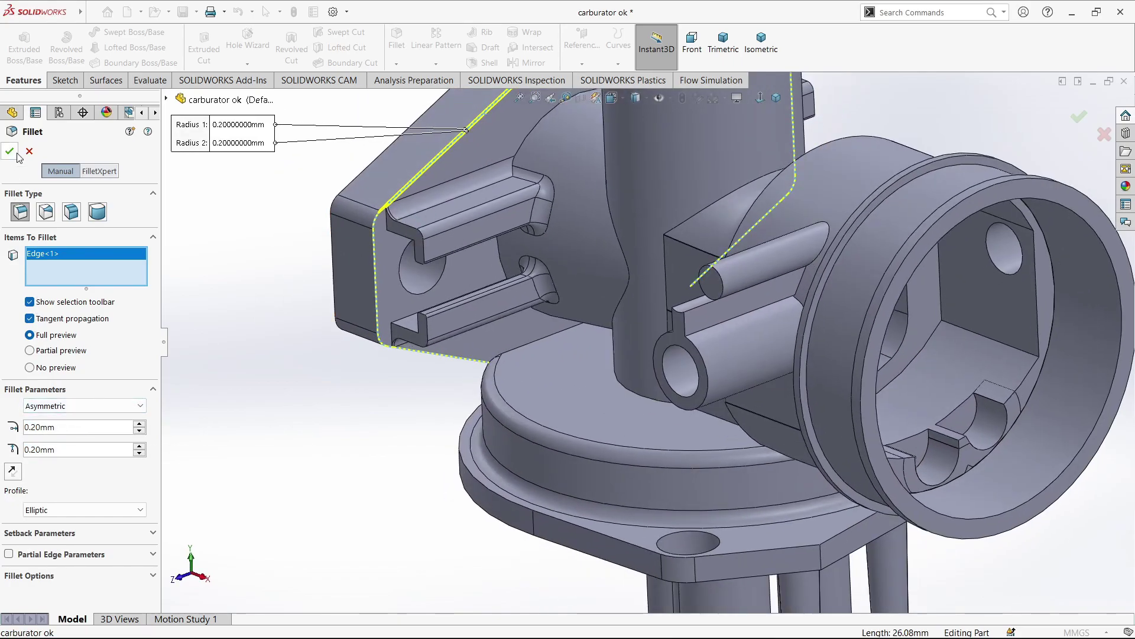
click(62, 406)
key(Return)
scroll(460, 367, down, 6)
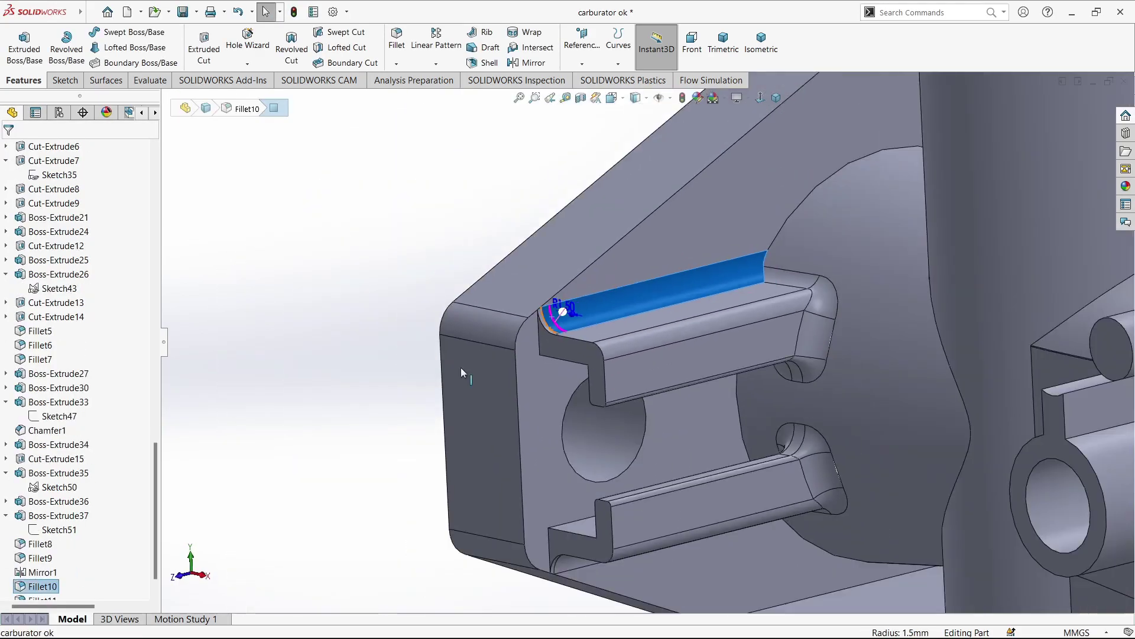
scroll(461, 373, up, 2)
scroll(40, 579, down, 1)
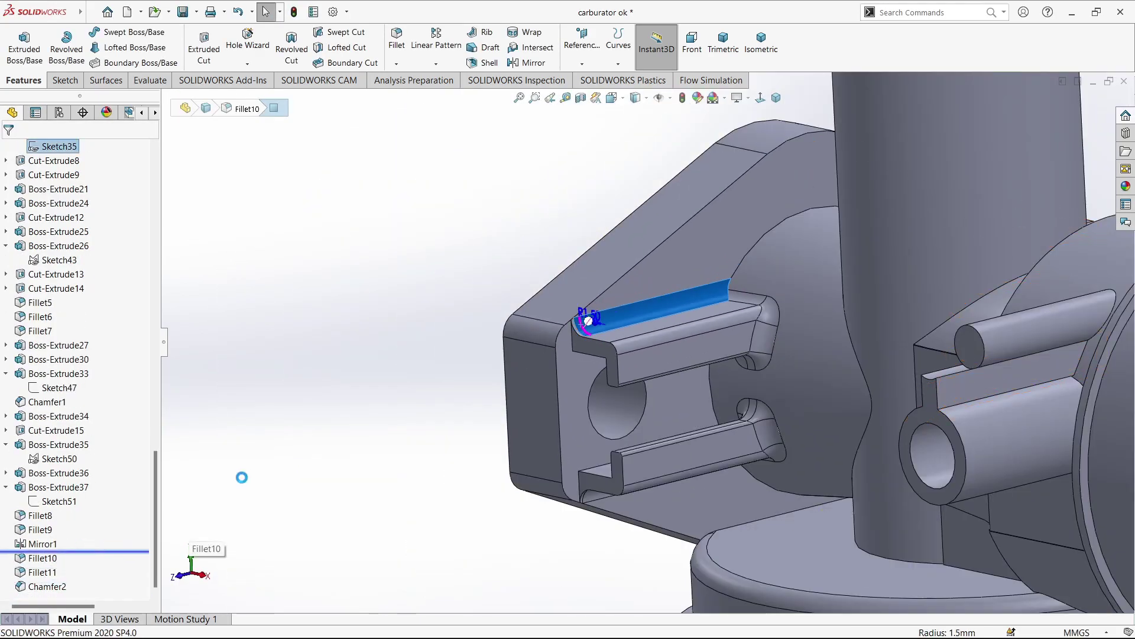
- Change the flange rim fillet to 0.5 mm and roll history to the end
click(397, 39)
click(615, 283)
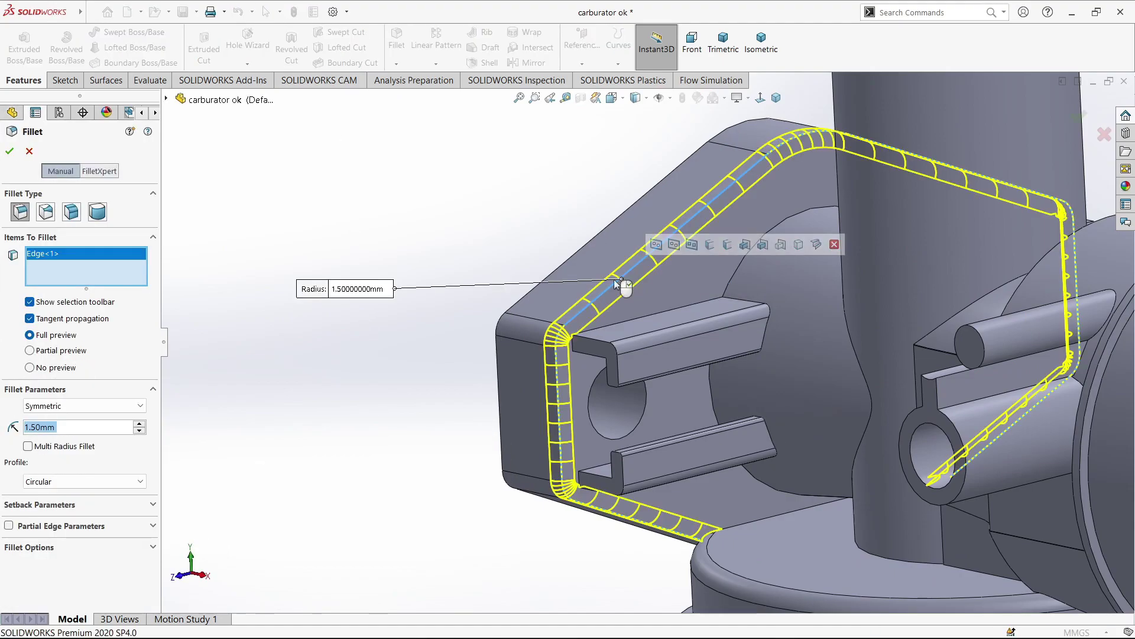
text(0.5)
key(Return)
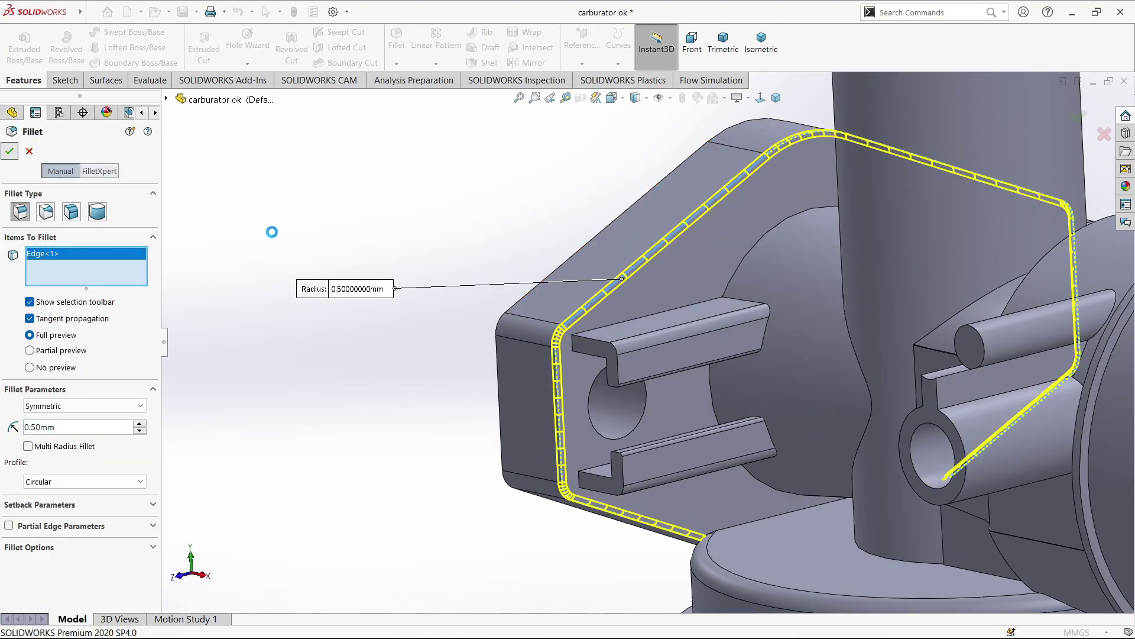
scroll(71, 547, down, 1)
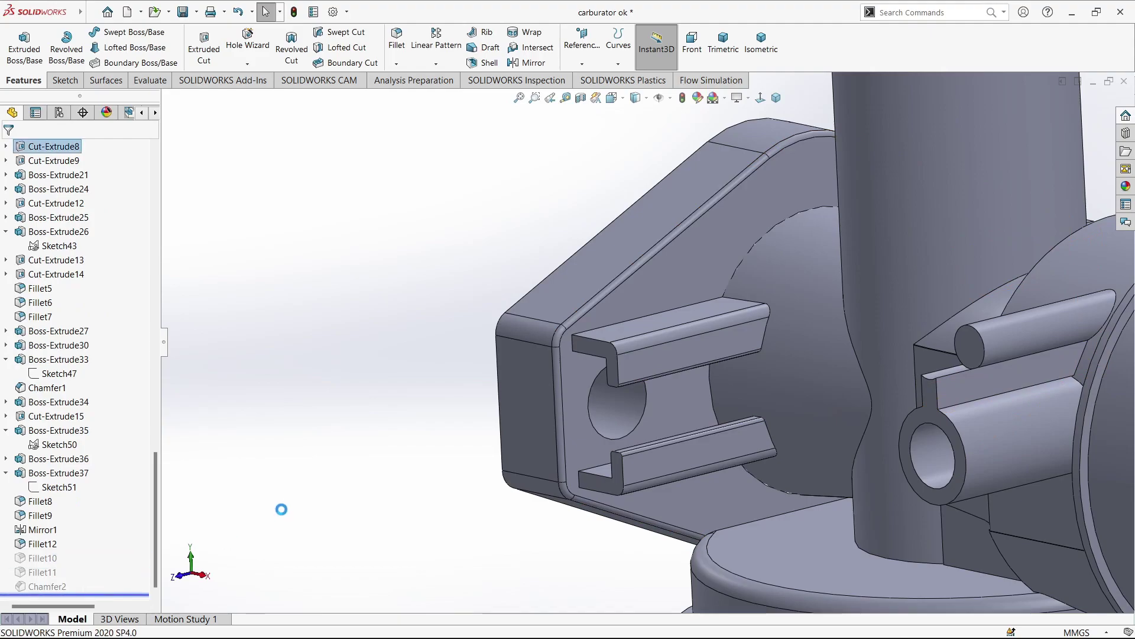
mouse_move(680, 350)
middle_down()
mouse_move(757, 416)
mouse_move(647, 470)
middle_up()
click(37, 584)
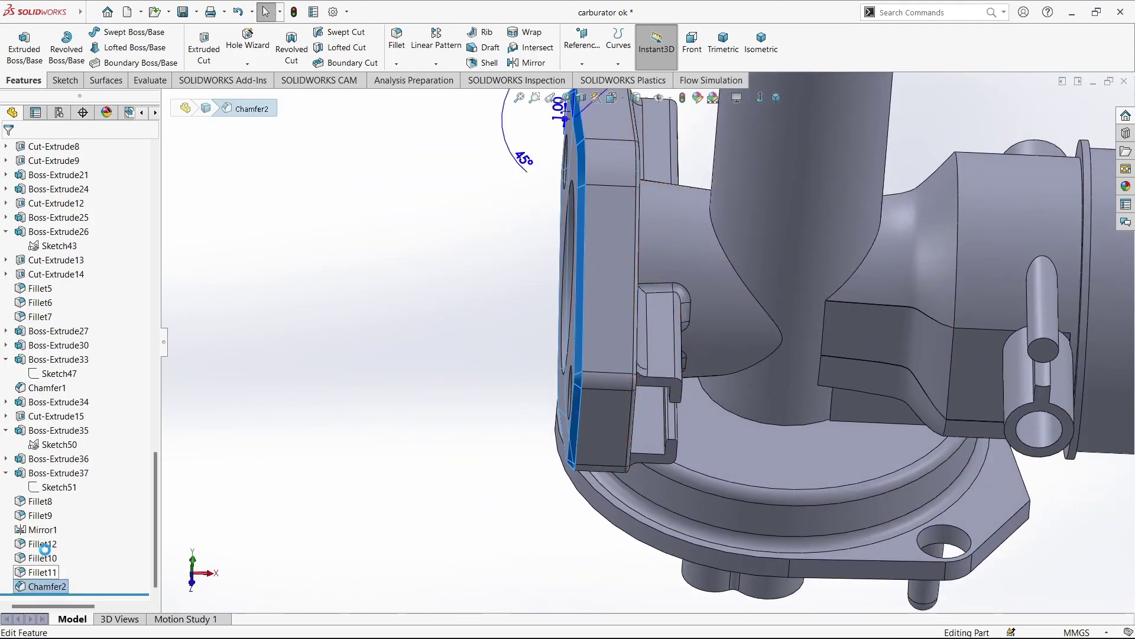
click(32, 539)
key(Escape)
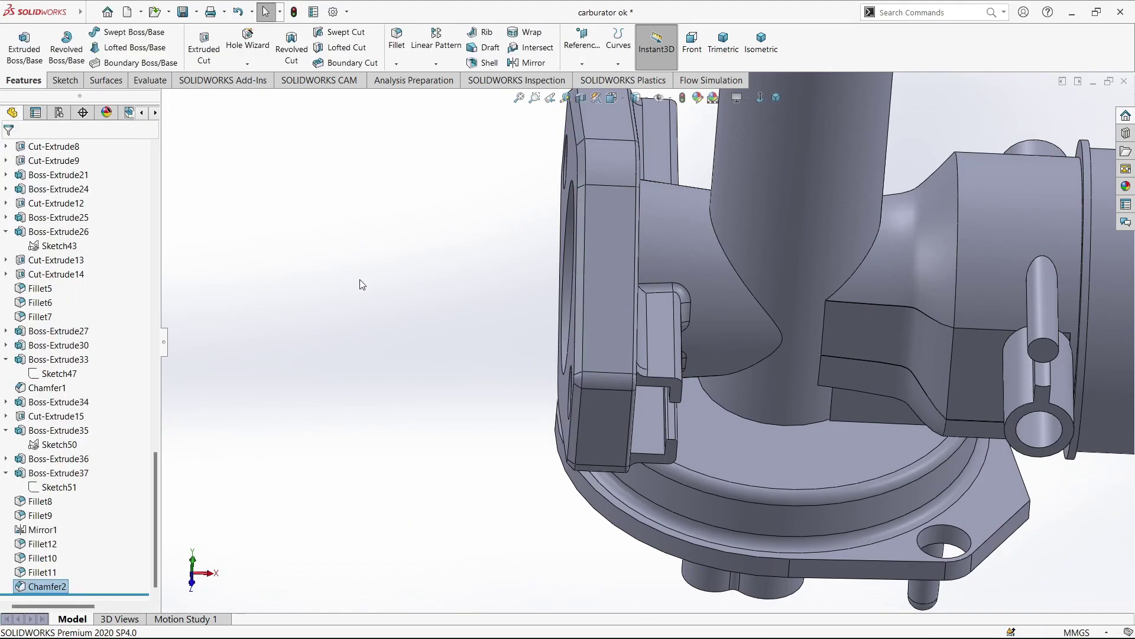
middle_drag(375, 292, 683, 387)
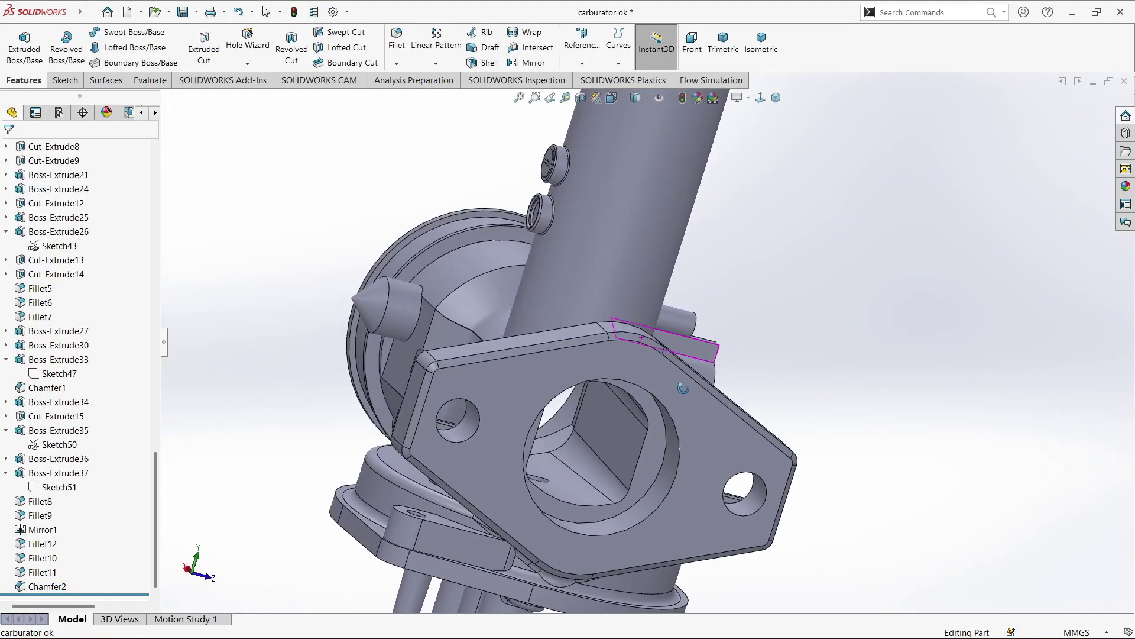
mouse_move(684, 389)
middle_down()
mouse_move(627, 375)
mouse_move(587, 409)
mouse_move(764, 401)
mouse_move(583, 398)
mouse_move(875, 397)
mouse_move(871, 384)
middle_up()
scroll(587, 409, down, 5)
scroll(839, 355, down, 3)
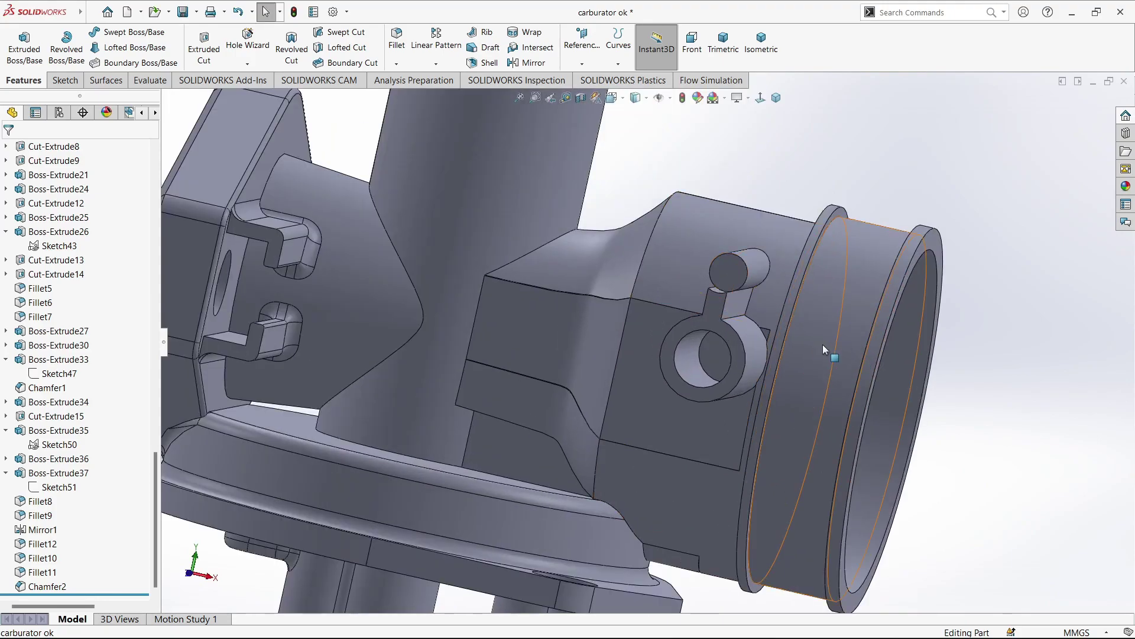
click(822, 344)
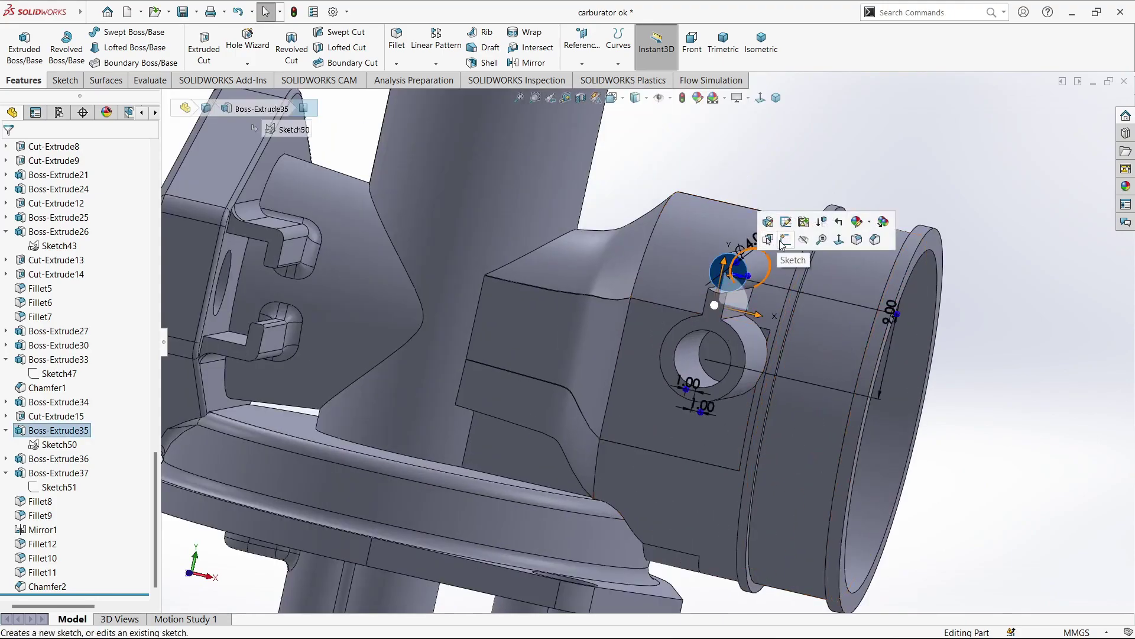
- Sketch a circle on the pin's end face, centred on the pin, dimensioned to Ø1 mm
click(776, 242)
click(135, 34)
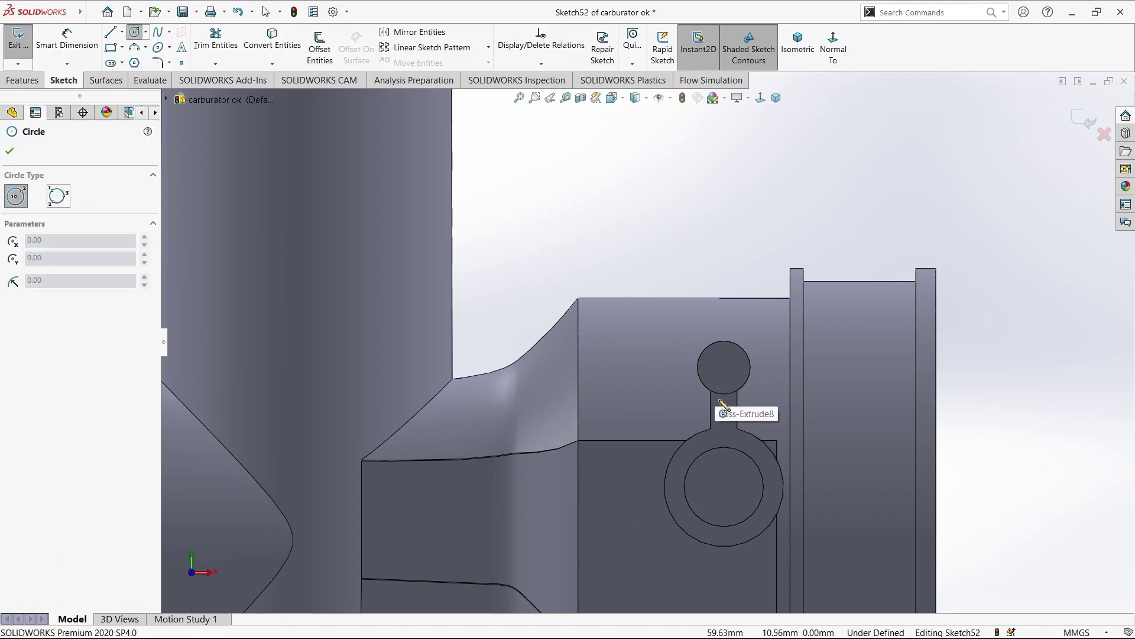
click(725, 367)
key(Escape)
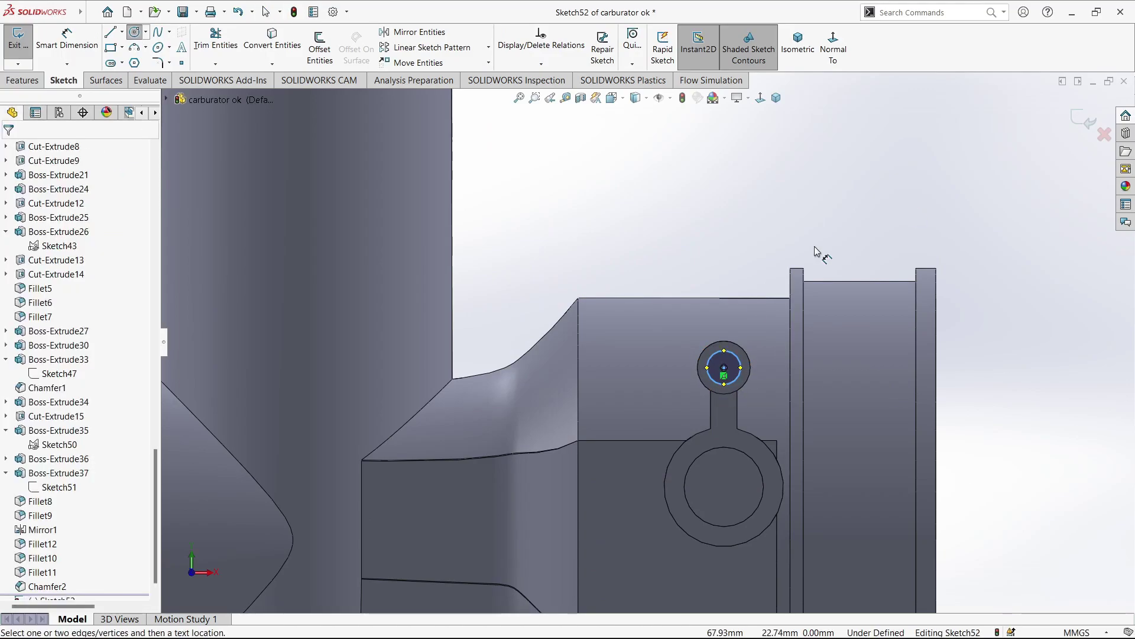
click(724, 351)
double_click(735, 244)
text(2.5)
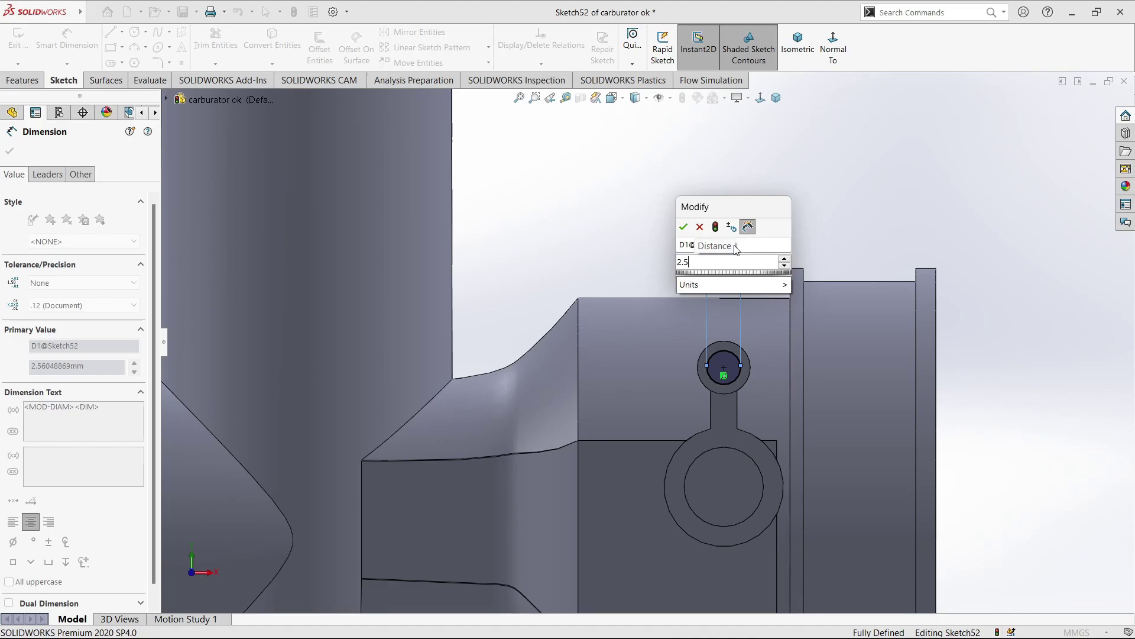
key(BackSpace)
key(BackSpace)
key(BackSpace)
text(1)
key(Return)
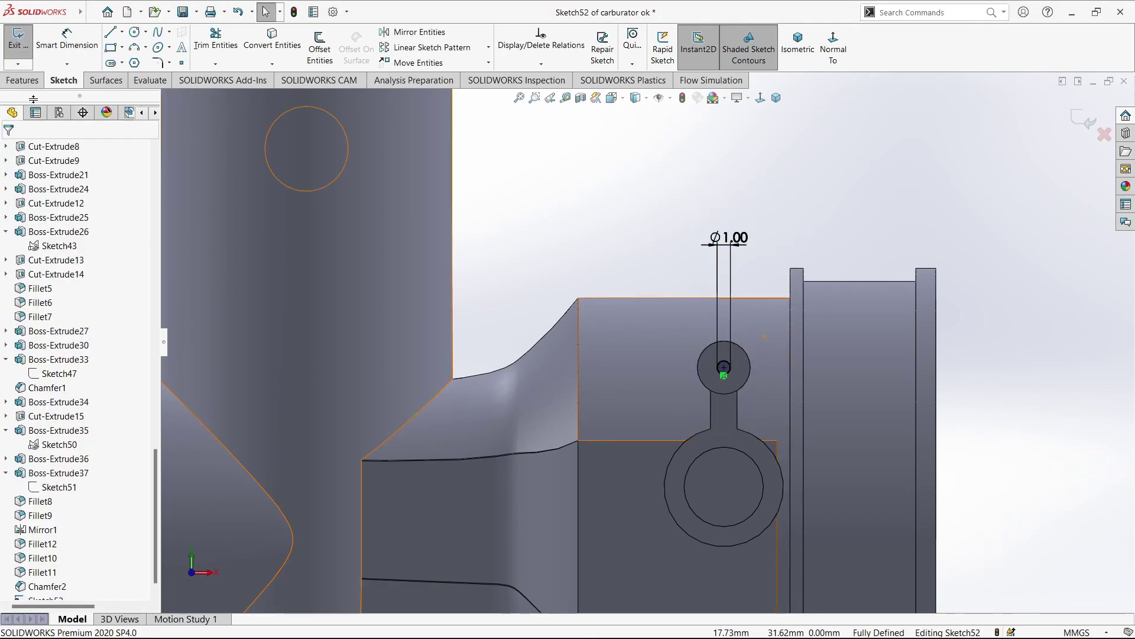
- Cut the Ø1 circle 13 mm deep into the pin with a blind Extruded Cut
click(24, 80)
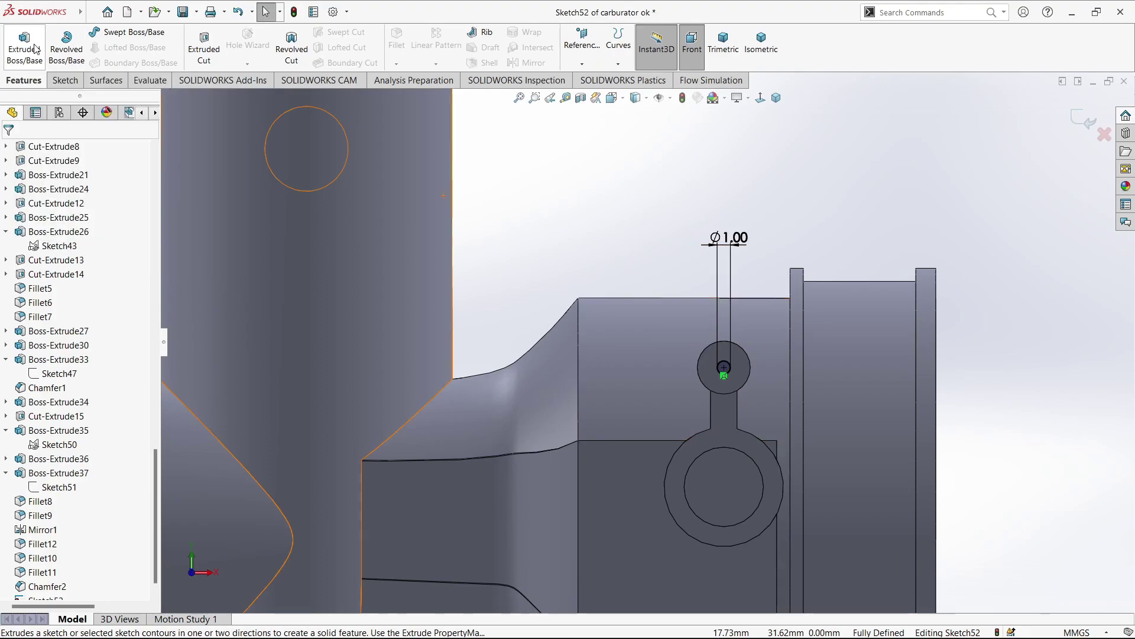
click(35, 49)
click(29, 151)
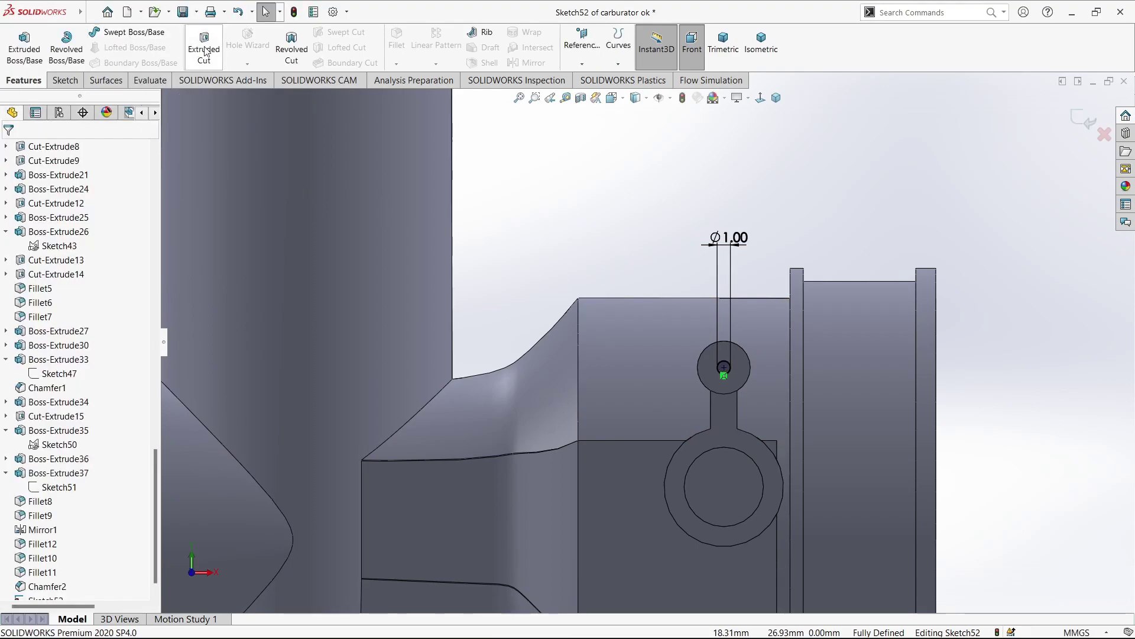
click(204, 49)
click(729, 363)
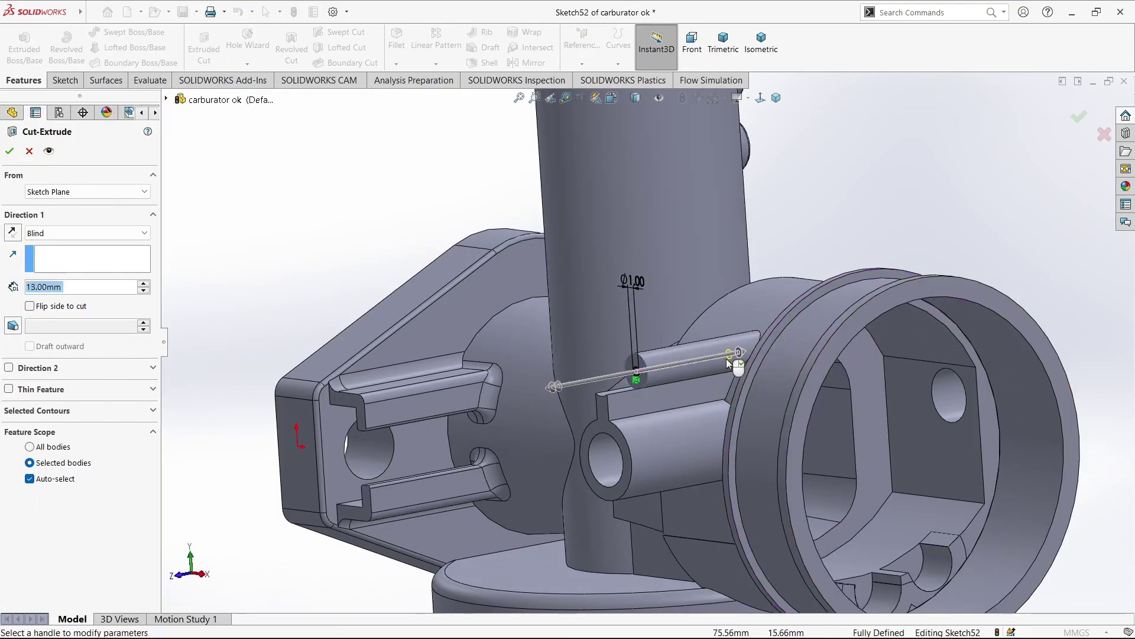
key(Return)
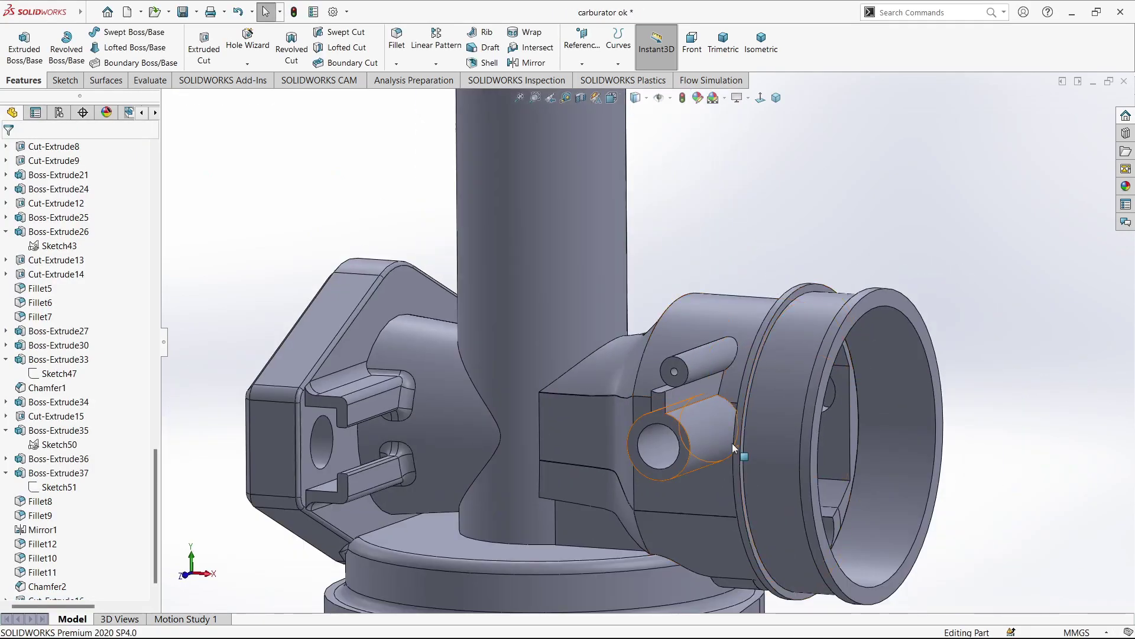
- Apply a 10 mm fillet to the throttle block-to-intake tube edge, then view from the front
middle_drag(732, 442, 716, 455)
scroll(717, 455, up, 5)
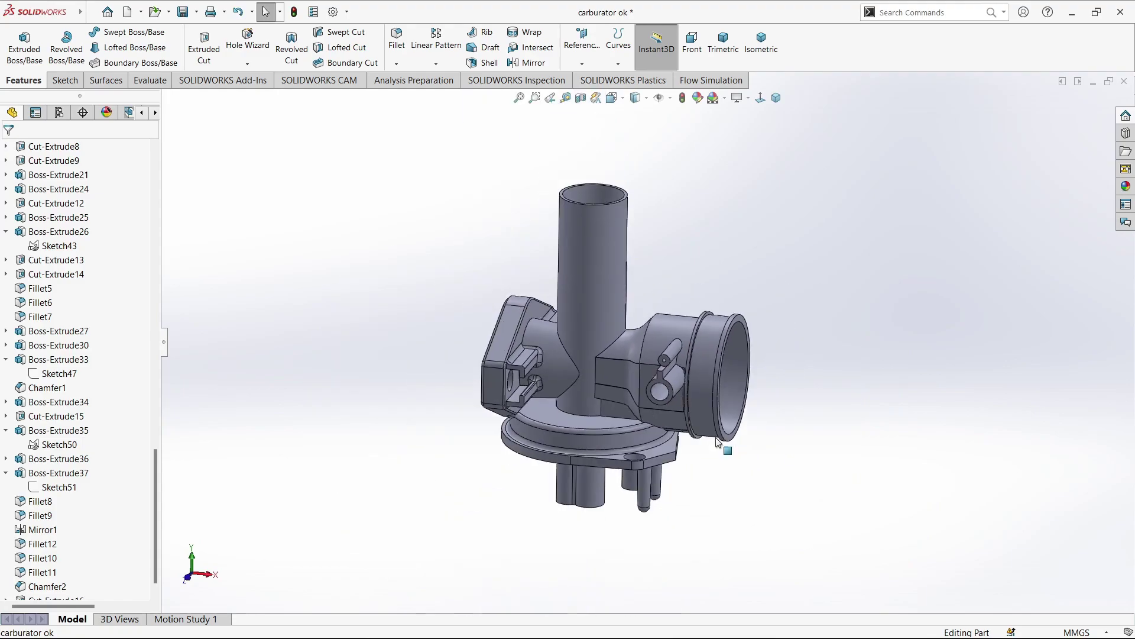
scroll(718, 459, down, 3)
scroll(608, 260, down, 1)
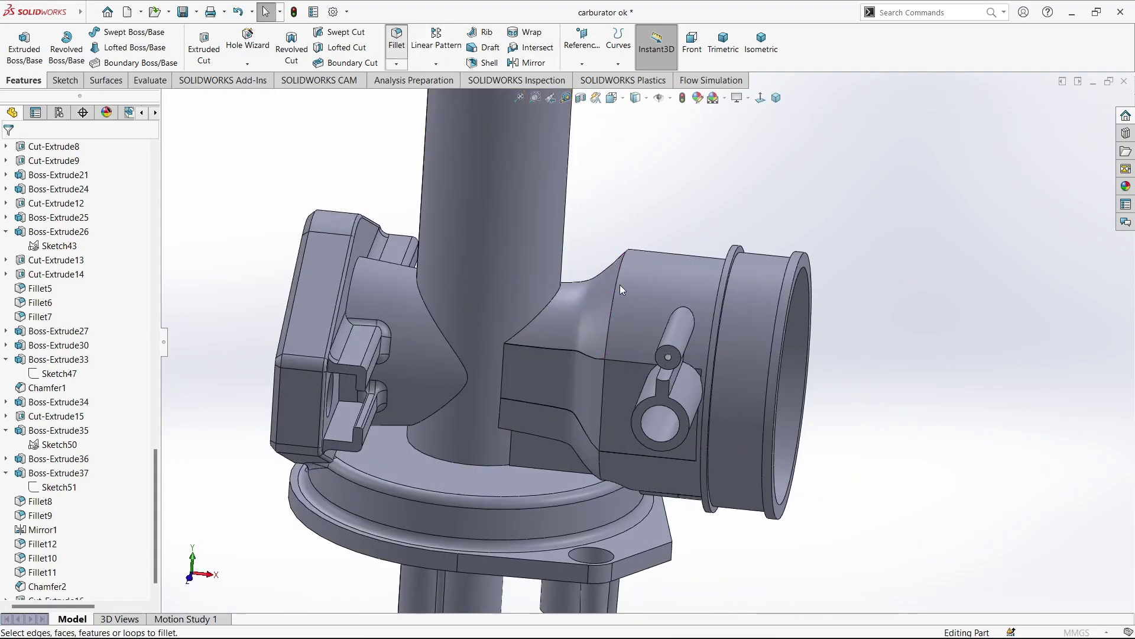
click(620, 285)
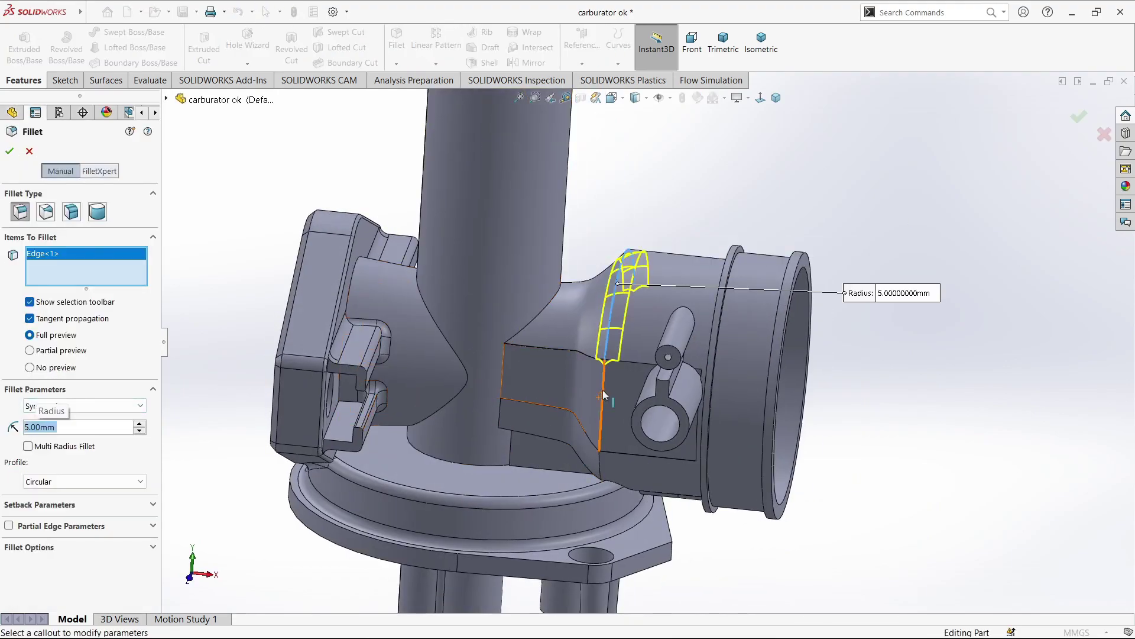
mouse_move(603, 391)
middle_down()
mouse_move(629, 521)
mouse_move(740, 461)
middle_up()
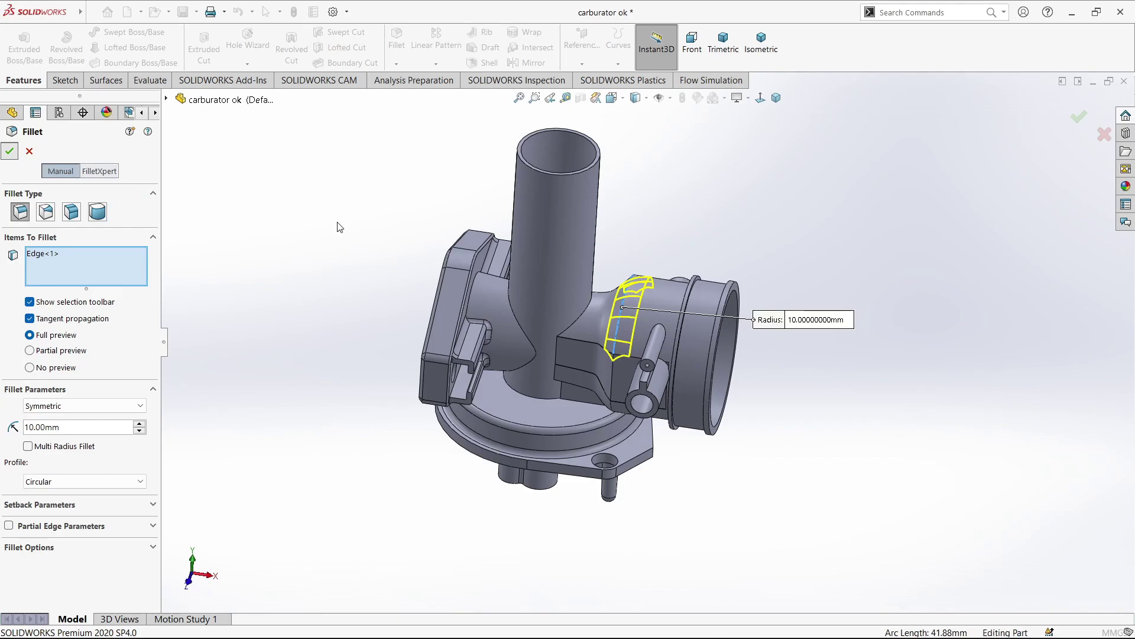
key(Return)
middle_drag(627, 242, 637, 391)
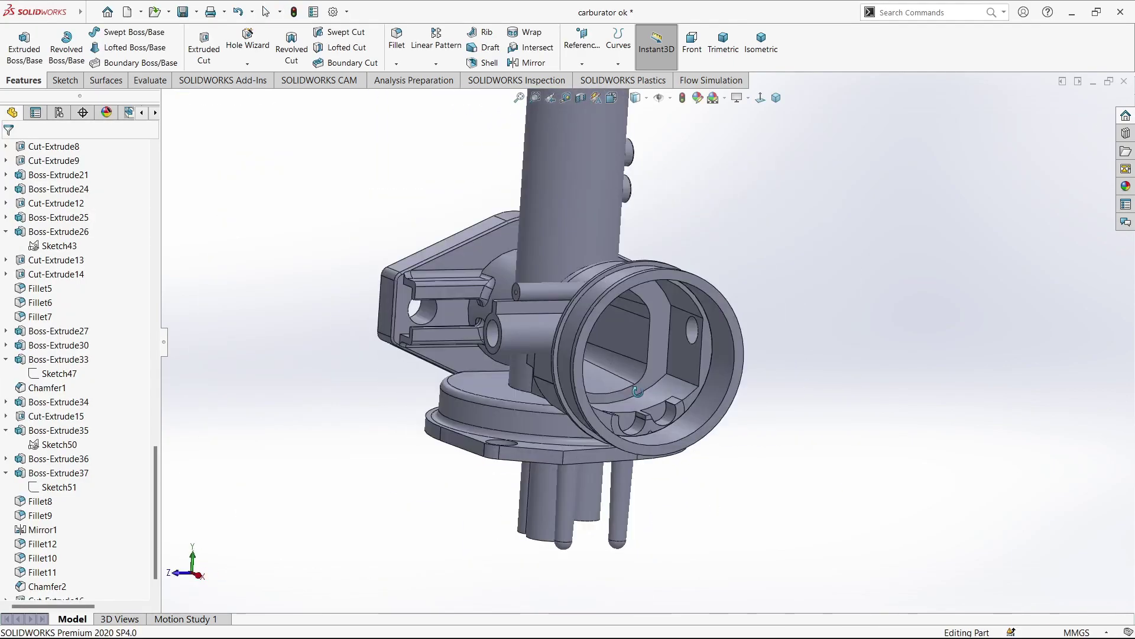
key(ctrl+1)
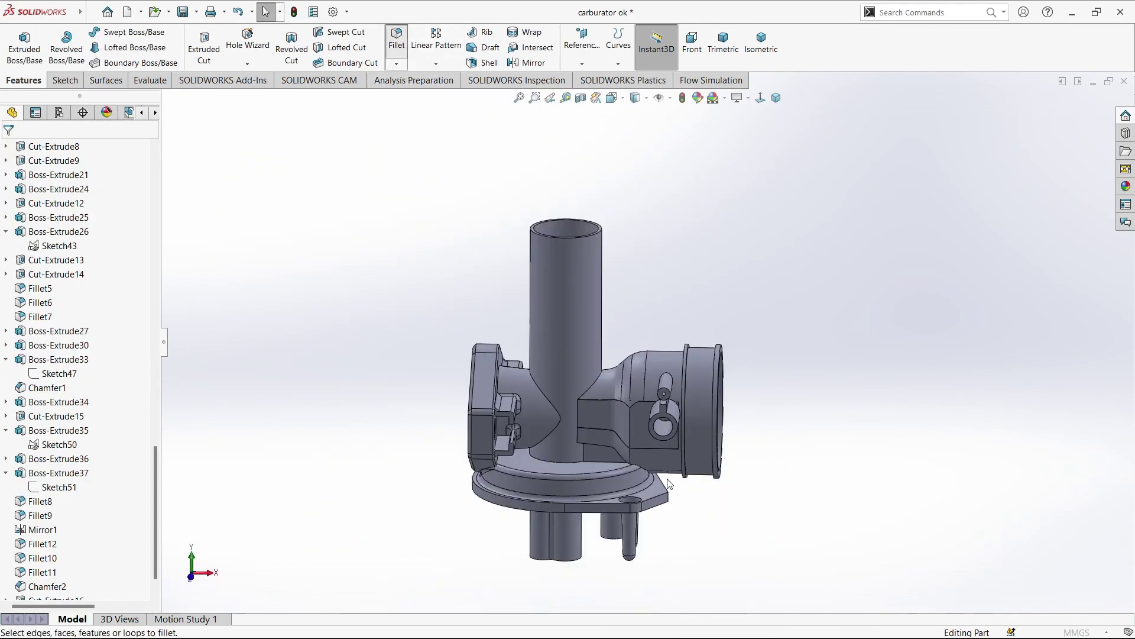
- Select the vertical edges beside the lug plate and the block's top edge for the fillet
click(629, 424)
scroll(640, 450, down, 5)
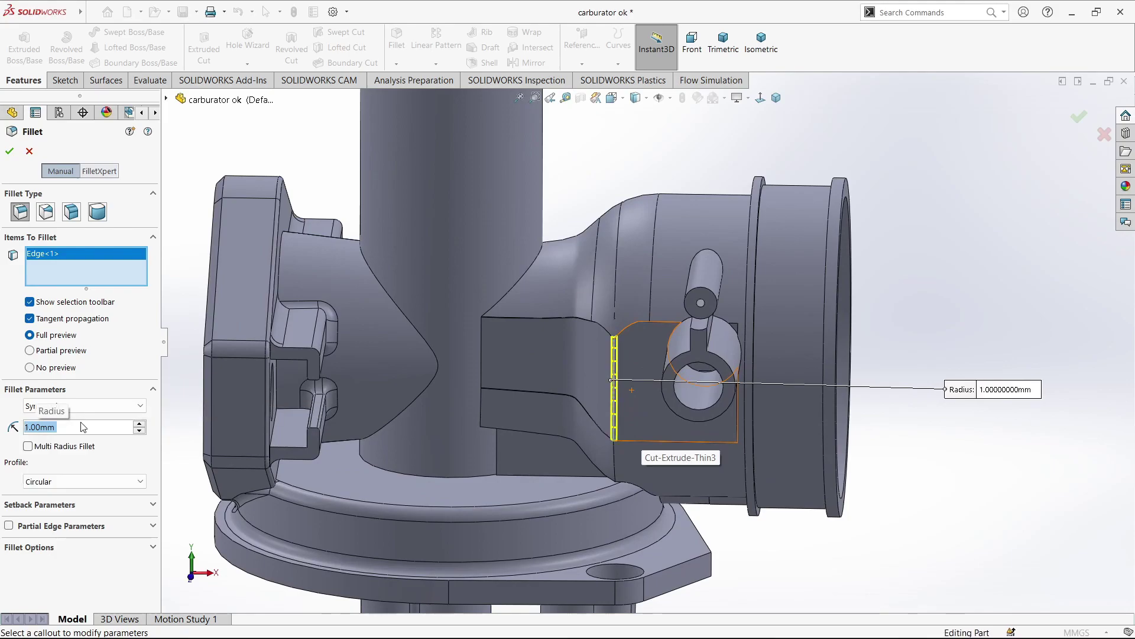
scroll(590, 480, down, 3)
click(592, 473)
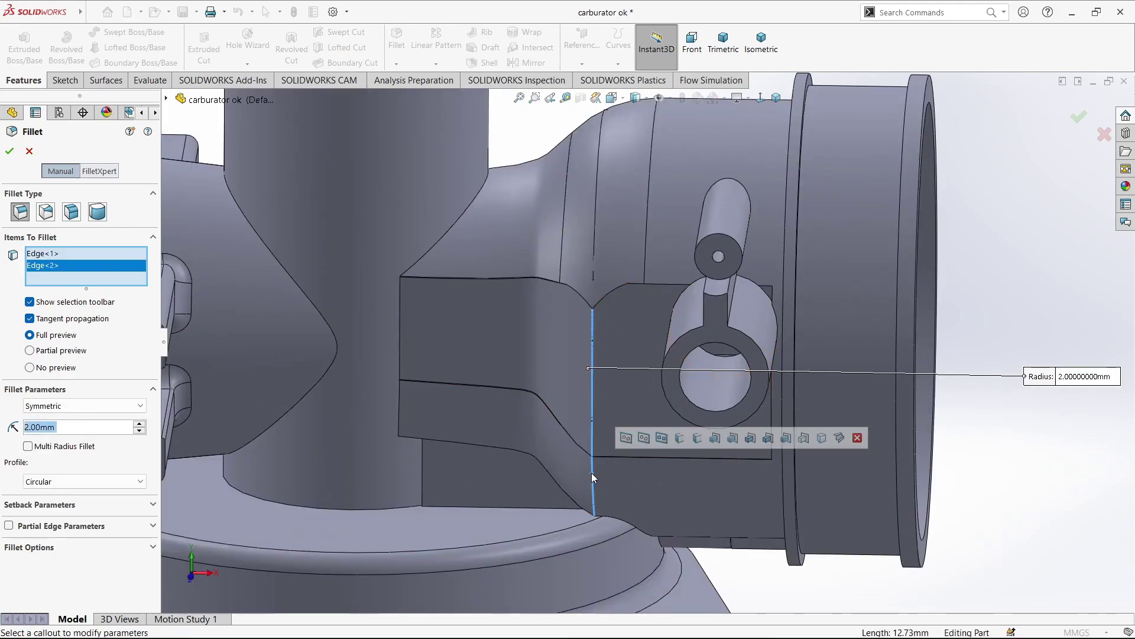
click(528, 278)
scroll(618, 313, up, 3)
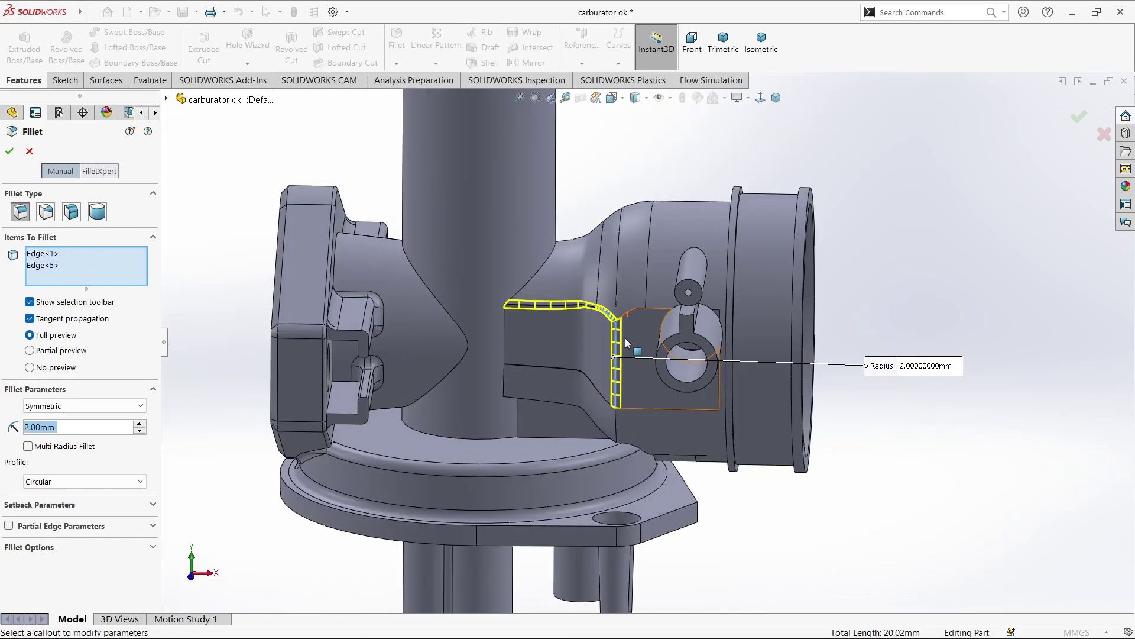
scroll(625, 338, down, 10)
click(660, 393)
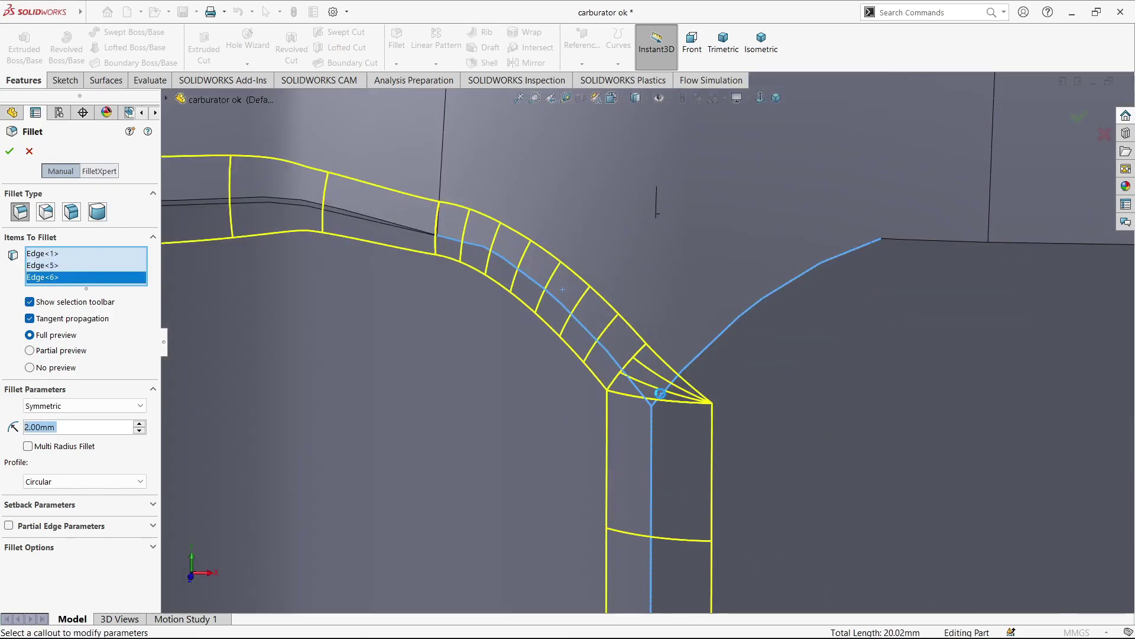
click(660, 393)
- Add the two matching boss transition edges and accept the 2 mm fillet
scroll(660, 392, up, 5)
mouse_move(661, 393)
middle_down()
mouse_move(841, 434)
mouse_move(806, 486)
middle_up()
scroll(842, 438, up, 5)
scroll(711, 236, down, 8)
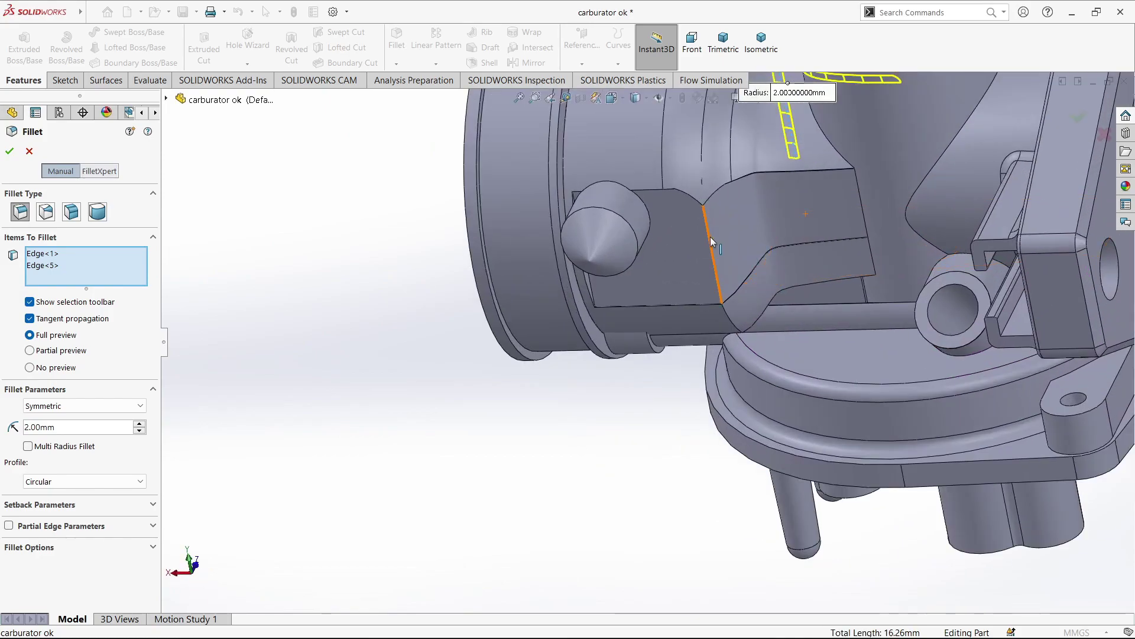
click(735, 185)
click(722, 186)
scroll(722, 187, up, 5)
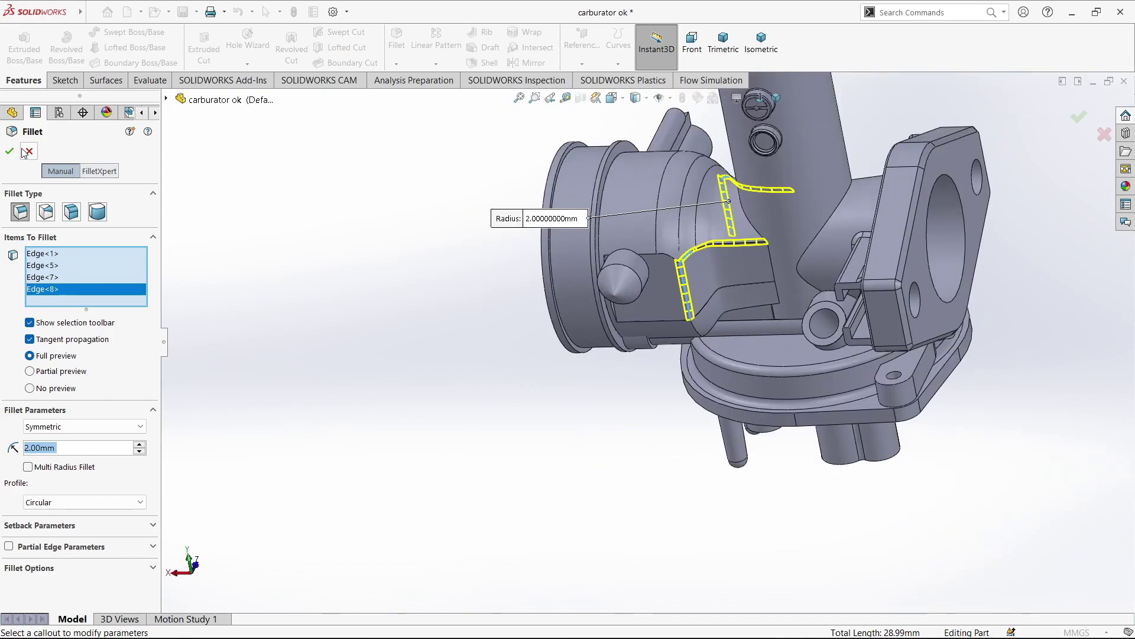
key(Return)
- Trim Fillet14 back to four edges by deleting the surplus edge entries
scroll(810, 317, down, 3)
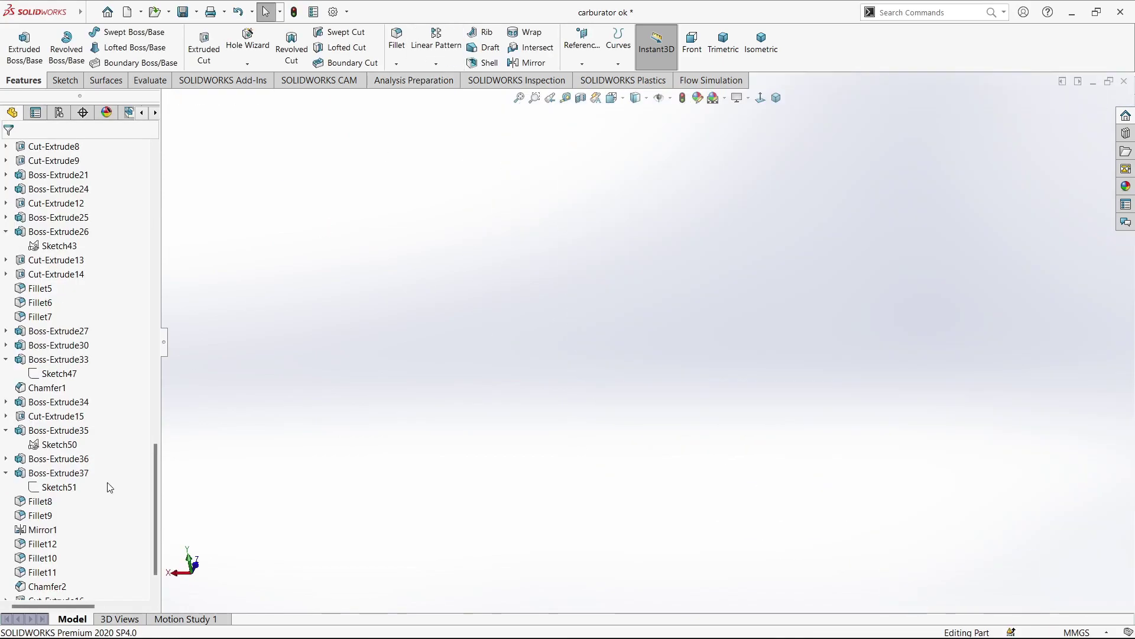
scroll(810, 317, down, 3)
scroll(48, 584, down, 1)
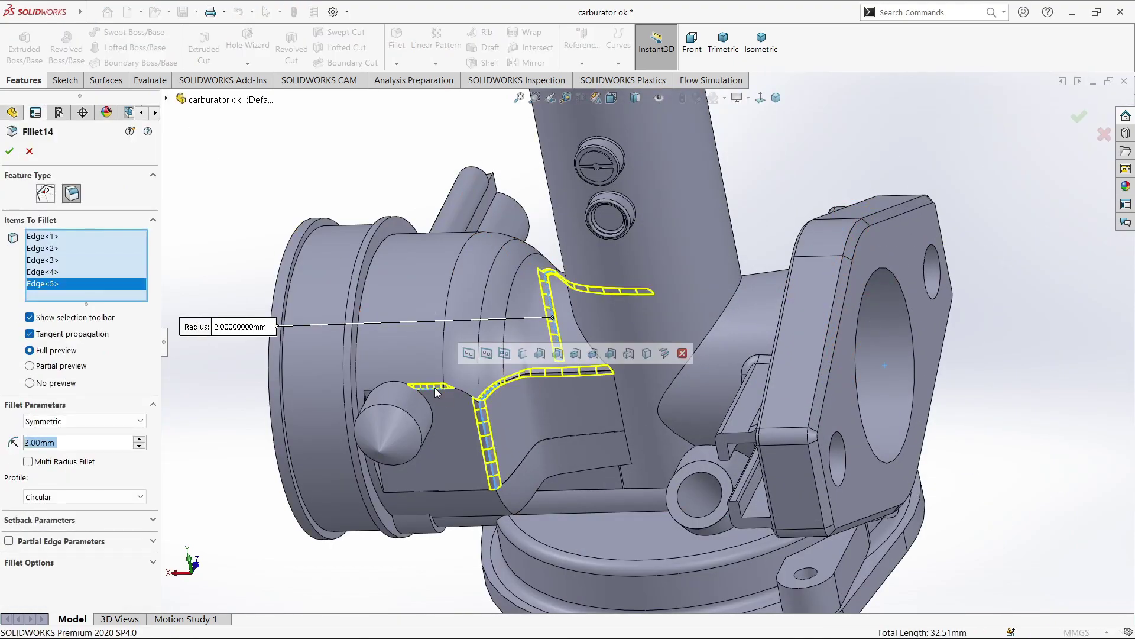
scroll(412, 482, down, 2)
click(428, 476)
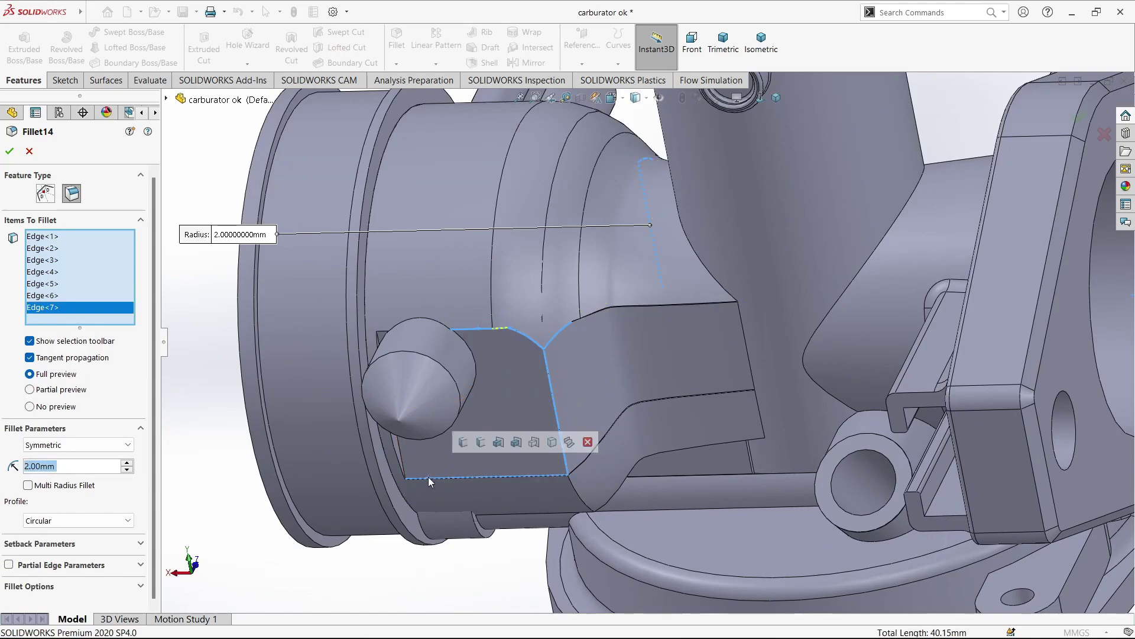
click(472, 478)
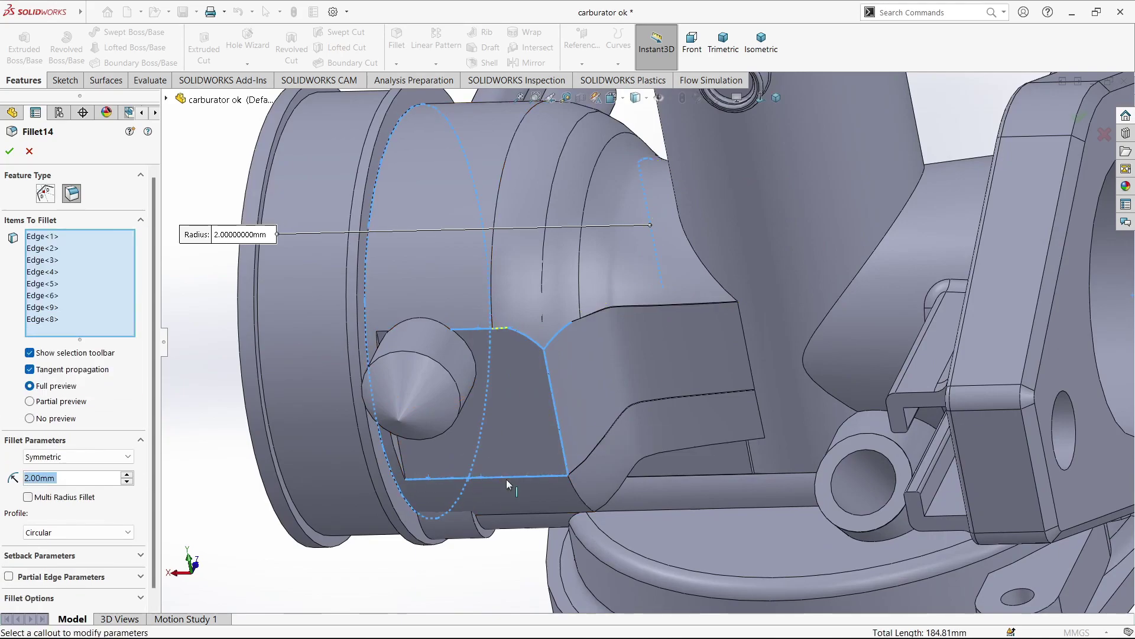
ctrl+click(42, 307)
right_click(94, 301)
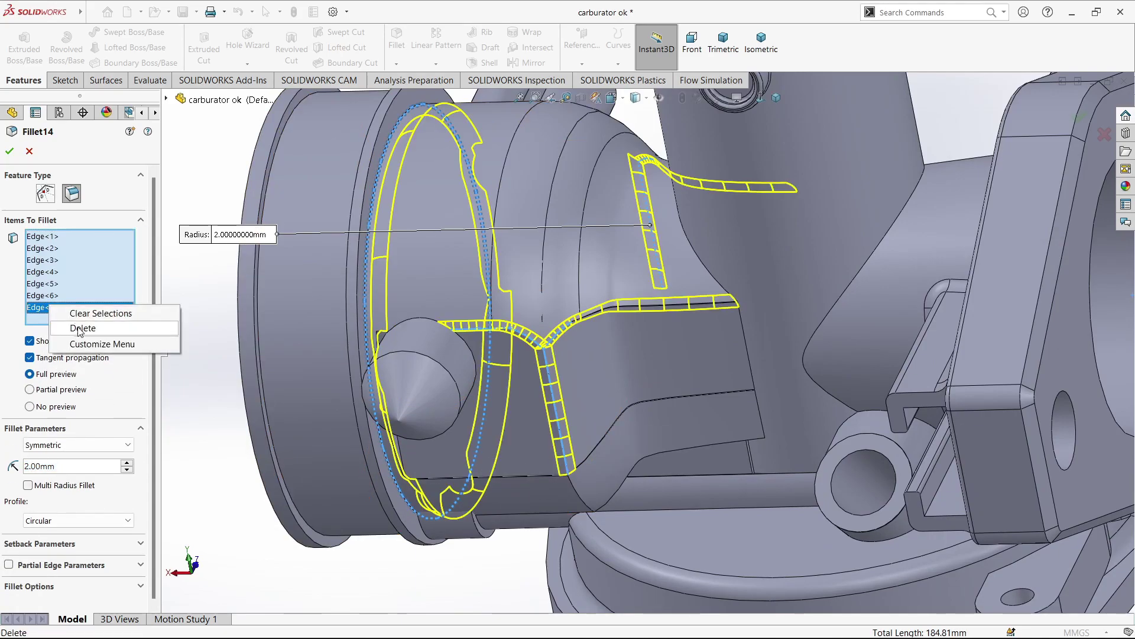
click(122, 325)
right_click(118, 298)
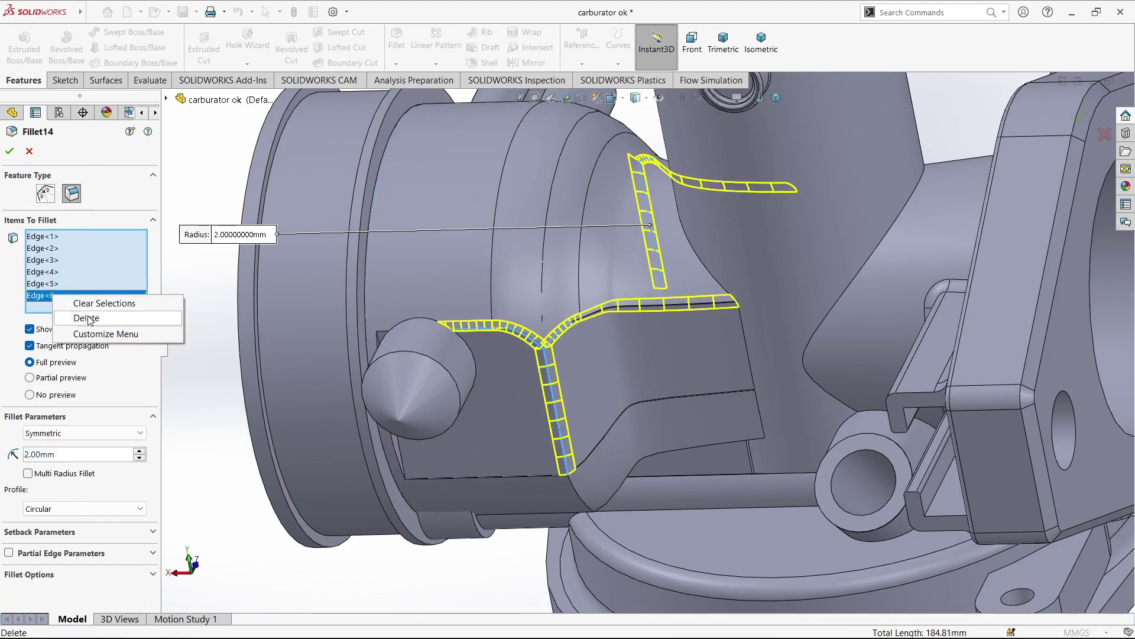
click(148, 317)
scroll(573, 397, up, 2)
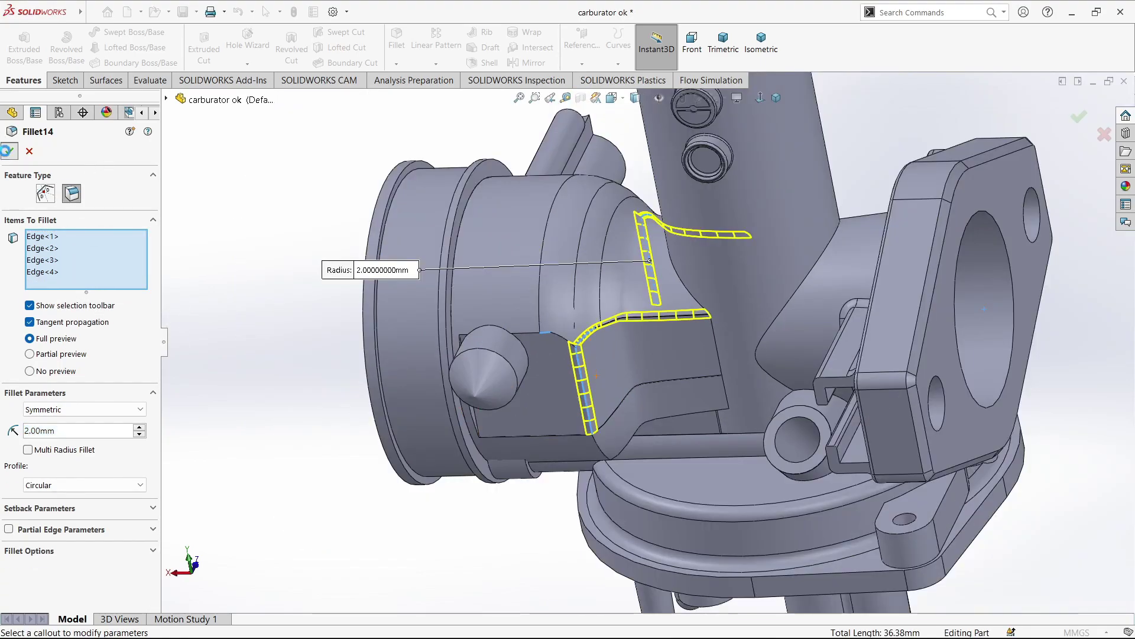
- Start a new fillet and pick the first edges beside the cone boss block
key(Return)
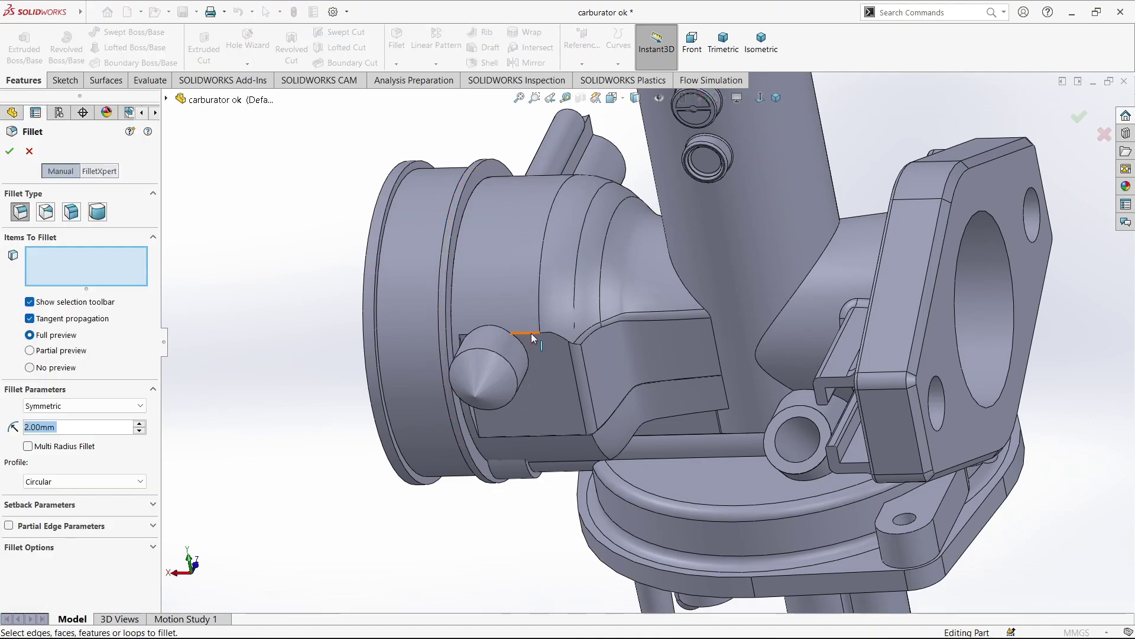
click(541, 328)
click(532, 439)
middle_drag(532, 438, 560, 398)
scroll(494, 246, down, 5)
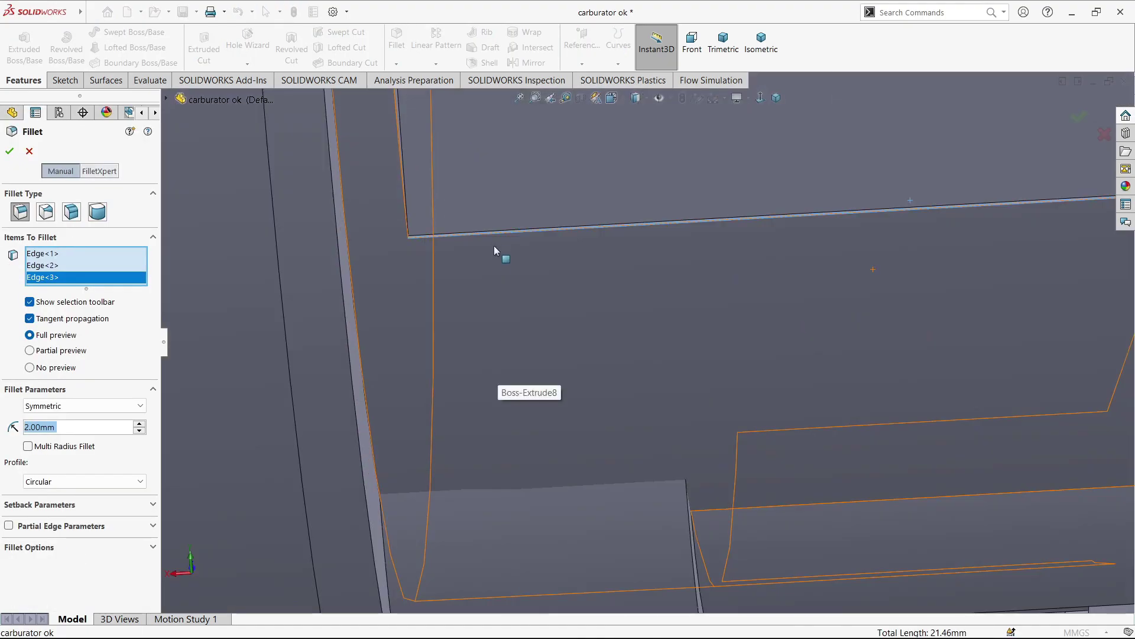
click(495, 233)
scroll(496, 232, up, 1)
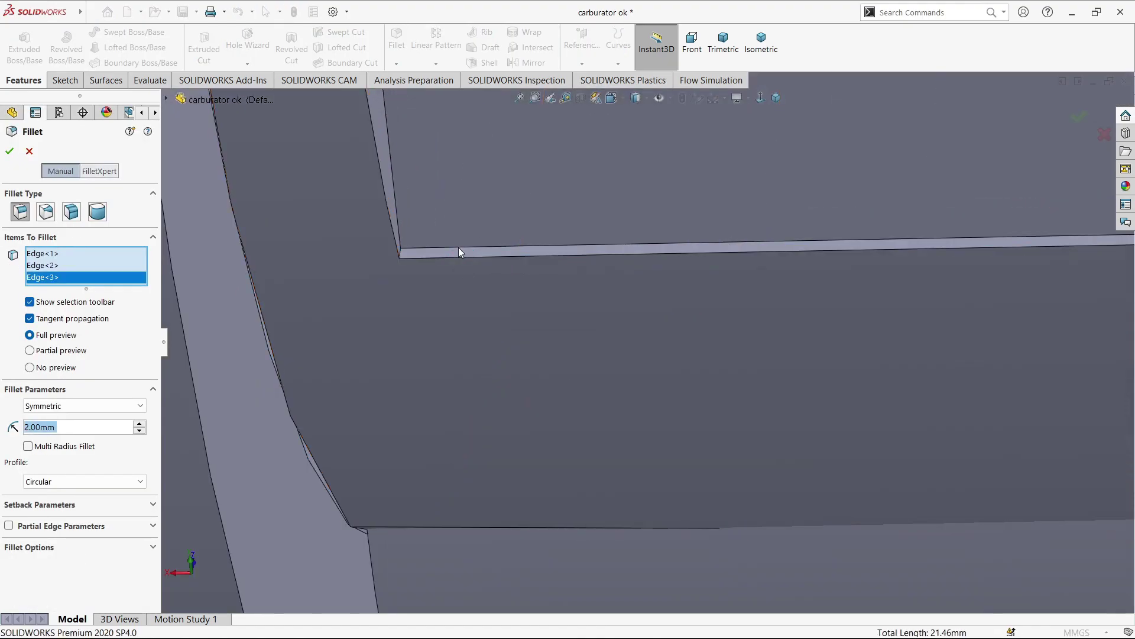
click(459, 247)
- Add the block's top edge to the fillet, dropping unwanted edge picks
scroll(459, 247, up, 5)
mouse_move(857, 355)
middle_down()
mouse_move(918, 283)
mouse_move(772, 207)
middle_up()
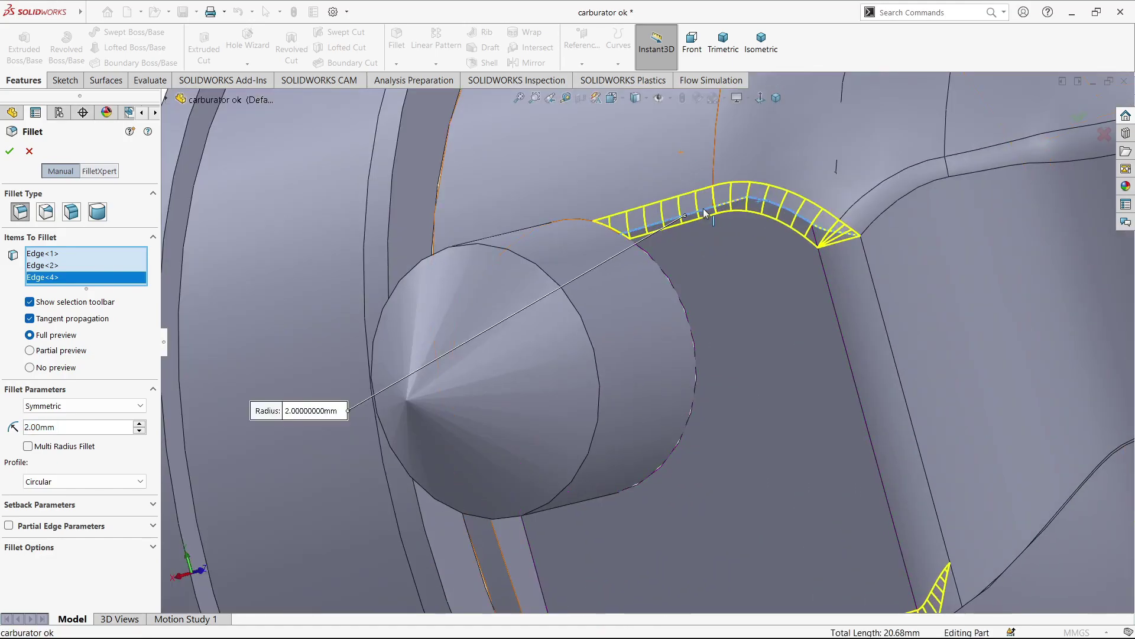
click(772, 207)
scroll(772, 207, up, 3)
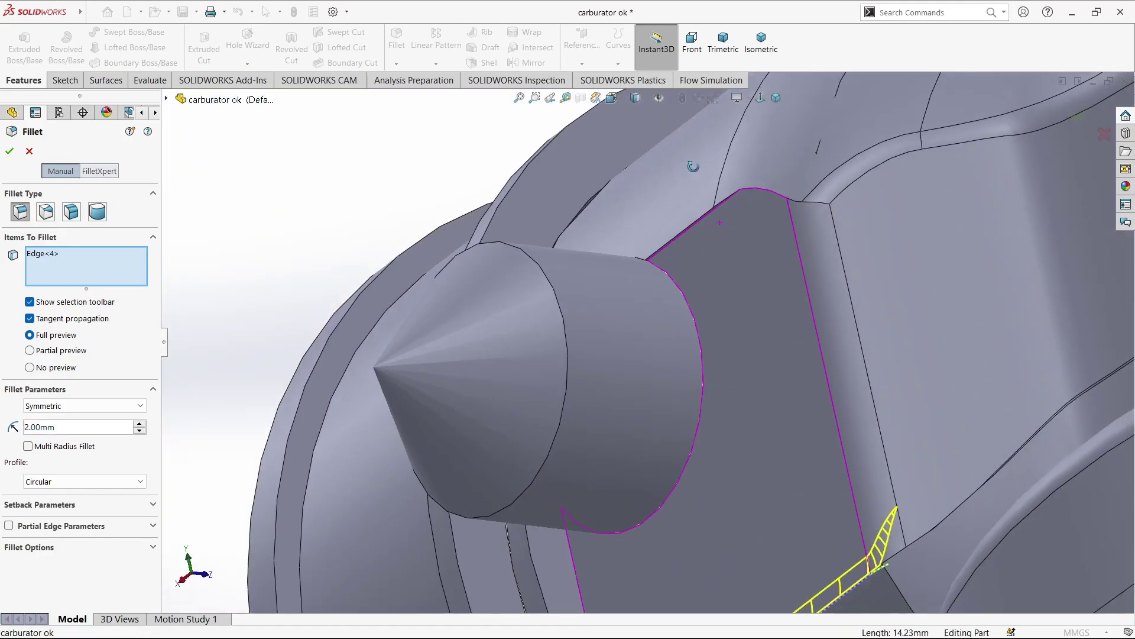
scroll(565, 212, down, 8)
click(545, 211)
scroll(544, 211, up, 5)
middle_drag(655, 314, 750, 578)
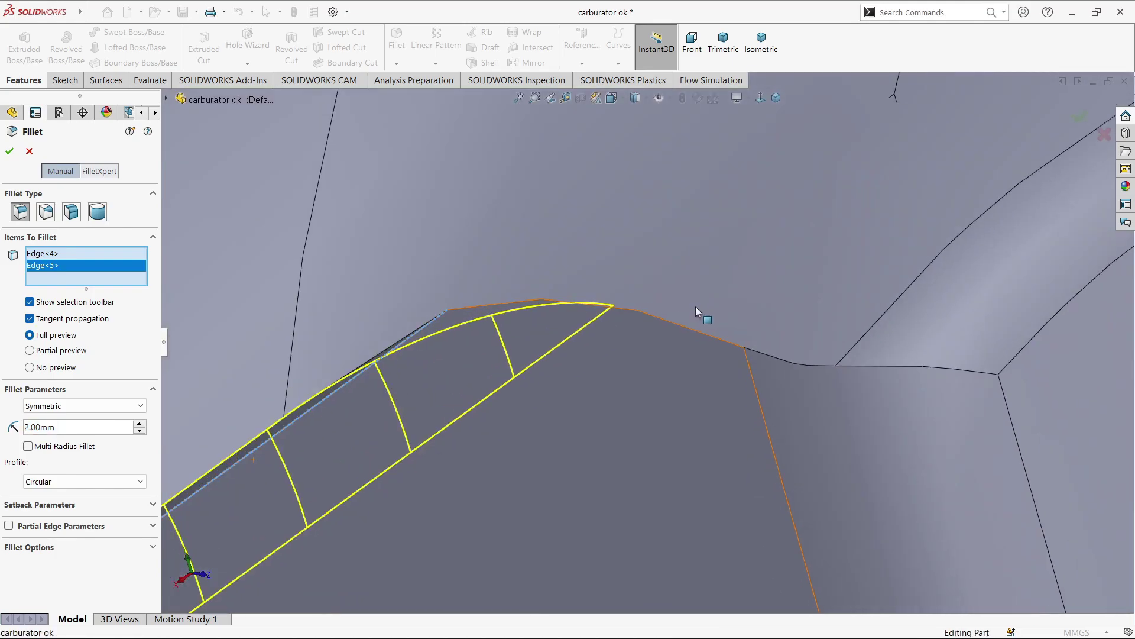
scroll(580, 485, down, 3)
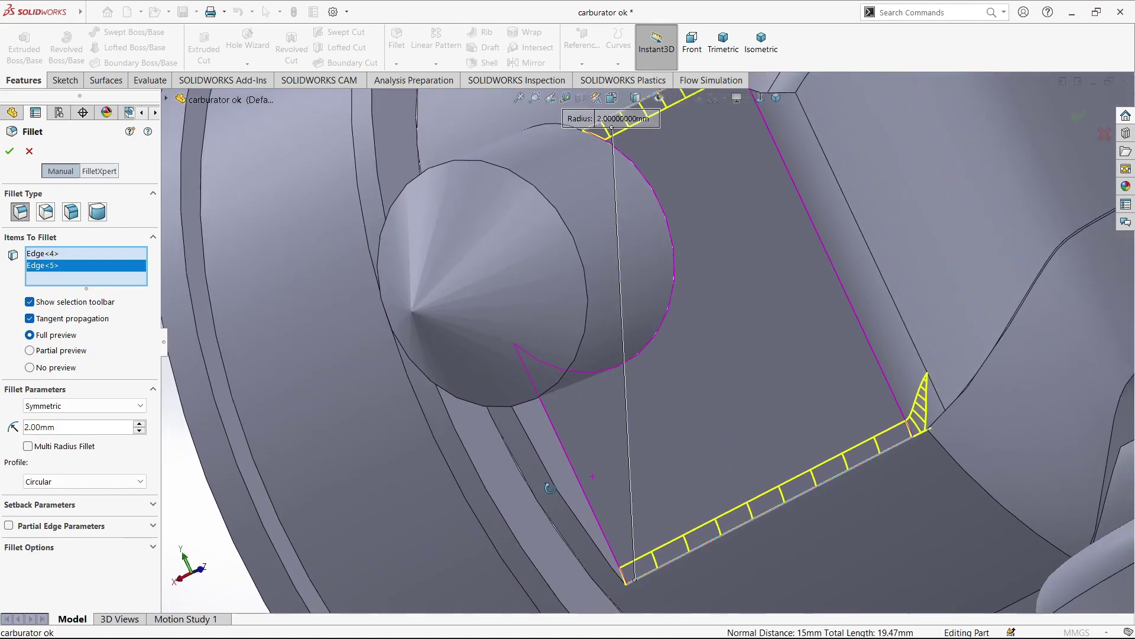
click(582, 490)
click(615, 502)
scroll(615, 502, up, 3)
- Add the small corner edge and apply a 1 mm radius to the three edges
mouse_move(623, 523)
middle_down()
mouse_move(585, 311)
mouse_move(555, 460)
middle_up()
scroll(563, 310, down, 3)
scroll(590, 166, down, 3)
scroll(590, 167, down, 3)
click(630, 313)
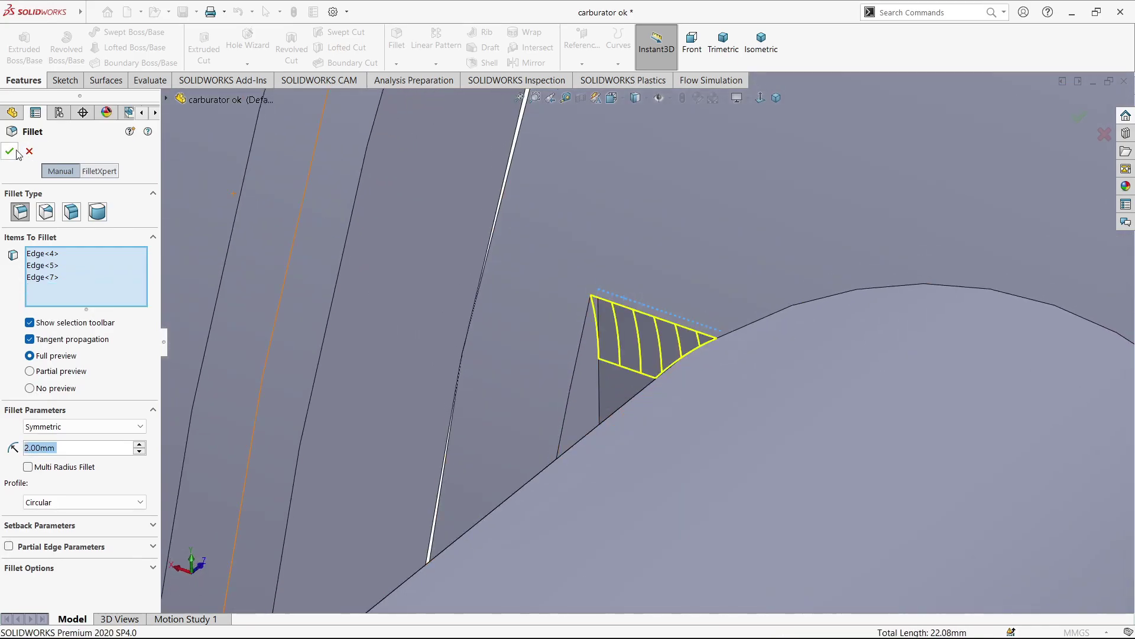
text(1)
key(Return)
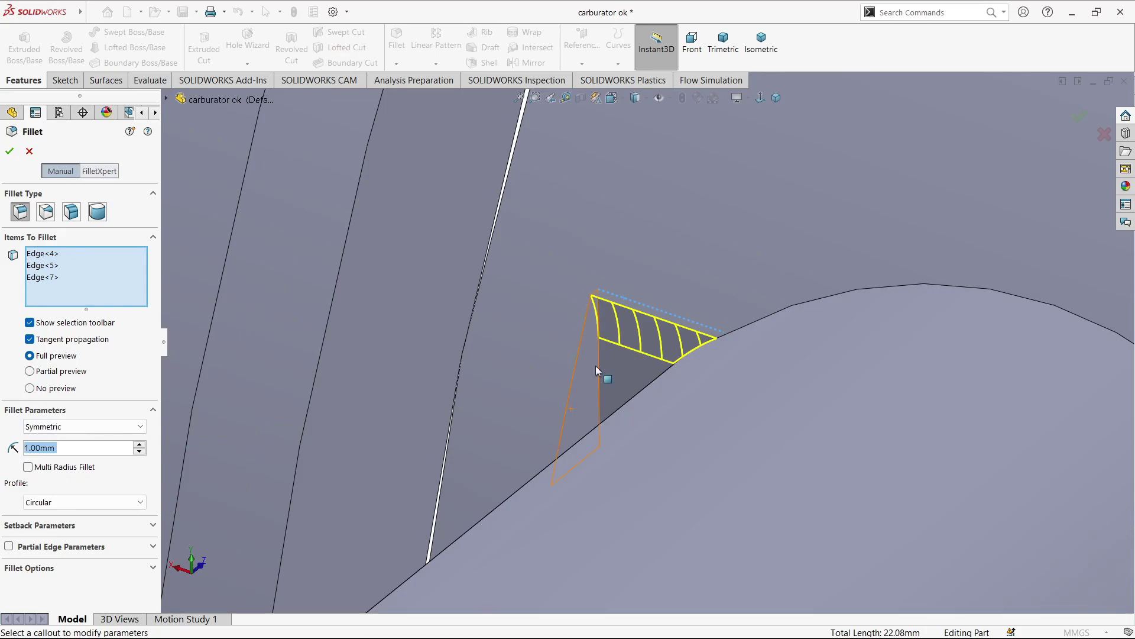
middle_drag(599, 358, 395, 340)
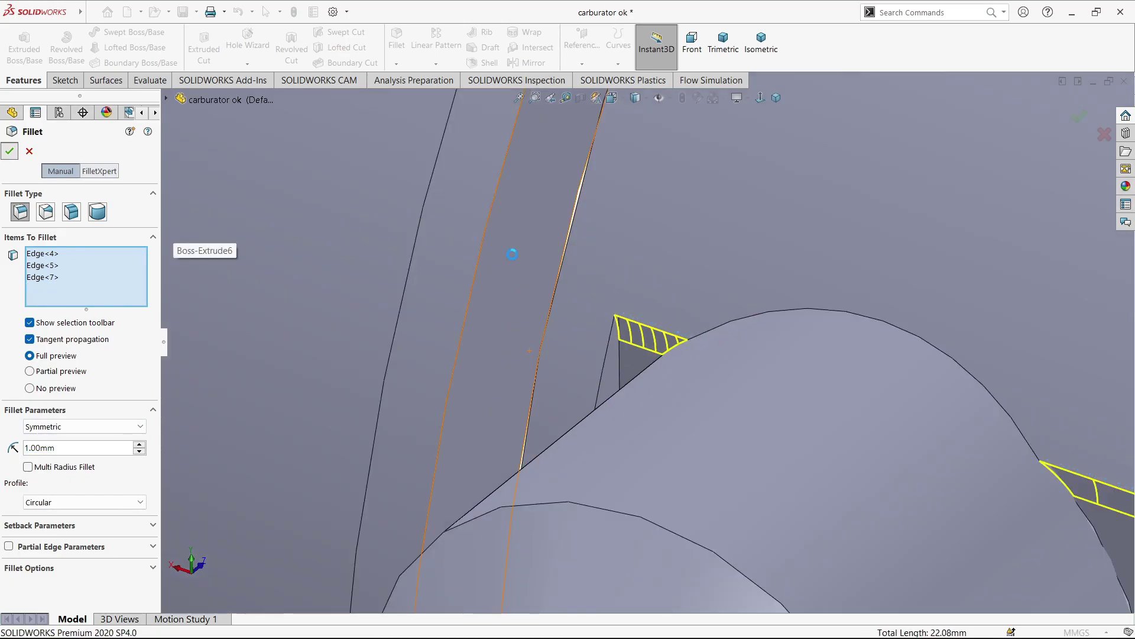
scroll(591, 275, up, 5)
mouse_move(487, 287)
middle_down()
mouse_move(827, 282)
mouse_move(678, 356)
mouse_move(644, 424)
mouse_move(844, 397)
middle_up()
- Start a sketch on the intake ring face and draw a circle centred on the origin
click(652, 425)
middle_drag(652, 425, 451, 454)
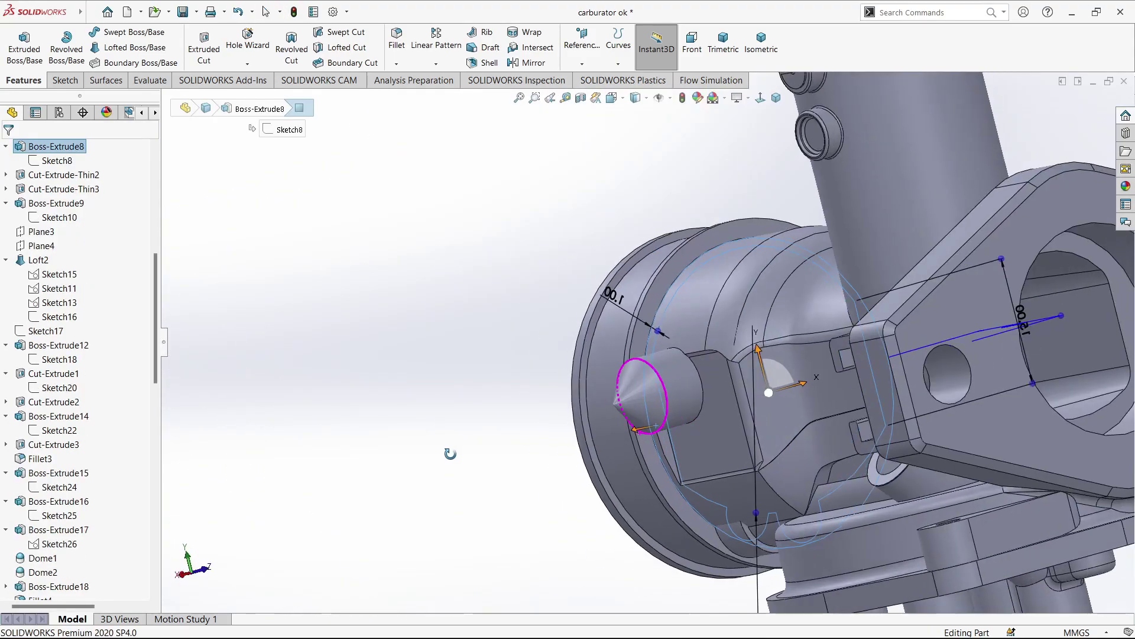
scroll(595, 426, up, 5)
click(731, 452)
click(772, 421)
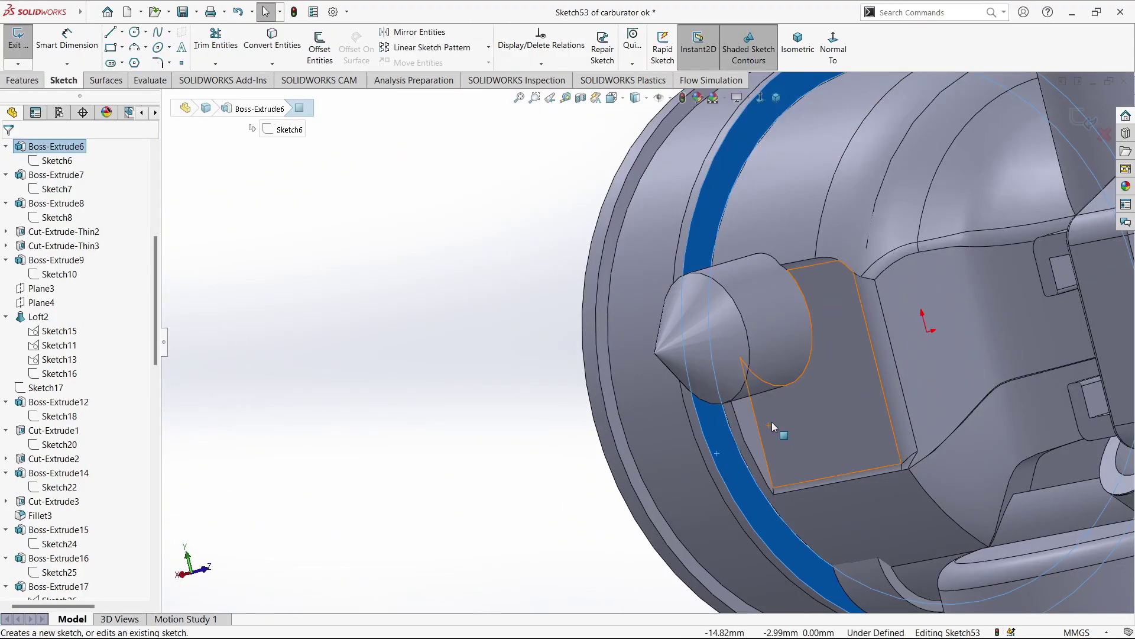
click(843, 47)
click(135, 32)
click(644, 363)
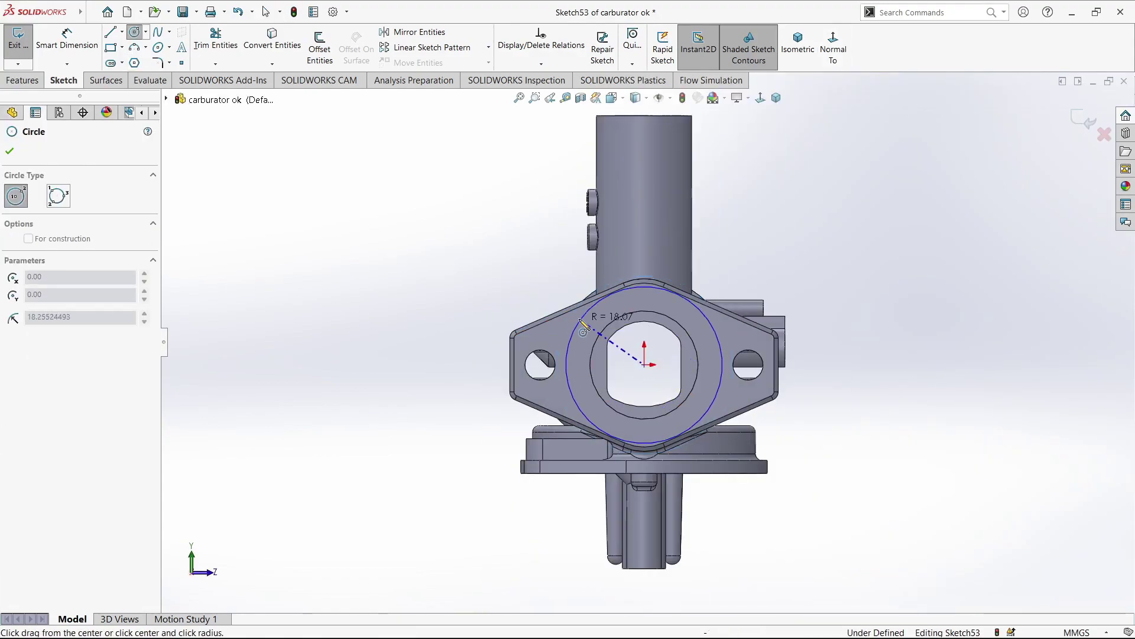
click(598, 297)
scroll(689, 346, up, 2)
middle_drag(555, 320, 396, 331)
- Dimension the circle's diameter to 37.5 mm
key(d)
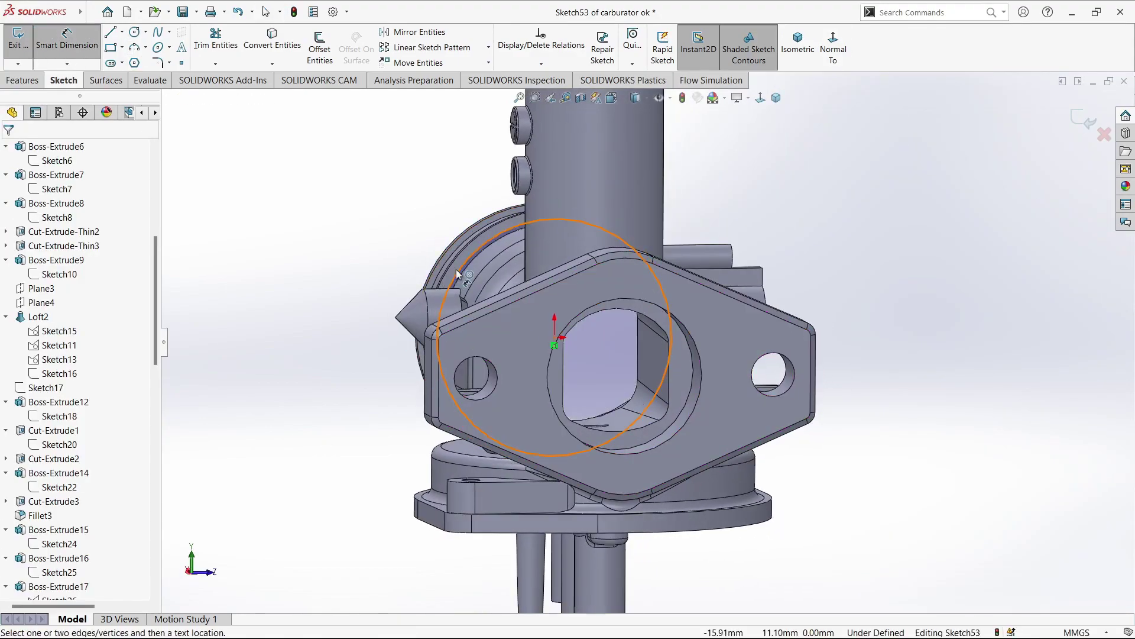
click(456, 268)
click(368, 260)
text(7)
key(Return)
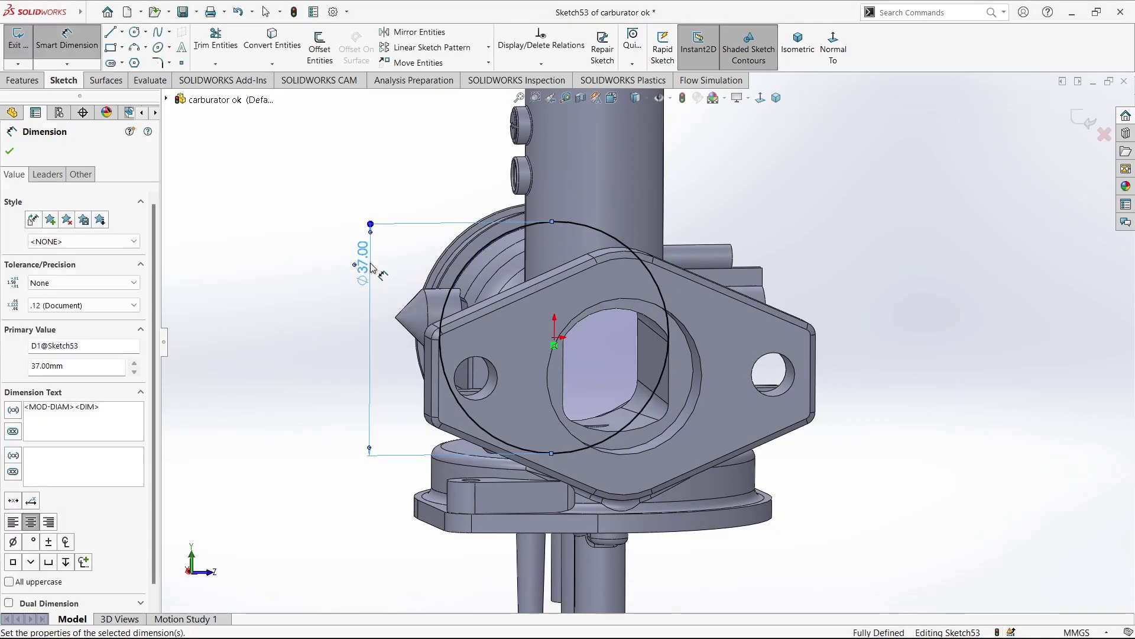
double_click(363, 260)
text(37.5)
key(Return)
key(Escape)
- Draw a second origin-centred circle just inside the intake rim, viewed from the left
middle_drag(450, 284, 570, 278)
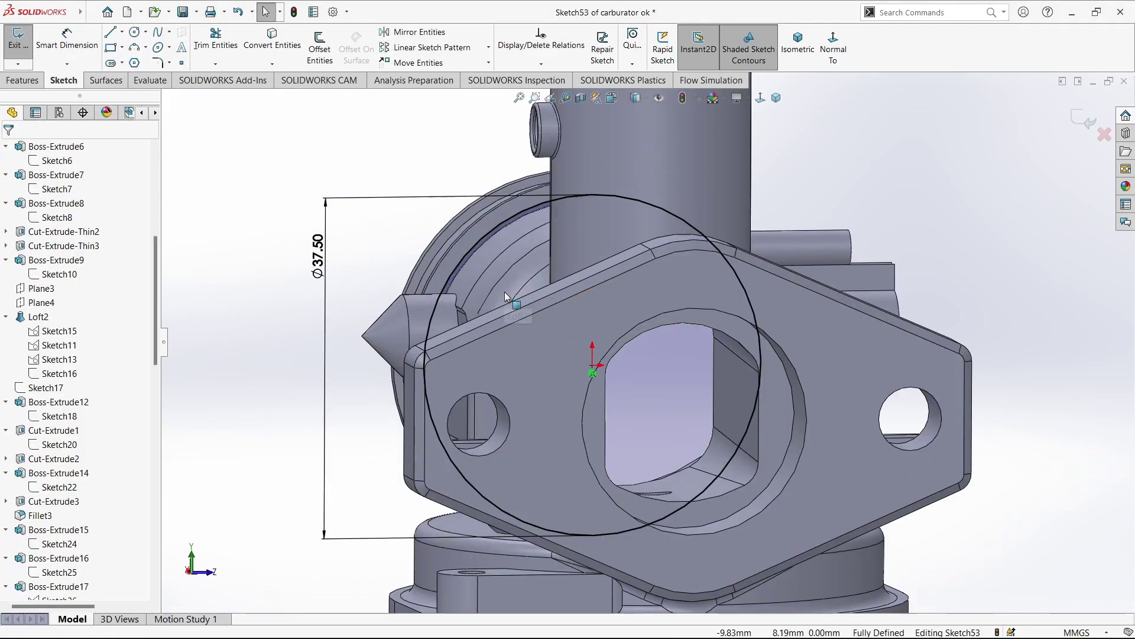
scroll(358, 308, down, 3)
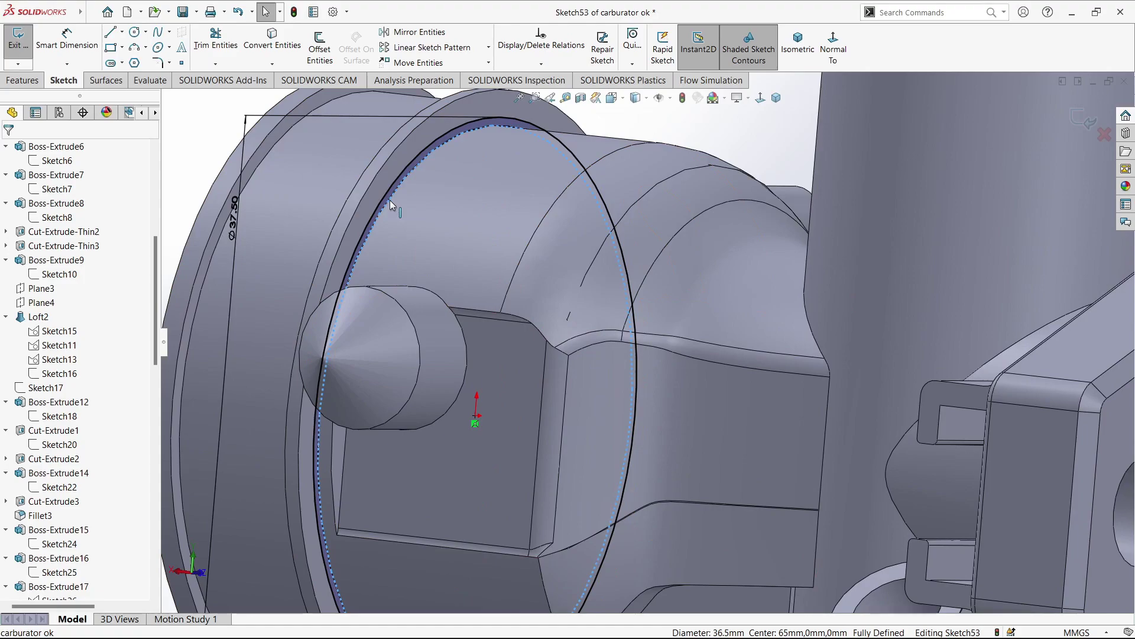
scroll(462, 225, up, 5)
mouse_move(532, 249)
middle_down()
mouse_move(590, 273)
mouse_move(571, 278)
middle_up()
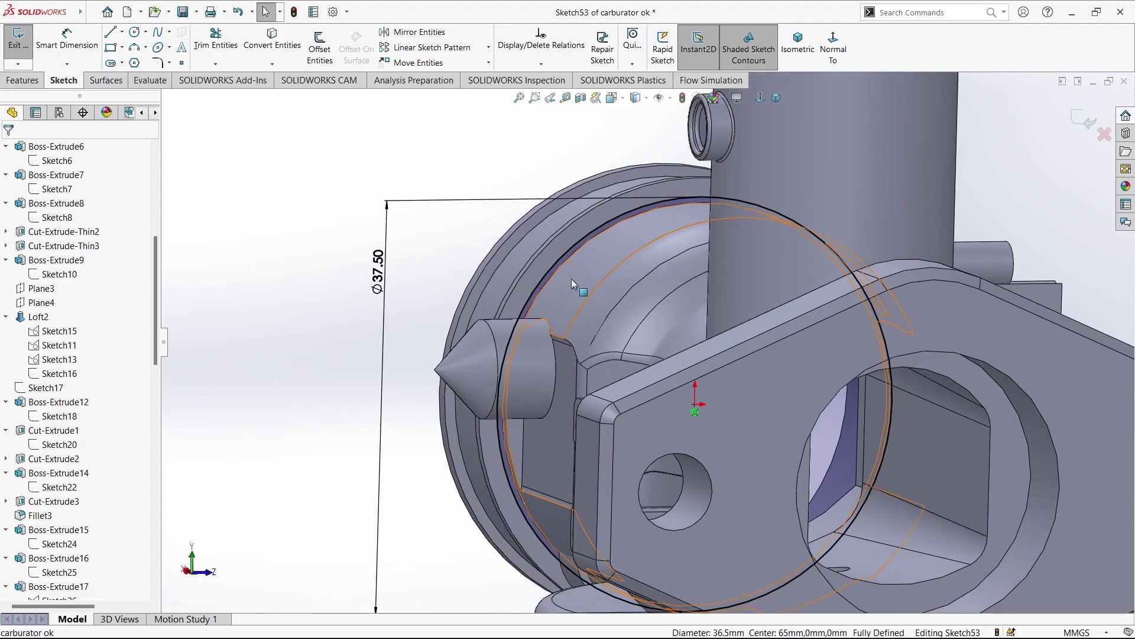
key(ctrl+3)
click(135, 31)
click(655, 365)
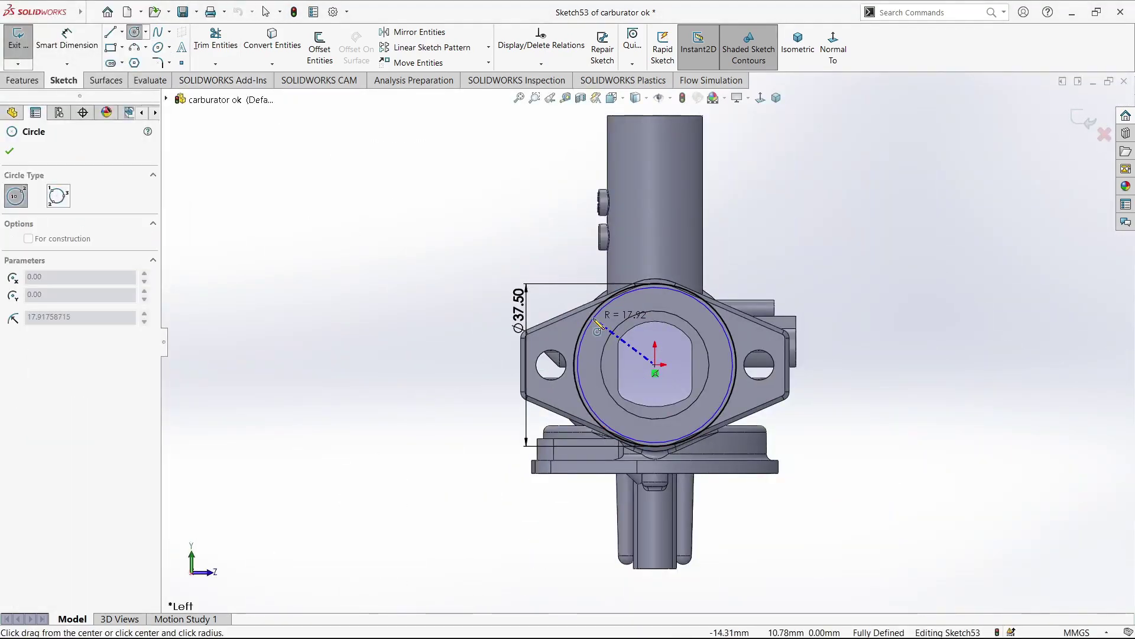
click(596, 324)
key(Escape)
- Dimension the new circle's gap to the Ø37.50 circle as 0.5 mm
scroll(668, 333, down, 5)
middle_drag(604, 342, 593, 358)
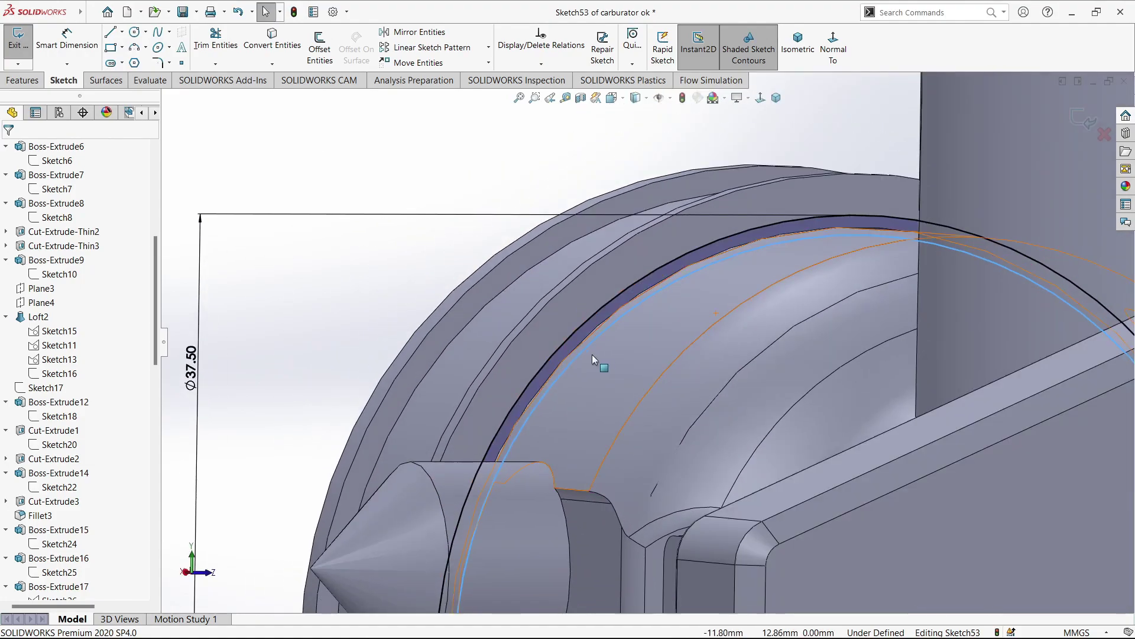
scroll(582, 354, down, 3)
click(585, 362)
scroll(589, 367, up, 4)
key(d)
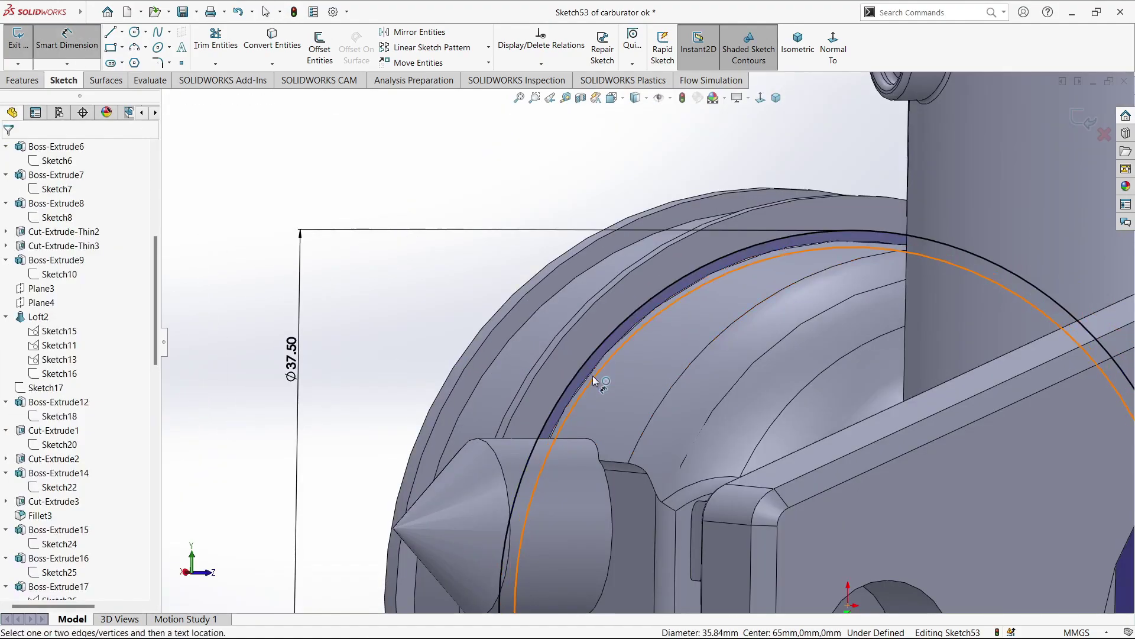
click(591, 379)
click(425, 326)
text(0.5)
key(Return)
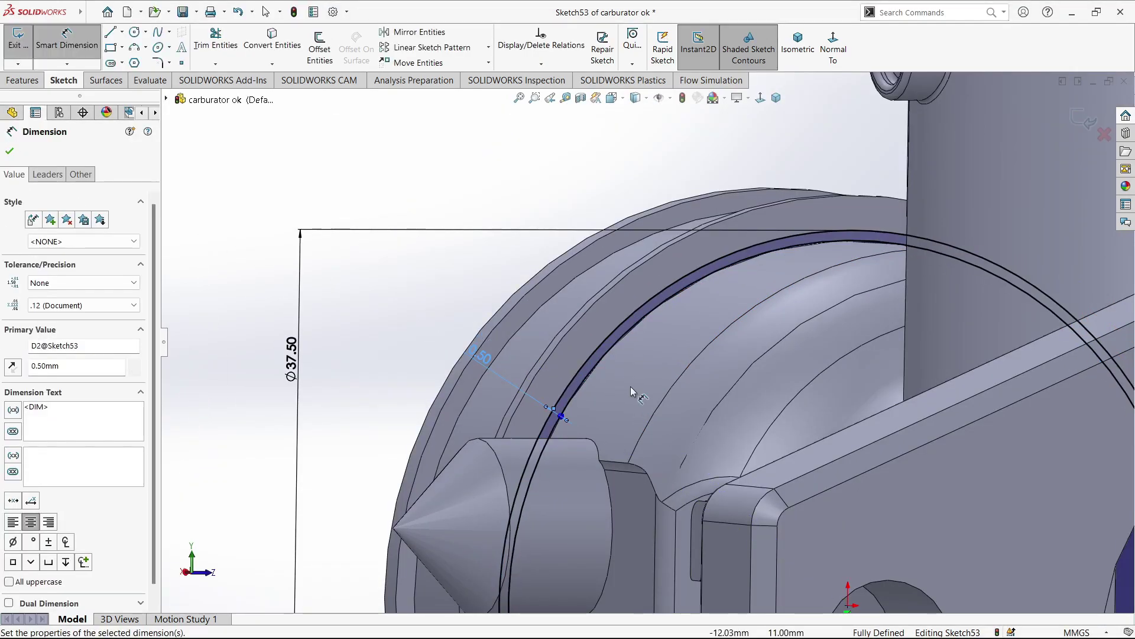
key(Escape)
- Begin an Extruded Boss/Base from the ring sketch
scroll(631, 386, up, 3)
scroll(378, 273, down, 3)
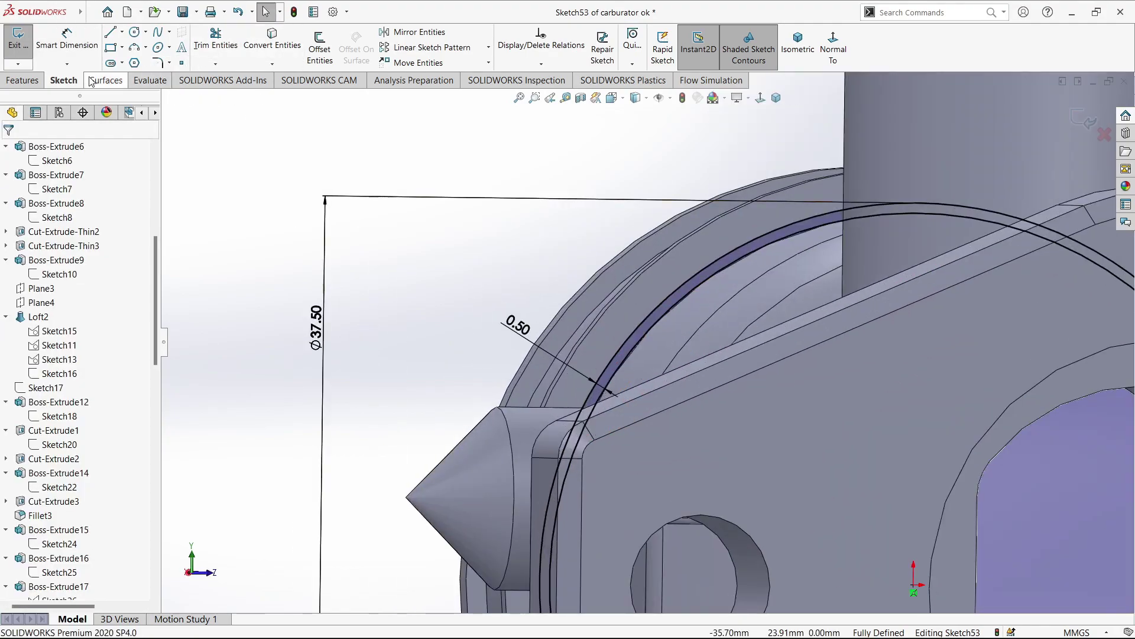
click(22, 80)
click(23, 46)
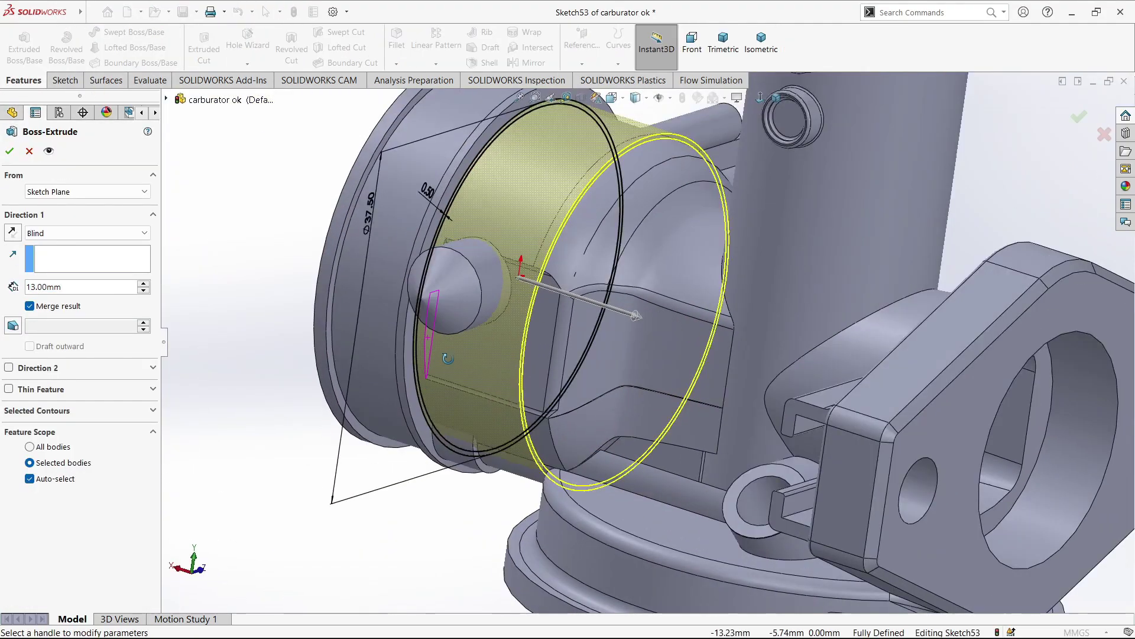
- Try an Up To Surface ring extrusion with merge off, then cancel it
scroll(467, 347, down, 3)
click(469, 342)
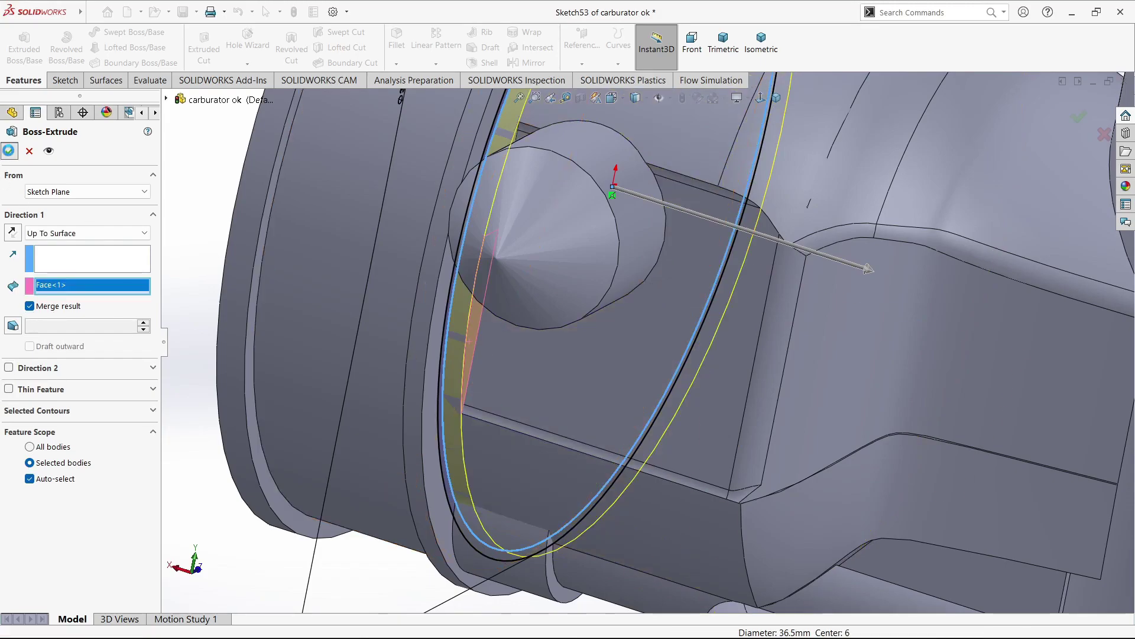
click(29, 306)
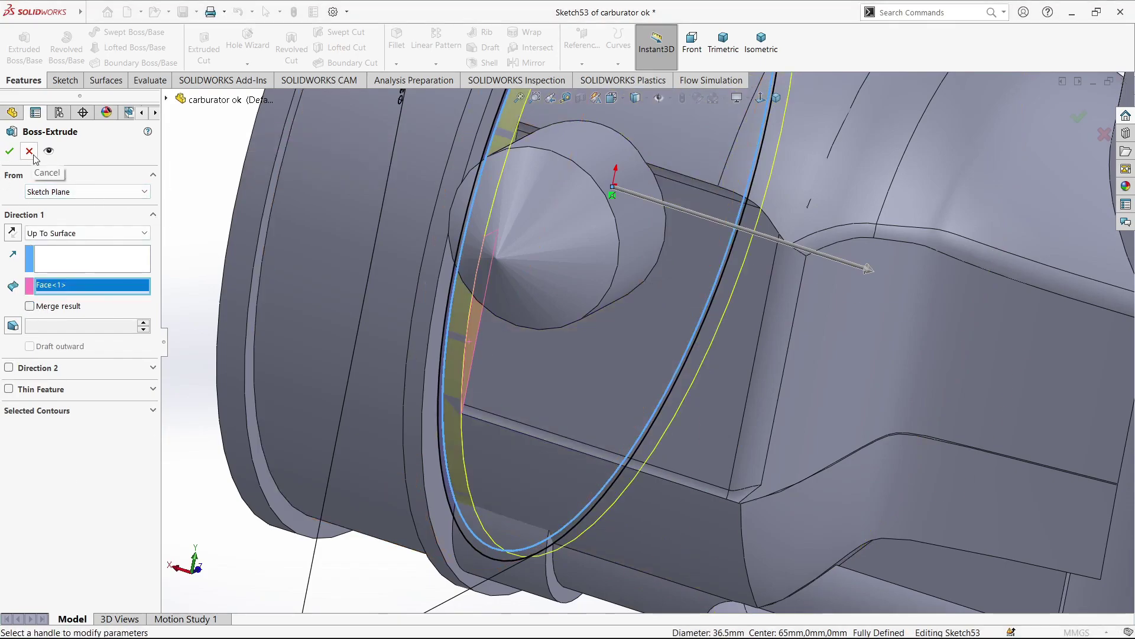
key(Escape)
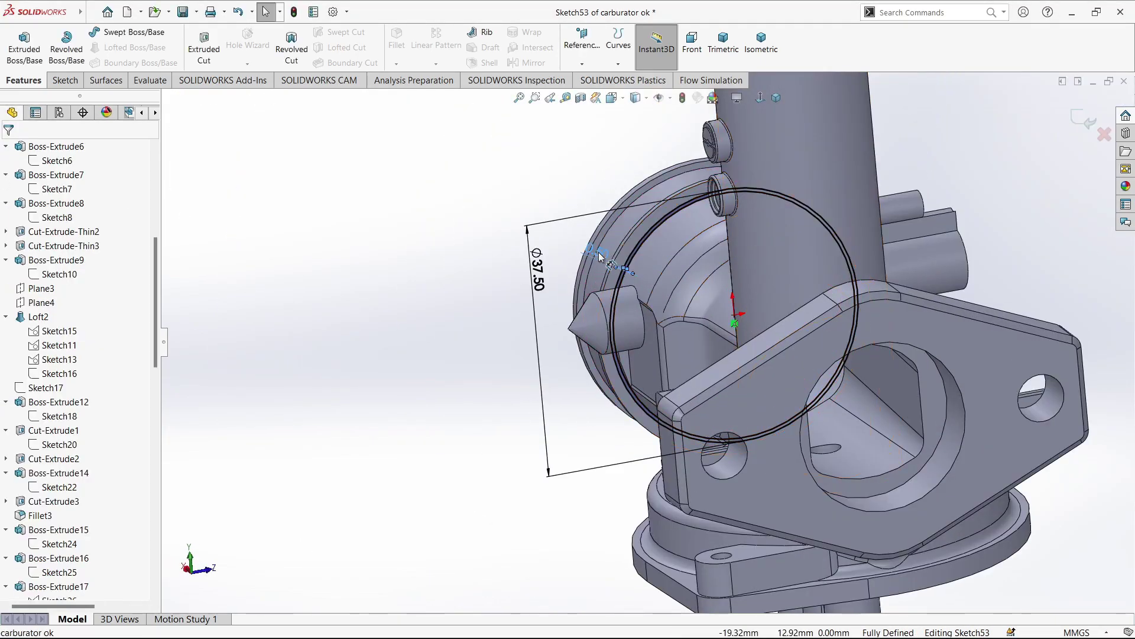
- Reduce the ring's gap dimension from 0.50 to 0.40 mm and leave the sketch
double_click(536, 269)
key(Return)
scroll(665, 282, down, 3)
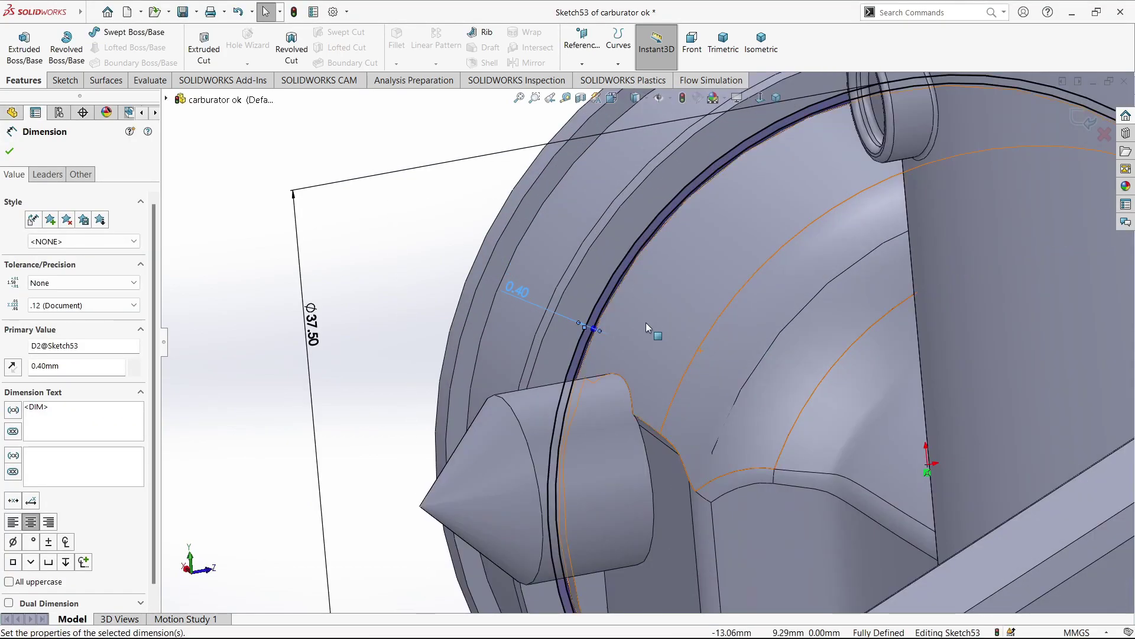
scroll(646, 322, down, 3)
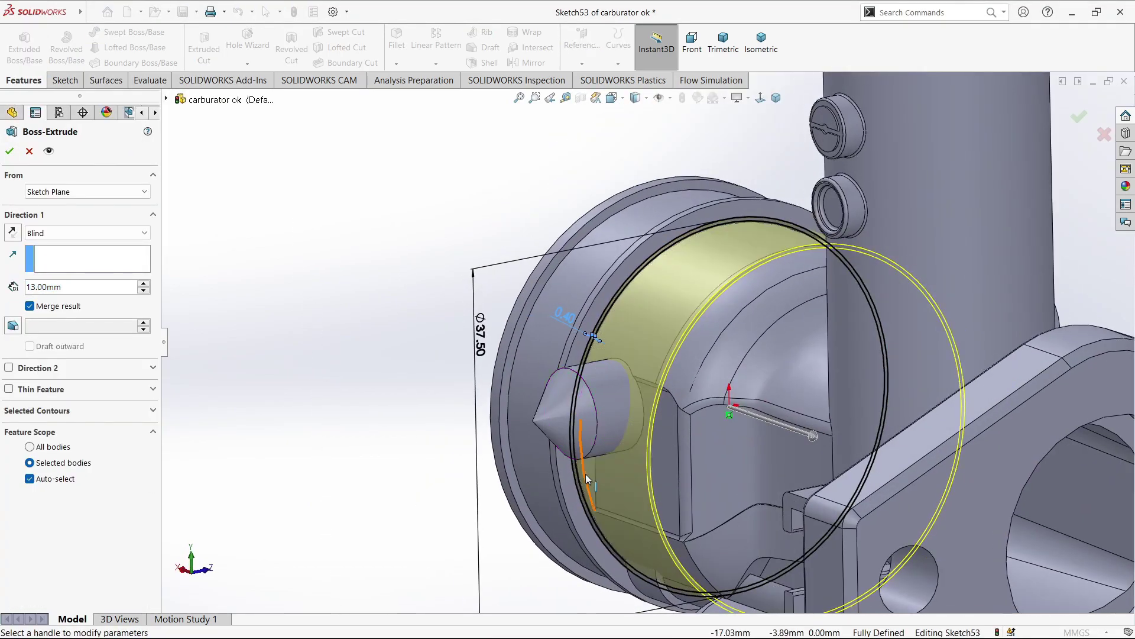
key(Return)
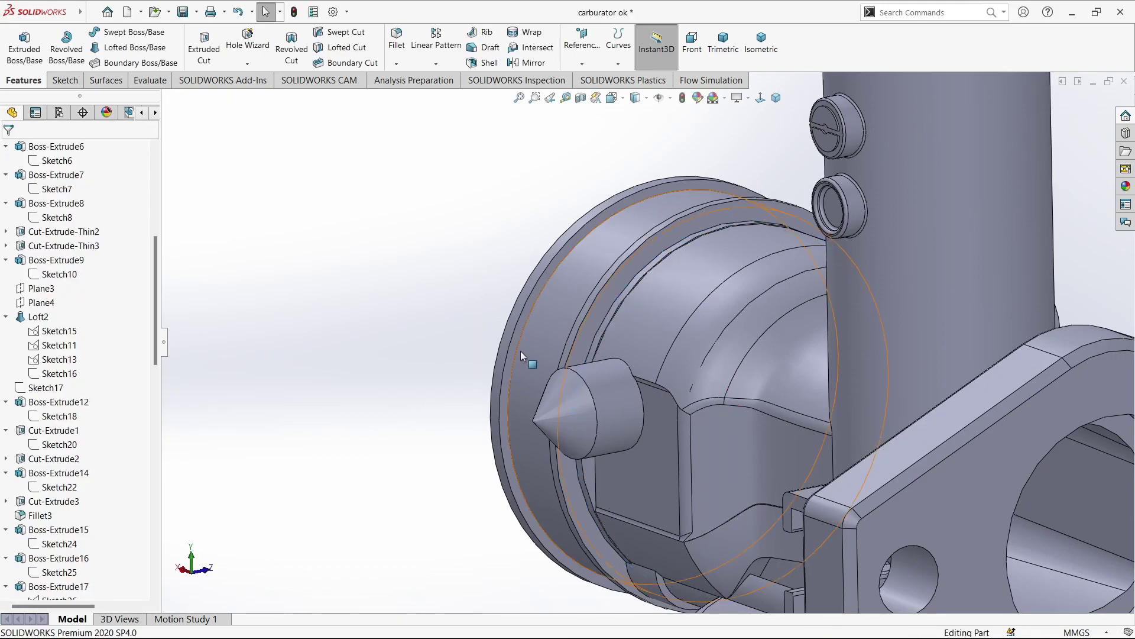
- Retry a boss extrusion of the ring sketch on all bodies with the ring contour, then cancel
mouse_move(521, 350)
middle_down()
mouse_move(661, 410)
mouse_move(711, 393)
middle_up()
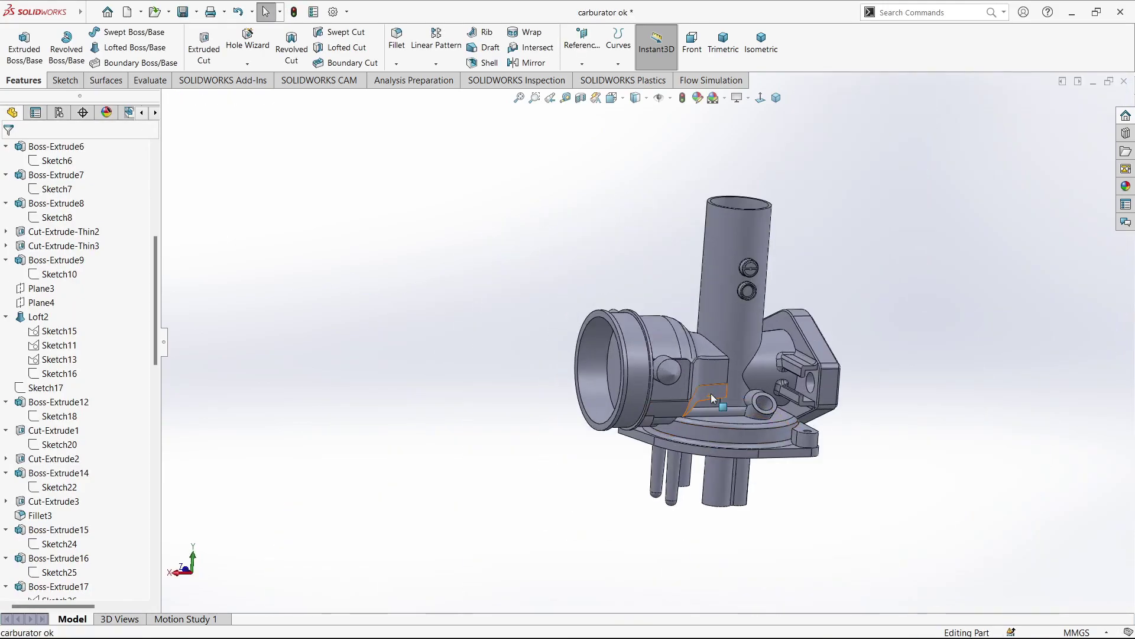
scroll(28, 543, down, 5)
scroll(28, 543, down, 5)
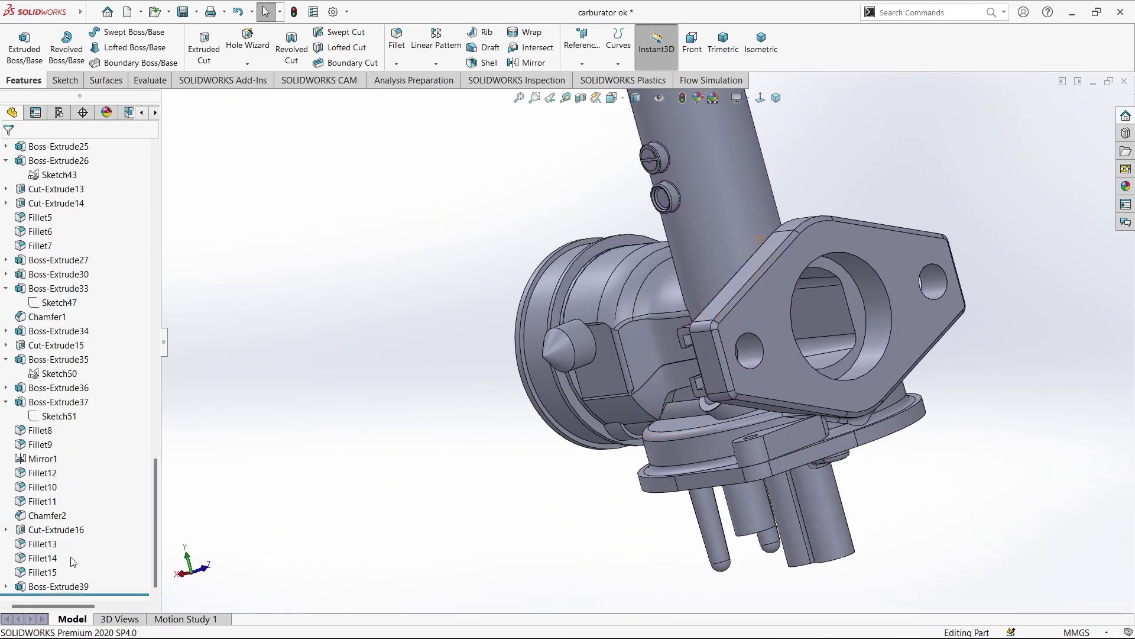
click(36, 588)
click(53, 553)
click(53, 459)
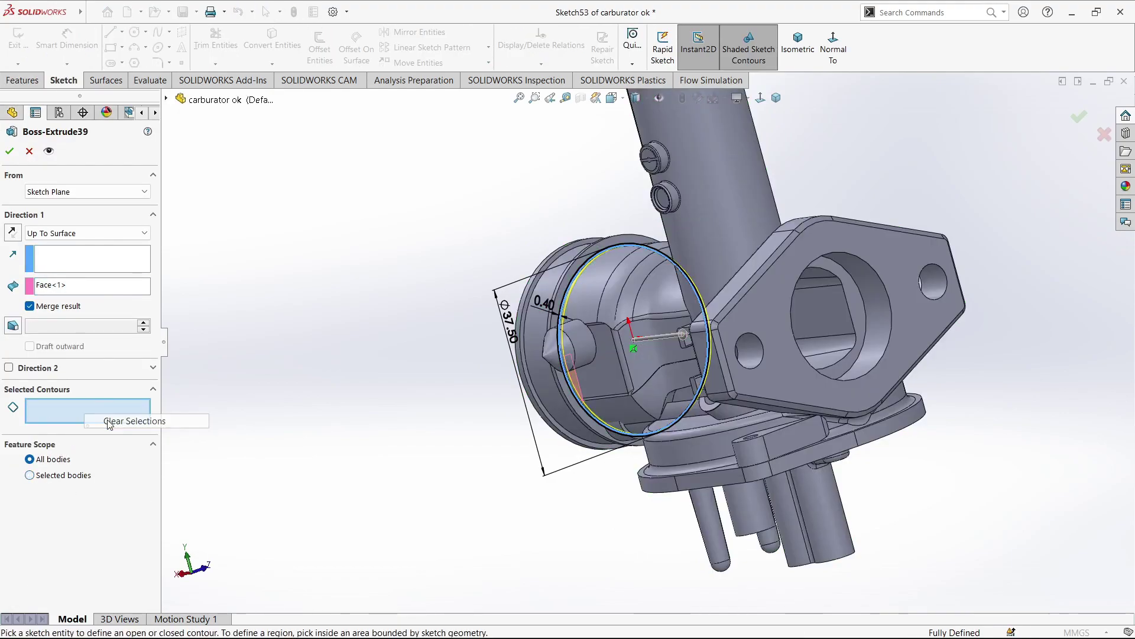
scroll(321, 269, down, 5)
scroll(322, 268, down, 5)
click(326, 269)
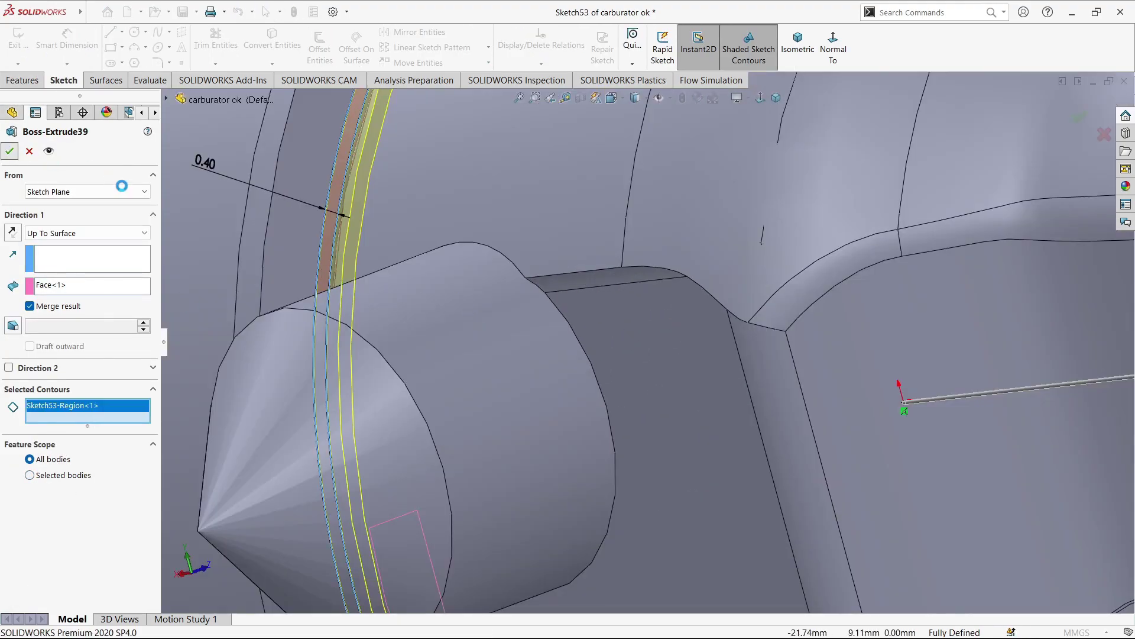
click(29, 150)
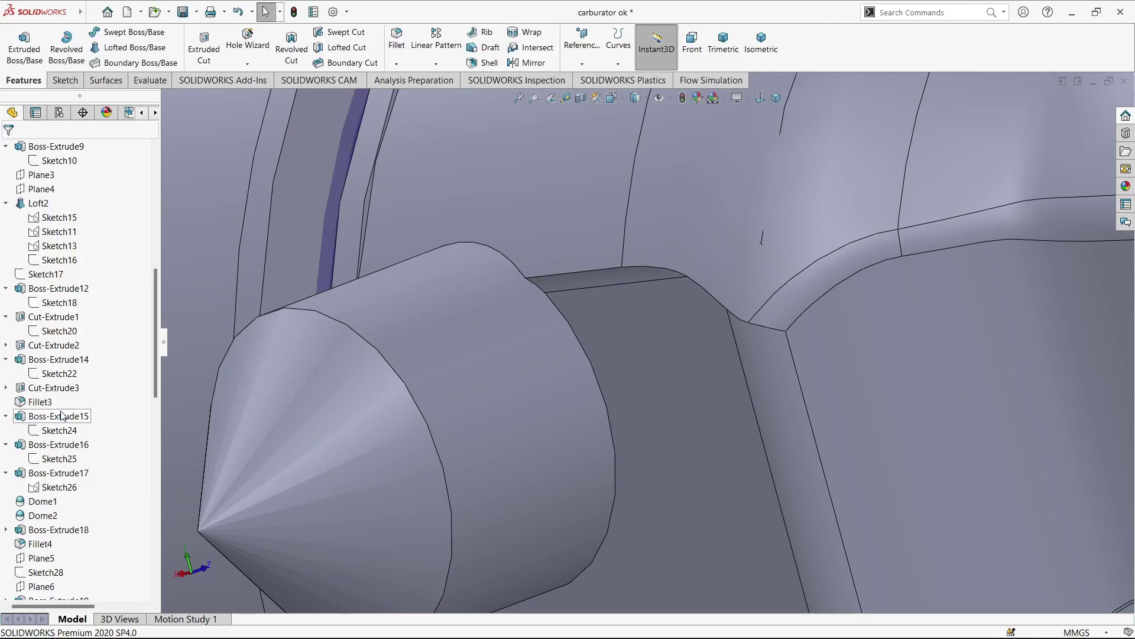
- Delete the Boss-Extrude39 feature and dismiss the unsaved-document notice
right_click(25, 402)
click(65, 463)
click(222, 56)
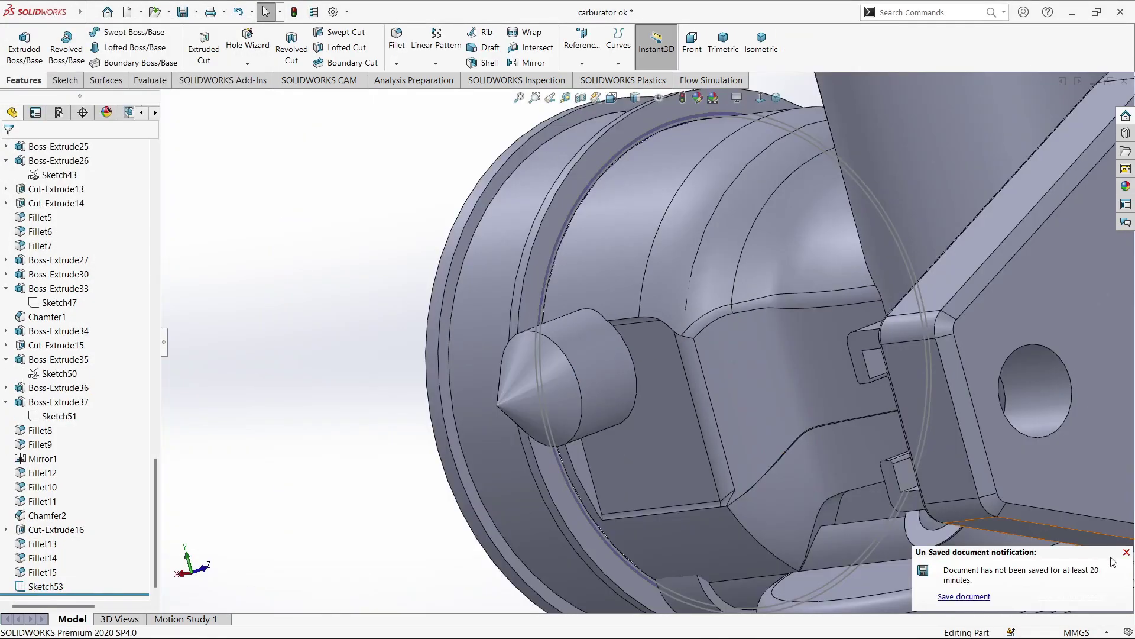
click(1125, 553)
- Extrude the ring region up to a face, which fails as zero-thickness; clear the selection
scroll(491, 301, down, 3)
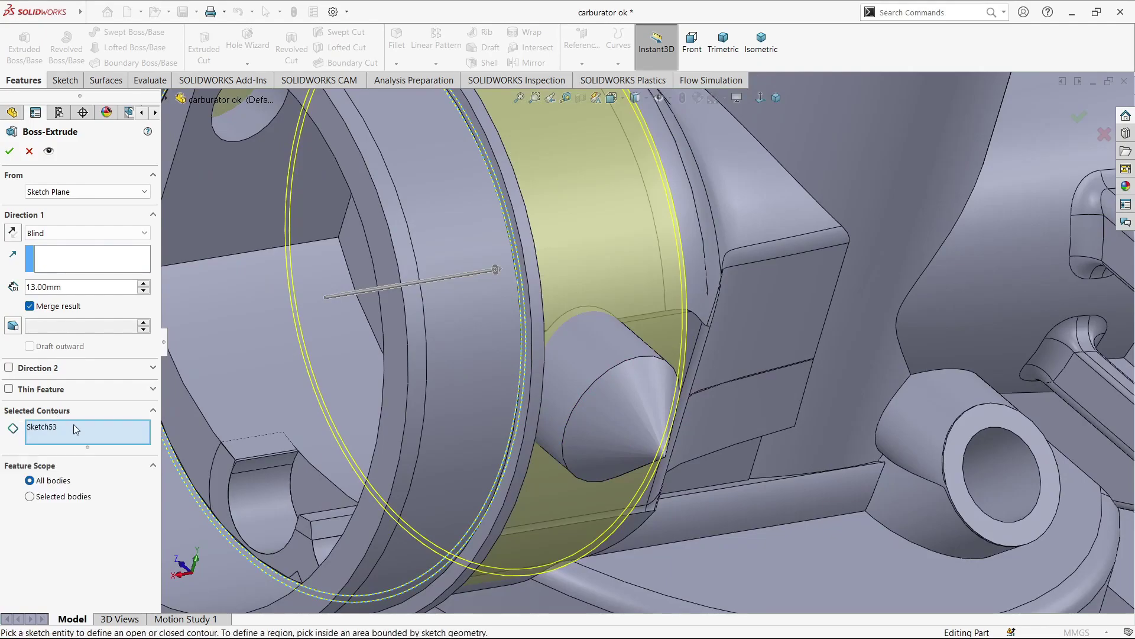
middle_drag(331, 355, 367, 376)
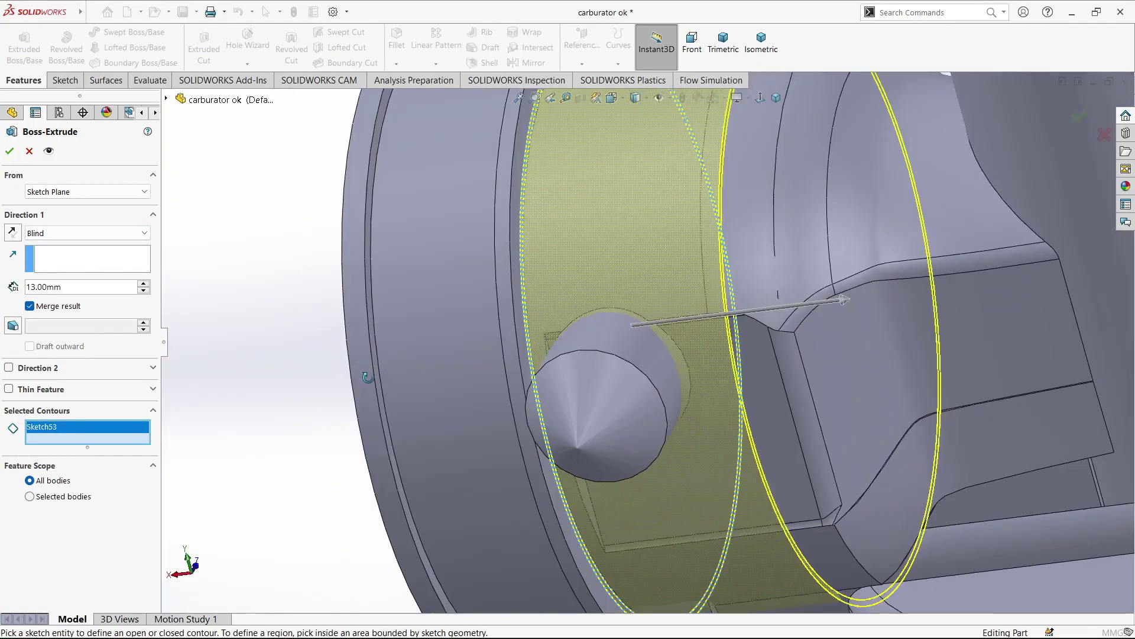
click(587, 491)
click(9, 153)
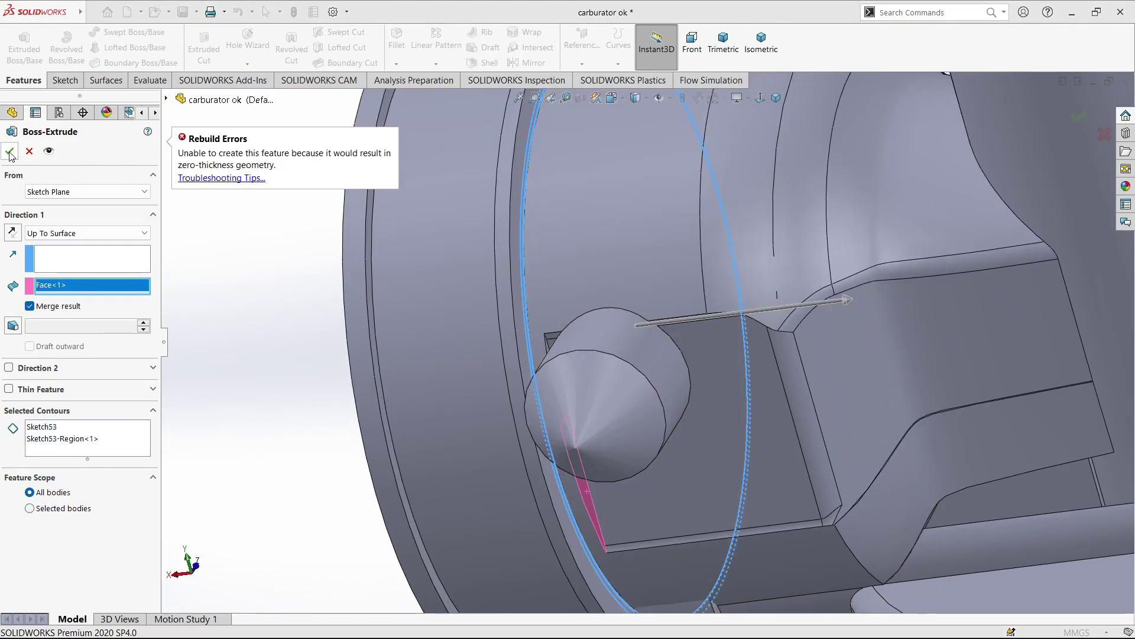
click(312, 241)
key(f)
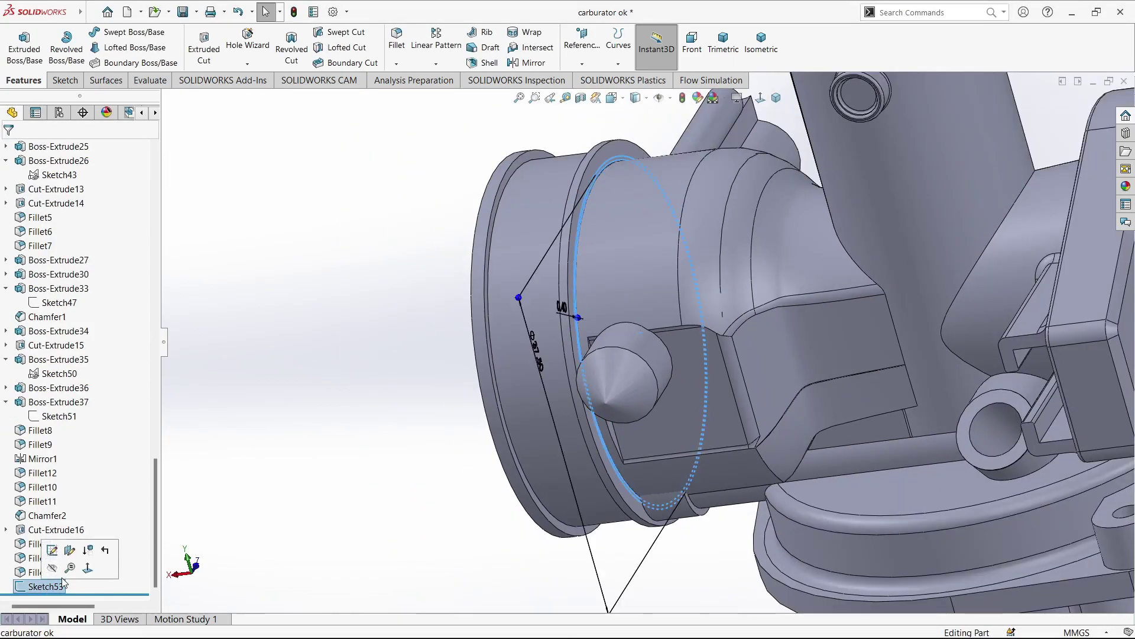
middle_drag(537, 384, 849, 437)
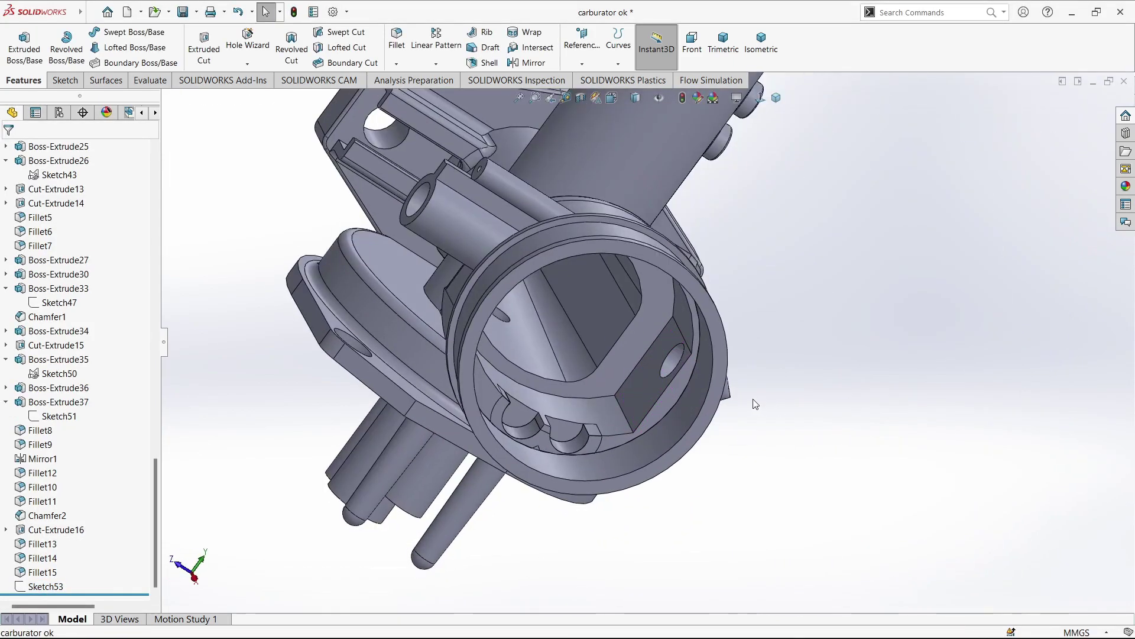
middle_drag(754, 404, 241, 197)
key(f)
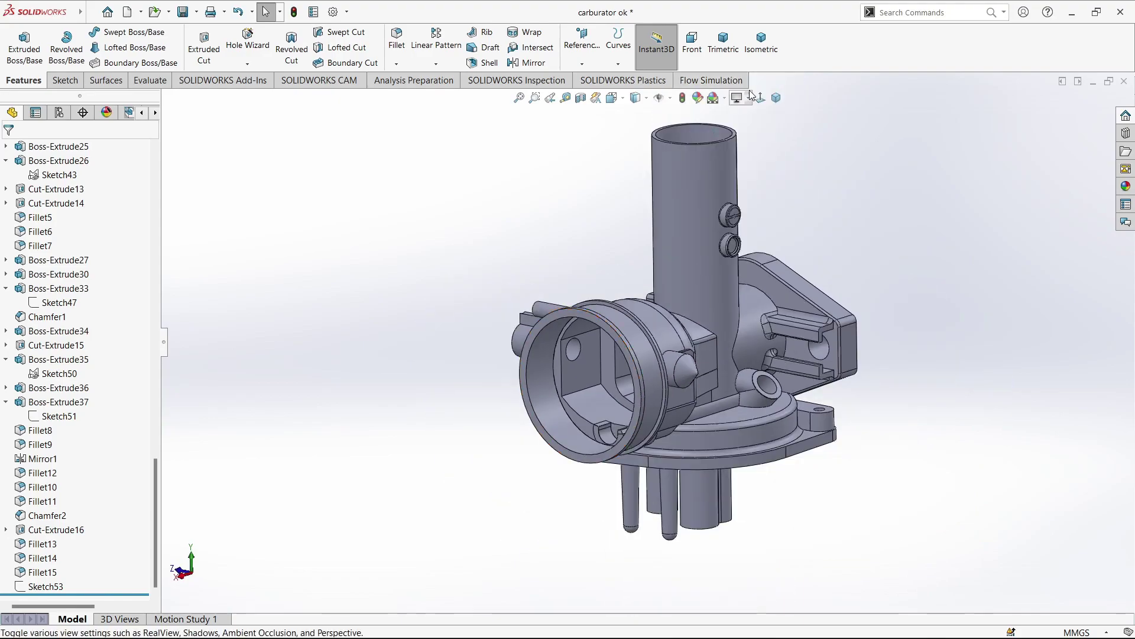
click(761, 41)
key(ctrl+s)
click(562, 311)
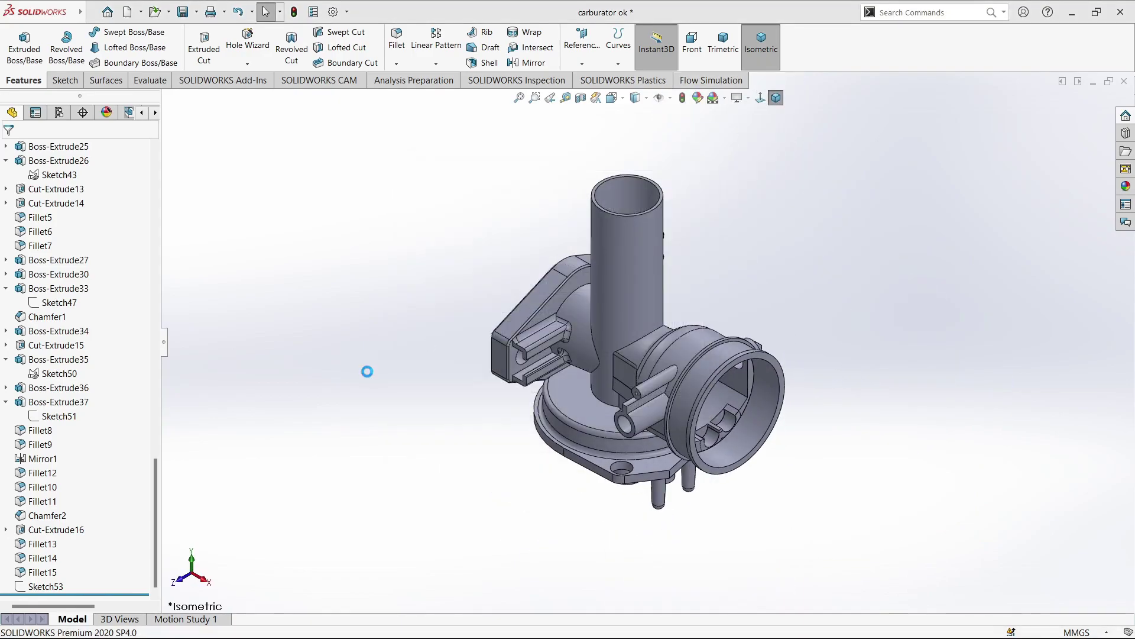